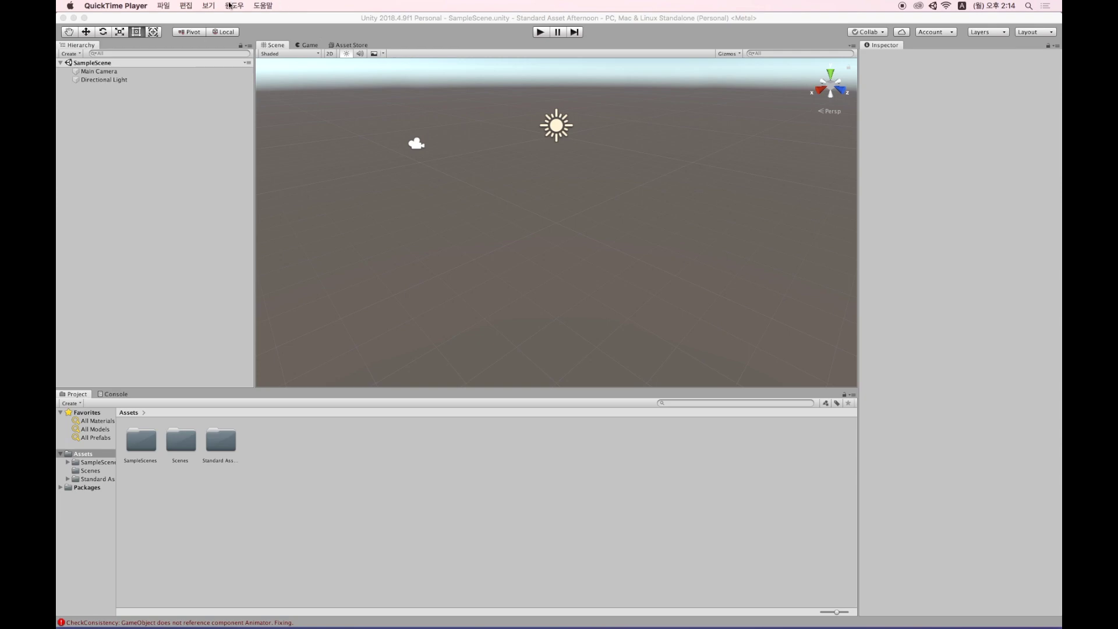
Open the in-editor Asset Store and search it for 'standard asset'.
{"action": "left_click", "coordinate": [221, 171]}
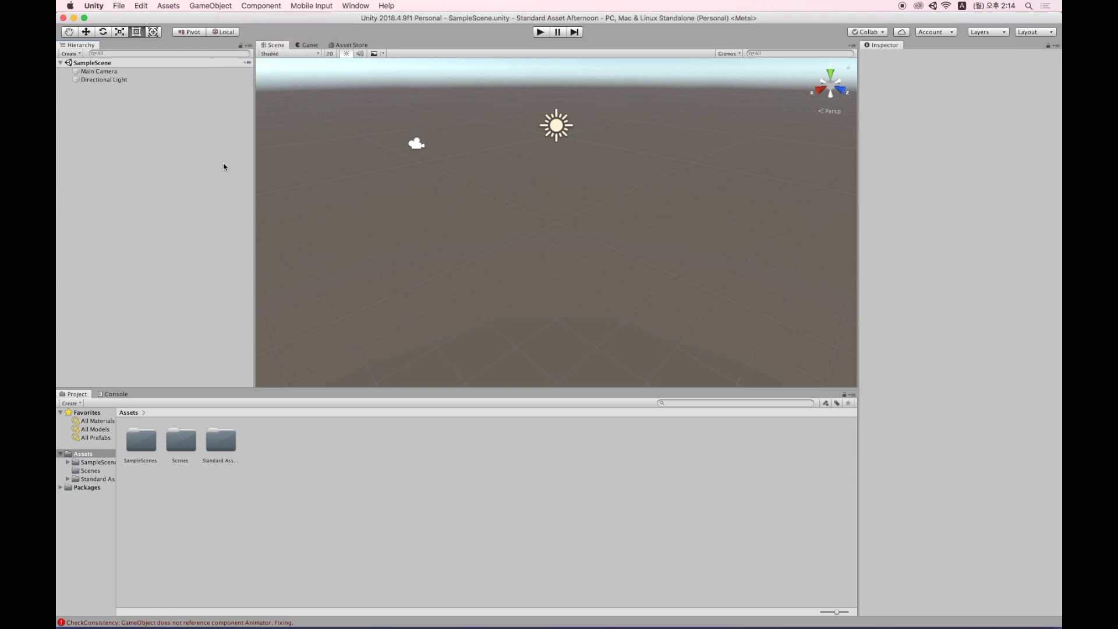
{"action": "left_click", "coordinate": [310, 7]}
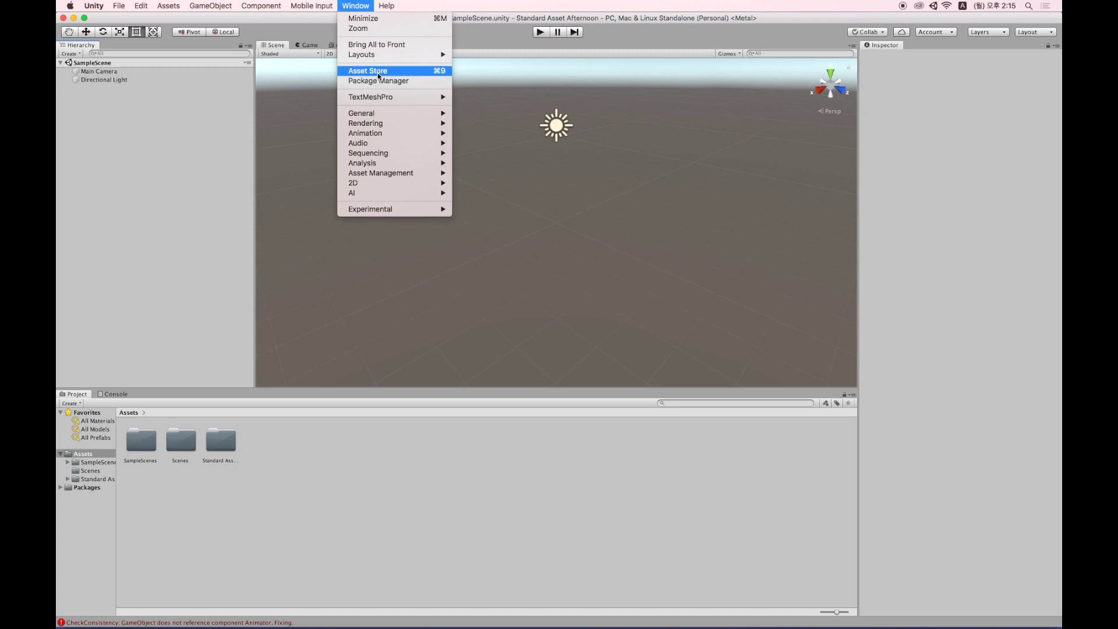
{"action": "left_click", "coordinate": [377, 71]}
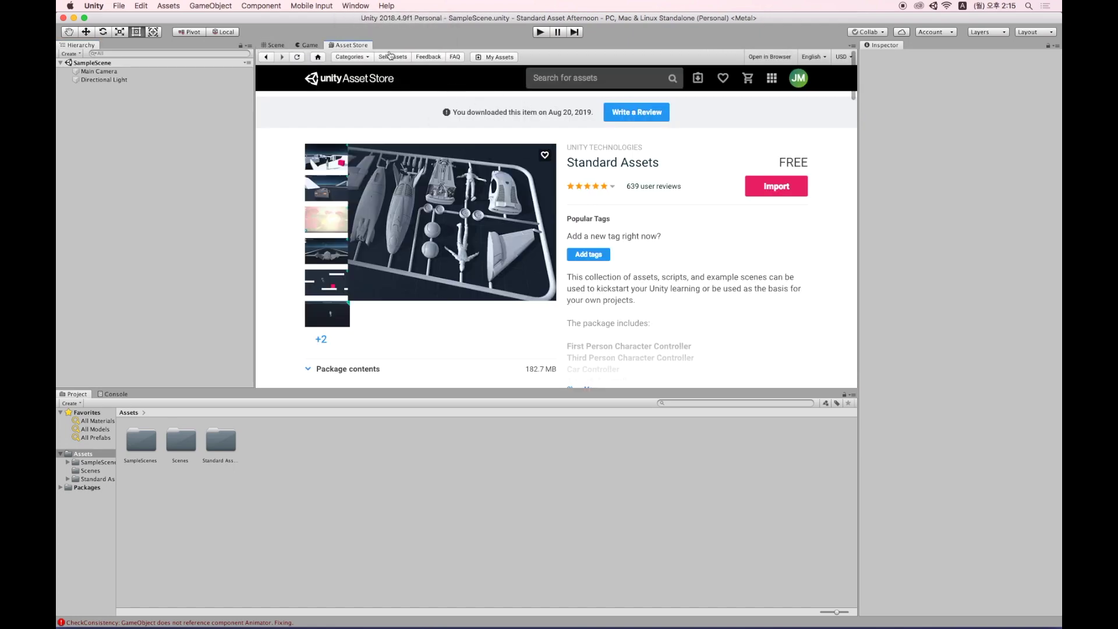
{"action": "left_click", "coordinate": [562, 76]}
{"action": "type", "text": "s"}
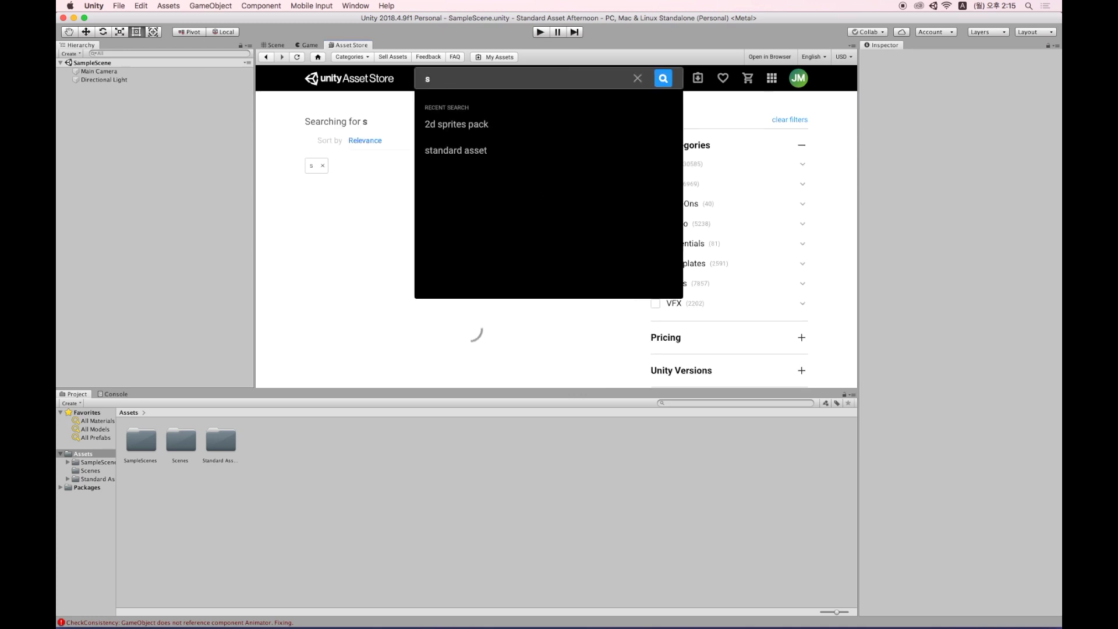
{"action": "type", "text": "tandard asset"}
{"action": "key", "text": "Return"}
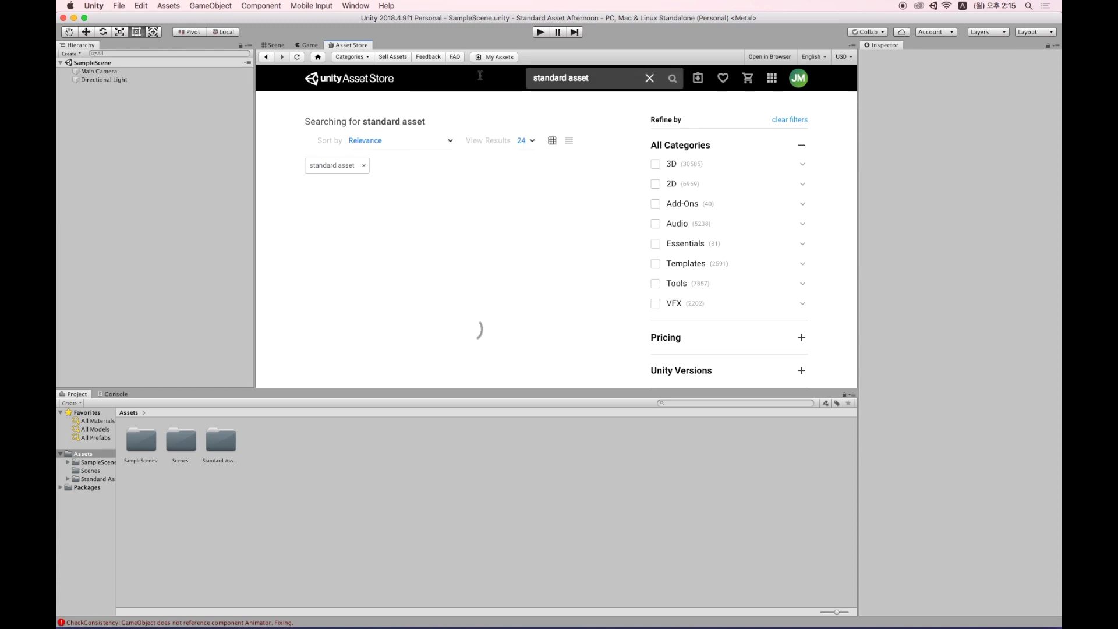
Bring the Standard Assets package into the project and widen the Project folder tree.
{"action": "left_click", "coordinate": [349, 225]}
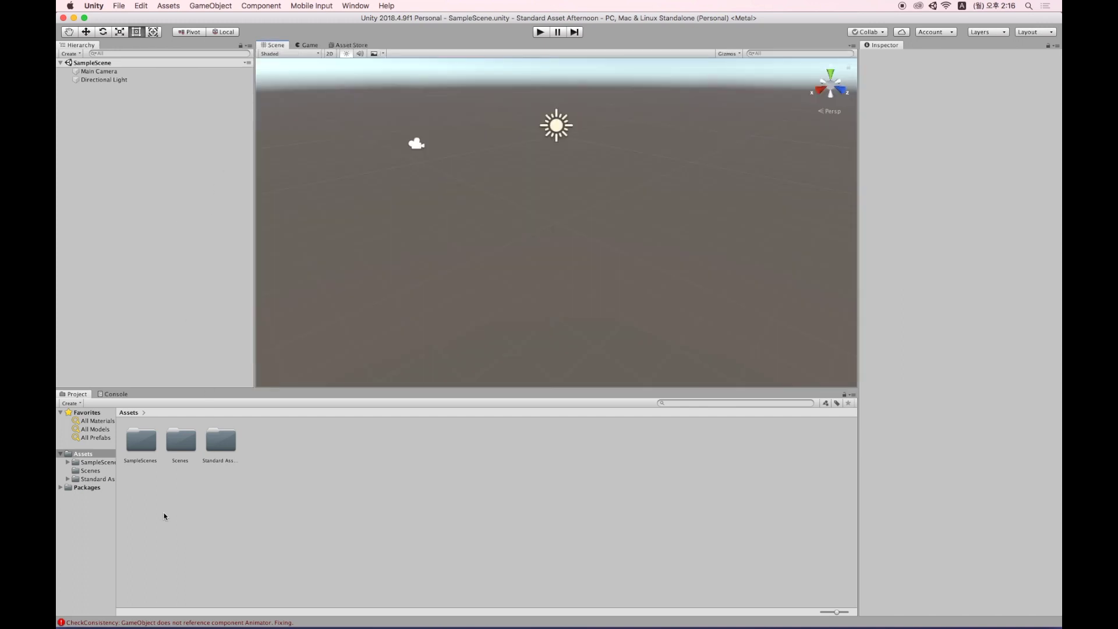
{"action": "left_click_drag", "start_coordinate": [117, 483], "coordinate": [204, 485]}
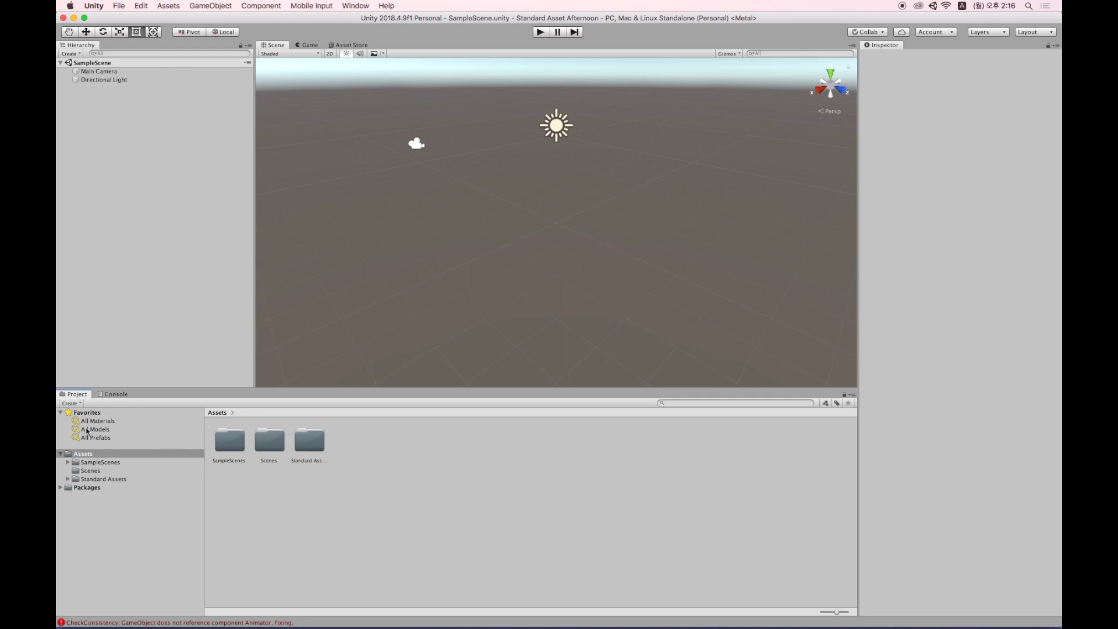
Browse the SampleScenes > Scenes assets and open the 2dCharacter scene.
{"action": "left_click", "coordinate": [68, 463]}
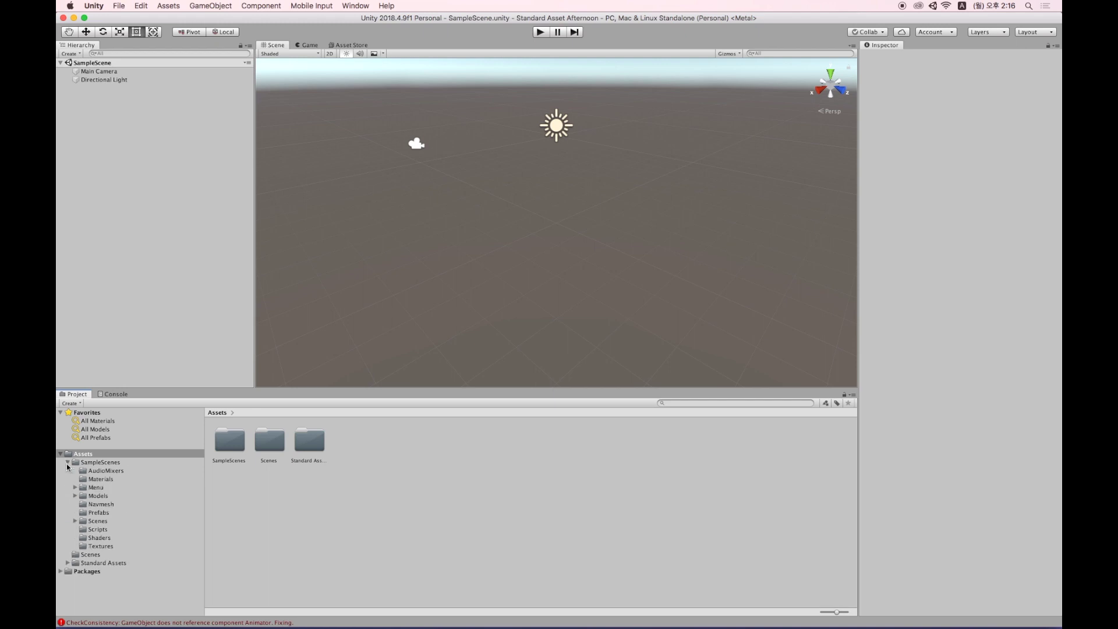
{"action": "left_click", "coordinate": [87, 521]}
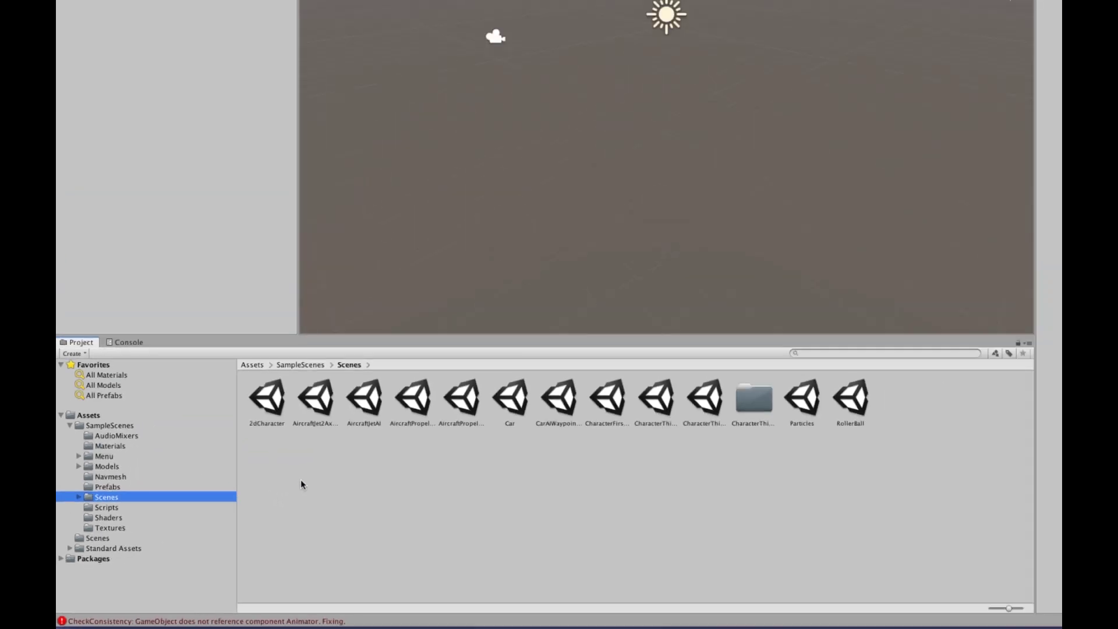
{"action": "left_click", "coordinate": [227, 438]}
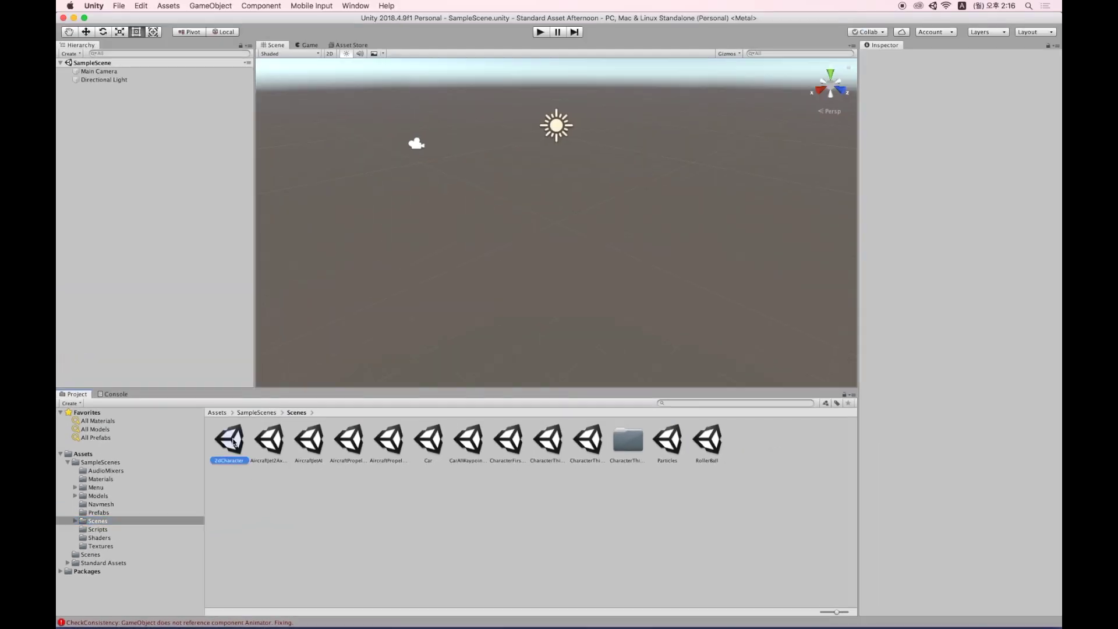
{"action": "left_click", "coordinate": [274, 447]}
{"action": "left_click", "coordinate": [312, 445]}
{"action": "left_click", "coordinate": [349, 445]}
{"action": "left_click", "coordinate": [401, 447]}
{"action": "left_click", "coordinate": [430, 445]}
{"action": "left_click", "coordinate": [487, 454]}
{"action": "left_click", "coordinate": [509, 448]}
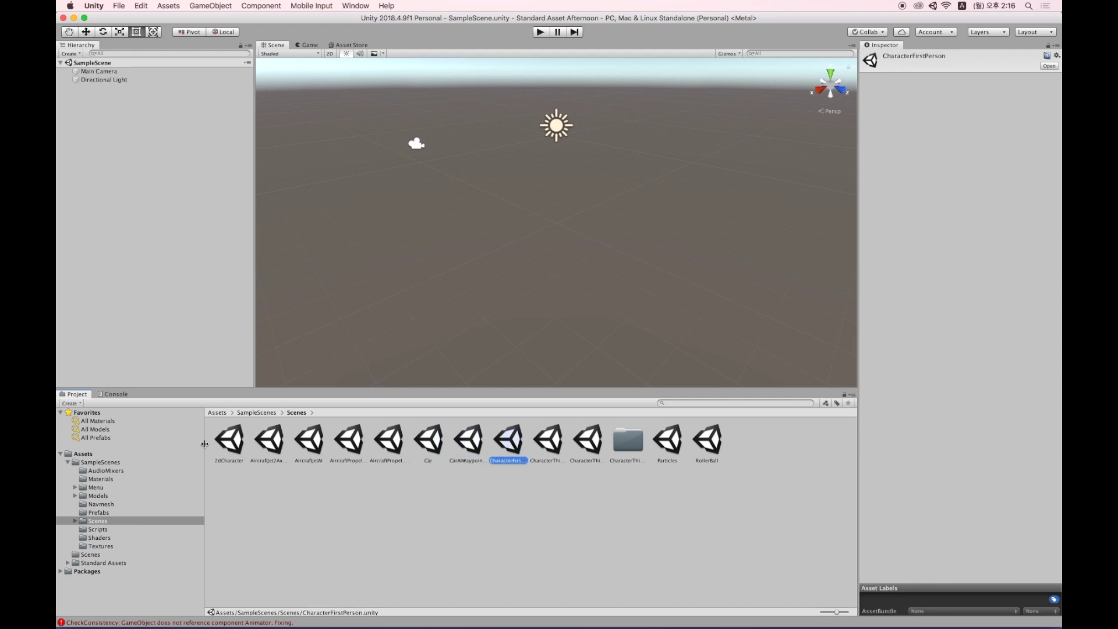
{"action": "left_click", "coordinate": [241, 445]}
{"action": "double_click", "coordinate": [240, 445]}
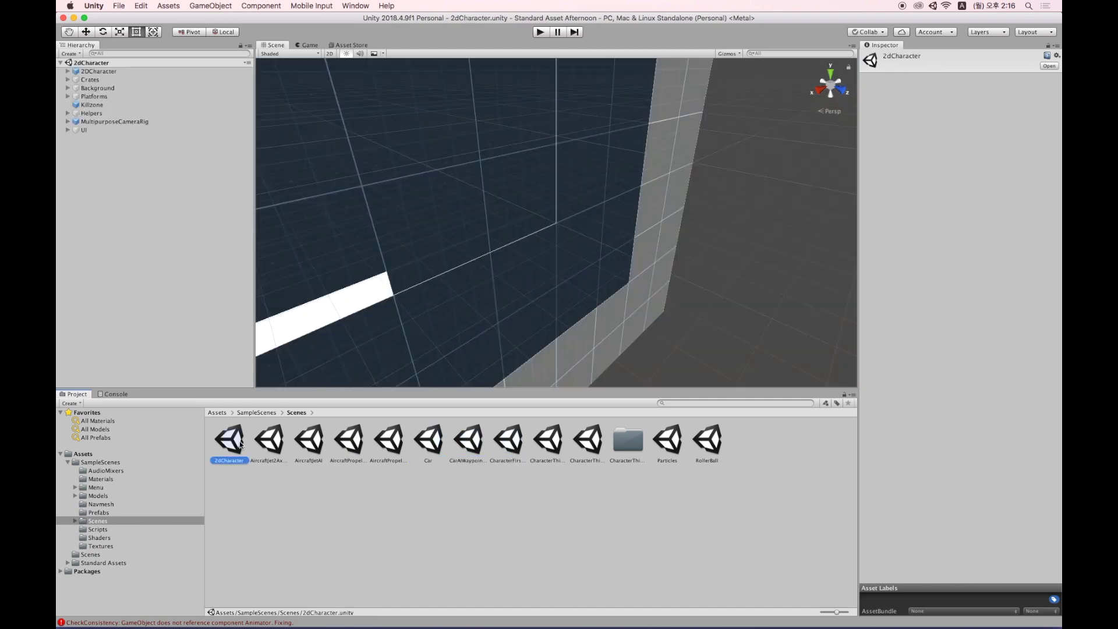
Orbit and pan the Scene view to frame the whole 2D level.
{"action": "scroll", "coordinate": [428, 202], "scroll_direction": "down", "scroll_amount": 10}
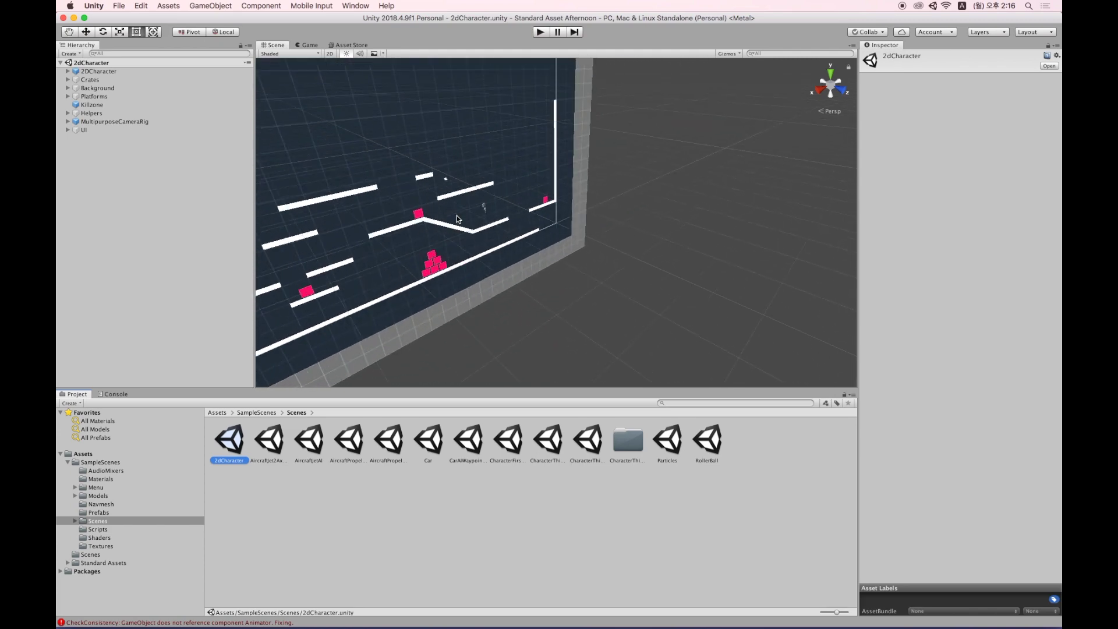
{"action": "key", "text": "ctrl+alt"}
{"action": "left_click_drag", "start_coordinate": [450, 218], "coordinate": [666, 214], "text": "alt"}
{"action": "middle_click_drag", "start_coordinate": [666, 214], "coordinate": [604, 236]}
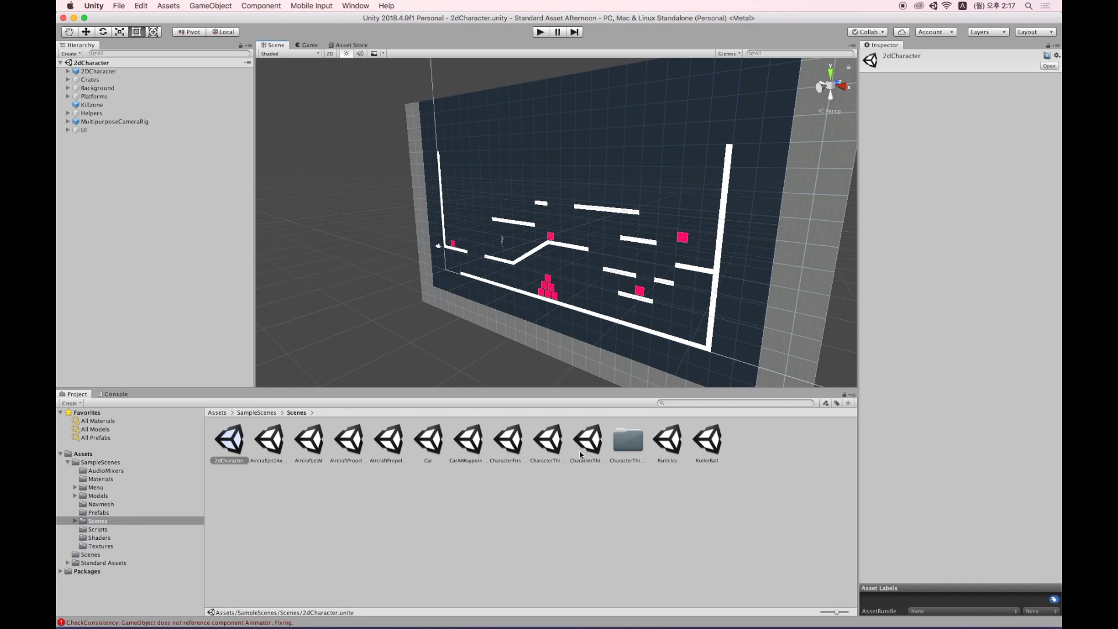
Test-play the level, running and jumping the character into the pink crates, then stop.
{"action": "left_click", "coordinate": [541, 33]}
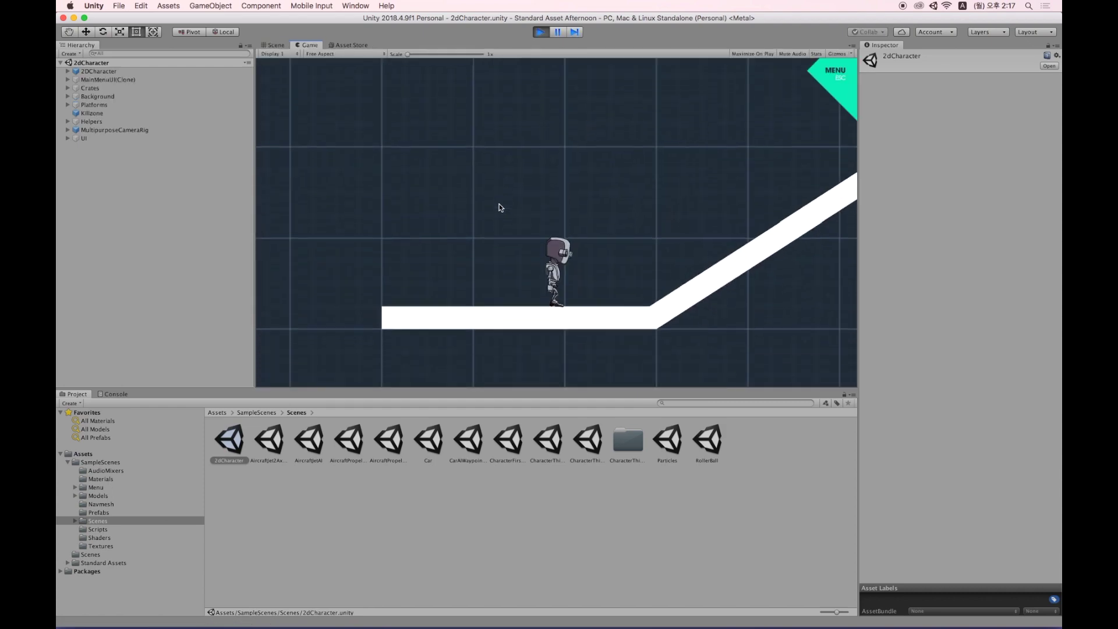
{"action": "key", "text": "Right"}
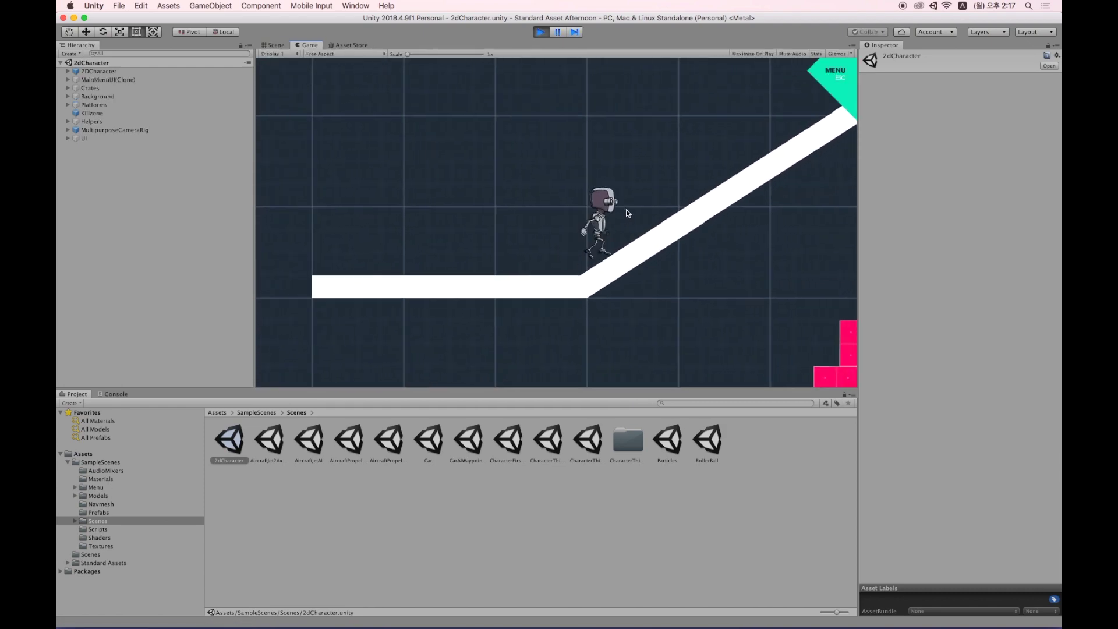
{"action": "key", "text": "space"}
{"action": "key", "text": "Left"}
{"action": "key", "text": "space"}
{"action": "key", "text": "Right"}
{"action": "key", "text": "space"}
{"action": "key", "text": "space"}
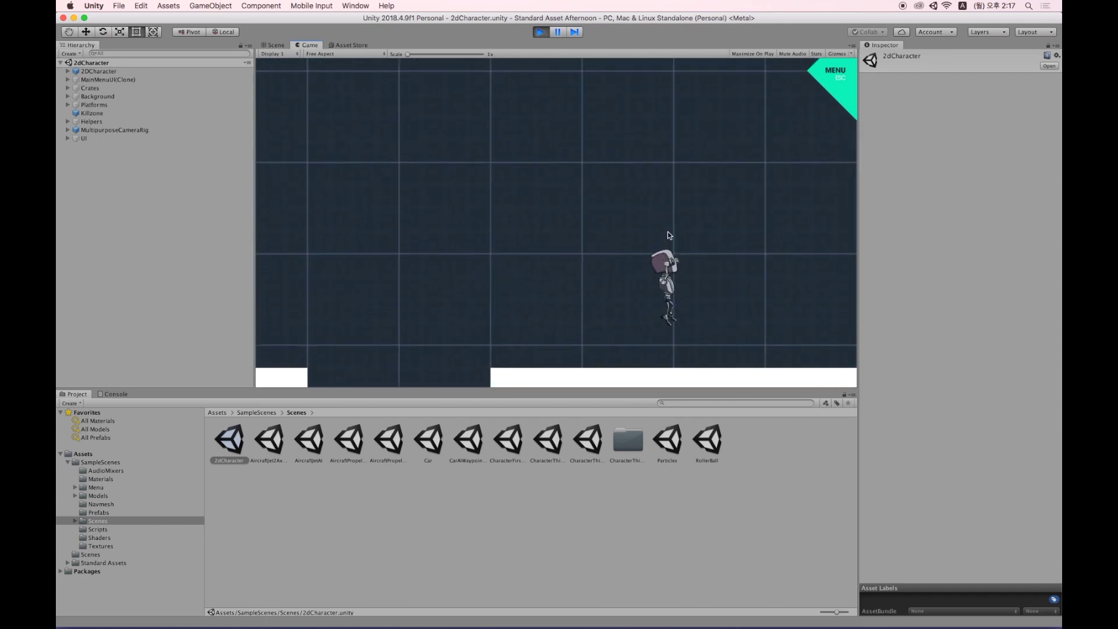
{"action": "key", "text": "Left"}
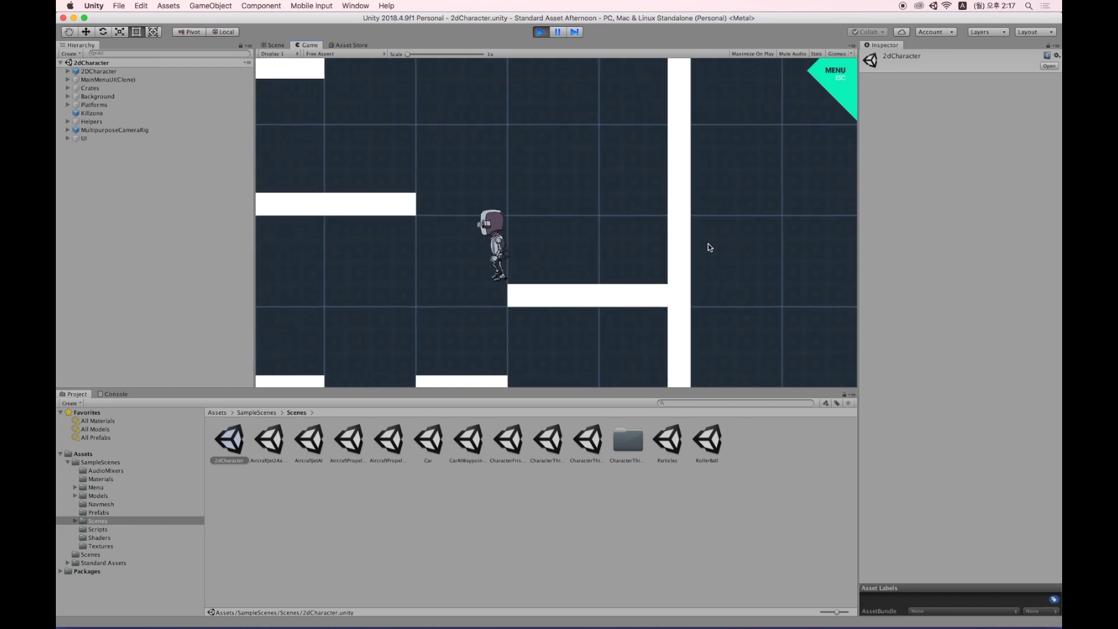
{"action": "key", "text": "Left"}
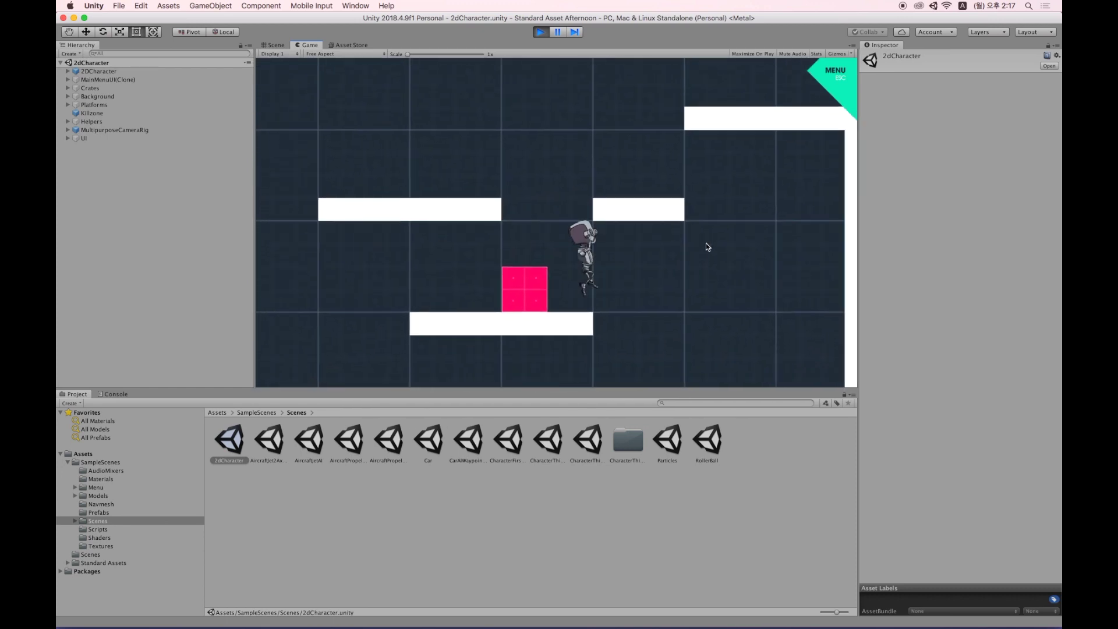
{"action": "key", "text": "Left"}
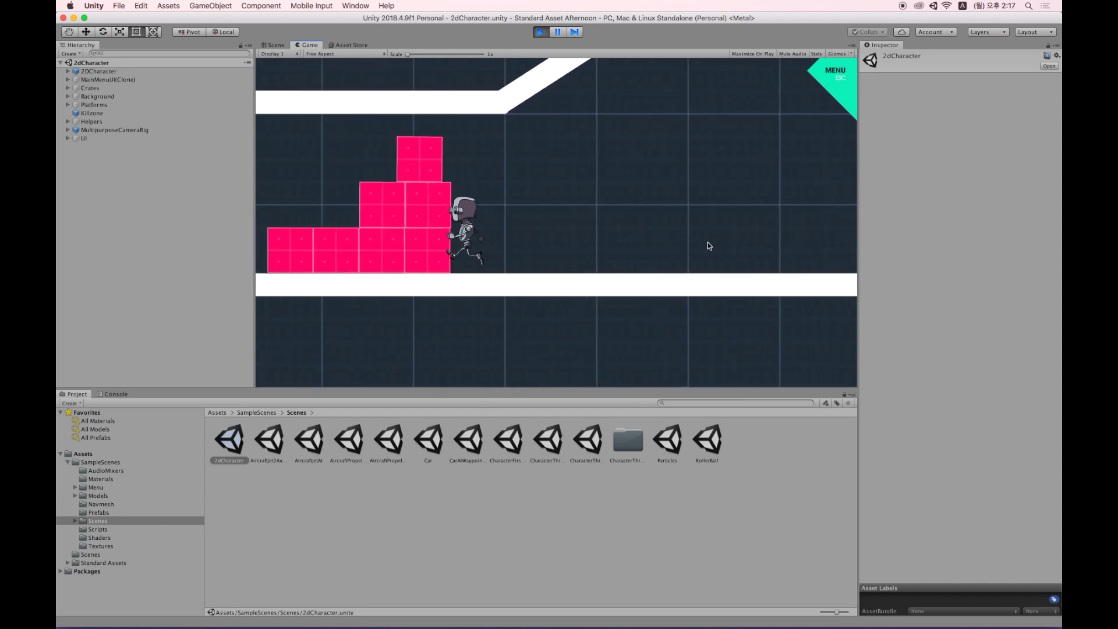
{"action": "key", "text": "space"}
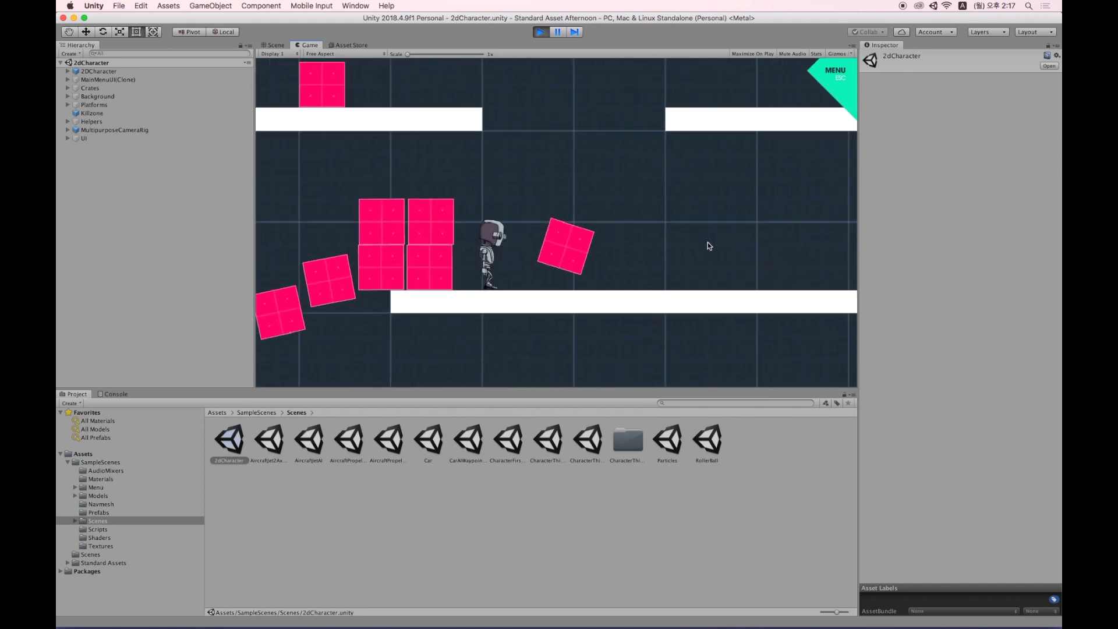
{"action": "left_click", "coordinate": [541, 33]}
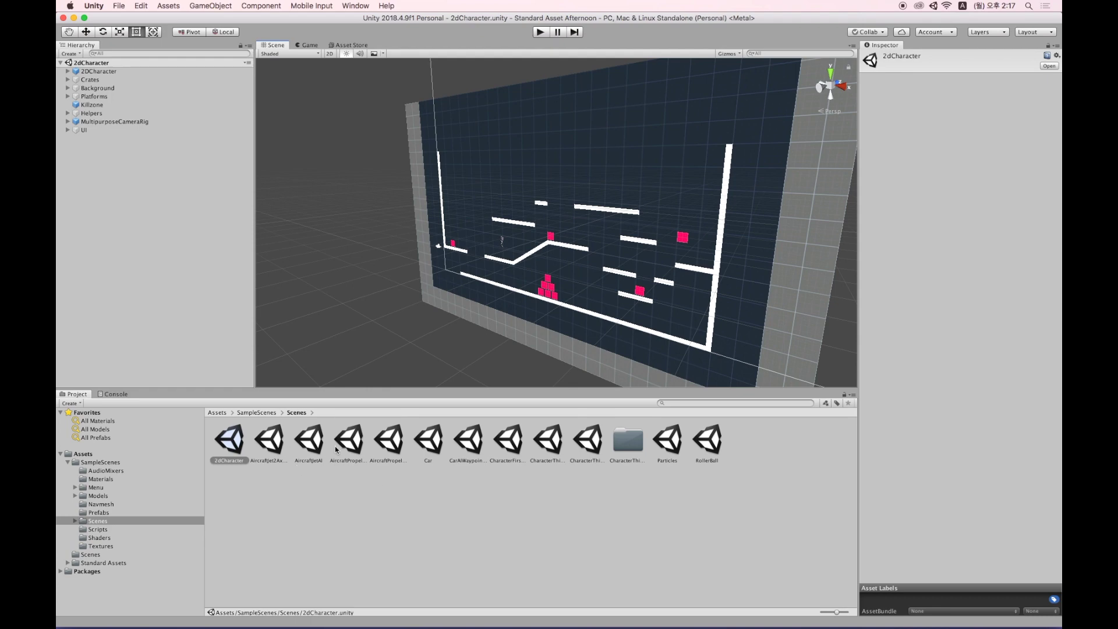
Open the Car scene and orbit the view down over the race track.
{"action": "left_click", "coordinate": [431, 441]}
{"action": "double_click", "coordinate": [431, 441]}
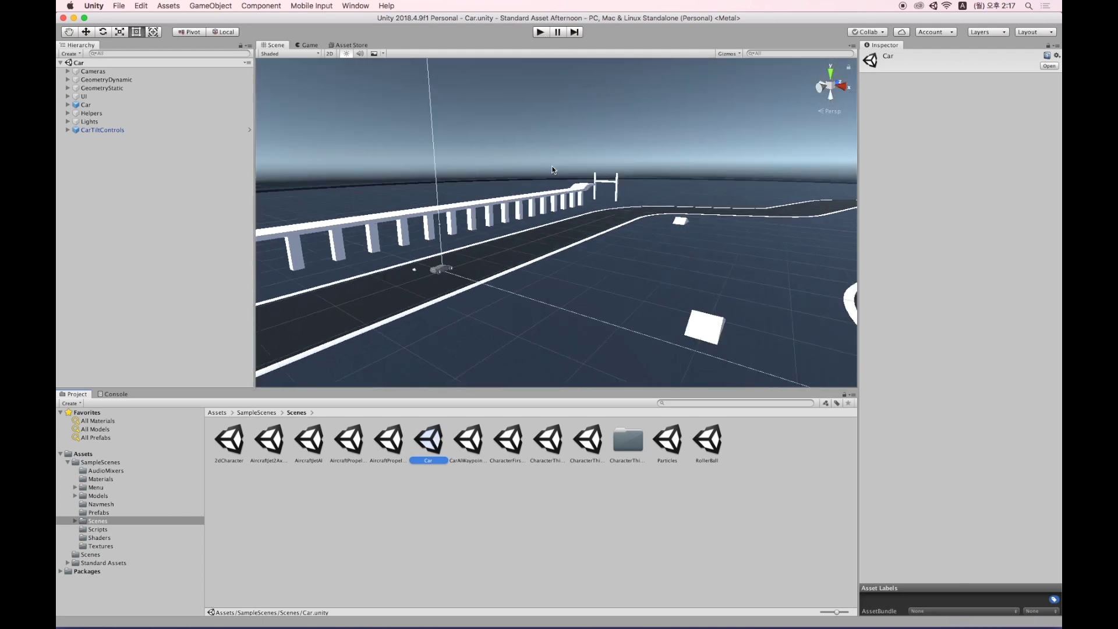
{"action": "left_click_drag", "start_coordinate": [581, 245], "coordinate": [547, 145], "text": "alt"}
Test-drive the car around the track with the arrow keys, then stop playing.
{"action": "left_click", "coordinate": [539, 32]}
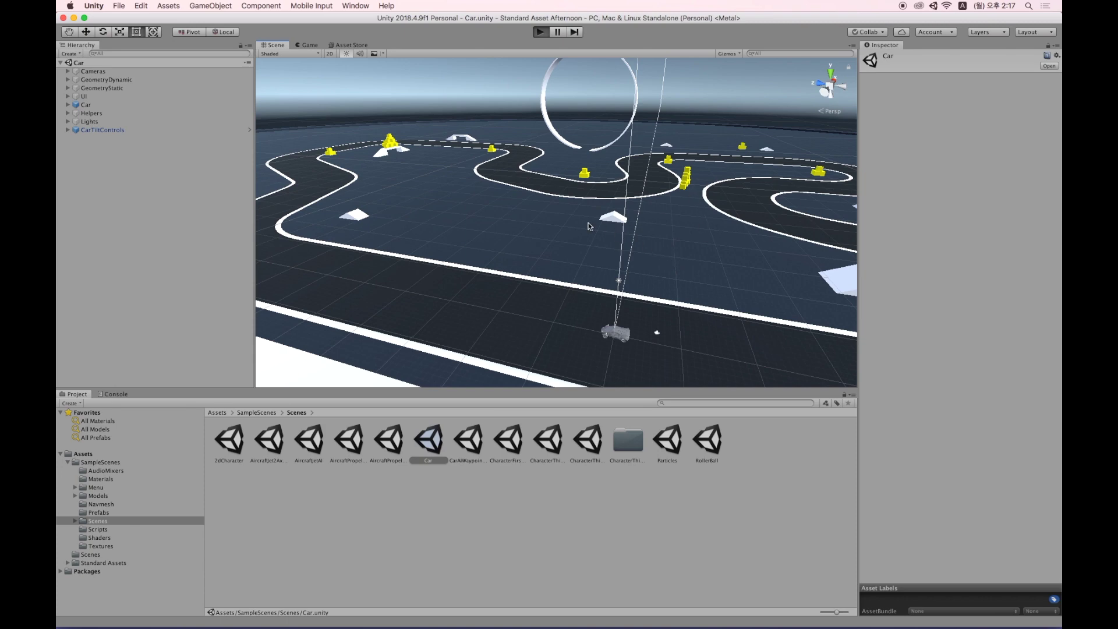
{"action": "key", "text": "Up"}
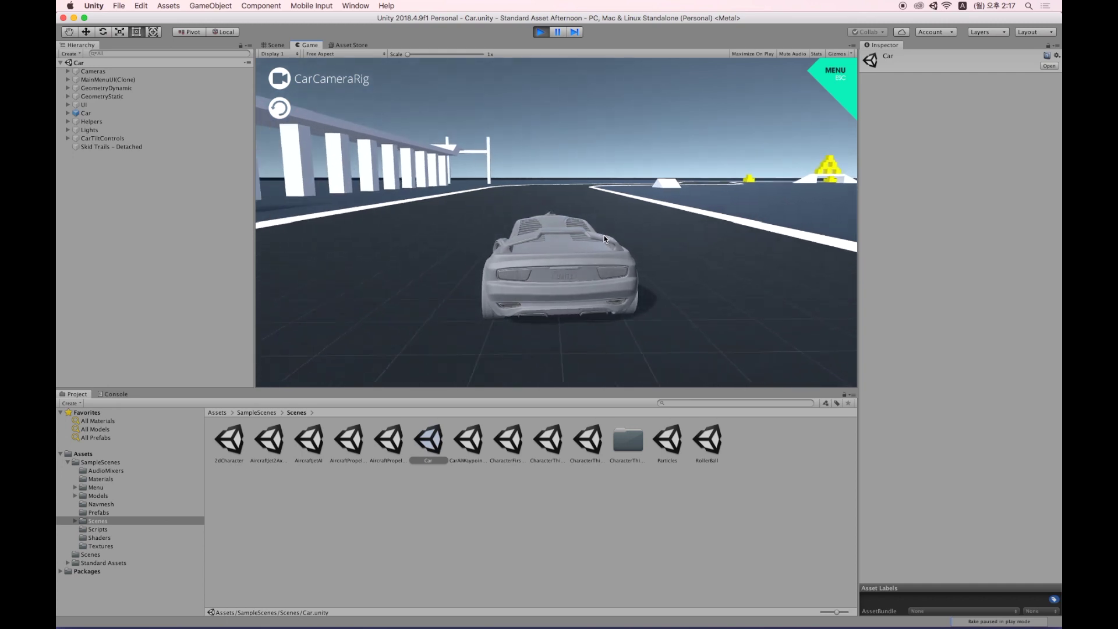
{"action": "key", "text": "Left"}
{"action": "key", "text": "Right"}
{"action": "key", "text": "Left"}
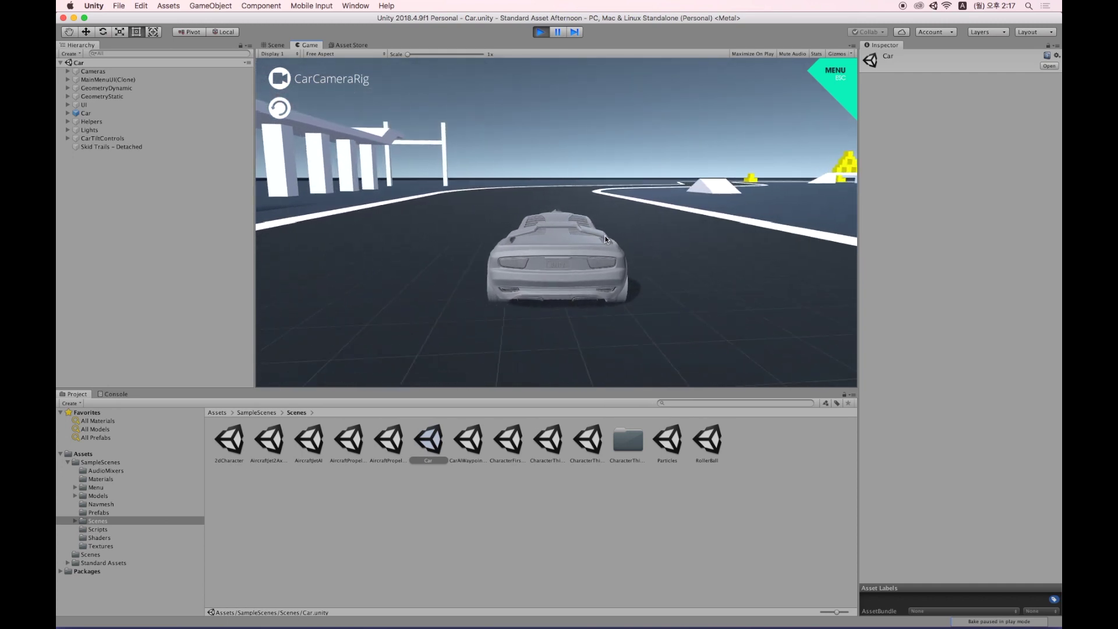
{"action": "key", "text": "Right"}
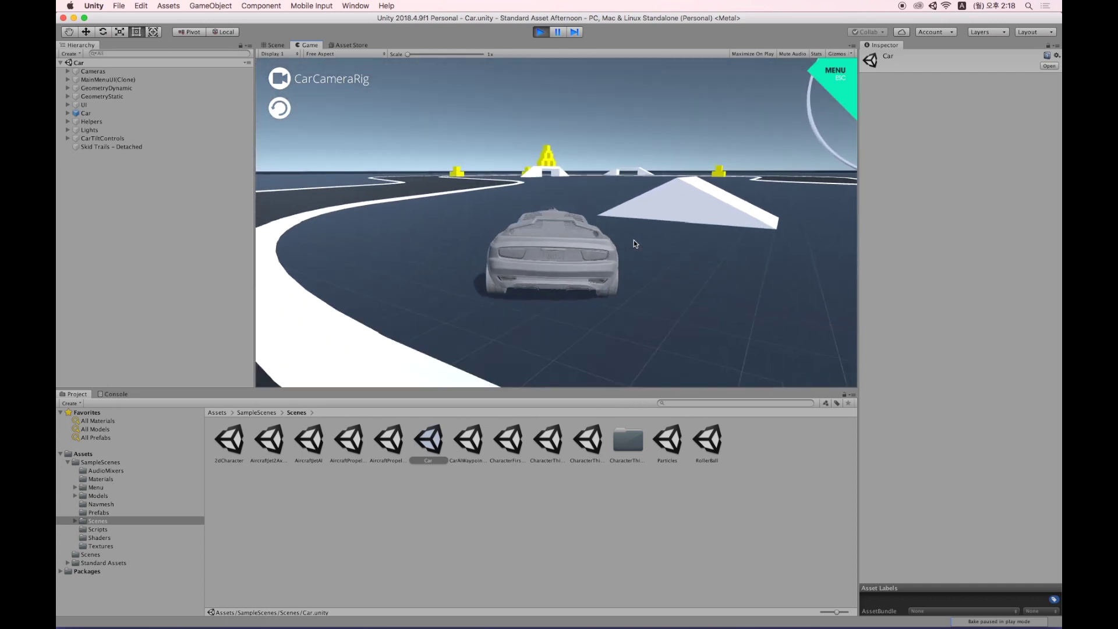
{"action": "key", "text": "Left"}
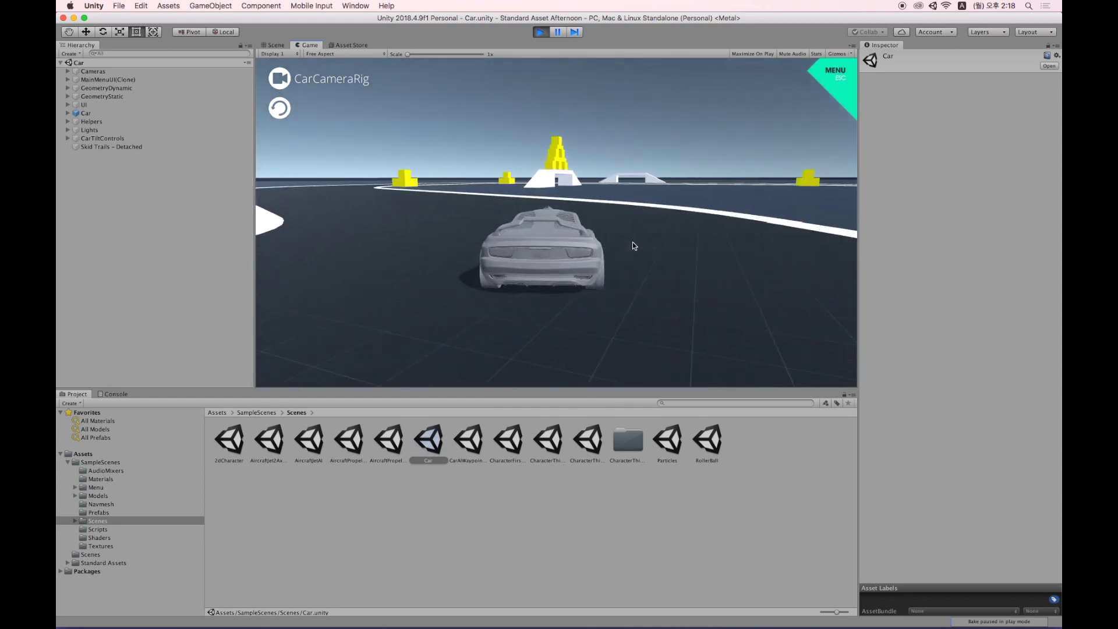
{"action": "key", "text": "Left"}
{"action": "key", "text": "Left"}
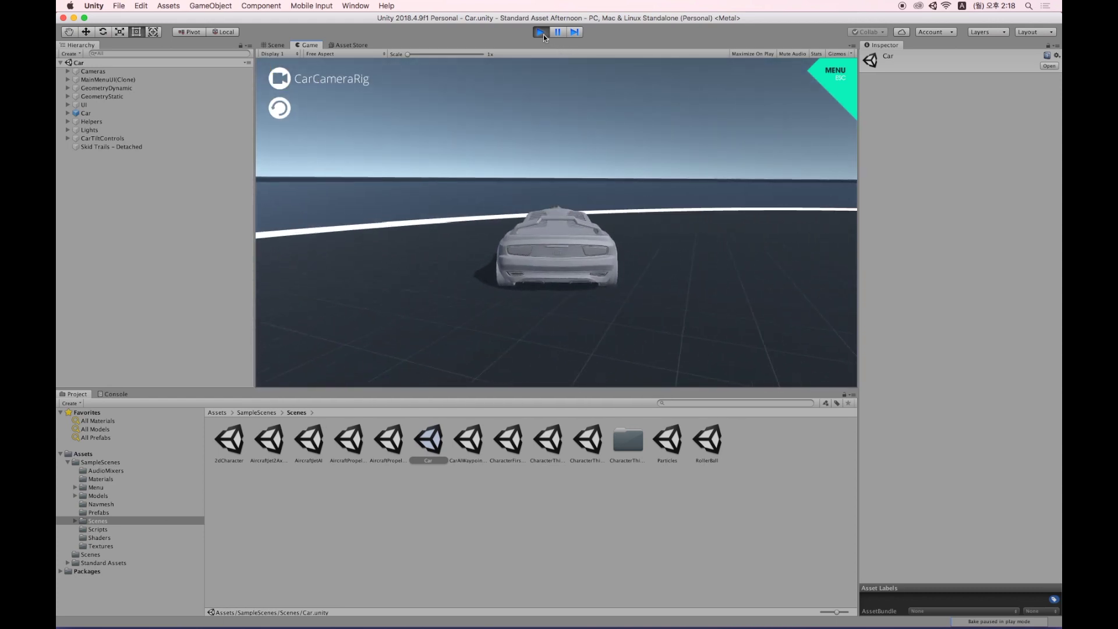
{"action": "left_click", "coordinate": [544, 35]}
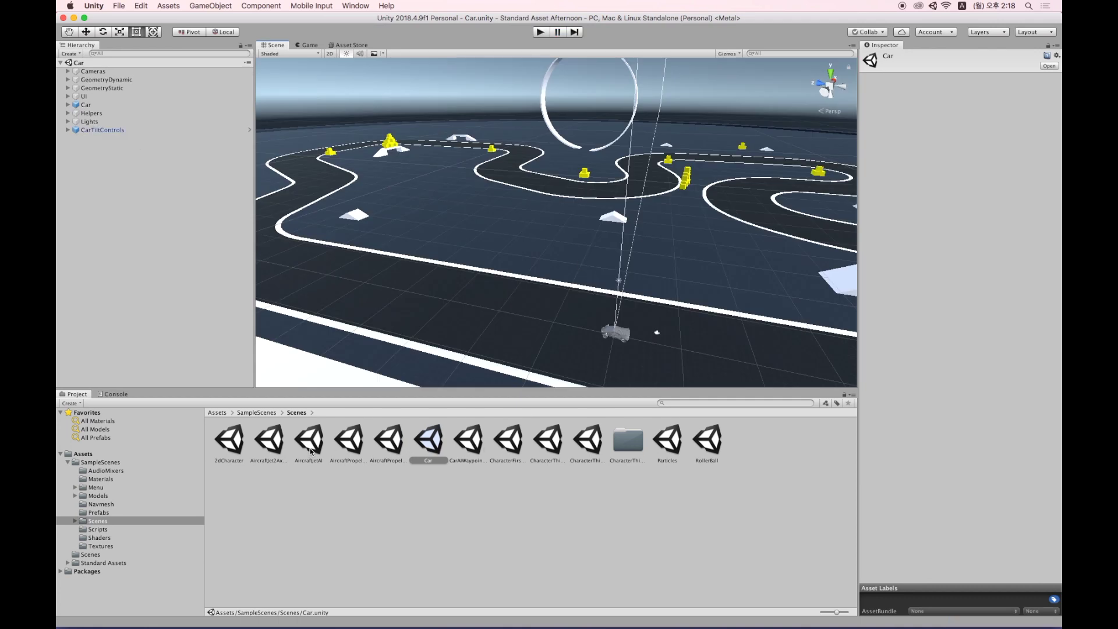
Look over the aircraft scene assets, open AircraftJet2Axis, and run and stop a test flight.
{"action": "left_click", "coordinate": [275, 442]}
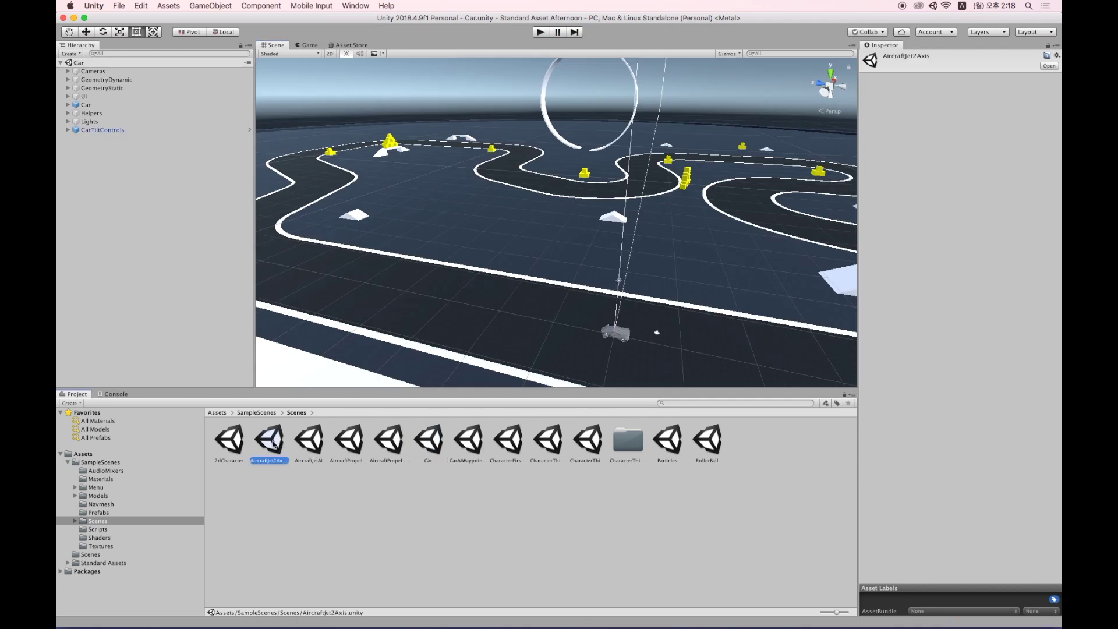
{"action": "left_click", "coordinate": [319, 445]}
{"action": "left_click", "coordinate": [349, 443]}
{"action": "left_click", "coordinate": [387, 443]}
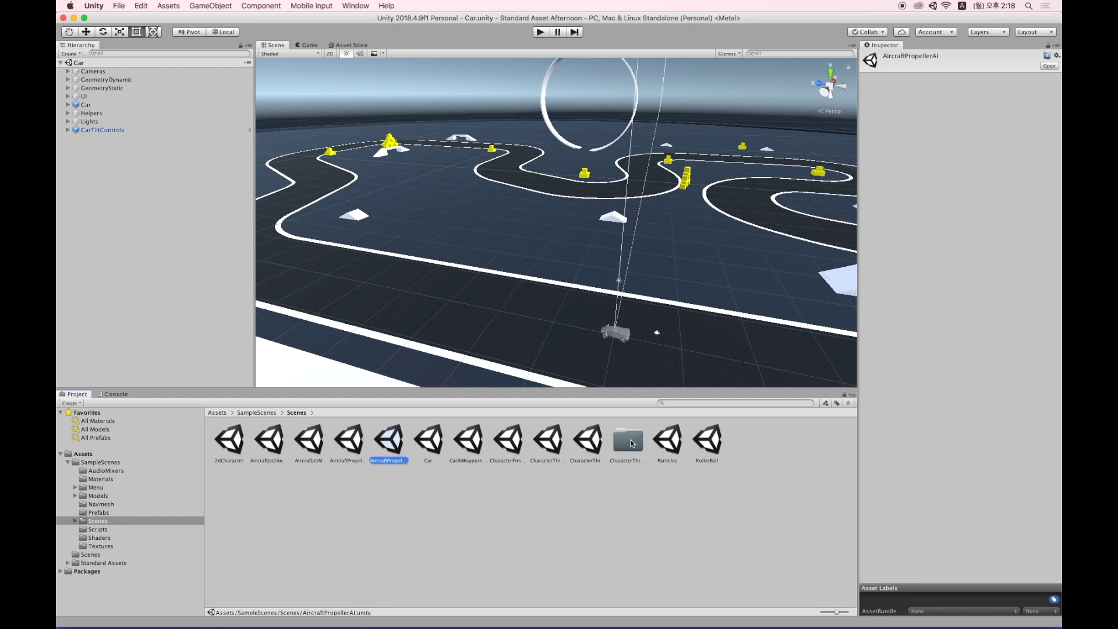
{"action": "left_click", "coordinate": [278, 444]}
{"action": "left_click", "coordinate": [316, 447]}
{"action": "left_click", "coordinate": [275, 444]}
{"action": "double_click", "coordinate": [277, 444]}
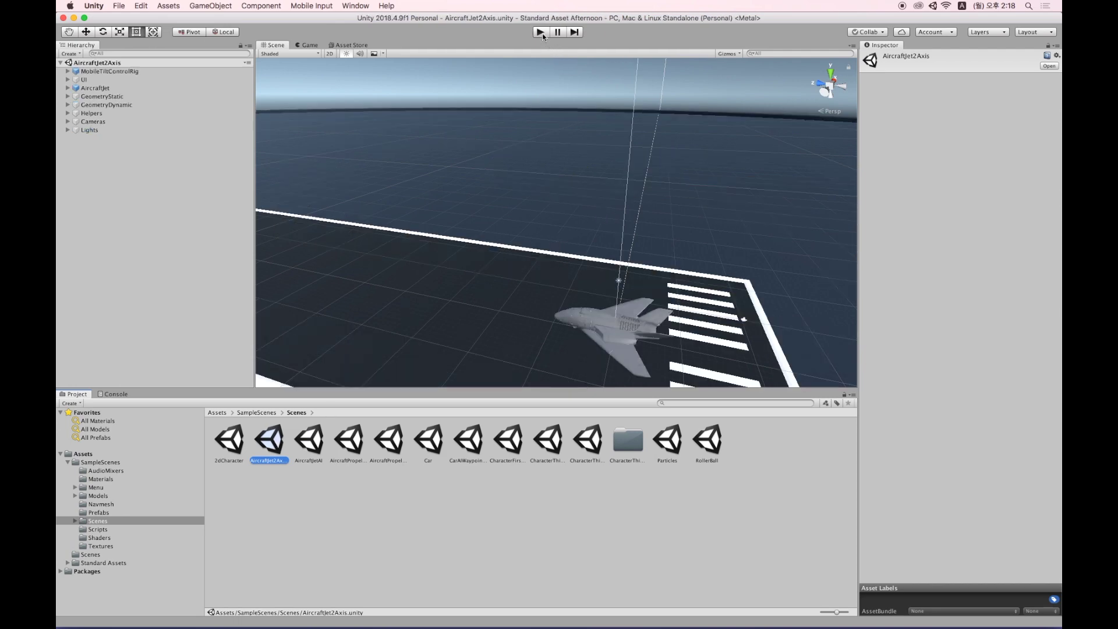
{"action": "left_click", "coordinate": [541, 32]}
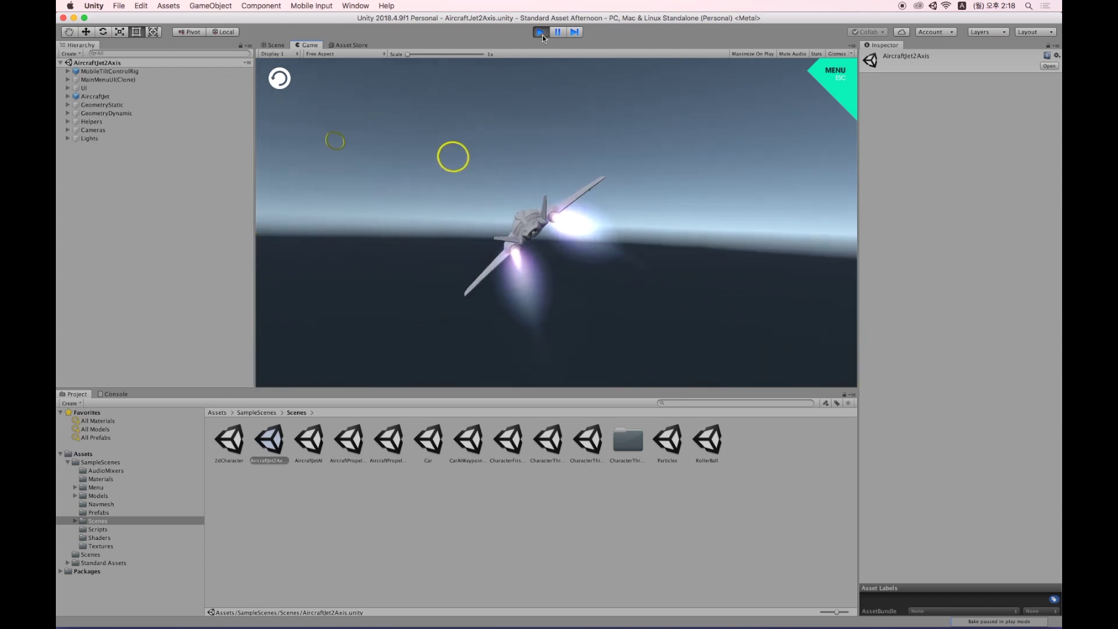
{"action": "left_click", "coordinate": [540, 32]}
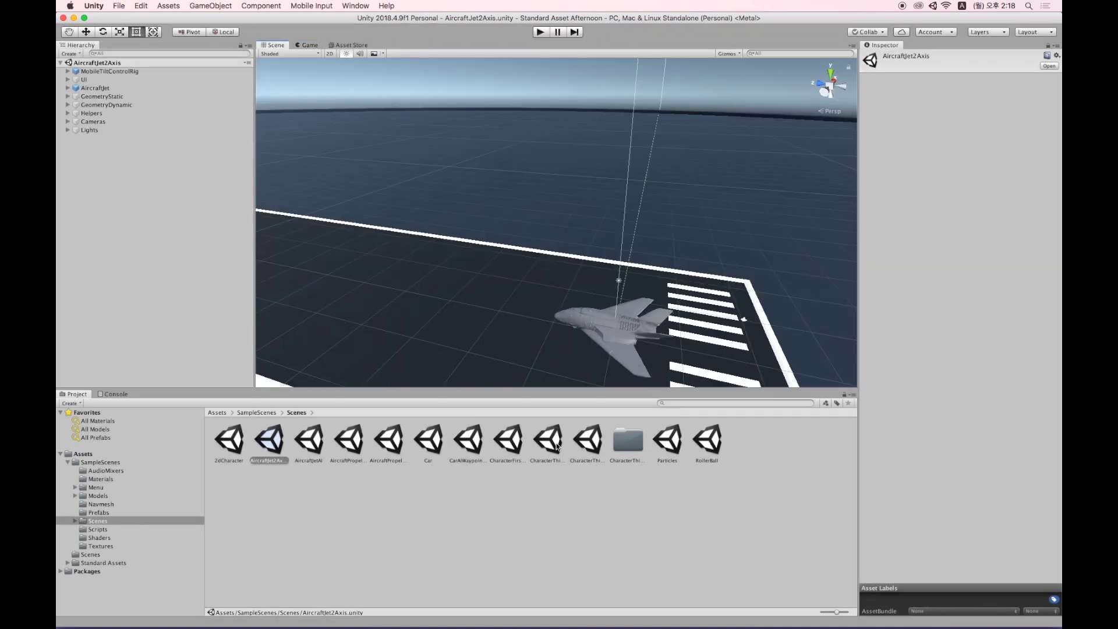
Open CharacterThirdPersonAI, orbit its floor plane, and switch the Project panel to One Column Layout.
{"action": "left_click", "coordinate": [588, 441]}
{"action": "double_click", "coordinate": [589, 446]}
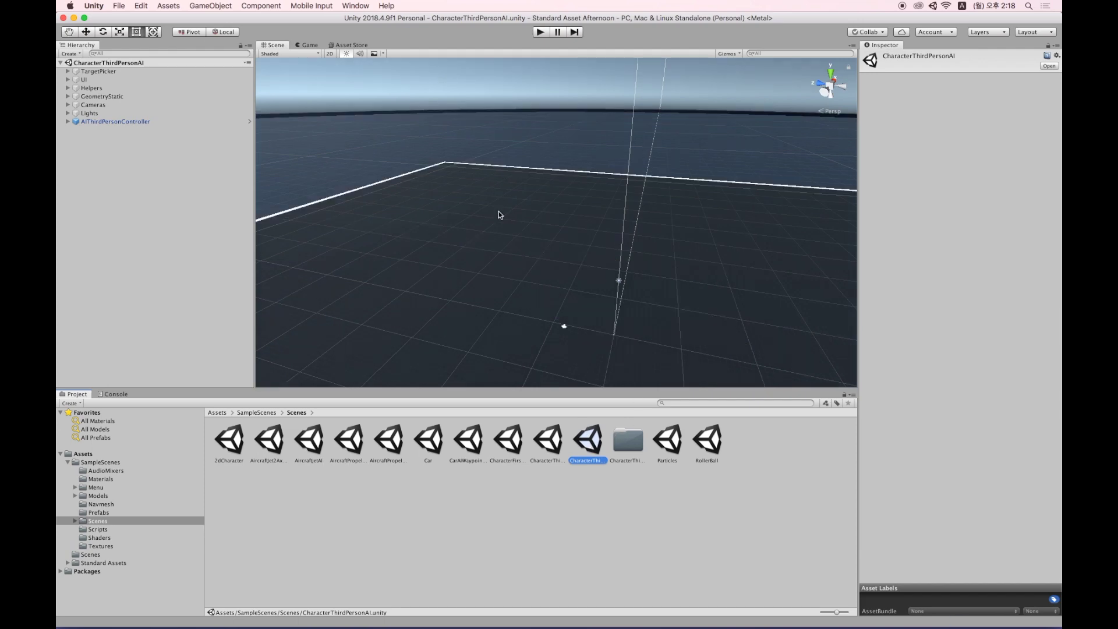
{"action": "scroll", "coordinate": [576, 228], "scroll_direction": "down", "scroll_amount": 5}
{"action": "left_click_drag", "start_coordinate": [576, 228], "coordinate": [614, 240], "text": "alt"}
{"action": "scroll", "coordinate": [609, 244], "scroll_direction": "up", "scroll_amount": 5}
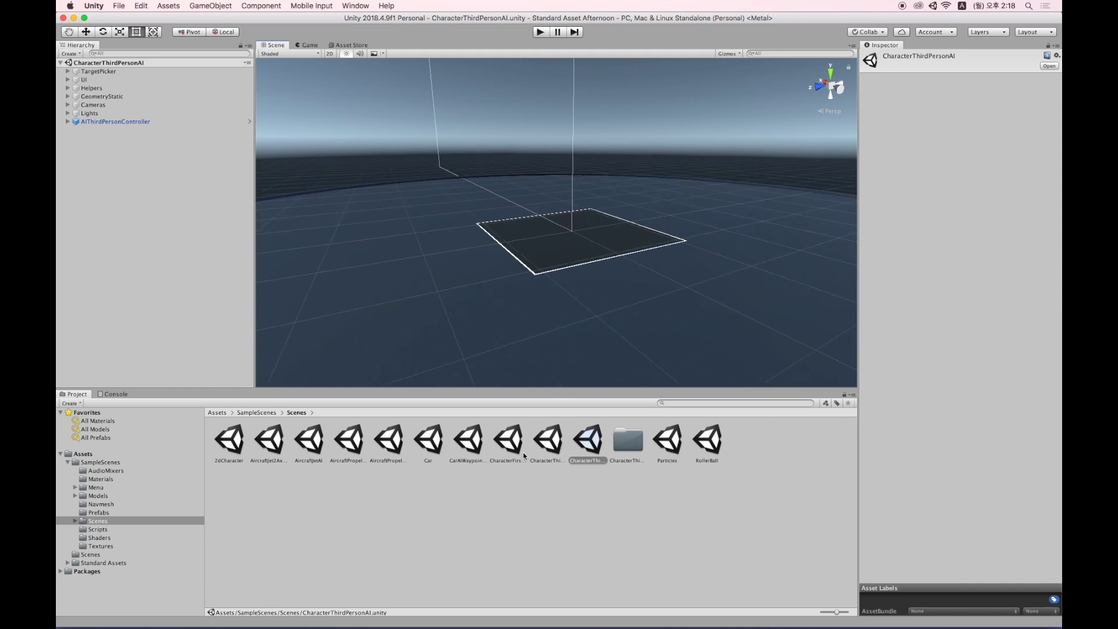
{"action": "left_click", "coordinate": [853, 396]}
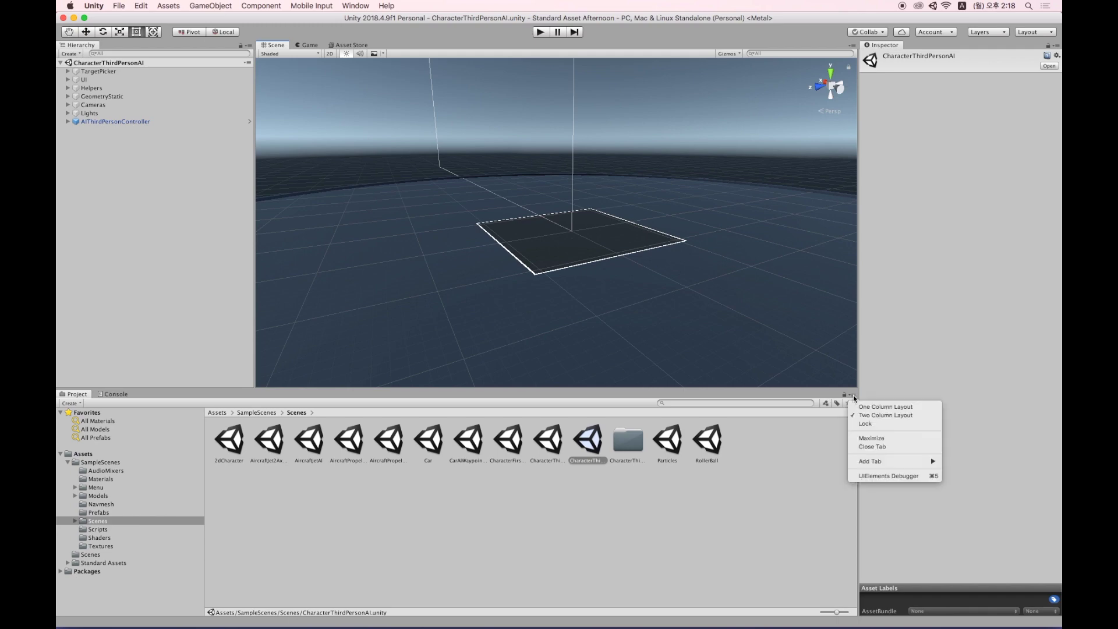
{"action": "left_click", "coordinate": [875, 407]}
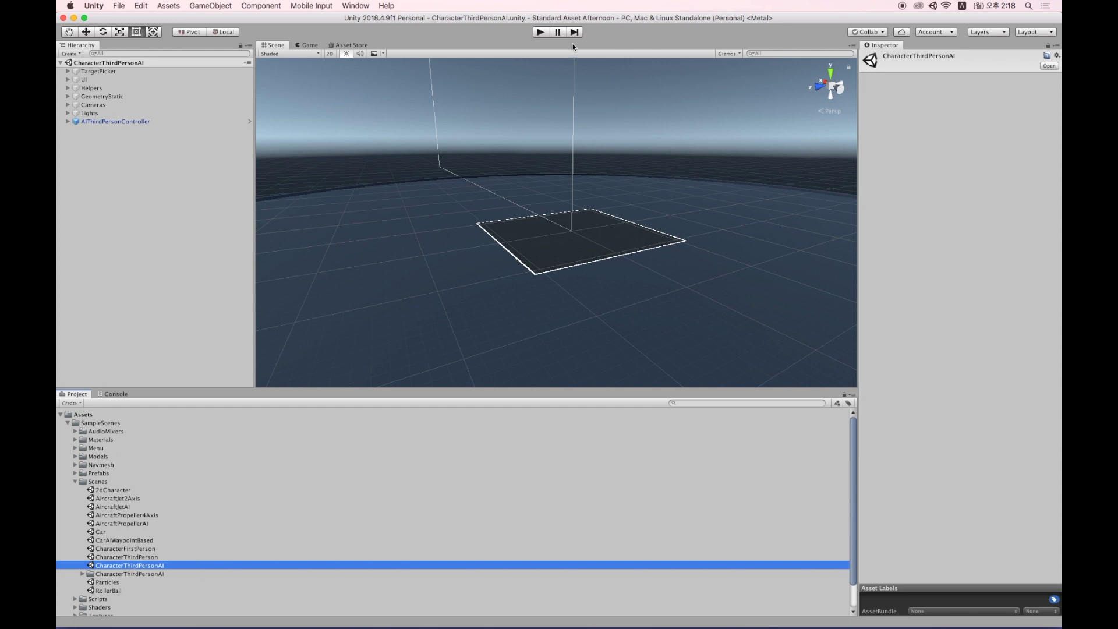
Test-play the scene, clicking about a dozen targets for the AI character to walk to, then stop.
{"action": "left_click", "coordinate": [540, 33]}
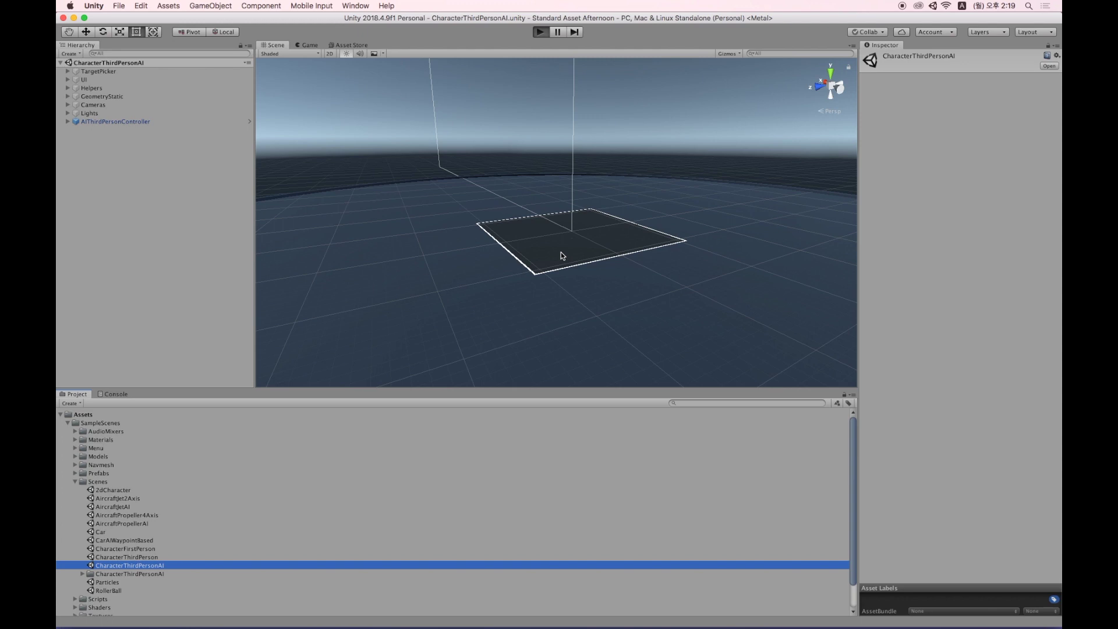
{"action": "left_click", "coordinate": [646, 182]}
{"action": "left_click", "coordinate": [473, 225]}
{"action": "left_click", "coordinate": [603, 277]}
{"action": "left_click", "coordinate": [511, 328]}
{"action": "left_click", "coordinate": [427, 227]}
{"action": "left_click", "coordinate": [675, 256]}
{"action": "left_click", "coordinate": [379, 271]}
{"action": "left_click", "coordinate": [544, 327]}
{"action": "left_click", "coordinate": [374, 304]}
{"action": "left_click", "coordinate": [599, 221]}
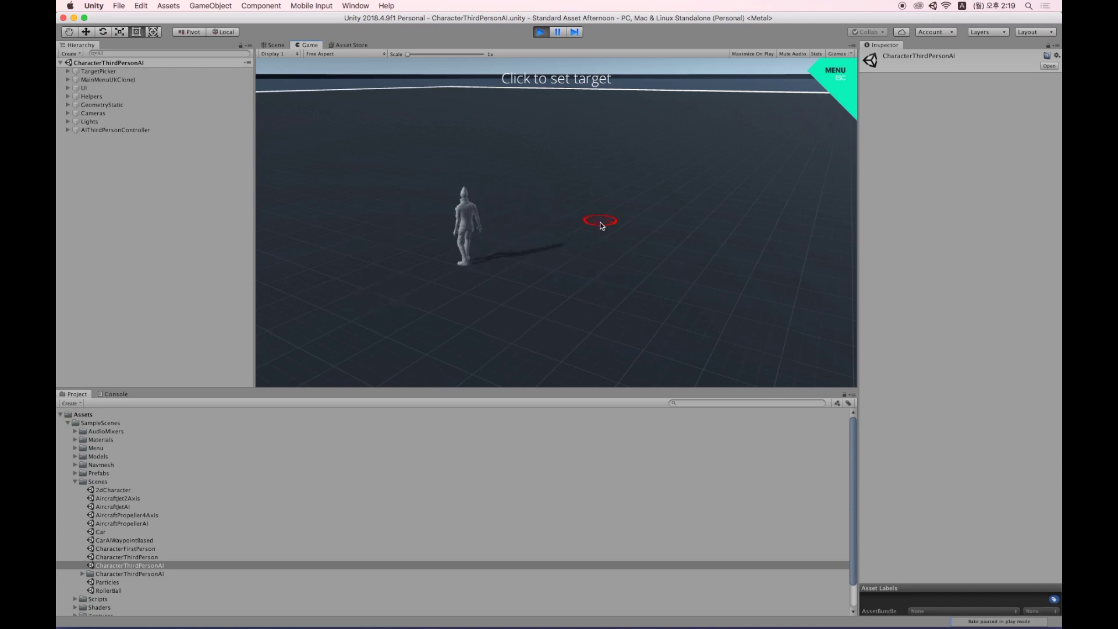
{"action": "left_click", "coordinate": [638, 276]}
{"action": "key", "text": "super+p"}
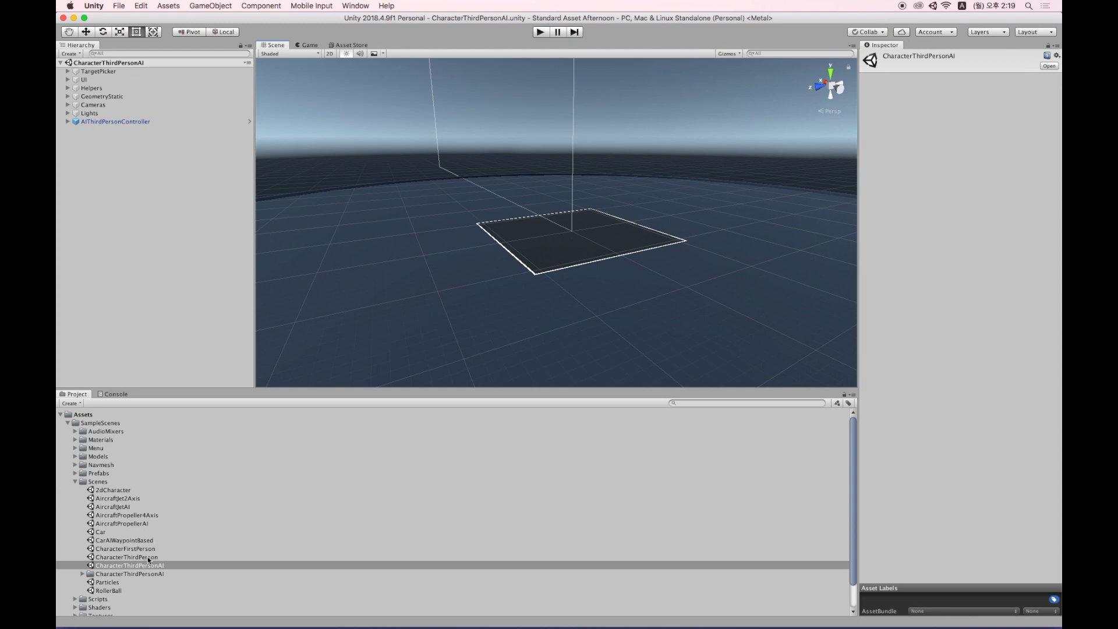
Open the CharacterFirstPerson scene and orbit around its white maze level.
{"action": "double_click", "coordinate": [125, 549]}
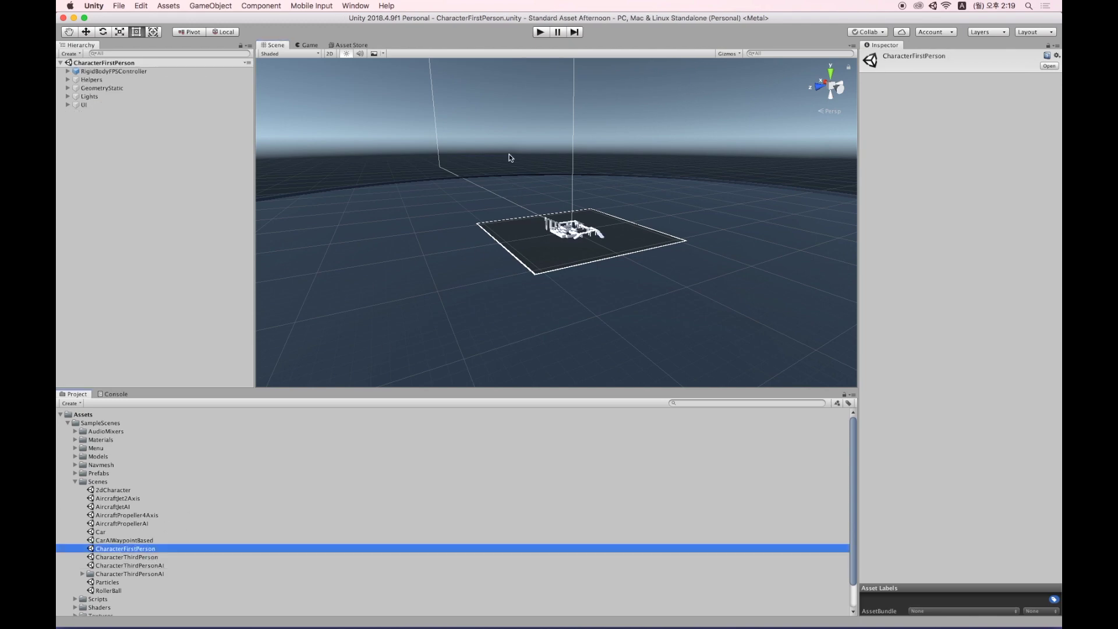
{"action": "scroll", "coordinate": [603, 222], "scroll_direction": "up", "scroll_amount": 10}
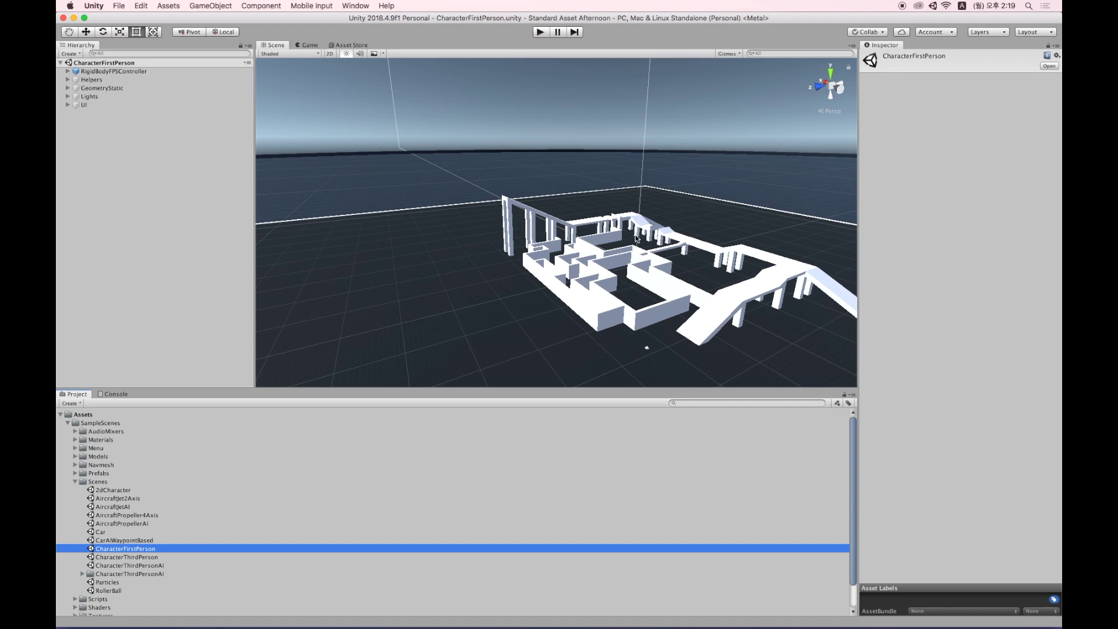
{"action": "scroll", "coordinate": [643, 242], "scroll_direction": "up", "scroll_amount": 2}
{"action": "left_click_drag", "start_coordinate": [643, 243], "coordinate": [896, 292], "text": "alt"}
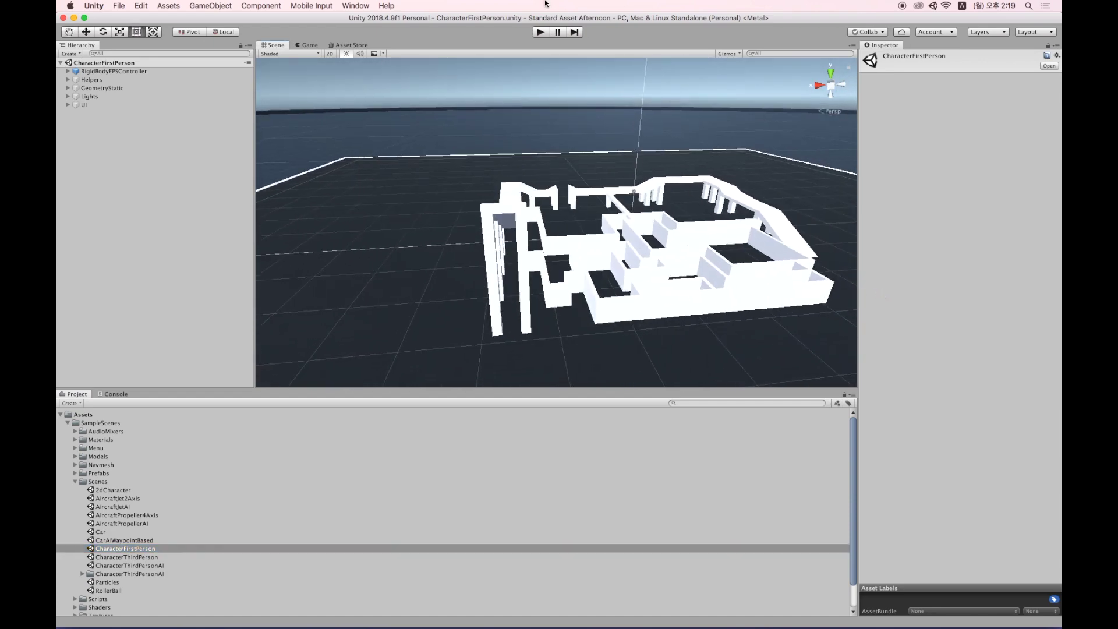
Walk and jump through the maze with W and Space, bring up the Esc menu, then stop.
{"action": "left_click", "coordinate": [544, 34]}
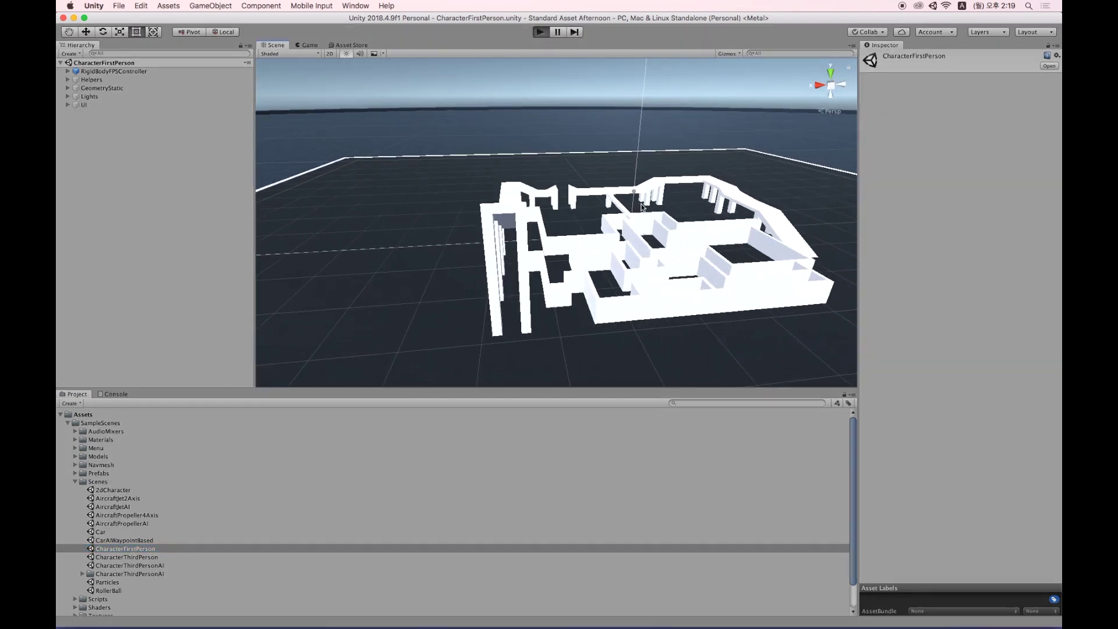
{"action": "key", "text": "w"}
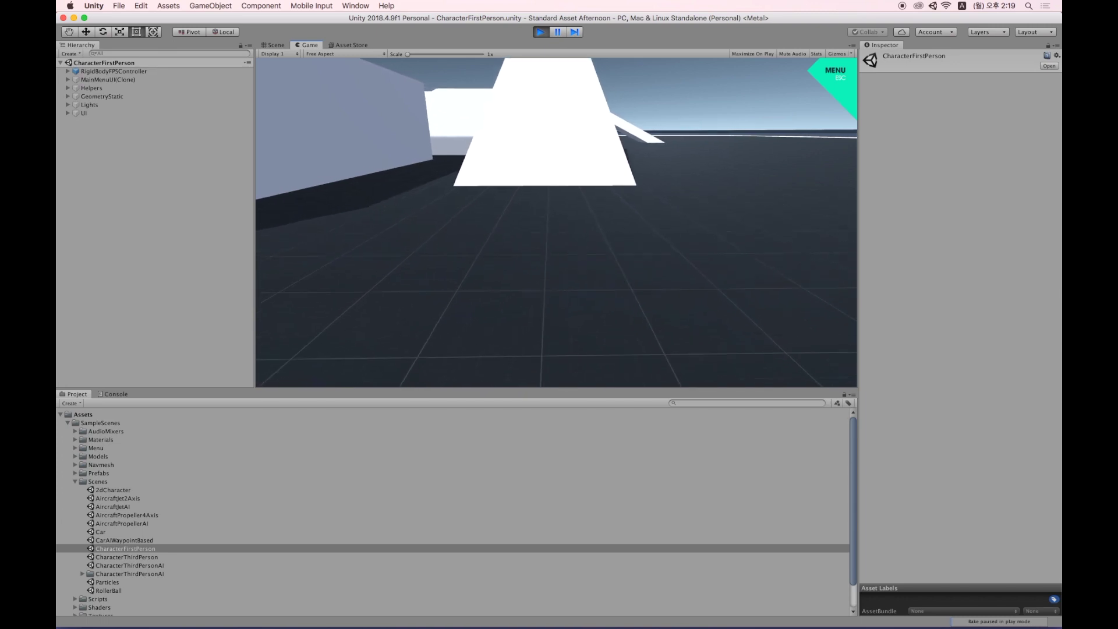
{"action": "key", "text": "w"}
{"action": "key", "text": "space"}
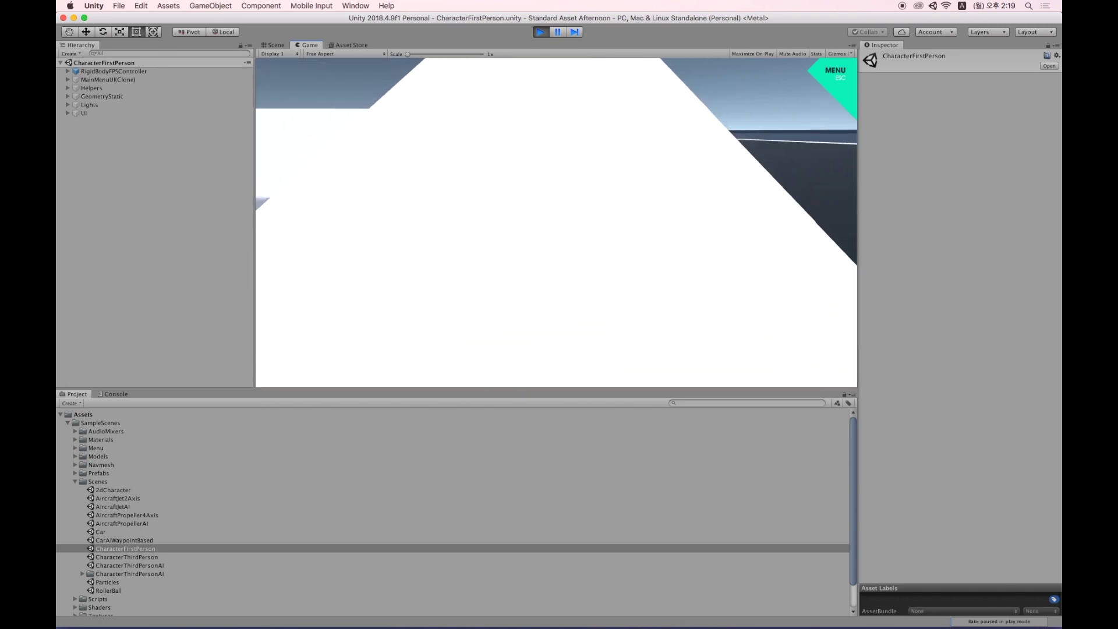
{"action": "key", "text": "w"}
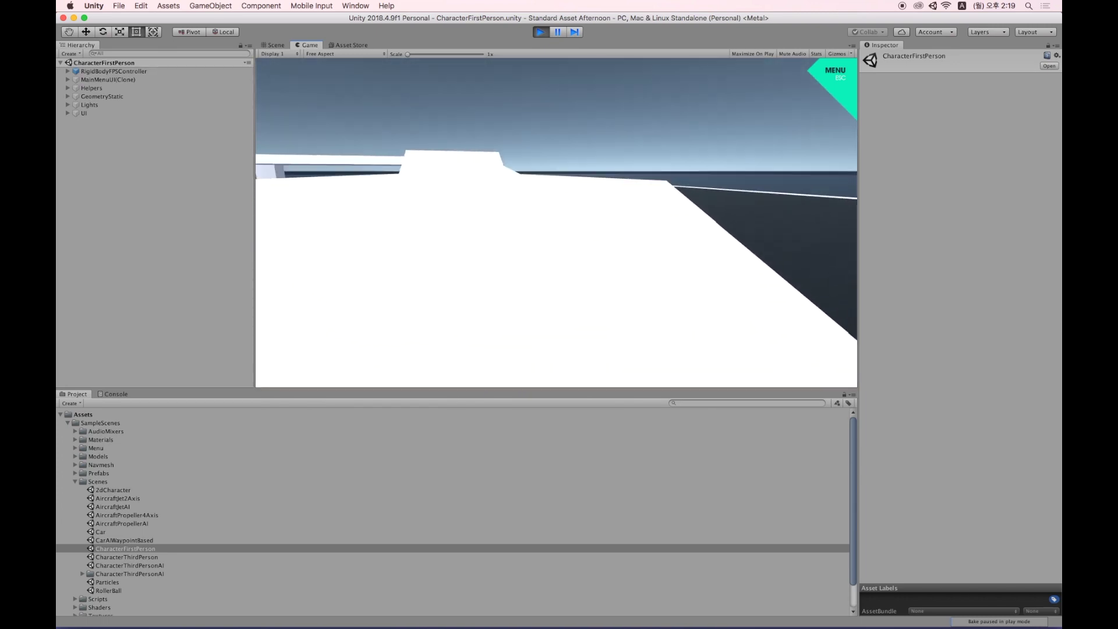
{"action": "key", "text": "w"}
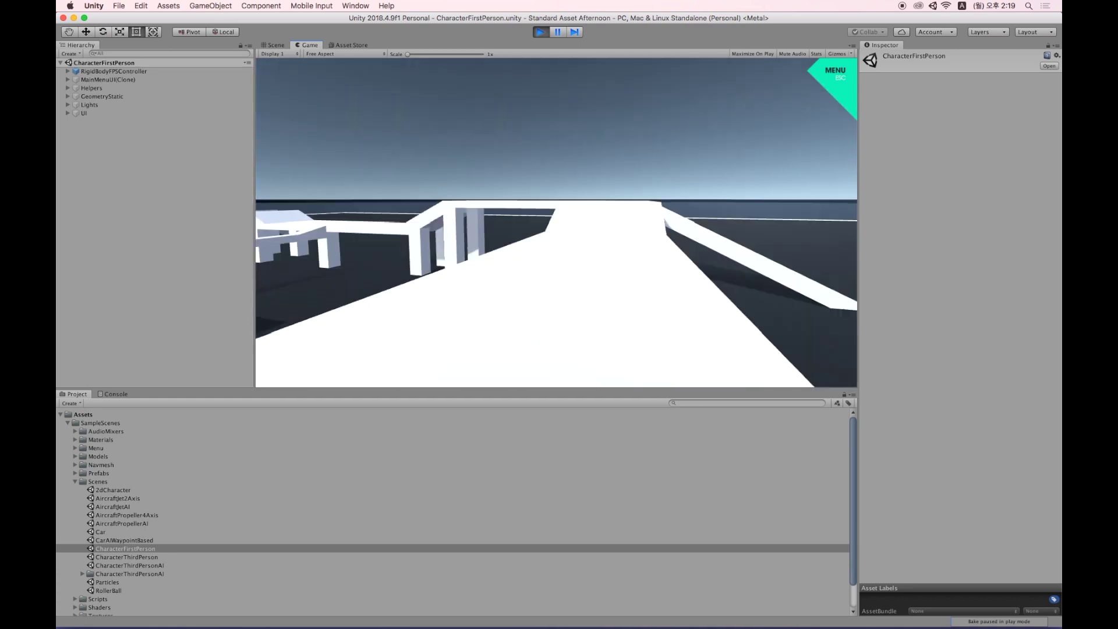
{"action": "key", "text": "w"}
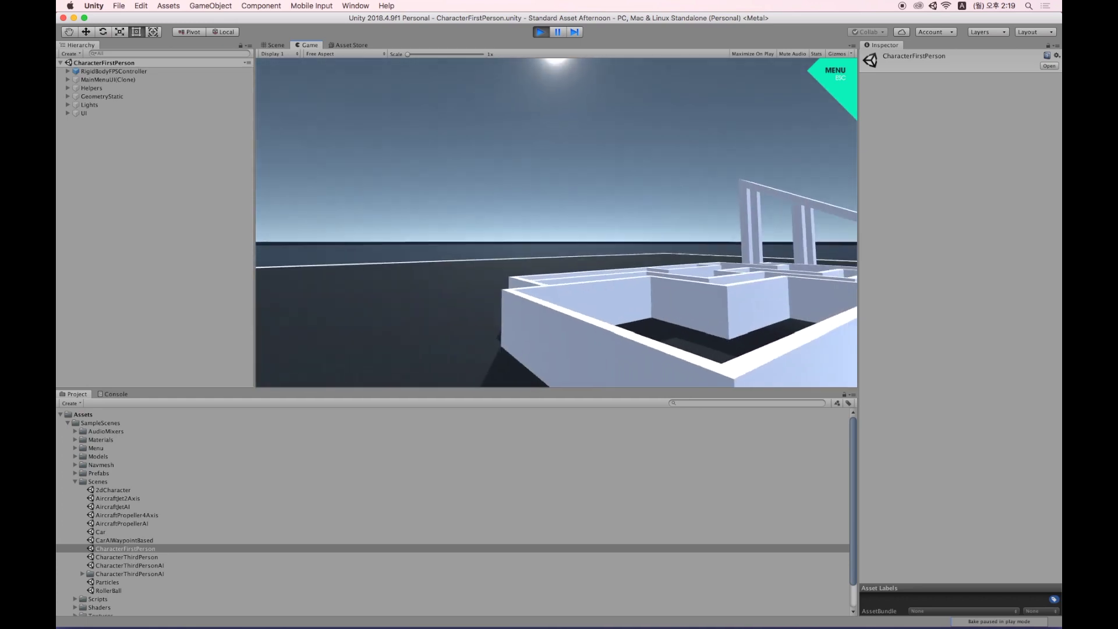
{"action": "key", "text": "w"}
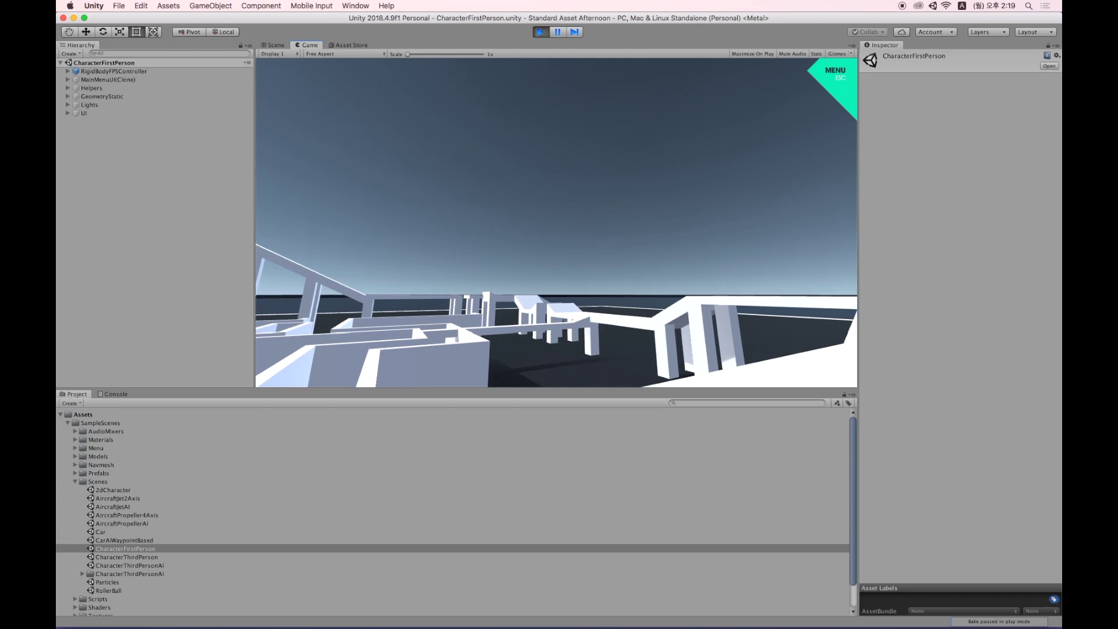
{"action": "key", "text": "Escape"}
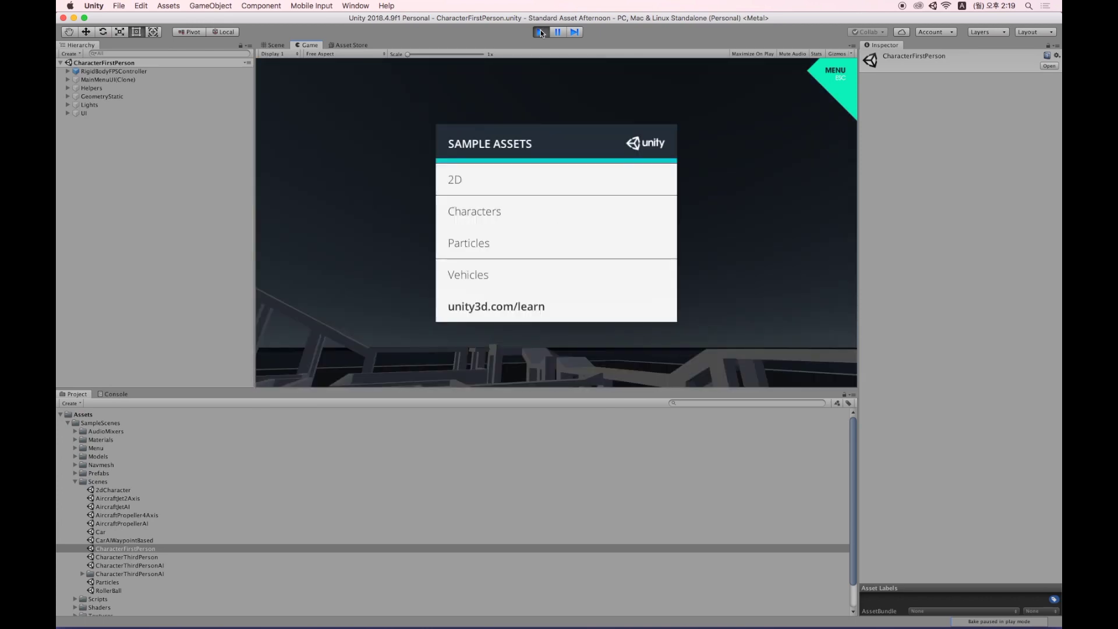
{"action": "left_click", "coordinate": [541, 32]}
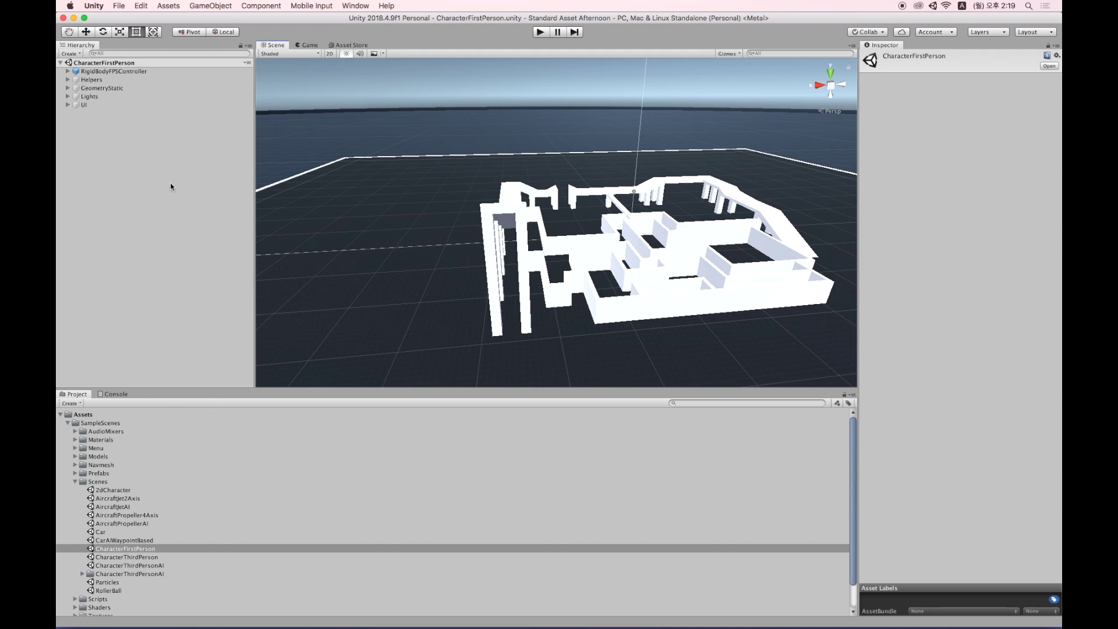
Deselect the scene asset, collapse the Scenes folder, and show the File menu.
{"action": "left_click", "coordinate": [135, 153]}
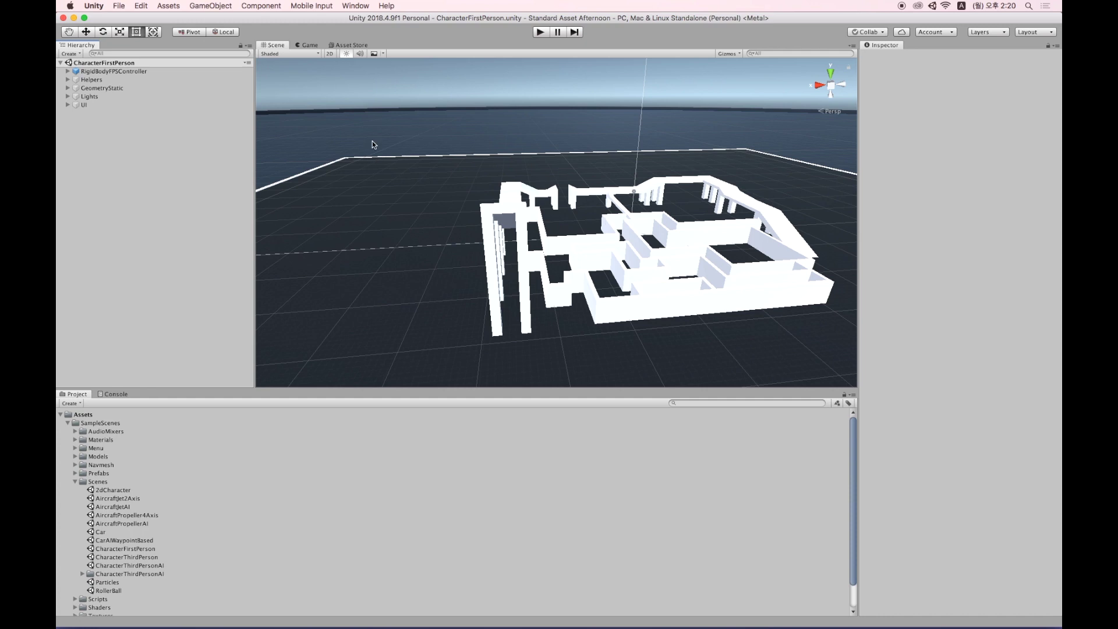
{"action": "left_click", "coordinate": [75, 482]}
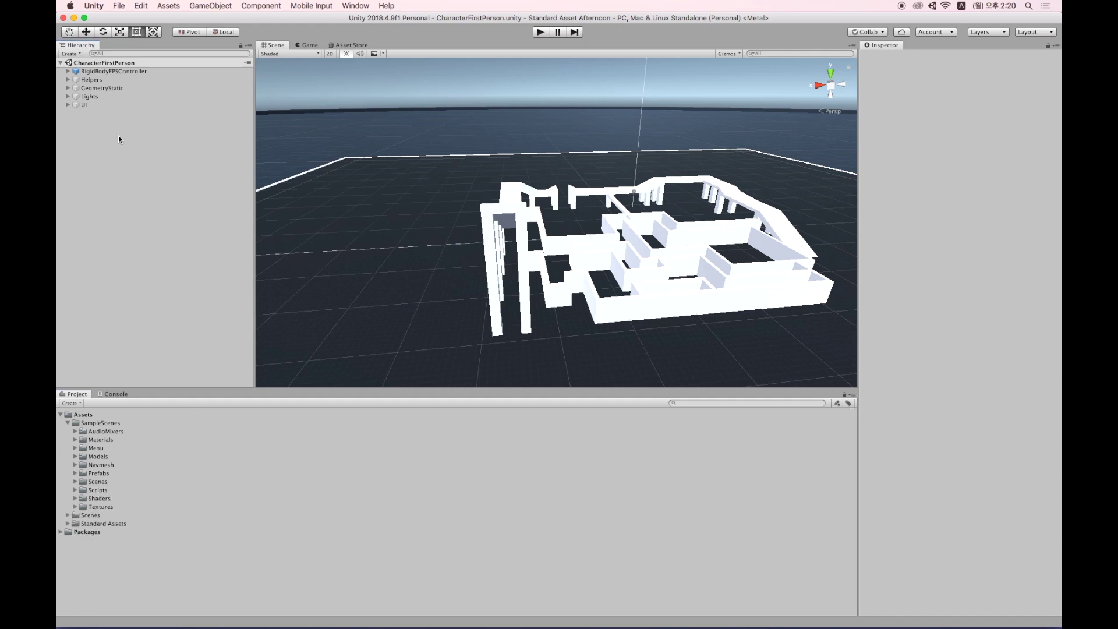
{"action": "left_click", "coordinate": [119, 6]}
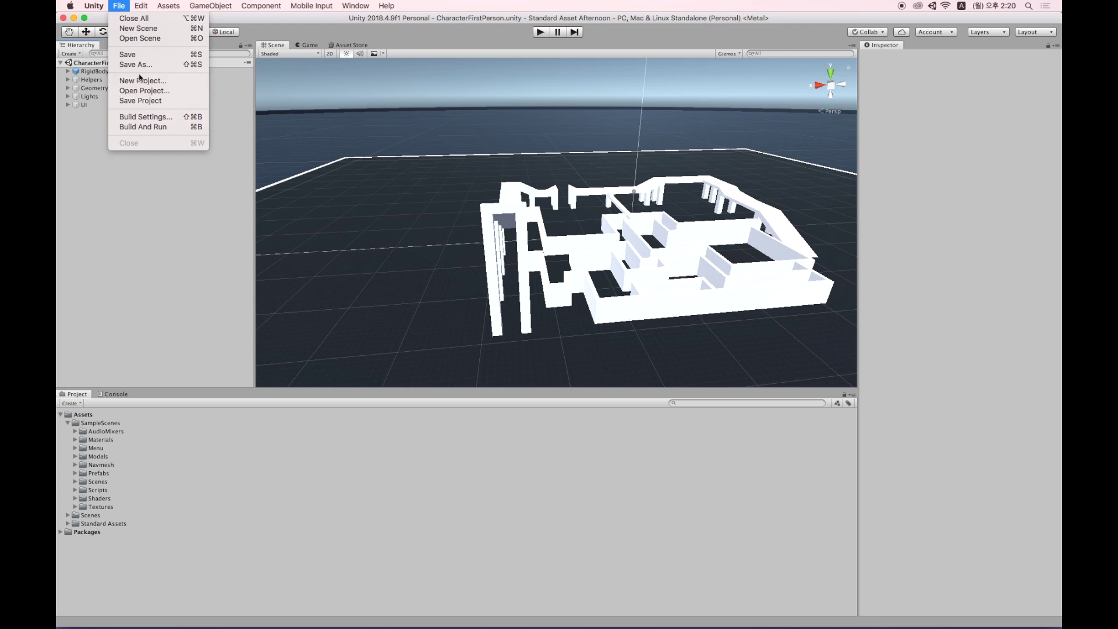
Start a new empty scene and add a Cube to it.
{"action": "left_click", "coordinate": [139, 28]}
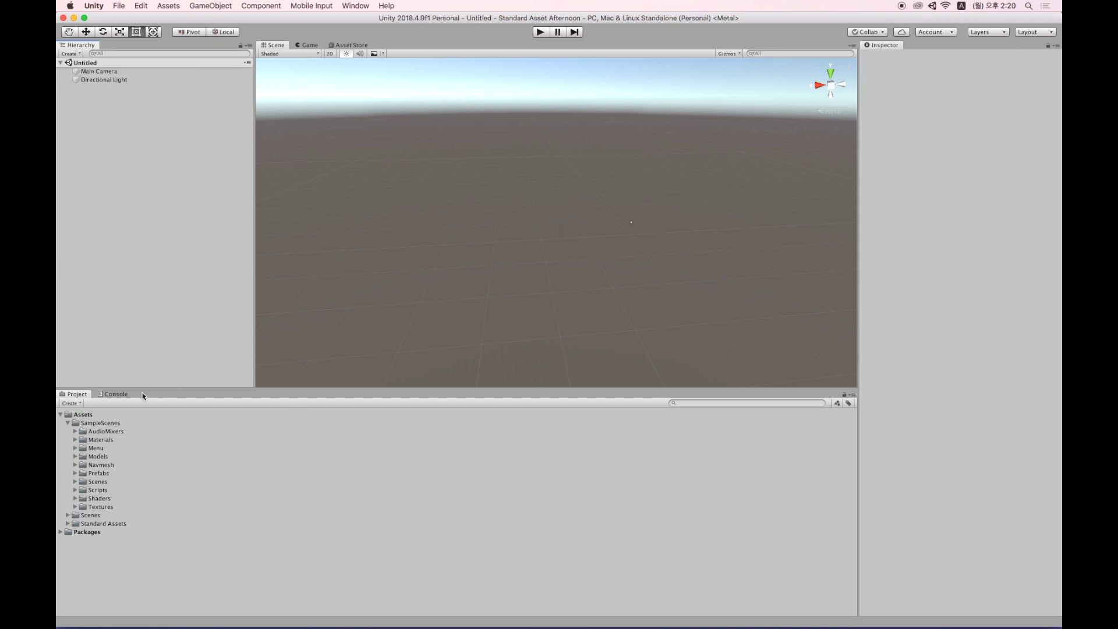
{"action": "right_click", "coordinate": [120, 107]}
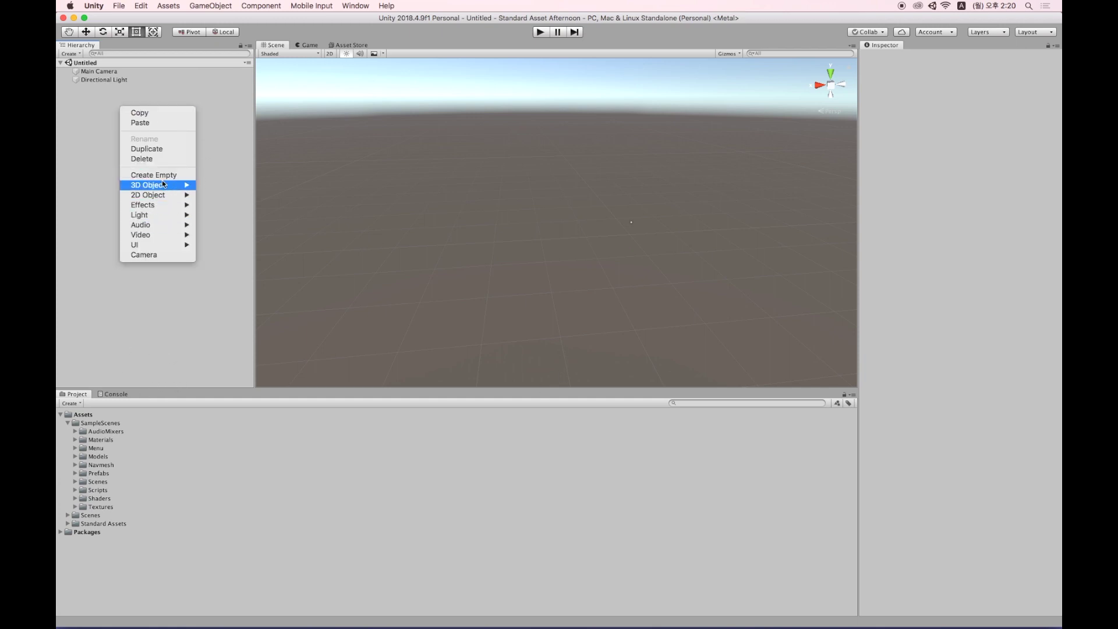
{"action": "mouse_move", "coordinate": [164, 185]}
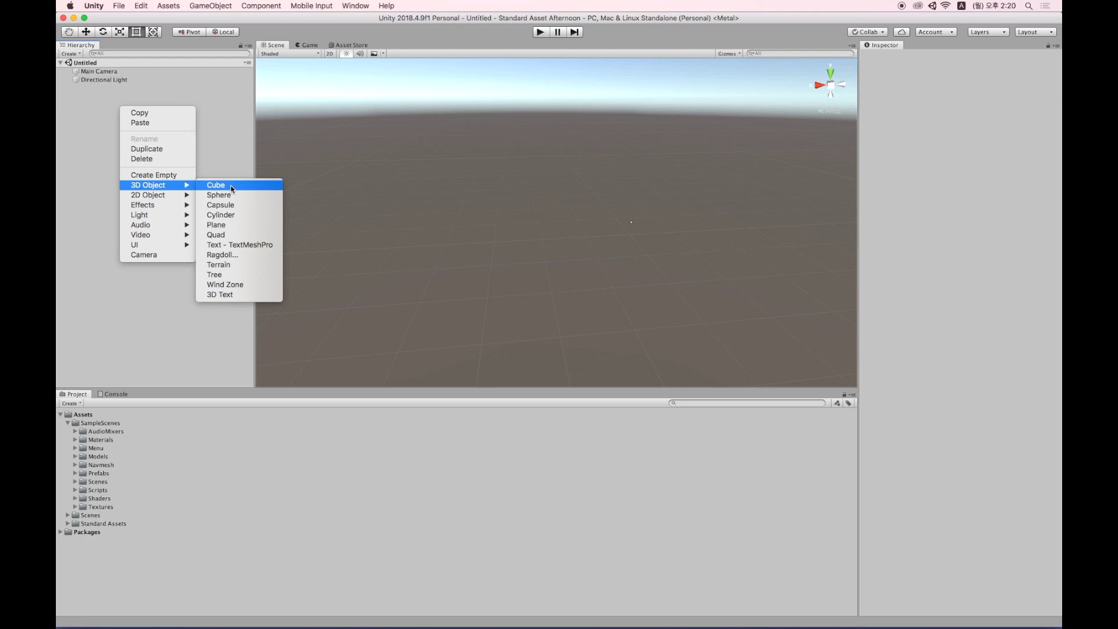
{"action": "left_click", "coordinate": [216, 185]}
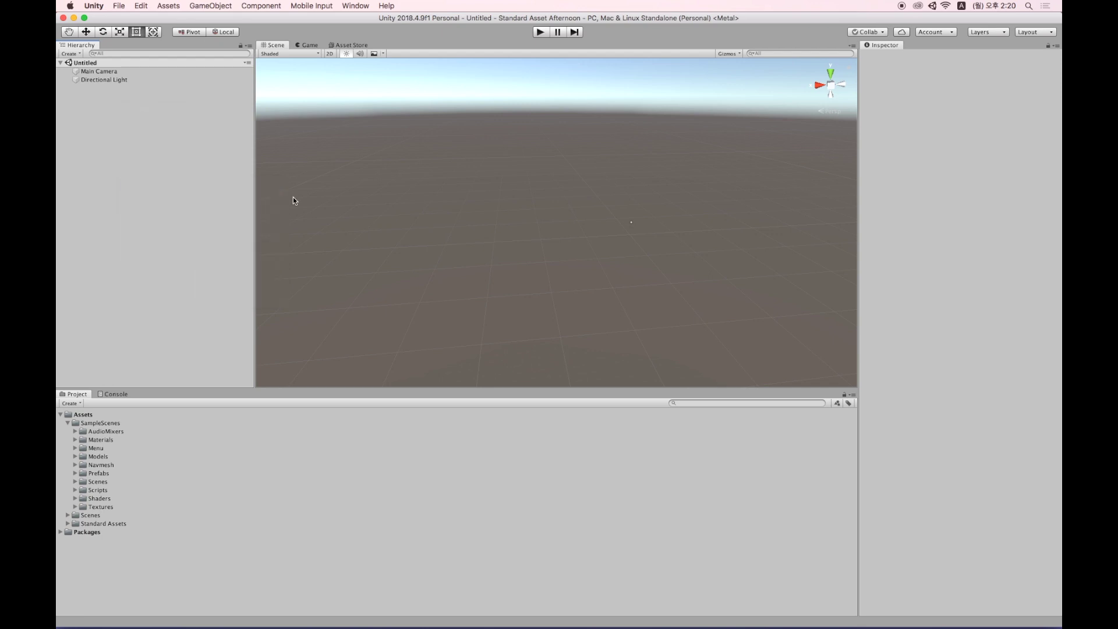
Scale the cube uniformly to 3.918 on every axis.
{"action": "scroll", "coordinate": [563, 227], "scroll_direction": "down", "scroll_amount": 5}
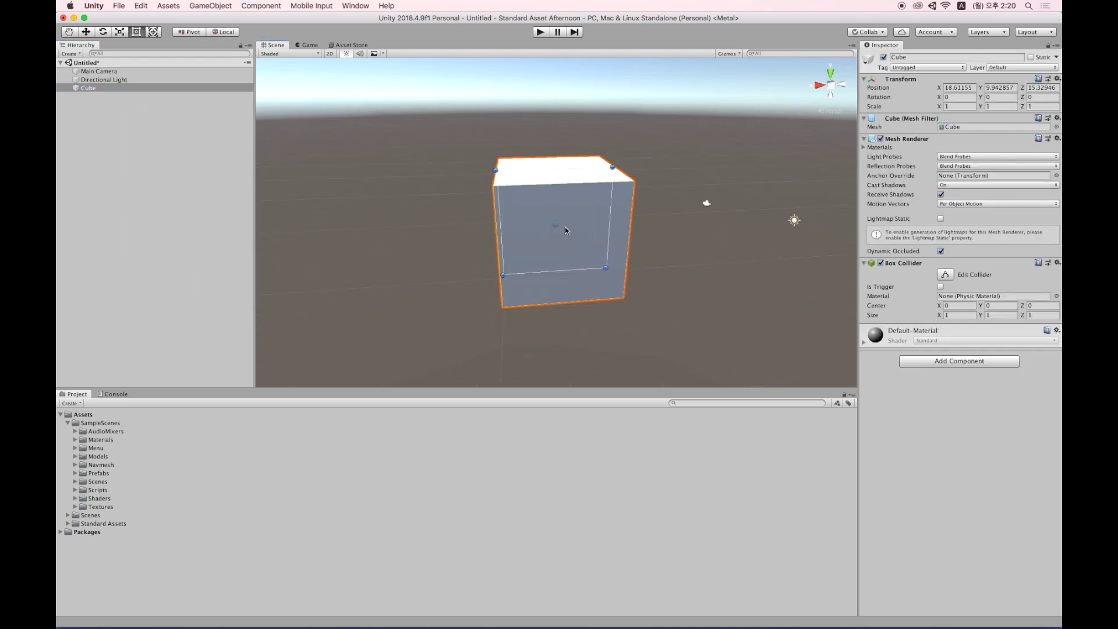
{"action": "key", "text": "r"}
{"action": "left_click_drag", "start_coordinate": [577, 226], "coordinate": [532, 228]}
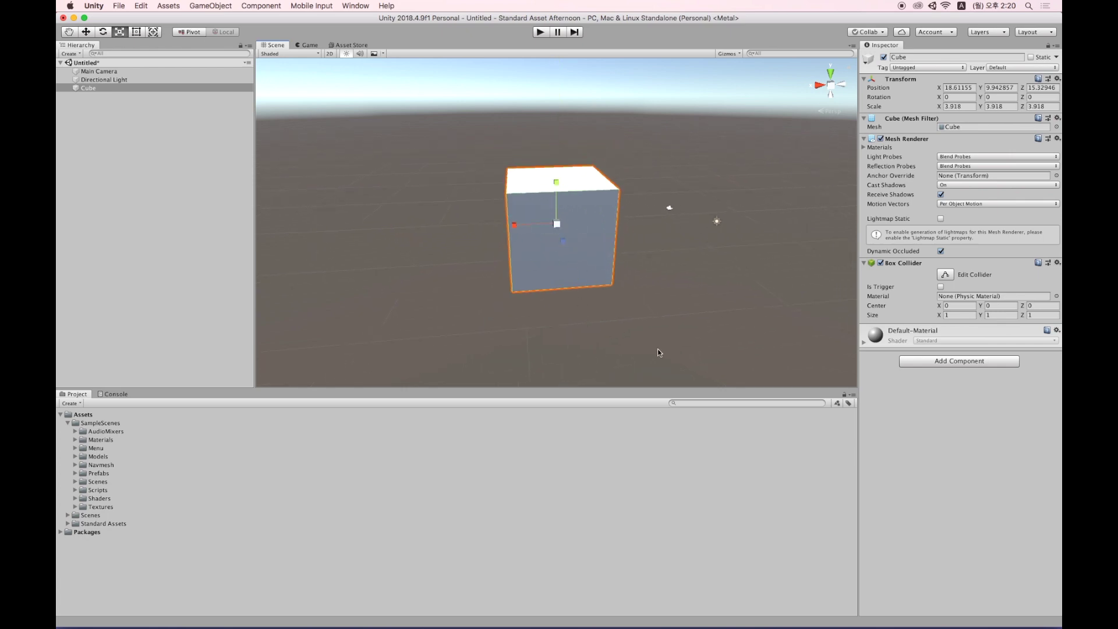
{"action": "left_click", "coordinate": [708, 403]}
Search 'thir' and place a ThirdPersonController in the scene, sliding it toward the cube.
{"action": "type", "text": "third"}
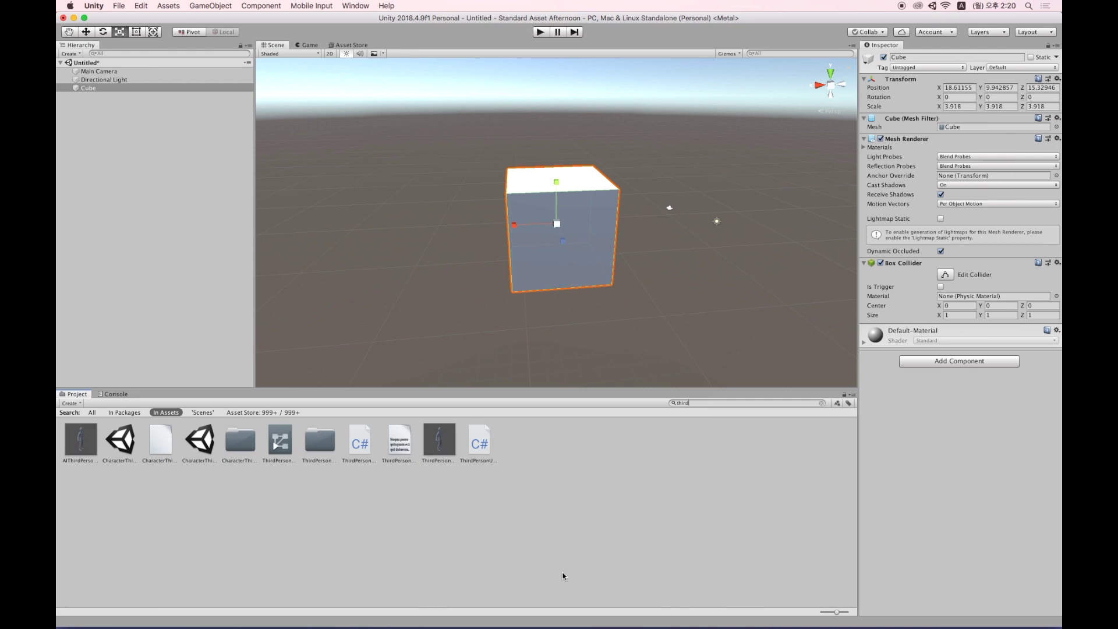
{"action": "left_click", "coordinate": [440, 440]}
{"action": "left_click_drag", "start_coordinate": [443, 438], "coordinate": [178, 215]}
{"action": "key", "text": "w"}
{"action": "left_click_drag", "start_coordinate": [676, 249], "coordinate": [554, 126]}
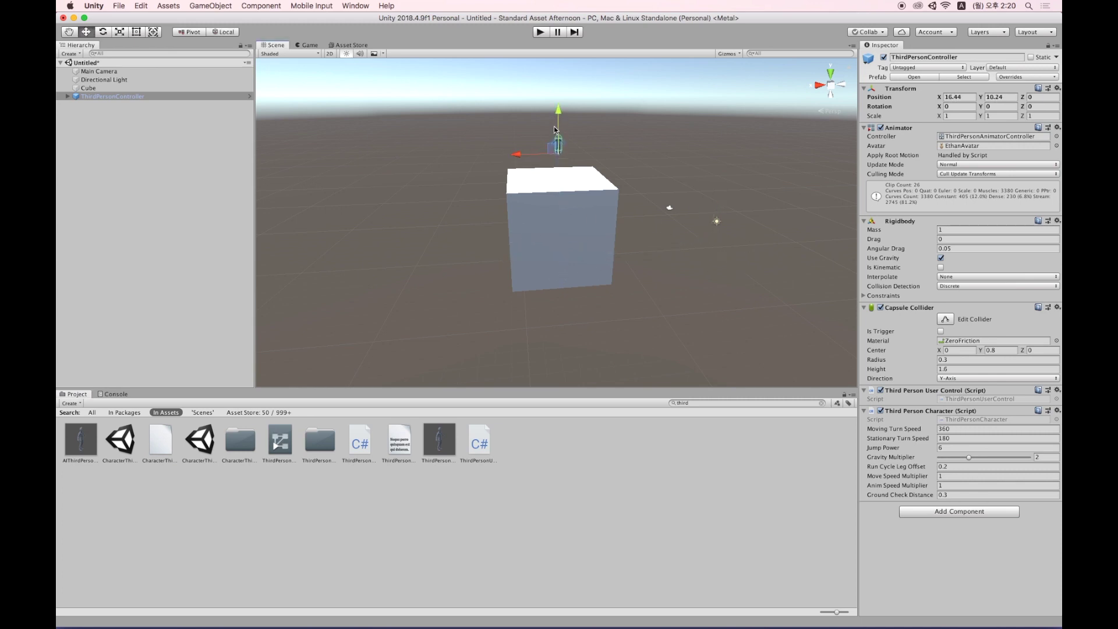
{"action": "left_click", "coordinate": [308, 45]}
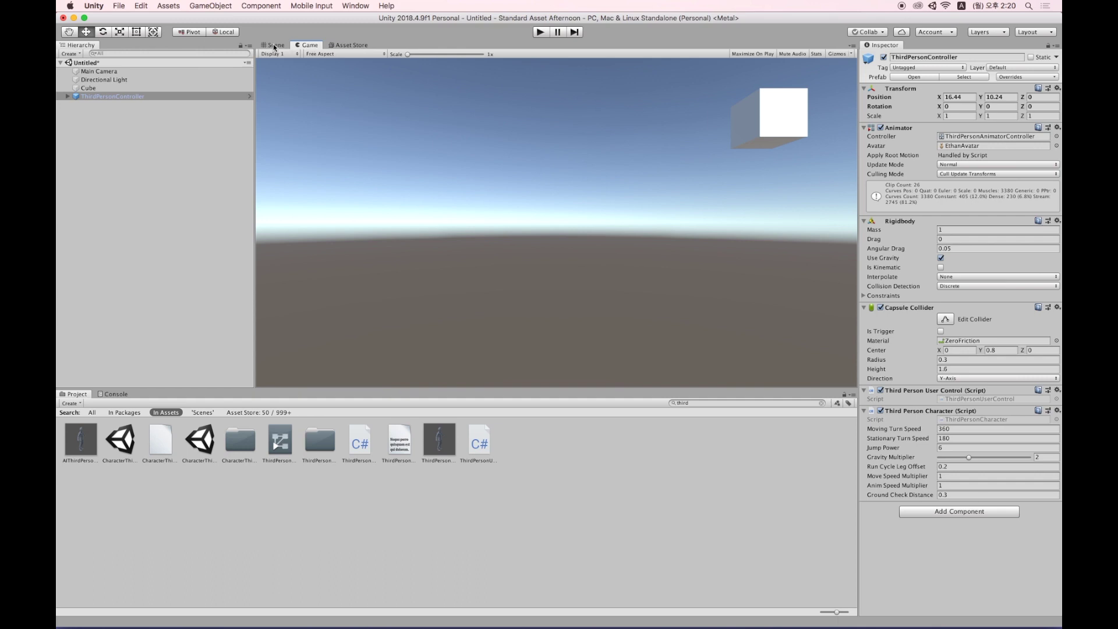
{"action": "left_click", "coordinate": [275, 46]}
Reset the Cube's Transform and the character's position to the origin.
{"action": "left_click", "coordinate": [589, 211]}
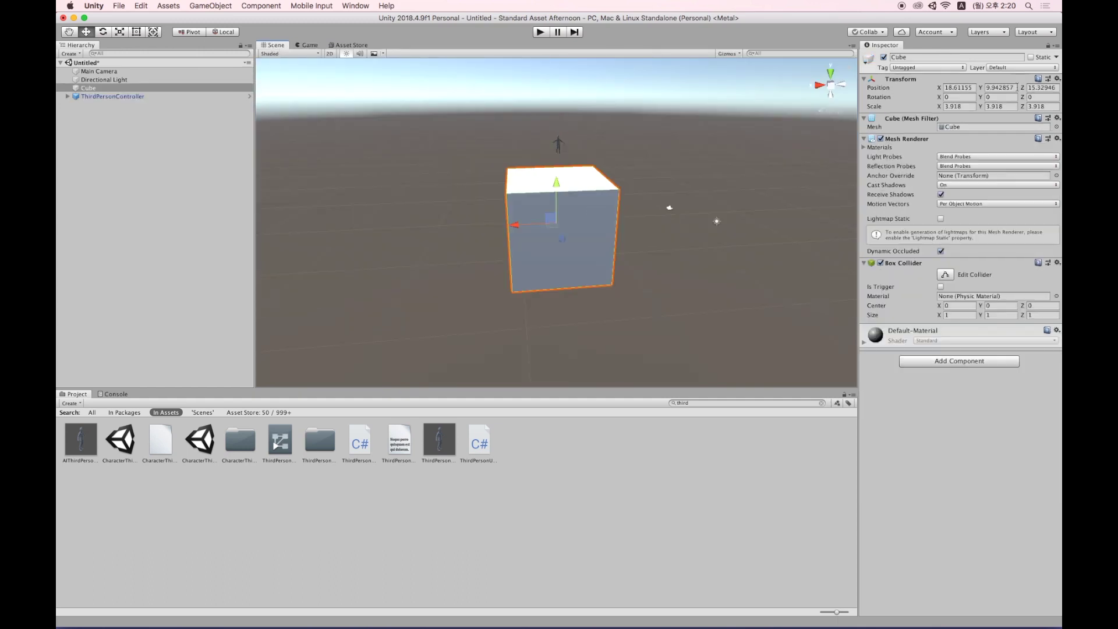
{"action": "right_click", "coordinate": [914, 84]}
{"action": "left_click", "coordinate": [936, 89]}
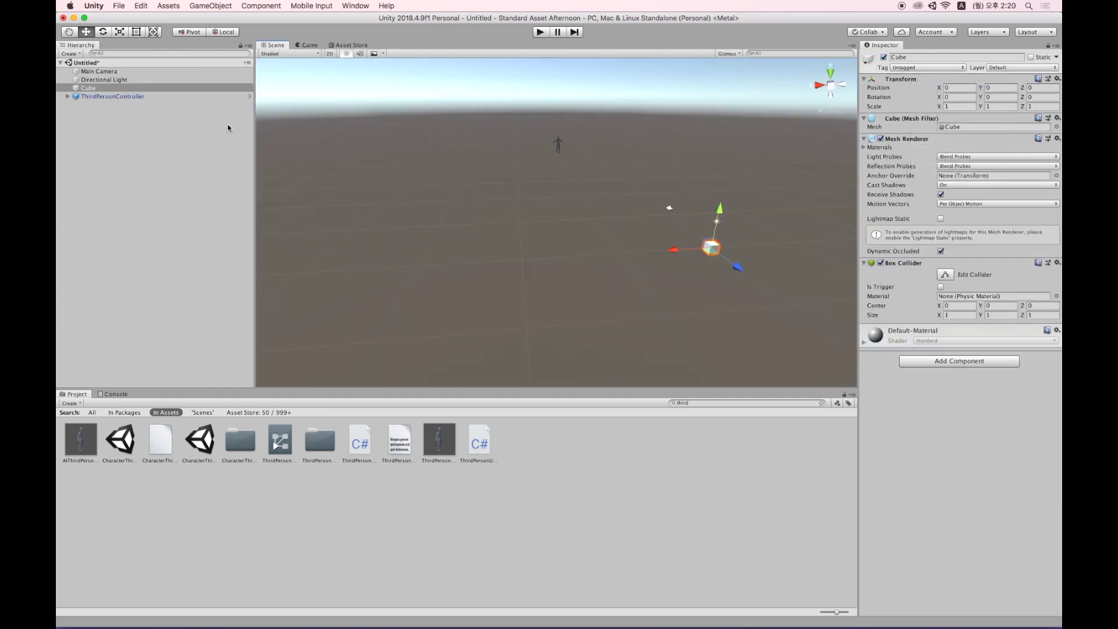
{"action": "left_click", "coordinate": [558, 150]}
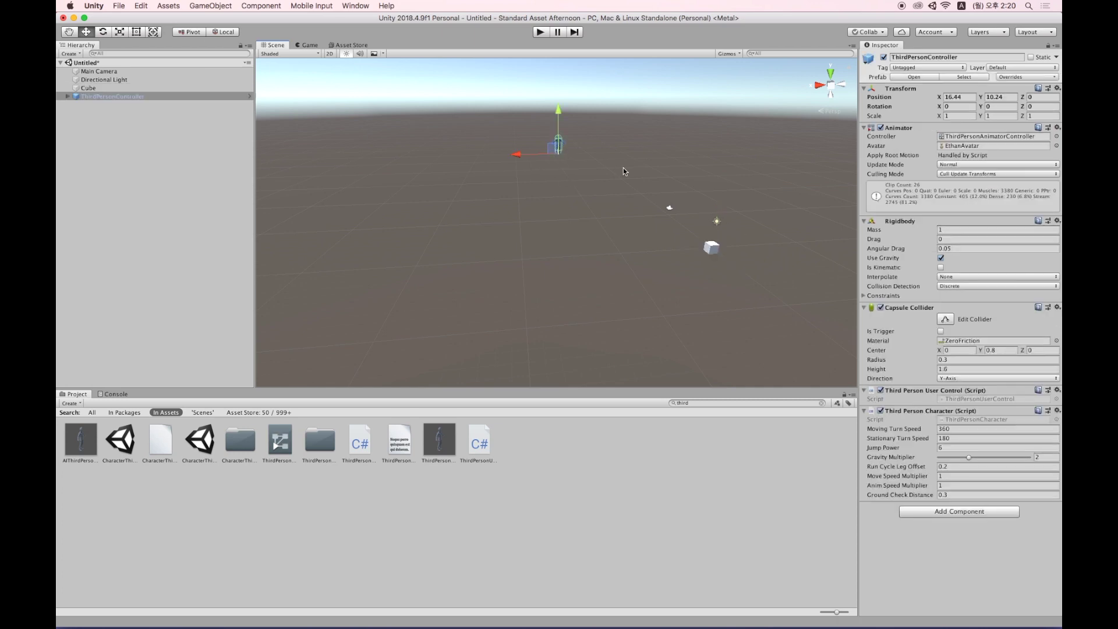
{"action": "left_click", "coordinate": [907, 90]}
{"action": "right_click", "coordinate": [907, 90]}
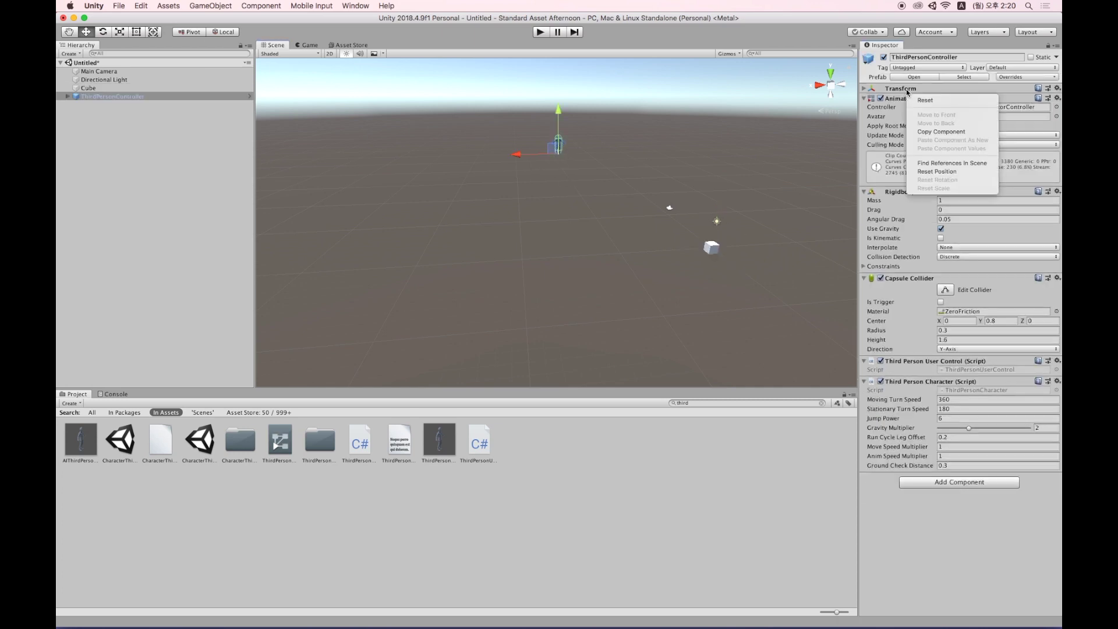
{"action": "left_click", "coordinate": [717, 215]}
{"action": "key", "text": "f"}
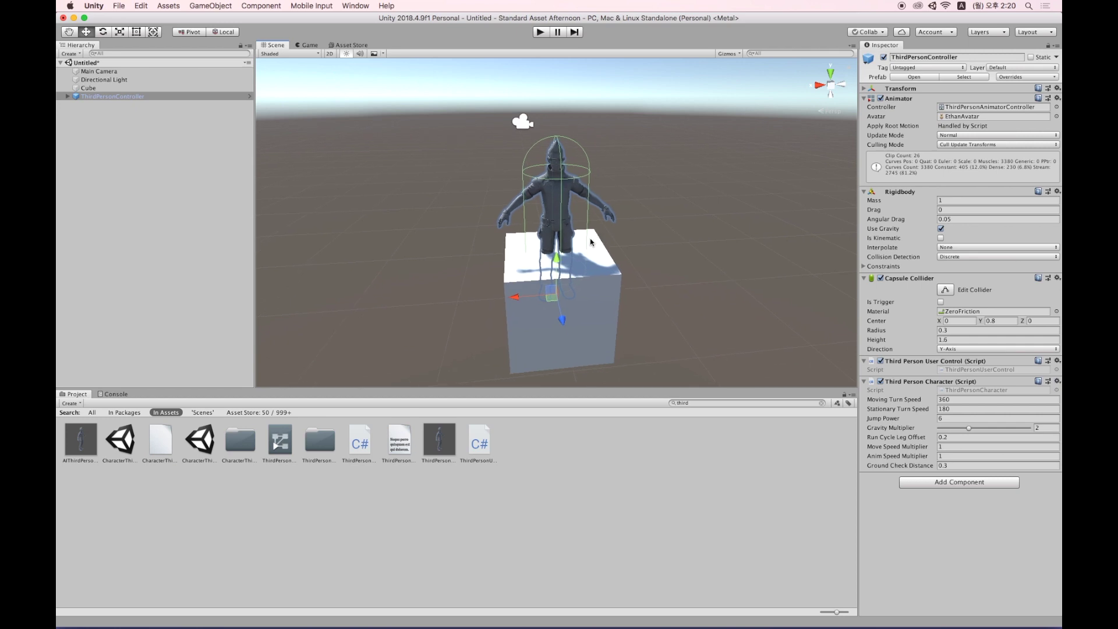
Lower the cube beneath the character and view the scene through the Game camera.
{"action": "left_click", "coordinate": [559, 267]}
{"action": "key", "text": "r"}
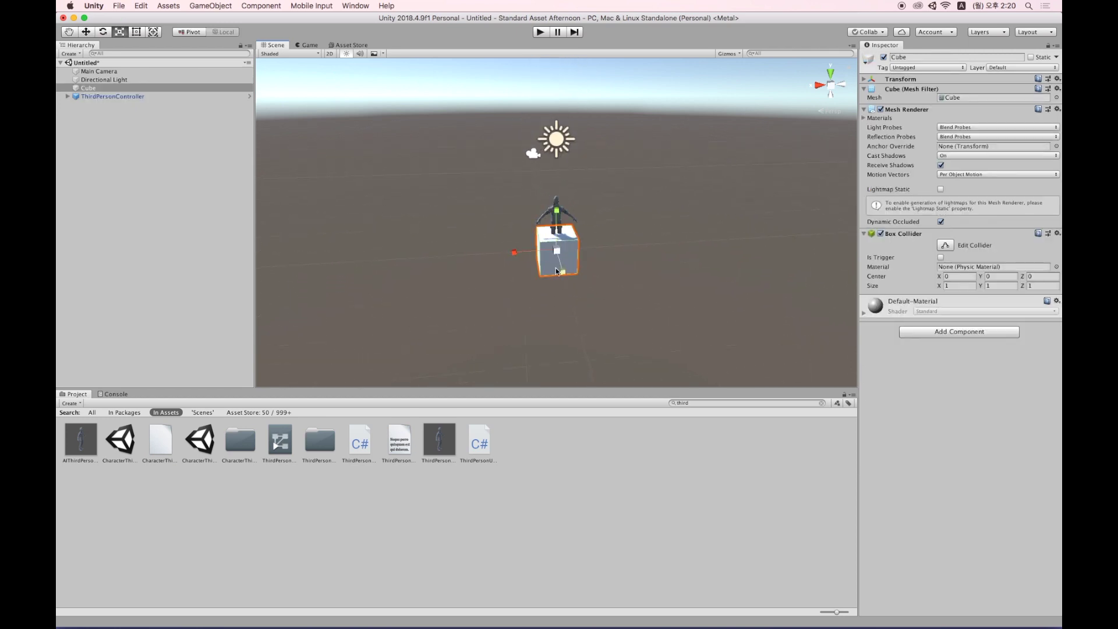
{"action": "key", "text": "f"}
{"action": "key", "text": "w"}
{"action": "left_click_drag", "start_coordinate": [557, 213], "coordinate": [566, 289]}
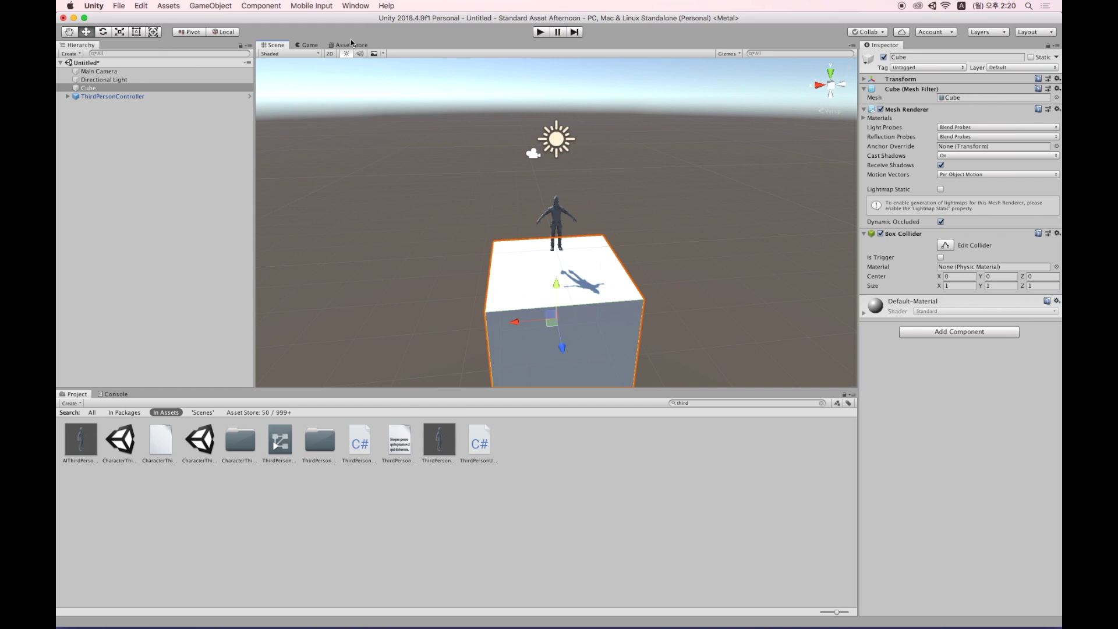
{"action": "left_click", "coordinate": [318, 46]}
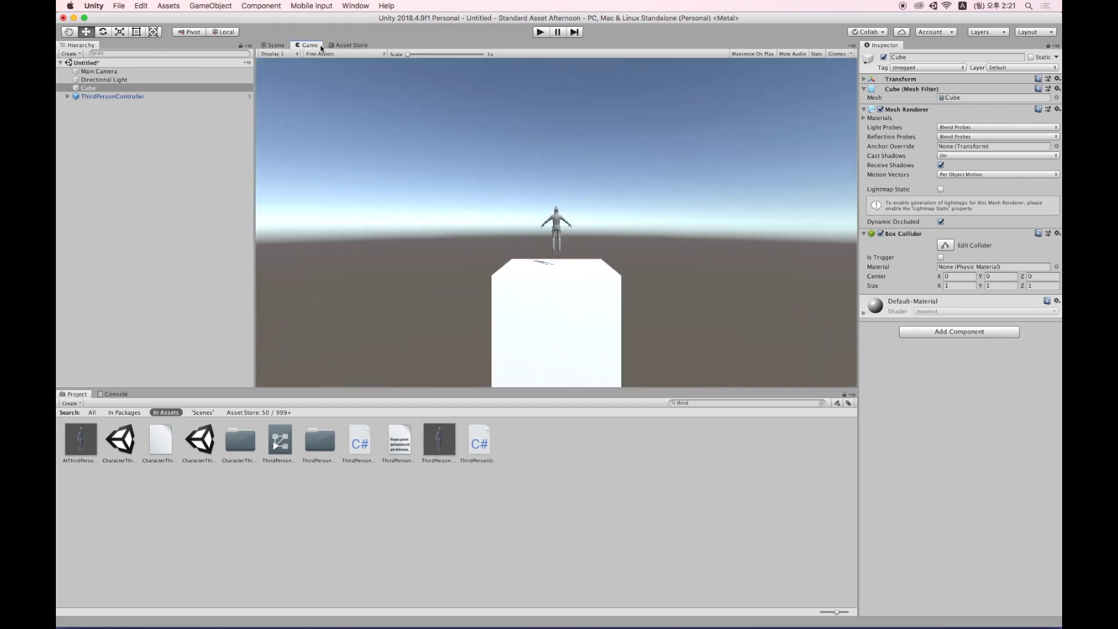
{"action": "left_click", "coordinate": [546, 32]}
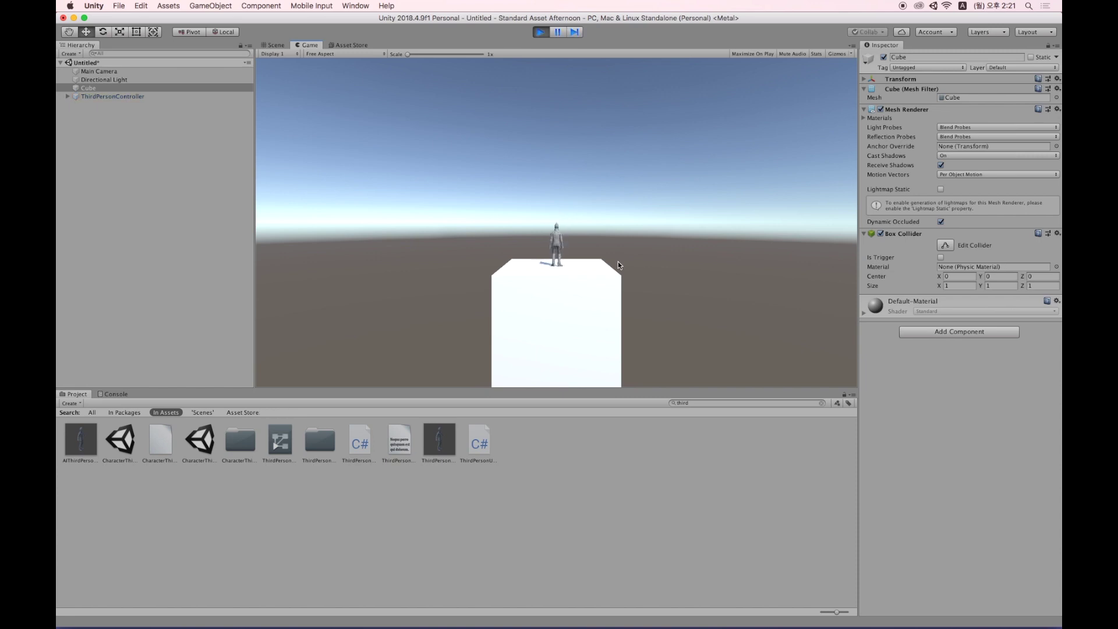
{"action": "key", "text": "a"}
{"action": "key", "text": "d"}
{"action": "key", "text": "a"}
{"action": "key", "text": "space"}
{"action": "key", "text": "d"}
{"action": "key", "text": "a"}
{"action": "key", "text": "space"}
{"action": "key", "text": "s"}
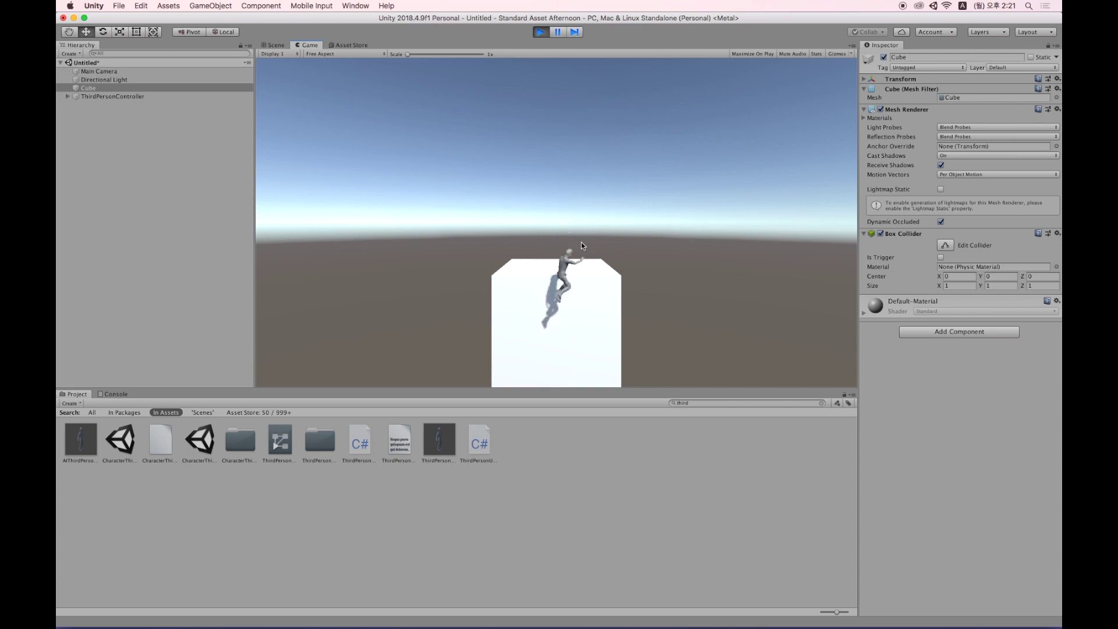
{"action": "left_click", "coordinate": [541, 32]}
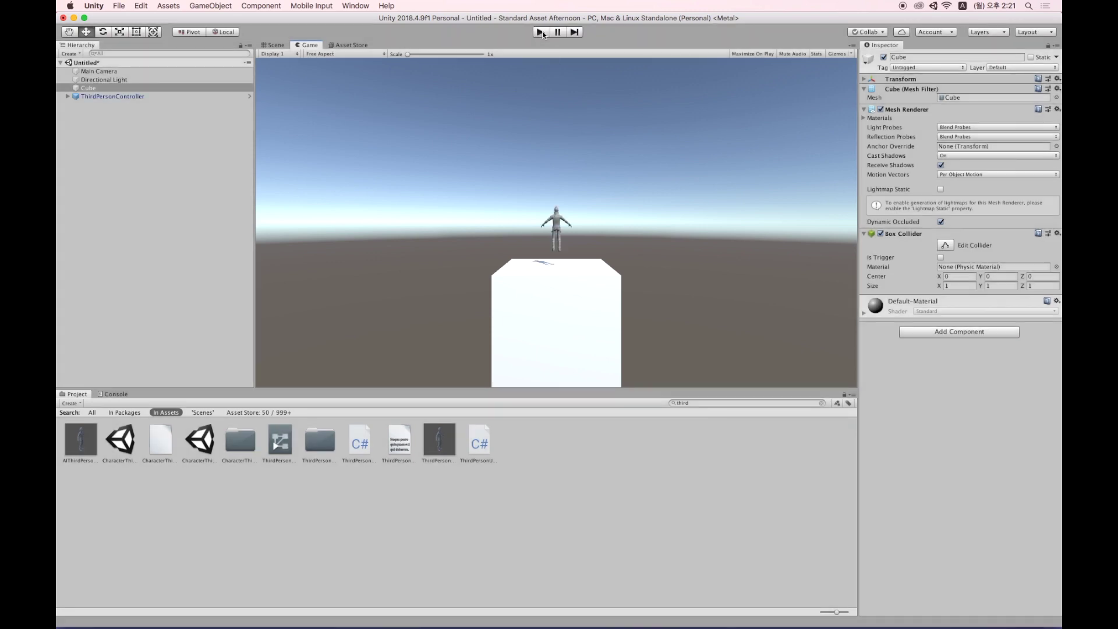
{"action": "left_click", "coordinate": [542, 32]}
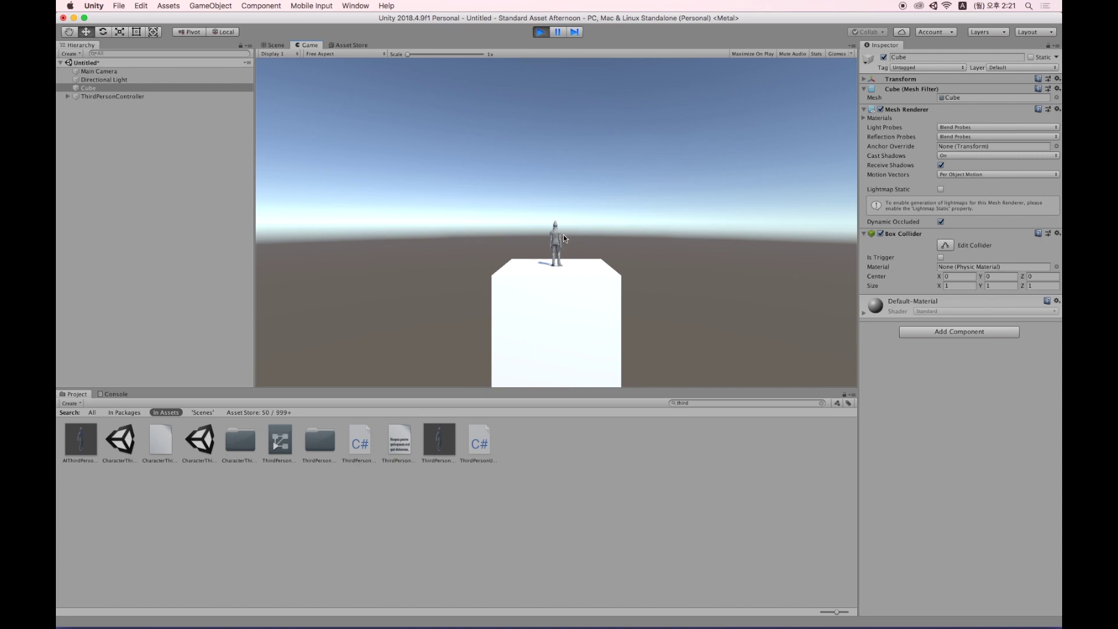
{"action": "left_click", "coordinate": [541, 32]}
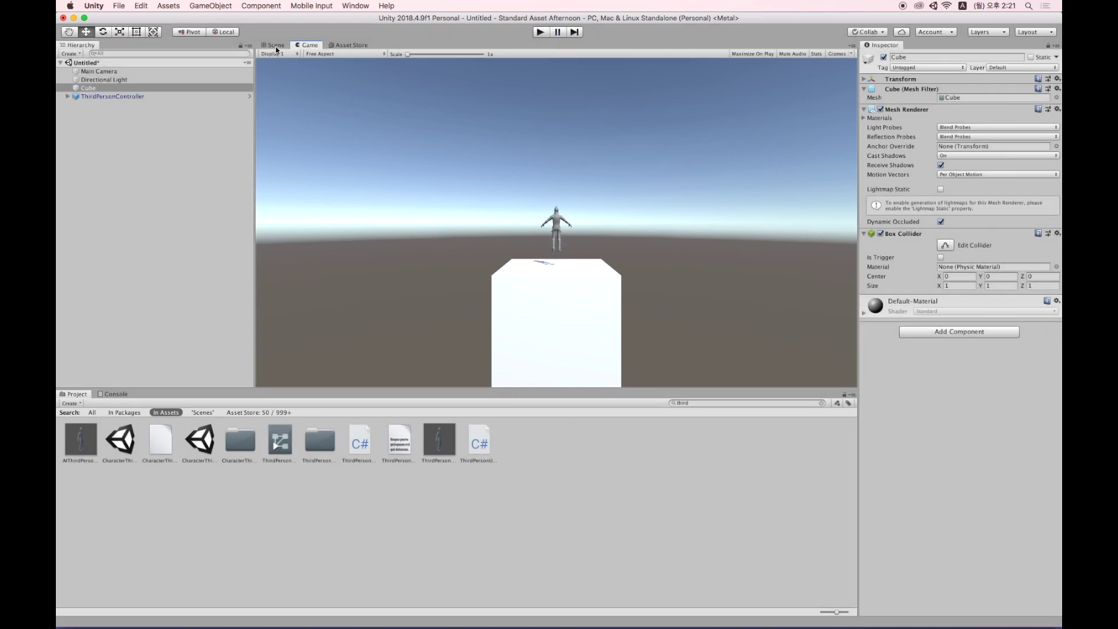
Add a Particle System to the scene and raise it above the character.
{"action": "left_click", "coordinate": [276, 45]}
{"action": "right_click", "coordinate": [87, 144]}
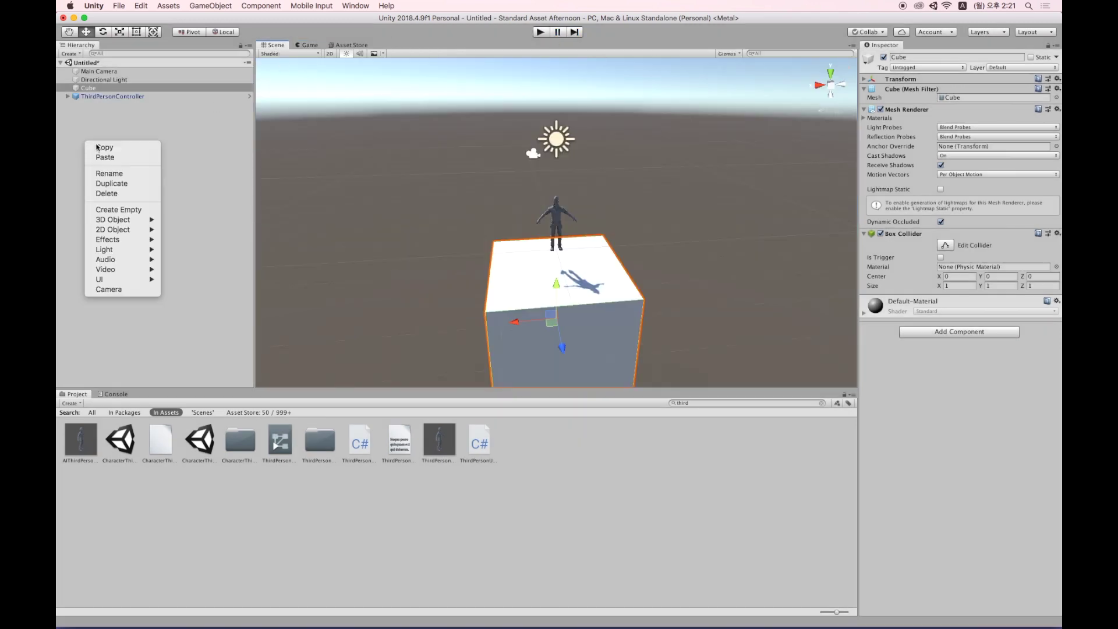
{"action": "mouse_move", "coordinate": [131, 243]}
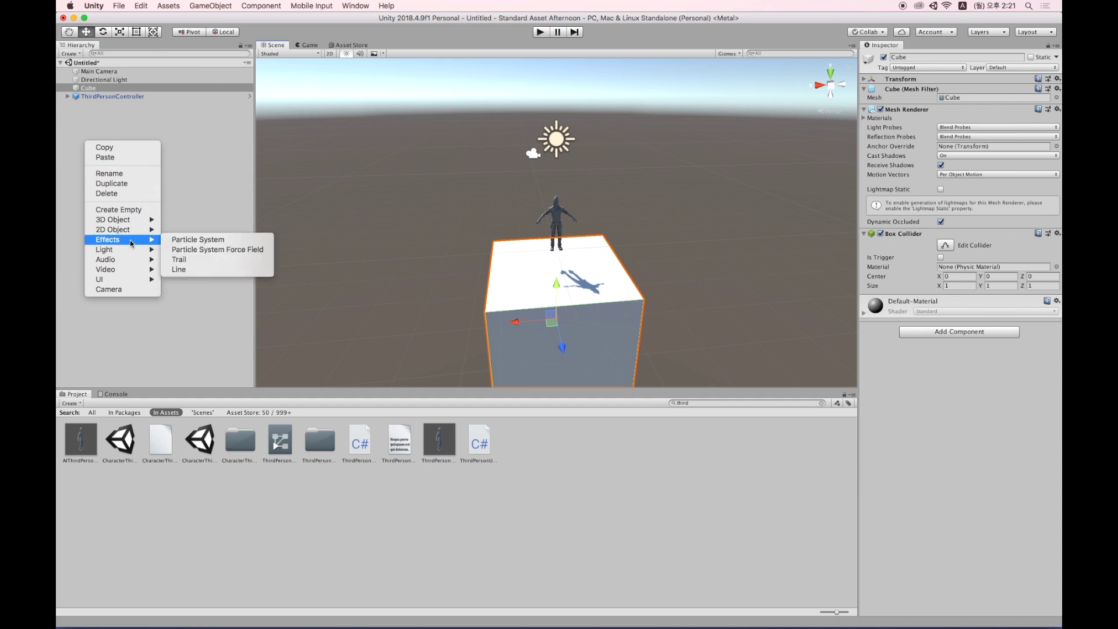
{"action": "left_click", "coordinate": [212, 240]}
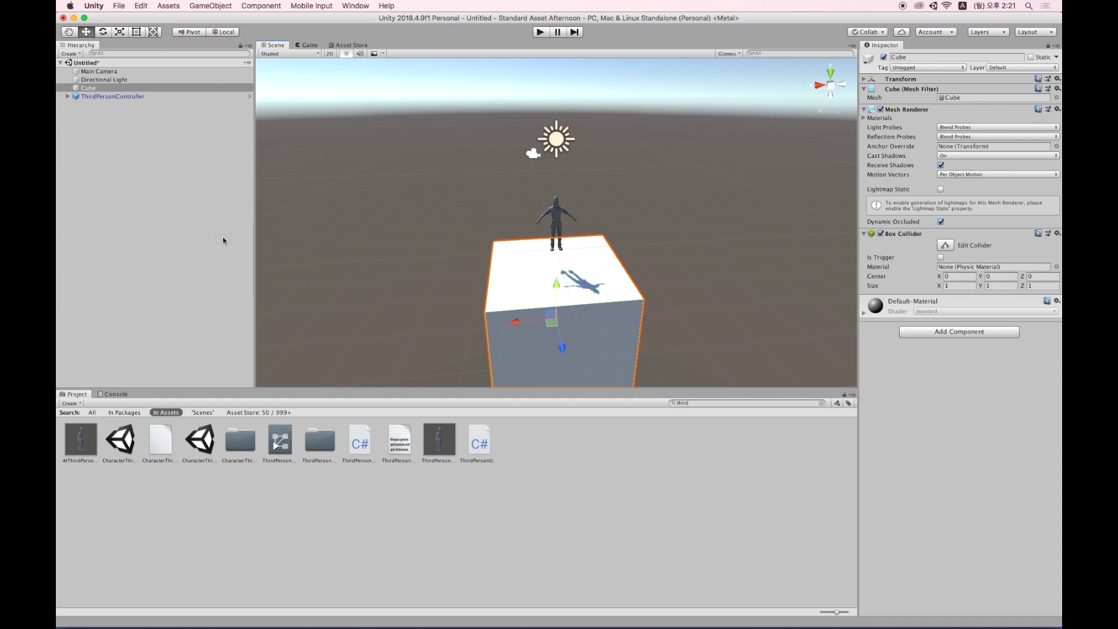
{"action": "left_click_drag", "start_coordinate": [557, 186], "coordinate": [556, 169]}
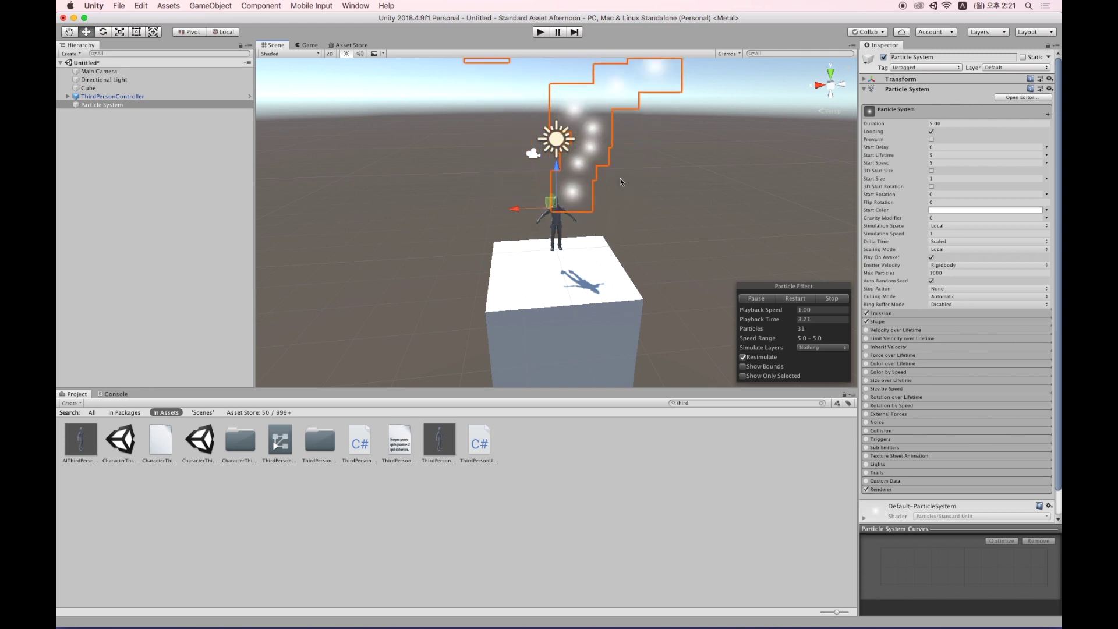
Set the Particle System's Renderer module to render particles as meshes.
{"action": "scroll", "coordinate": [1014, 448], "scroll_direction": "down", "scroll_amount": 2}
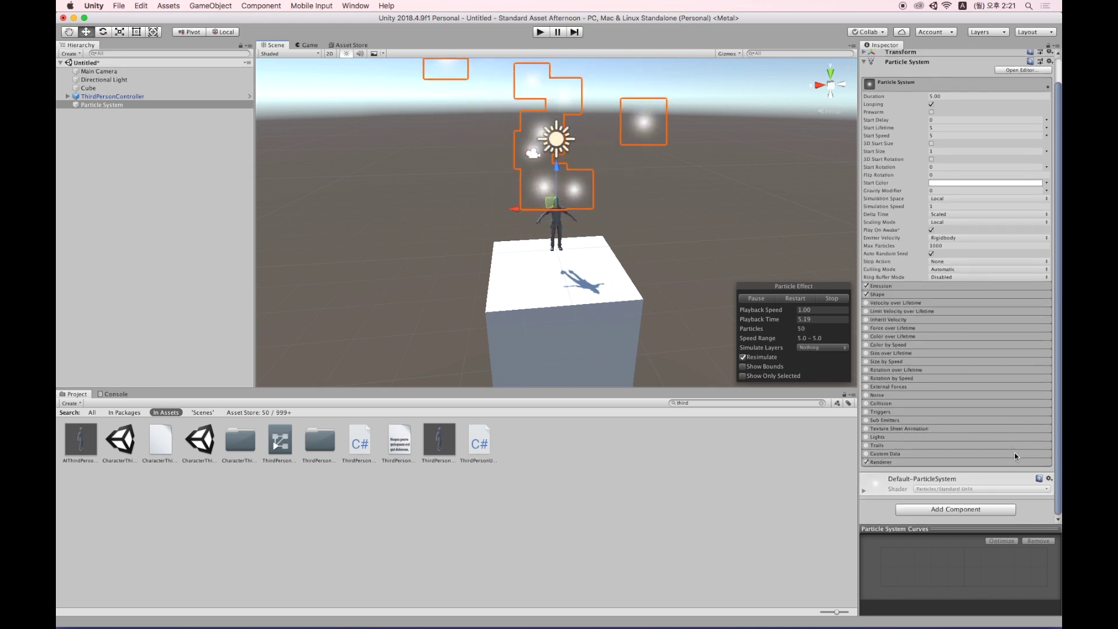
{"action": "left_click", "coordinate": [957, 463]}
{"action": "scroll", "coordinate": [984, 463], "scroll_direction": "down", "scroll_amount": 5}
{"action": "left_click", "coordinate": [960, 276]}
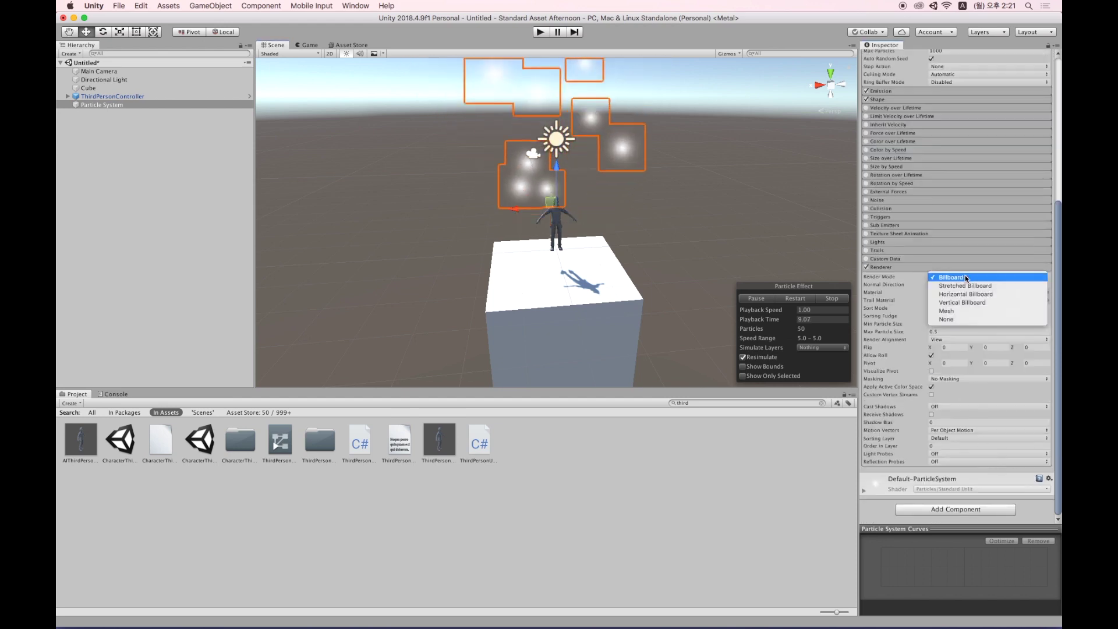
{"action": "left_click", "coordinate": [962, 310]}
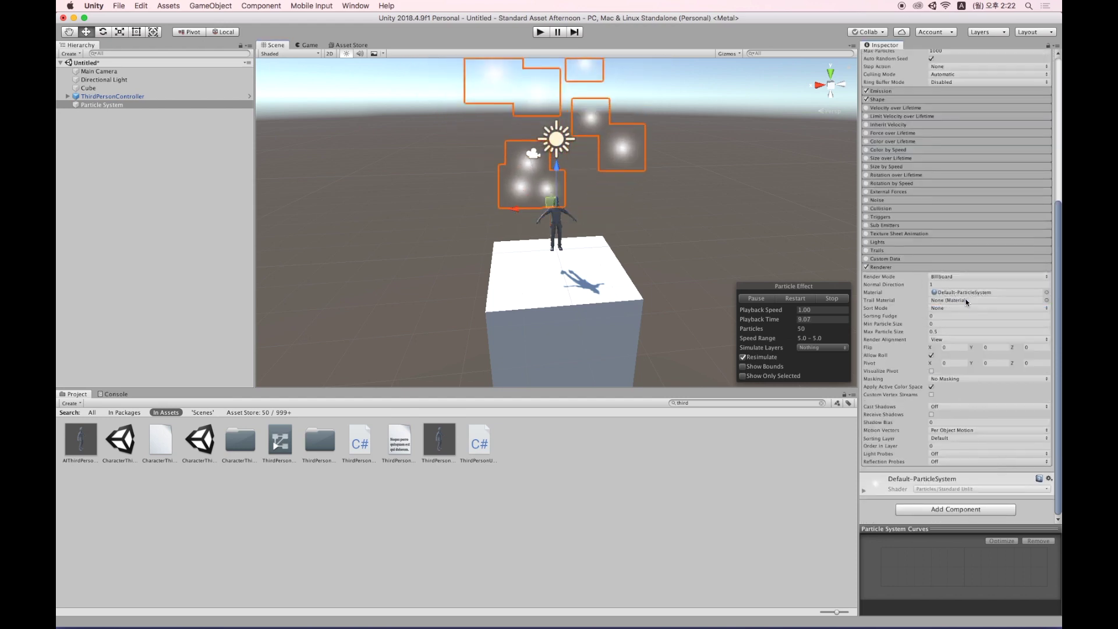
Render the particles as sphere meshes using Default-Material.
{"action": "left_click", "coordinate": [1035, 300]}
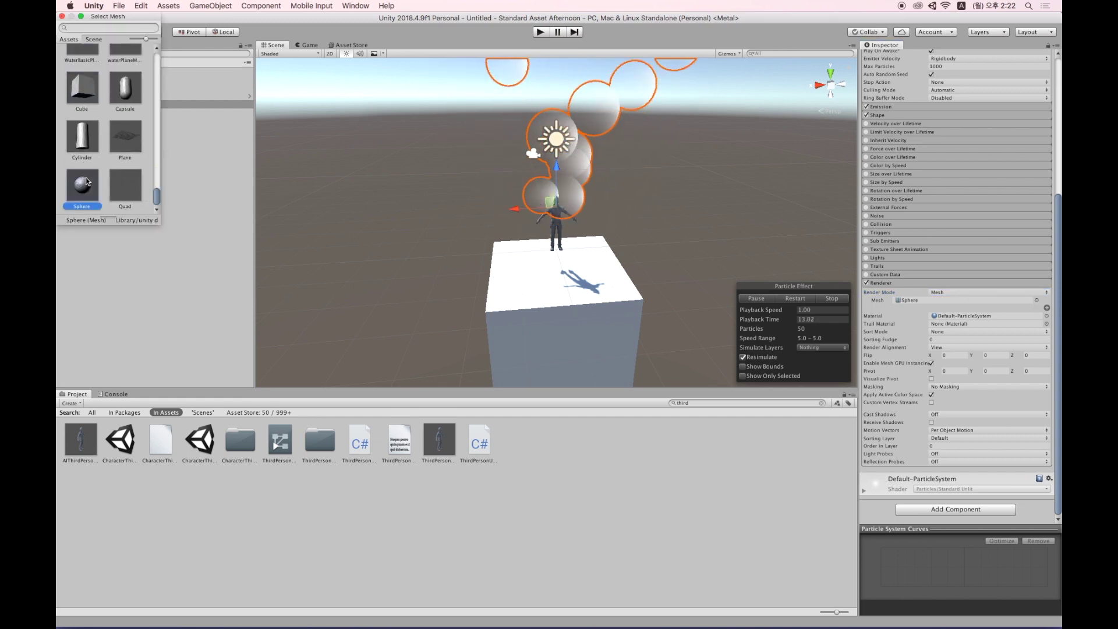
{"action": "double_click", "coordinate": [85, 181]}
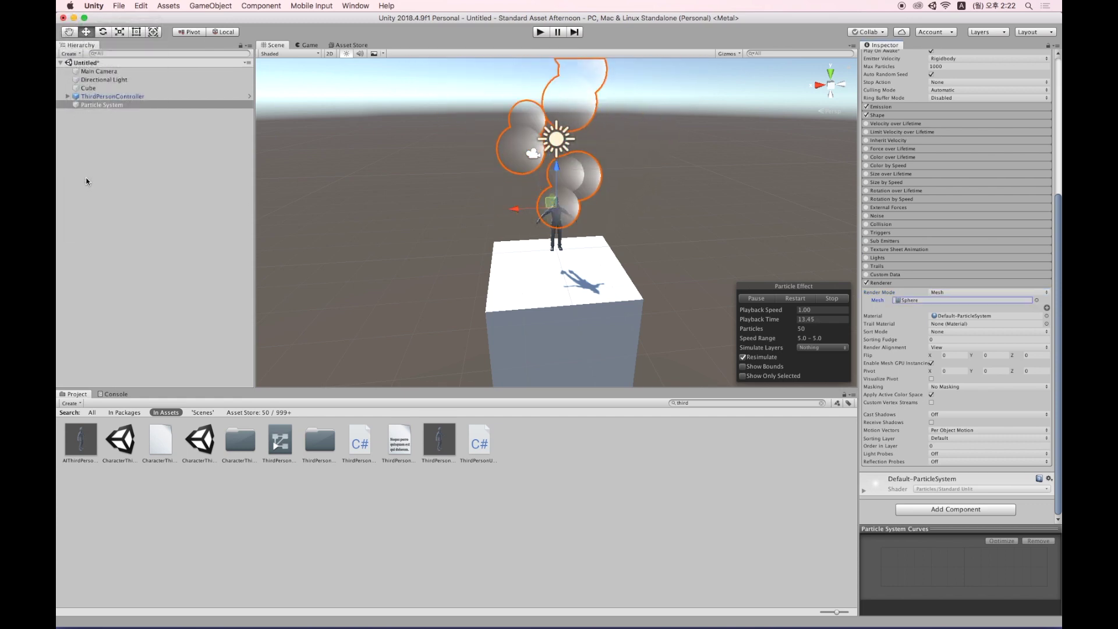
{"action": "left_click", "coordinate": [1046, 315]}
{"action": "type", "text": "def"}
{"action": "scroll", "coordinate": [103, 106], "scroll_direction": "up", "scroll_amount": 3}
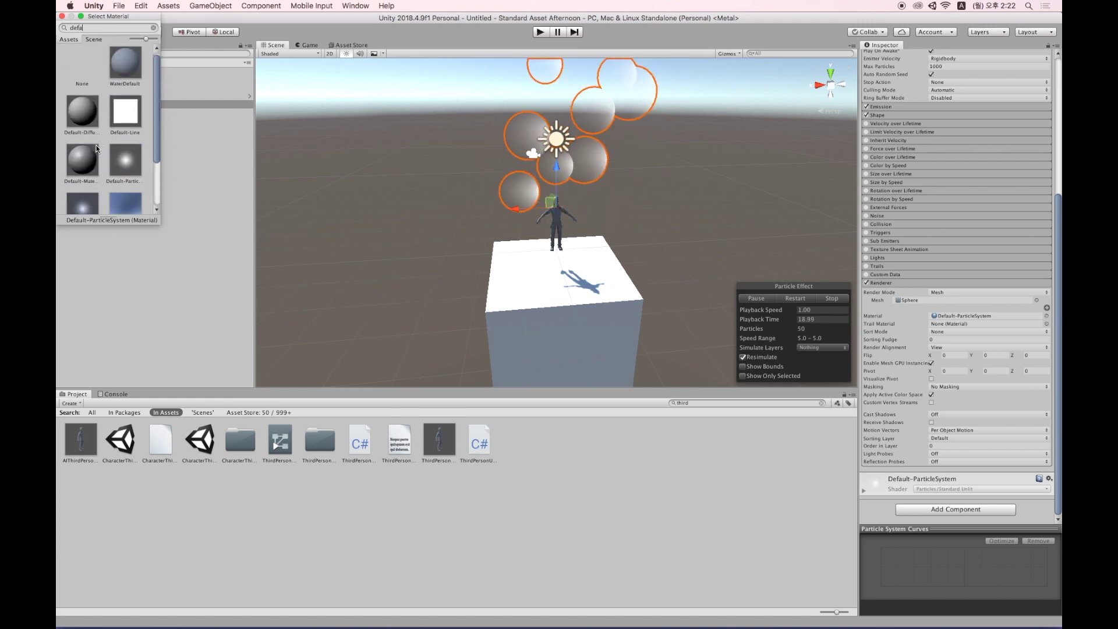
{"action": "double_click", "coordinate": [85, 172]}
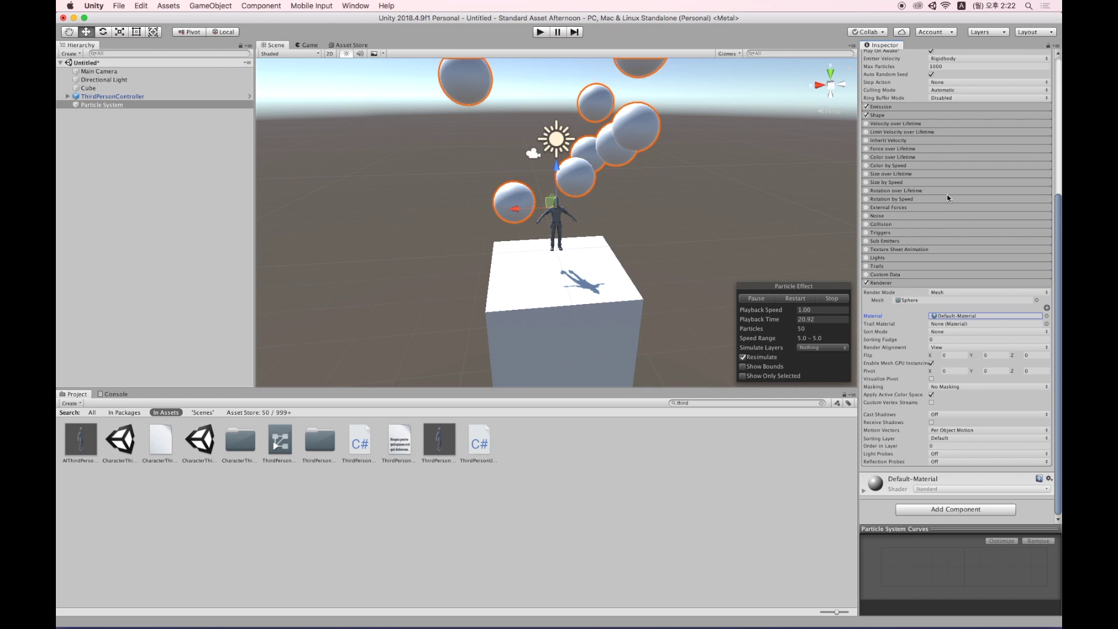
{"action": "scroll", "coordinate": [954, 196], "scroll_direction": "up", "scroll_amount": 5}
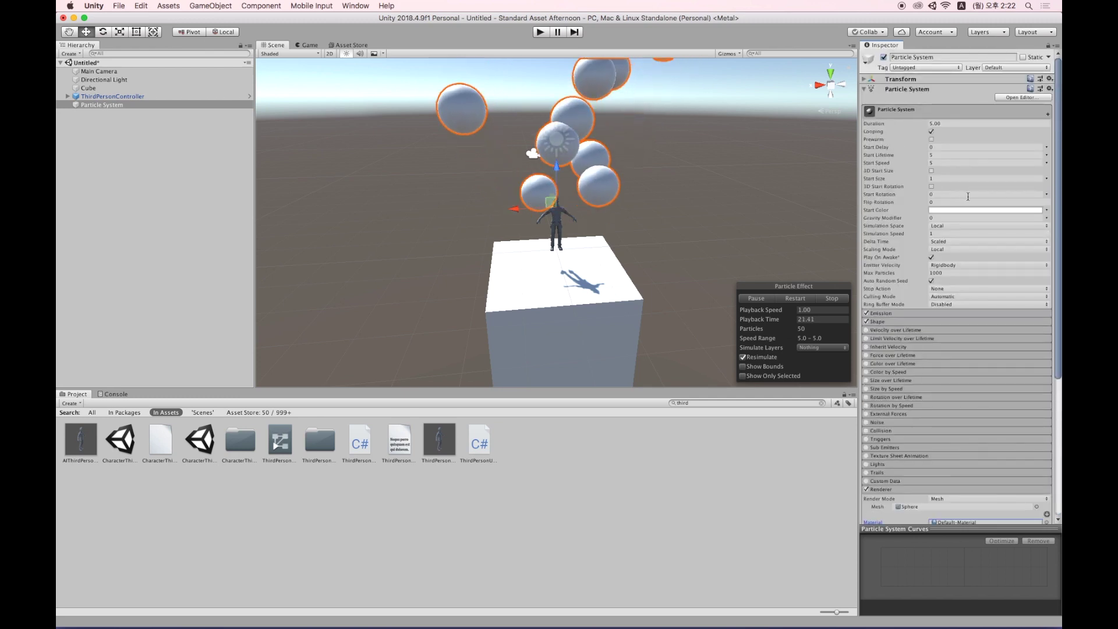
Set the particles' Gravity Modifier to 1 and Start Size to 0.5.
{"action": "left_click", "coordinate": [940, 217]}
{"action": "type", "text": "1"}
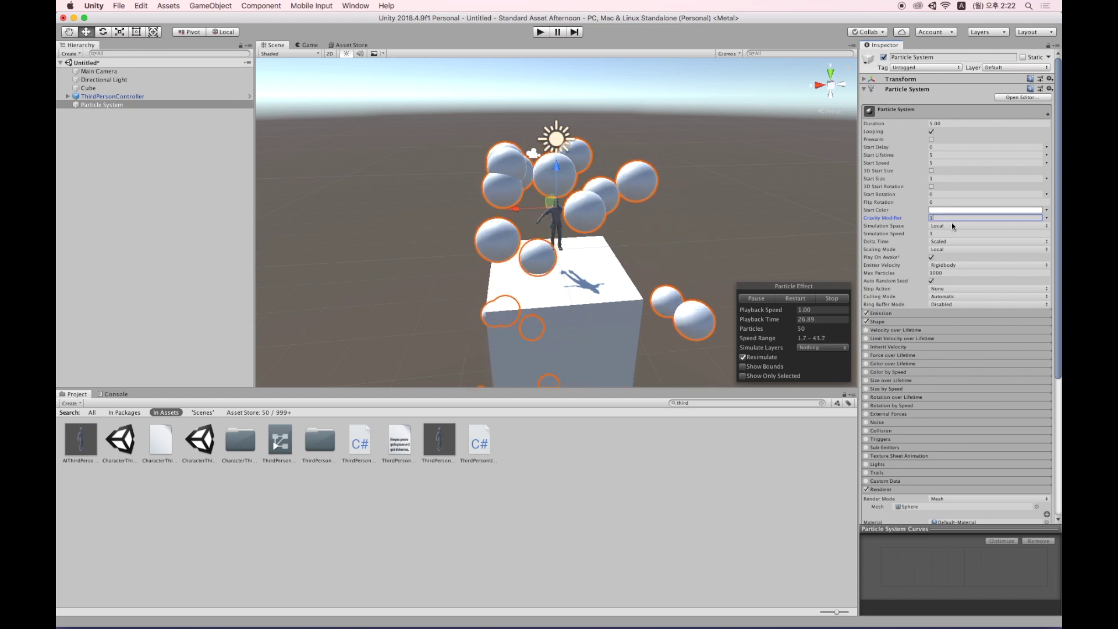
{"action": "left_click", "coordinate": [939, 176]}
{"action": "type", "text": "0.5"}
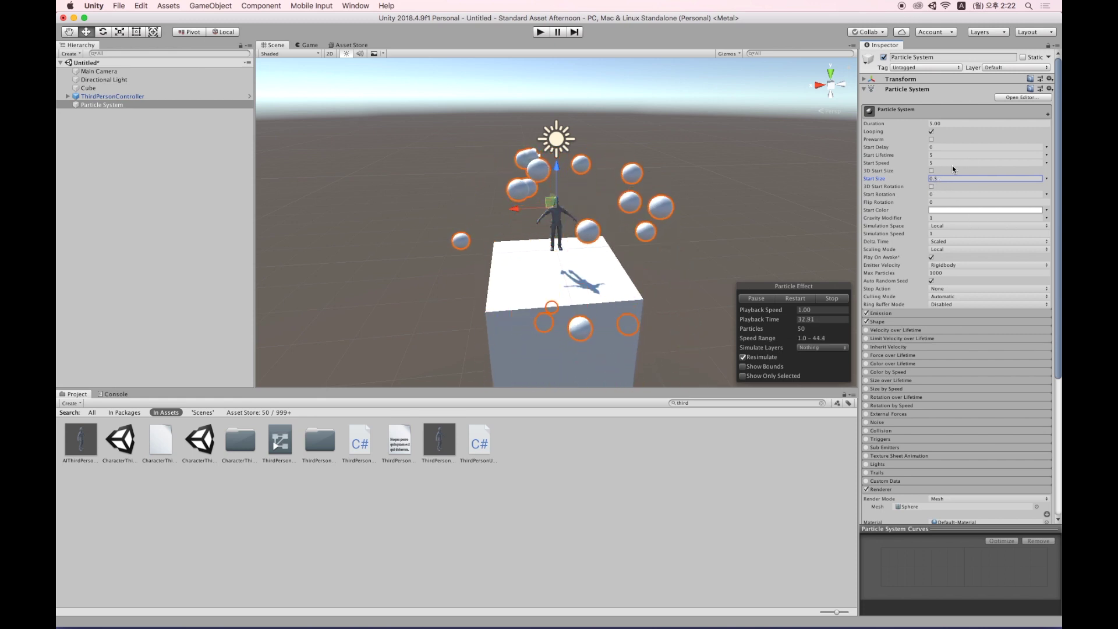
Make Start Speed random between two constants with a minimum of 0.
{"action": "left_click", "coordinate": [1047, 163]}
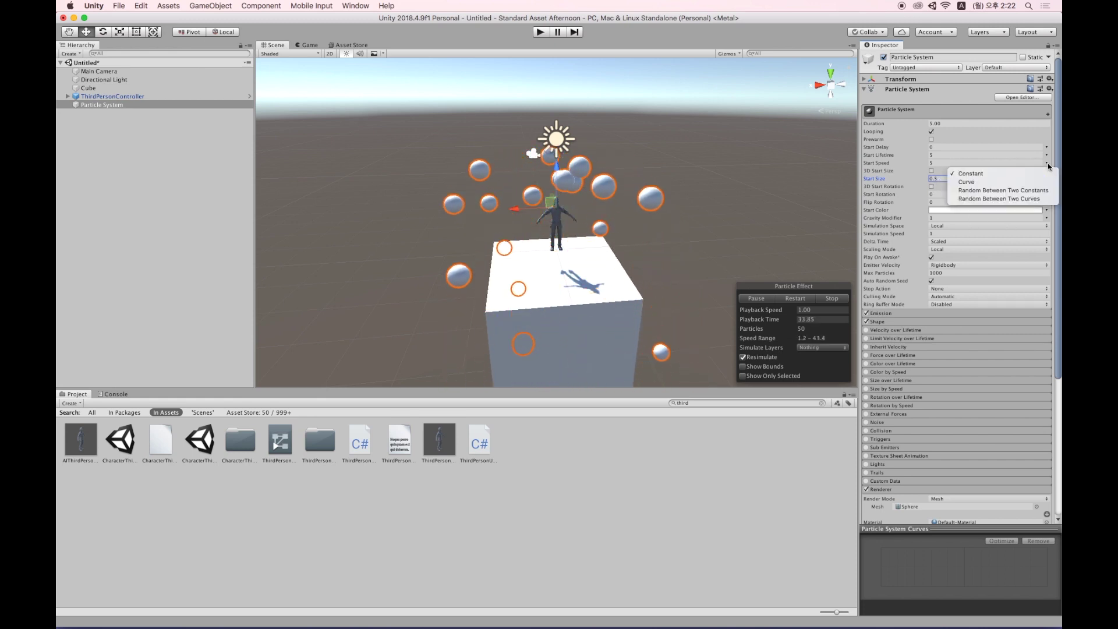
{"action": "left_click", "coordinate": [1002, 190]}
{"action": "left_click", "coordinate": [947, 164]}
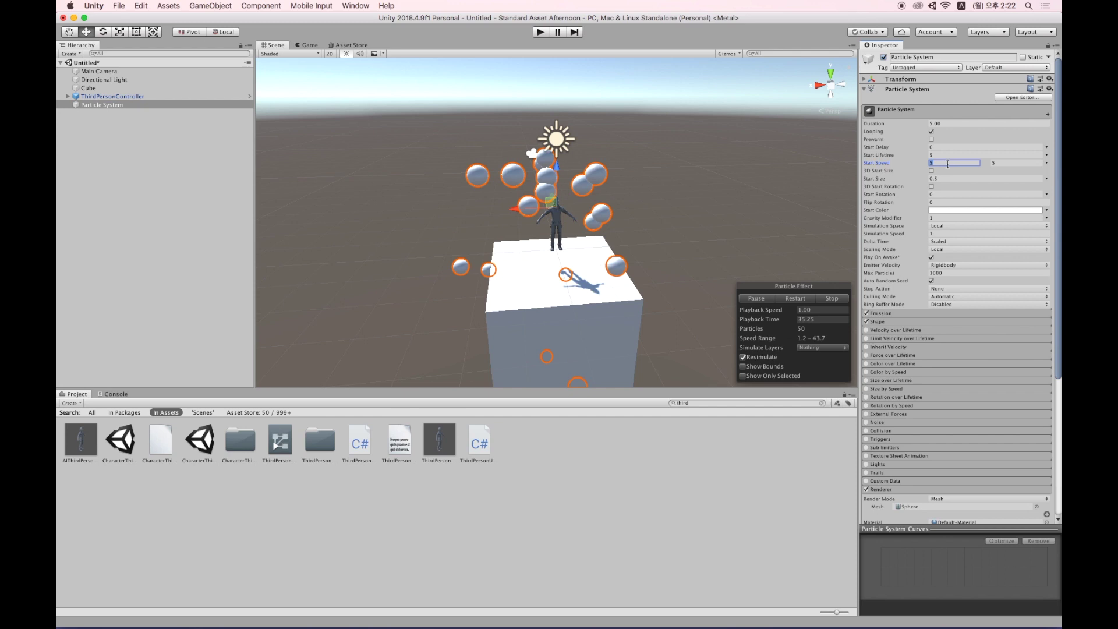
{"action": "type", "text": "0"}
{"action": "left_click_drag", "start_coordinate": [658, 225], "coordinate": [541, 215], "text": "alt"}
{"action": "scroll", "coordinate": [977, 349], "scroll_direction": "down", "scroll_amount": 10}
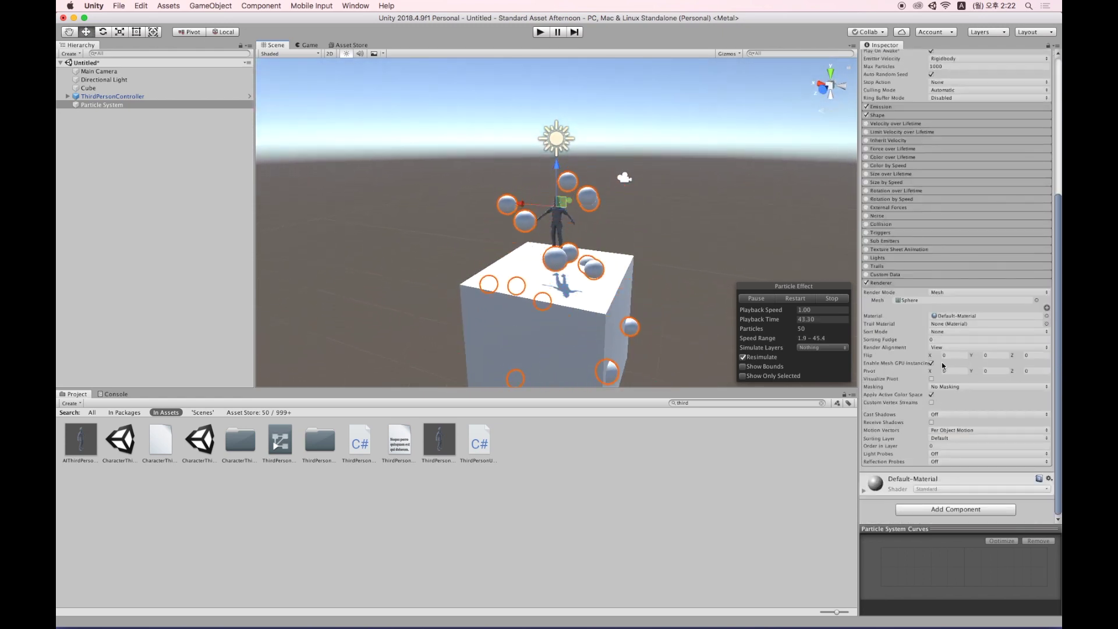
Enable particle collisions of type World, then play the scene in the Game view.
{"action": "left_click", "coordinate": [866, 224]}
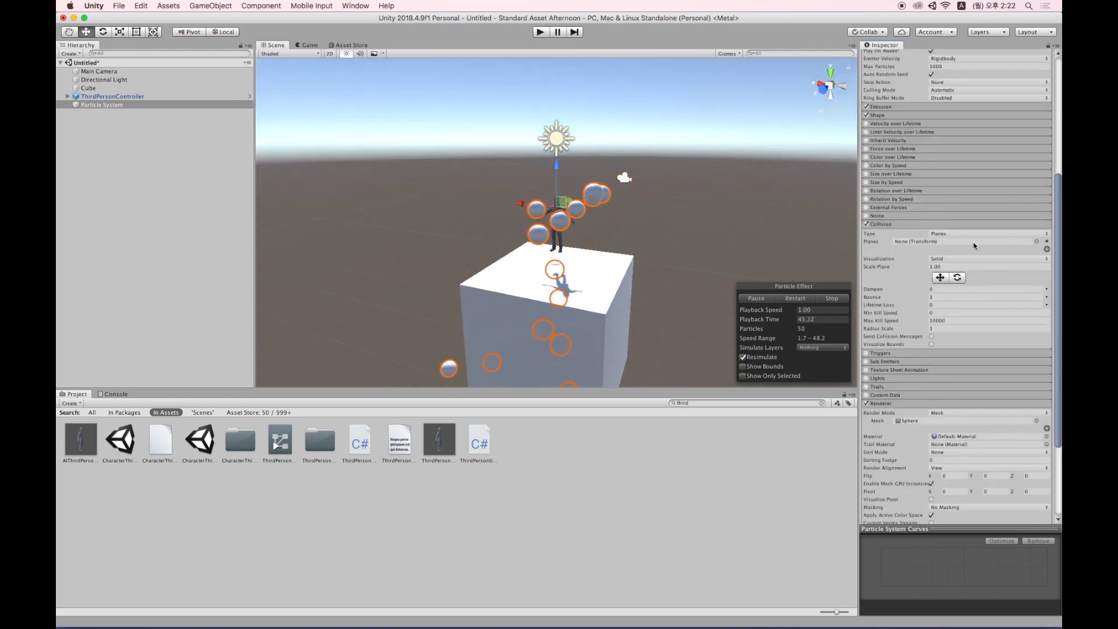
{"action": "left_click", "coordinate": [958, 234]}
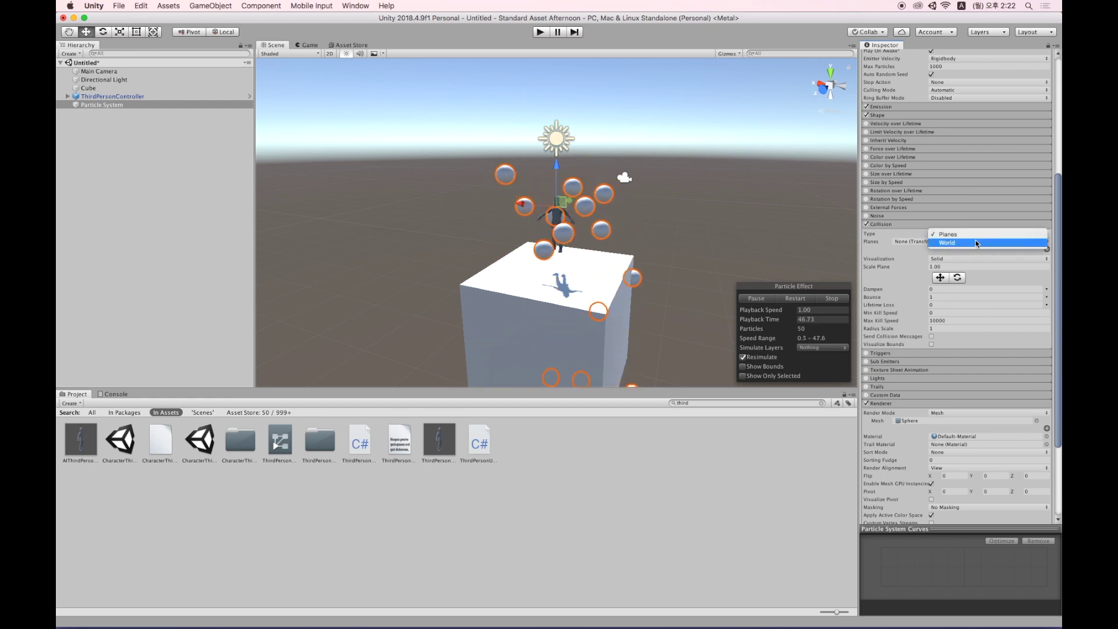
{"action": "left_click", "coordinate": [976, 243]}
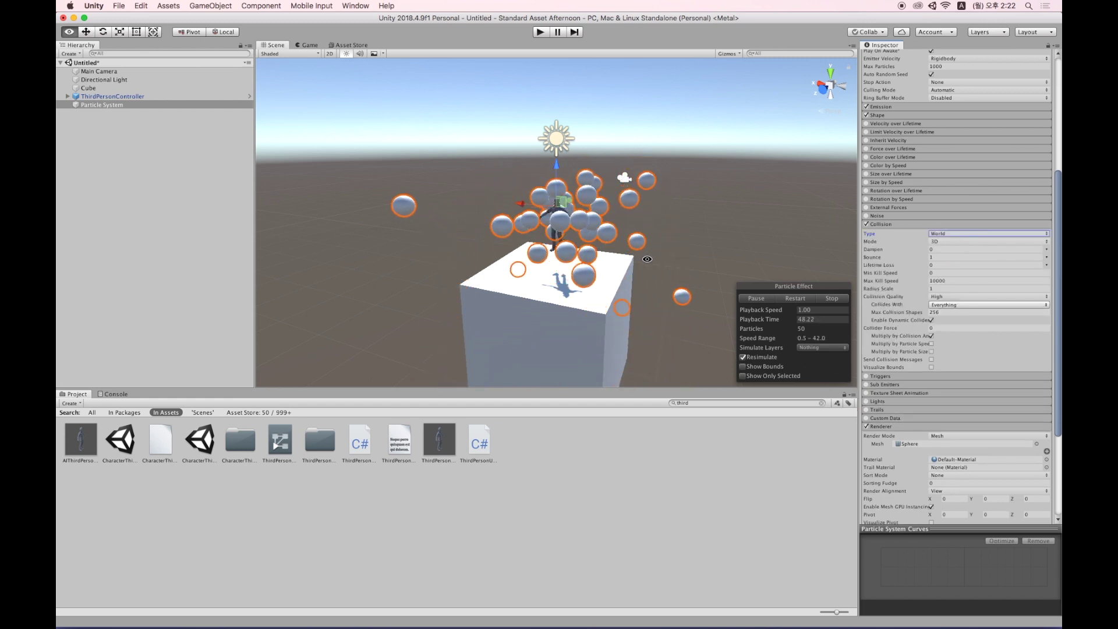
{"action": "left_click_drag", "start_coordinate": [644, 250], "coordinate": [549, 244], "text": "alt"}
{"action": "scroll", "coordinate": [548, 244], "scroll_direction": "up", "scroll_amount": 8, "text": "alt"}
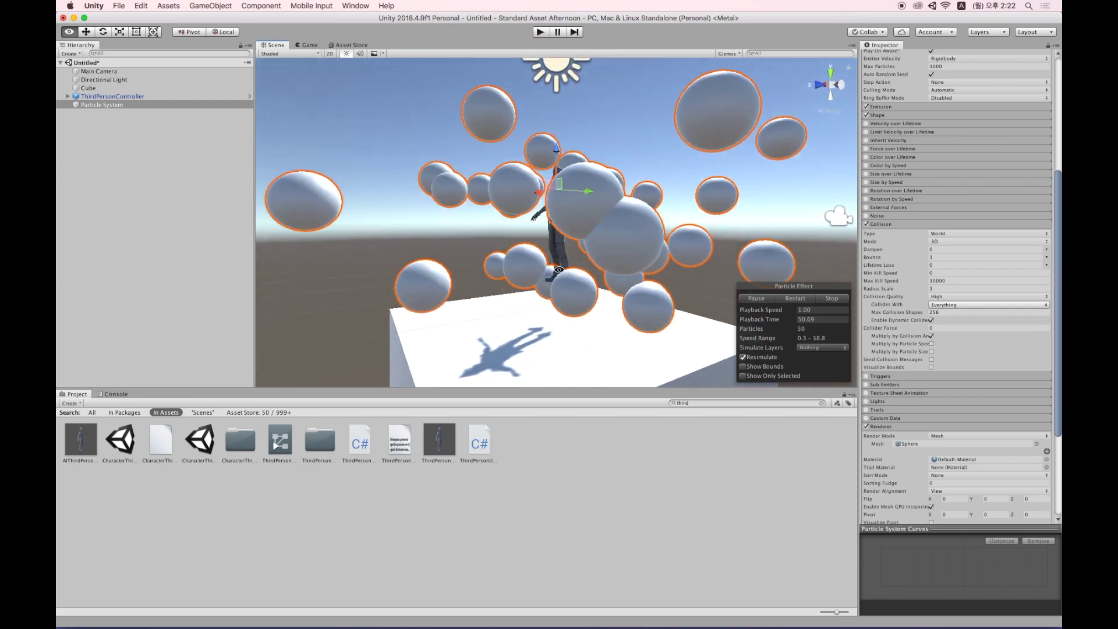
{"action": "left_click_drag", "start_coordinate": [559, 270], "coordinate": [572, 310], "text": "alt"}
{"action": "scroll", "coordinate": [572, 310], "scroll_direction": "down", "scroll_amount": 10, "text": "alt"}
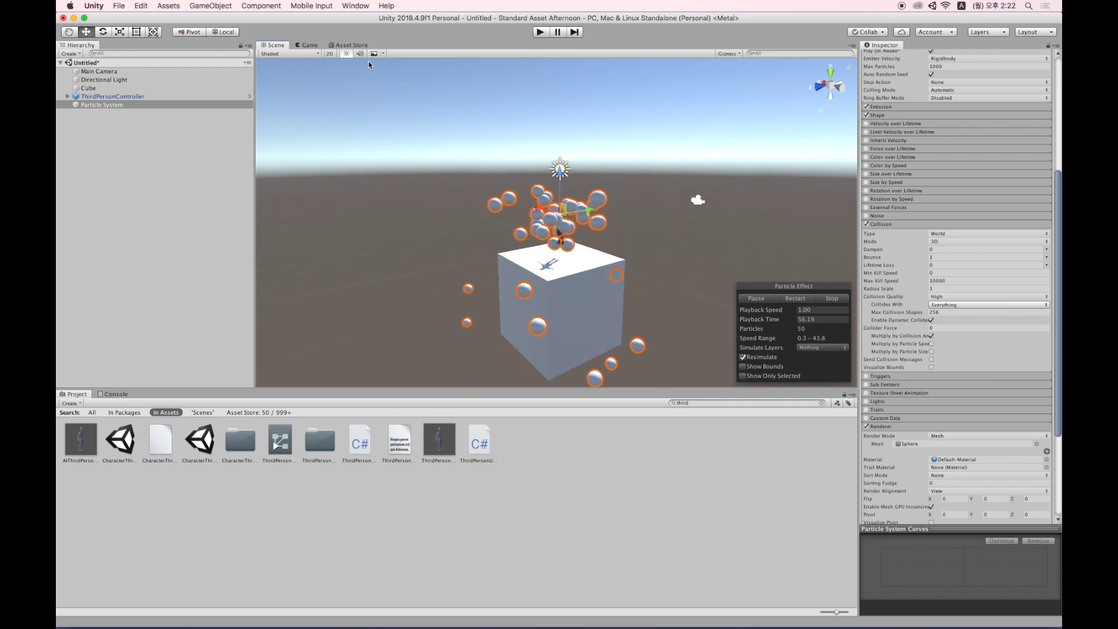
{"action": "left_click", "coordinate": [311, 45]}
{"action": "left_click", "coordinate": [541, 32]}
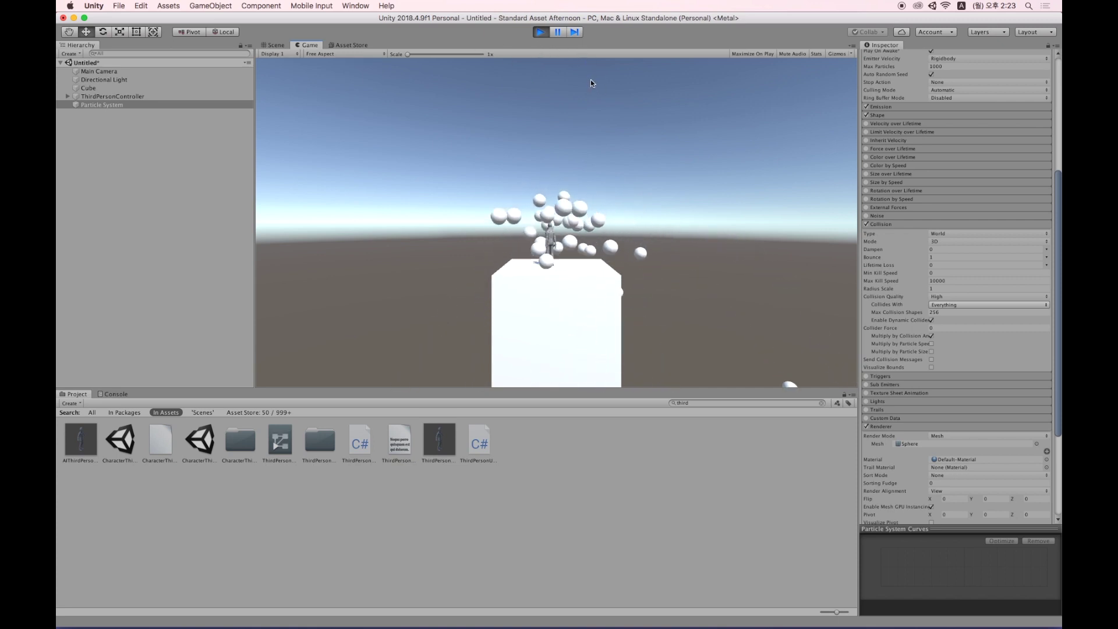
Stop Play and create a new 2D project named 'Cannon Afternoon'.
{"action": "left_click", "coordinate": [539, 31]}
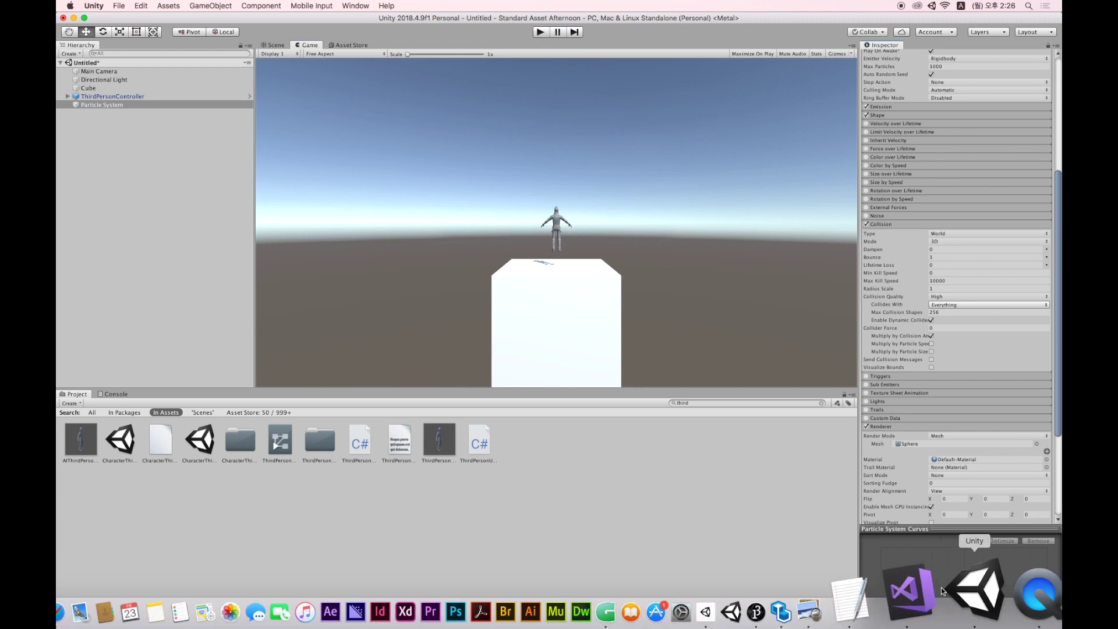
{"action": "left_click", "coordinate": [120, 6]}
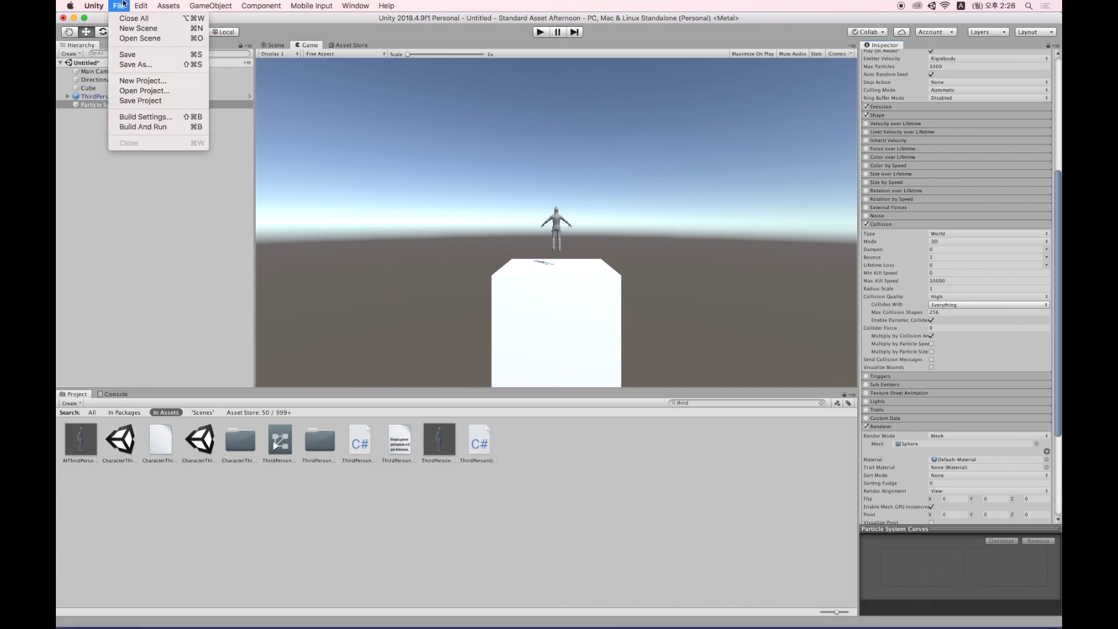
{"action": "left_click", "coordinate": [144, 81]}
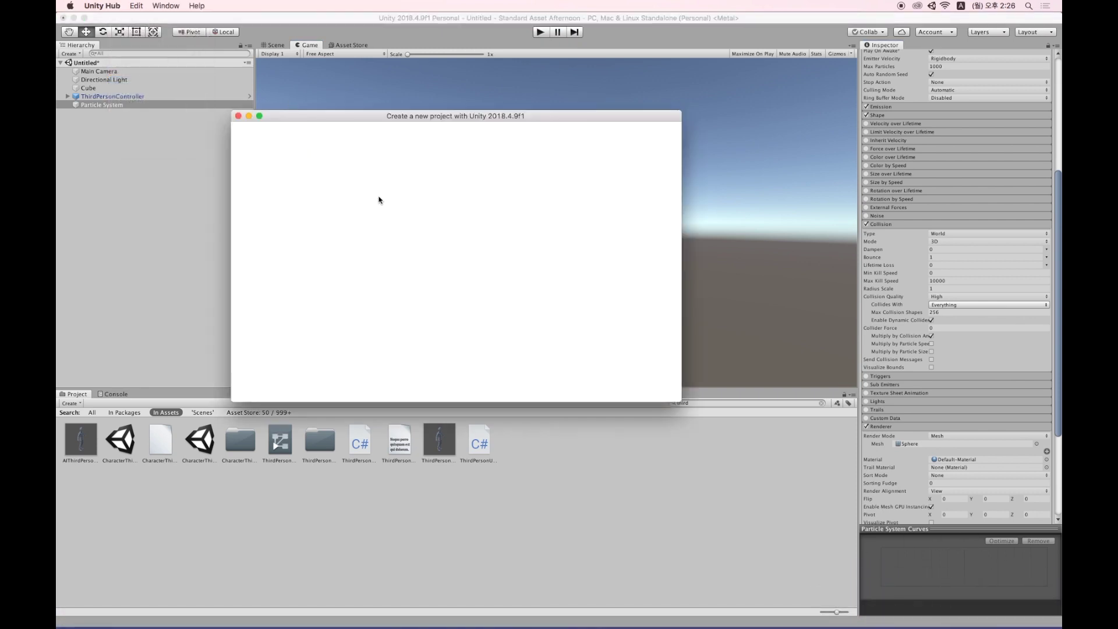
{"action": "left_click_drag", "start_coordinate": [342, 121], "coordinate": [434, 128]}
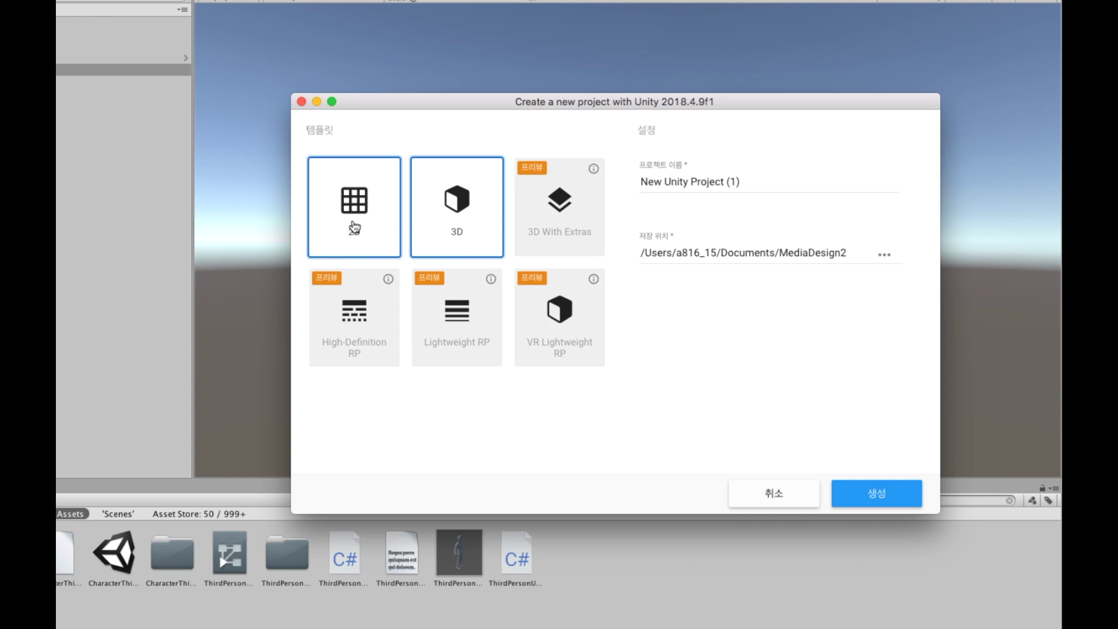
{"action": "left_click", "coordinate": [351, 213]}
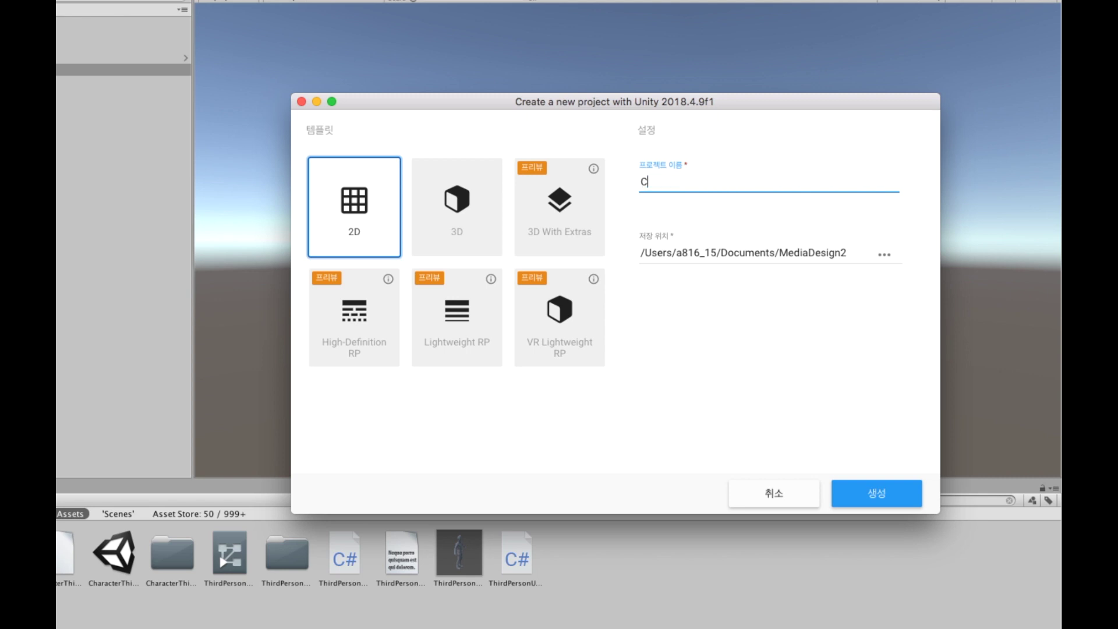
{"action": "type", "text": "on"}
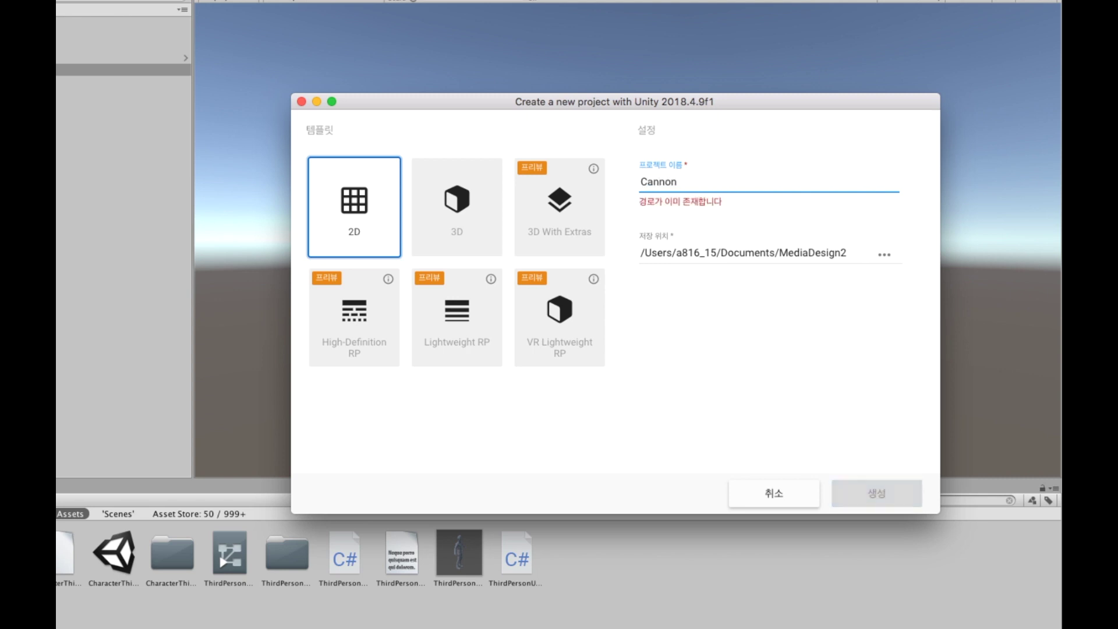
{"action": "type", "text": " Afternoon"}
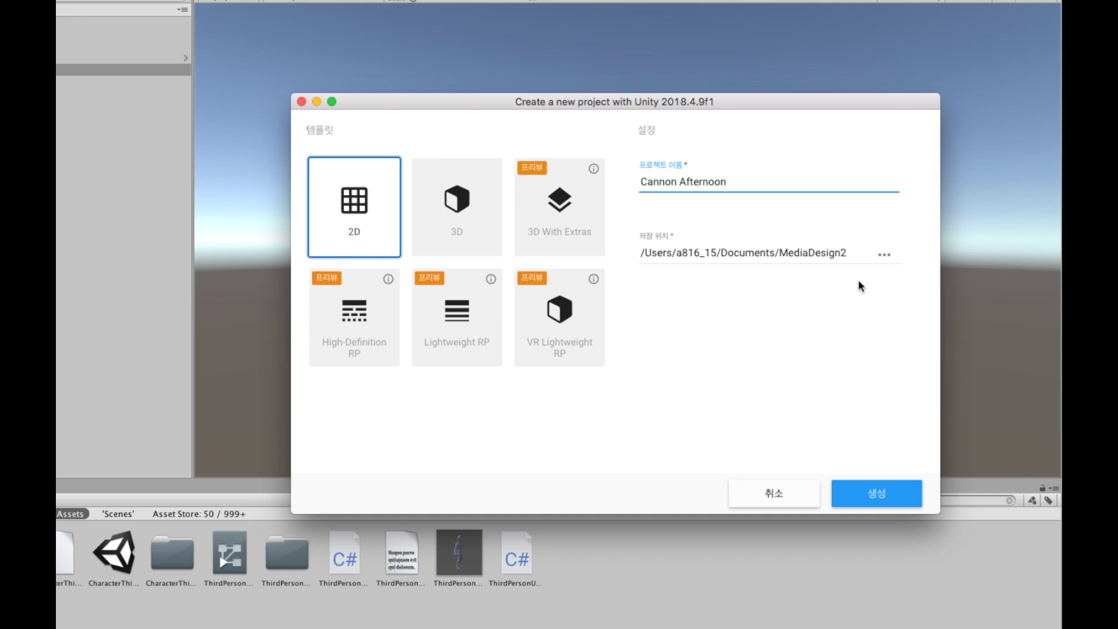
{"action": "left_click", "coordinate": [878, 494]}
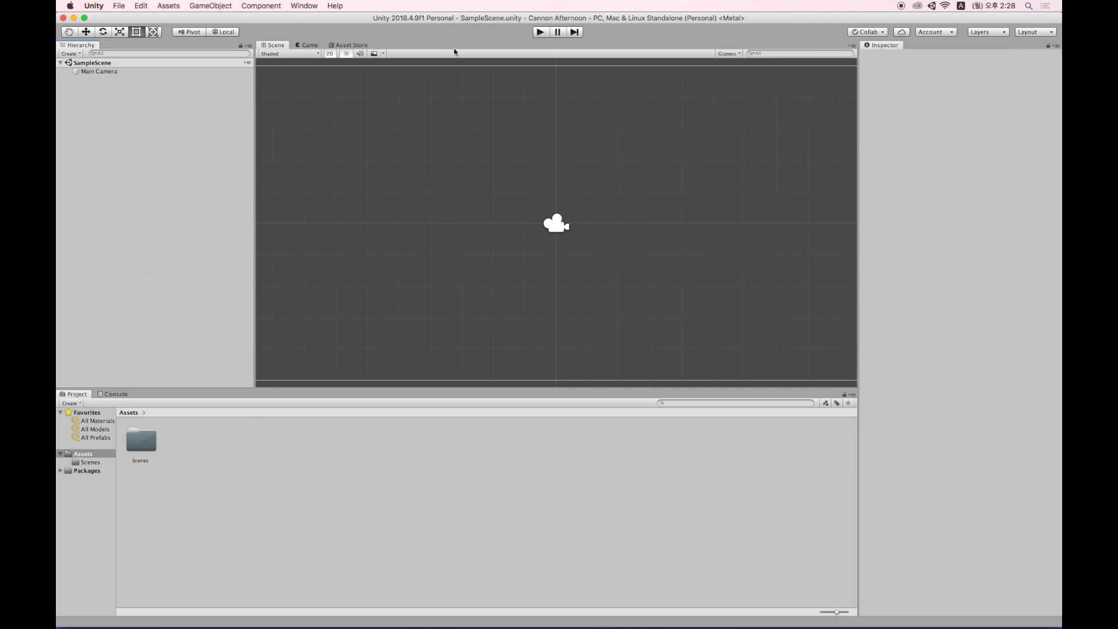
Close the Console panel.
{"action": "left_click", "coordinate": [306, 7]}
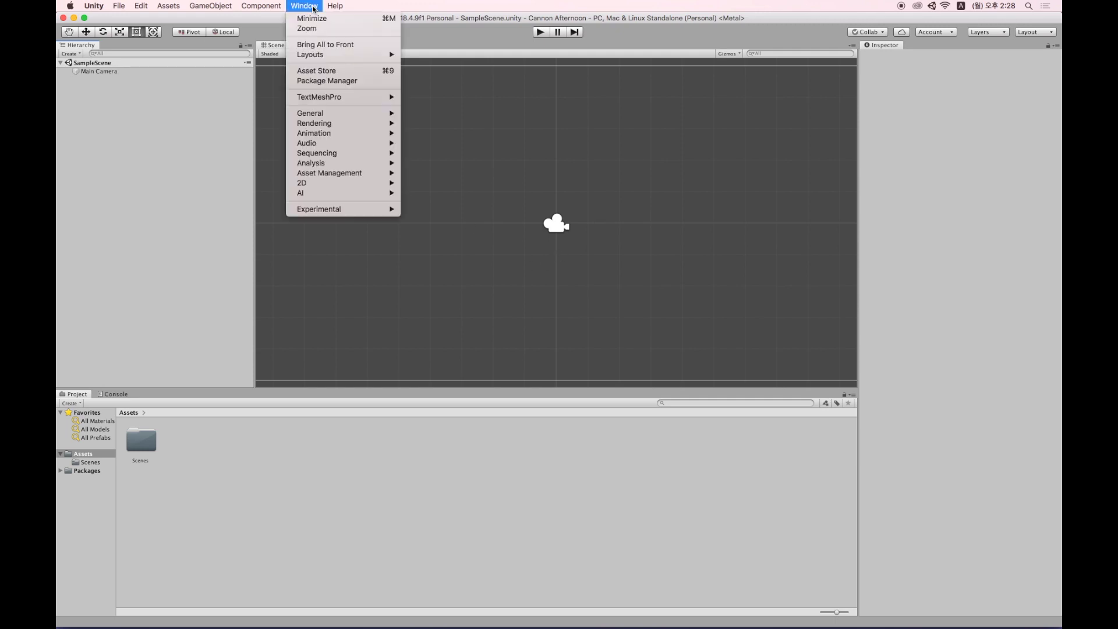
{"action": "mouse_move", "coordinate": [337, 55]}
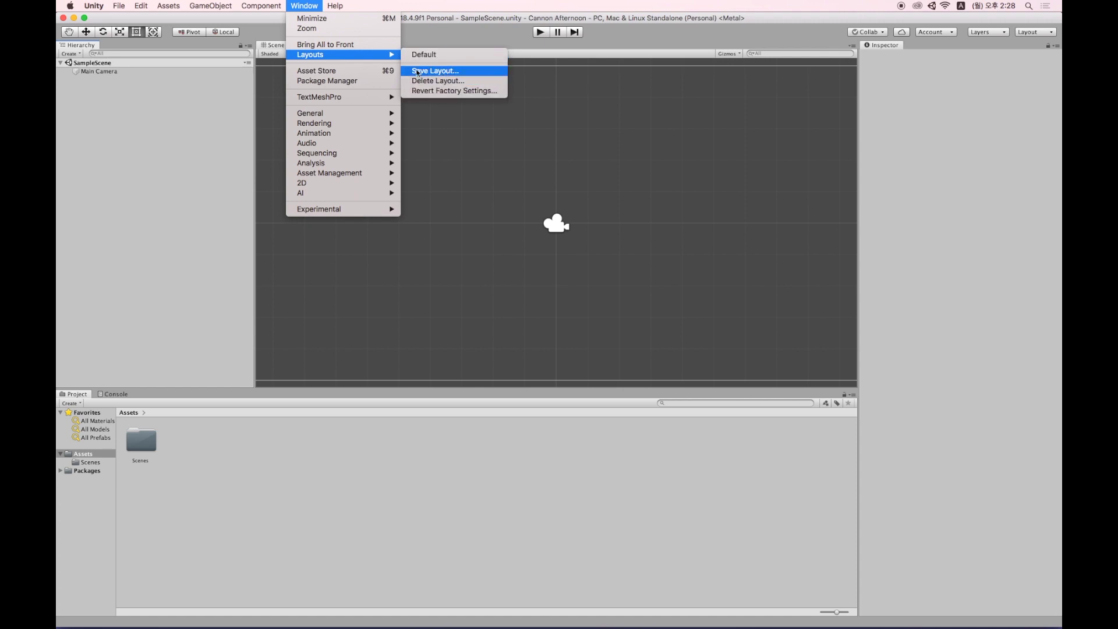
{"action": "left_click", "coordinate": [481, 70]}
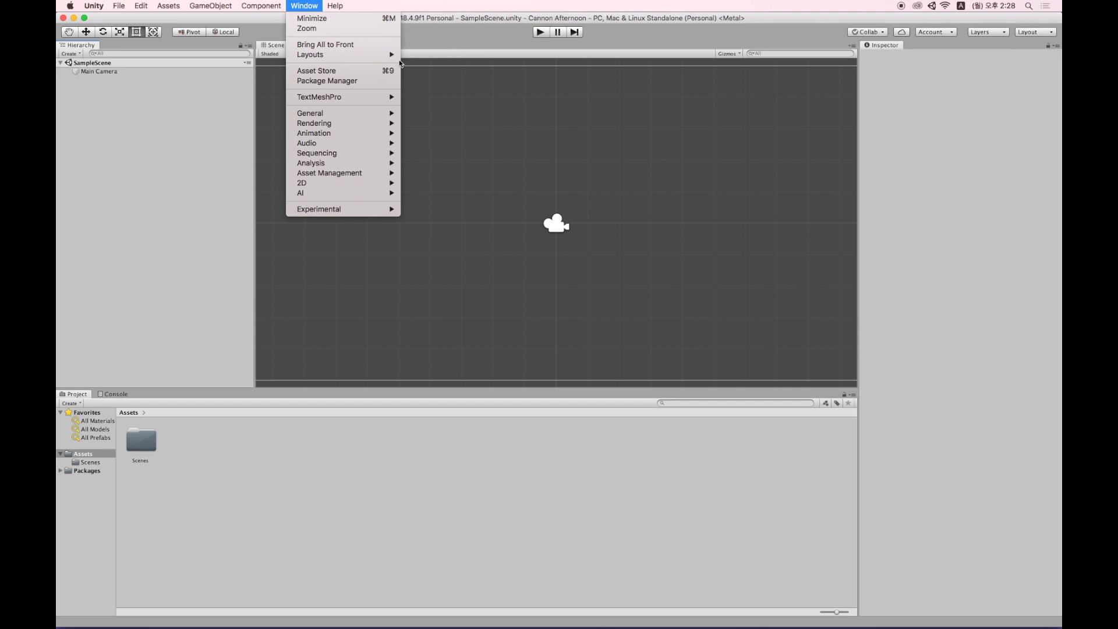
{"action": "mouse_move", "coordinate": [366, 56]}
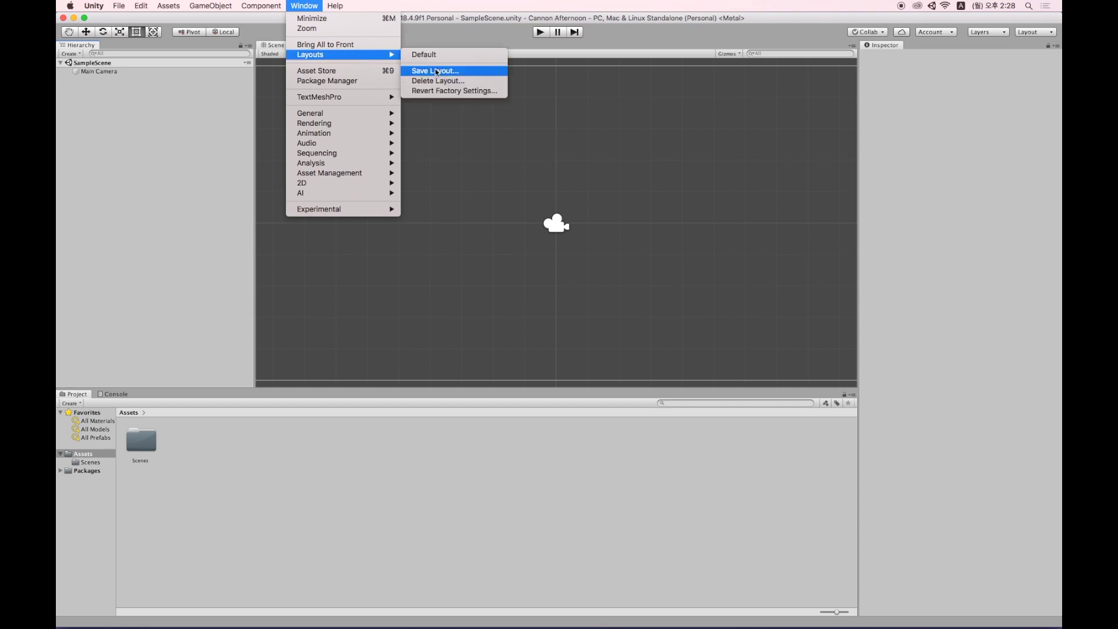
{"action": "left_click", "coordinate": [900, 99]}
{"action": "left_click", "coordinate": [115, 395]}
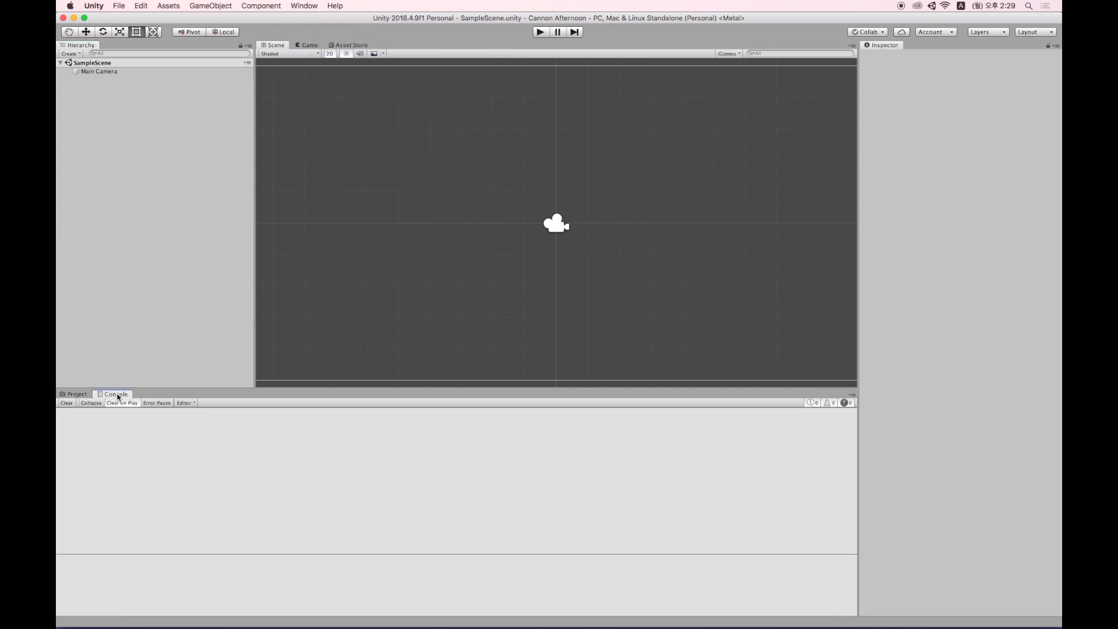
{"action": "left_click", "coordinate": [852, 395]}
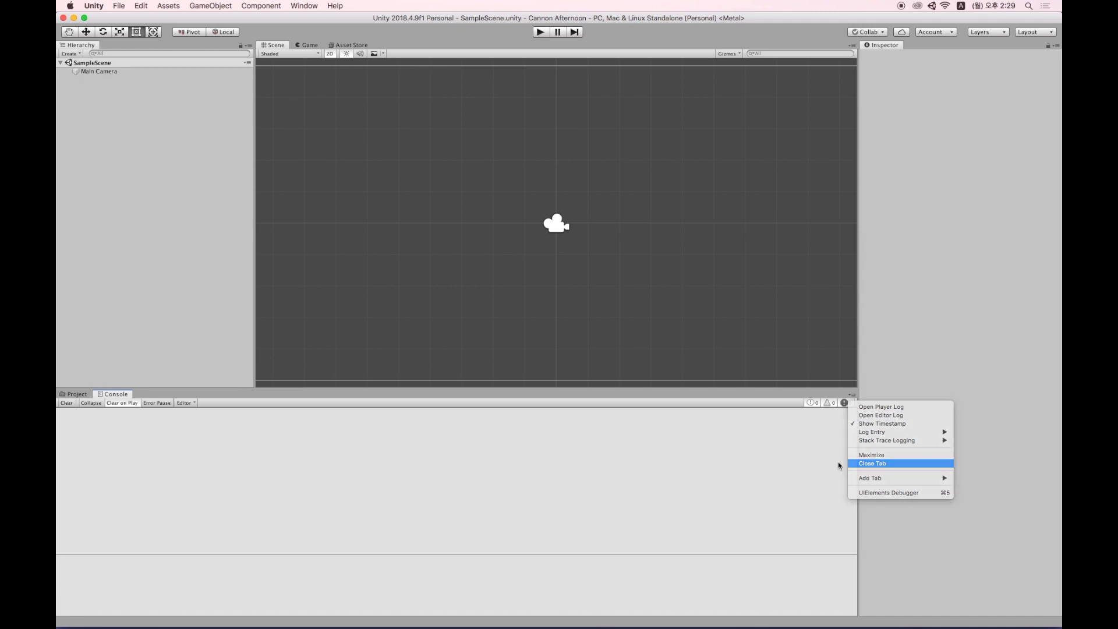
{"action": "left_click", "coordinate": [879, 463]}
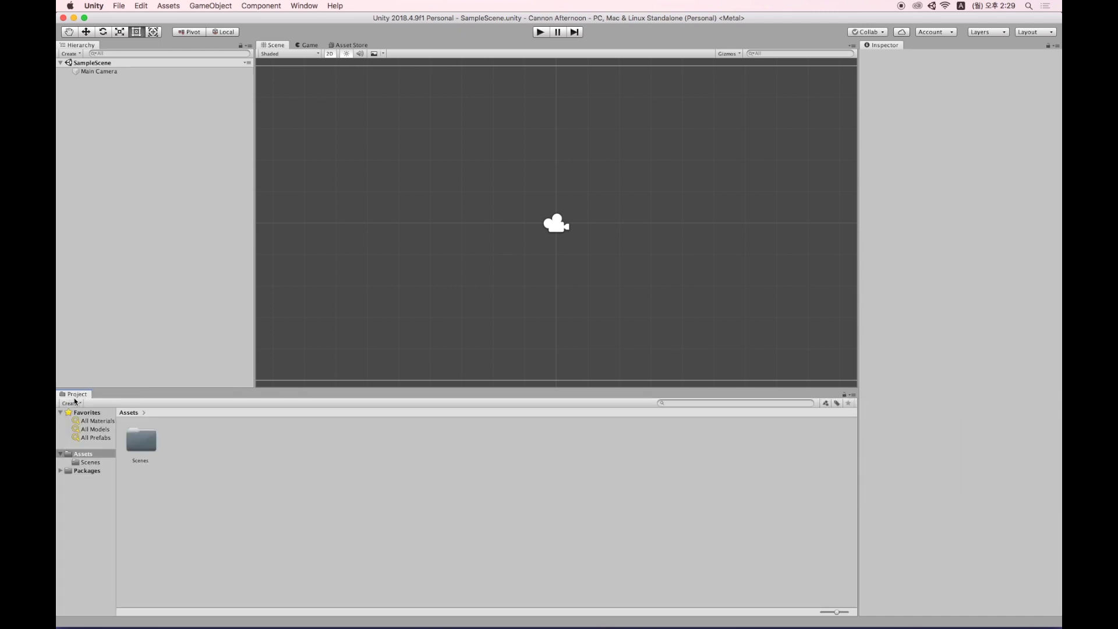
Dock Project and Hierarchy as separate columns and stack the Game view below Scene.
{"action": "left_click_drag", "start_coordinate": [77, 400], "coordinate": [815, 161]}
{"action": "left_click_drag", "start_coordinate": [89, 48], "coordinate": [843, 122]}
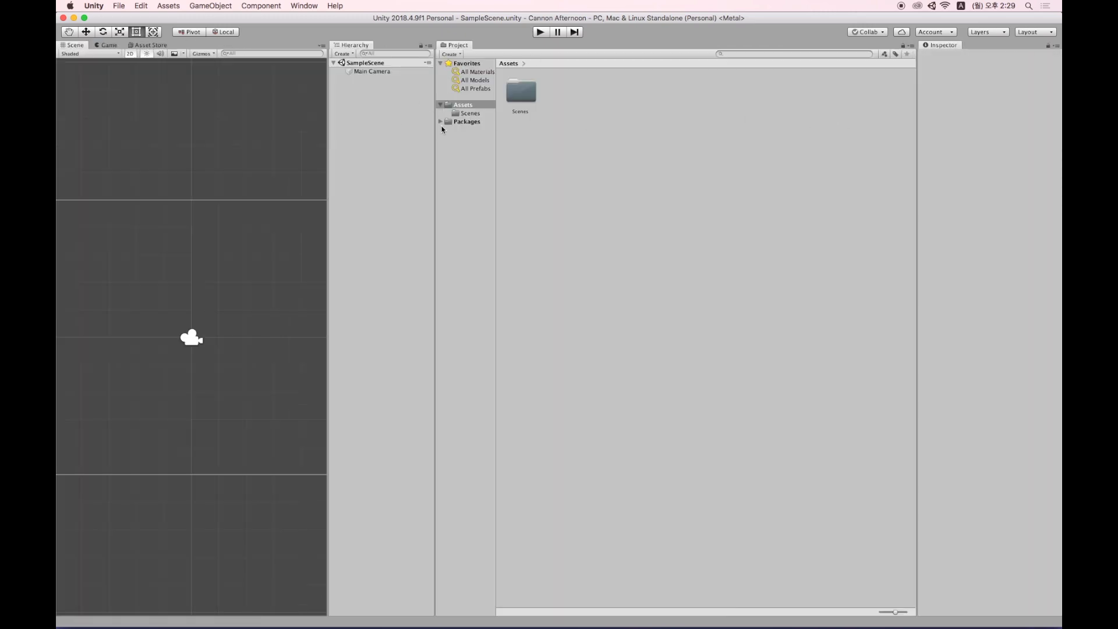
{"action": "left_click_drag", "start_coordinate": [436, 129], "coordinate": [866, 132]}
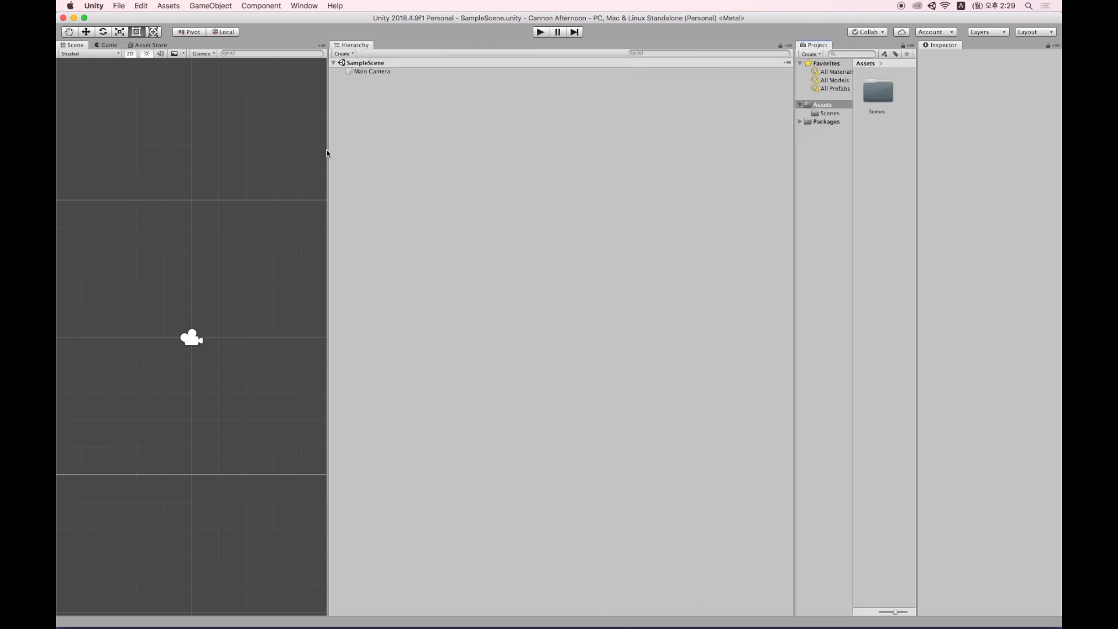
{"action": "left_click_drag", "start_coordinate": [328, 149], "coordinate": [687, 157]}
{"action": "left_click_drag", "start_coordinate": [107, 44], "coordinate": [342, 247]}
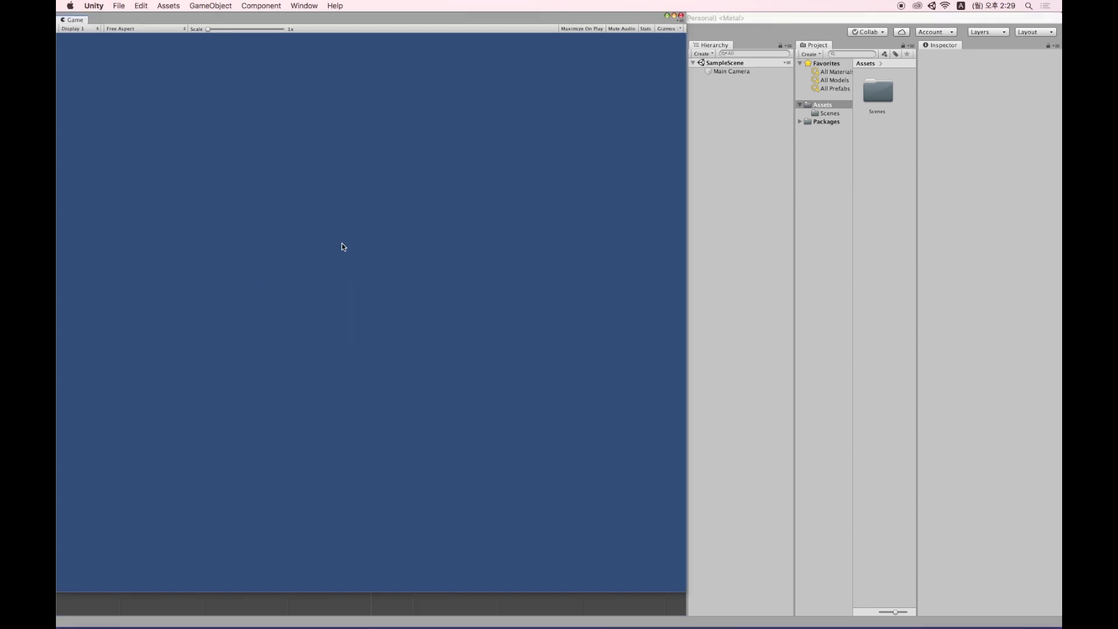
{"action": "left_click_drag", "start_coordinate": [430, 72], "coordinate": [275, 499]}
{"action": "left_click_drag", "start_coordinate": [428, 425], "coordinate": [426, 285]}
Frame the Main Camera and switch the Project browser to One Column Layout.
{"action": "double_click", "coordinate": [727, 71]}
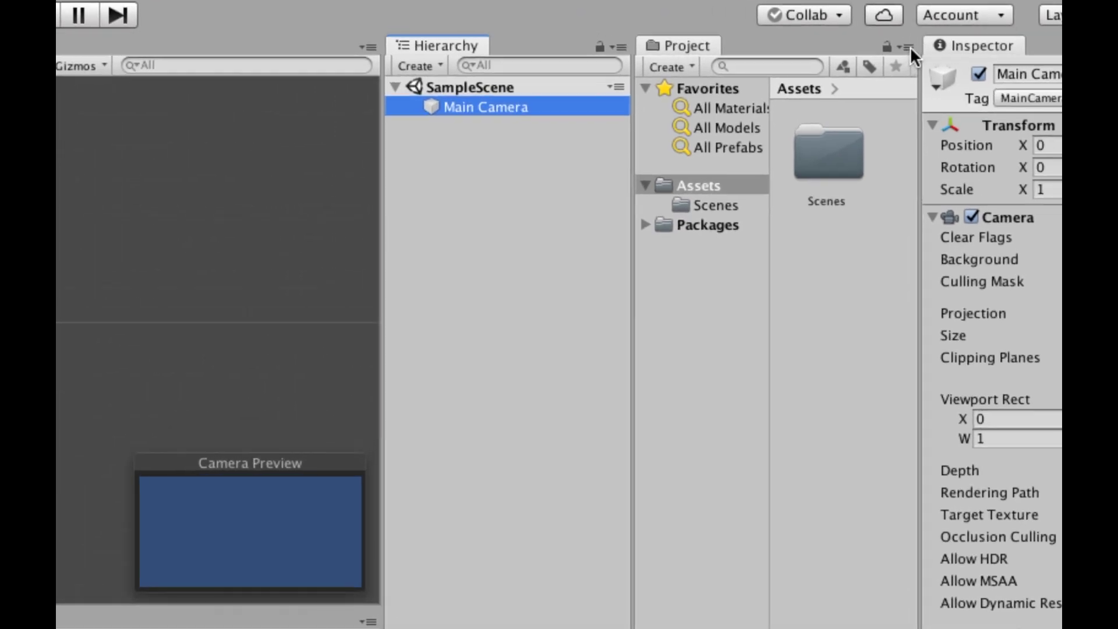
{"action": "left_click", "coordinate": [908, 46]}
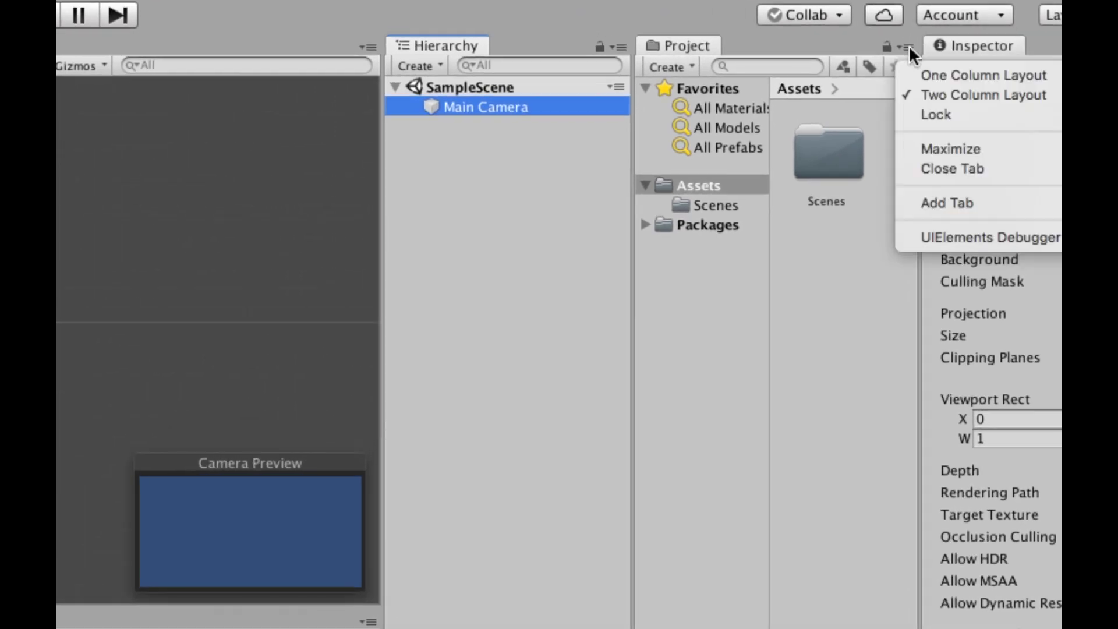
{"action": "left_click", "coordinate": [943, 74]}
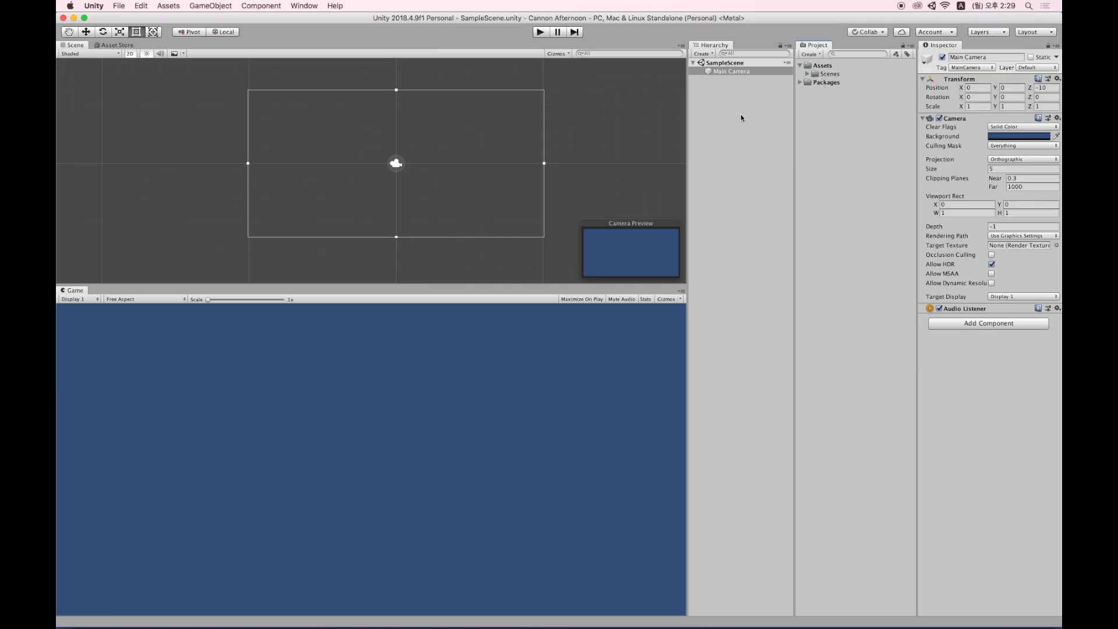
{"action": "left_click_drag", "start_coordinate": [553, 284], "coordinate": [560, 309]}
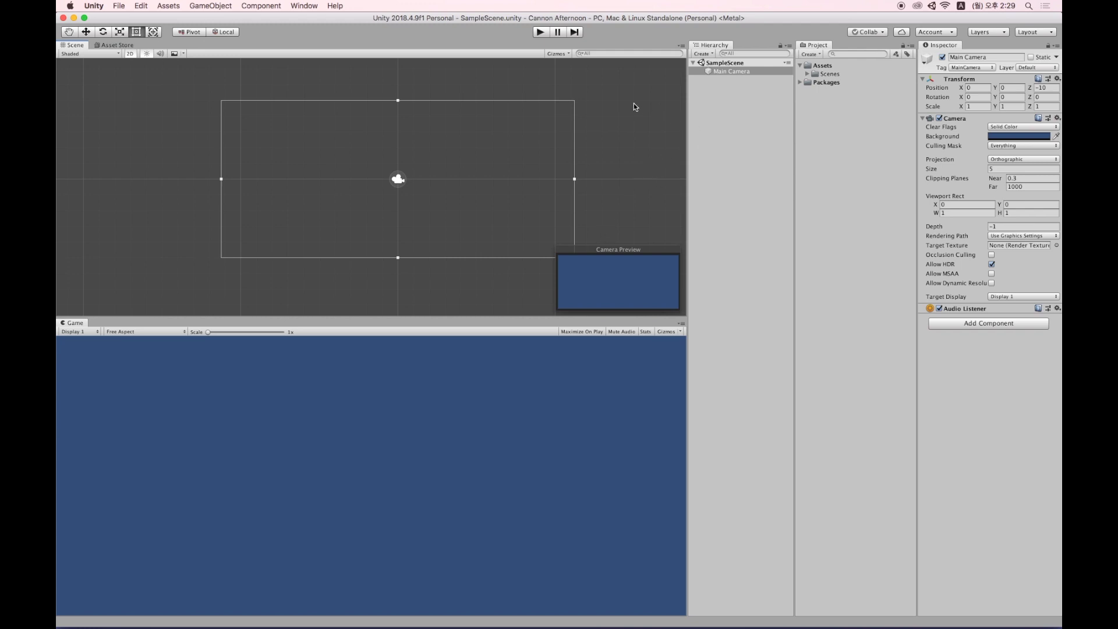
Find the '2d sprites pack' in the Asset Store and import all its sprites.
{"action": "left_click", "coordinate": [304, 7]}
{"action": "left_click", "coordinate": [332, 73]}
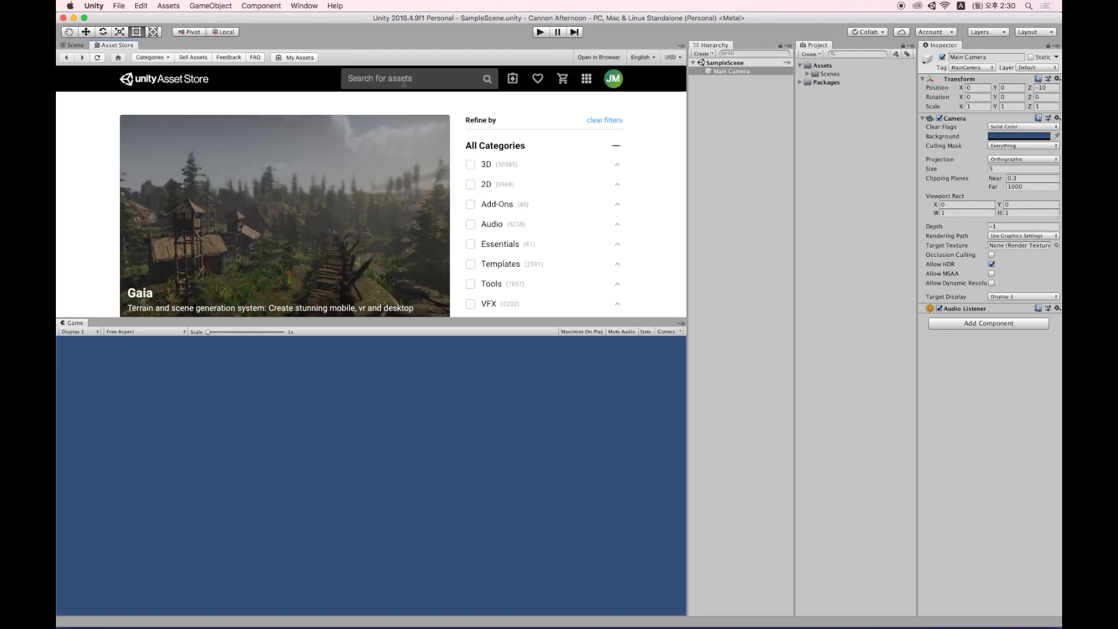
{"action": "left_click", "coordinate": [398, 80]}
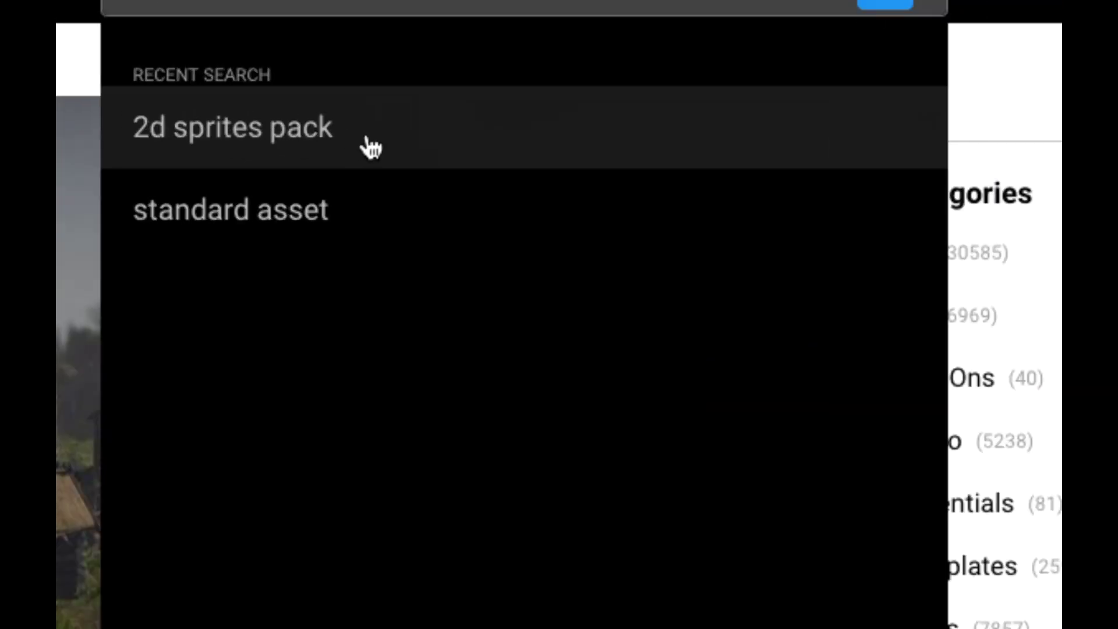
{"action": "left_click", "coordinate": [401, 153]}
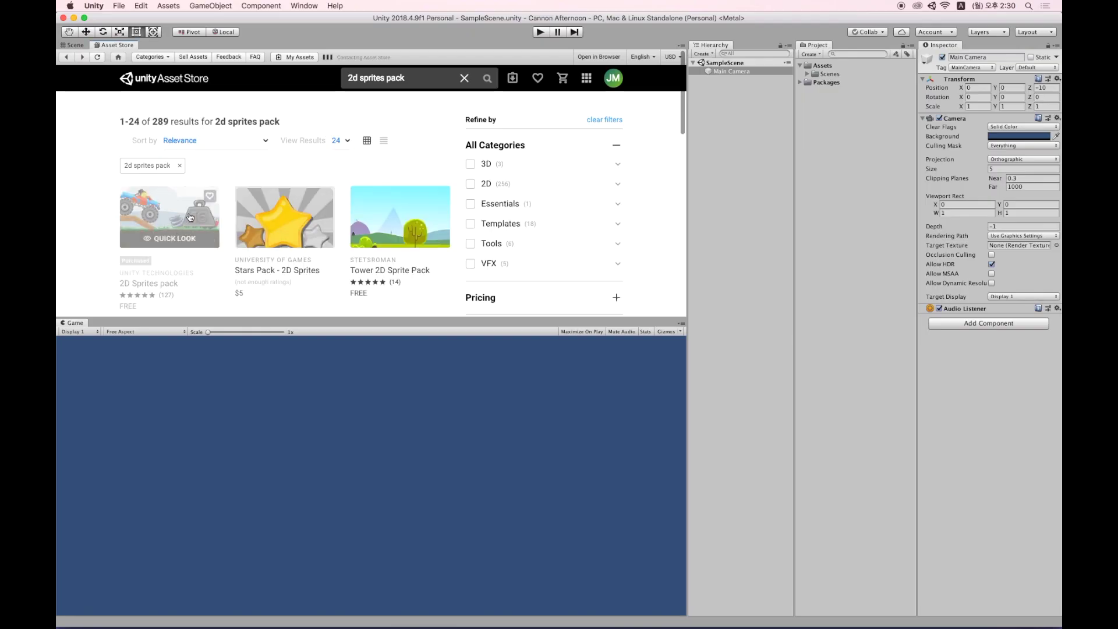
{"action": "left_click", "coordinate": [147, 224]}
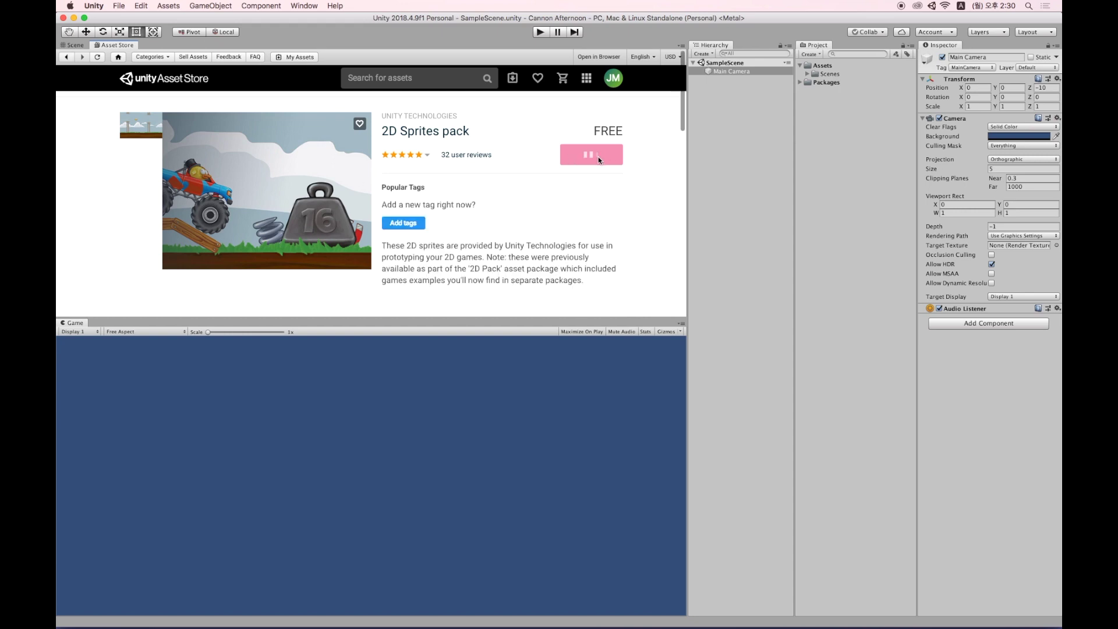
{"action": "left_click", "coordinate": [594, 193]}
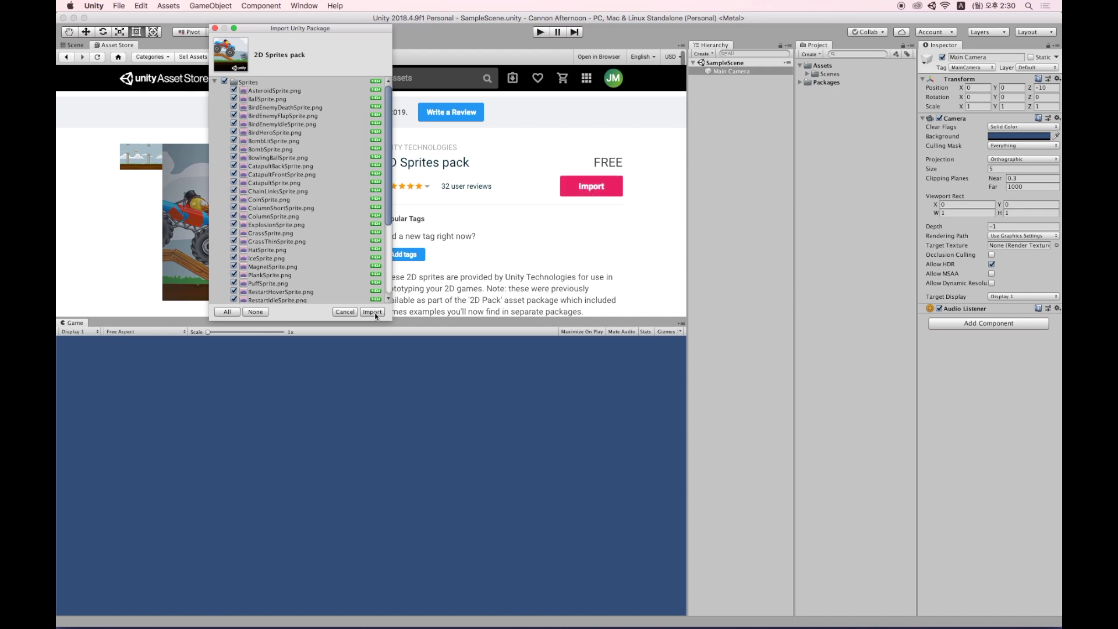
{"action": "left_click", "coordinate": [372, 312]}
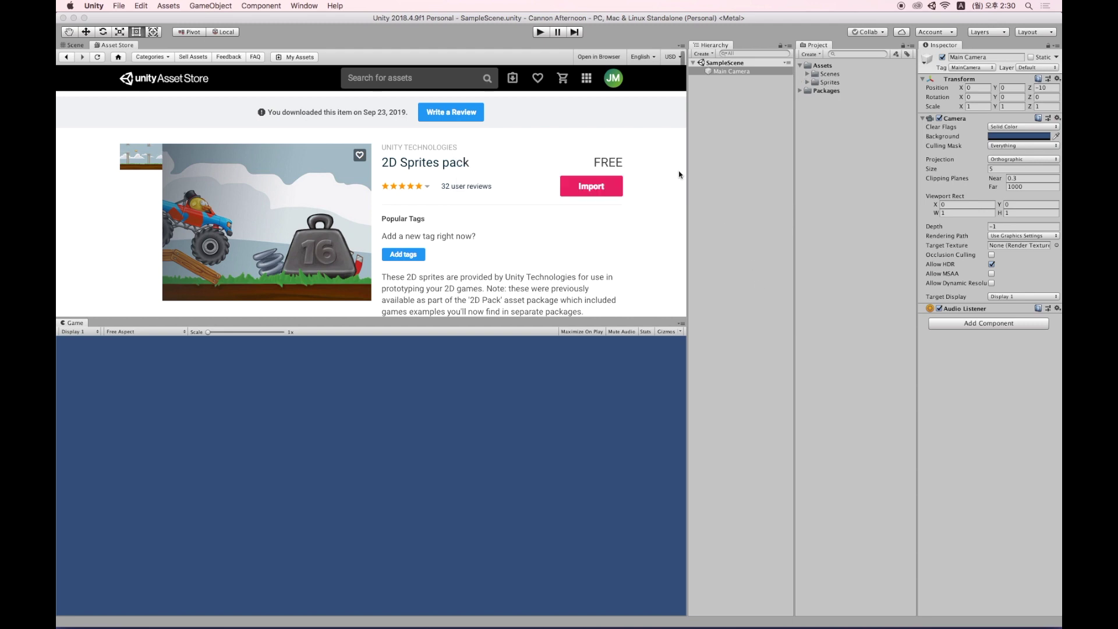
Expand the imported Sprites folder and inspect sprites like BirdHeroSprite and BowlingBallSprite.
{"action": "left_click", "coordinate": [74, 46]}
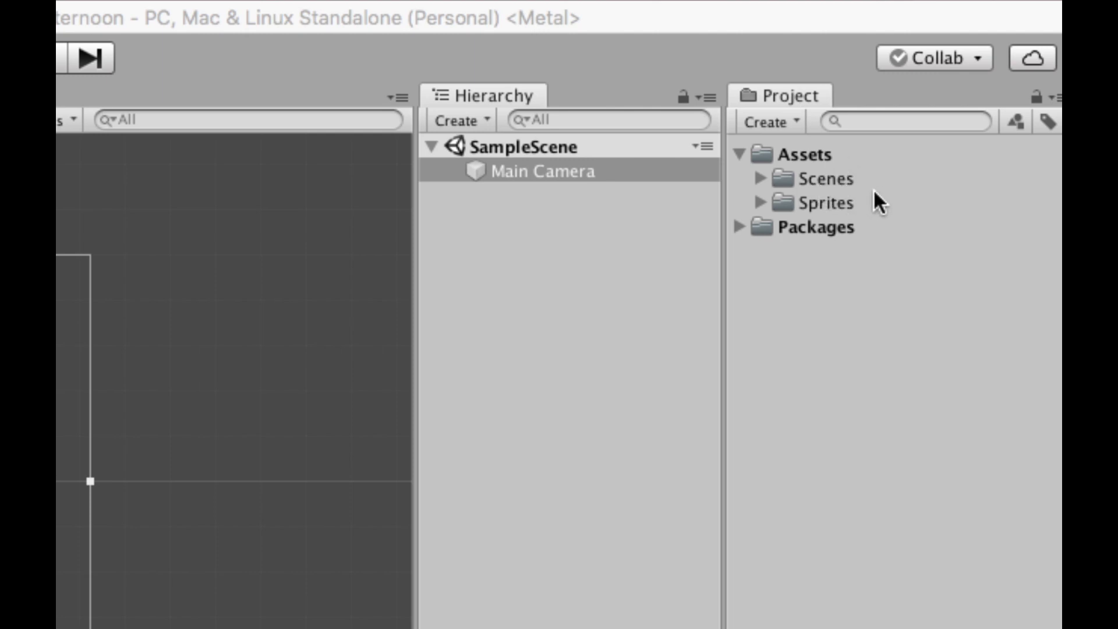
{"action": "left_click", "coordinate": [830, 204]}
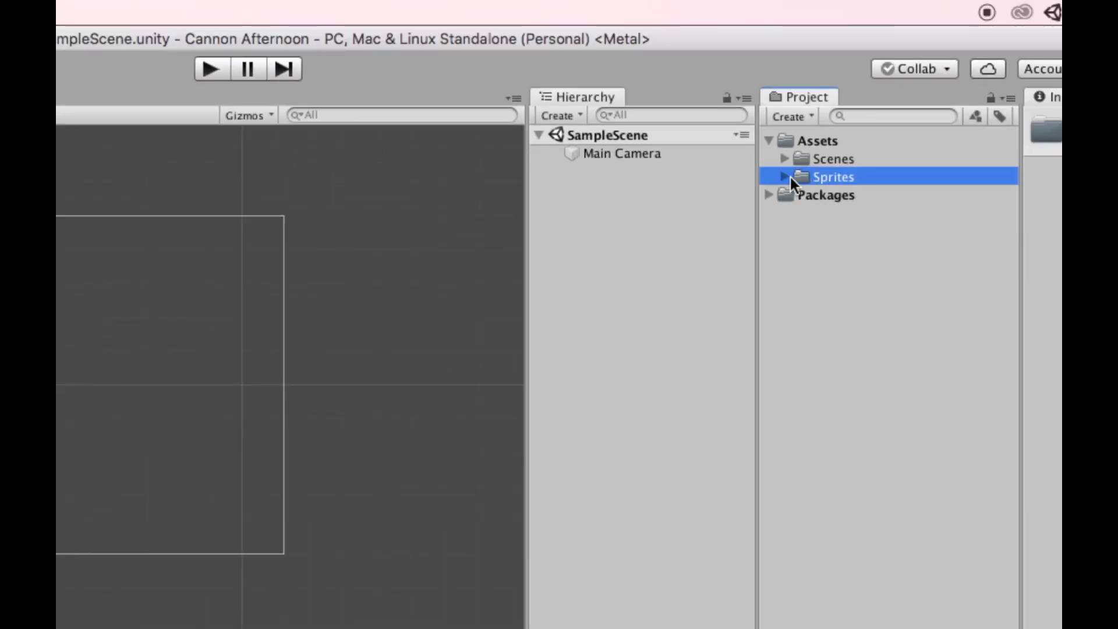
{"action": "left_click", "coordinate": [786, 176]}
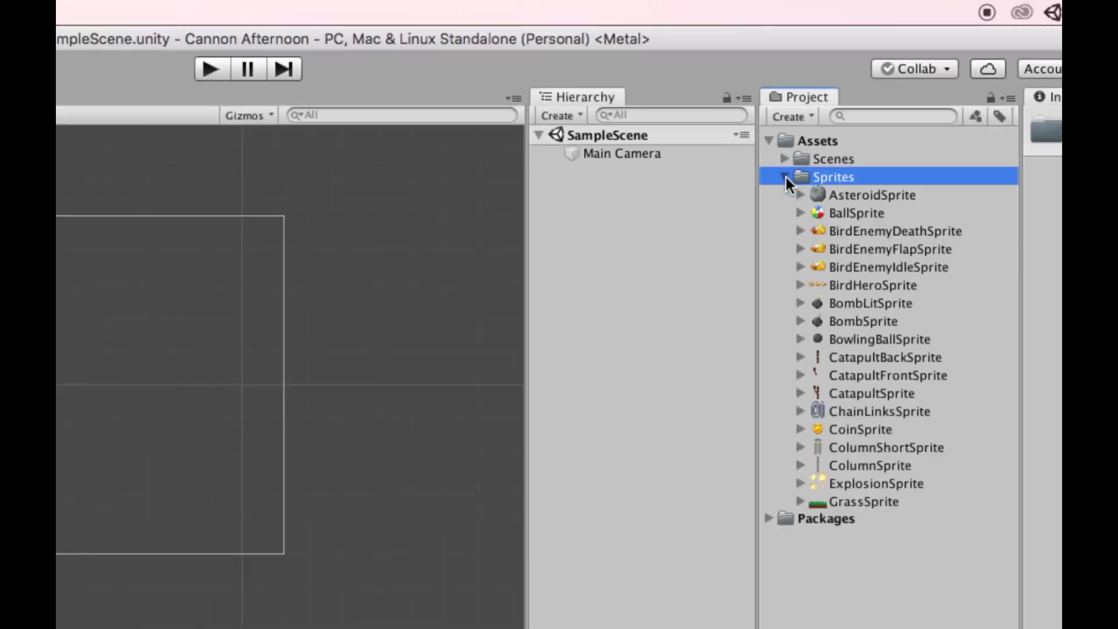
{"action": "left_click", "coordinate": [860, 214]}
{"action": "left_click", "coordinate": [893, 248]}
{"action": "left_click", "coordinate": [900, 283]}
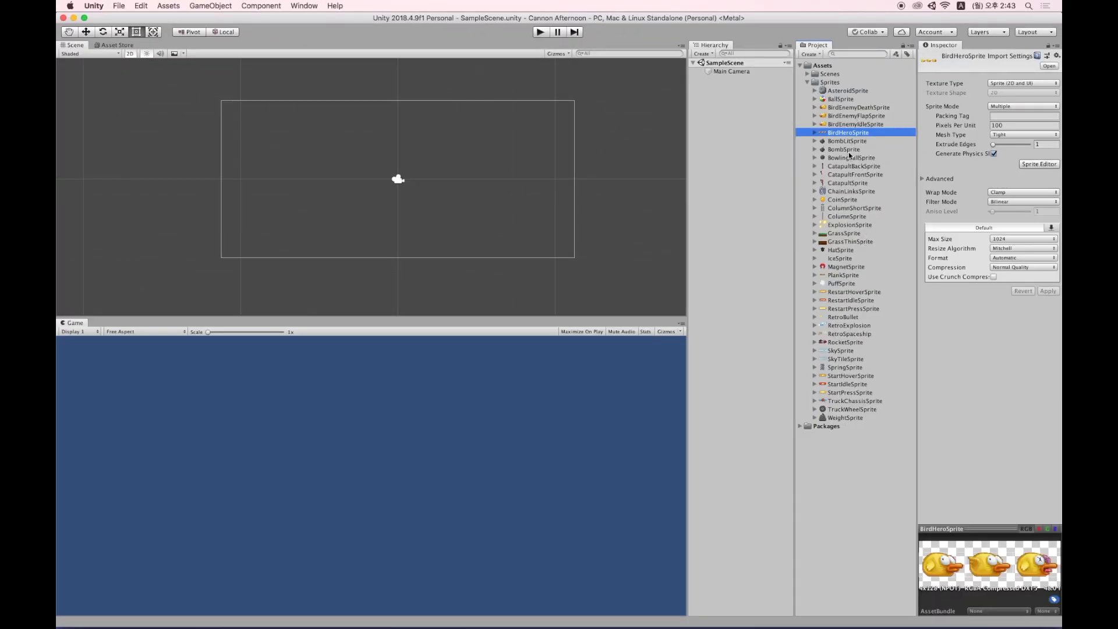
{"action": "left_click", "coordinate": [857, 116]}
{"action": "left_click", "coordinate": [847, 217]}
{"action": "left_click", "coordinate": [850, 157]}
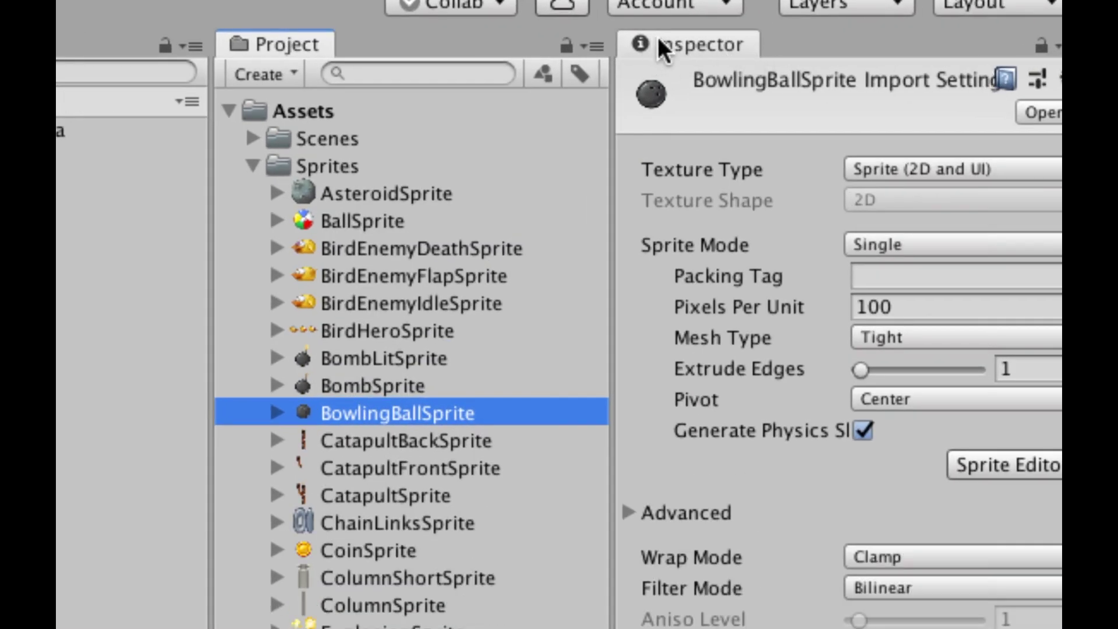
Inspect more sprites such as BombLitSprite, ColumnShortSprite and PlankSprite.
{"action": "left_click", "coordinate": [434, 356]}
{"action": "left_click", "coordinate": [436, 281]}
{"action": "left_click", "coordinate": [441, 329]}
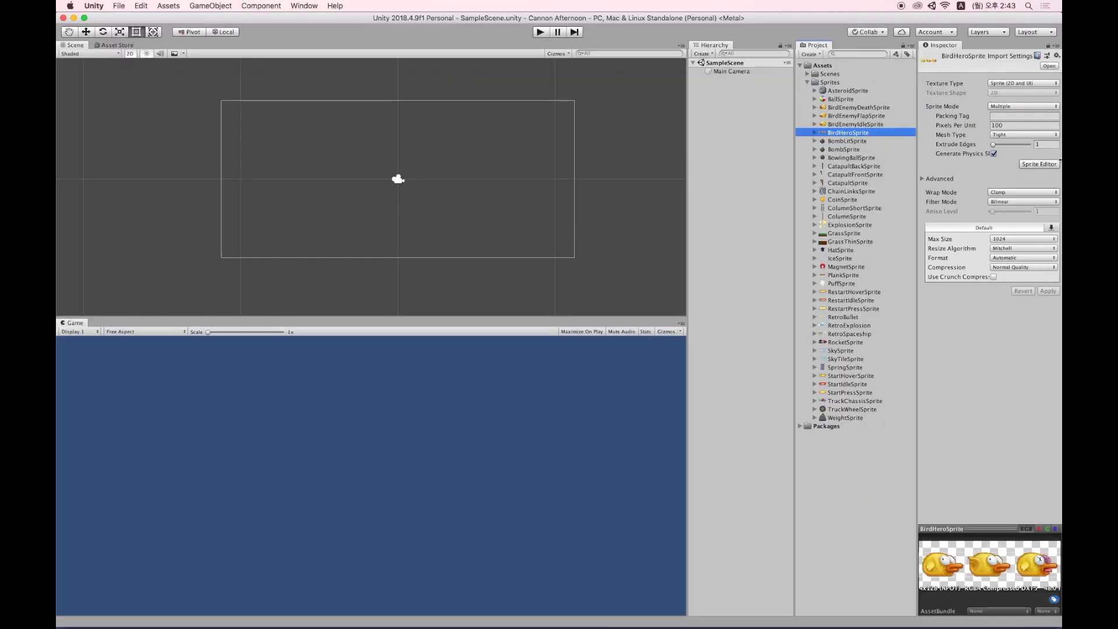
{"action": "left_click", "coordinate": [879, 209]}
{"action": "left_click", "coordinate": [863, 275]}
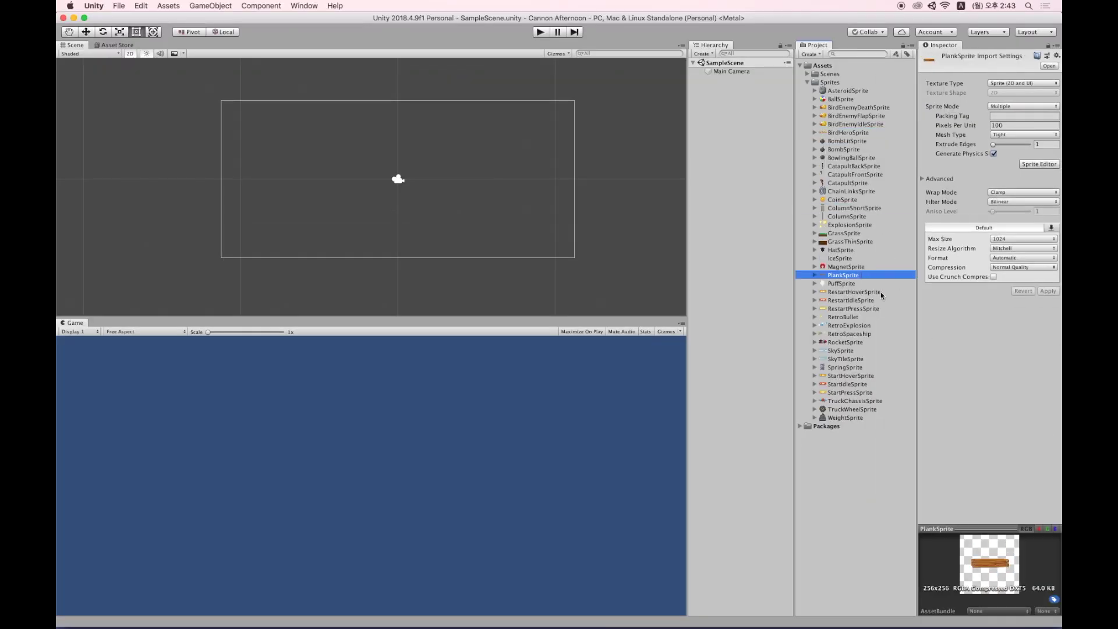
{"action": "left_click_drag", "start_coordinate": [997, 529], "coordinate": [998, 617]}
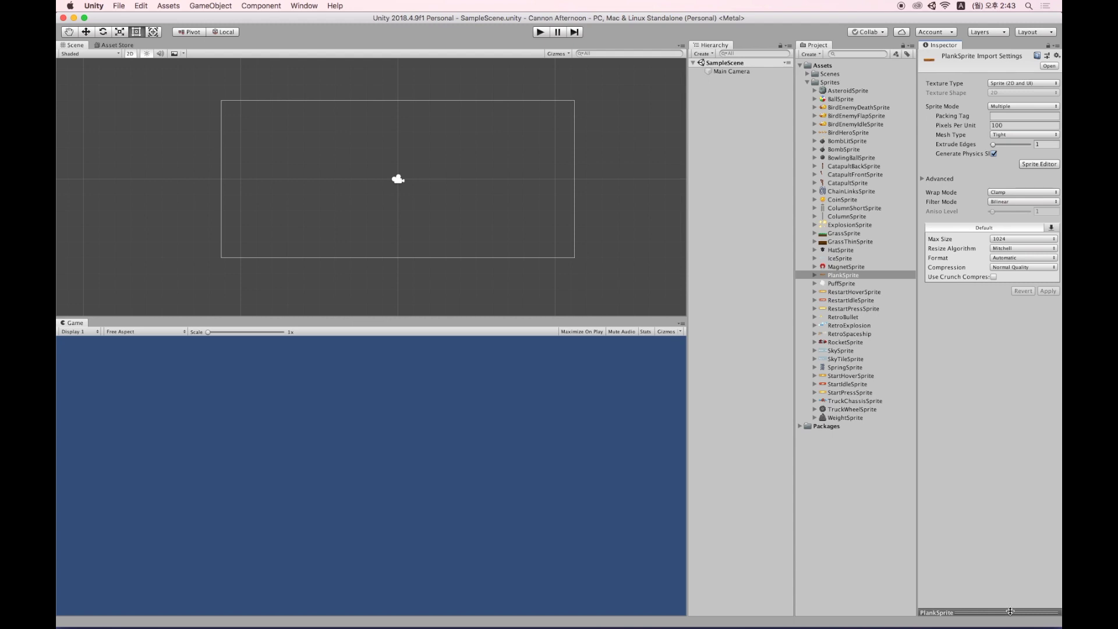
{"action": "left_click_drag", "start_coordinate": [1010, 613], "coordinate": [1025, 422]}
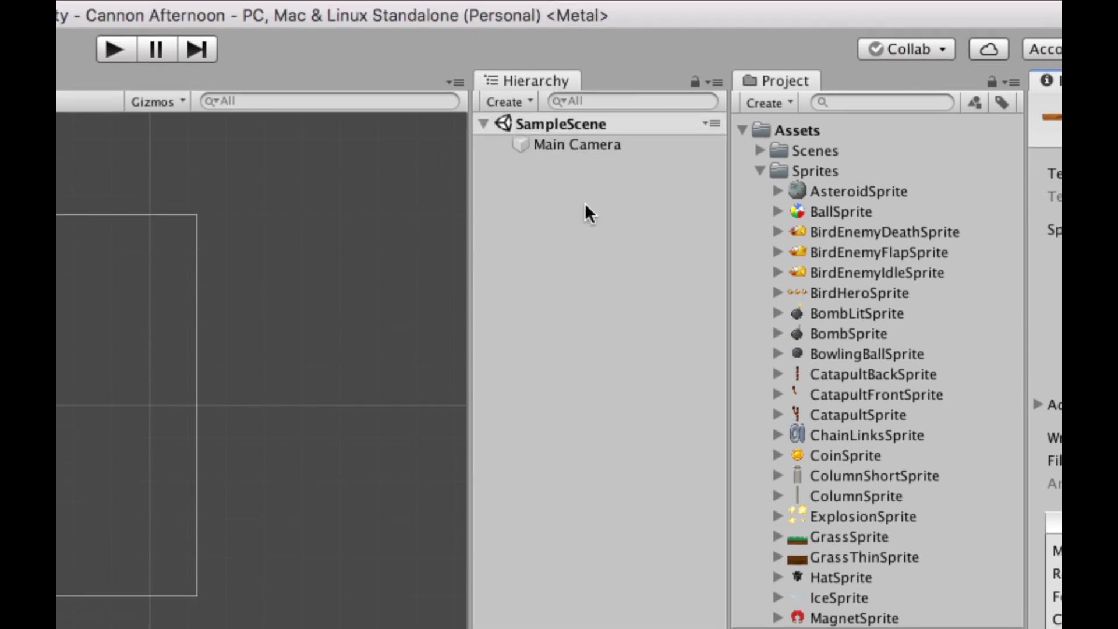
Select the Main Camera and delete it from SampleScene.
{"action": "left_click", "coordinate": [573, 149]}
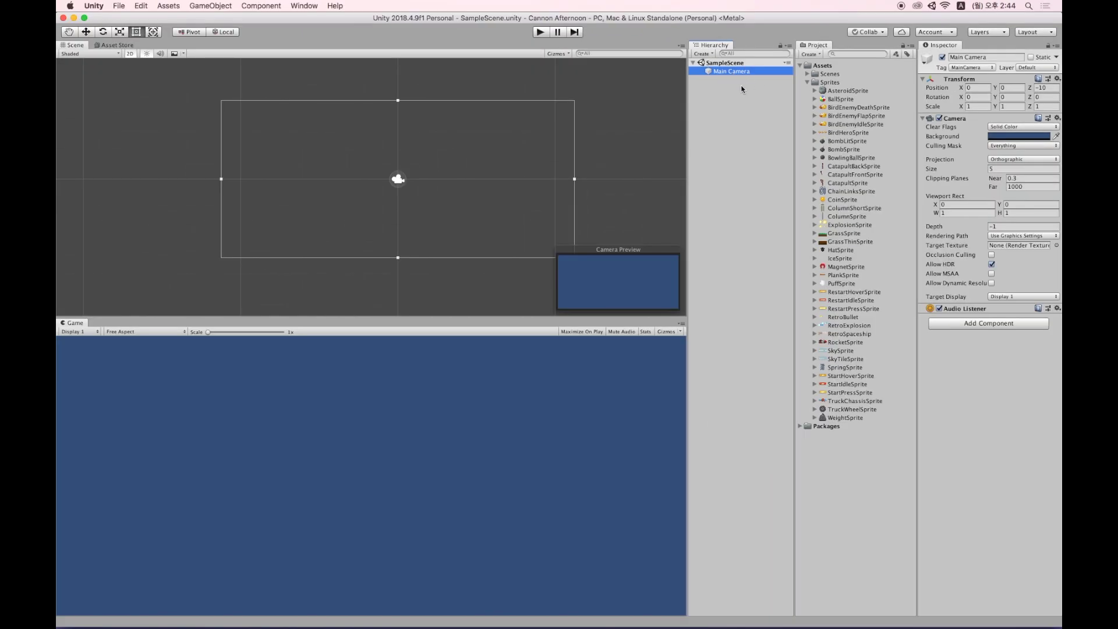
{"action": "left_click", "coordinate": [742, 89]}
{"action": "left_click", "coordinate": [734, 71]}
{"action": "key", "text": "super+BackSpace"}
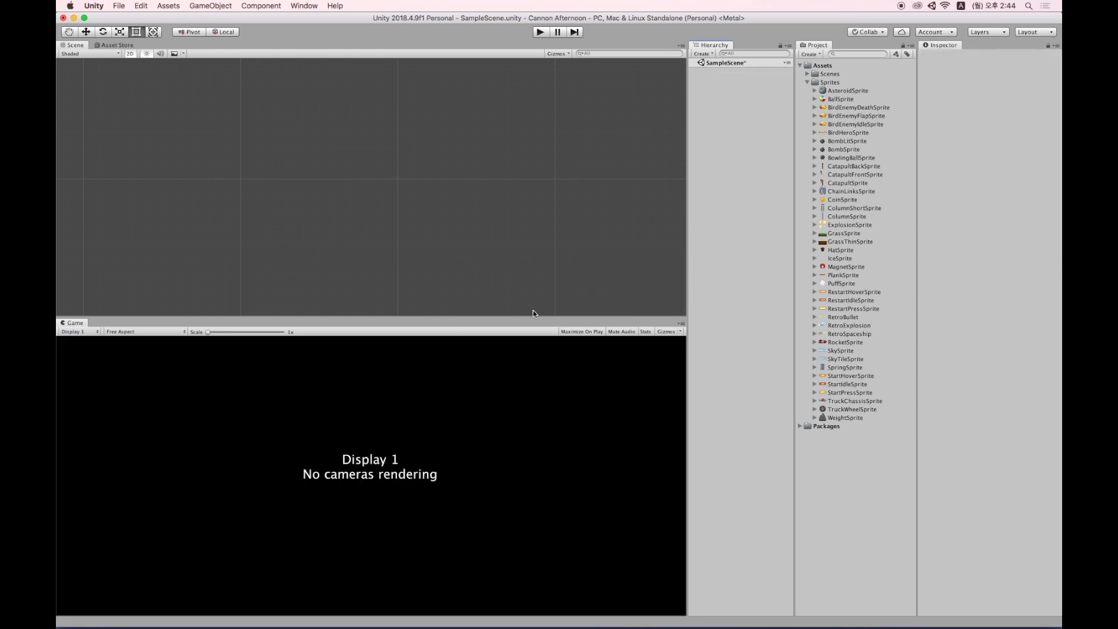
Undo the deletion to restore the Main Camera, then select the SkySprite asset.
{"action": "key", "text": "super+z"}
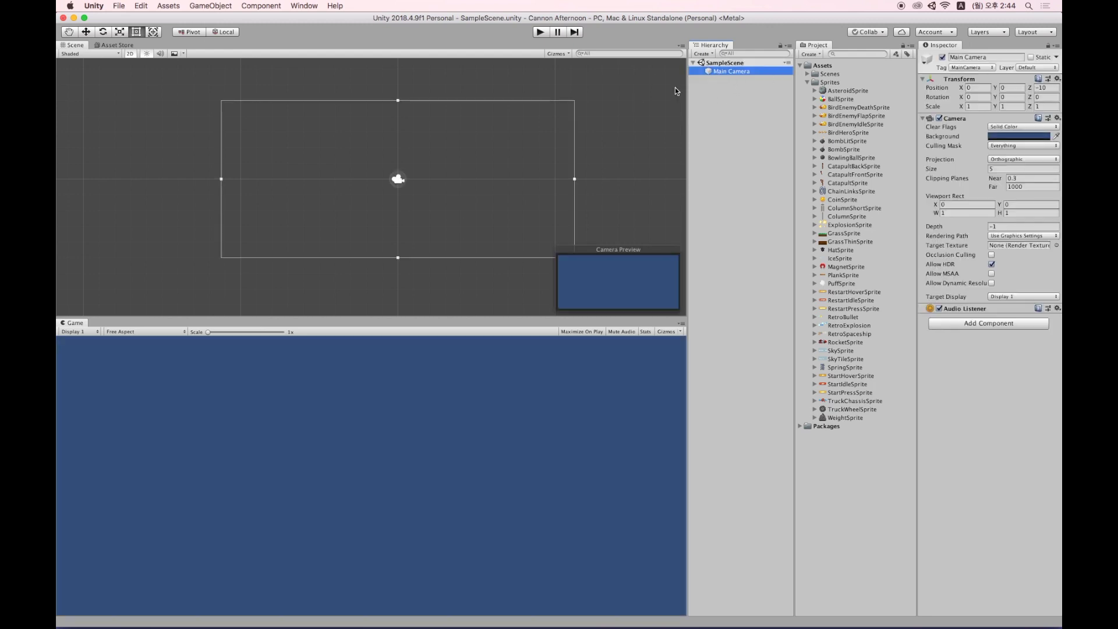
{"action": "left_click", "coordinate": [735, 63]}
{"action": "left_click", "coordinate": [738, 73]}
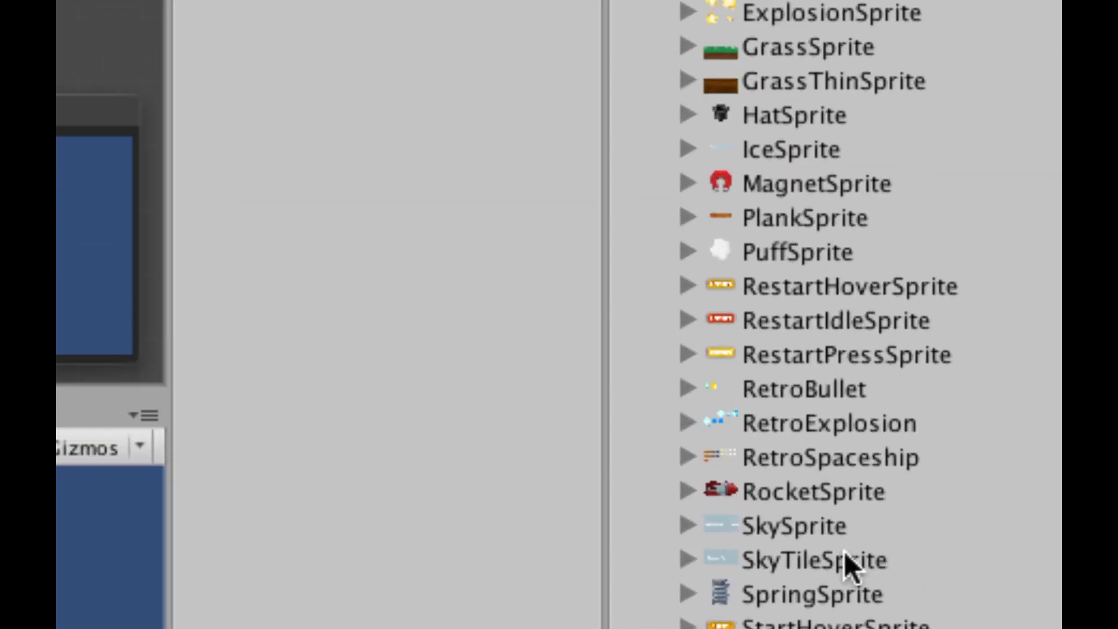
{"action": "left_click", "coordinate": [837, 539]}
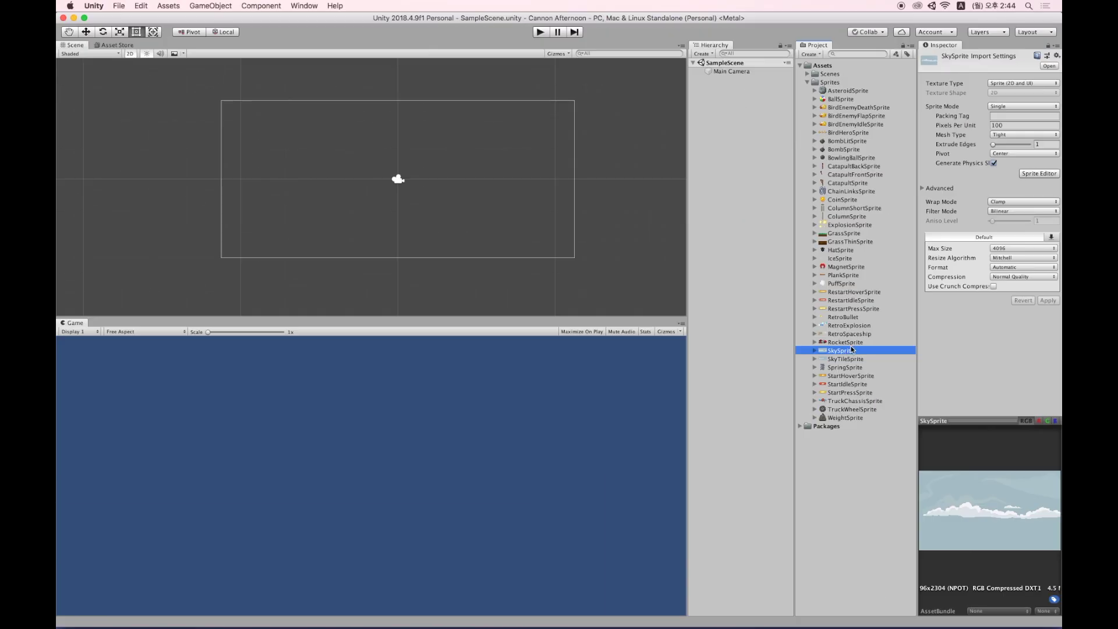
Drag SkySprite into the Hierarchy and make the Scene view taller.
{"action": "left_click_drag", "start_coordinate": [823, 352], "coordinate": [729, 111]}
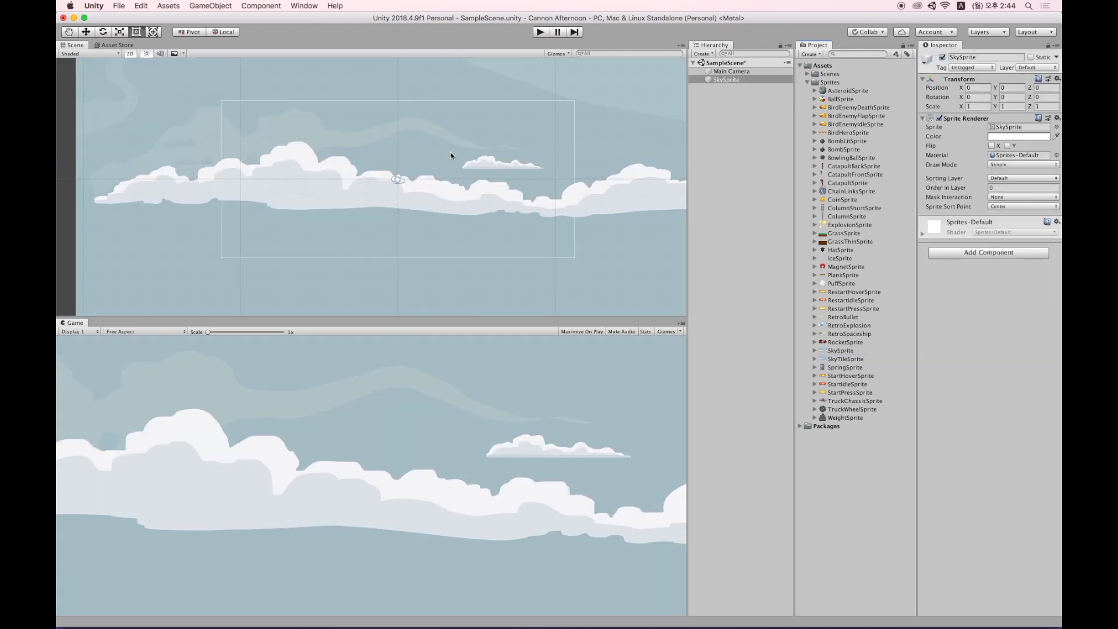
{"action": "scroll", "coordinate": [429, 165], "scroll_direction": "down", "scroll_amount": 4}
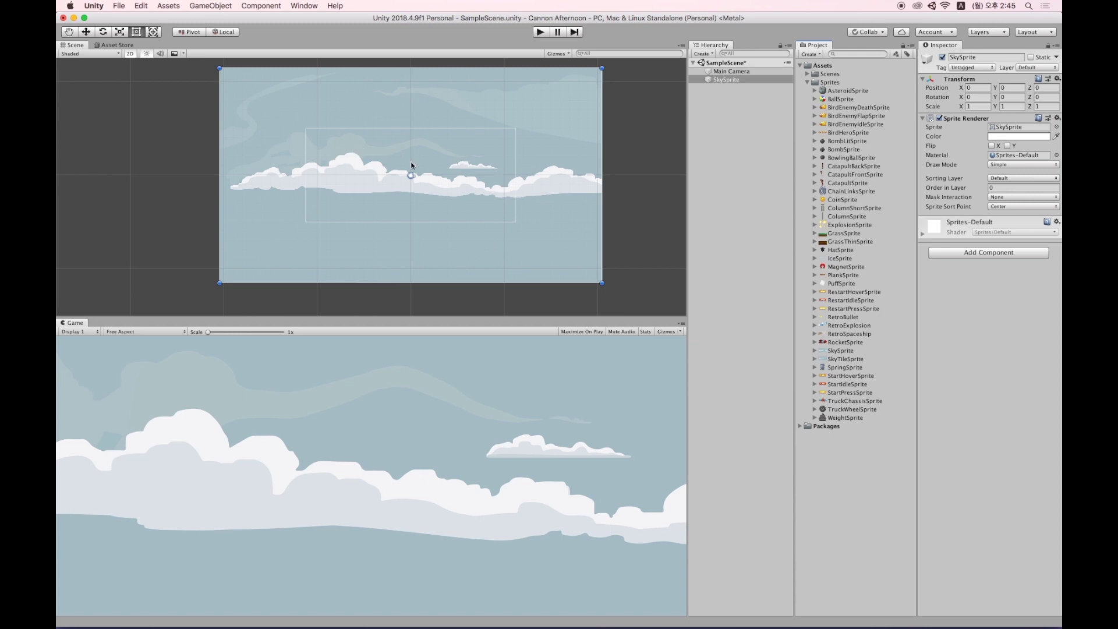
{"action": "left_click_drag", "start_coordinate": [478, 317], "coordinate": [479, 365]}
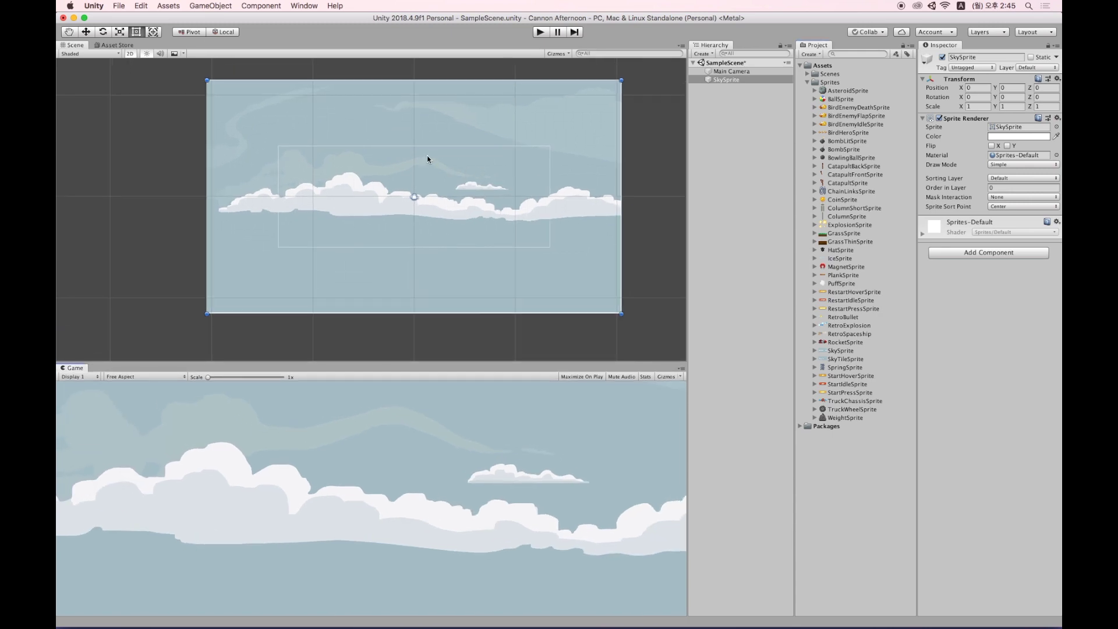
Pan and zoom the Scene view with the Hand tool to frame the sky sprite.
{"action": "key", "text": "q"}
{"action": "key", "text": "t"}
{"action": "key", "text": "q"}
{"action": "key", "text": "t"}
{"action": "key", "text": "q"}
{"action": "key", "text": "t"}
{"action": "key", "text": "q"}
{"action": "scroll", "coordinate": [504, 197], "scroll_direction": "left", "scroll_amount": 10}
{"action": "scroll", "coordinate": [494, 198], "scroll_direction": "up", "scroll_amount": 4}
{"action": "left_click_drag", "start_coordinate": [581, 235], "coordinate": [320, 147]}
{"action": "key", "text": "t"}
{"action": "middle_click", "coordinate": [337, 178]}
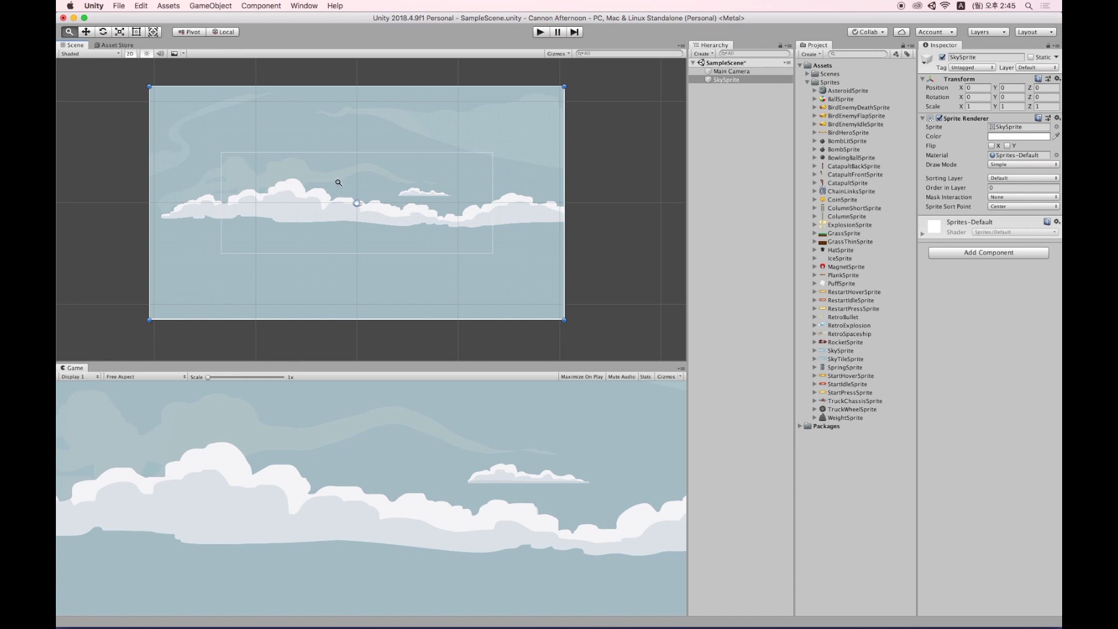
{"action": "mouse_move", "coordinate": [347, 183]}
{"action": "right_mouse_down", "text": "alt"}
{"action": "mouse_move", "coordinate": [342, 145]}
{"action": "mouse_move", "coordinate": [582, 174]}
{"action": "mouse_move", "coordinate": [299, 167]}
{"action": "mouse_move", "coordinate": [341, 169]}
{"action": "right_mouse_up", "text": "alt"}
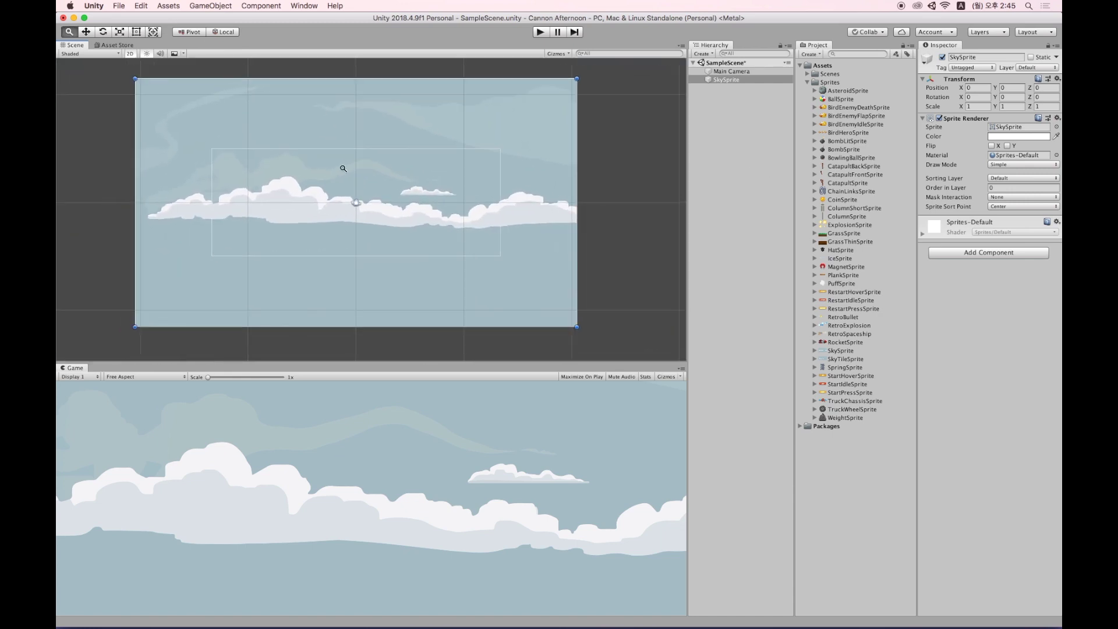
{"action": "scroll", "coordinate": [386, 180], "scroll_direction": "up", "scroll_amount": 4}
{"action": "scroll", "coordinate": [387, 181], "scroll_direction": "down", "scroll_amount": 6}
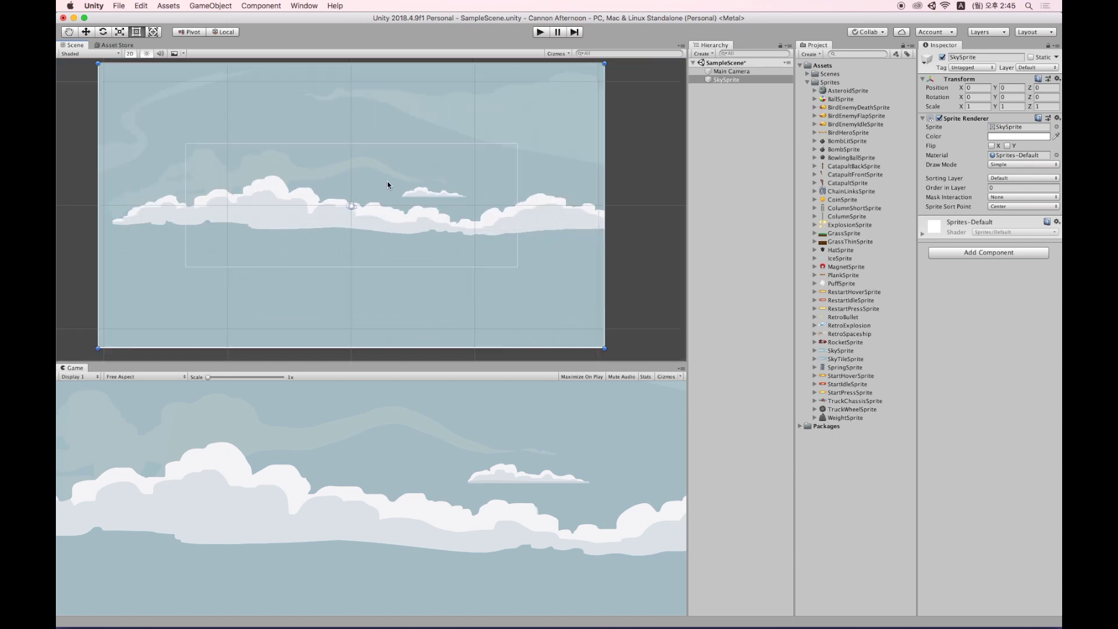
{"action": "scroll", "coordinate": [387, 183], "scroll_direction": "up", "scroll_amount": 6}
{"action": "scroll", "coordinate": [388, 184], "scroll_direction": "down", "scroll_amount": 3}
{"action": "scroll", "coordinate": [388, 184], "scroll_direction": "up", "scroll_amount": 3}
{"action": "scroll", "coordinate": [388, 183], "scroll_direction": "down", "scroll_amount": 1}
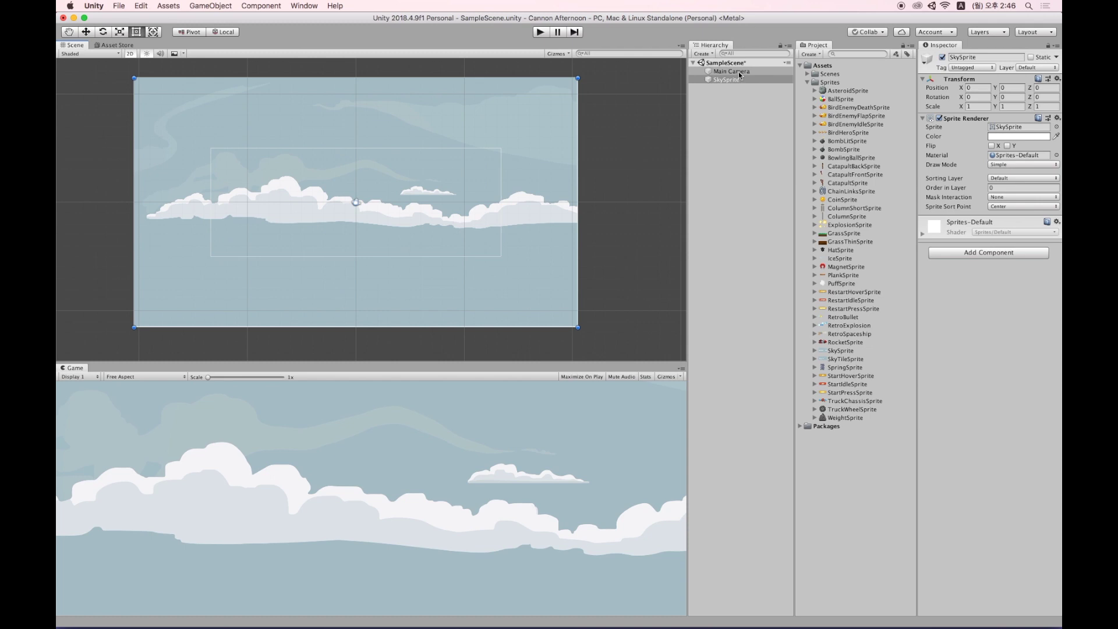
Set the Game view to 16:9 aspect and widen the Hierarchy to fill most of the window.
{"action": "left_click", "coordinate": [738, 72]}
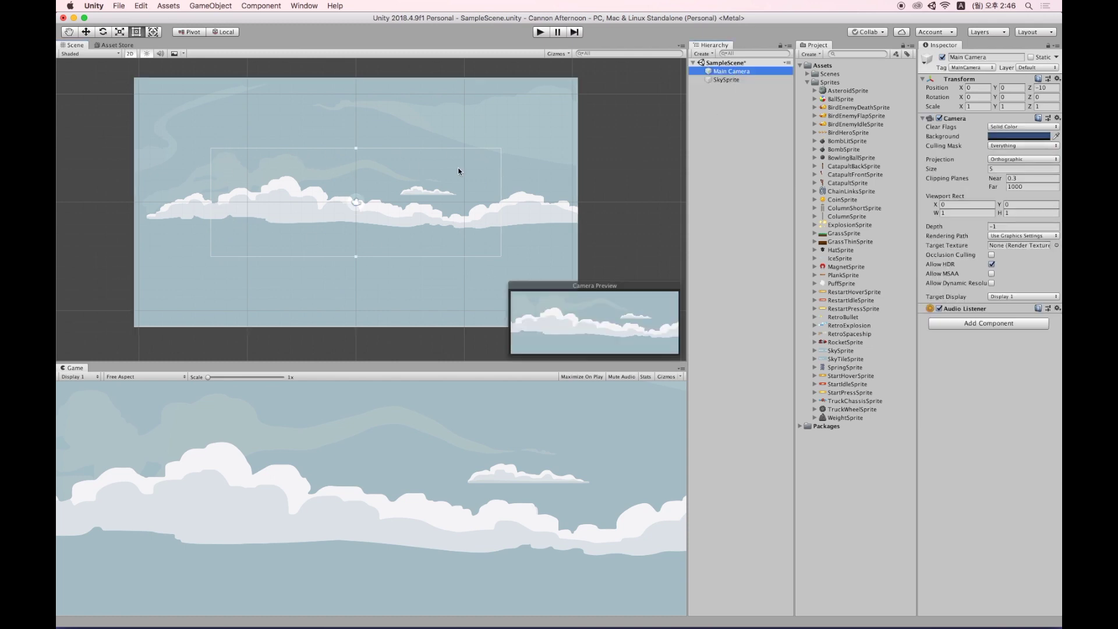
{"action": "left_click_drag", "start_coordinate": [685, 171], "coordinate": [688, 211]}
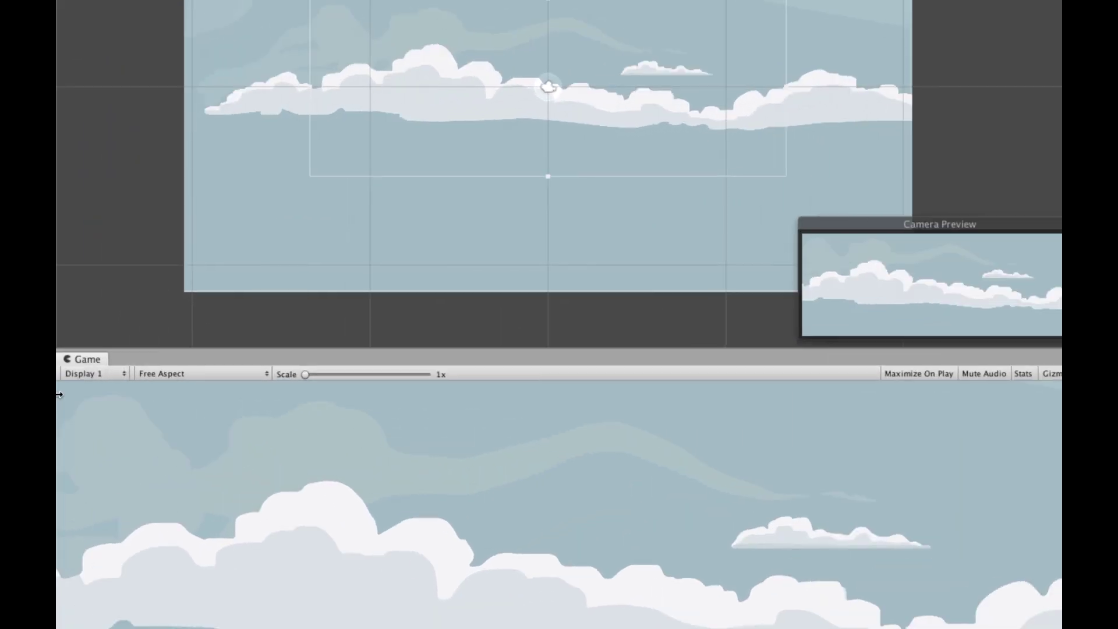
{"action": "left_click", "coordinate": [185, 373]}
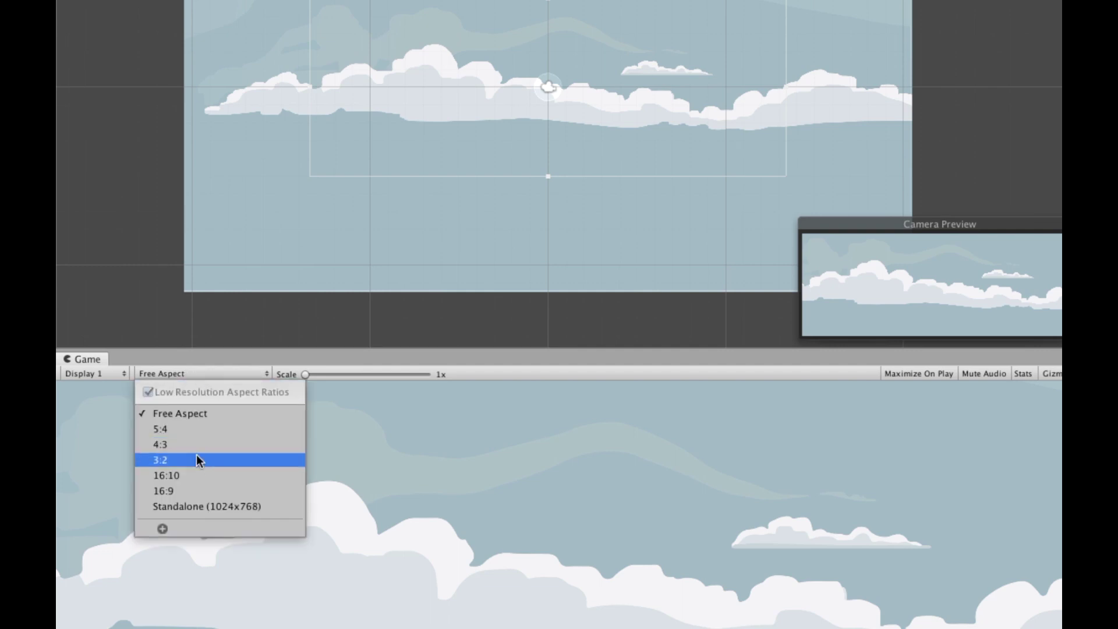
{"action": "left_click", "coordinate": [184, 491]}
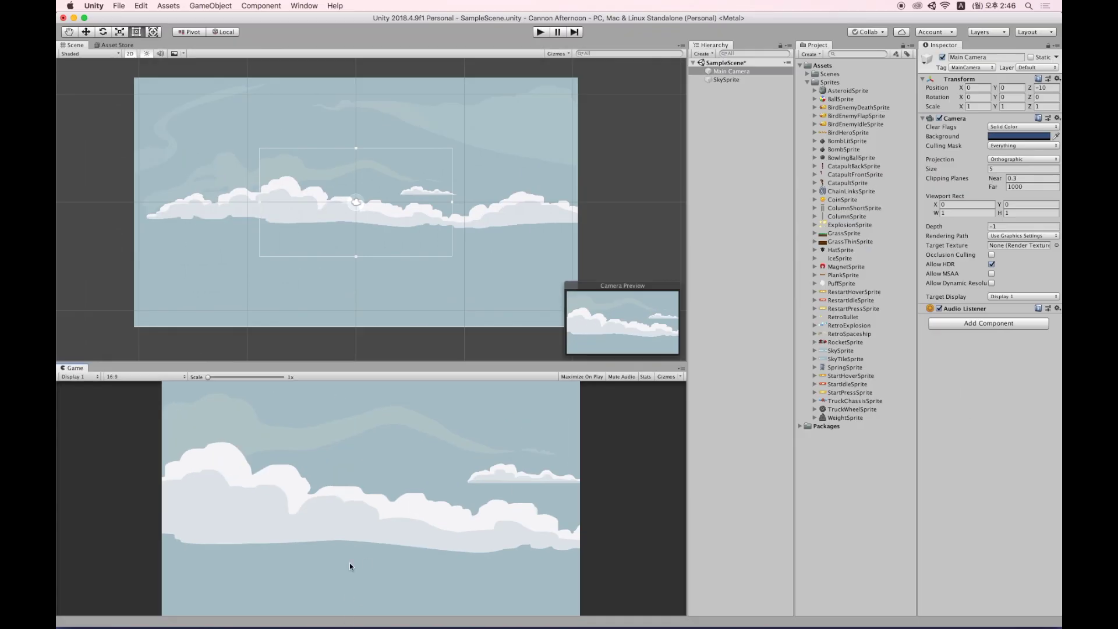
{"action": "left_click_drag", "start_coordinate": [686, 361], "coordinate": [324, 358]}
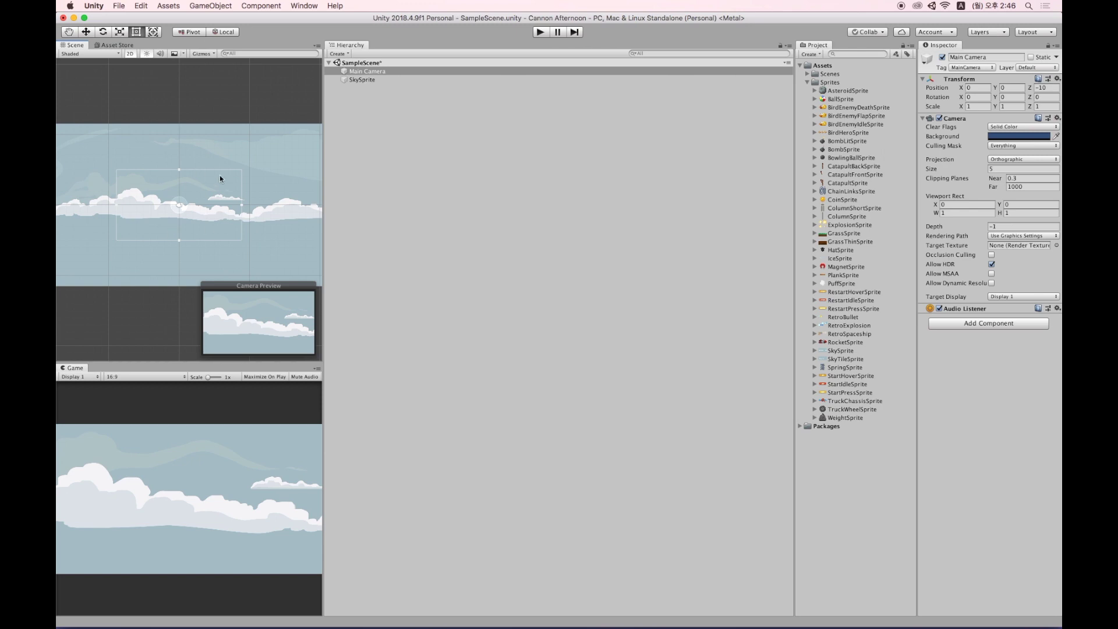
Widen the scene and game views again and set the Main Camera's orthographic size to 11.1.
{"action": "left_click_drag", "start_coordinate": [323, 271], "coordinate": [724, 92]}
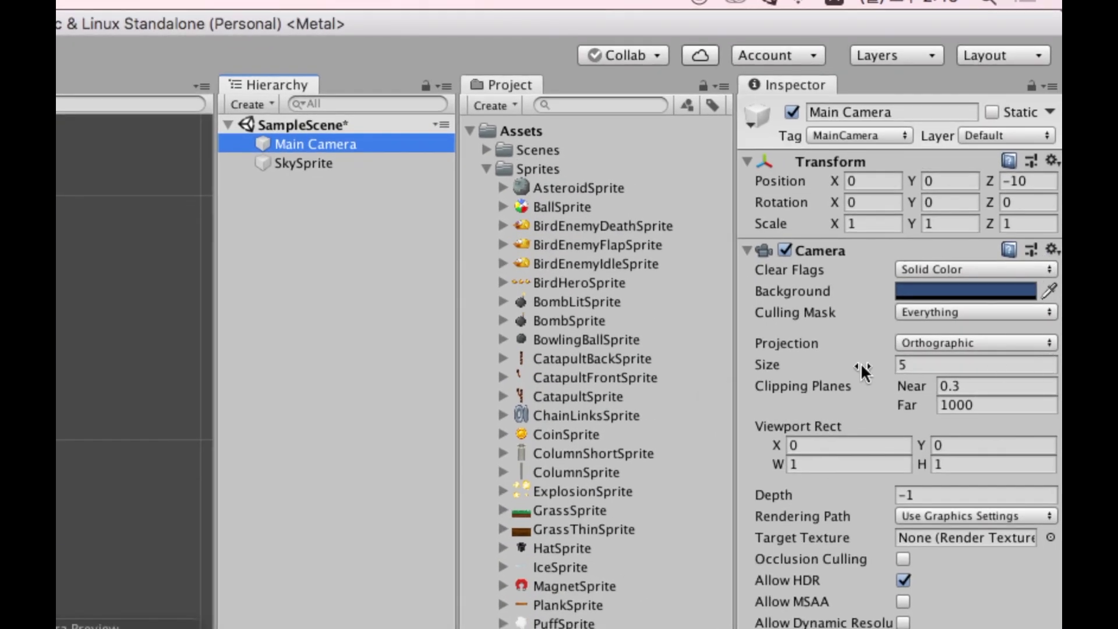
{"action": "left_click_drag", "start_coordinate": [862, 370], "coordinate": [949, 282]}
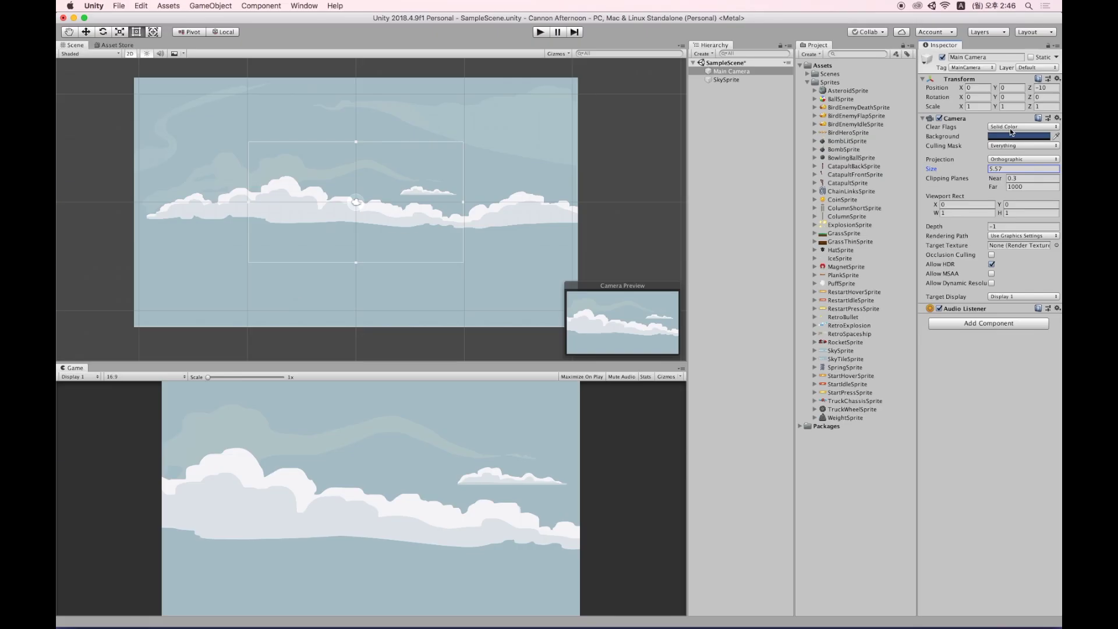
{"action": "left_click_drag", "start_coordinate": [994, 166], "coordinate": [1024, 168]}
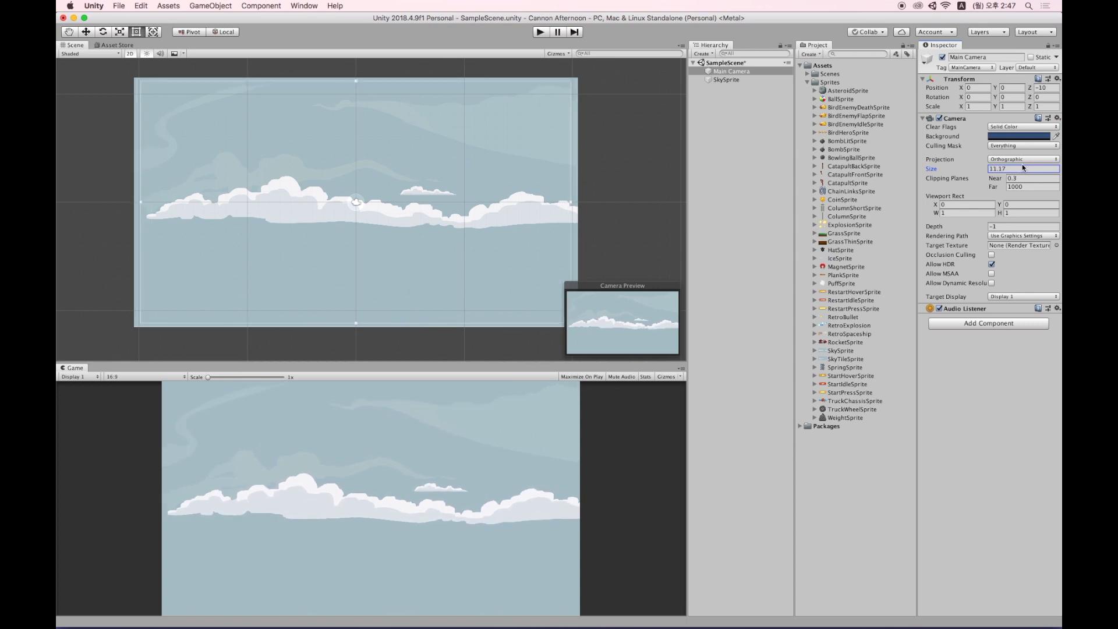
{"action": "left_click_drag", "start_coordinate": [981, 171], "coordinate": [976, 170]}
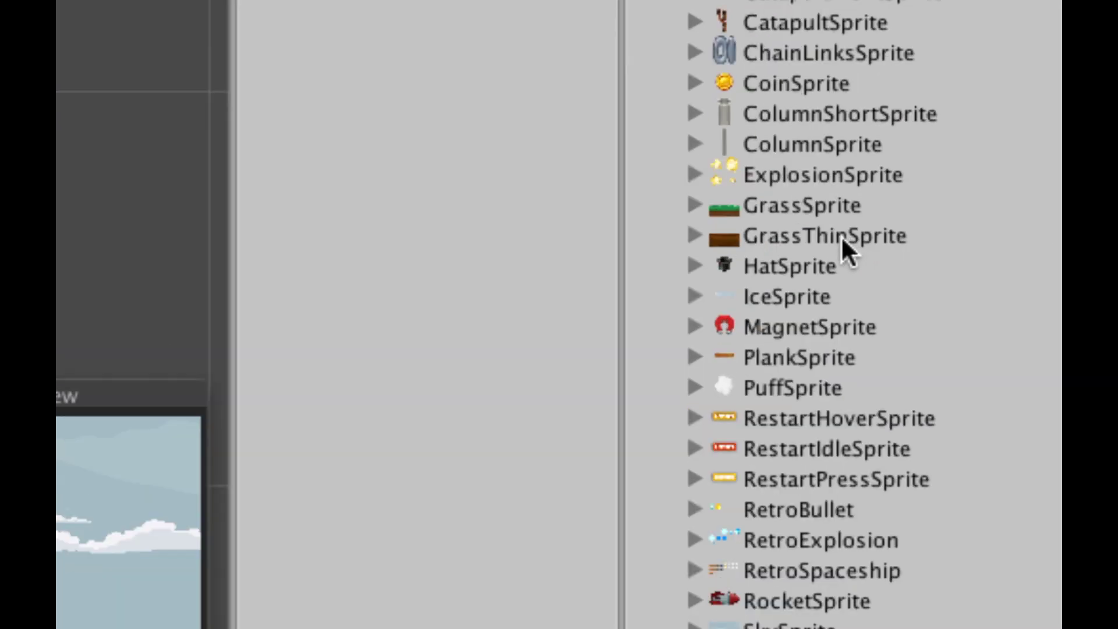
{"action": "left_click", "coordinate": [841, 235]}
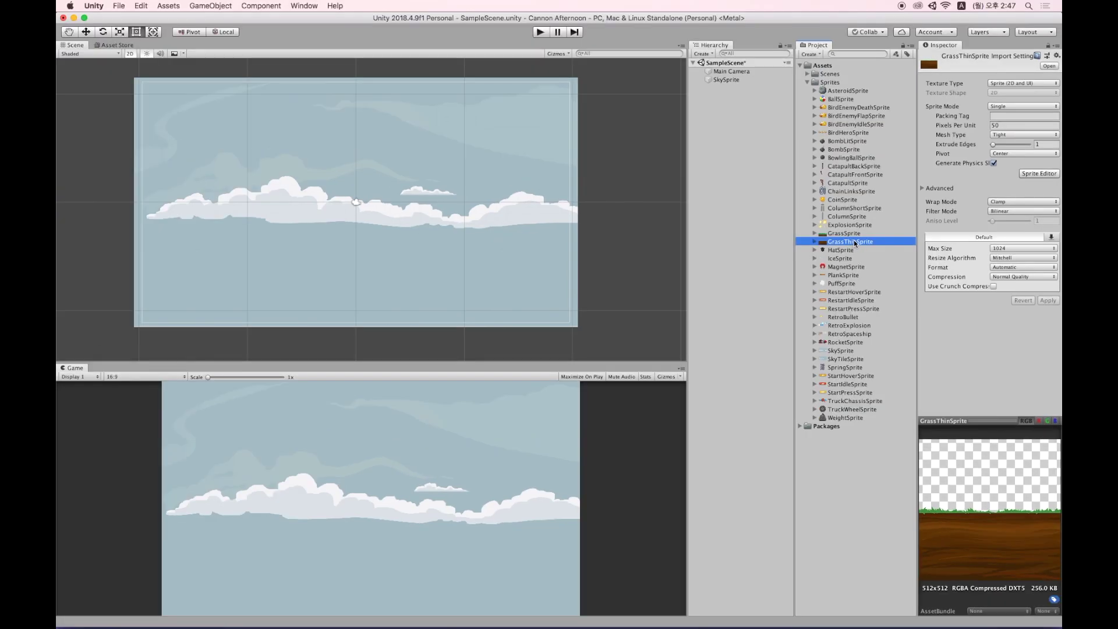
Add GrassThinSprite from the Project panel to the scene.
{"action": "left_click_drag", "start_coordinate": [857, 240], "coordinate": [724, 222]}
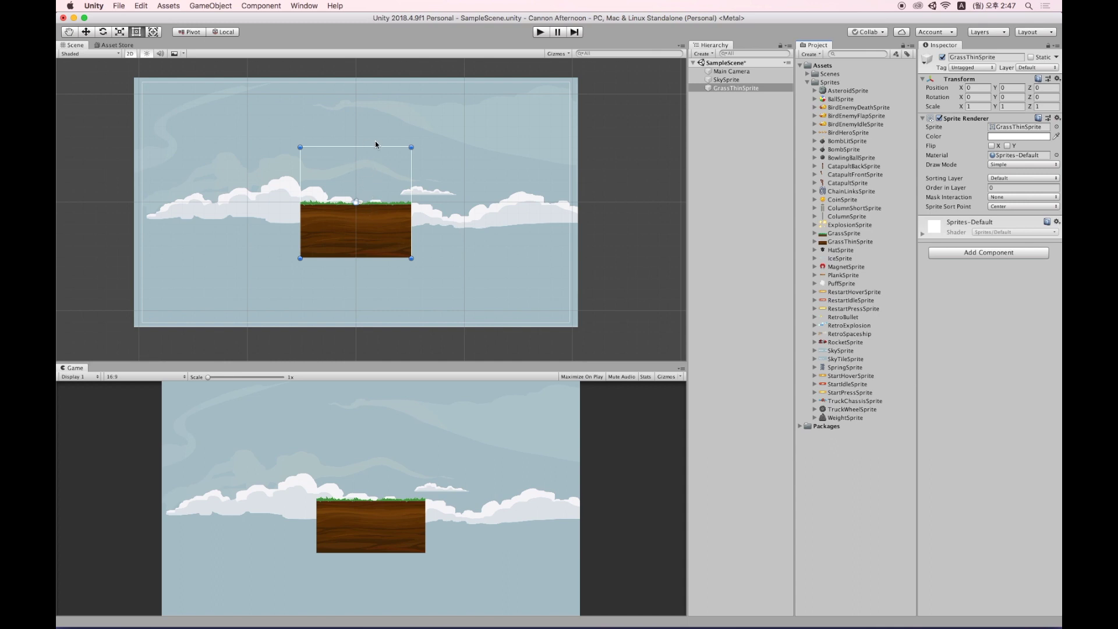
{"action": "scroll", "coordinate": [343, 166], "scroll_direction": "down", "scroll_amount": 2}
{"action": "scroll", "coordinate": [344, 164], "scroll_direction": "up", "scroll_amount": 3}
{"action": "scroll", "coordinate": [343, 165], "scroll_direction": "down", "scroll_amount": 3}
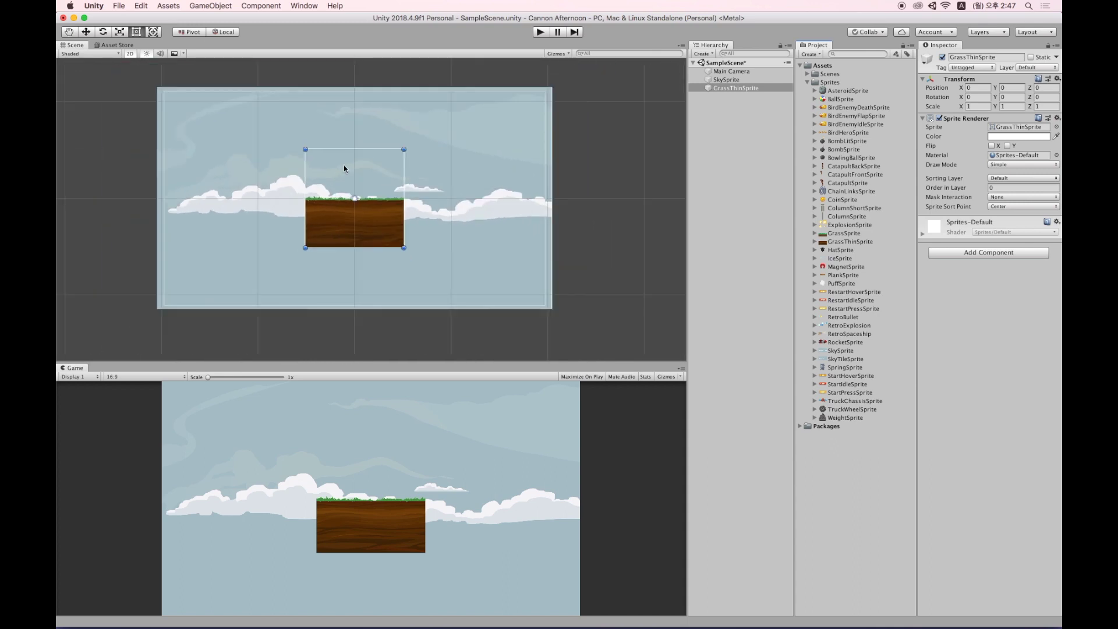
Switch the scene view to 3D and orbit to compare the sky, camera and grass depths.
{"action": "left_click", "coordinate": [131, 54]}
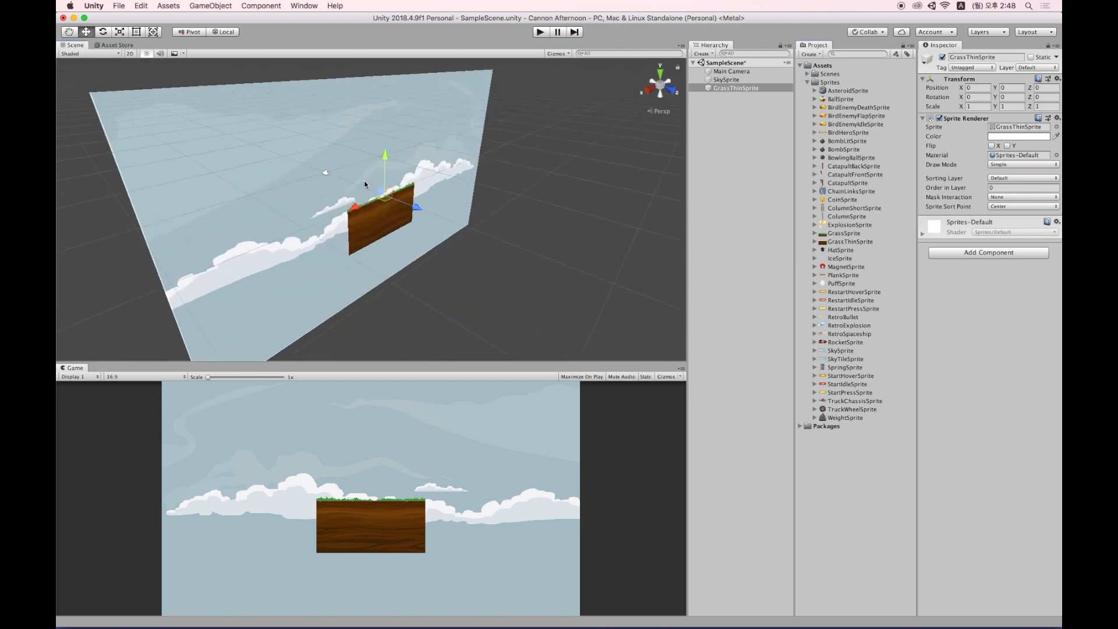
{"action": "left_click_drag", "start_coordinate": [341, 256], "coordinate": [383, 231], "text": "alt"}
{"action": "left_click", "coordinate": [725, 79]}
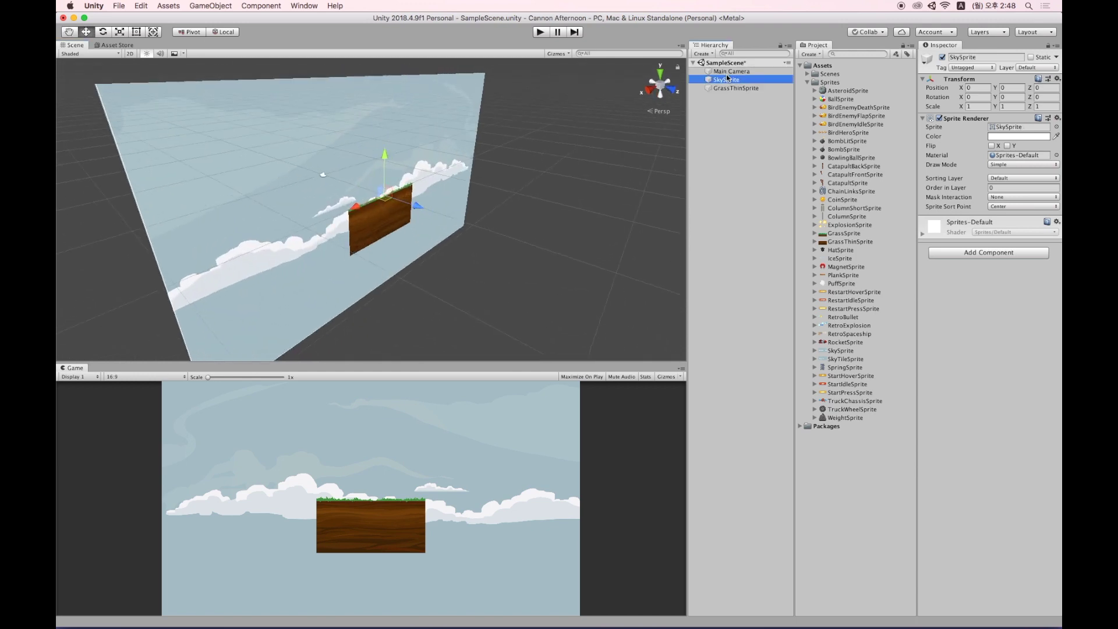
{"action": "left_click", "coordinate": [727, 72]}
{"action": "left_click_drag", "start_coordinate": [335, 156], "coordinate": [554, 180], "text": "alt"}
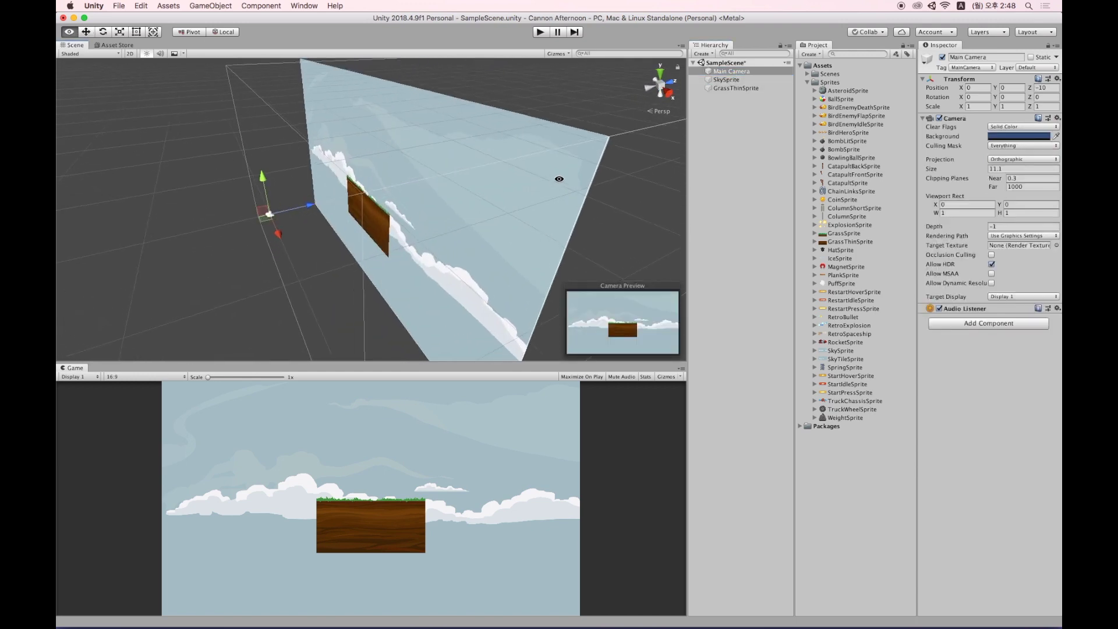
Set GrassThinSprite's Position Z to 0 and return the scene view to 2D.
{"action": "left_click", "coordinate": [728, 88]}
{"action": "left_click_drag", "start_coordinate": [410, 184], "coordinate": [381, 183]}
{"action": "left_click", "coordinate": [1045, 88]}
{"action": "type", "text": "0"}
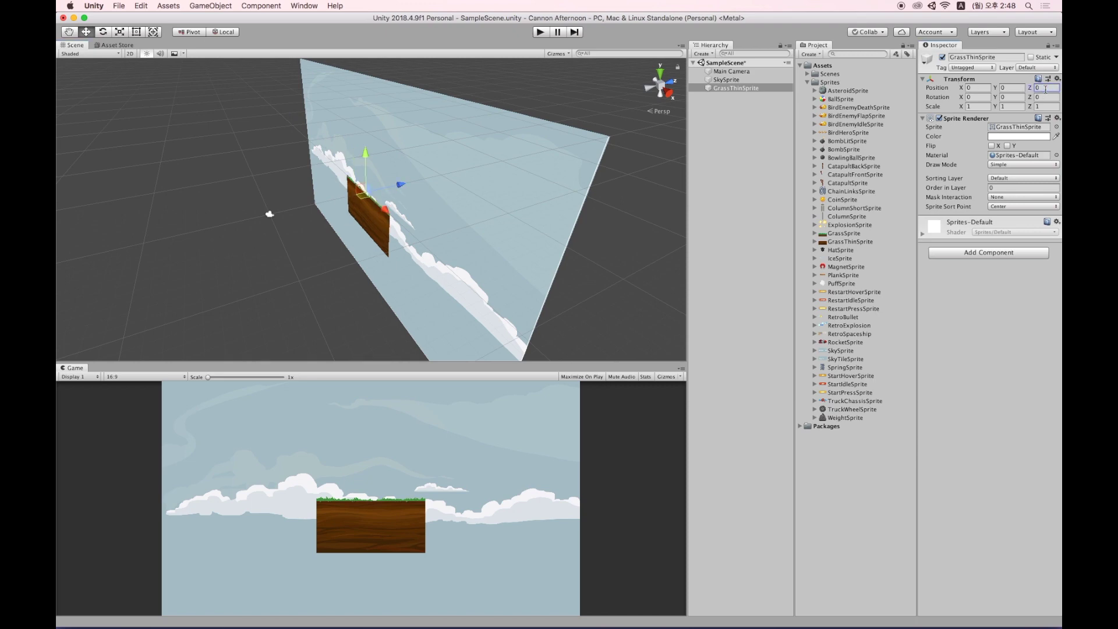
{"action": "left_click", "coordinate": [130, 54]}
{"action": "key", "text": "t"}
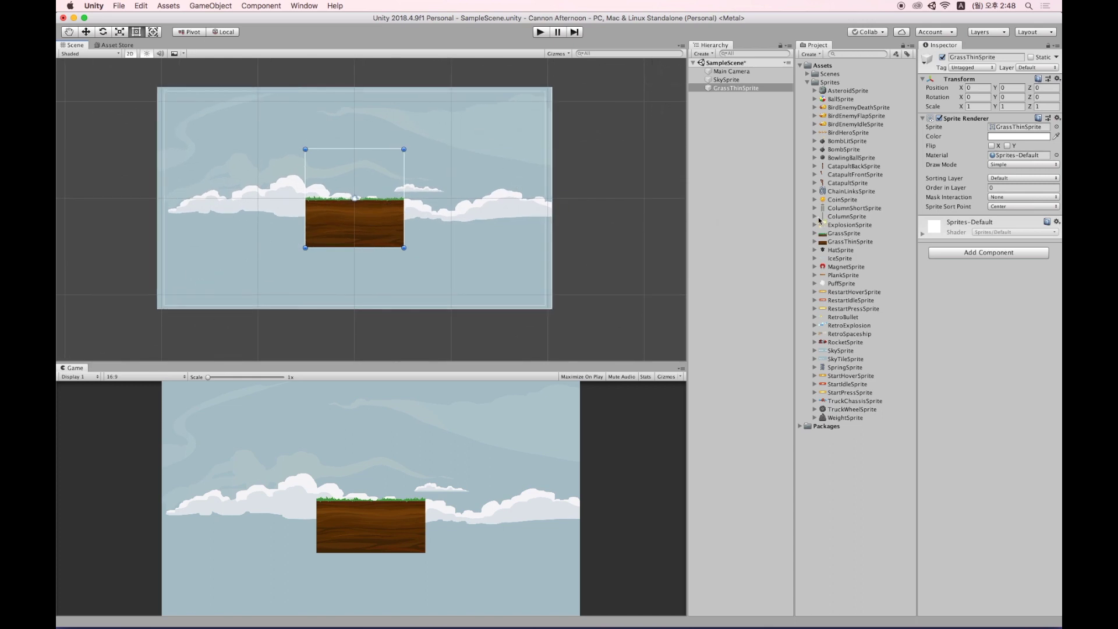
{"action": "left_click", "coordinate": [758, 80]}
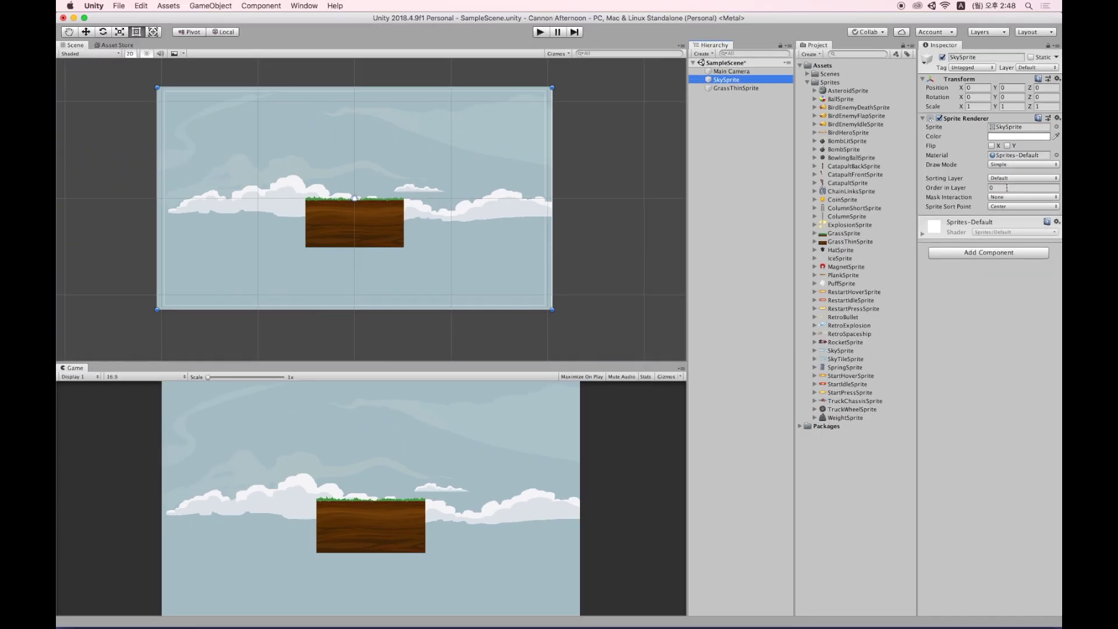
{"action": "left_click", "coordinate": [1006, 187]}
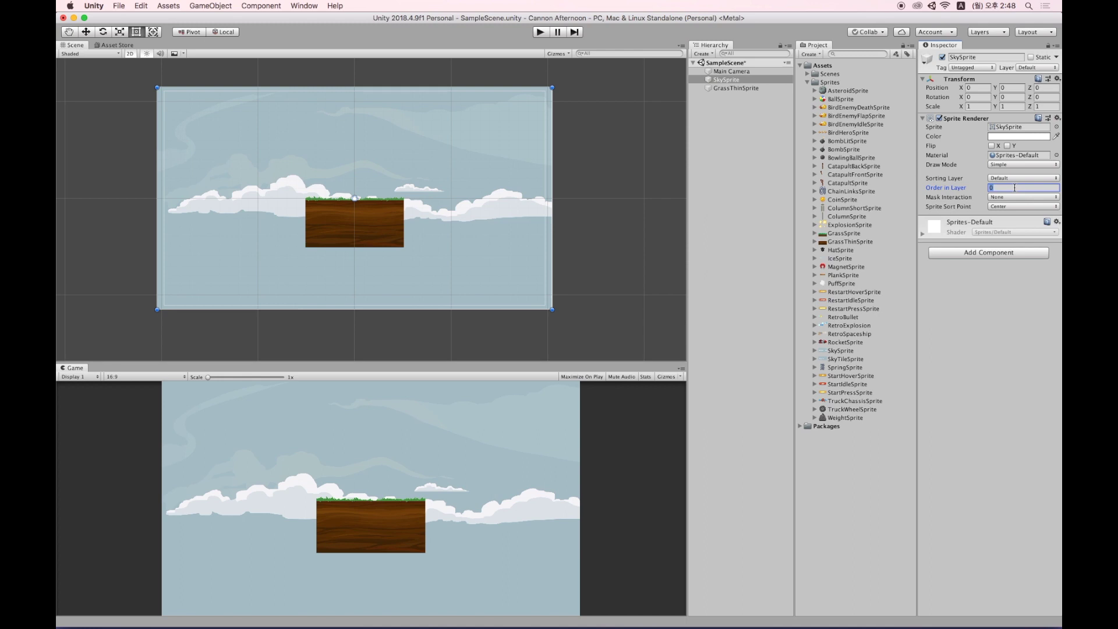
{"action": "type", "text": "1"}
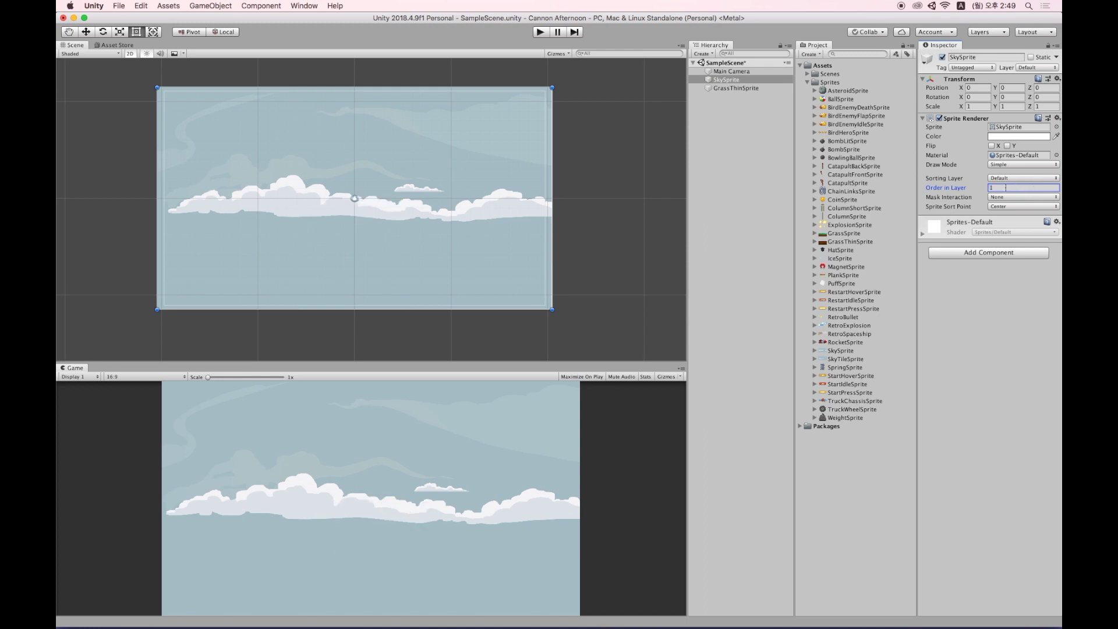
{"action": "left_click", "coordinate": [740, 88]}
{"action": "left_click", "coordinate": [1016, 187]}
{"action": "type", "text": "2"}
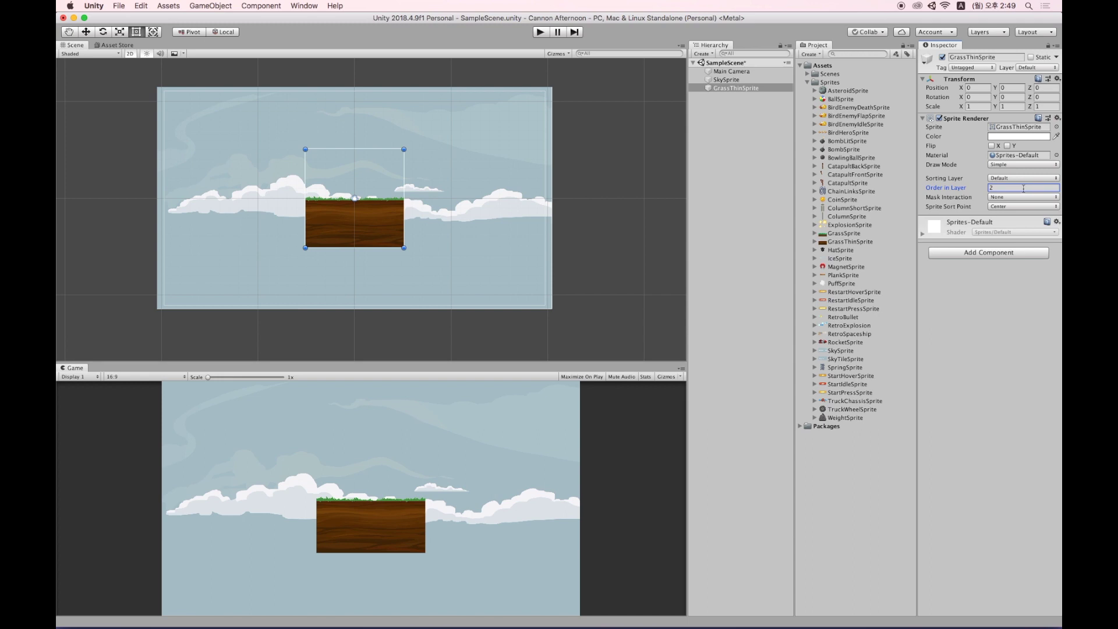
{"action": "key", "text": "BackSpace"}
{"action": "type", "text": "0"}
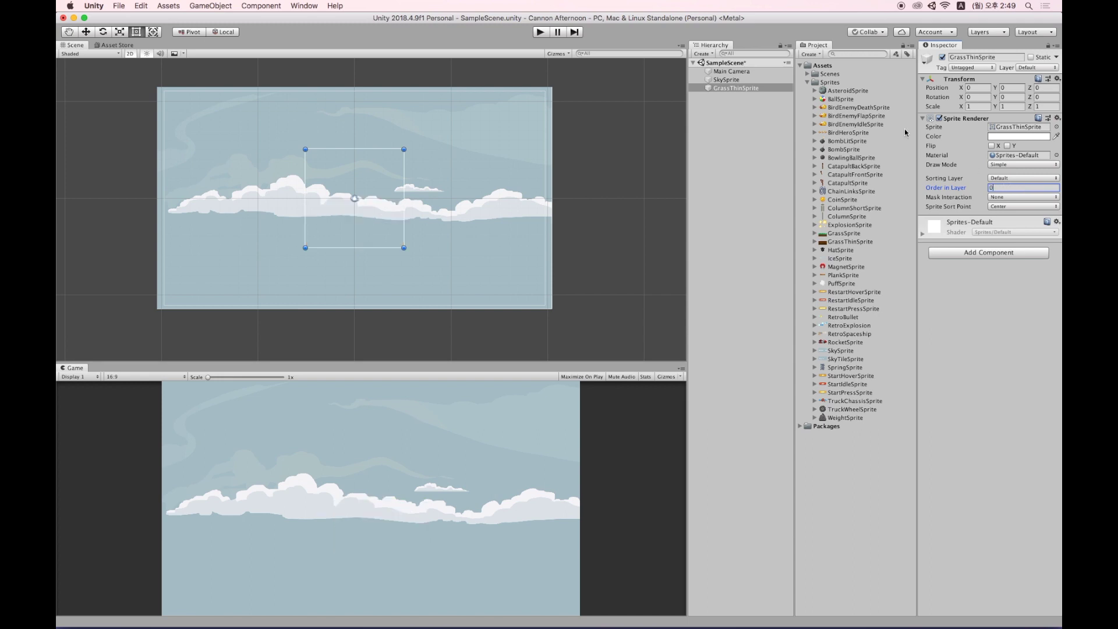
{"action": "left_click", "coordinate": [726, 79]}
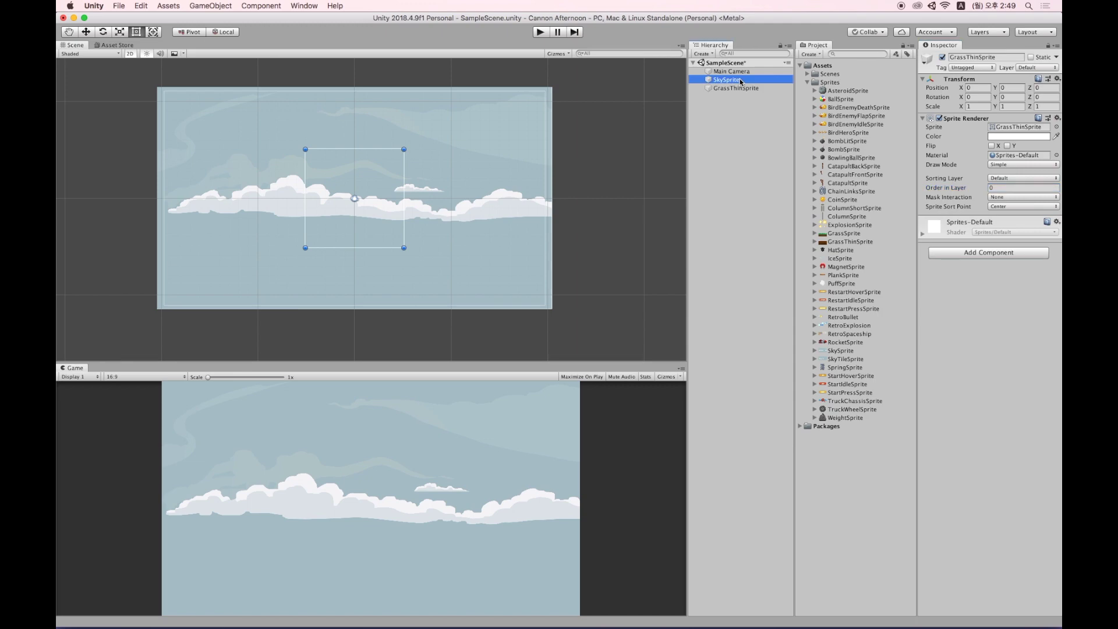
{"action": "left_click", "coordinate": [1006, 189]}
{"action": "type", "text": "0"}
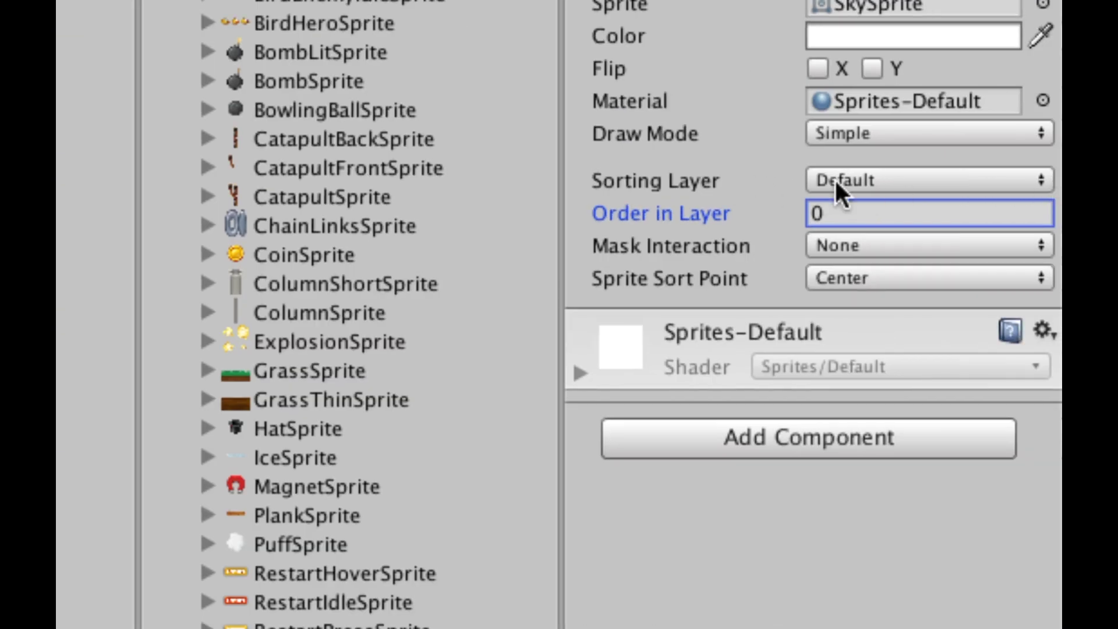
Open the Sorting Layers settings and add three new sorting layers.
{"action": "left_click", "coordinate": [836, 182]}
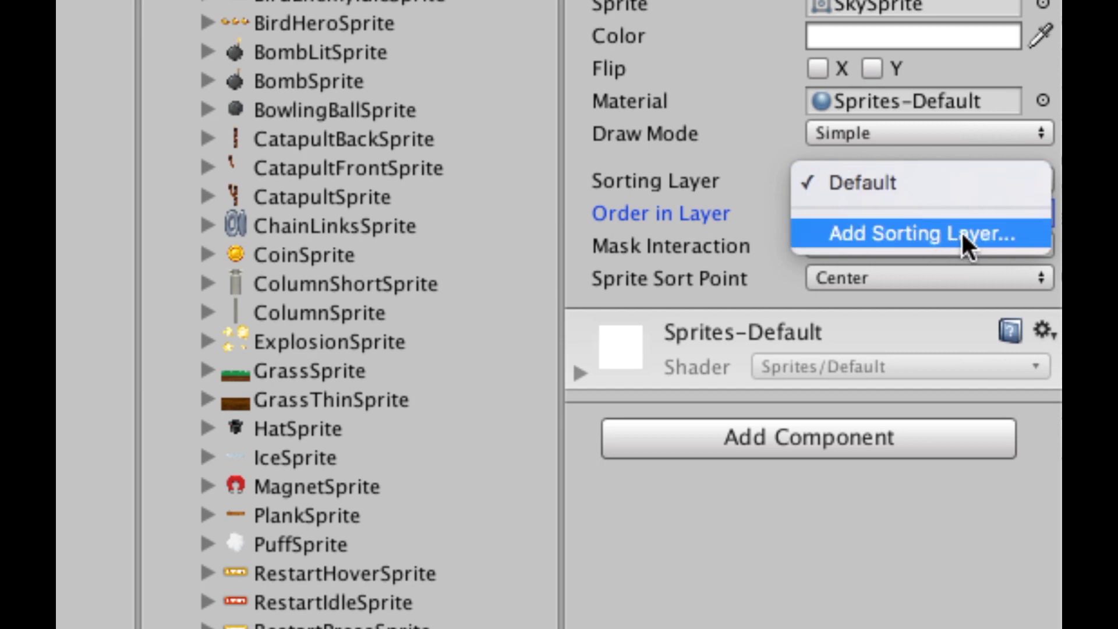
{"action": "left_click", "coordinate": [1022, 233]}
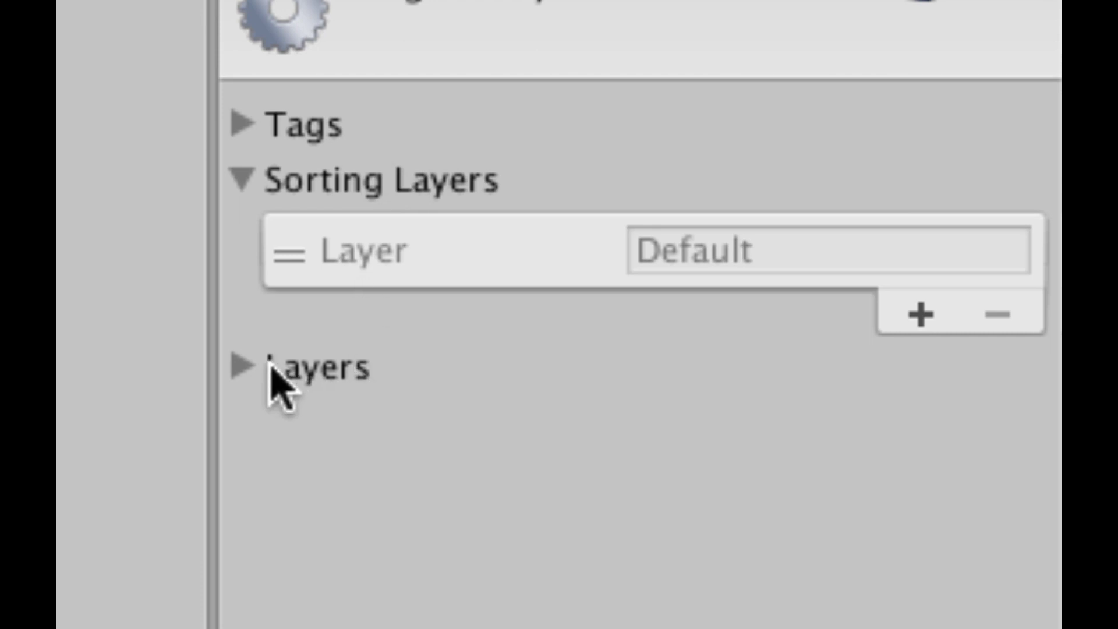
{"action": "left_click", "coordinate": [247, 366]}
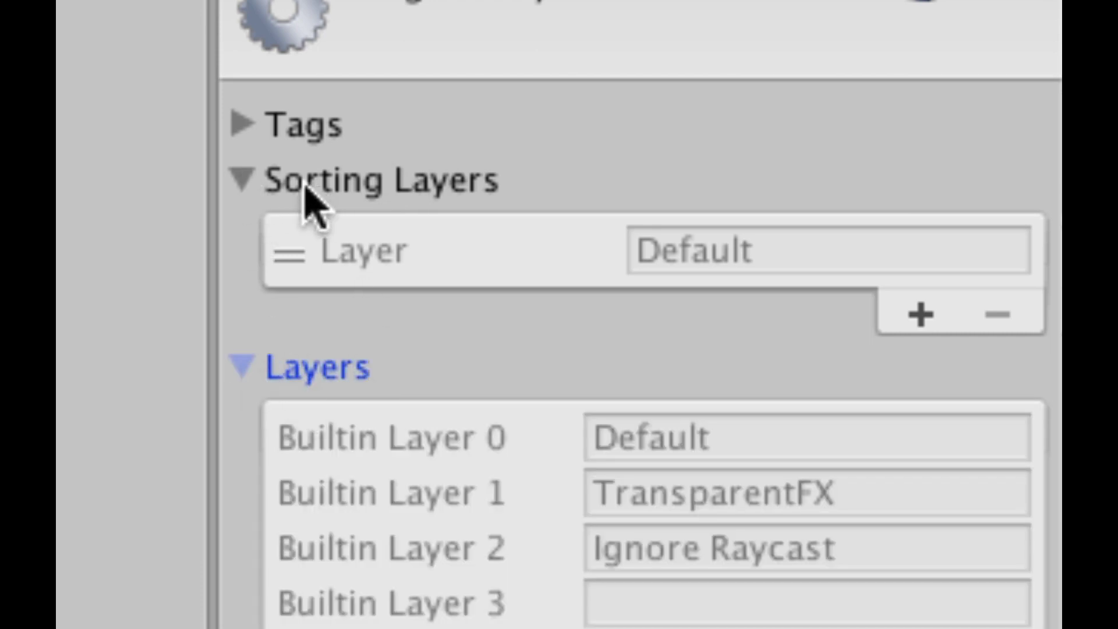
{"action": "left_click", "coordinate": [385, 184]}
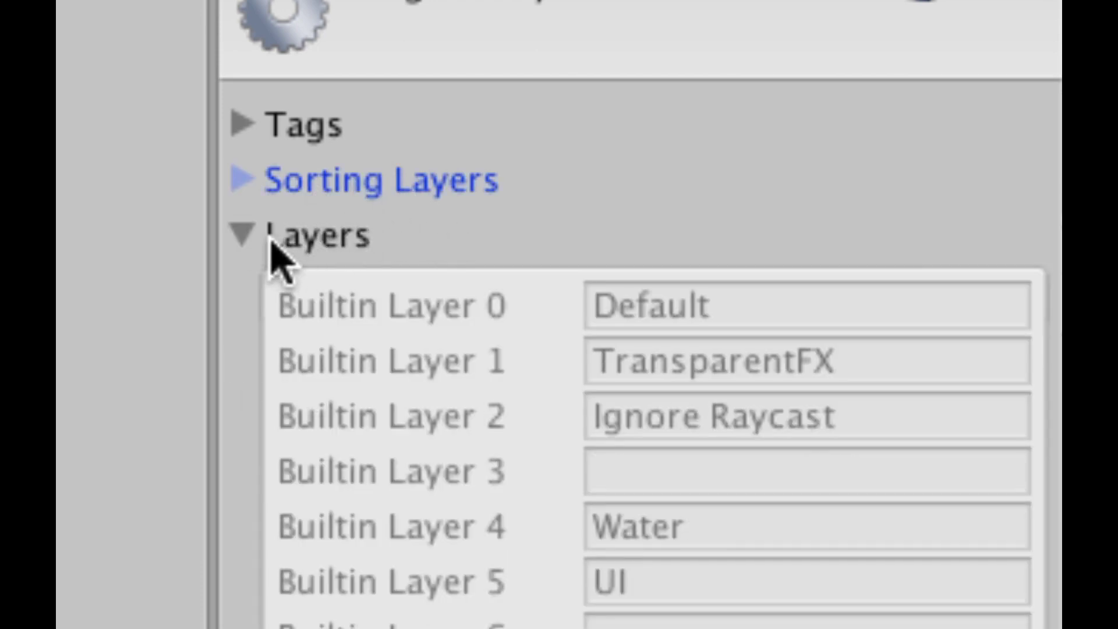
{"action": "left_click", "coordinate": [250, 239]}
{"action": "left_click", "coordinate": [285, 192]}
{"action": "left_click", "coordinate": [285, 192]}
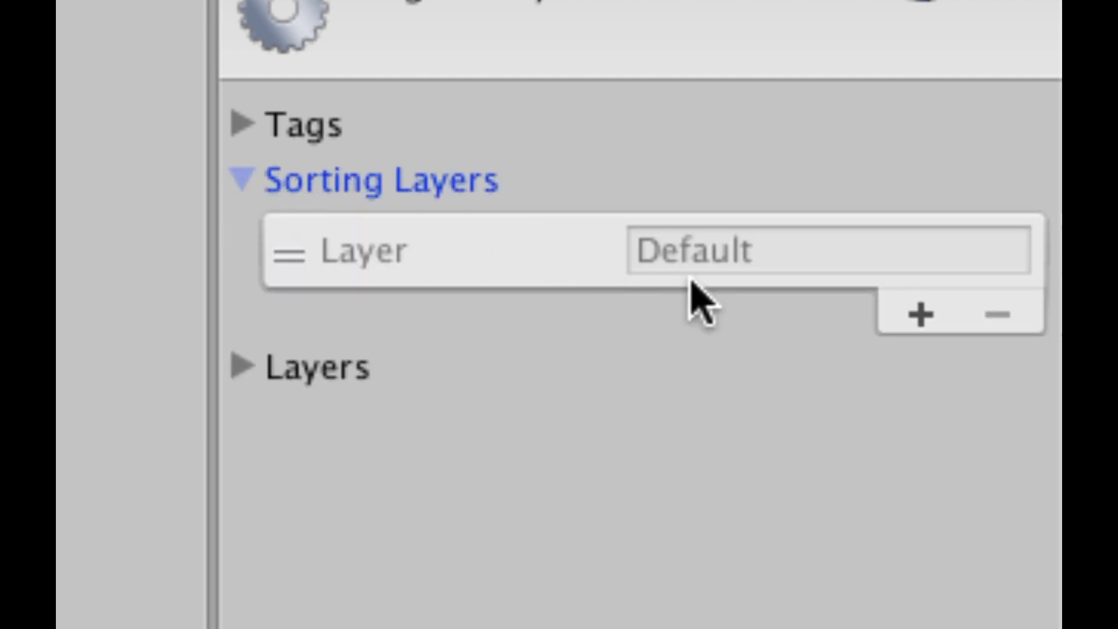
{"action": "left_click", "coordinate": [926, 315]}
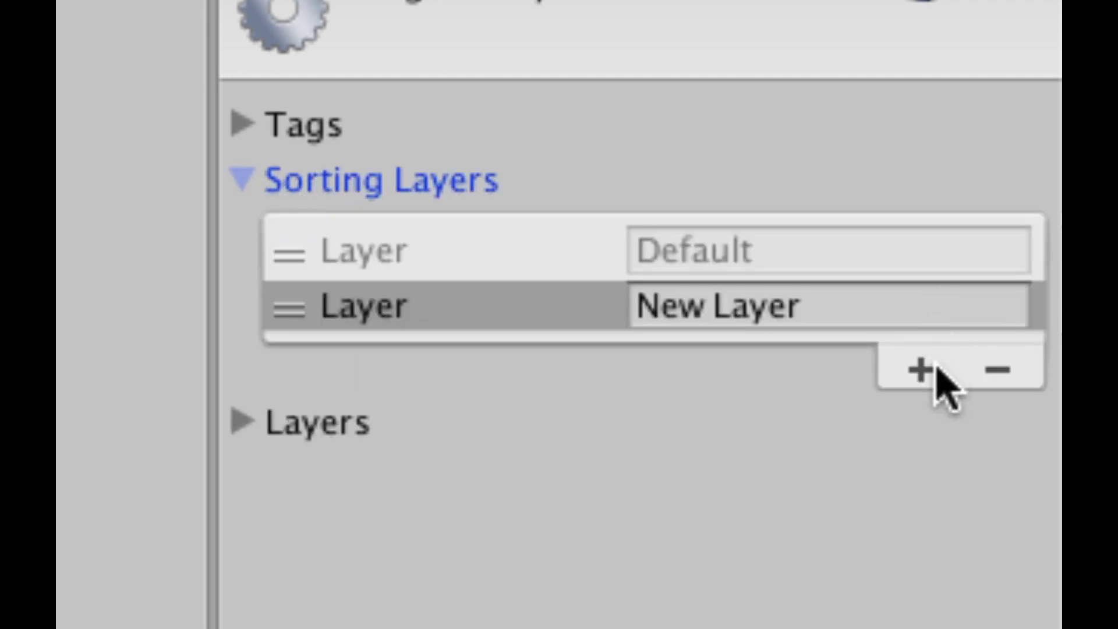
{"action": "left_click", "coordinate": [926, 370]}
{"action": "left_click", "coordinate": [924, 425]}
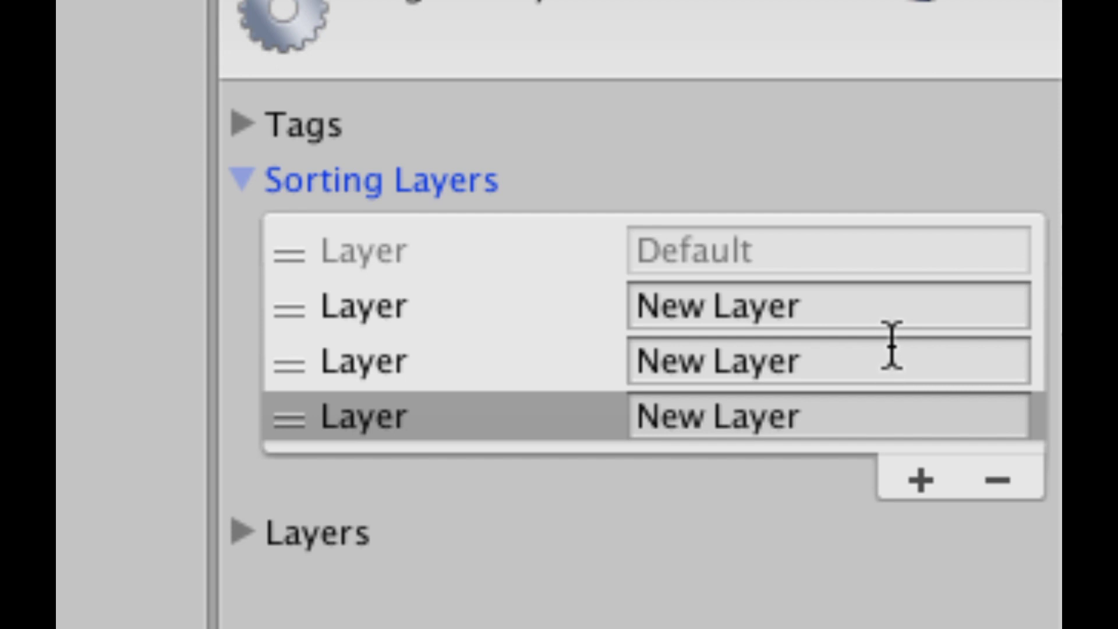
Name the new sorting layers background, midground and foreground.
{"action": "left_click", "coordinate": [882, 318]}
{"action": "type", "text": "ba"}
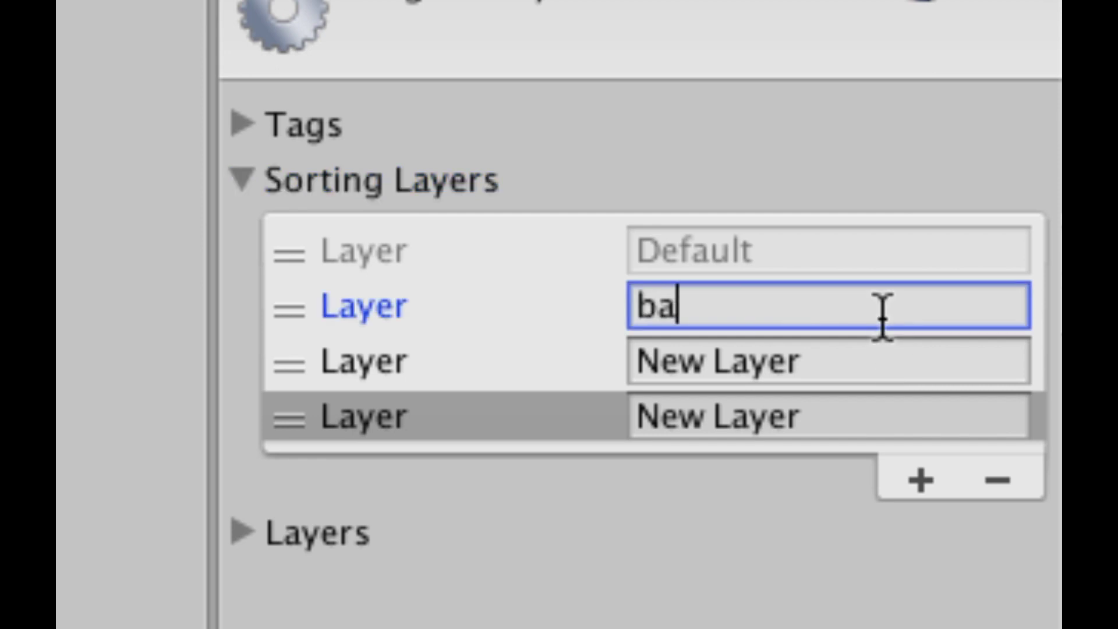
{"action": "type", "text": "ck"}
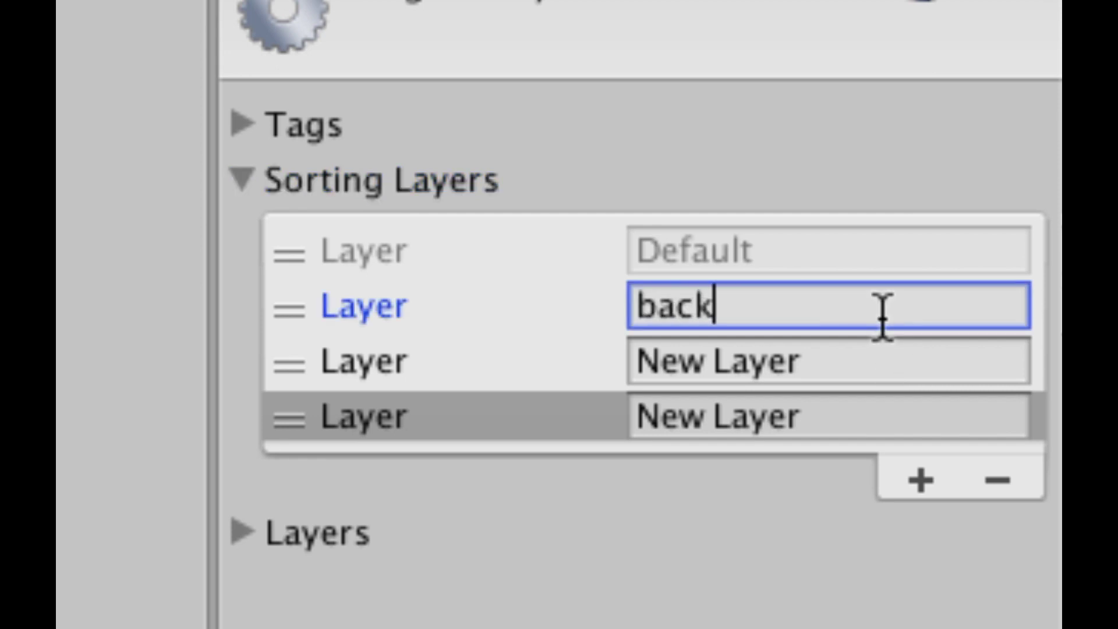
{"action": "type", "text": "ground"}
{"action": "key", "text": "Tab"}
{"action": "type", "text": "mo"}
{"action": "key", "text": "BackSpace"}
{"action": "type", "text": "idground"}
{"action": "key", "text": "Tab"}
{"action": "type", "text": "foreground"}
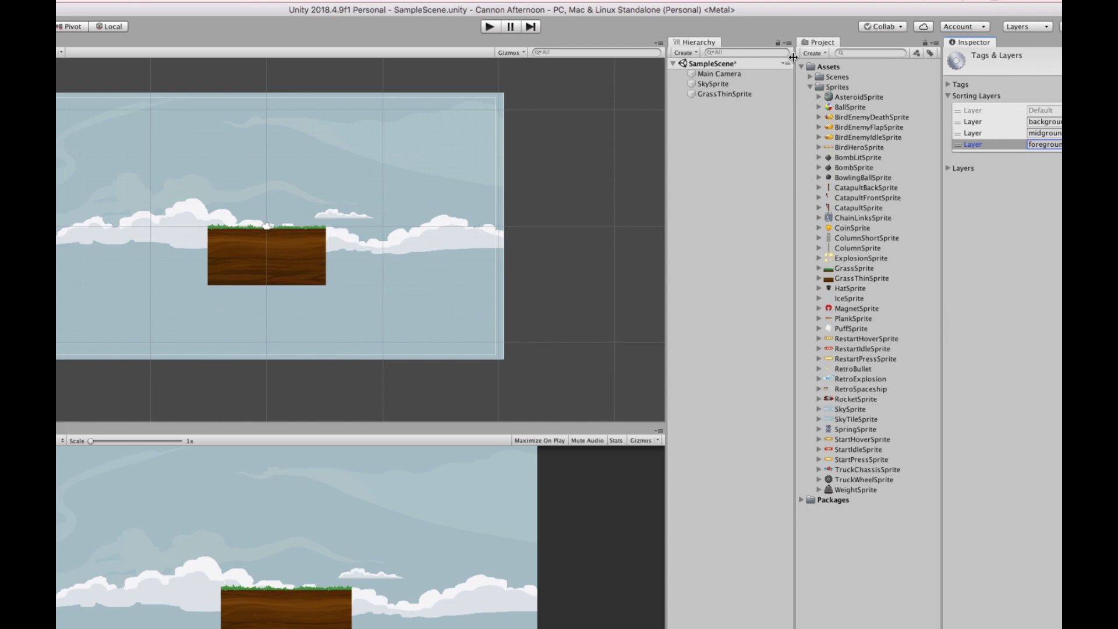
Assign SkySprite's Sprite Renderer to the background sorting layer.
{"action": "left_click", "coordinate": [726, 79]}
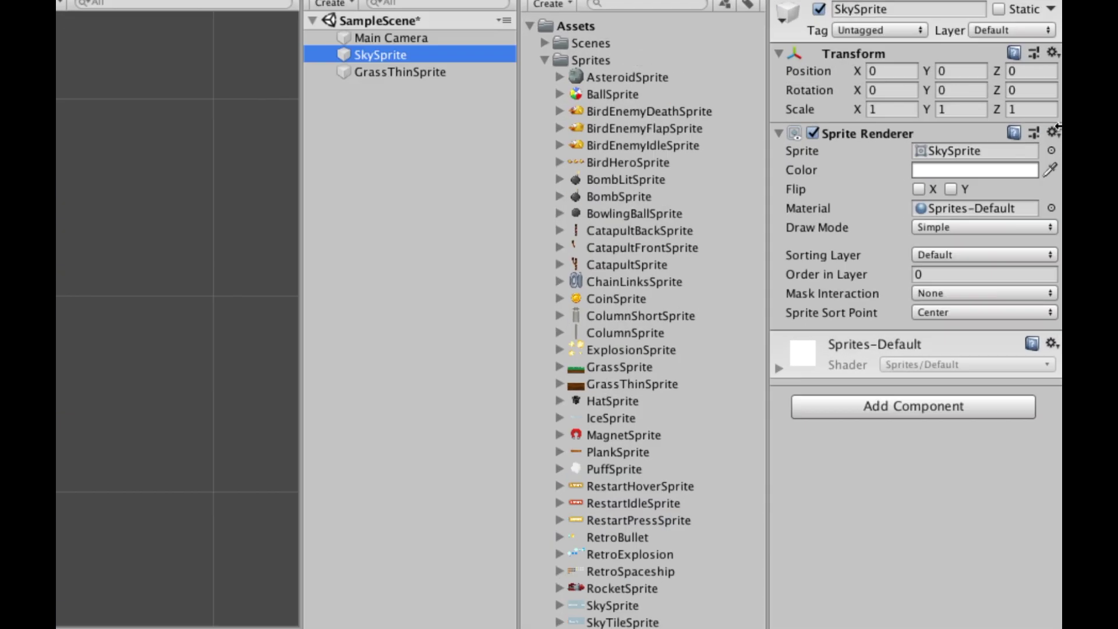
{"action": "left_click", "coordinate": [972, 256]}
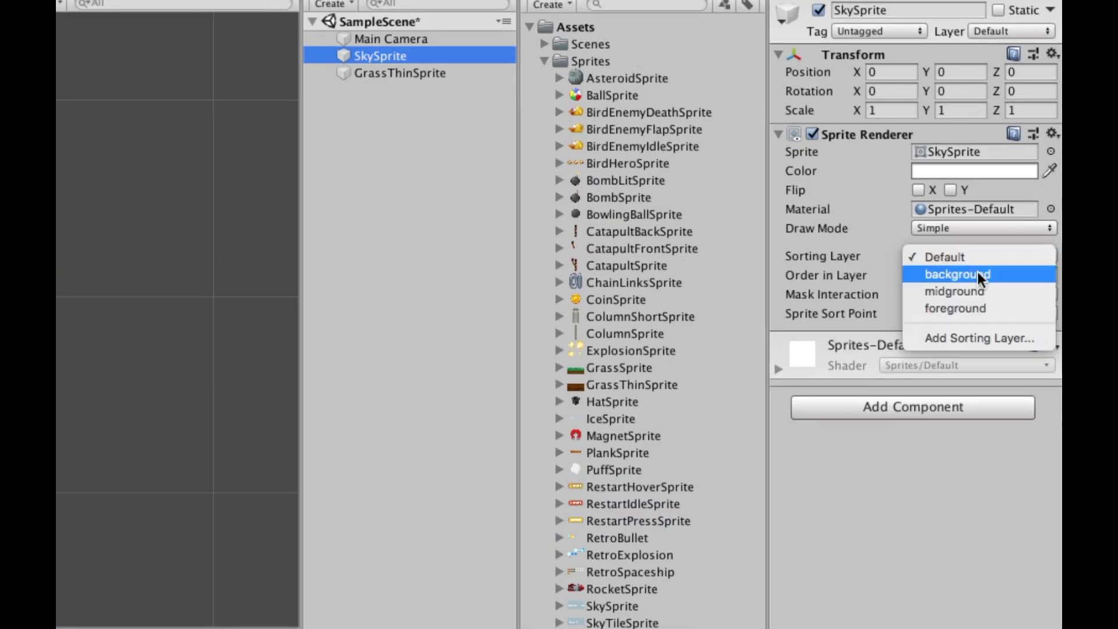
{"action": "left_click", "coordinate": [976, 273]}
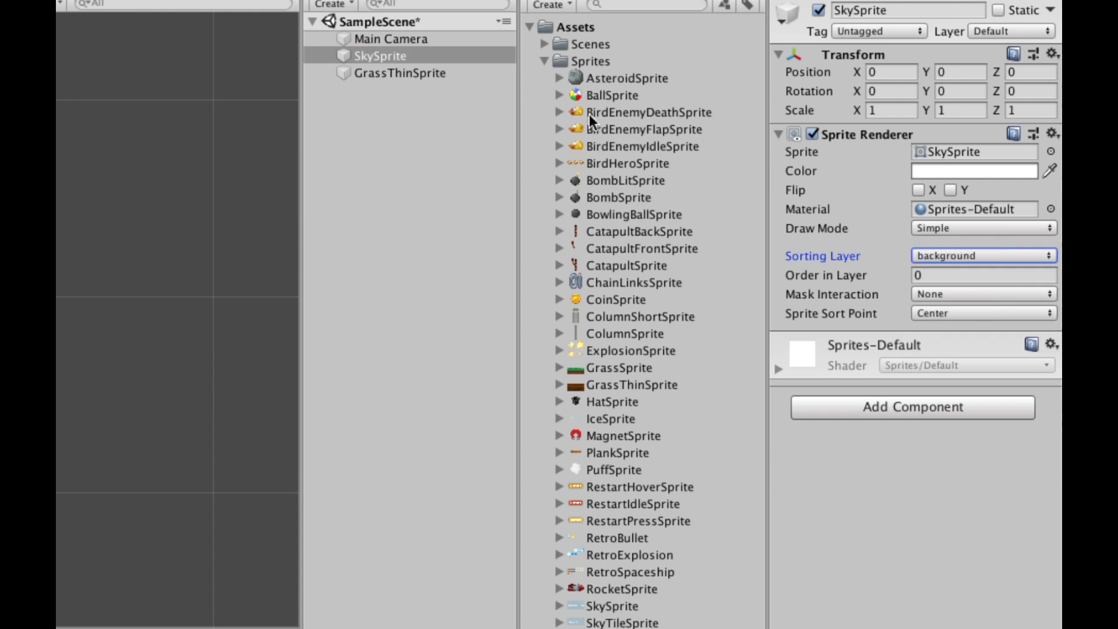
{"action": "left_click", "coordinate": [418, 71]}
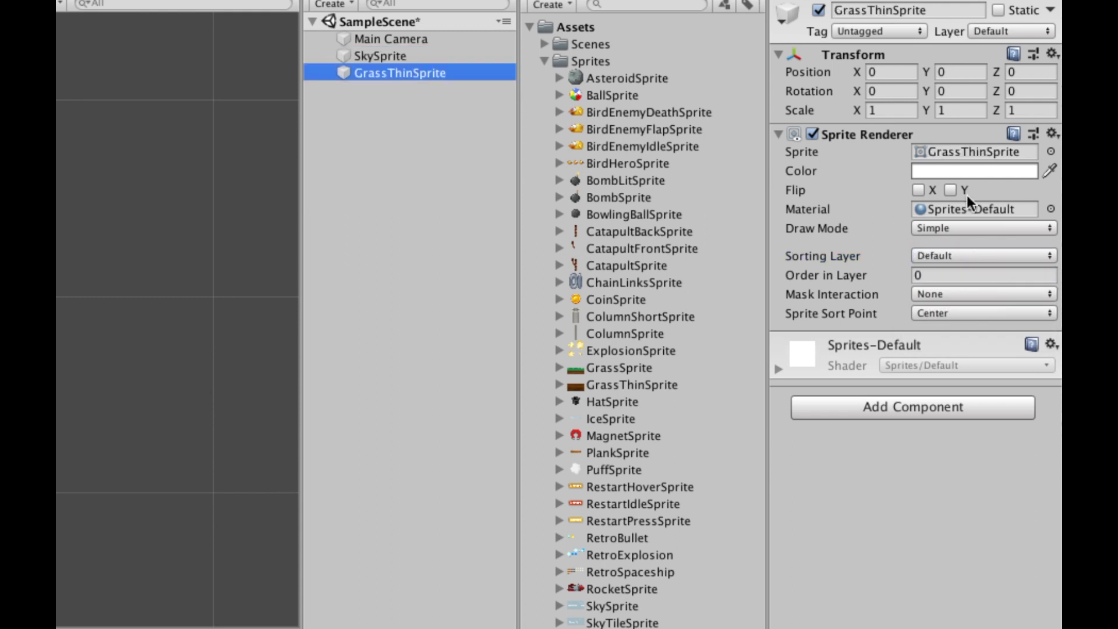
Set GrassThinSprite's Sprite Renderer Sorting Layer to foreground.
{"action": "left_click", "coordinate": [963, 254]}
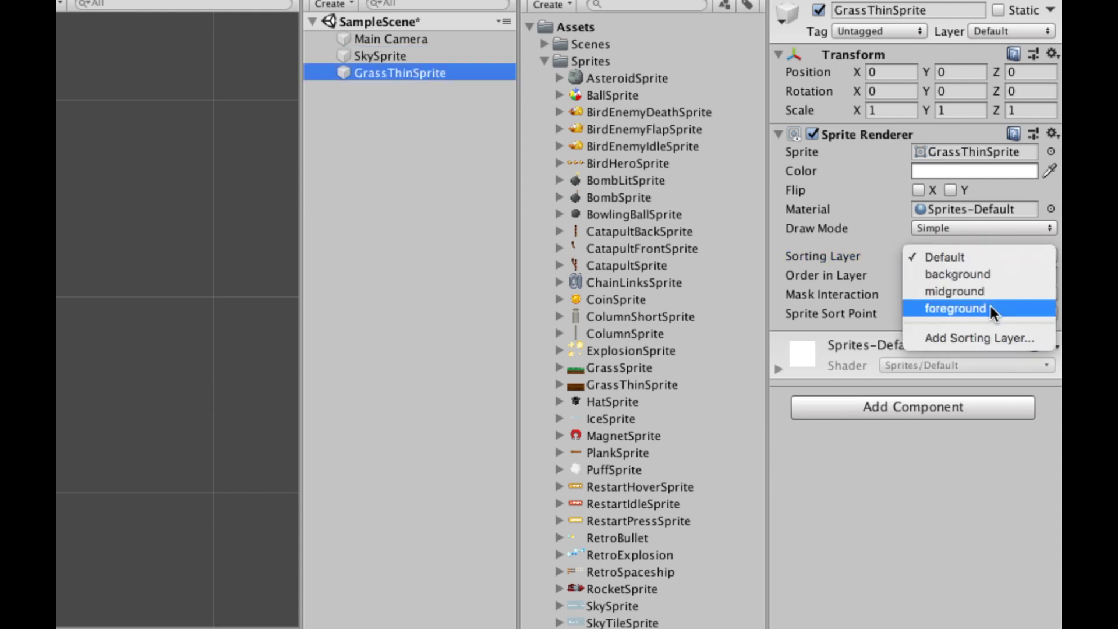
{"action": "left_click", "coordinate": [990, 307]}
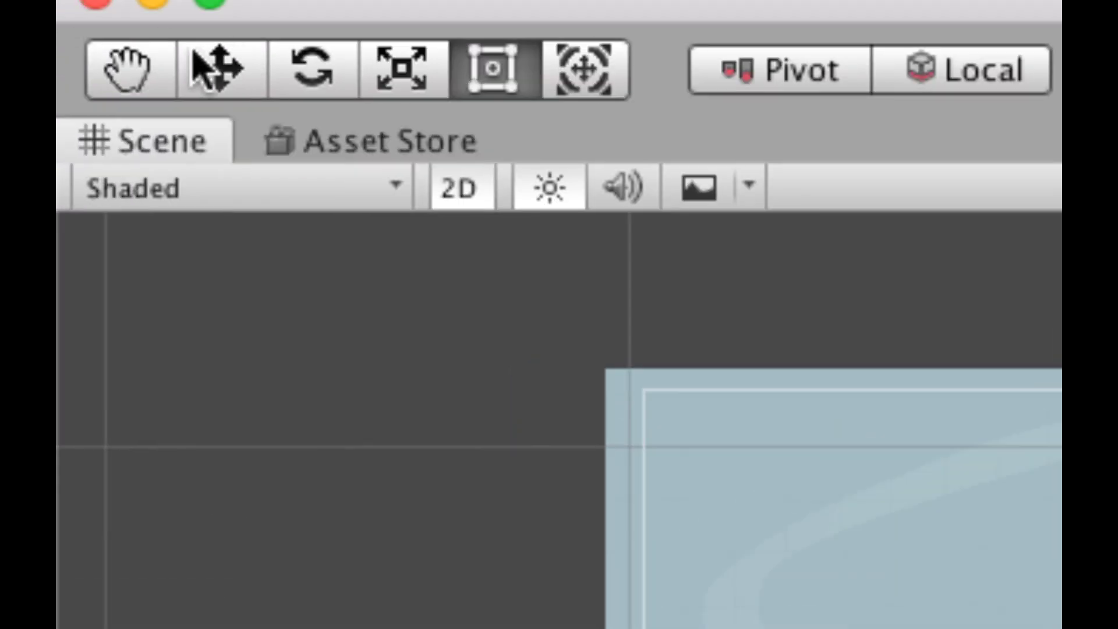
{"action": "key", "text": "q"}
{"action": "key", "text": "w"}
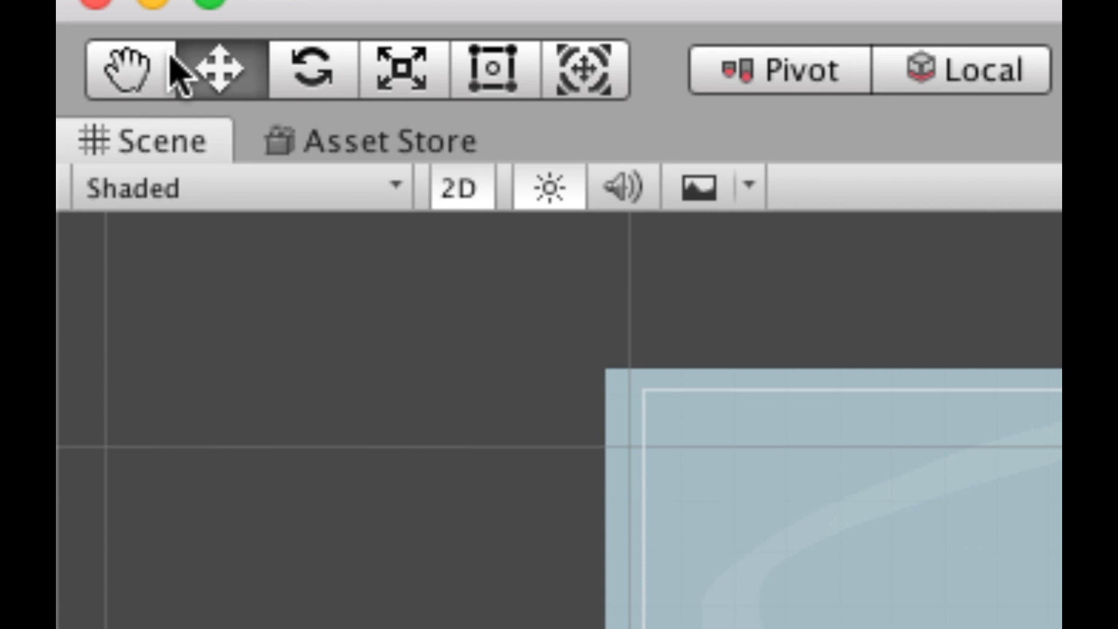
{"action": "key", "text": "e"}
{"action": "key", "text": "r"}
{"action": "key", "text": "t"}
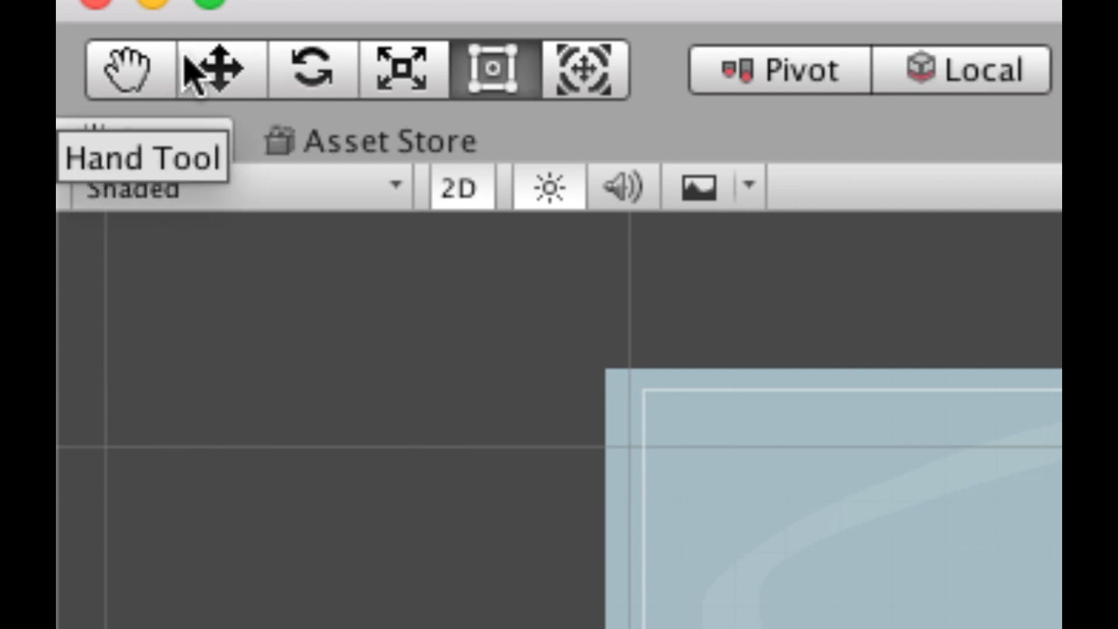
{"action": "key", "text": "y"}
{"action": "key", "text": "q"}
{"action": "key", "text": "e"}
{"action": "key", "text": "r"}
{"action": "key", "text": "t"}
{"action": "key", "text": "y"}
{"action": "key", "text": "e"}
{"action": "key", "text": "r"}
{"action": "key", "text": "t"}
{"action": "key", "text": "y"}
{"action": "key", "text": "q"}
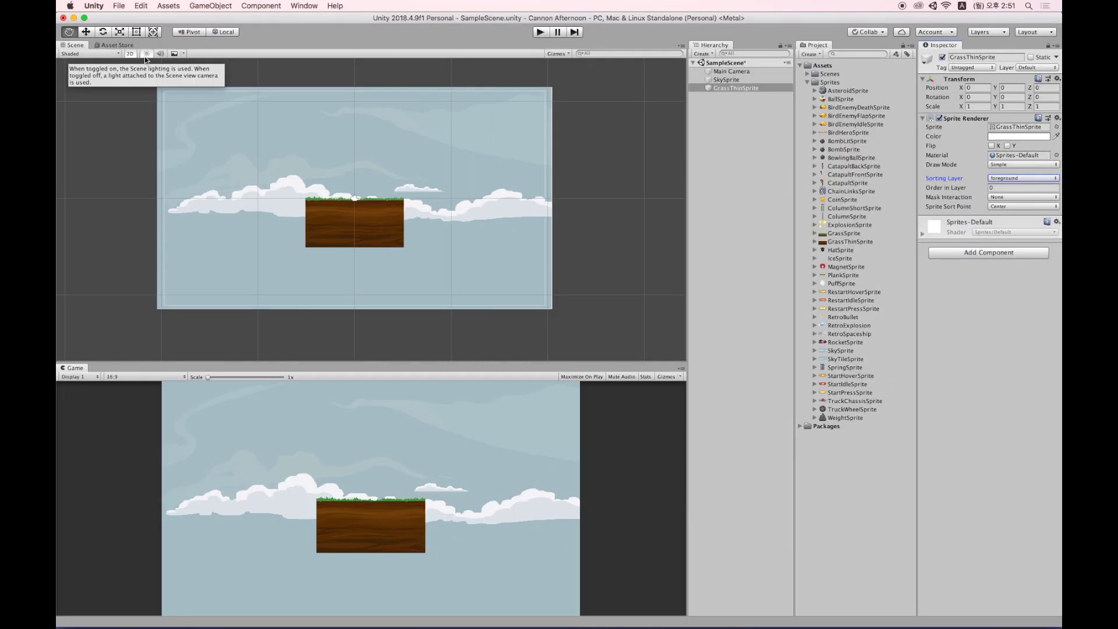
{"action": "scroll", "coordinate": [200, 141], "scroll_direction": "down", "scroll_amount": 3}
{"action": "scroll", "coordinate": [199, 141], "scroll_direction": "down", "scroll_amount": 5}
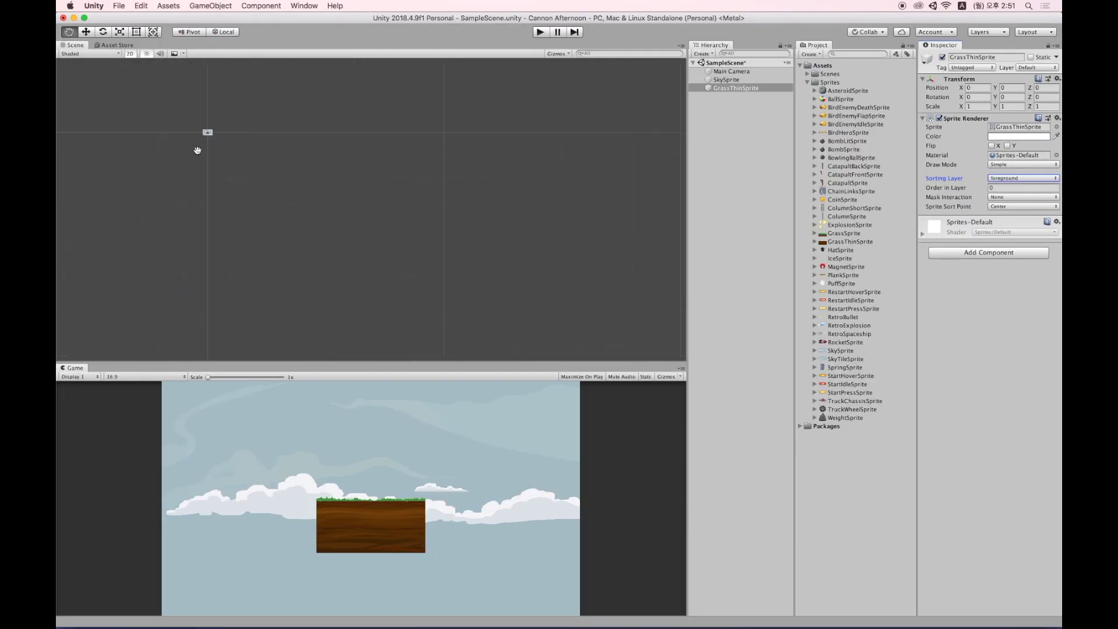
{"action": "scroll", "coordinate": [256, 147], "scroll_direction": "down", "scroll_amount": 2}
{"action": "left_click", "coordinate": [743, 81]}
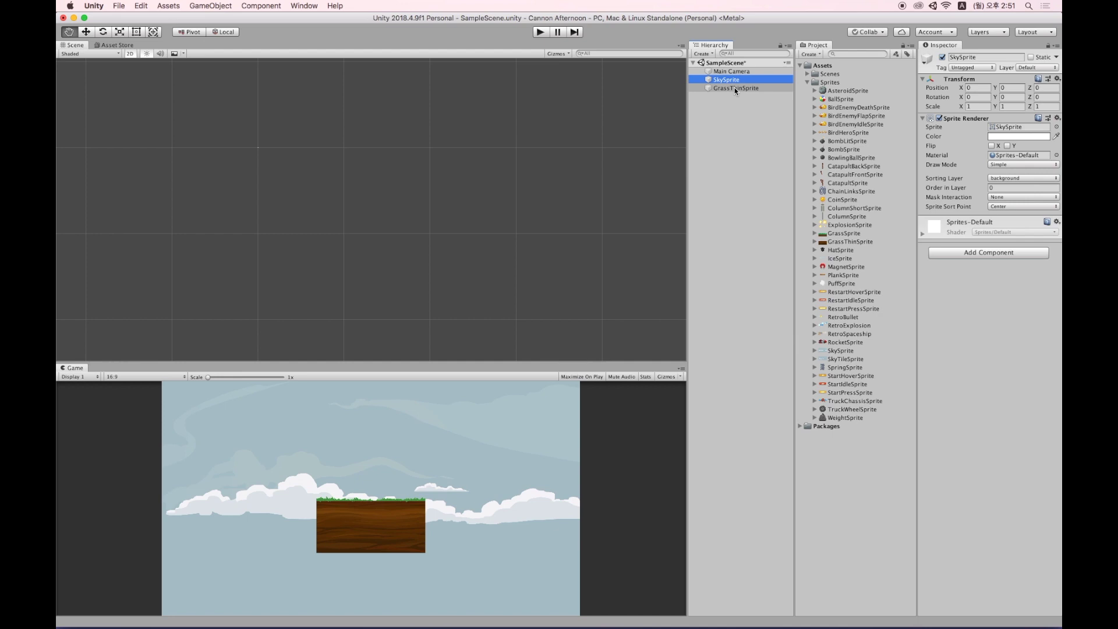
{"action": "left_click", "coordinate": [735, 87]}
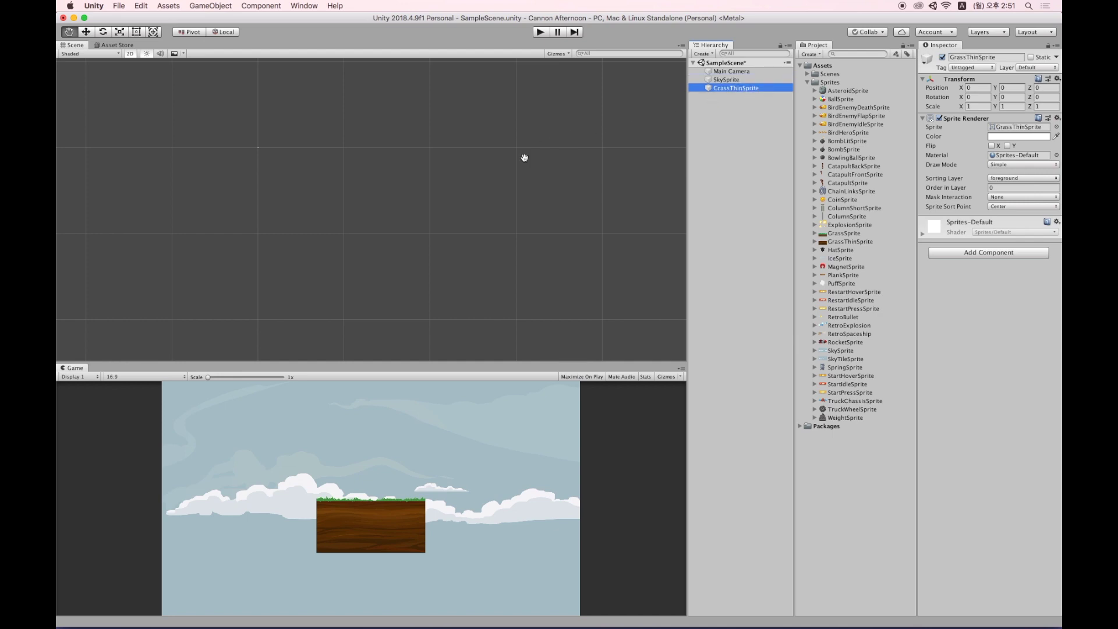
{"action": "left_click", "coordinate": [256, 153]}
{"action": "key", "text": "f"}
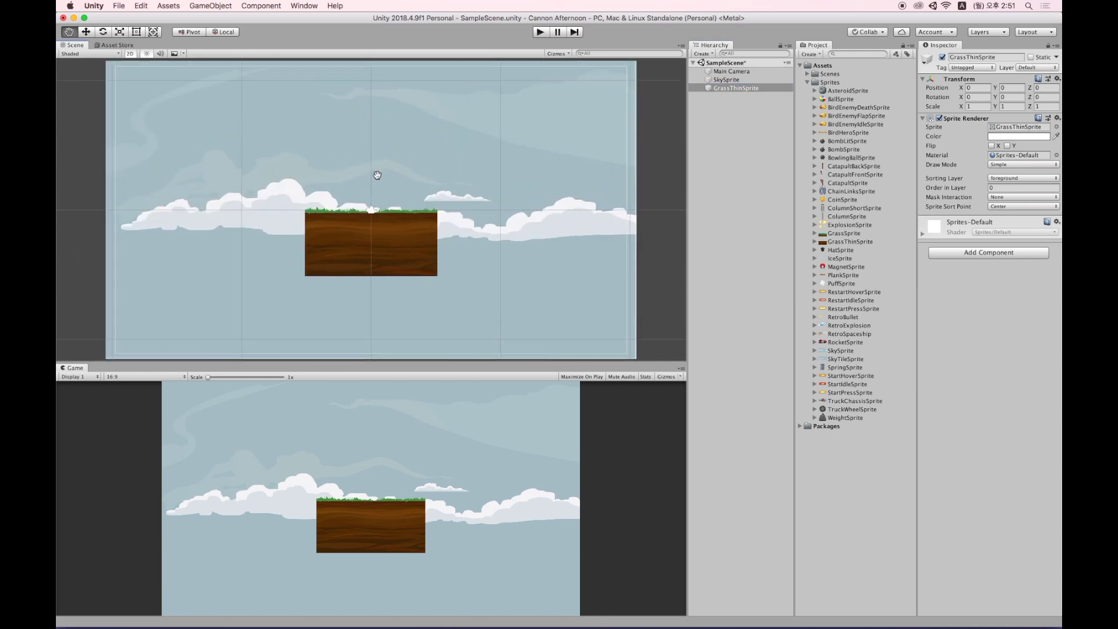
{"action": "left_click", "coordinate": [735, 81]}
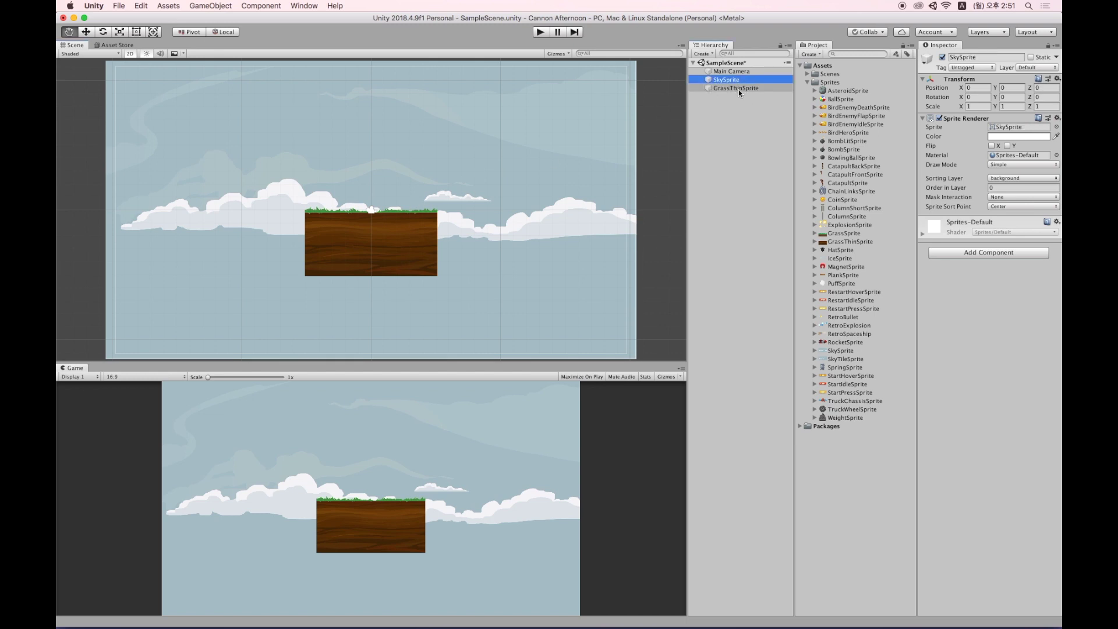
{"action": "left_click", "coordinate": [736, 89]}
Shrink the grass block to about a quarter size and move it above the clouds.
{"action": "key", "text": "w"}
{"action": "key", "text": "e"}
{"action": "key", "text": "r"}
{"action": "key", "text": "e"}
{"action": "key", "text": "r"}
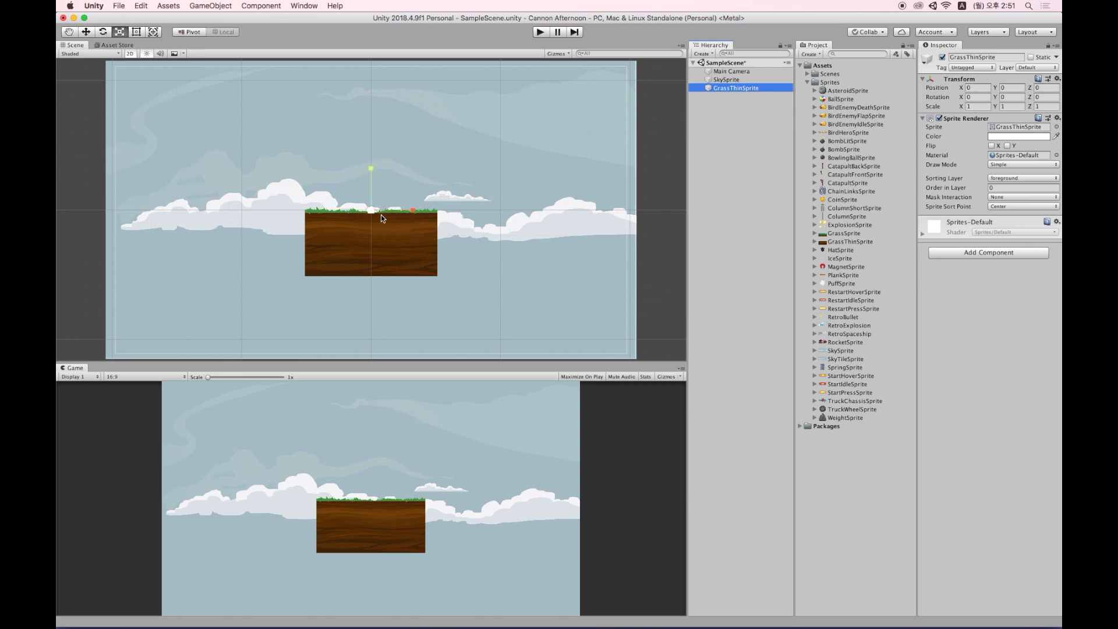
{"action": "key", "text": "w"}
{"action": "key", "text": "r"}
{"action": "key", "text": "w"}
{"action": "left_click_drag", "start_coordinate": [379, 215], "coordinate": [402, 204]}
{"action": "key", "text": "r"}
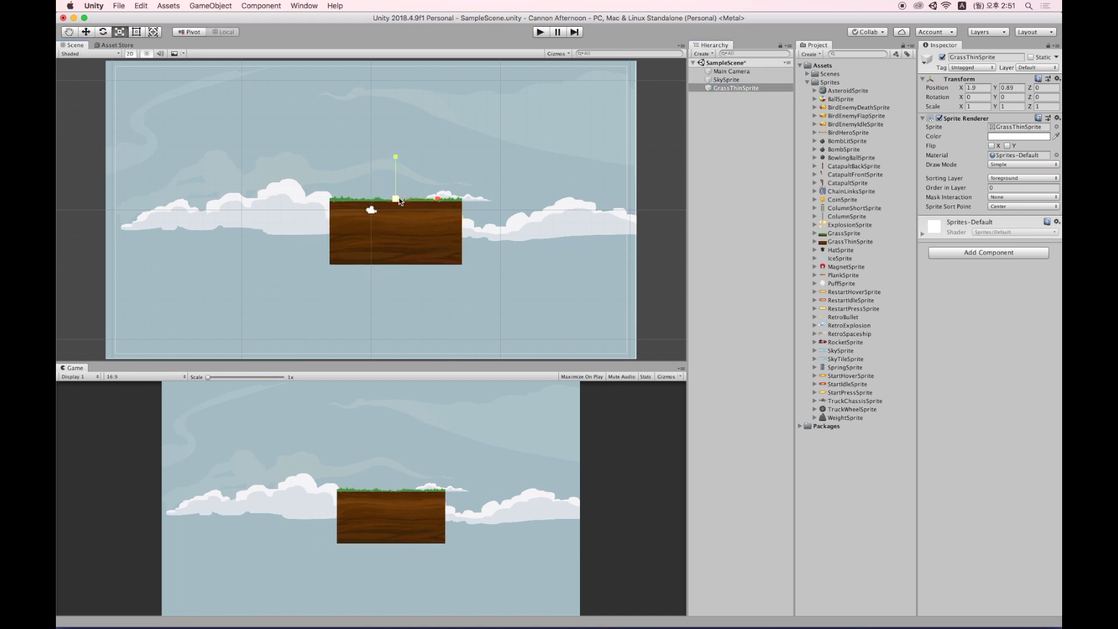
{"action": "left_click_drag", "start_coordinate": [439, 198], "coordinate": [362, 215]}
{"action": "key", "text": "super+z"}
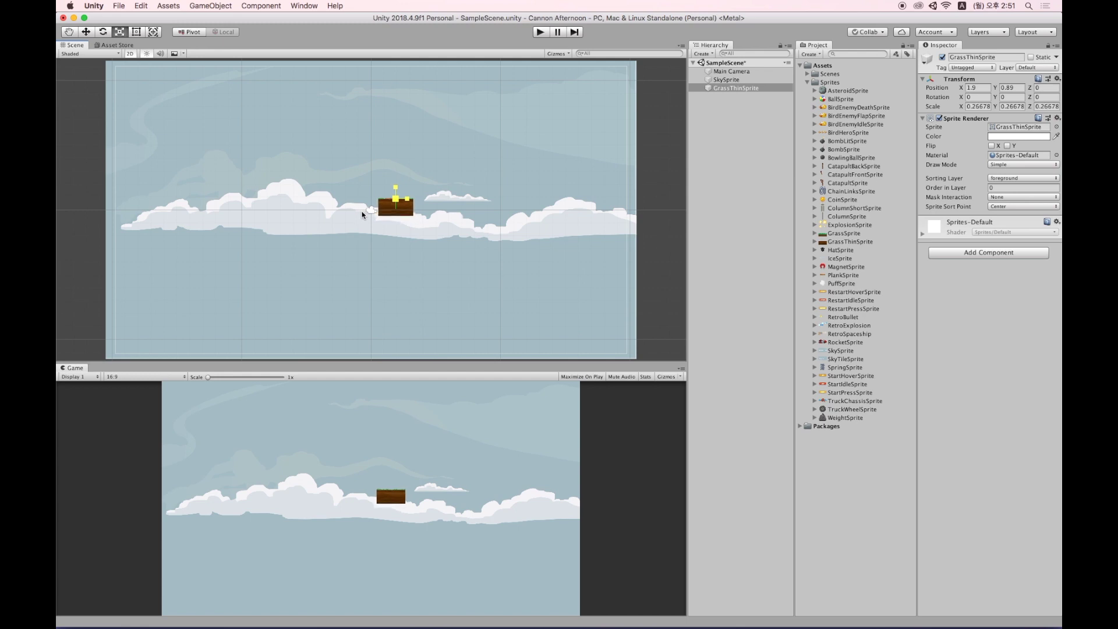
{"action": "key", "text": "w"}
{"action": "left_click_drag", "start_coordinate": [402, 195], "coordinate": [288, 174]}
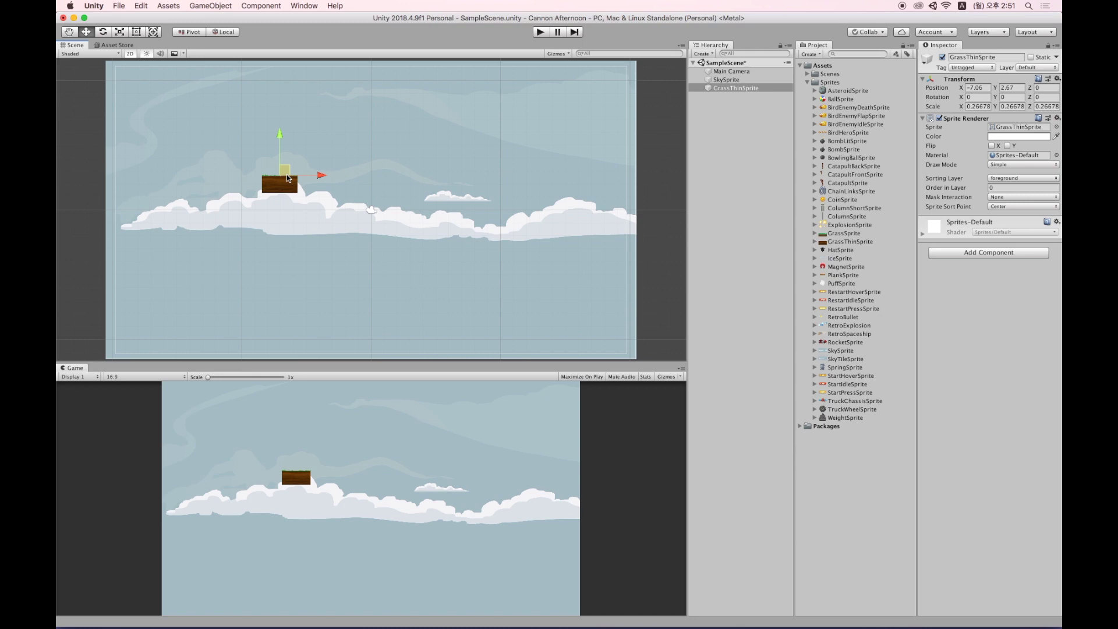
Duplicate the grass block and line the copies up end to end at Y 2.67.
{"action": "key", "text": "super+d"}
{"action": "left_click_drag", "start_coordinate": [290, 174], "coordinate": [337, 146]}
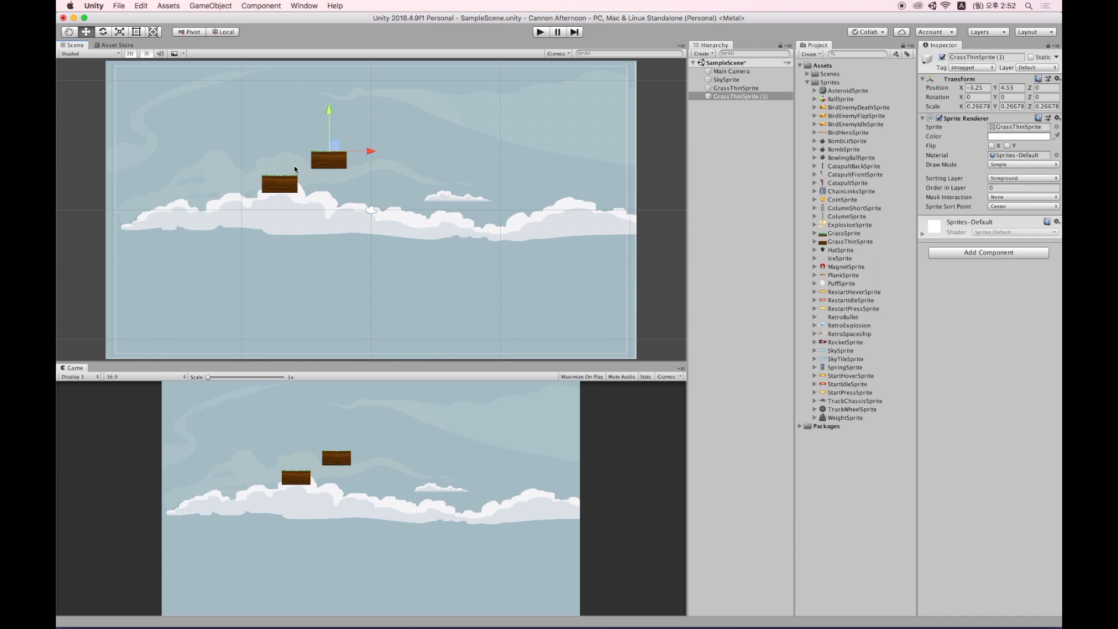
{"action": "key", "text": "t"}
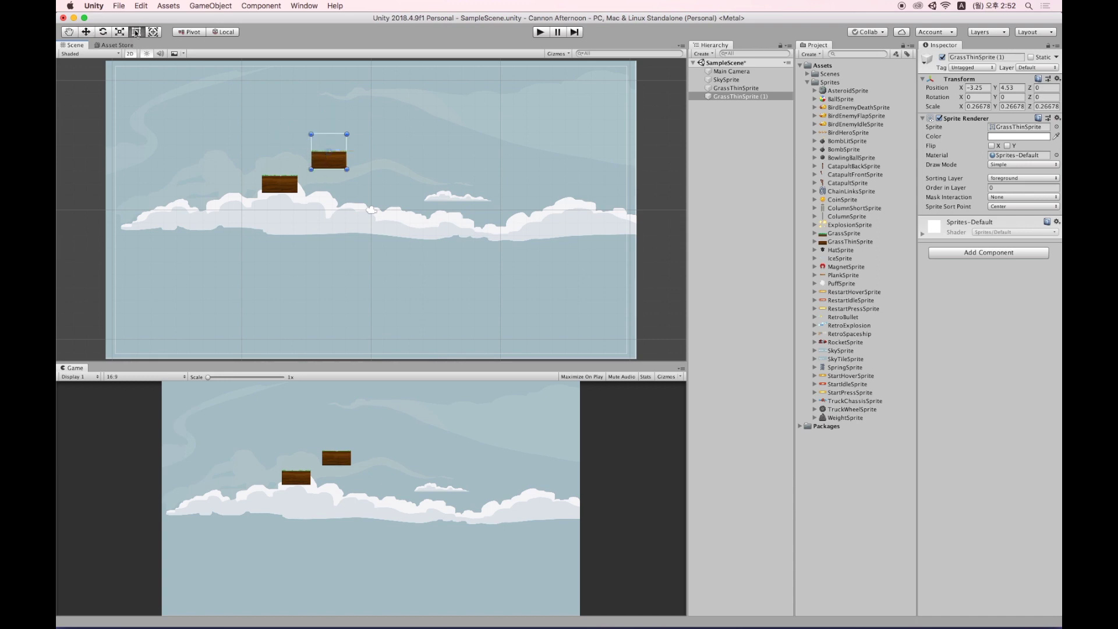
{"action": "left_click", "coordinate": [120, 32]}
{"action": "left_click", "coordinate": [136, 32]}
{"action": "mouse_move", "coordinate": [313, 170]}
{"action": "left_mouse_down"}
{"action": "mouse_move", "coordinate": [297, 198]}
{"action": "mouse_move", "coordinate": [263, 195]}
{"action": "mouse_move", "coordinate": [263, 164]}
{"action": "mouse_move", "coordinate": [299, 170]}
{"action": "mouse_move", "coordinate": [301, 188]}
{"action": "left_mouse_up"}
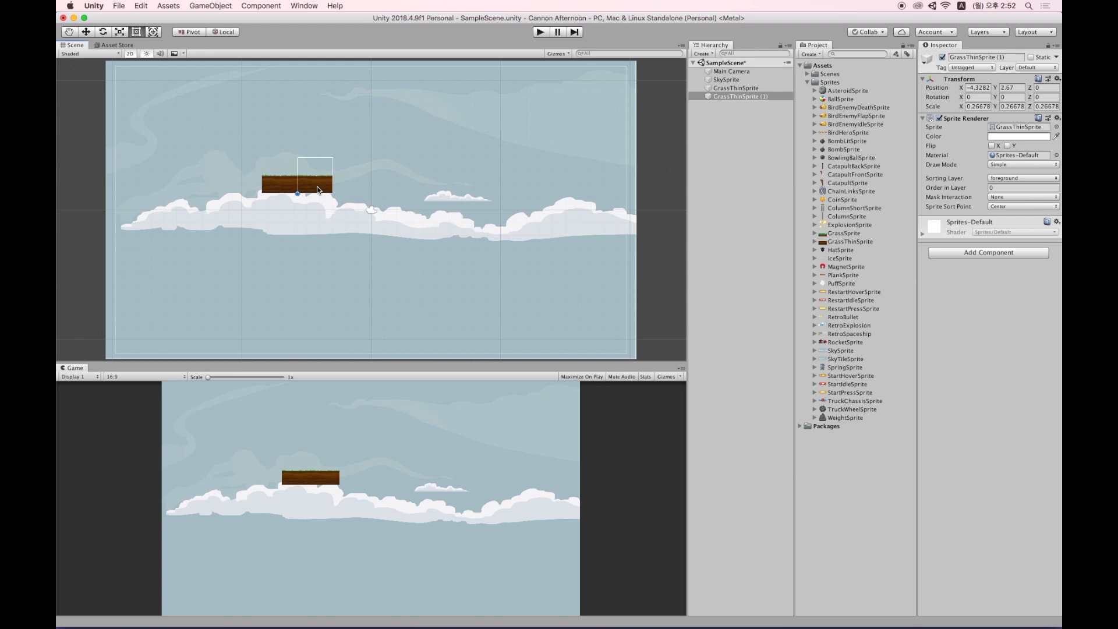
{"action": "key", "text": "super+d"}
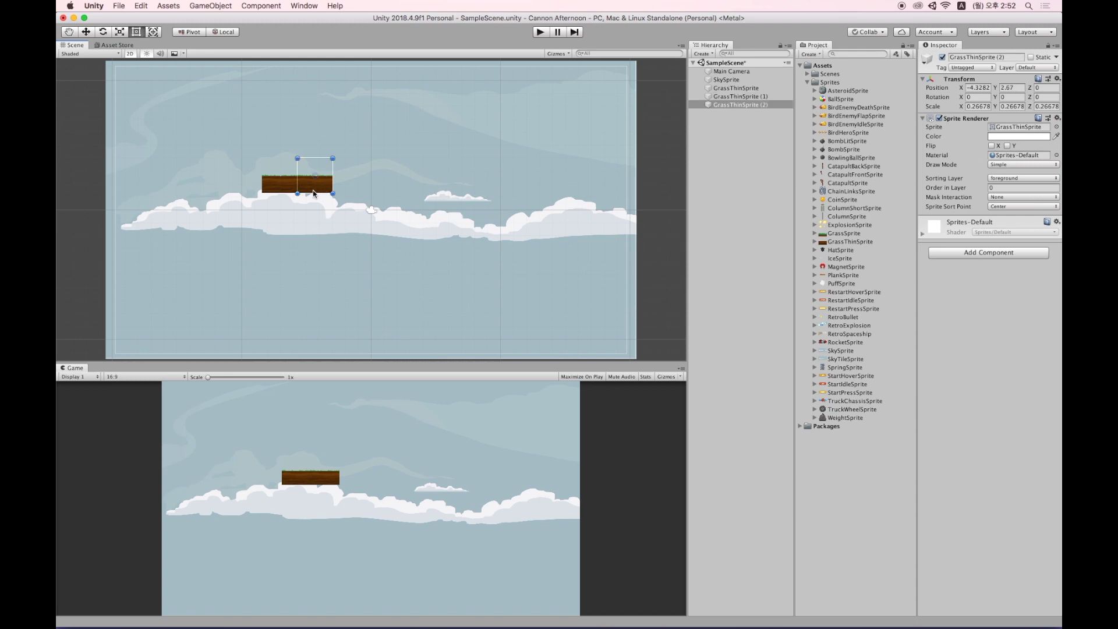
{"action": "left_click_drag", "start_coordinate": [299, 197], "coordinate": [415, 198]}
{"action": "key", "text": "super+d"}
{"action": "key", "text": "super+d"}
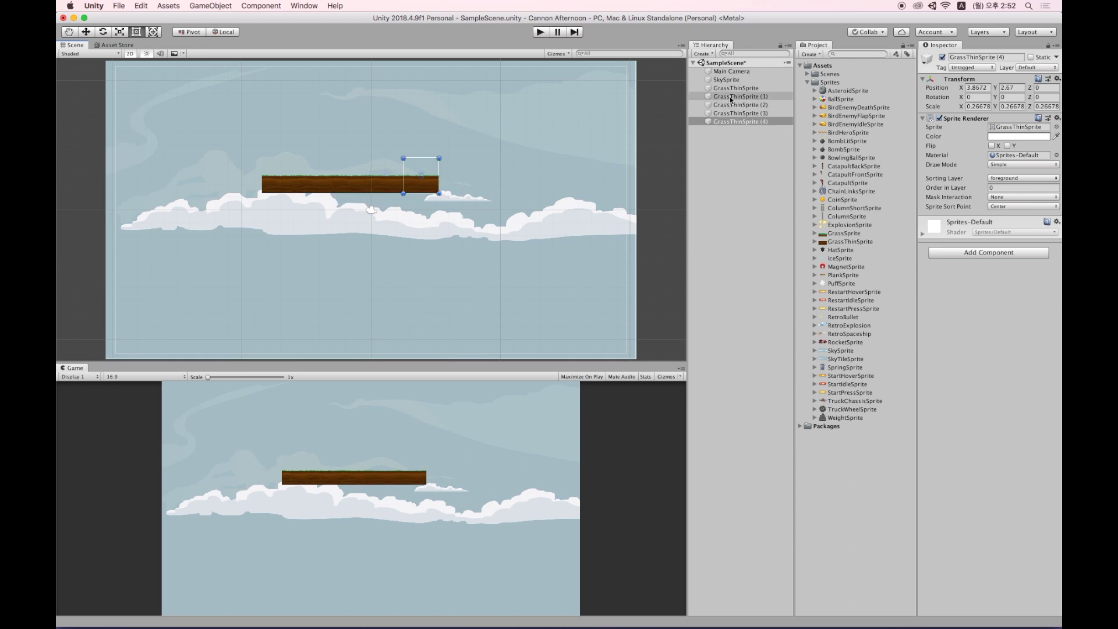
Duplicate the grass pieces in groups and vertex-snap them end to end into fifteen pieces.
{"action": "left_click", "coordinate": [778, 88], "text": "shift"}
{"action": "key", "text": "super+d"}
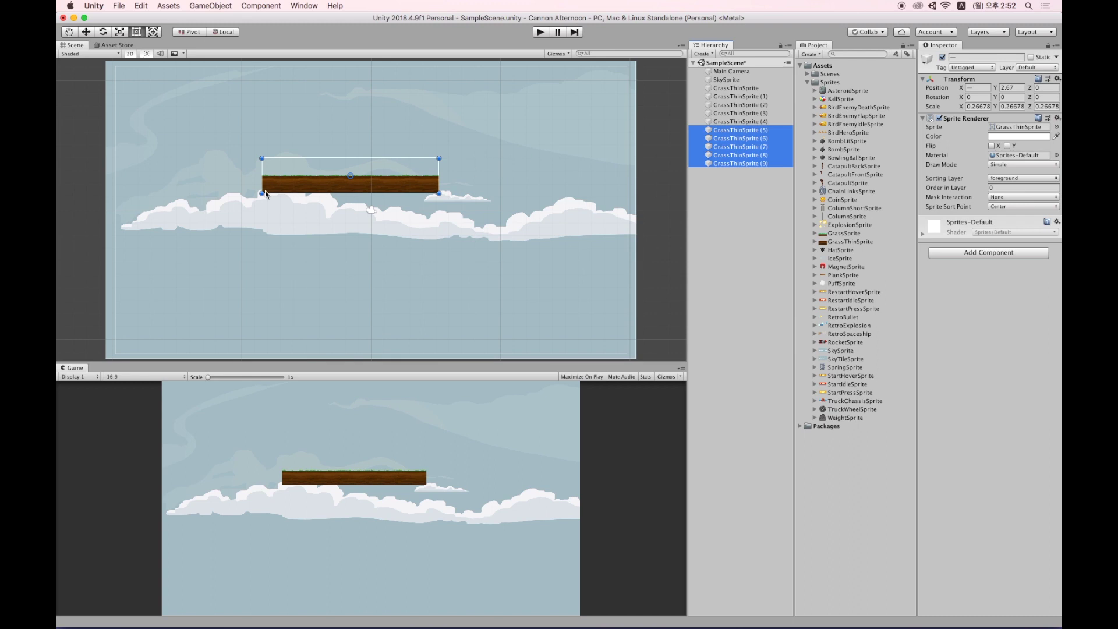
{"action": "left_click", "coordinate": [262, 193]}
{"action": "key", "text": "v"}
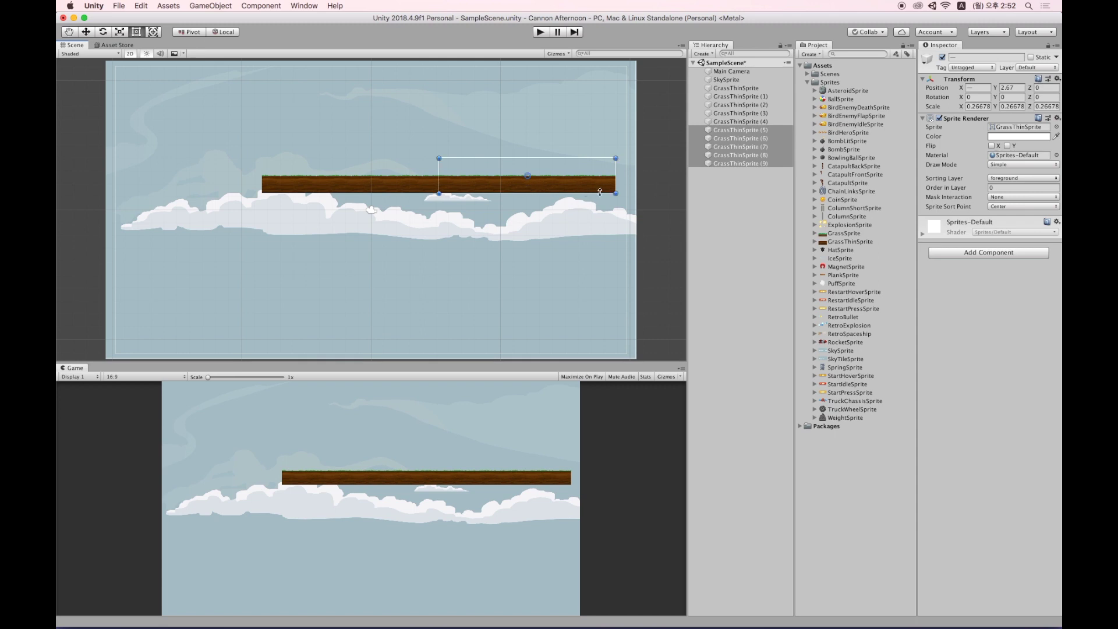
{"action": "middle_click_drag", "start_coordinate": [593, 228], "coordinate": [456, 238]}
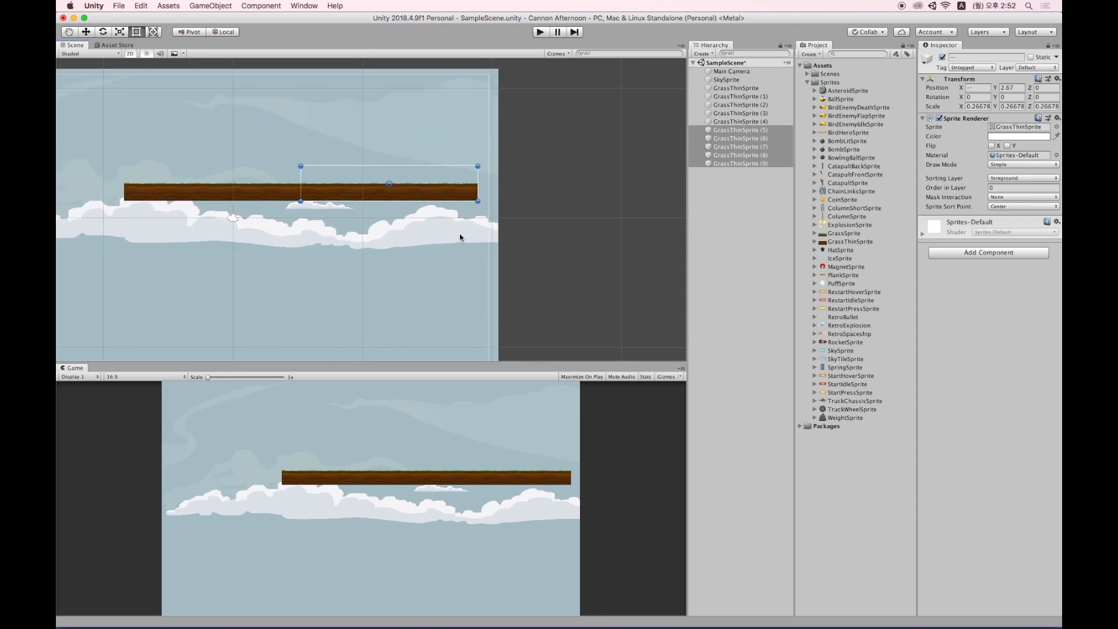
{"action": "key", "text": "super+d"}
{"action": "key", "text": "v"}
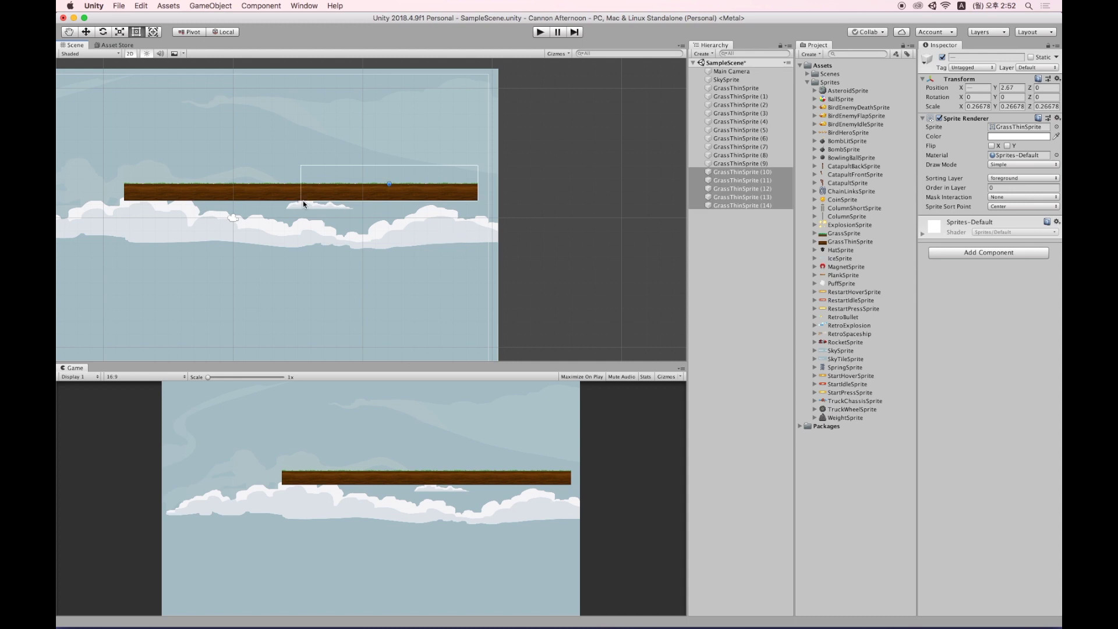
{"action": "left_click_drag", "start_coordinate": [303, 200], "coordinate": [487, 194]}
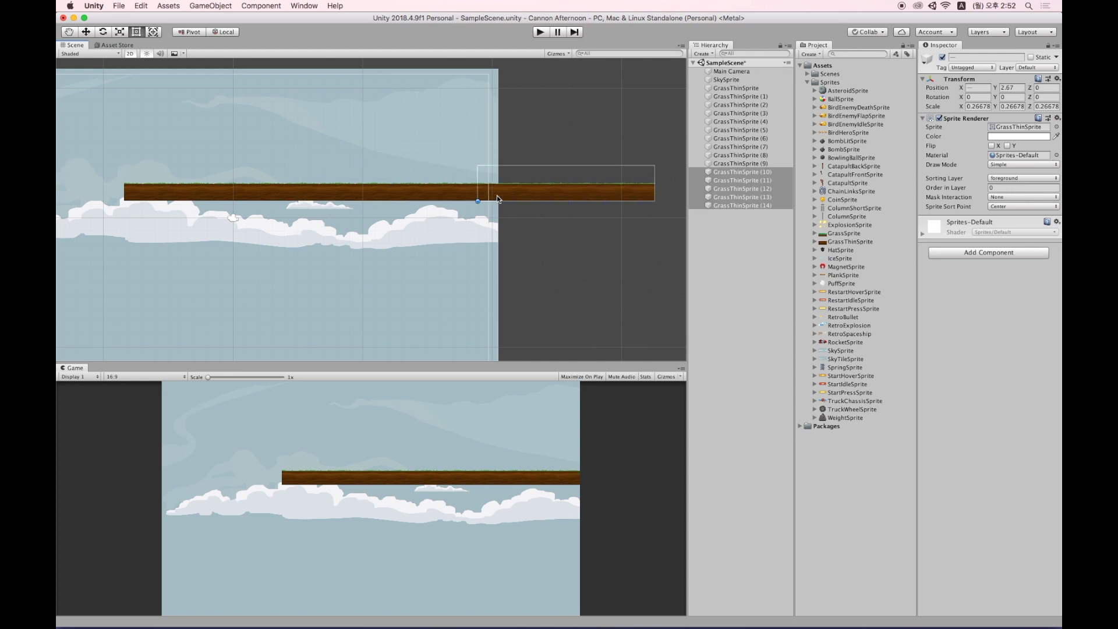
Select all grass pieces and lower the strip to the camera's bottom edge.
{"action": "left_click", "coordinate": [736, 88], "text": "shift"}
{"action": "key", "text": "f"}
{"action": "key", "text": "w"}
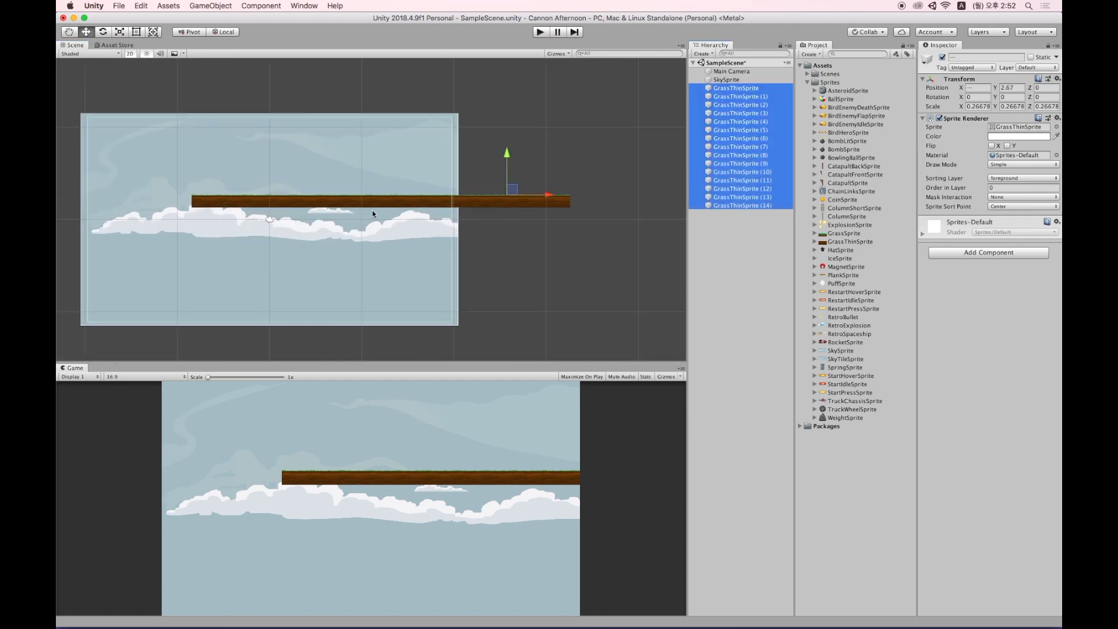
{"action": "left_click_drag", "start_coordinate": [511, 189], "coordinate": [396, 317]}
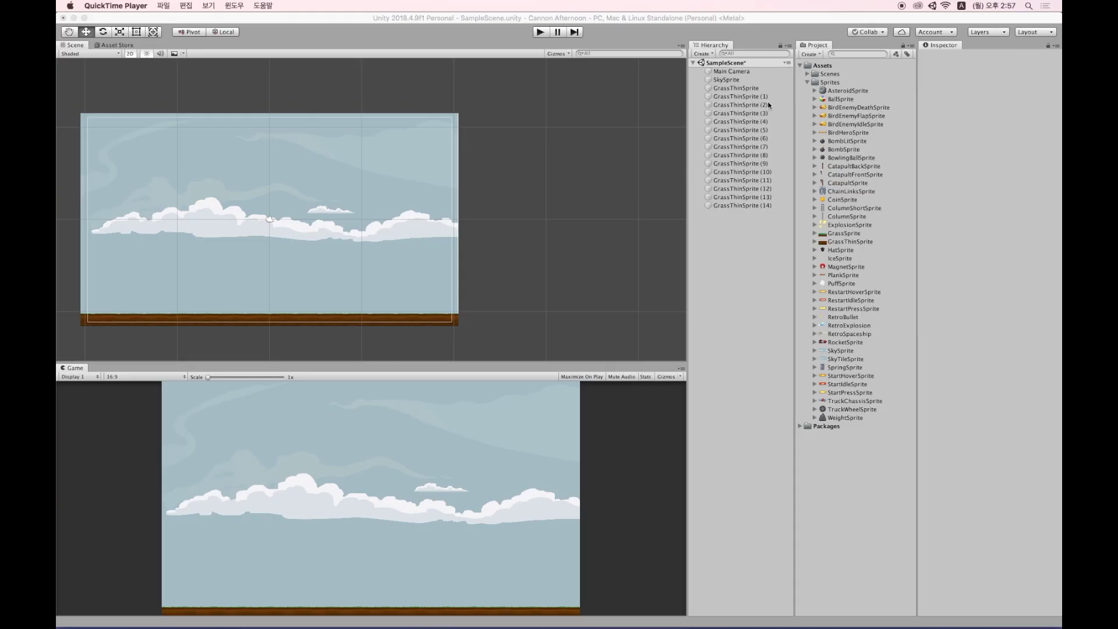
Parent GrassThinSprite (1) through (14) under GrassThinSprite in the Hierarchy.
{"action": "left_click", "coordinate": [748, 96]}
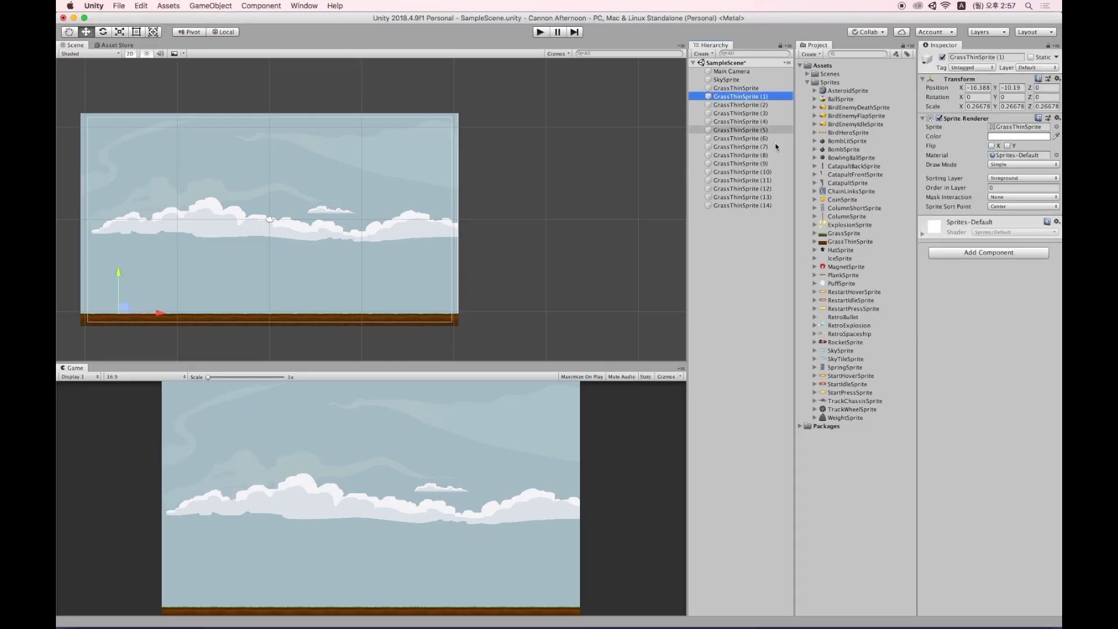
{"action": "left_click", "coordinate": [768, 205], "text": "shift"}
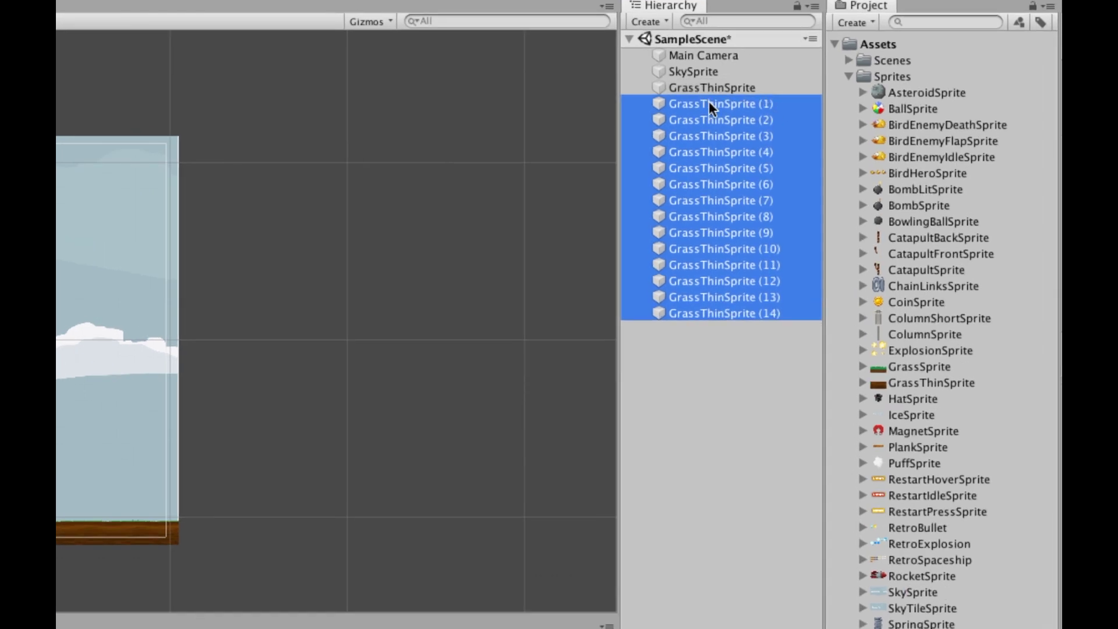
{"action": "mouse_move", "coordinate": [708, 102]}
{"action": "left_mouse_down"}
{"action": "mouse_move", "coordinate": [697, 89]}
{"action": "mouse_move", "coordinate": [717, 89]}
{"action": "left_mouse_up"}
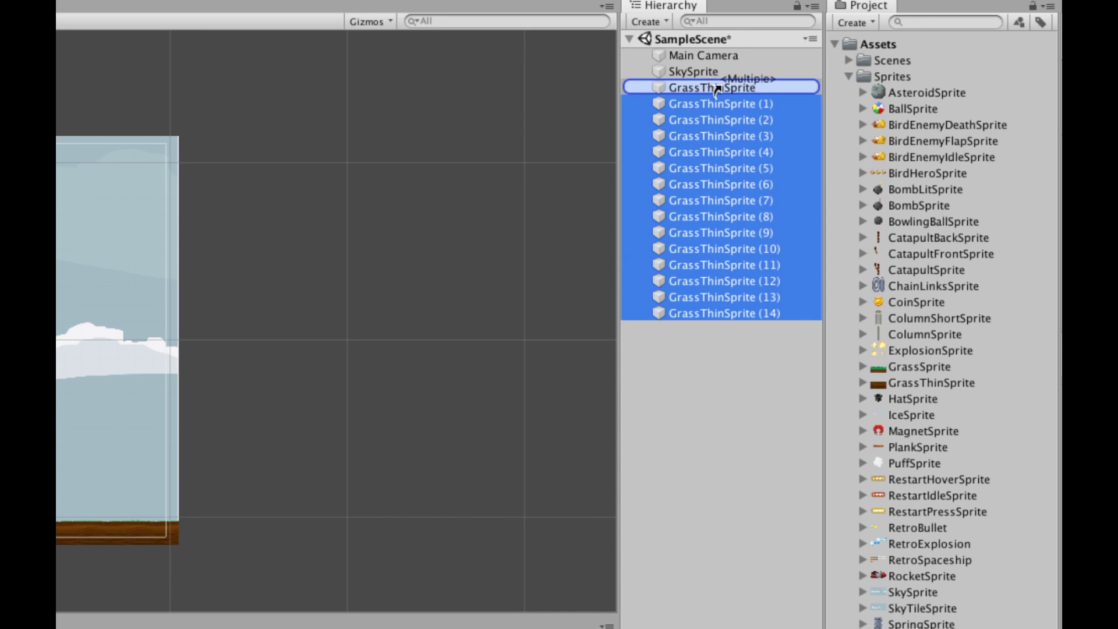
{"action": "left_click_drag", "start_coordinate": [717, 88], "coordinate": [715, 85]}
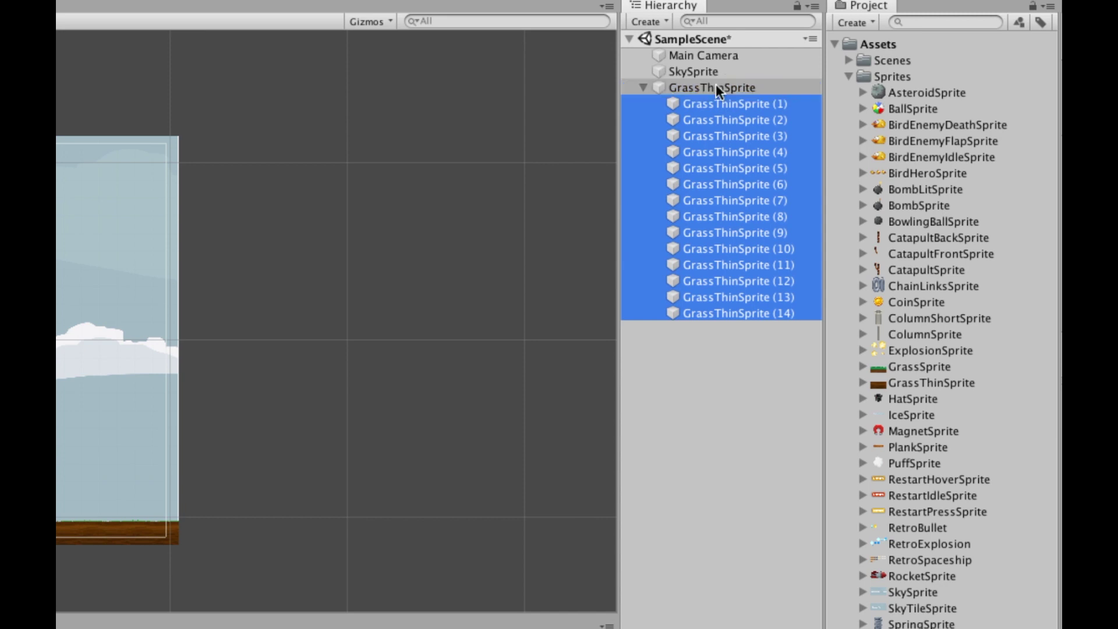
{"action": "left_click", "coordinate": [643, 87]}
{"action": "left_click", "coordinate": [643, 87]}
Adjust the grass children in the Hierarchy, then collapse and select GrassThinSprite.
{"action": "left_click", "coordinate": [700, 87]}
{"action": "left_click", "coordinate": [717, 104]}
{"action": "left_click_drag", "start_coordinate": [717, 106], "coordinate": [734, 123]}
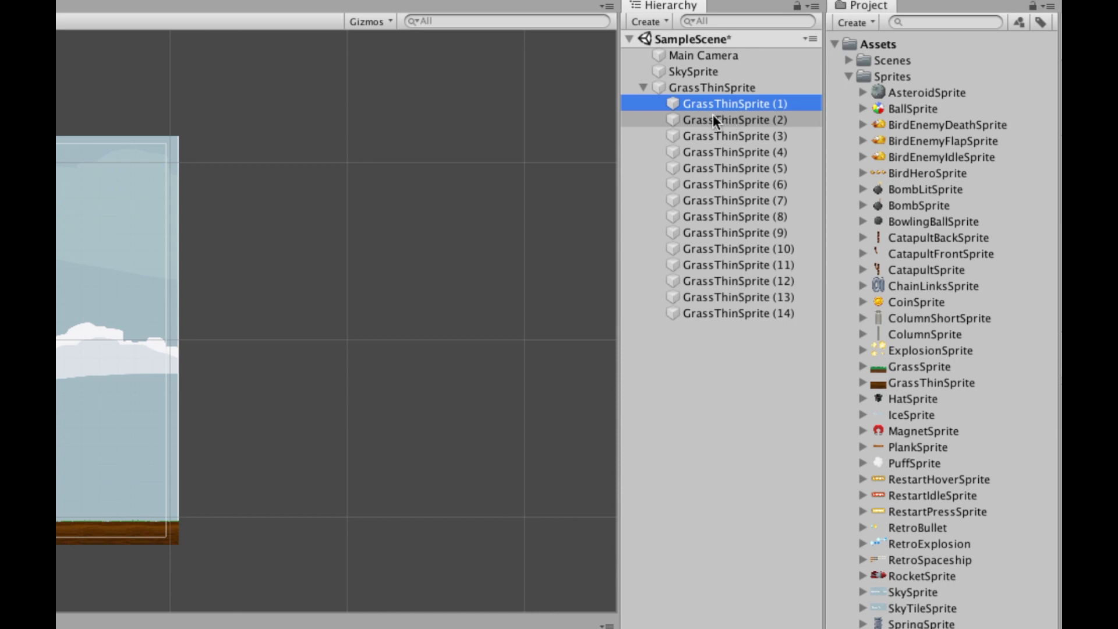
{"action": "left_click_drag", "start_coordinate": [718, 115], "coordinate": [736, 331]}
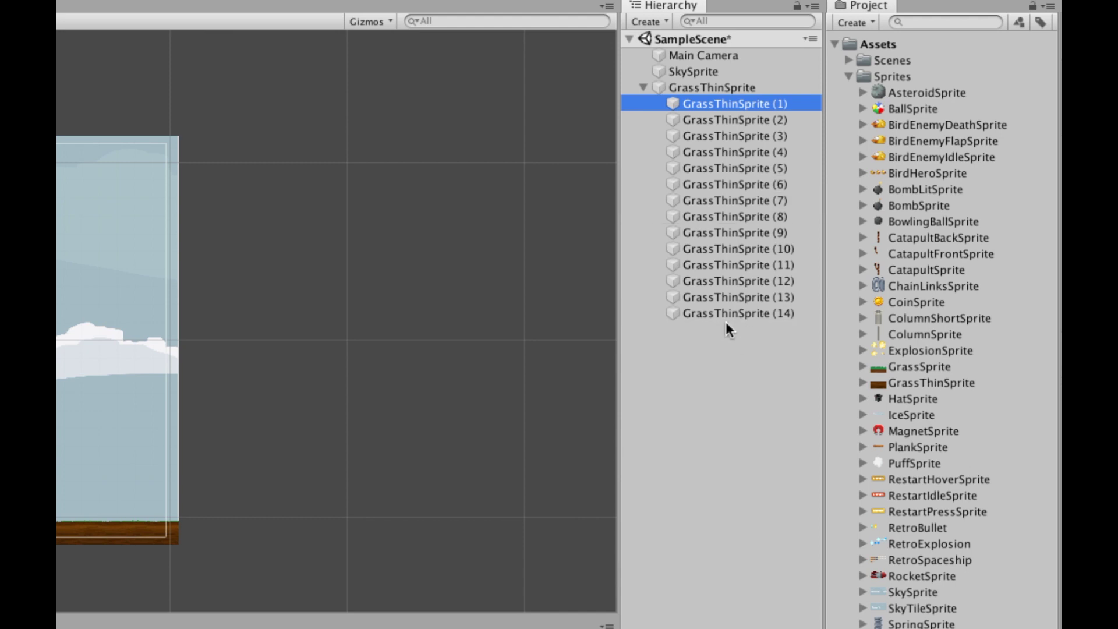
{"action": "left_click_drag", "start_coordinate": [727, 320], "coordinate": [641, 89]}
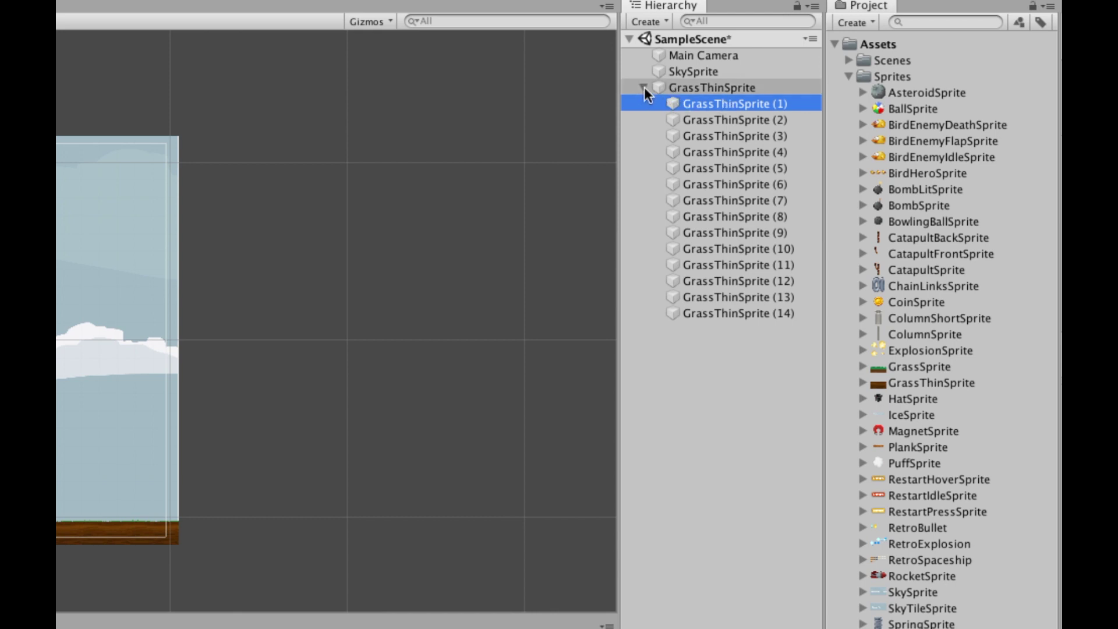
{"action": "left_click", "coordinate": [644, 87]}
{"action": "left_click", "coordinate": [712, 88]}
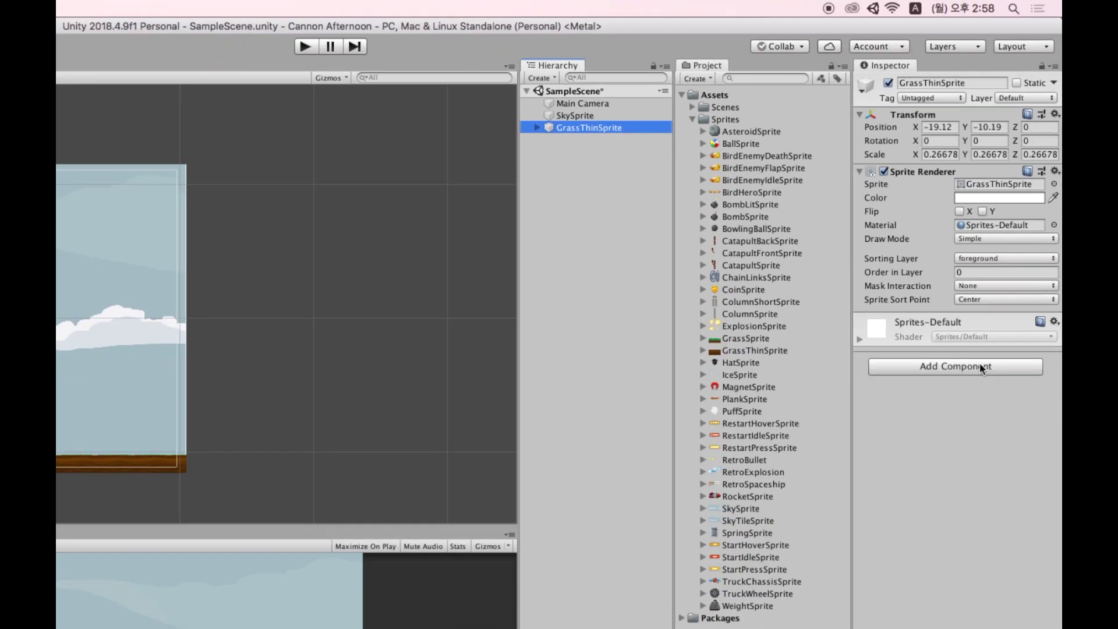
Add an Edge Collider 2D to GrassThinSprite and stretch its edge along the grass top.
{"action": "left_click", "coordinate": [980, 365]}
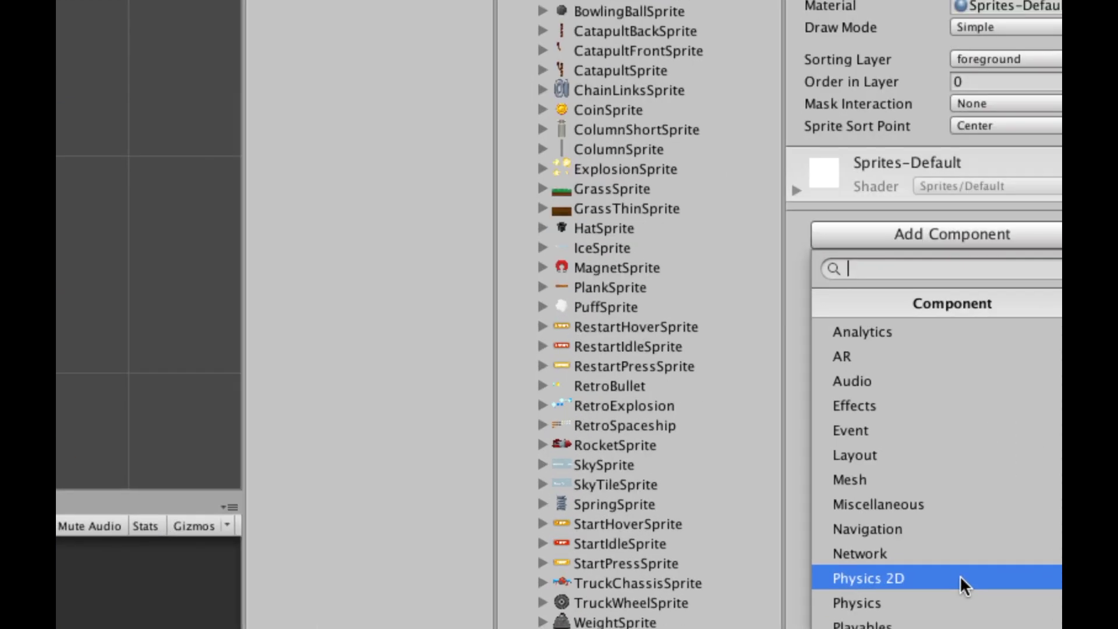
{"action": "left_click", "coordinate": [960, 575]}
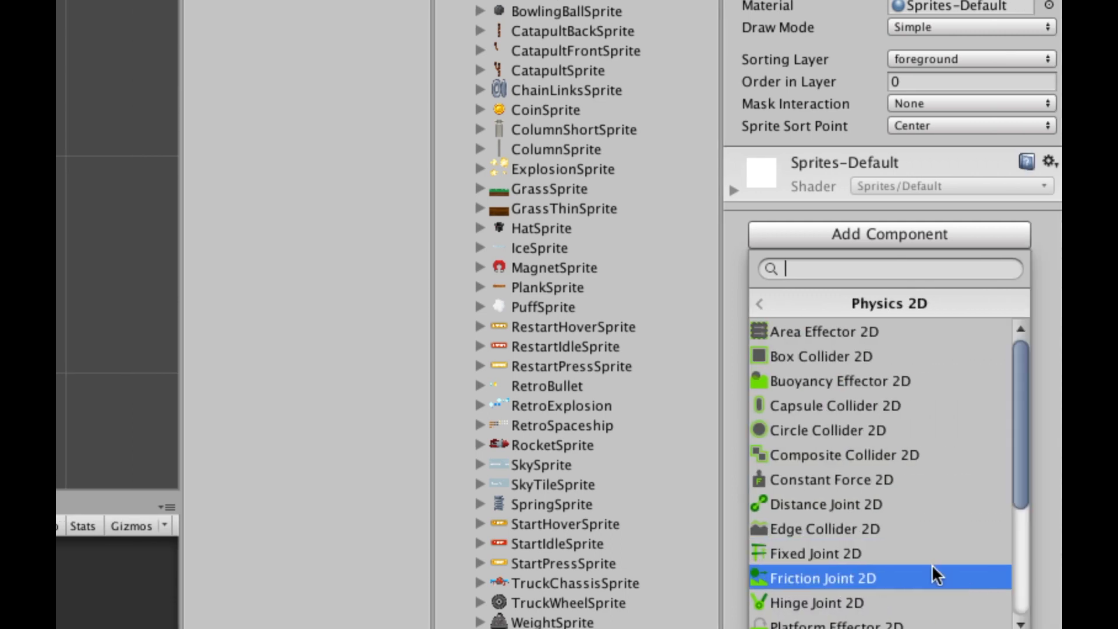
{"action": "left_click", "coordinate": [933, 528]}
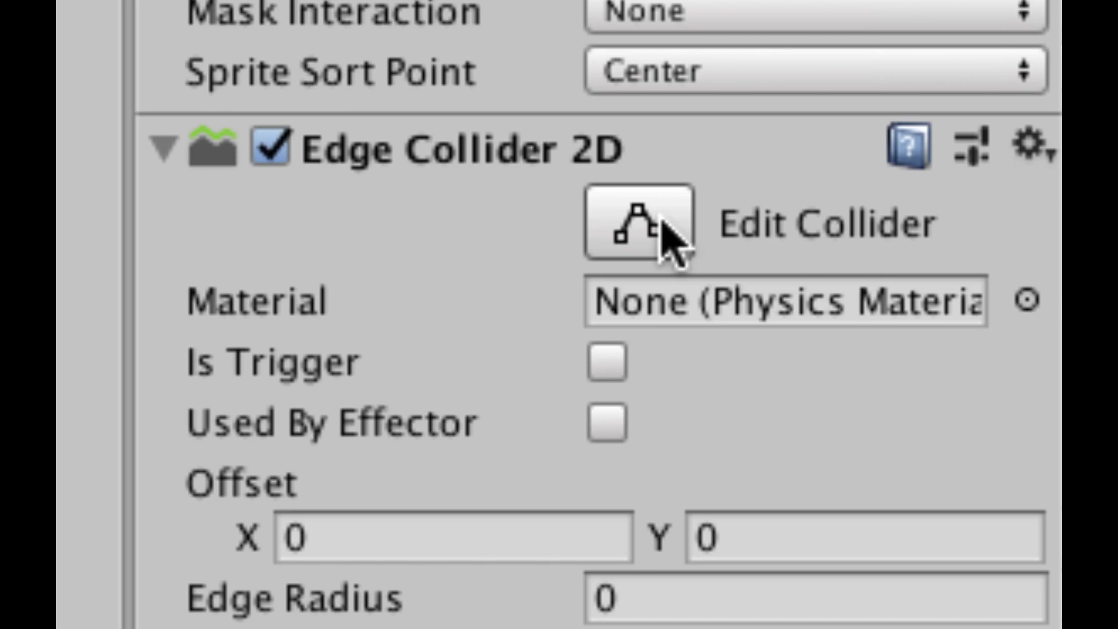
{"action": "left_click", "coordinate": [978, 230]}
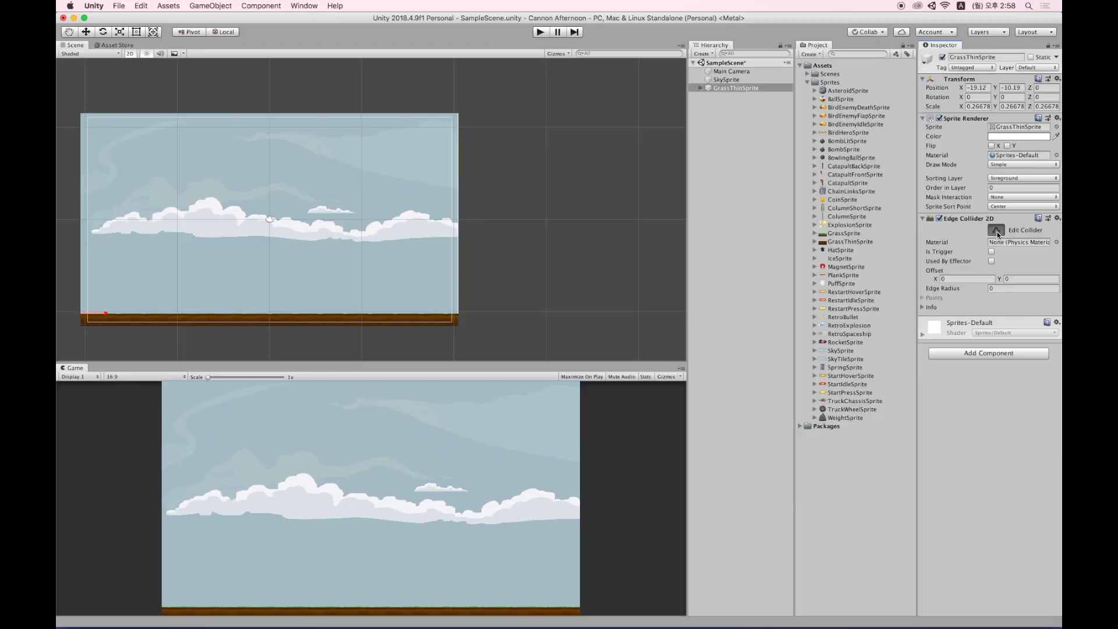
{"action": "left_click_drag", "start_coordinate": [106, 313], "coordinate": [465, 314]}
{"action": "mouse_move", "coordinate": [85, 315]}
{"action": "left_mouse_down"}
{"action": "mouse_move", "coordinate": [135, 295]}
{"action": "mouse_move", "coordinate": [81, 319]}
{"action": "left_mouse_up"}
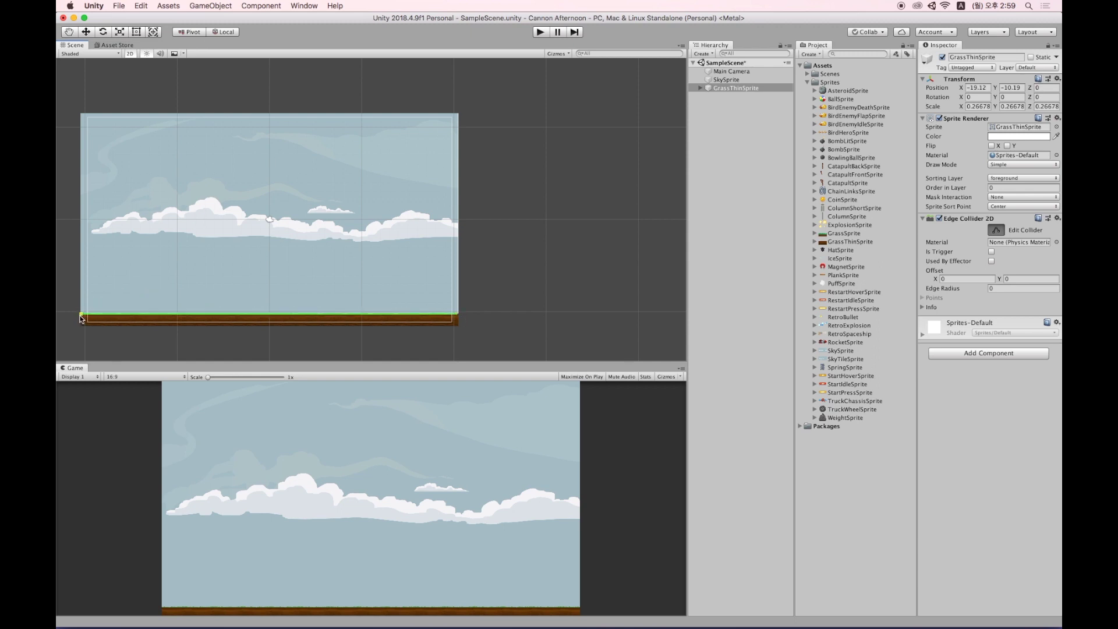
{"action": "key", "text": "w"}
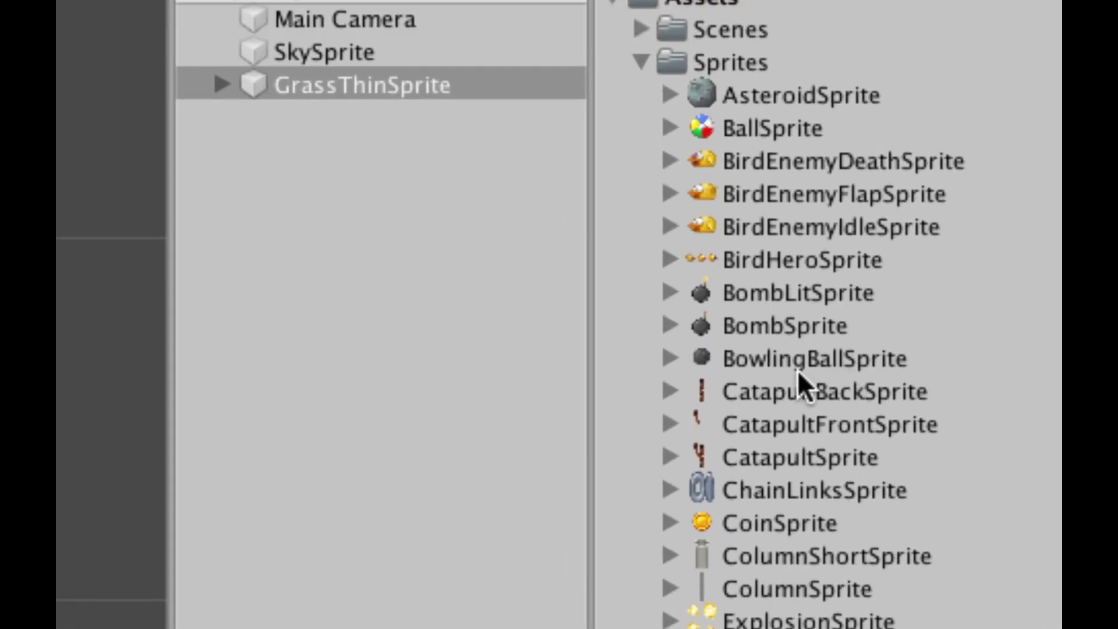
Add BowlingBallSprite to the scene on the midground sorting layer.
{"action": "left_click", "coordinate": [744, 360]}
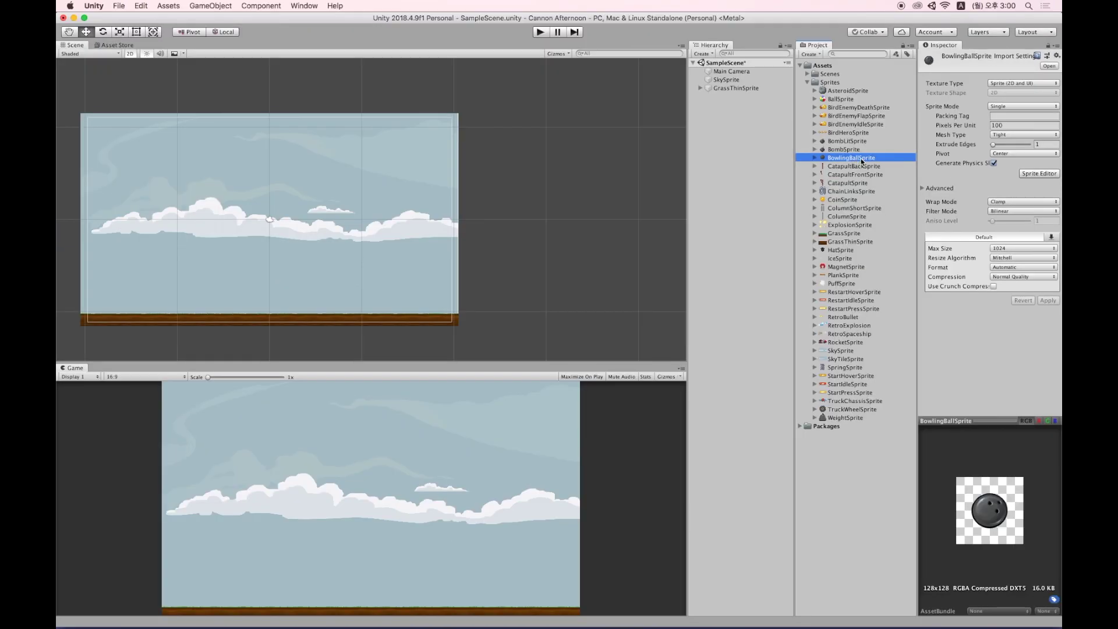
{"action": "left_click_drag", "start_coordinate": [862, 161], "coordinate": [721, 149]}
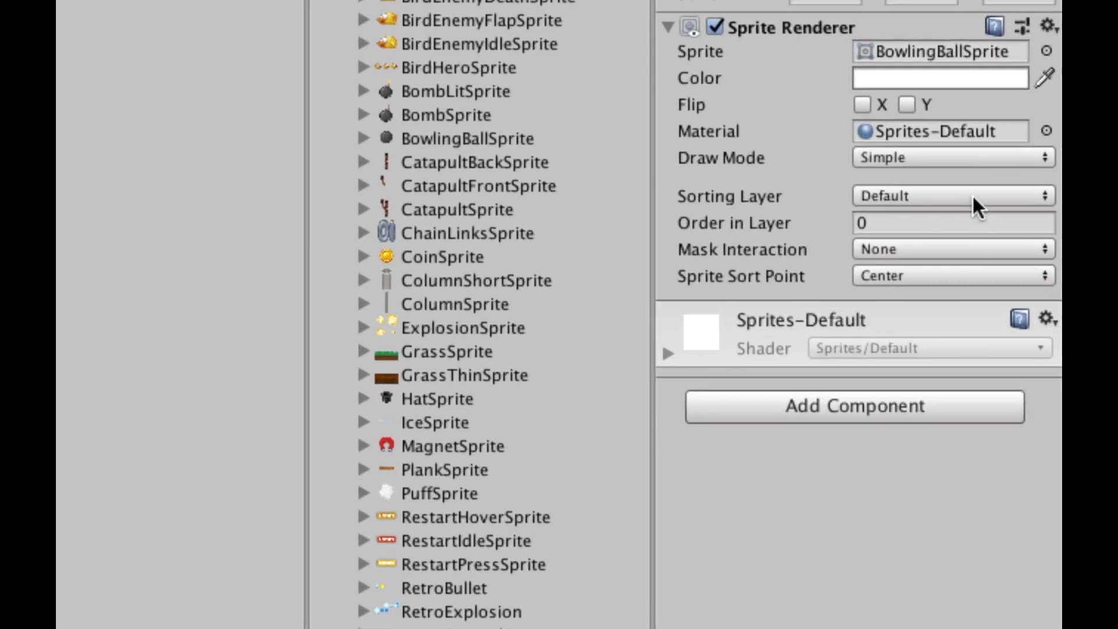
{"action": "left_click", "coordinate": [1030, 179]}
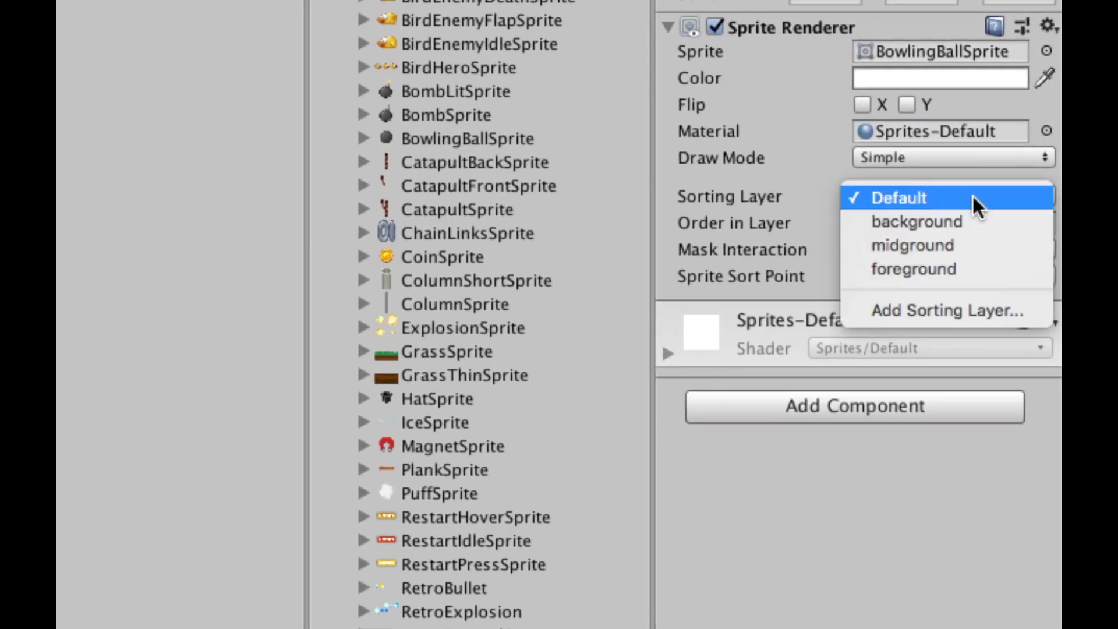
{"action": "left_click", "coordinate": [993, 245]}
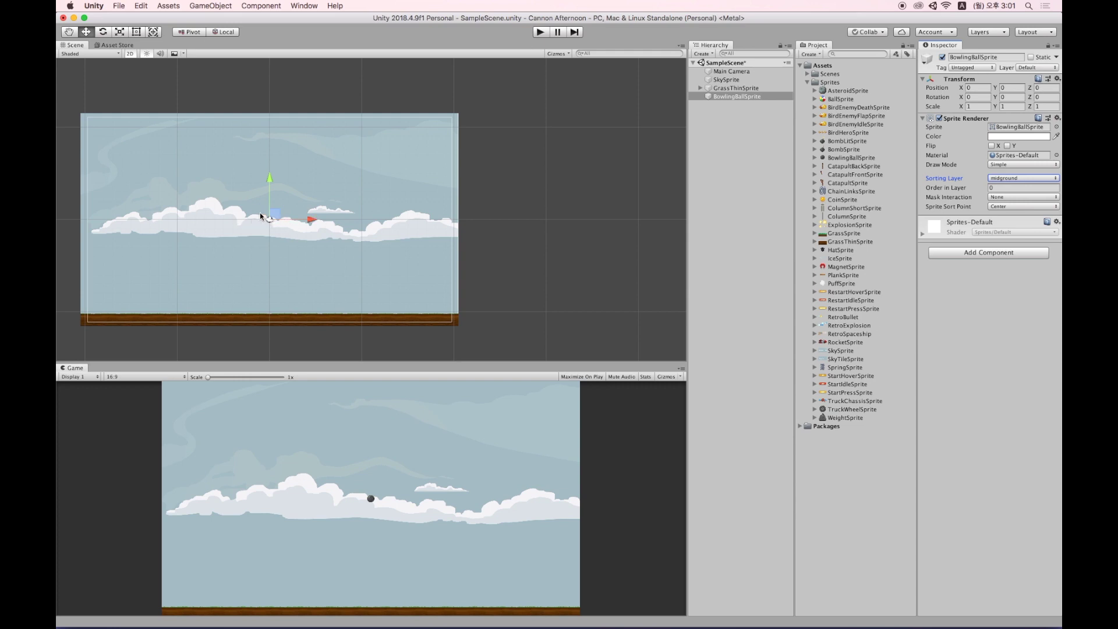
Scale the bowling ball to about 2.54 and place it at 5.81, 2.56 above the clouds.
{"action": "key", "text": "r"}
{"action": "left_click_drag", "start_coordinate": [270, 220], "coordinate": [352, 209]}
{"action": "key", "text": "w"}
{"action": "left_click_drag", "start_coordinate": [279, 217], "coordinate": [316, 203]}
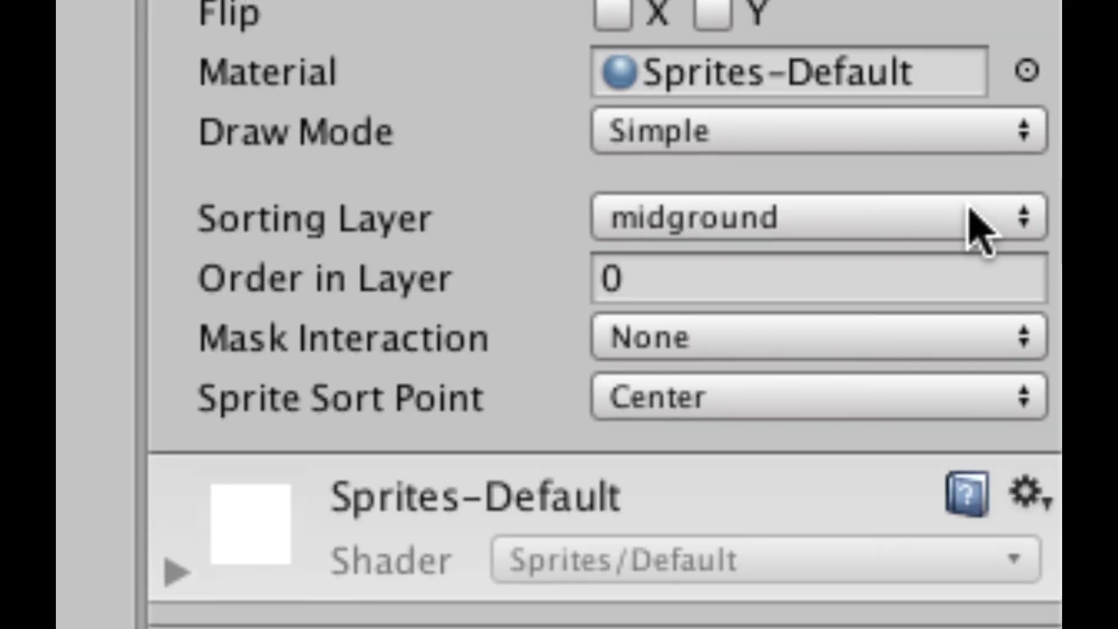
{"action": "left_click", "coordinate": [1028, 178]}
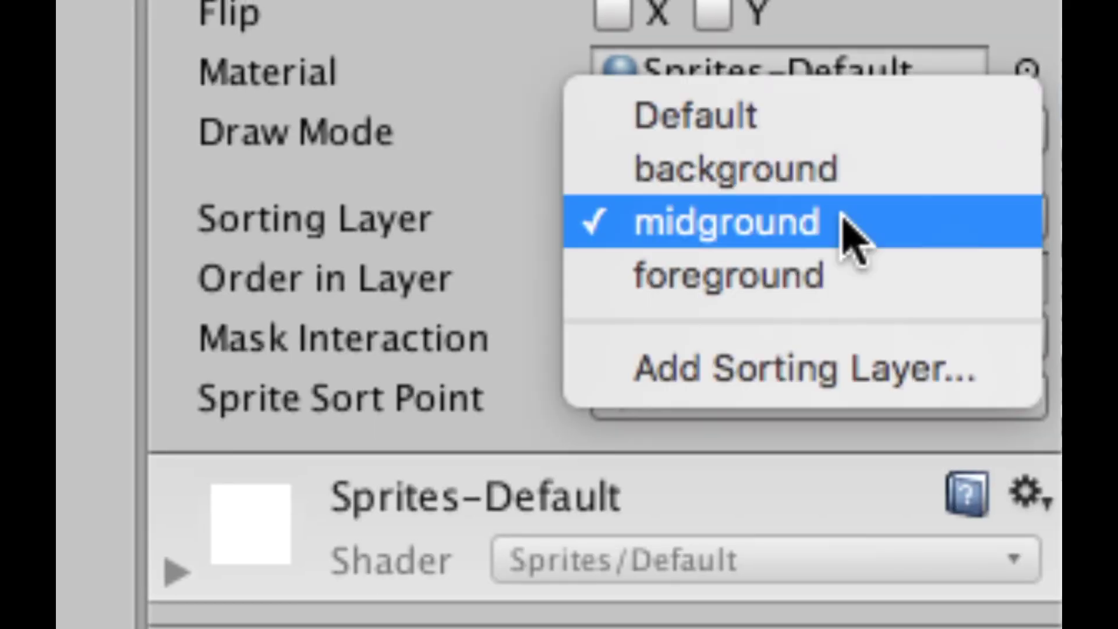
{"action": "left_click", "coordinate": [882, 222]}
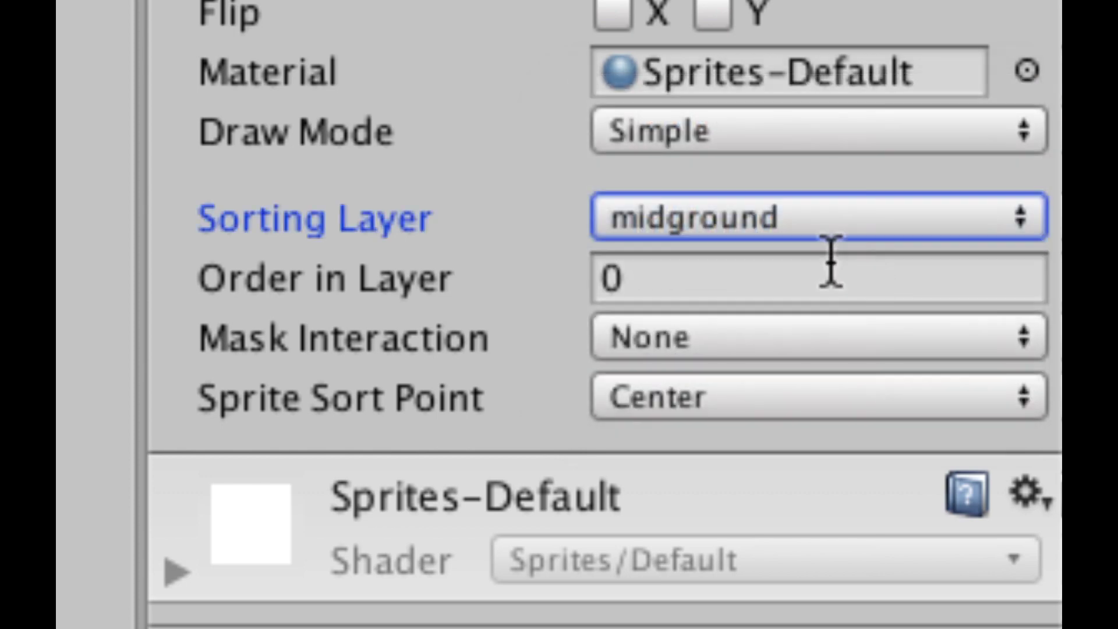
{"action": "left_click_drag", "start_coordinate": [307, 194], "coordinate": [332, 193]}
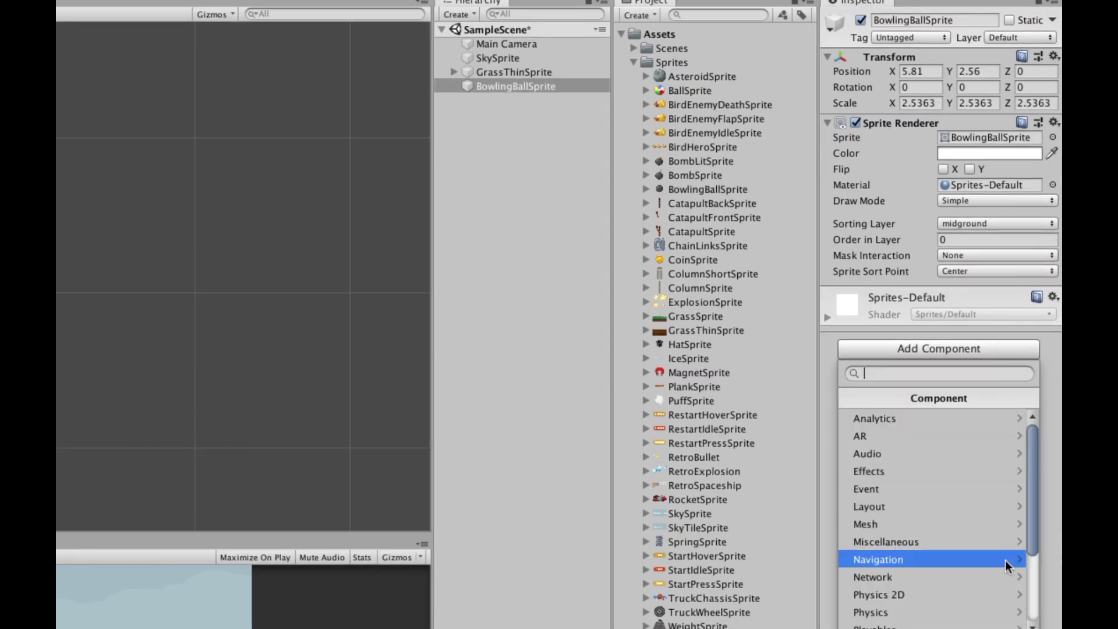
Give the bowling ball a Rigidbody 2D.
{"action": "left_click", "coordinate": [998, 593]}
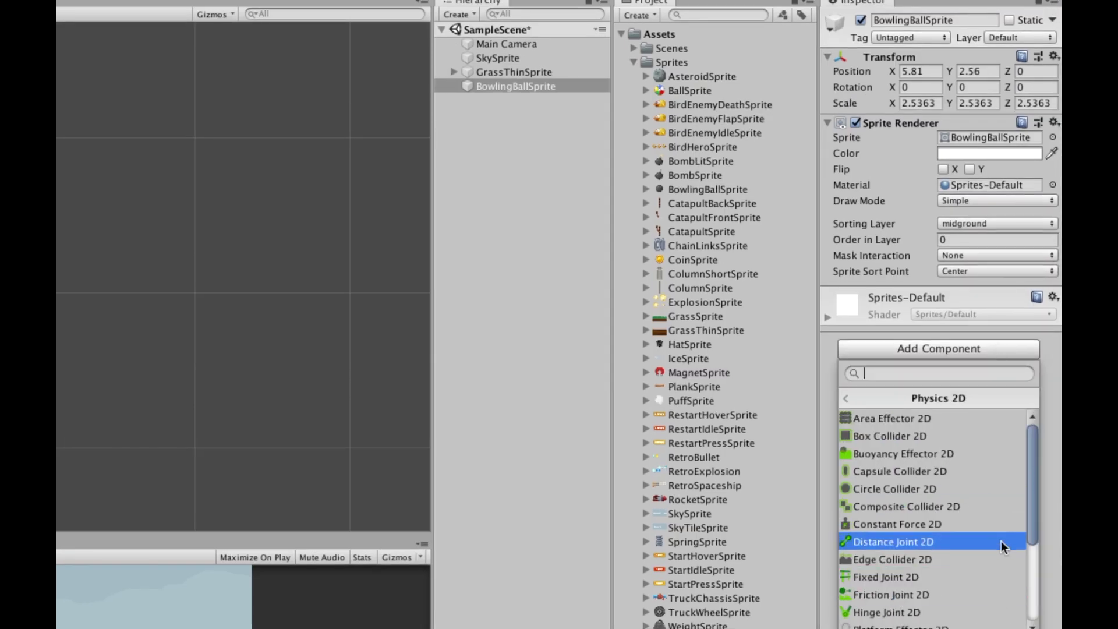
{"action": "scroll", "coordinate": [988, 582], "scroll_direction": "down", "scroll_amount": 3}
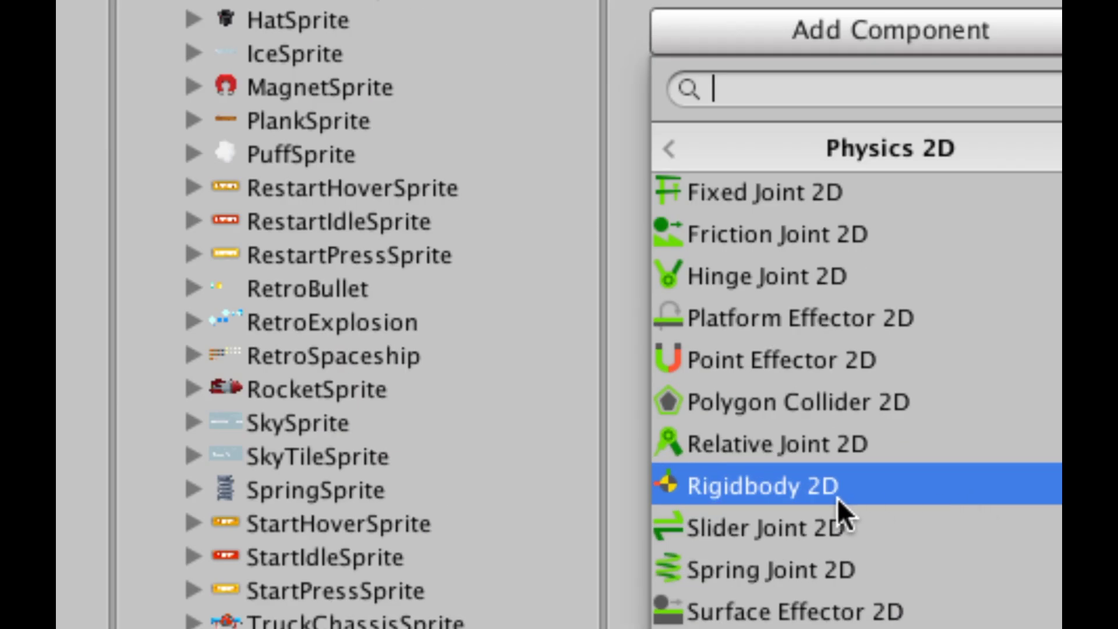
{"action": "left_click", "coordinate": [866, 488]}
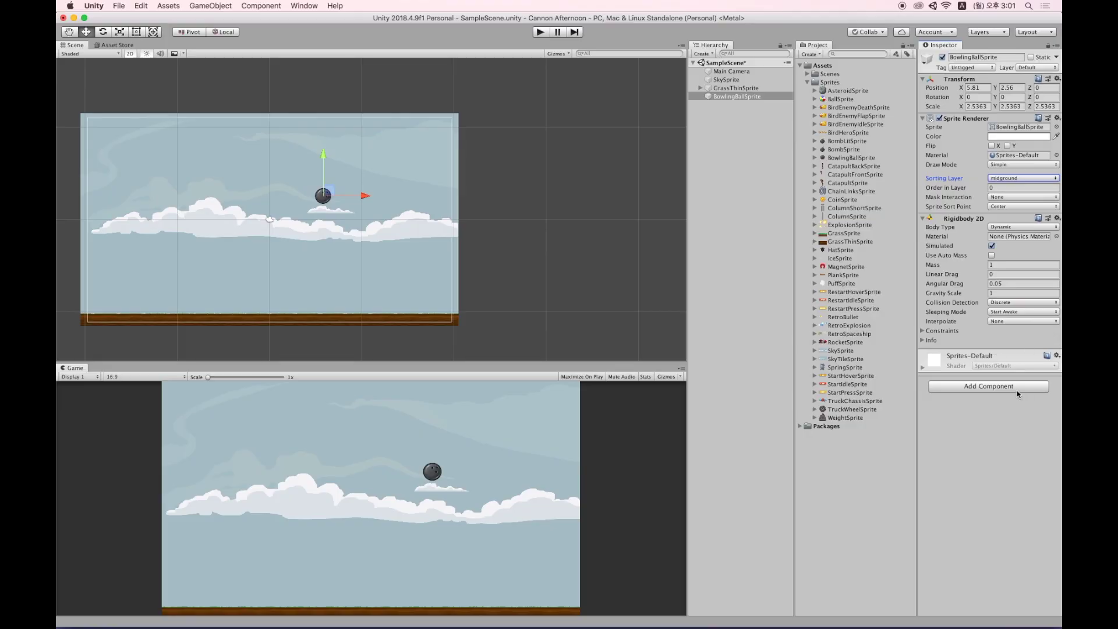
Add a Circle Collider 2D with radius 0.64 to the bowling ball.
{"action": "left_click", "coordinate": [1017, 390]}
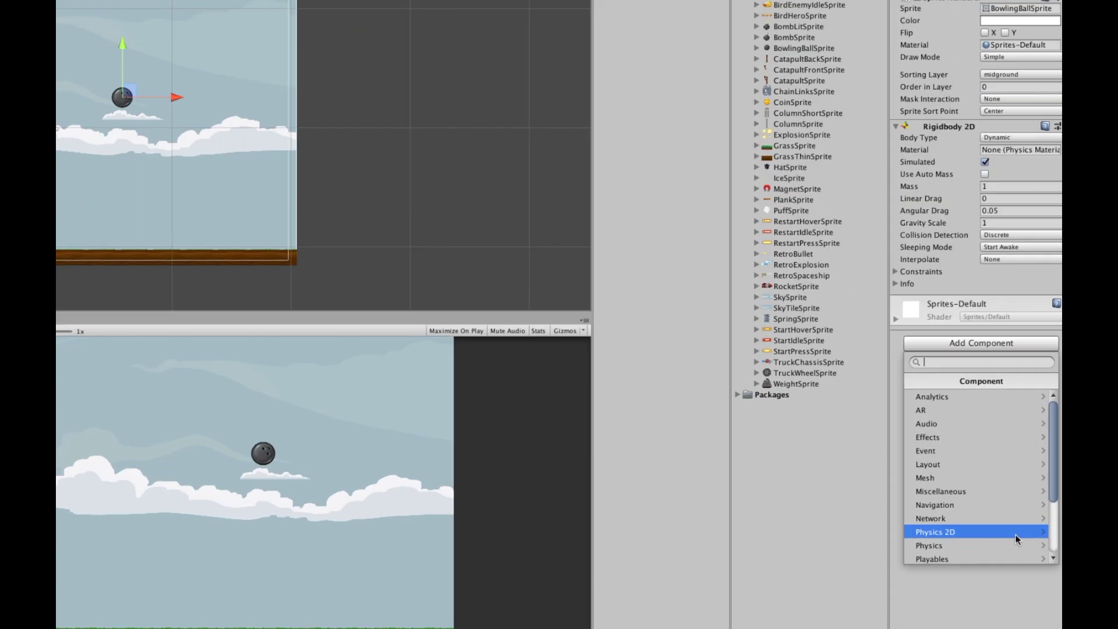
{"action": "left_click", "coordinate": [1015, 534]}
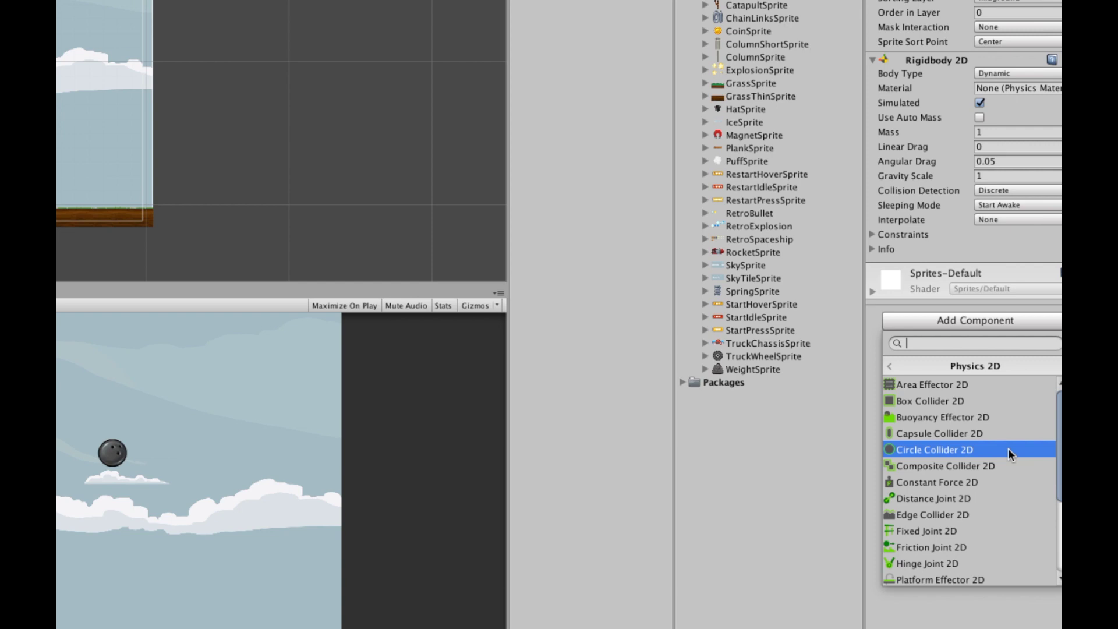
{"action": "left_click", "coordinate": [1008, 448]}
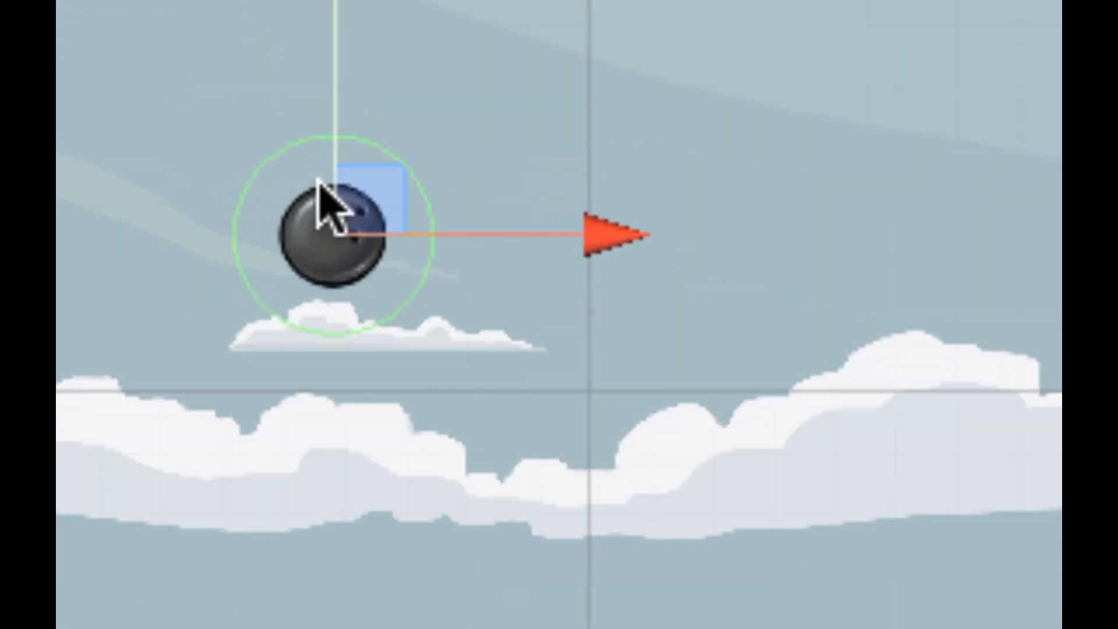
{"action": "scroll", "coordinate": [329, 197], "scroll_direction": "down", "scroll_amount": 1}
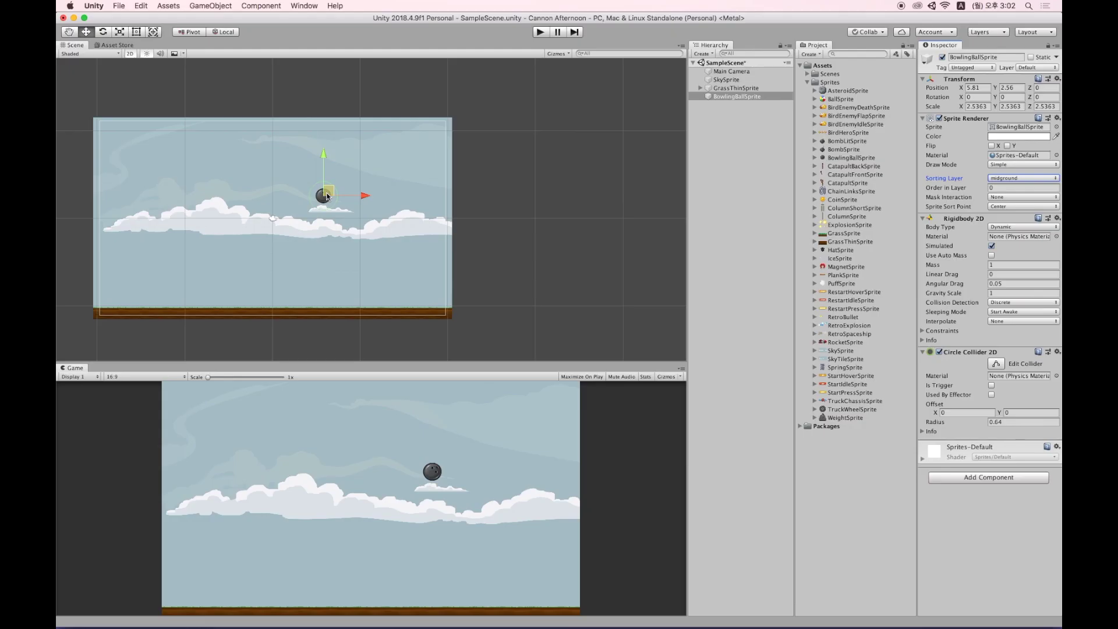
{"action": "scroll", "coordinate": [327, 197], "scroll_direction": "up", "scroll_amount": 6}
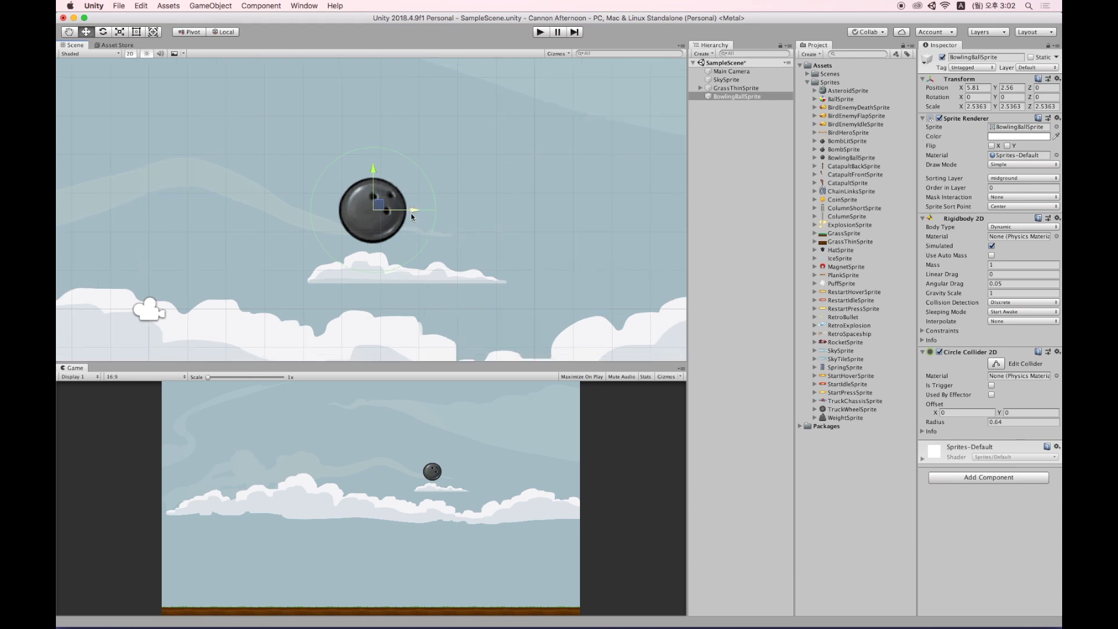
{"action": "scroll", "coordinate": [433, 230], "scroll_direction": "down", "scroll_amount": 8}
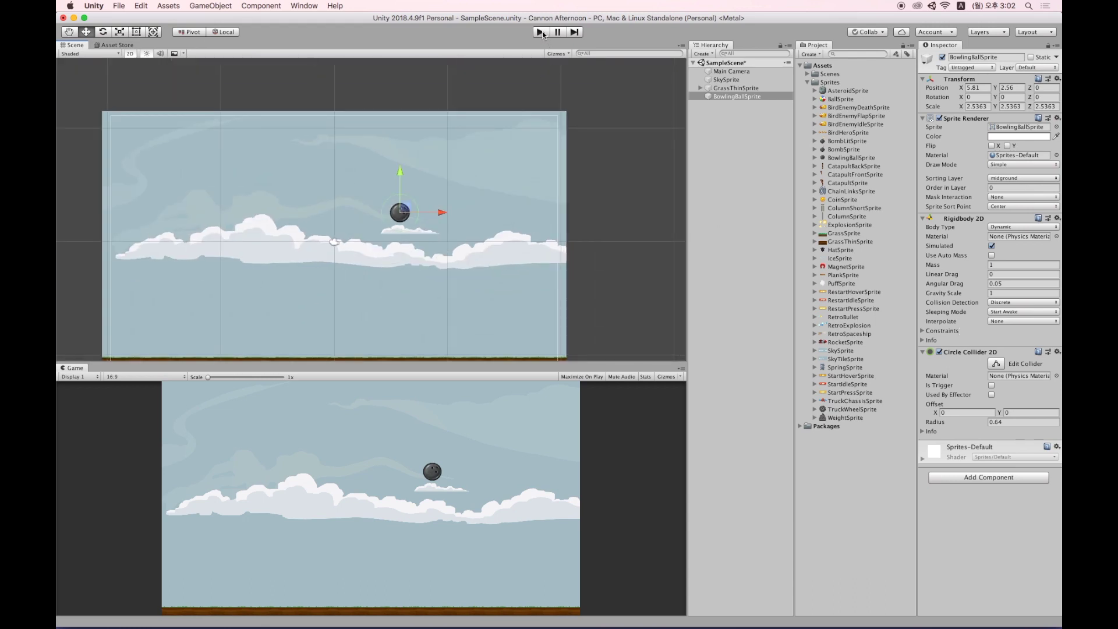
{"action": "left_click", "coordinate": [540, 33]}
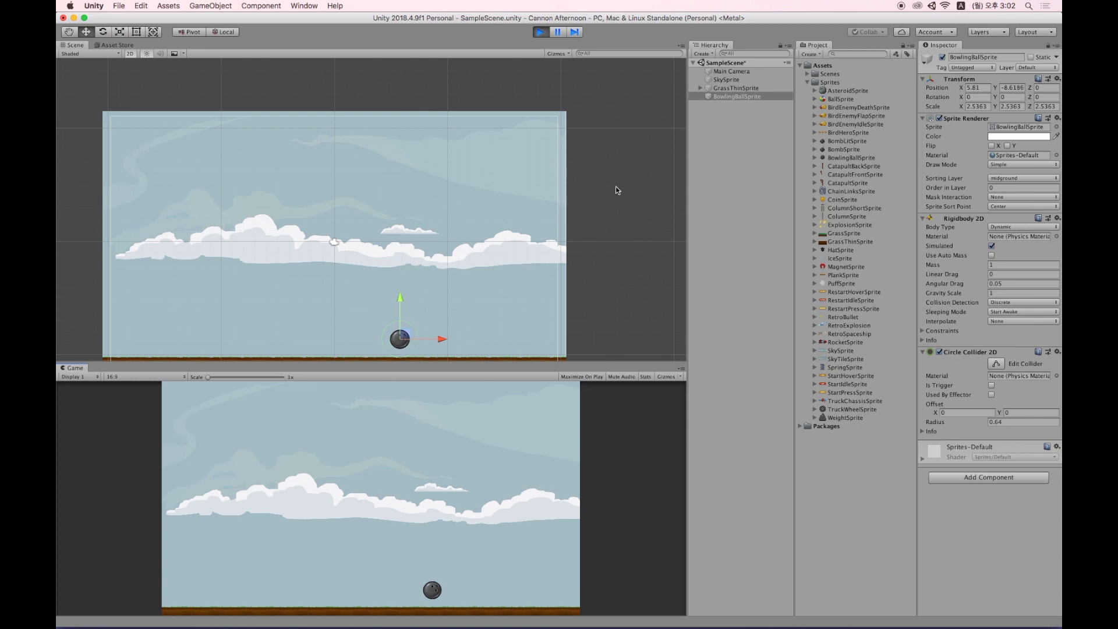
{"action": "left_click_drag", "start_coordinate": [410, 332], "coordinate": [361, 264]}
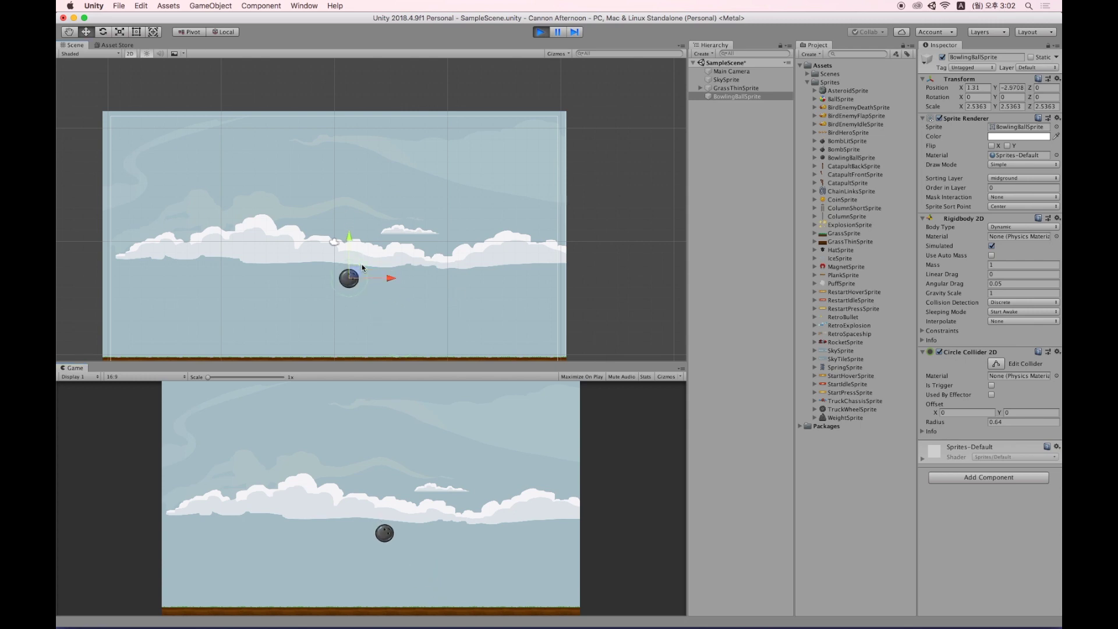
{"action": "left_click", "coordinate": [539, 33]}
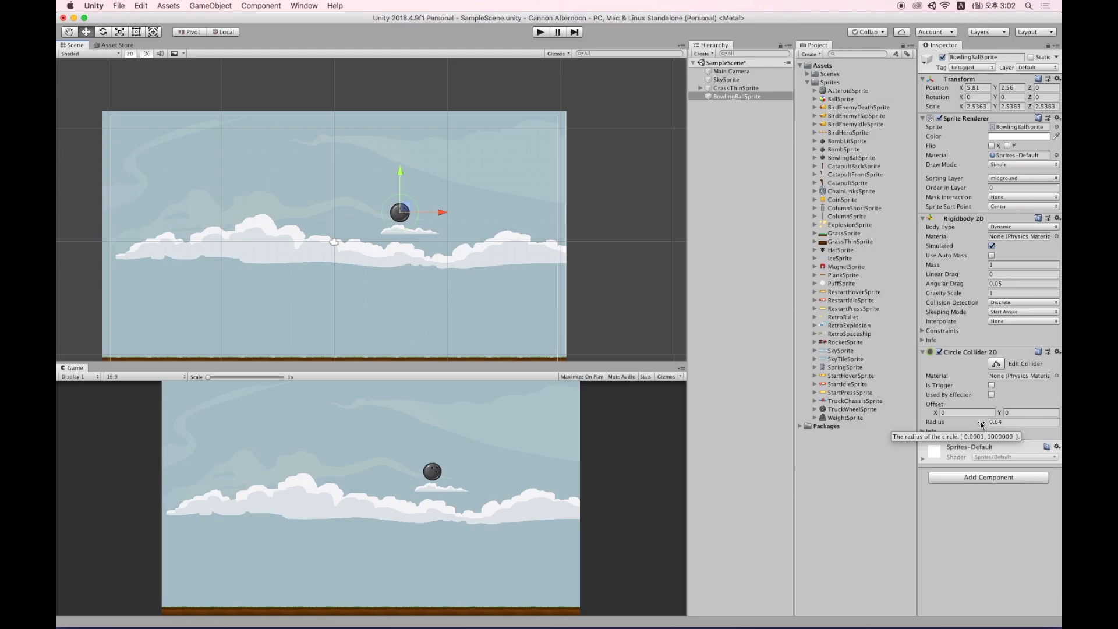
Shrink the bowling ball's Circle Collider 2D radius from 0.64 to 0.33 and frame the ball.
{"action": "left_click", "coordinate": [778, 469]}
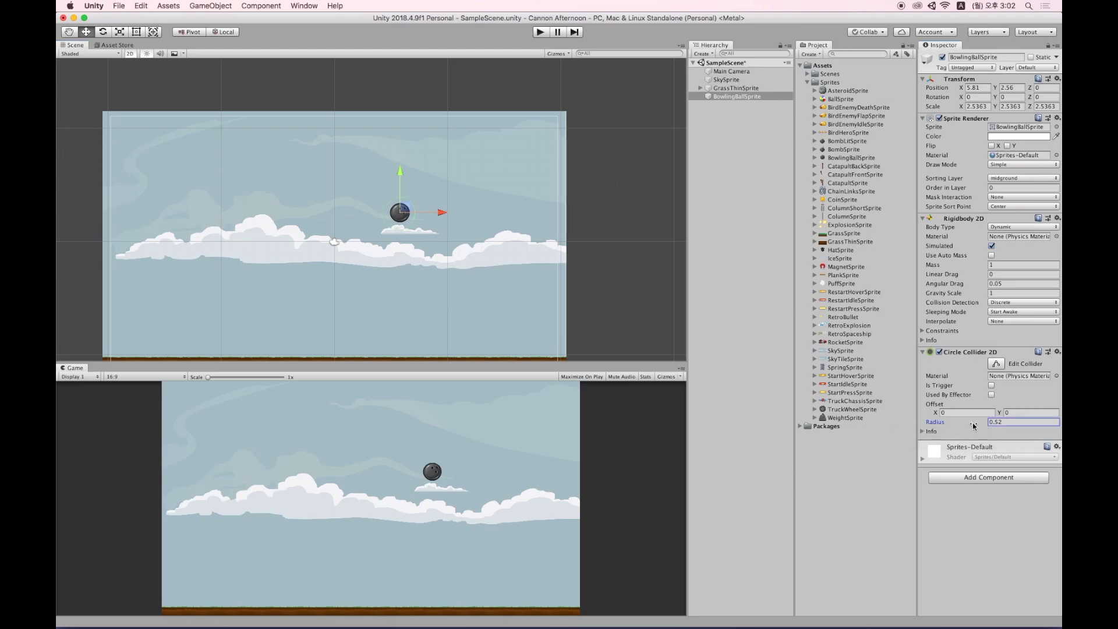
{"action": "key", "text": "f"}
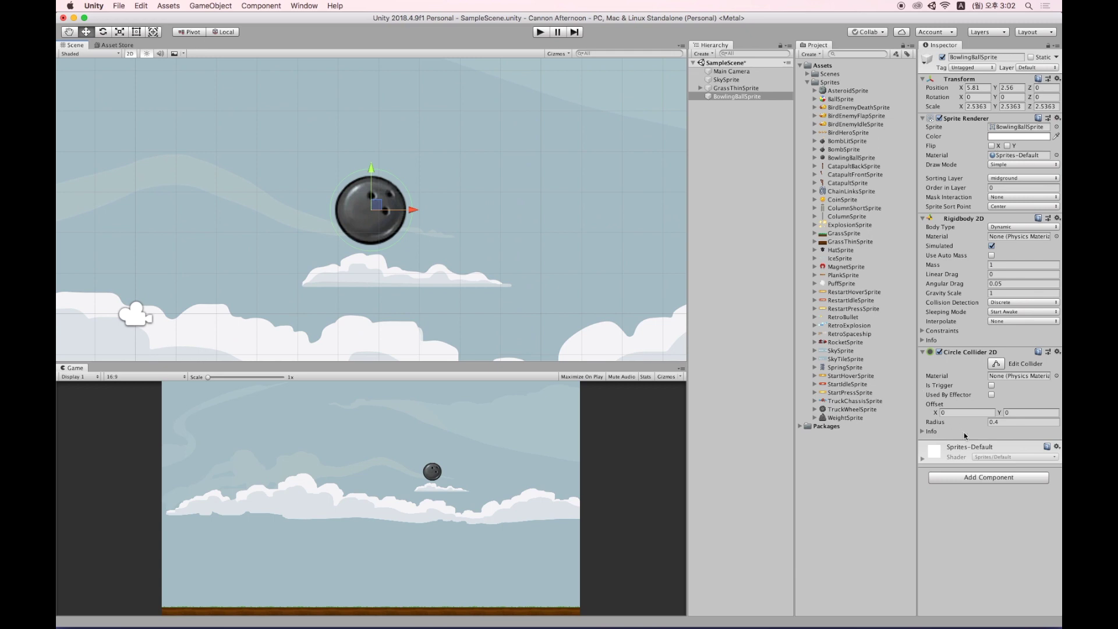
{"action": "left_click_drag", "start_coordinate": [983, 424], "coordinate": [979, 424]}
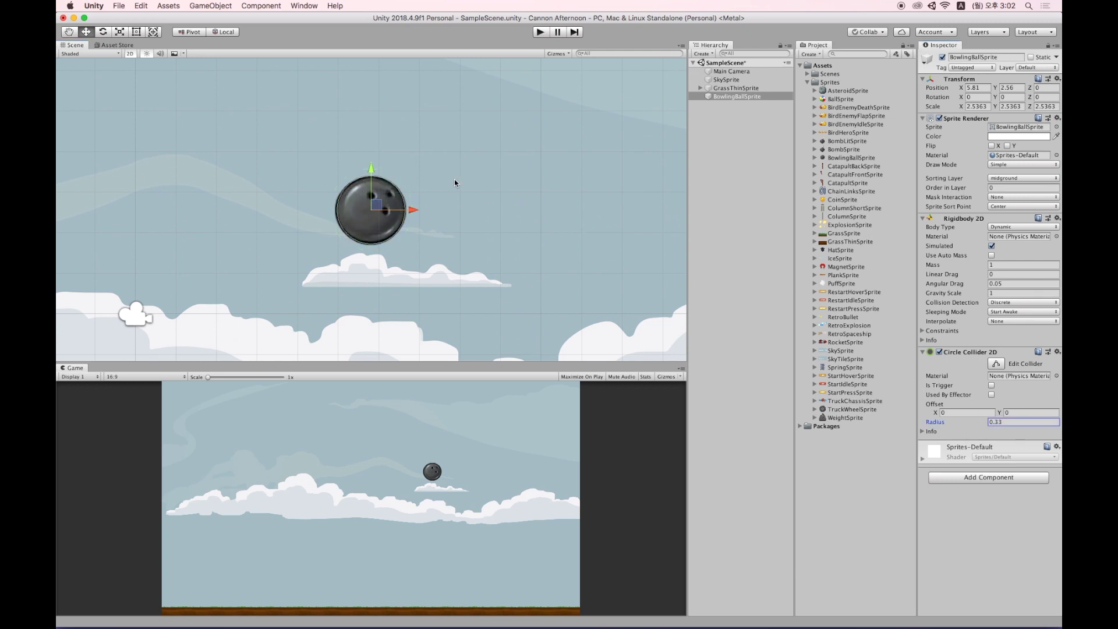
{"action": "scroll", "coordinate": [443, 183], "scroll_direction": "down", "scroll_amount": 5}
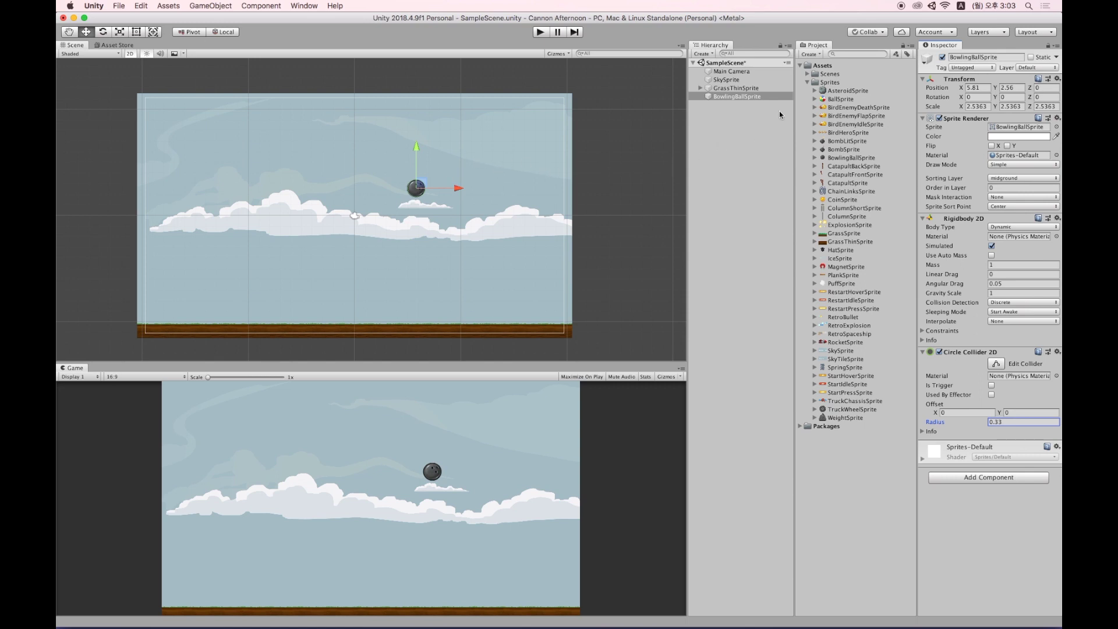
Reshape the GrassThinSprite edge collider into two raised peaks, then enter Play mode.
{"action": "left_click", "coordinate": [746, 90]}
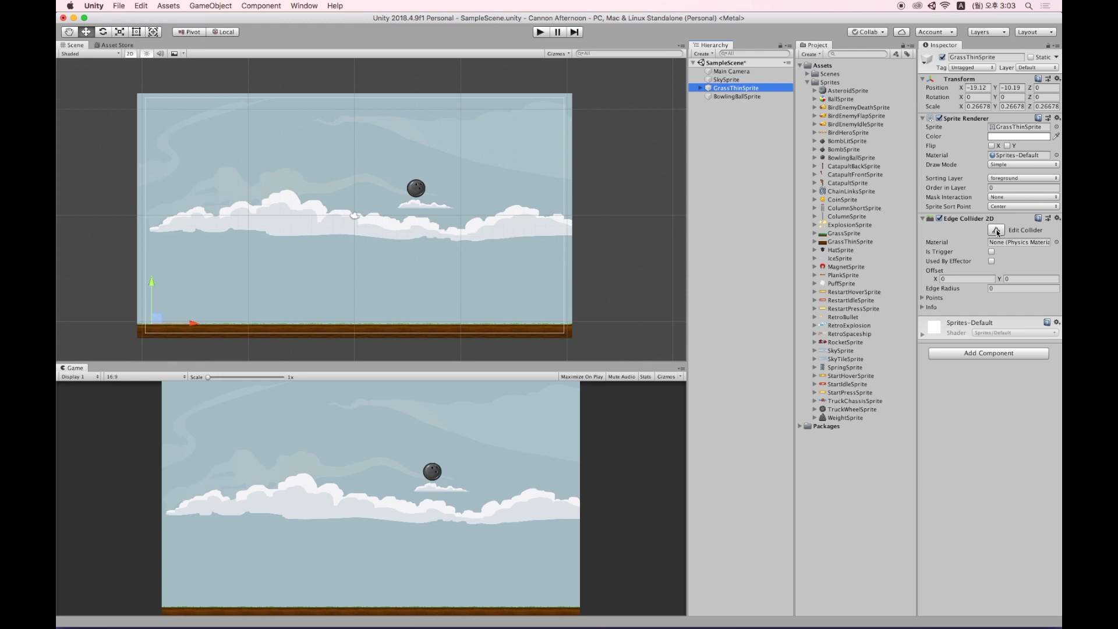
{"action": "left_click", "coordinate": [996, 231]}
{"action": "left_click_drag", "start_coordinate": [496, 324], "coordinate": [508, 265]}
{"action": "left_click_drag", "start_coordinate": [394, 288], "coordinate": [404, 324]}
{"action": "left_click_drag", "start_coordinate": [317, 324], "coordinate": [216, 245]}
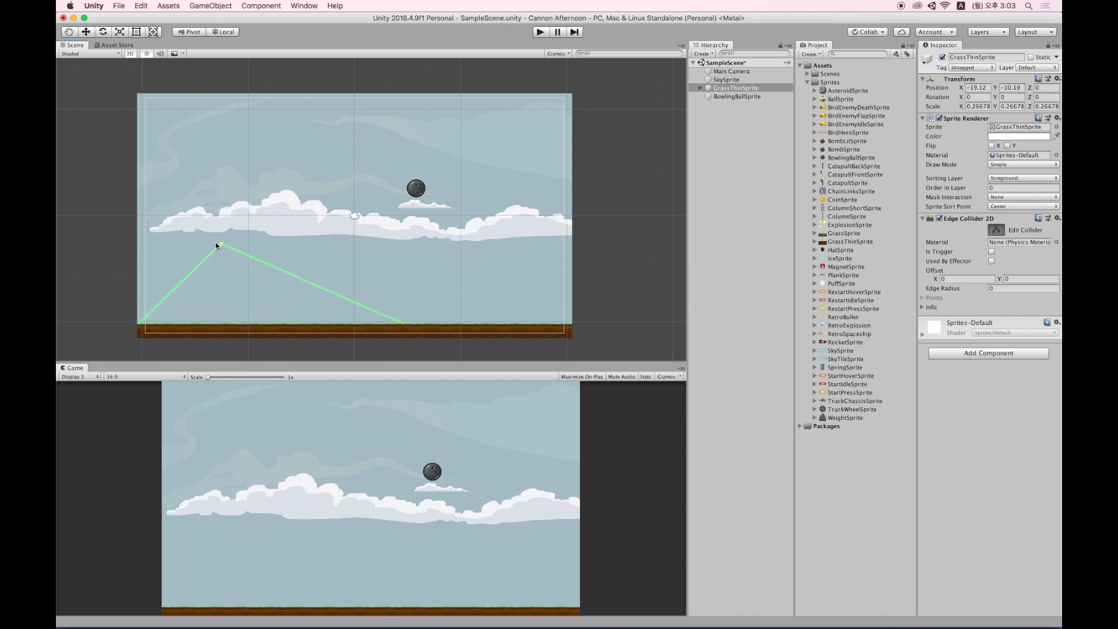
{"action": "left_click", "coordinate": [541, 32]}
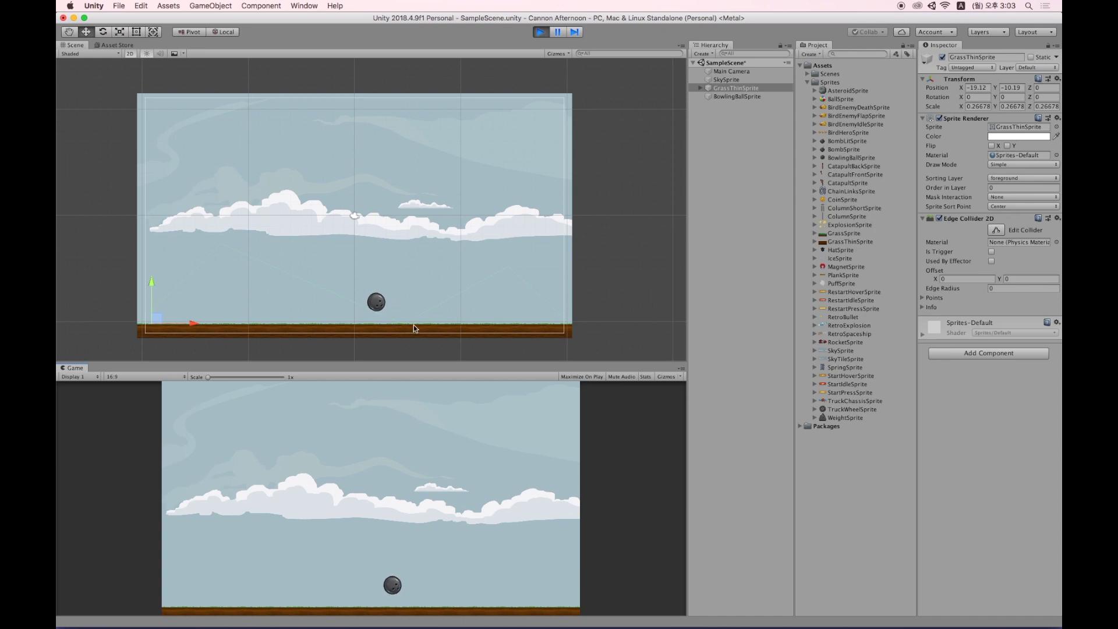
Select the bowling ball and lift it into the clouds three times to drop it.
{"action": "left_click", "coordinate": [748, 97]}
{"action": "left_click_drag", "start_coordinate": [394, 315], "coordinate": [335, 192]}
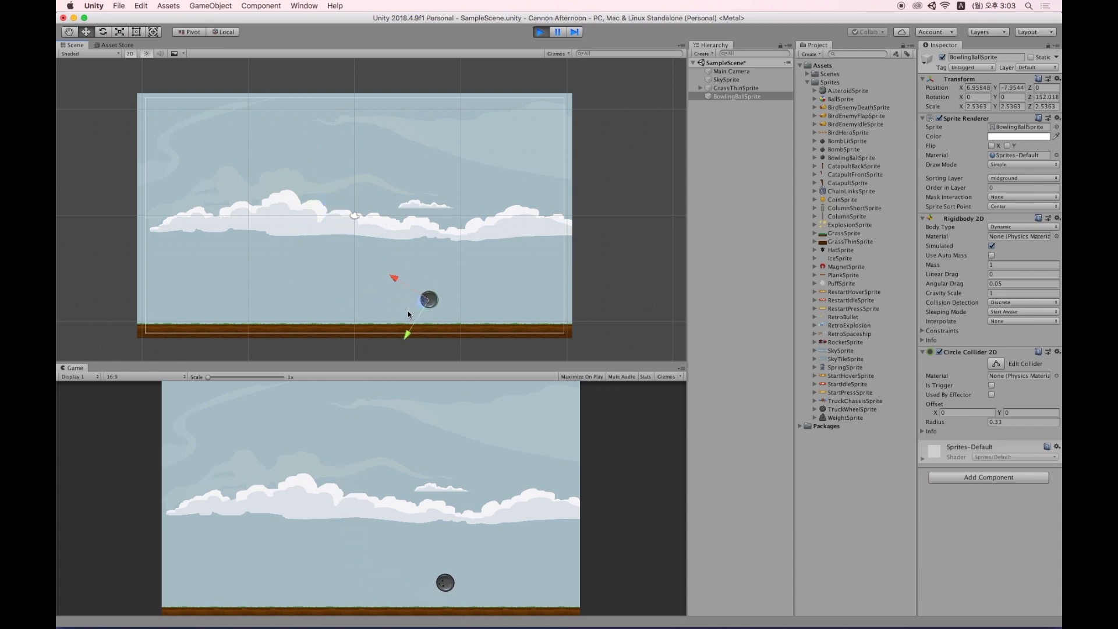
{"action": "left_click_drag", "start_coordinate": [438, 292], "coordinate": [457, 170]}
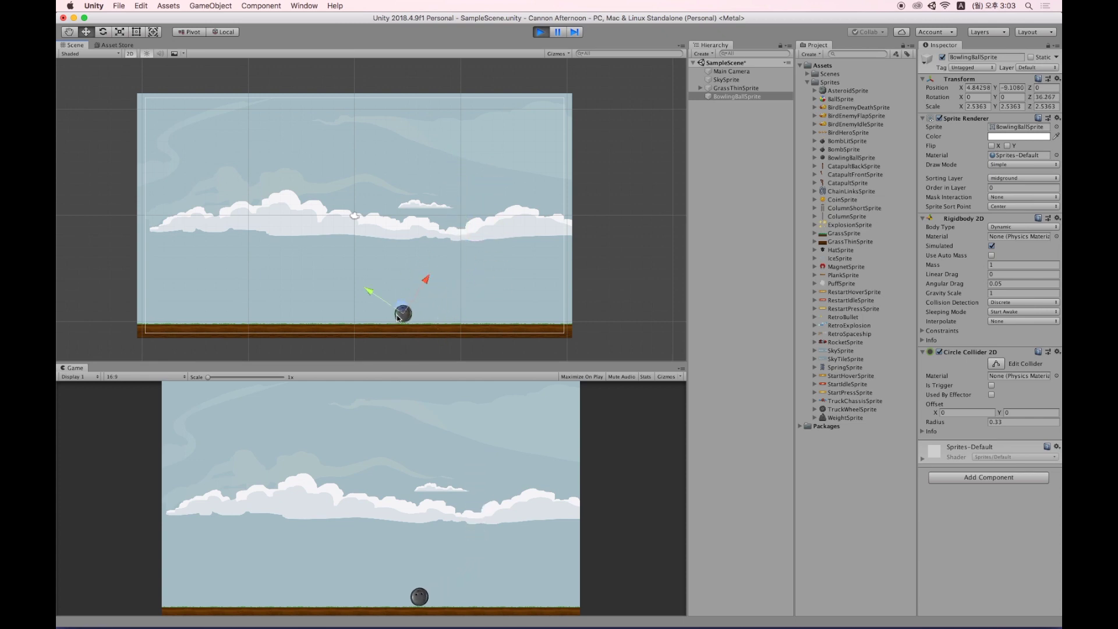
{"action": "left_click_drag", "start_coordinate": [351, 287], "coordinate": [303, 192]}
Switch the handles to Global, drop the ball three more times, and toggle Global/Local.
{"action": "left_click", "coordinate": [224, 32]}
{"action": "left_click_drag", "start_coordinate": [382, 303], "coordinate": [365, 212]}
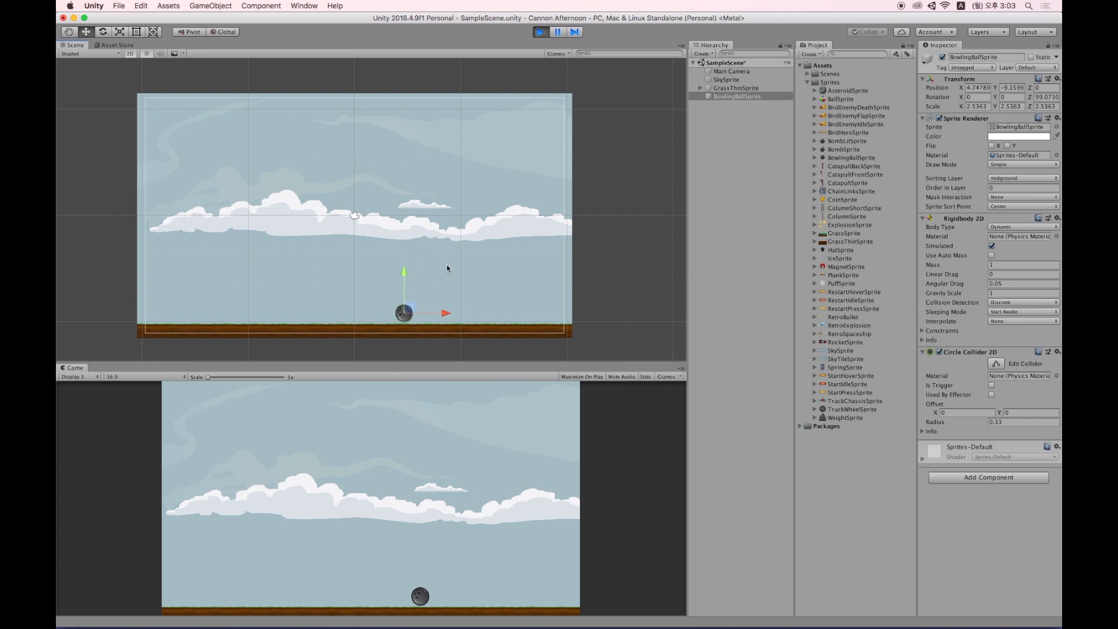
{"action": "left_click_drag", "start_coordinate": [407, 300], "coordinate": [336, 198]}
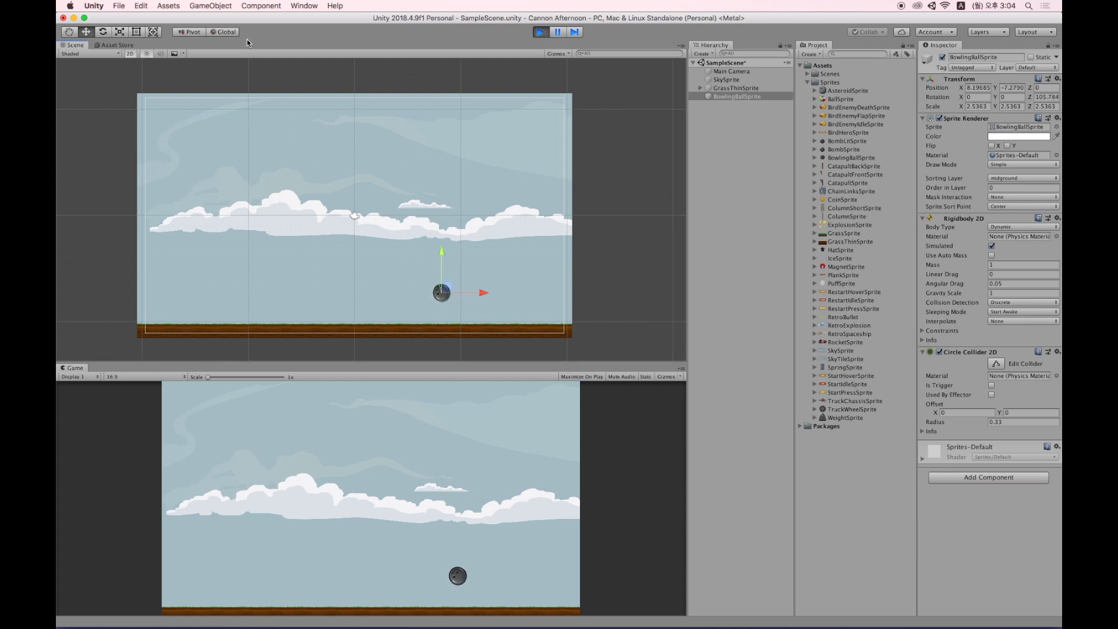
{"action": "left_click_drag", "start_coordinate": [443, 289], "coordinate": [319, 165]}
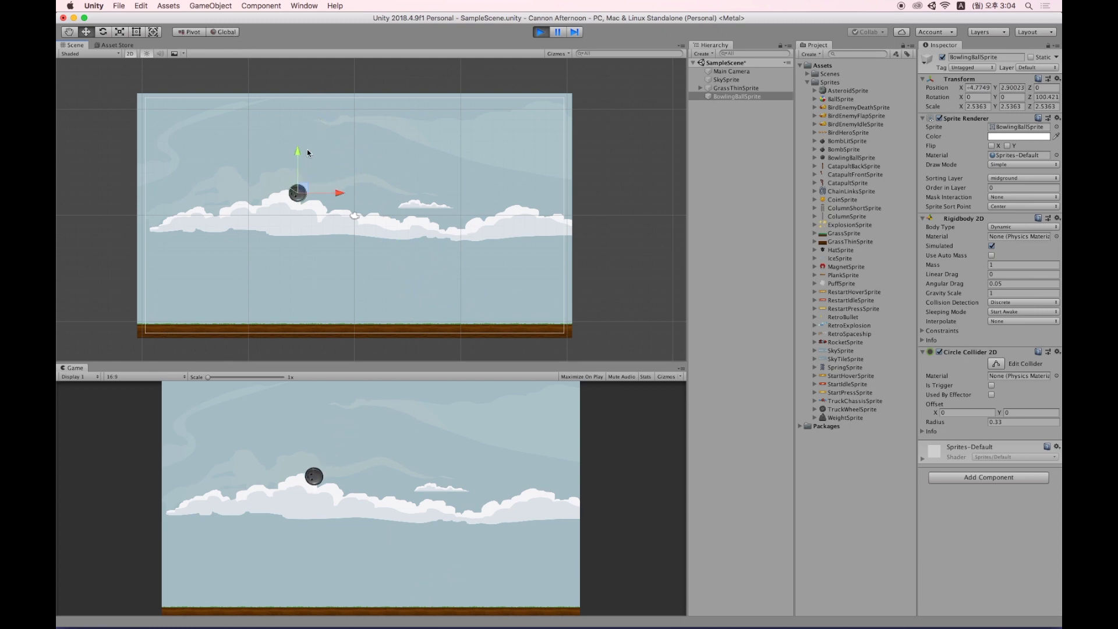
{"action": "left_click", "coordinate": [226, 33]}
{"action": "left_click", "coordinate": [227, 33]}
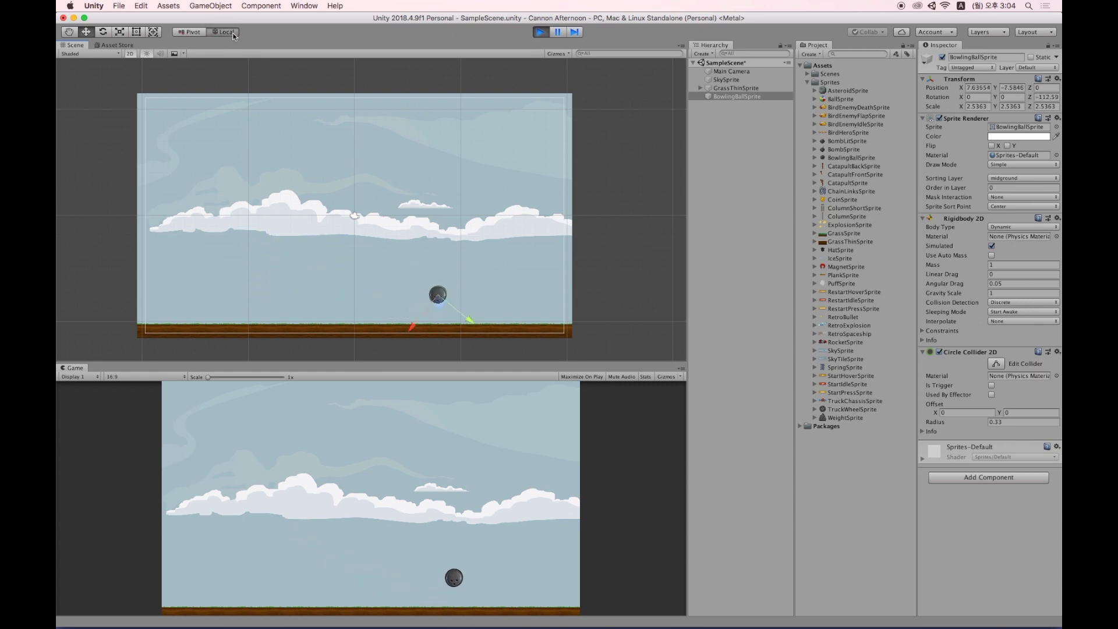
{"action": "left_click", "coordinate": [226, 32]}
{"action": "left_click", "coordinate": [226, 32]}
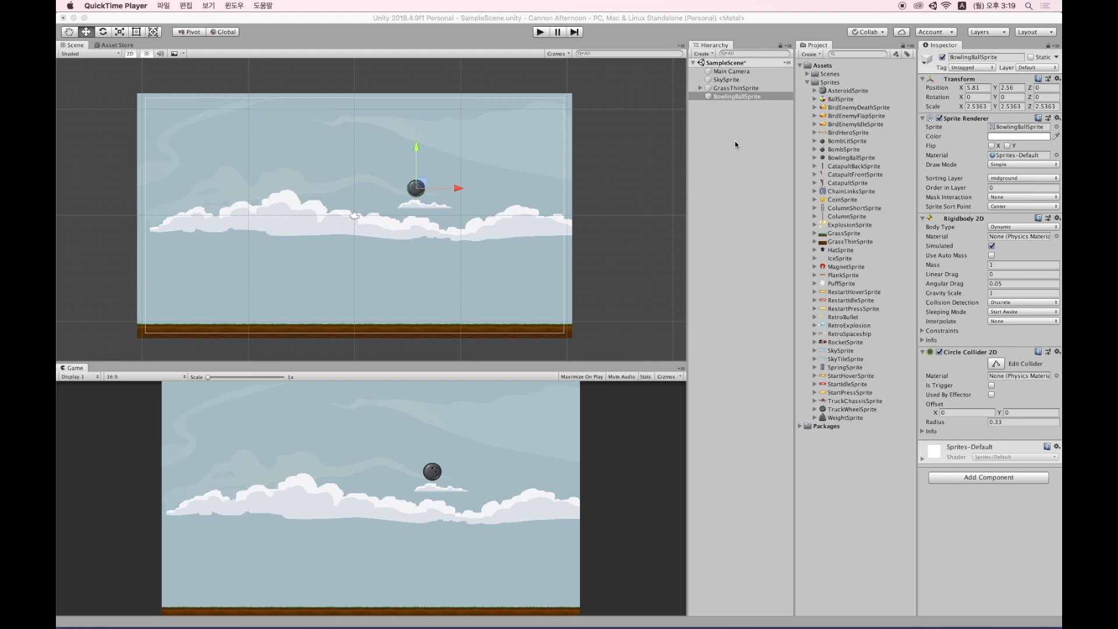
Collapse Sprites and drag BowlingBallSprite from the Hierarchy into Assets as a prefab.
{"action": "left_click", "coordinate": [735, 90]}
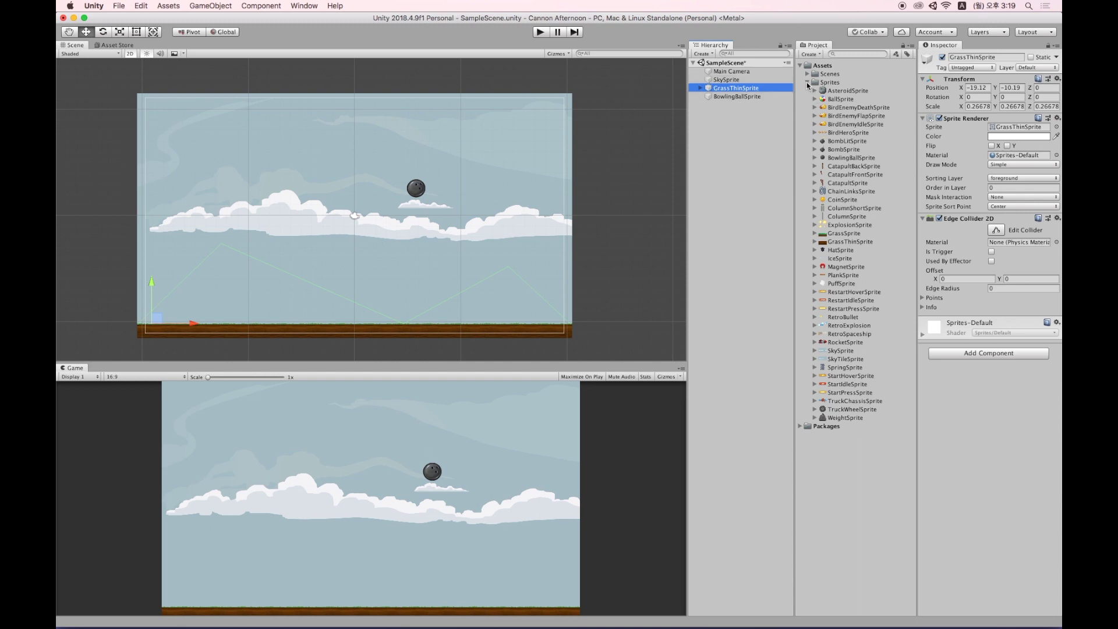
{"action": "left_click", "coordinate": [807, 83]}
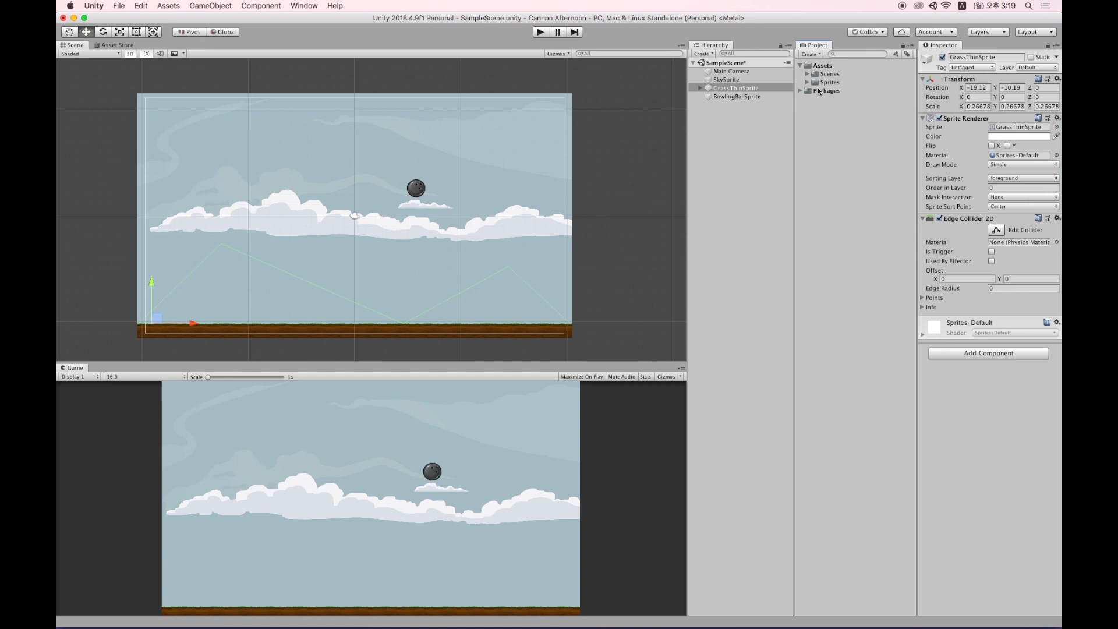
{"action": "left_click", "coordinate": [738, 97]}
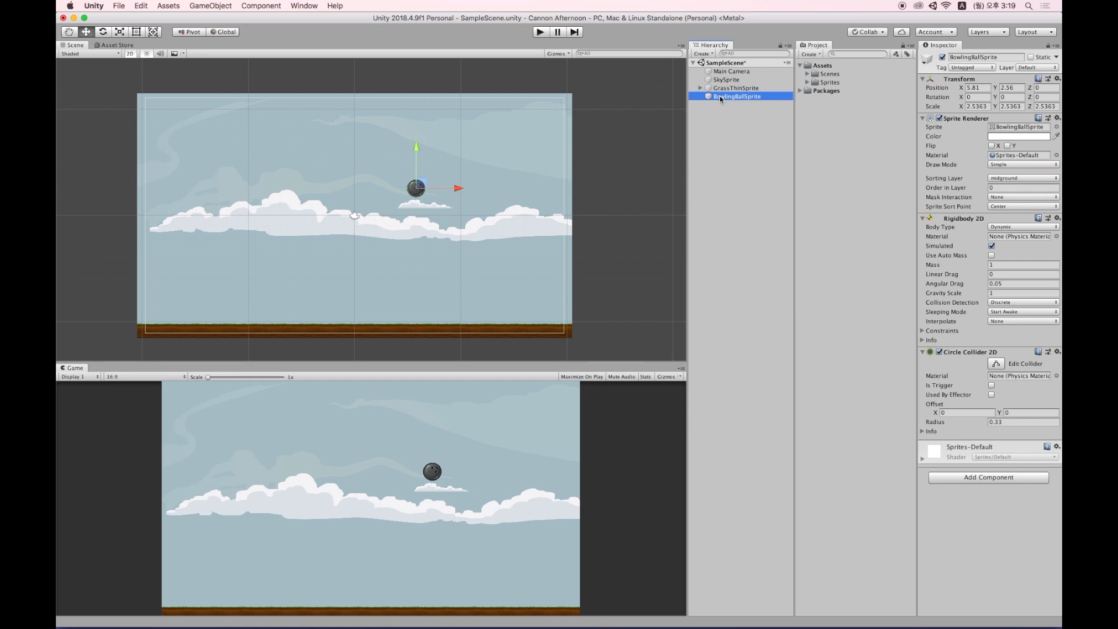
{"action": "left_click_drag", "start_coordinate": [729, 96], "coordinate": [825, 67]}
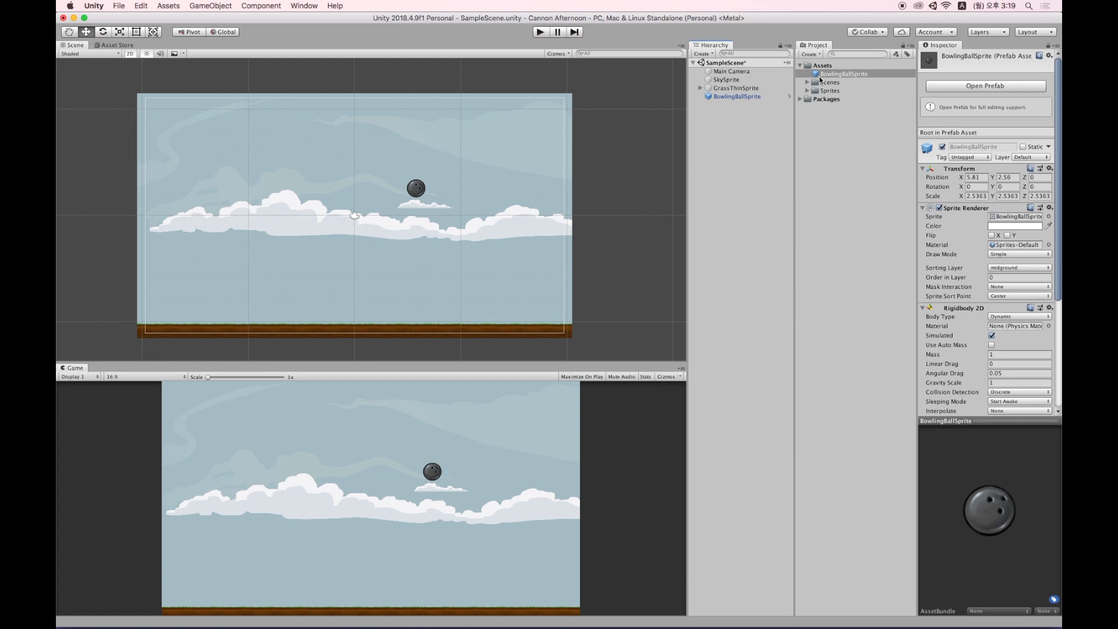
{"action": "left_click", "coordinate": [540, 32]}
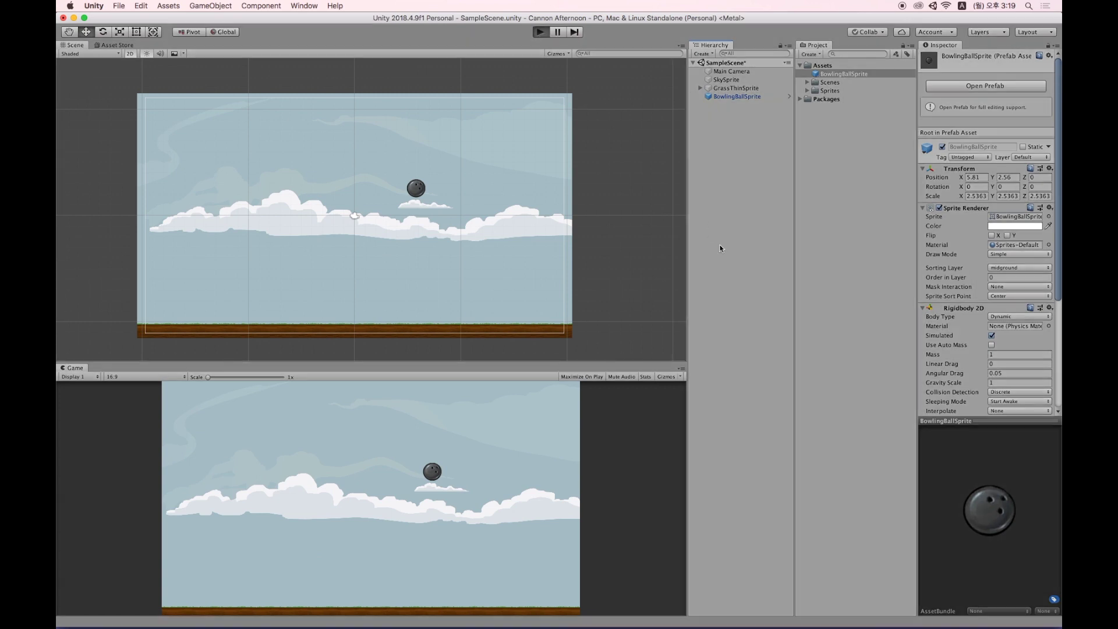
{"action": "left_click_drag", "start_coordinate": [837, 75], "coordinate": [465, 168]}
{"action": "left_click_drag", "start_coordinate": [843, 74], "coordinate": [224, 131]}
{"action": "left_click_drag", "start_coordinate": [837, 80], "coordinate": [369, 120]}
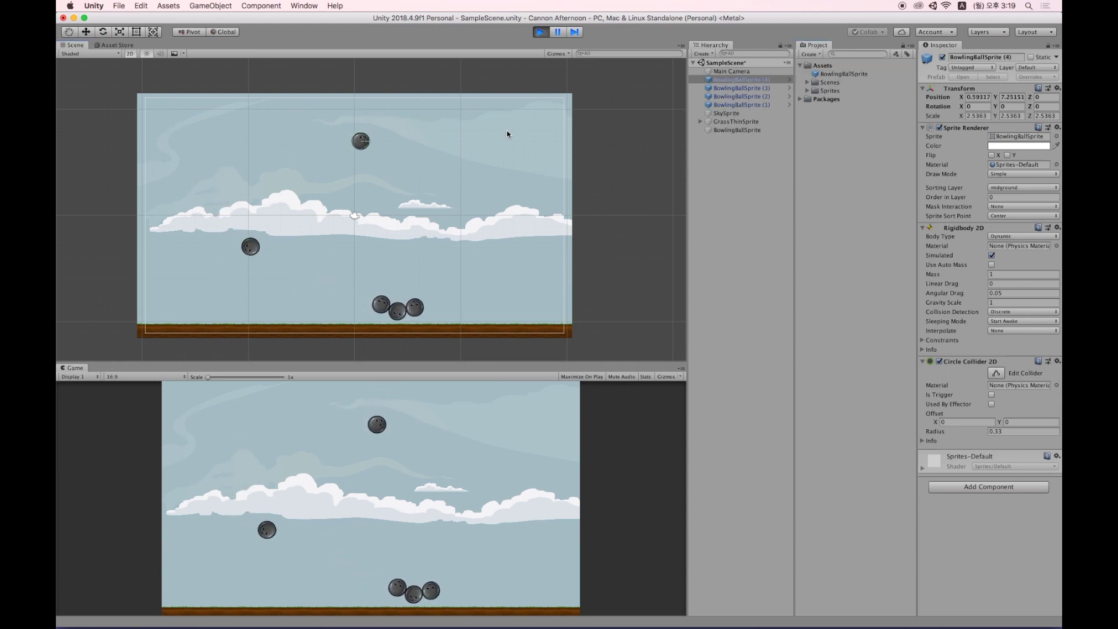
{"action": "left_click_drag", "start_coordinate": [838, 75], "coordinate": [526, 107]}
{"action": "left_click_drag", "start_coordinate": [531, 152], "coordinate": [531, 153]}
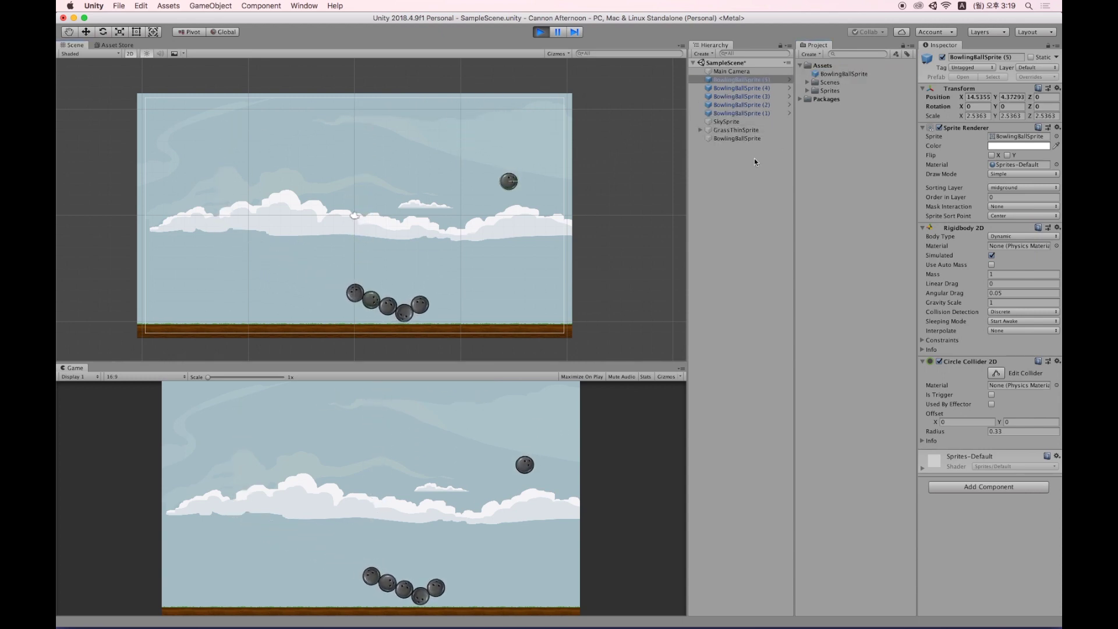
{"action": "left_click_drag", "start_coordinate": [844, 74], "coordinate": [259, 111]}
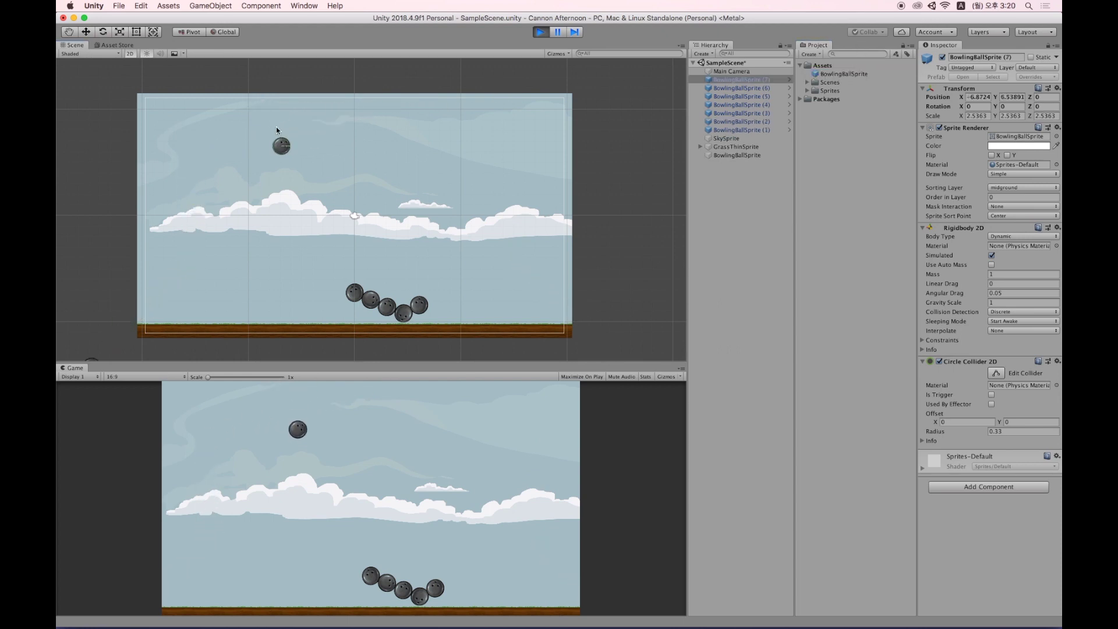
{"action": "left_click_drag", "start_coordinate": [844, 74], "coordinate": [414, 139]}
{"action": "left_click_drag", "start_coordinate": [844, 74], "coordinate": [543, 111]}
{"action": "left_click_drag", "start_coordinate": [844, 74], "coordinate": [214, 135]}
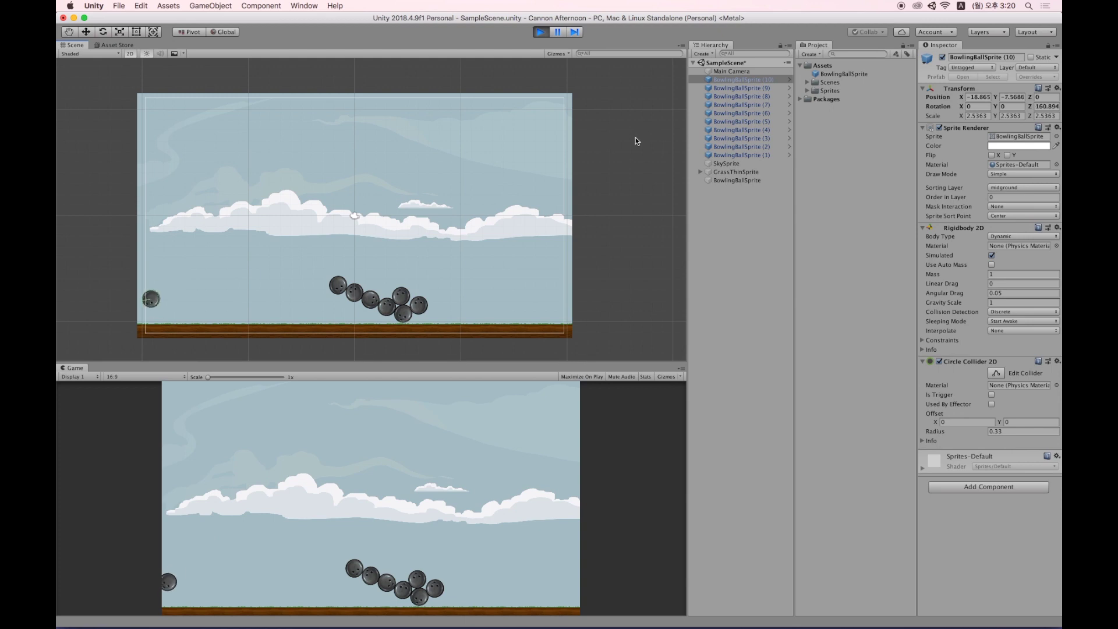
{"action": "left_click", "coordinate": [541, 32]}
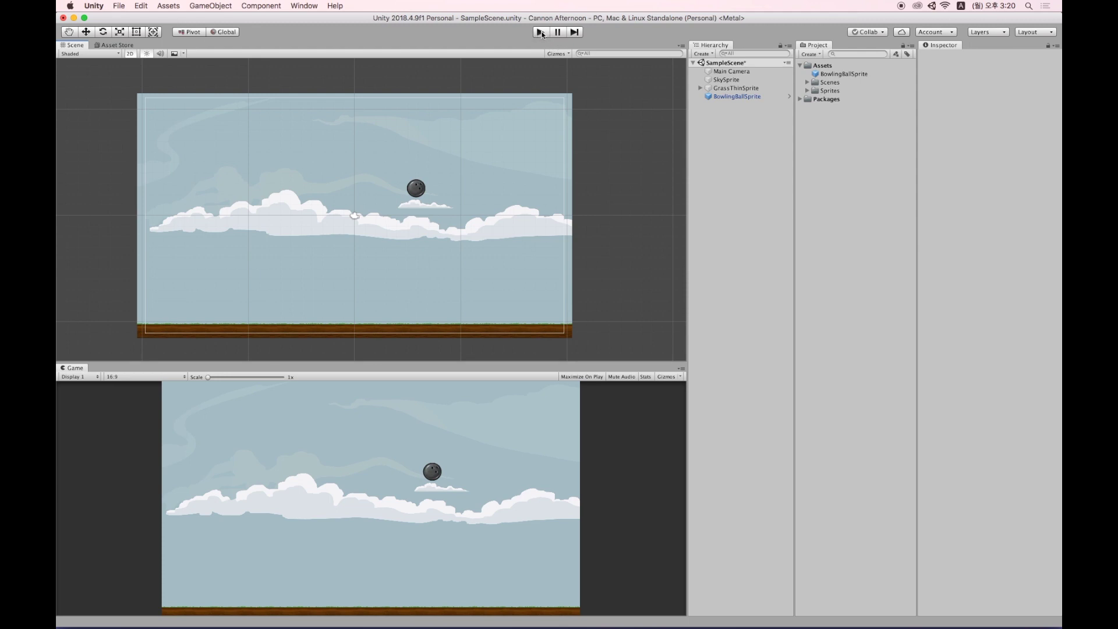
Start a new play test and expand GrassThinSprite to list its child tiles.
{"action": "left_click", "coordinate": [541, 33]}
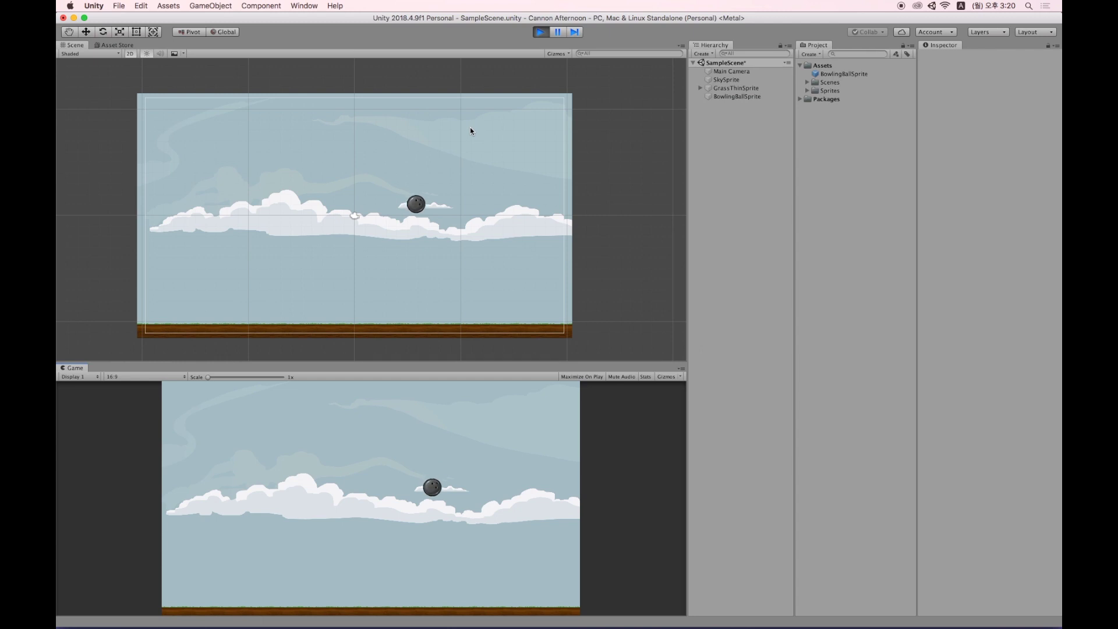
{"action": "left_click", "coordinate": [735, 88]}
{"action": "left_click", "coordinate": [700, 88]}
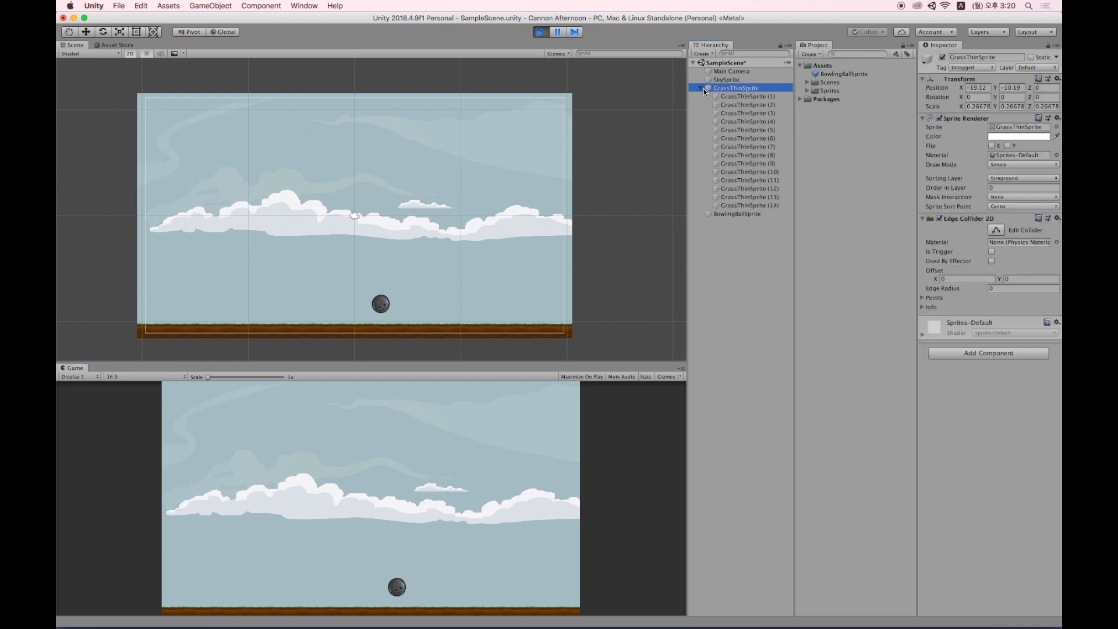
Lift grass tiles (6) and (9) into the air as floating platforms, then stop Play.
{"action": "left_click", "coordinate": [747, 138]}
{"action": "key", "text": "w"}
{"action": "left_click_drag", "start_coordinate": [331, 317], "coordinate": [310, 254]}
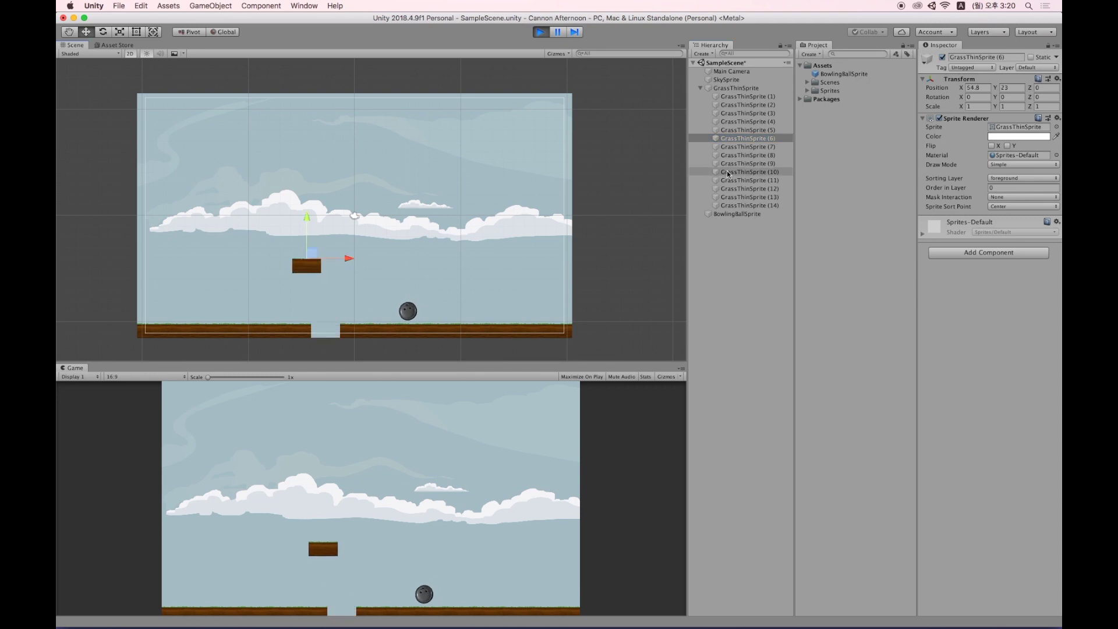
{"action": "left_click", "coordinate": [418, 328]}
{"action": "left_click_drag", "start_coordinate": [421, 317], "coordinate": [545, 215]}
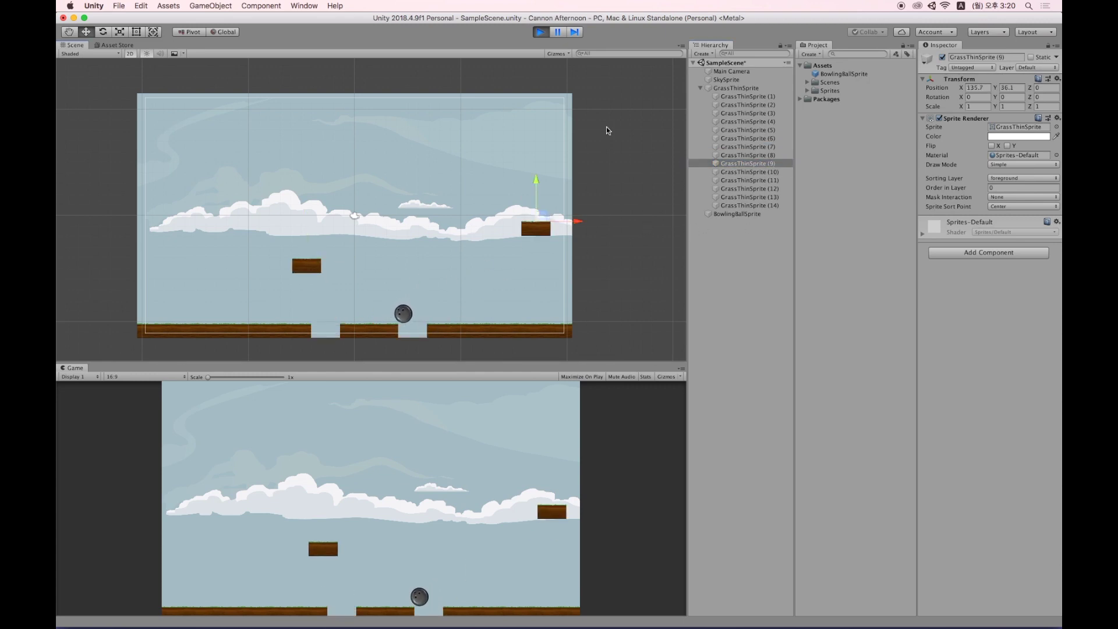
{"action": "left_click", "coordinate": [545, 34]}
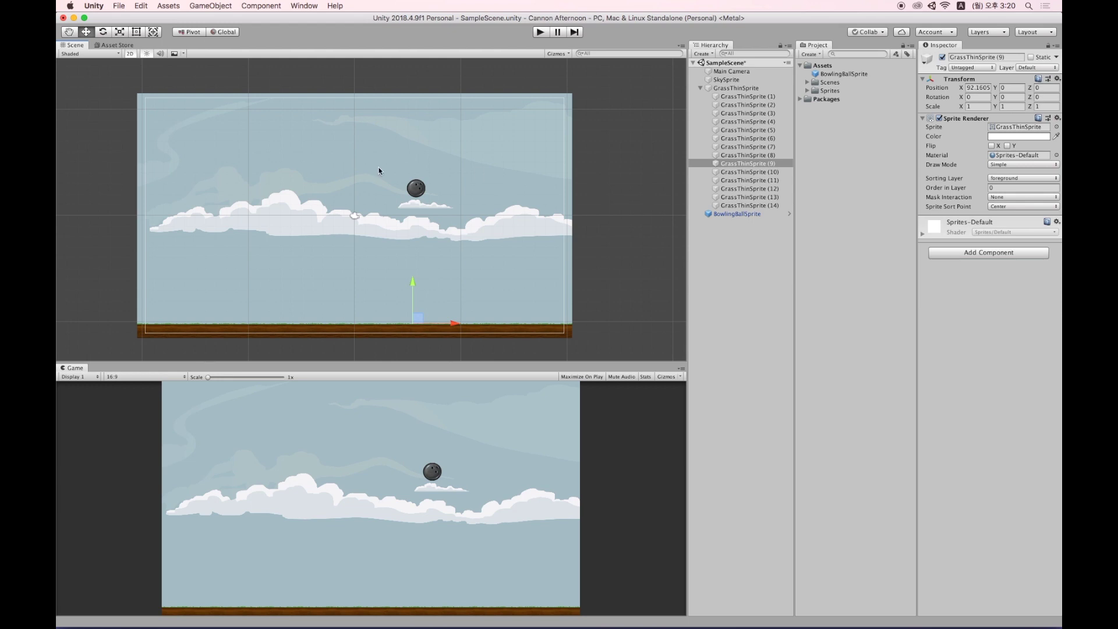
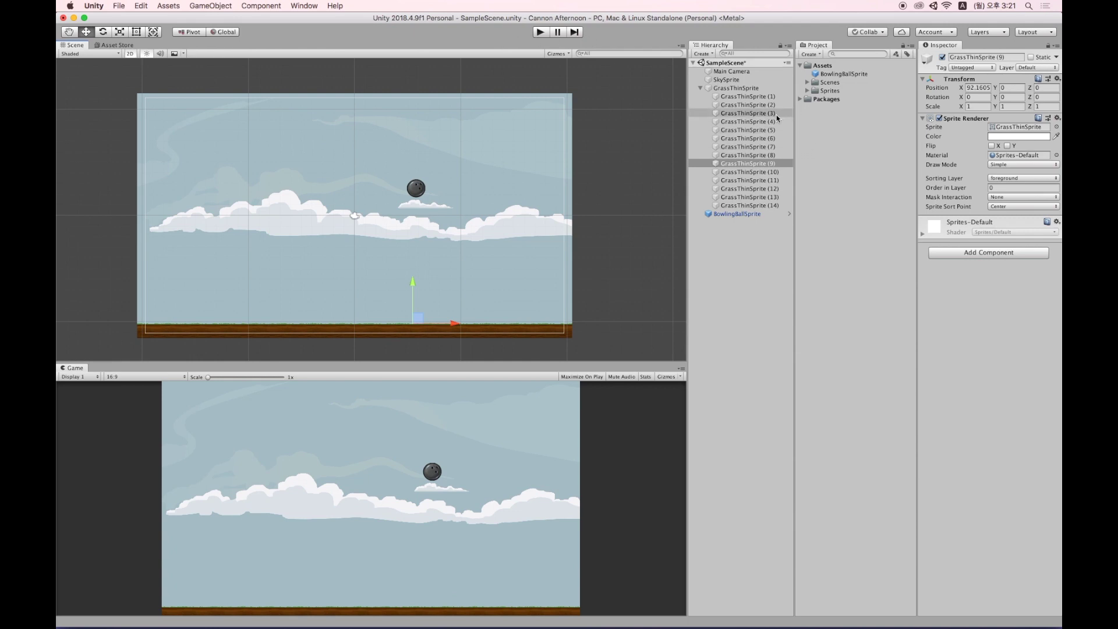
Drag the BowlingBallSprite prefab into the scene twice, placing the new balls in the sky.
{"action": "left_click", "coordinate": [741, 216]}
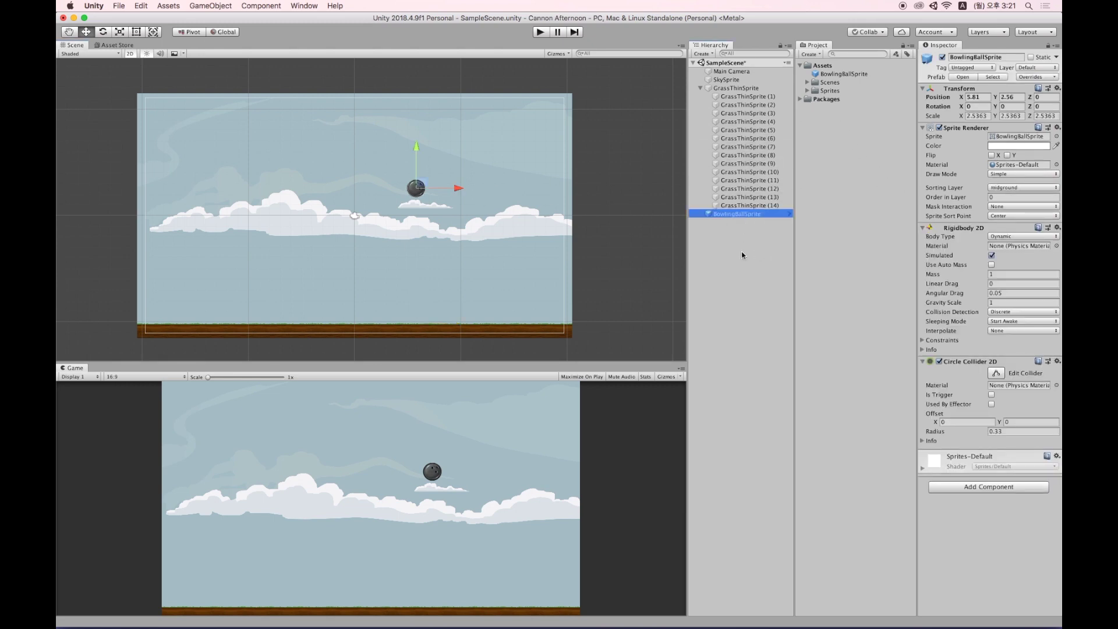
{"action": "left_click_drag", "start_coordinate": [844, 74], "coordinate": [739, 228]}
{"action": "left_click_drag", "start_coordinate": [415, 188], "coordinate": [460, 183]}
{"action": "left_click", "coordinate": [843, 74]}
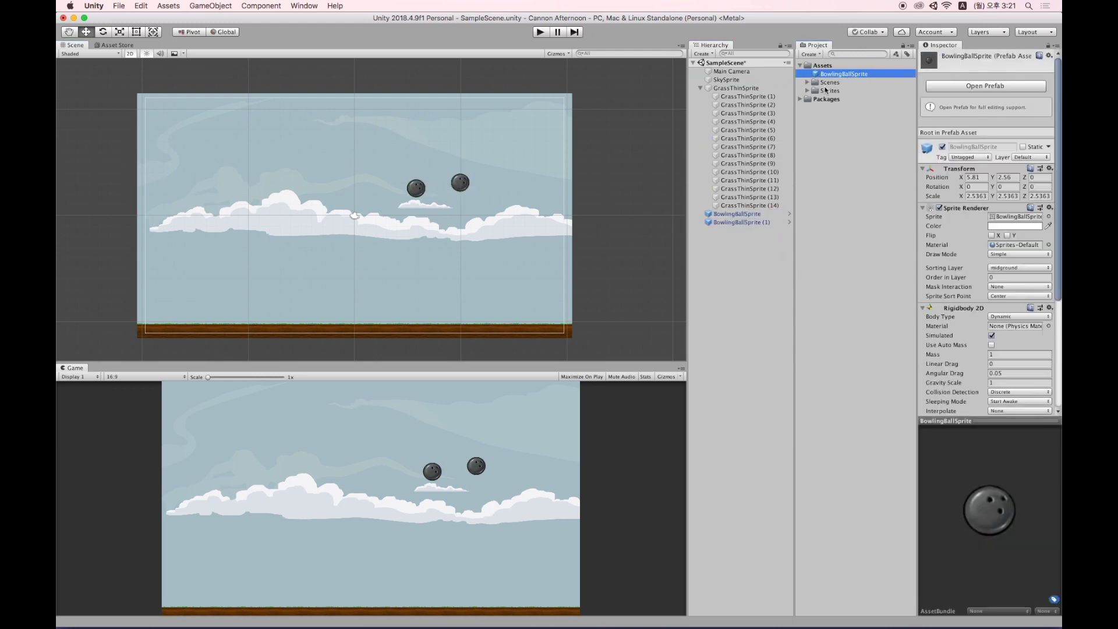
{"action": "left_click_drag", "start_coordinate": [841, 72], "coordinate": [307, 161]}
{"action": "left_click_drag", "start_coordinate": [736, 79], "coordinate": [749, 258]}
Duplicate BowlingBallSprite (2) with Cmd+D to create balls (3) and (4), moving them apart.
{"action": "left_click", "coordinate": [742, 230]}
{"action": "key", "text": "super+d"}
{"action": "left_click_drag", "start_coordinate": [307, 162], "coordinate": [395, 239]}
{"action": "left_click", "coordinate": [737, 240]}
{"action": "key", "text": "super+d"}
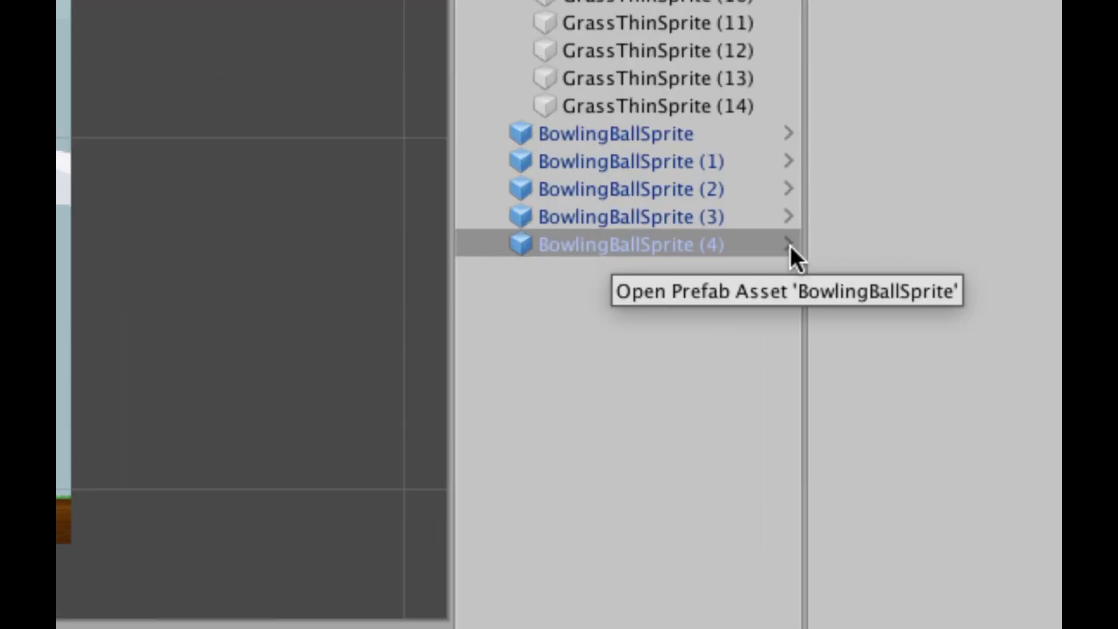
Open the BowlingBallSprite prefab and scale its ball up to about 4.02 with the Scale tool.
{"action": "left_click", "coordinate": [789, 244]}
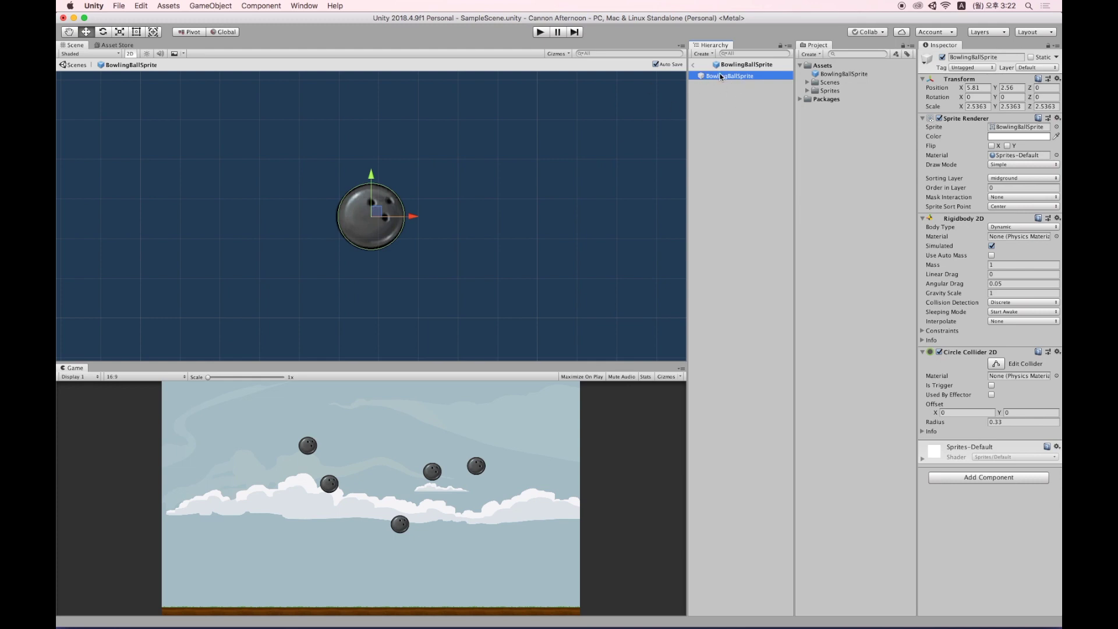
{"action": "left_click", "coordinate": [857, 76]}
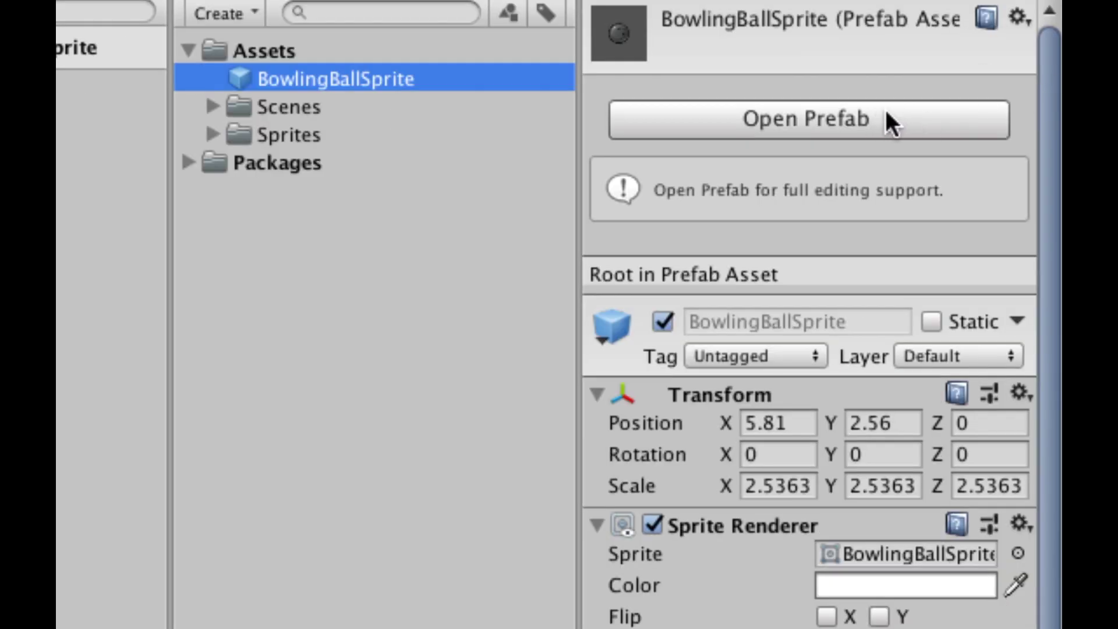
{"action": "left_click", "coordinate": [886, 114]}
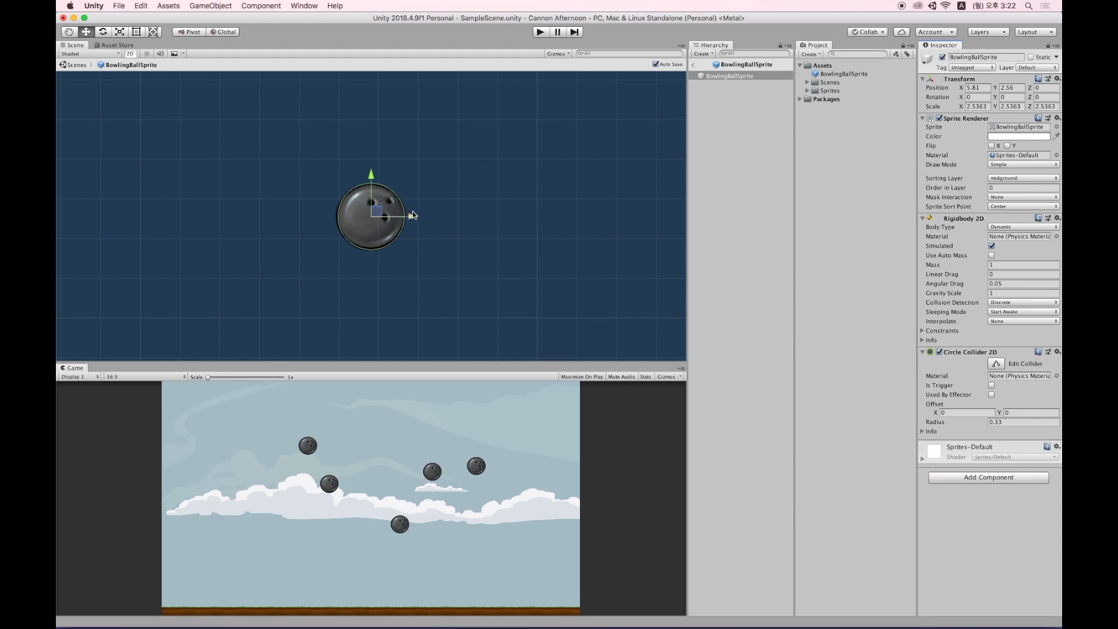
{"action": "left_click", "coordinate": [729, 76]}
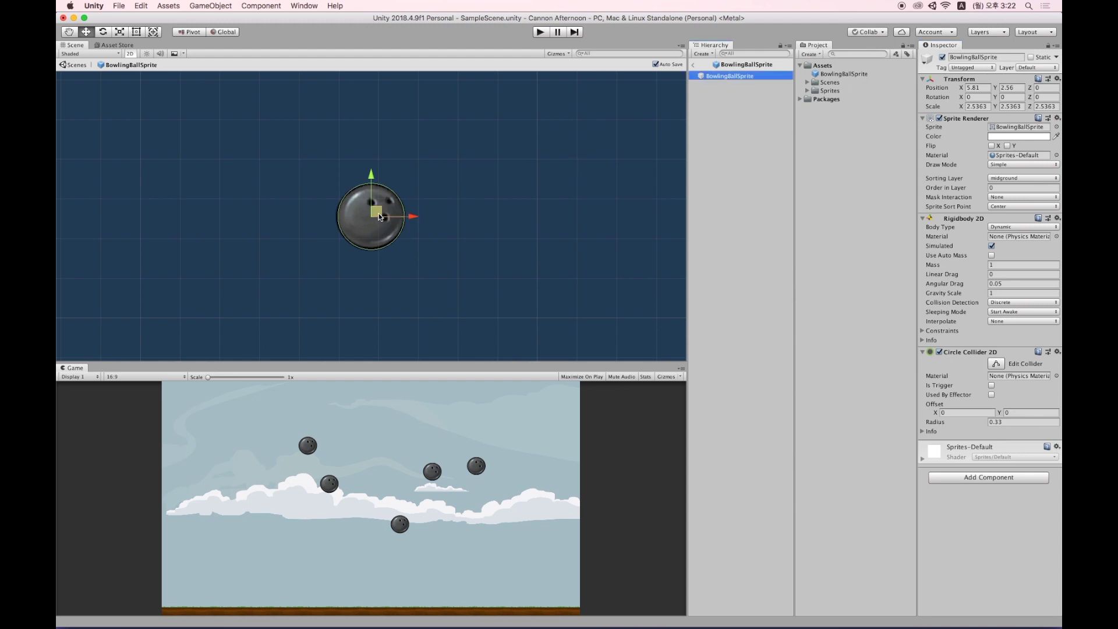
{"action": "key", "text": "r"}
{"action": "left_click_drag", "start_coordinate": [372, 217], "coordinate": [399, 208]}
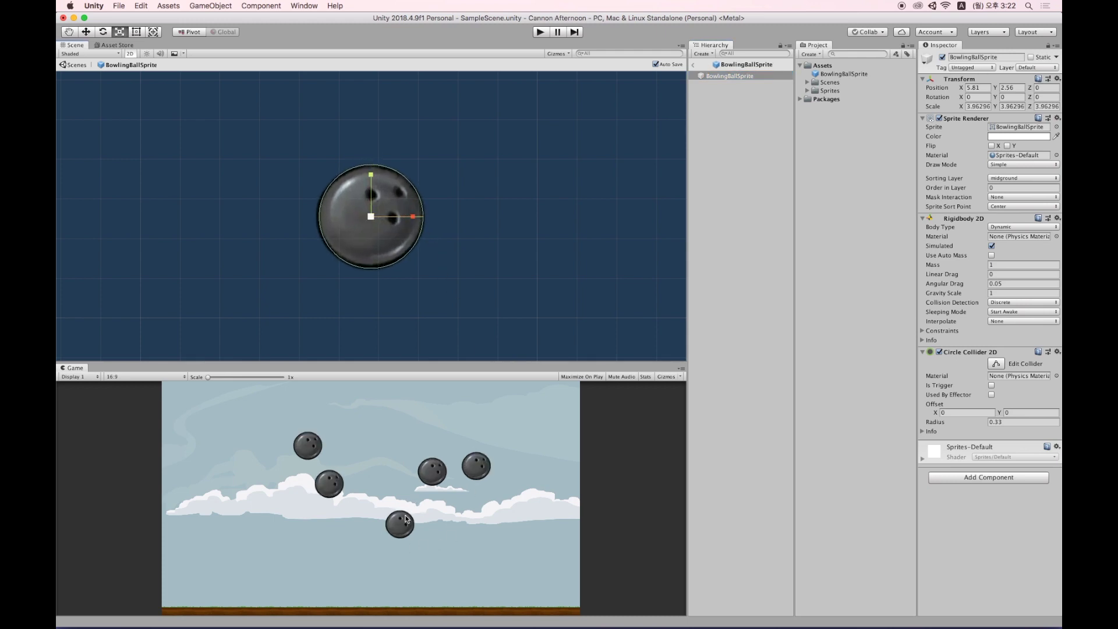
{"action": "left_click_drag", "start_coordinate": [372, 221], "coordinate": [398, 208]}
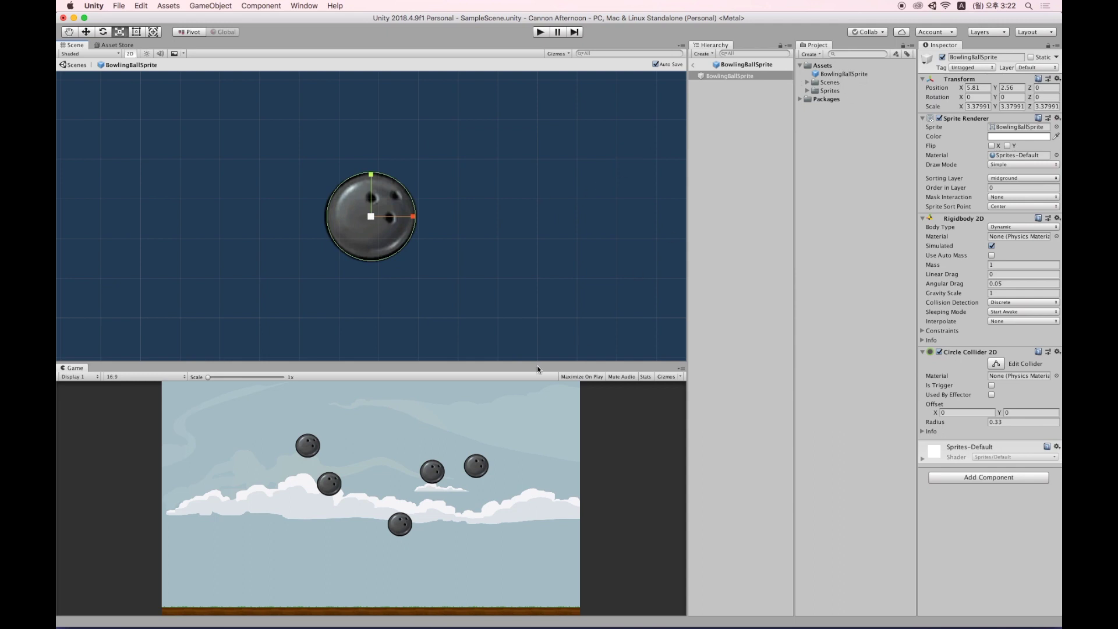
{"action": "left_click_drag", "start_coordinate": [372, 217], "coordinate": [387, 214]}
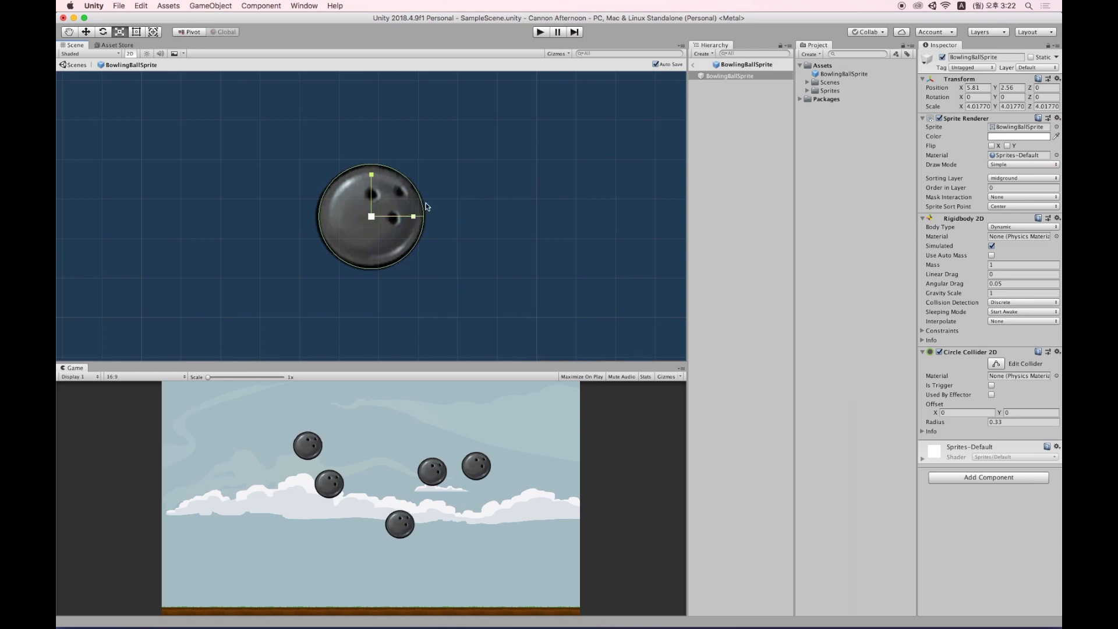
Return to the scene and tint the original BowlingBallSprite red via its Sprite Renderer Color.
{"action": "left_click", "coordinate": [694, 66]}
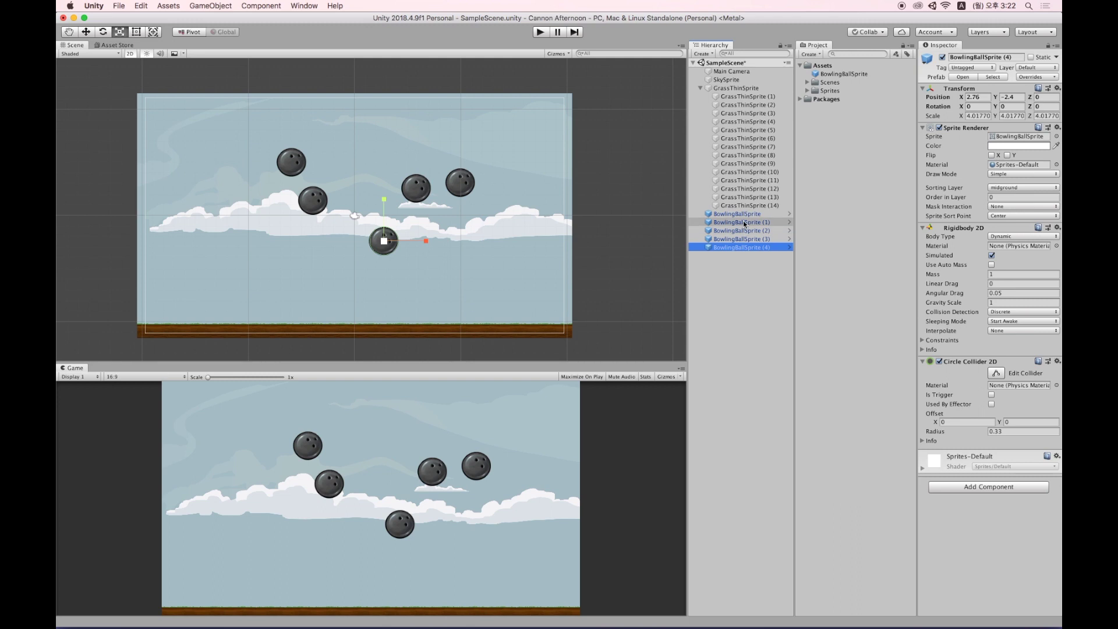
{"action": "left_click", "coordinate": [748, 214]}
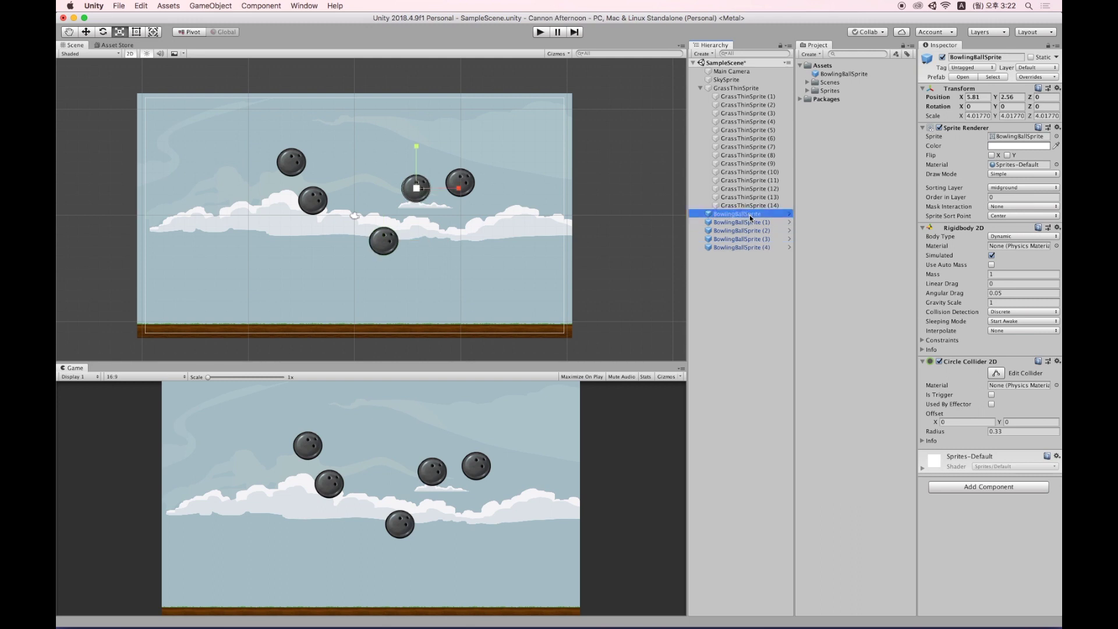
{"action": "left_click", "coordinate": [757, 222]}
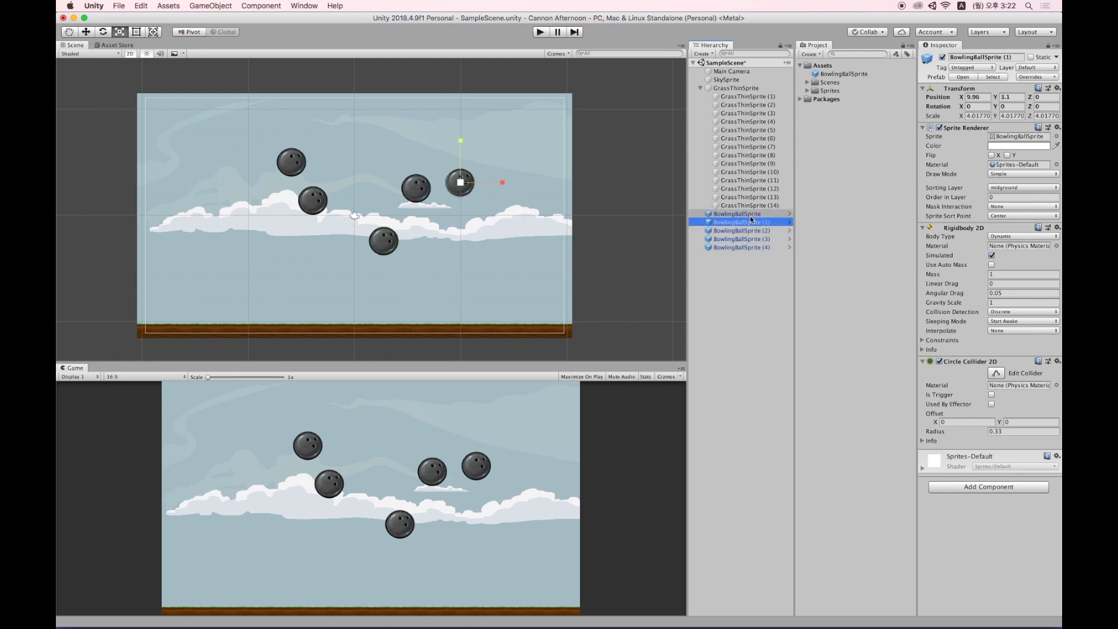
{"action": "left_click", "coordinate": [752, 215]}
{"action": "left_click", "coordinate": [749, 221]}
{"action": "left_click", "coordinate": [749, 214]}
{"action": "left_click", "coordinate": [747, 223]}
{"action": "left_click", "coordinate": [747, 215]}
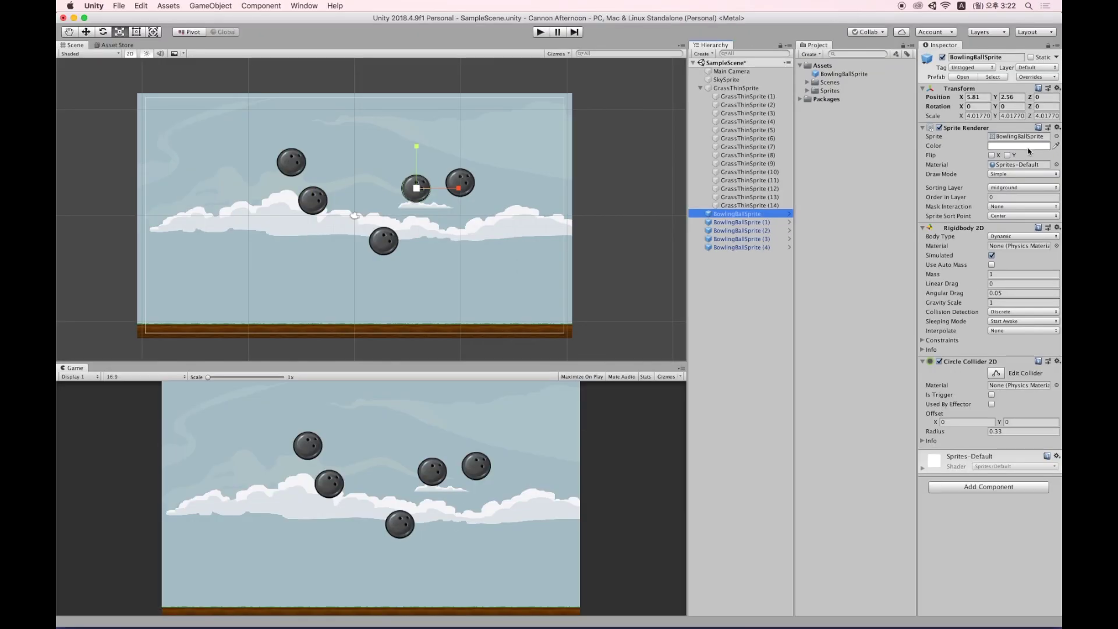
{"action": "left_click", "coordinate": [1028, 146]}
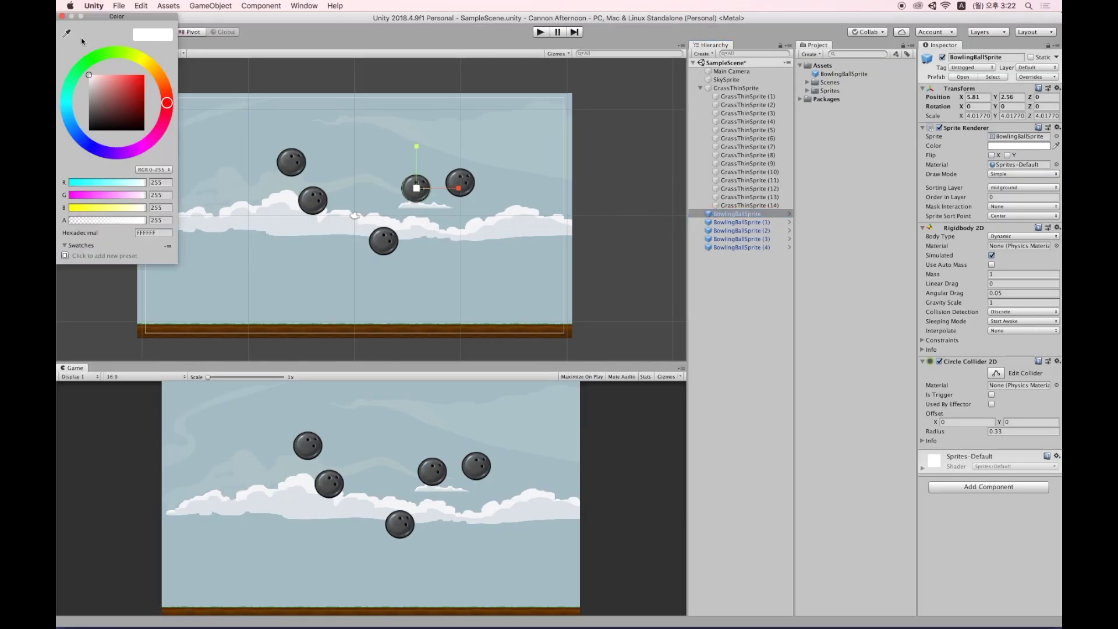
{"action": "left_click_drag", "start_coordinate": [131, 16], "coordinate": [890, 106]}
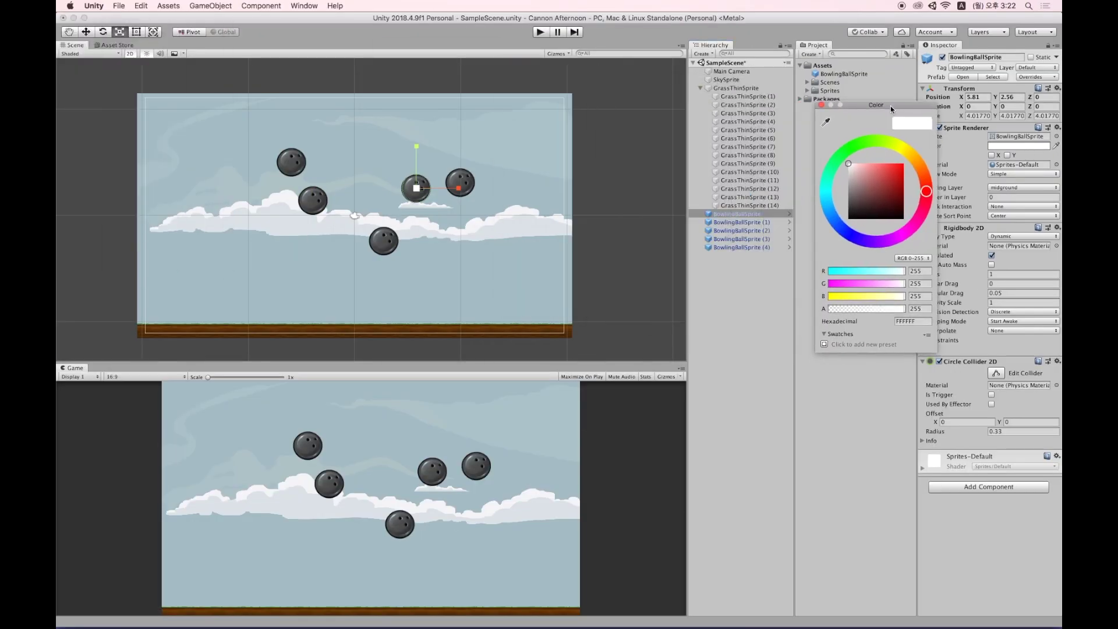
{"action": "left_click", "coordinate": [897, 170]}
{"action": "left_click", "coordinate": [742, 225]}
Tint BowlingBallSprite (1) bright blue.
{"action": "left_click", "coordinate": [742, 225]}
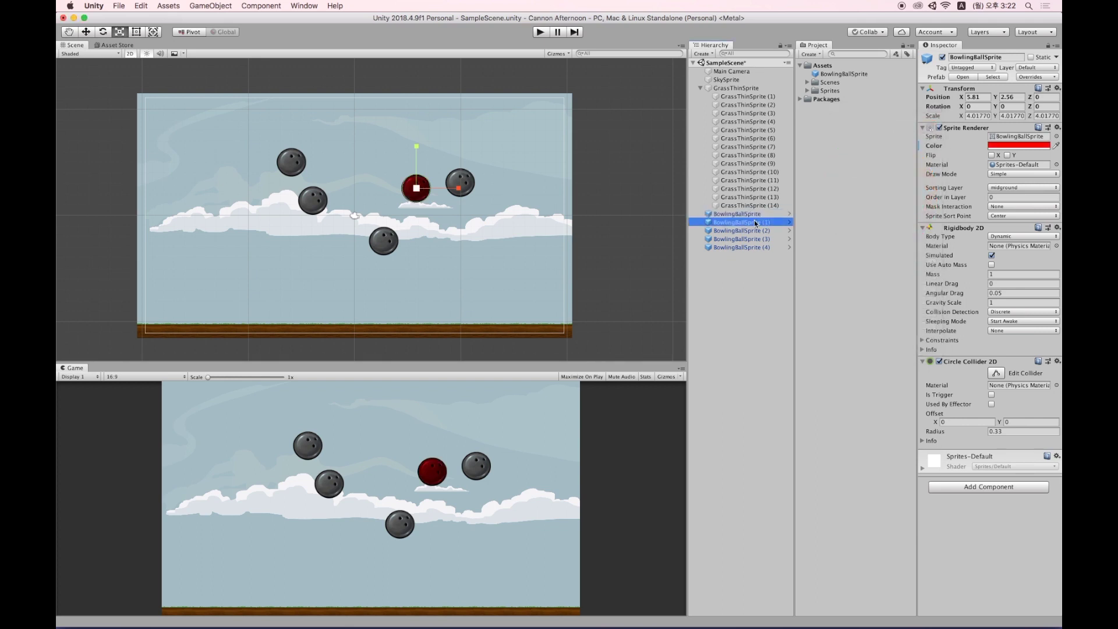
{"action": "left_click", "coordinate": [1018, 146]}
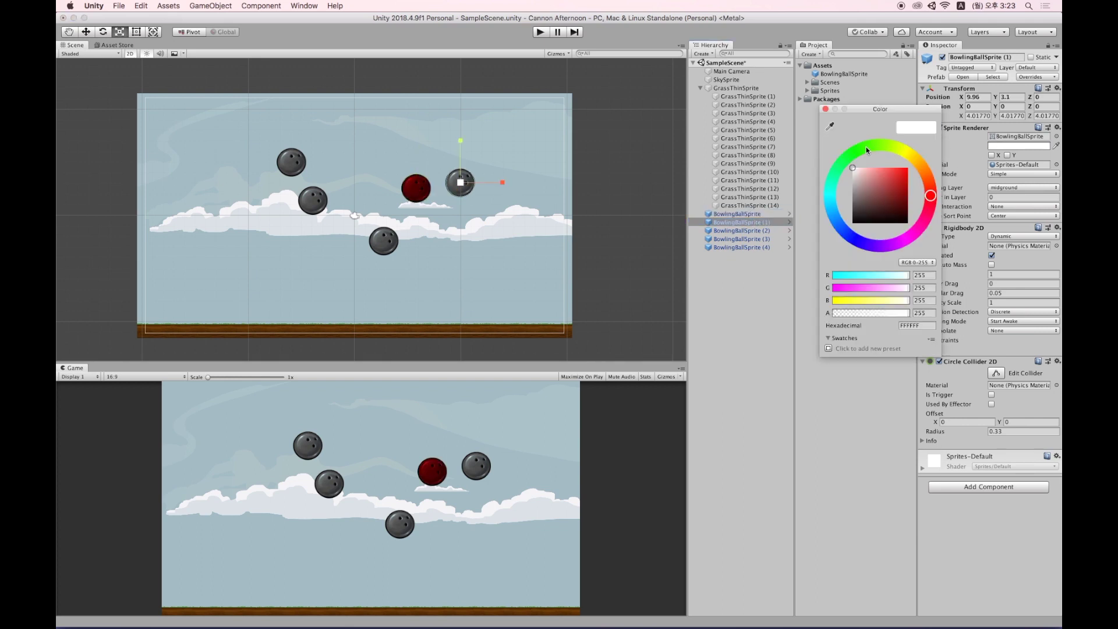
{"action": "left_click", "coordinate": [867, 150]}
{"action": "left_click", "coordinate": [905, 170]}
{"action": "left_click", "coordinate": [749, 233]}
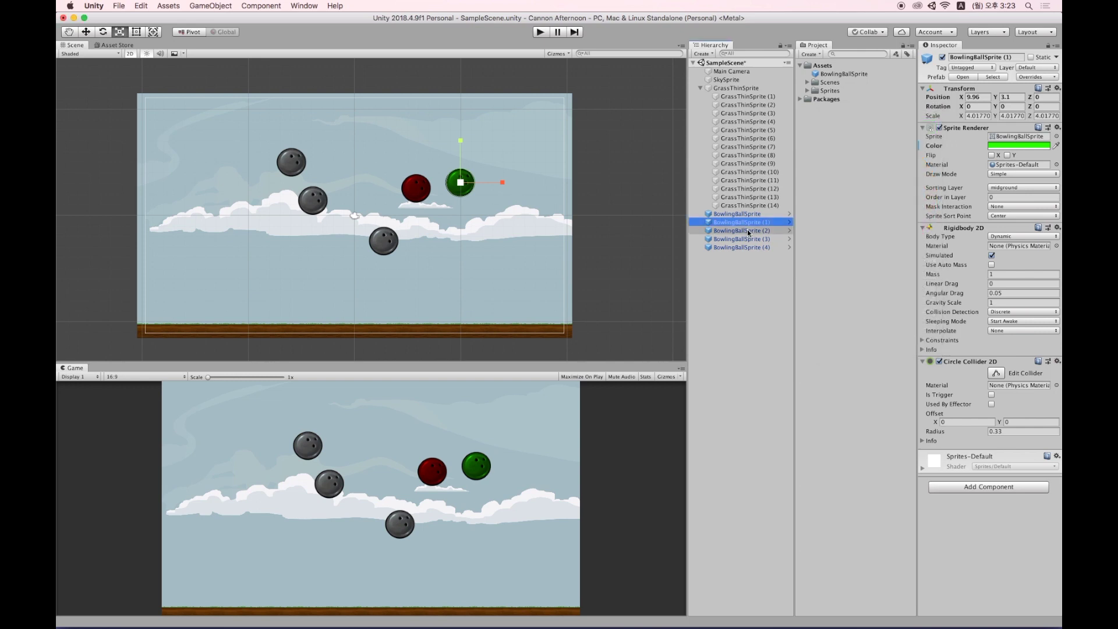
{"action": "left_click", "coordinate": [1011, 146]}
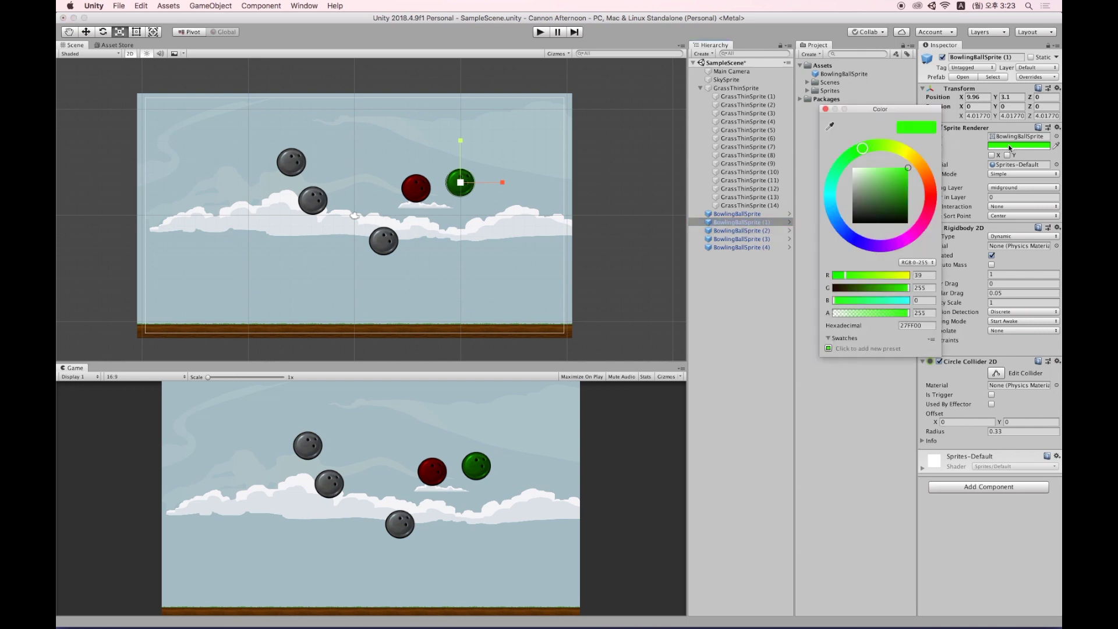
{"action": "left_click", "coordinate": [856, 240]}
{"action": "left_click", "coordinate": [899, 183]}
{"action": "left_click_drag", "start_coordinate": [921, 164], "coordinate": [937, 152]}
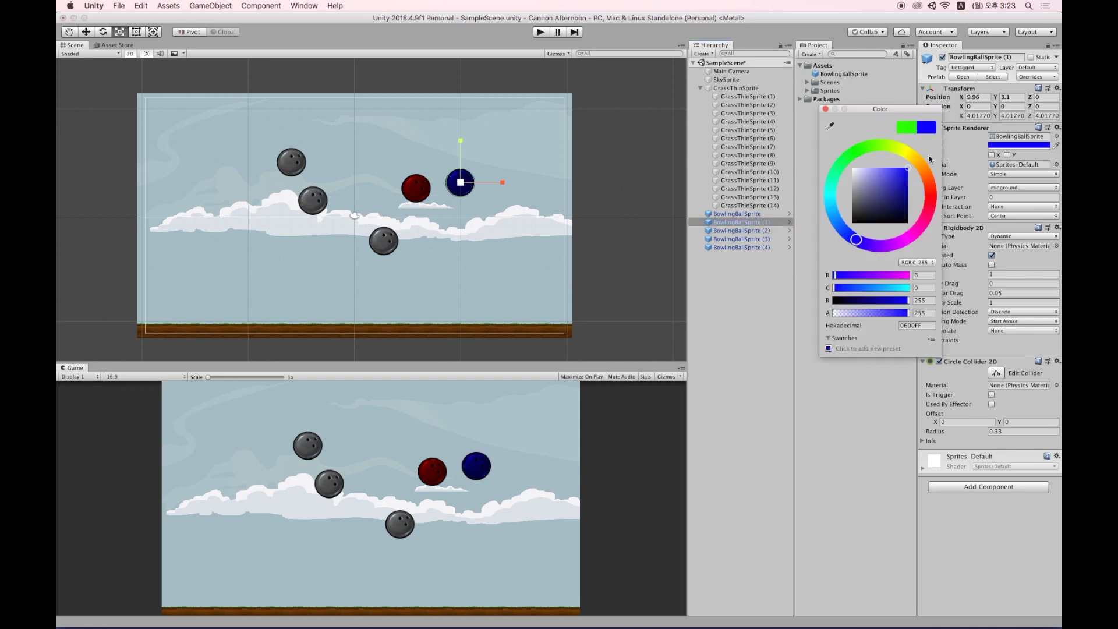
Tint BowlingBallSprite (2) bright green.
{"action": "left_click", "coordinate": [757, 230]}
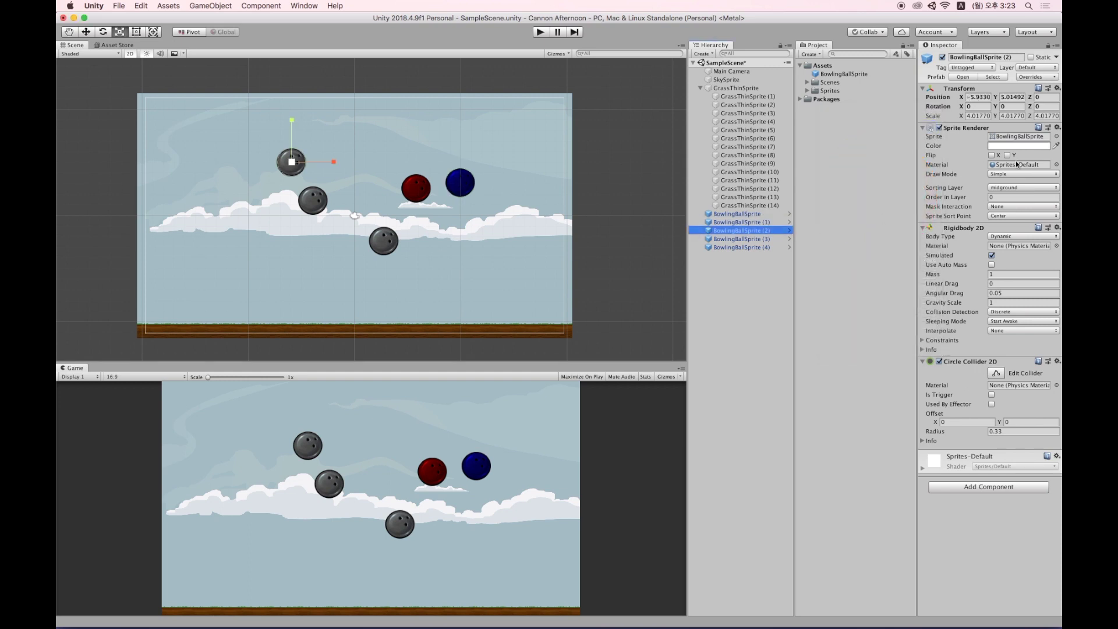
{"action": "left_click", "coordinate": [1016, 145]}
{"action": "left_click", "coordinate": [853, 151]}
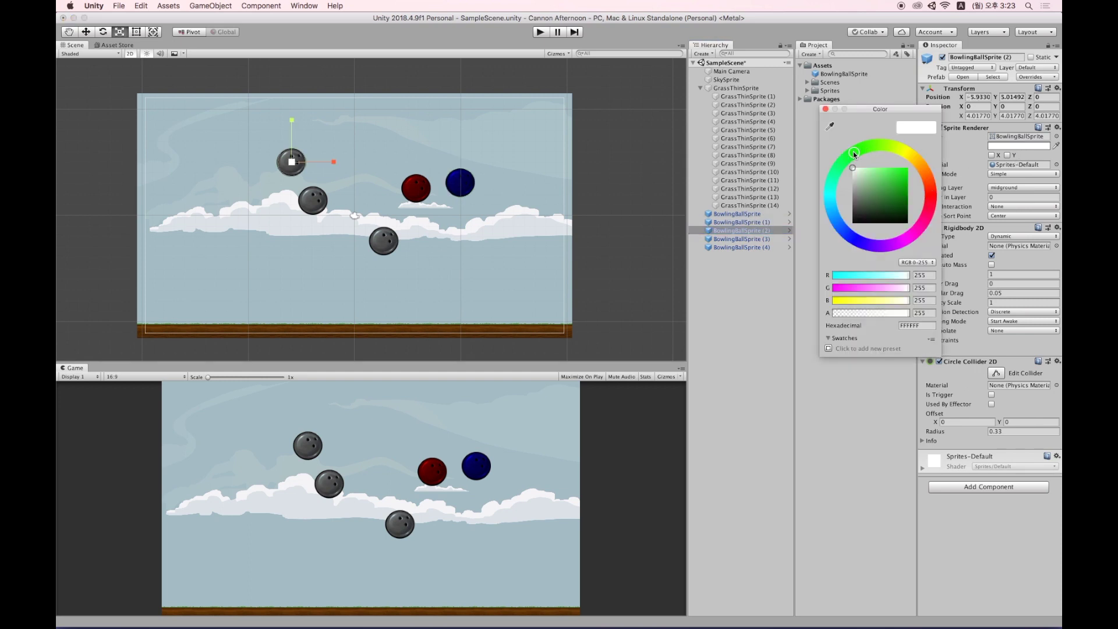
{"action": "left_click_drag", "start_coordinate": [891, 180], "coordinate": [938, 156]}
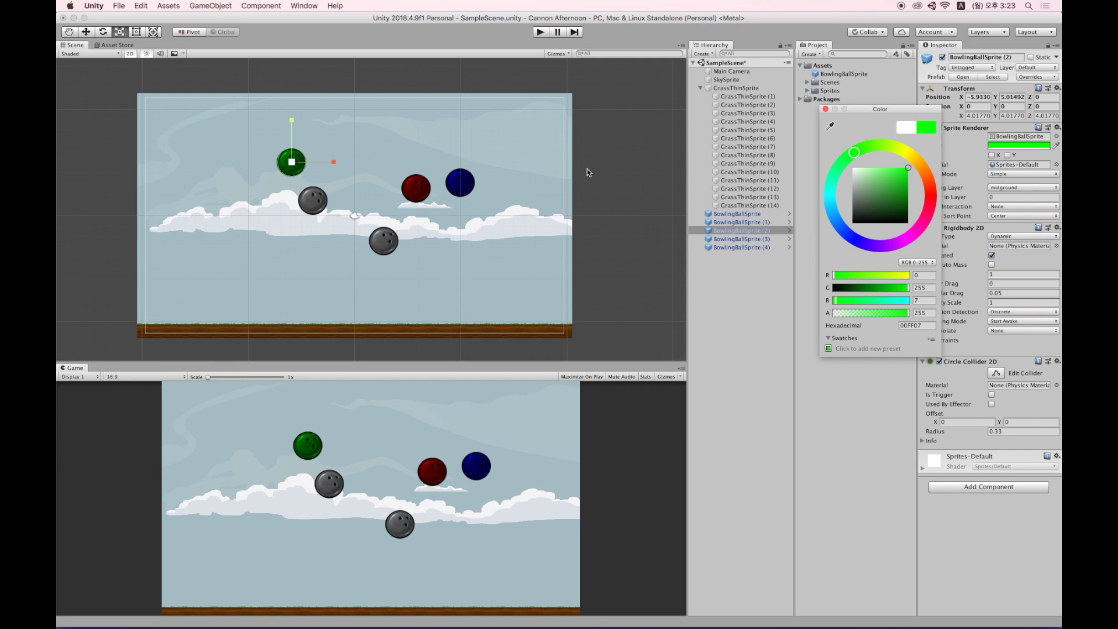
{"action": "left_click", "coordinate": [752, 262]}
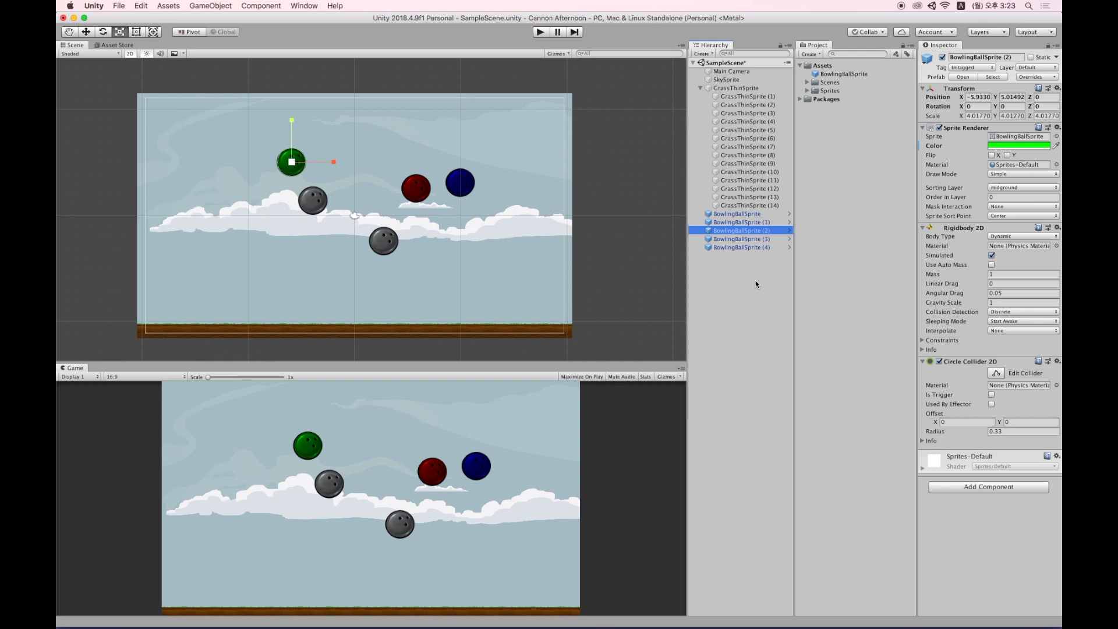
Open the BowlingBallSprite prefab and set its Sprite Renderer Color to yellow FFEA00.
{"action": "left_click", "coordinate": [859, 80]}
{"action": "left_click", "coordinate": [861, 74]}
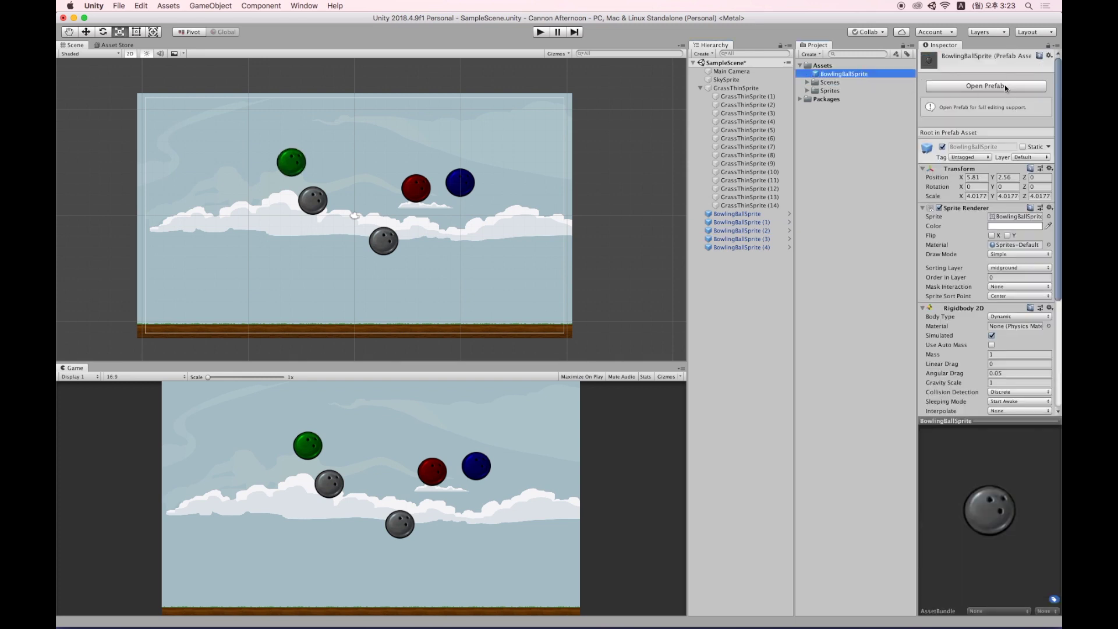
{"action": "left_click", "coordinate": [1004, 86]}
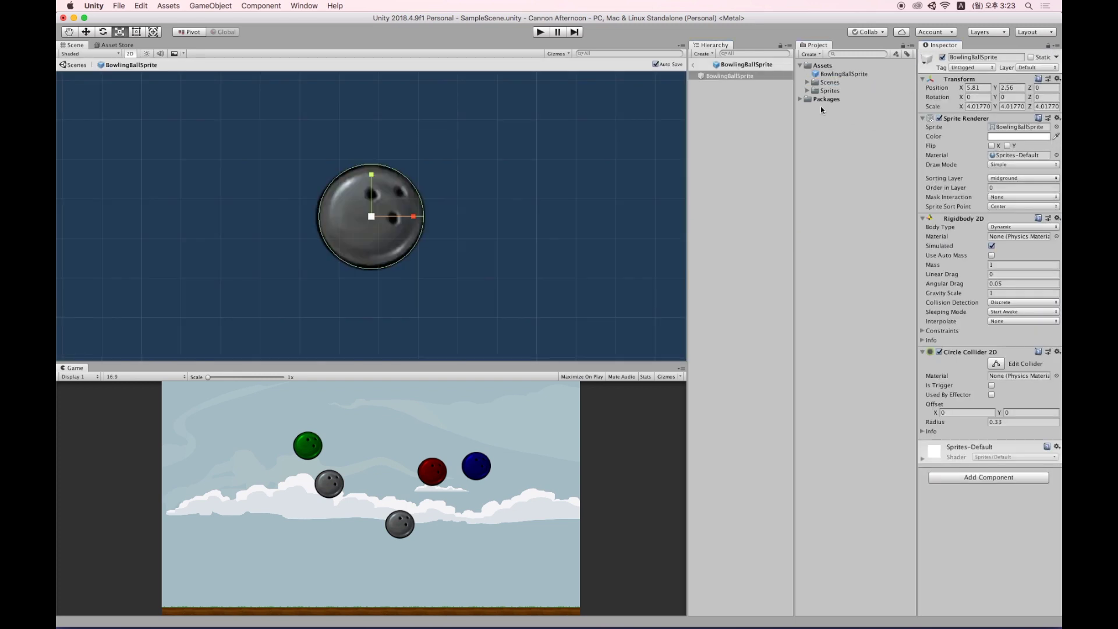
{"action": "left_click", "coordinate": [746, 77]}
{"action": "left_click", "coordinate": [1029, 137]}
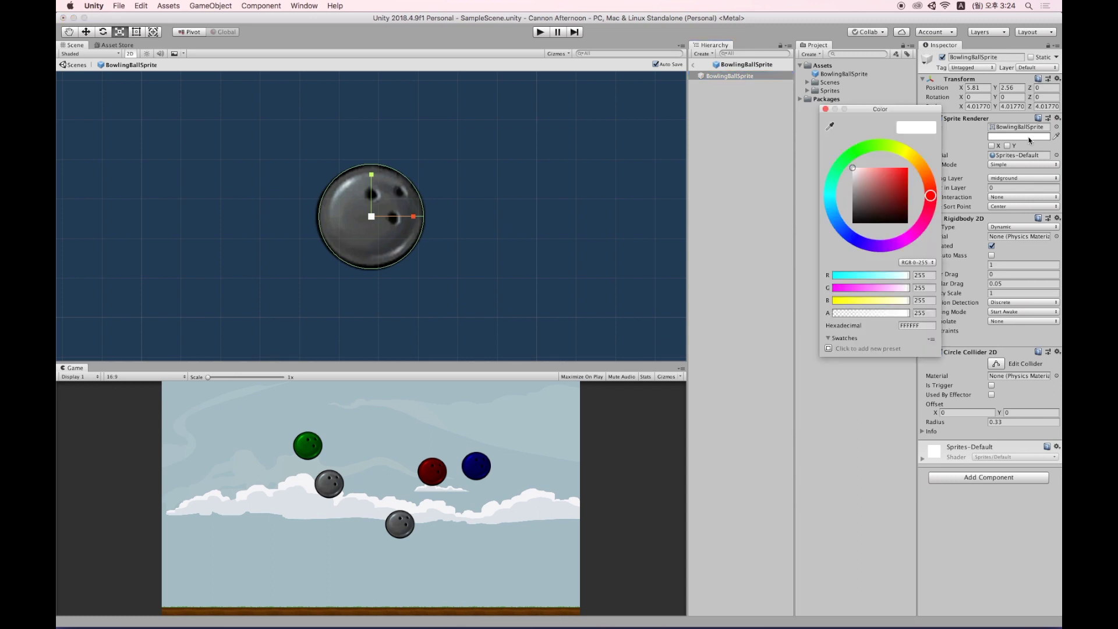
{"action": "left_click", "coordinate": [889, 246]}
{"action": "left_click", "coordinate": [907, 169]}
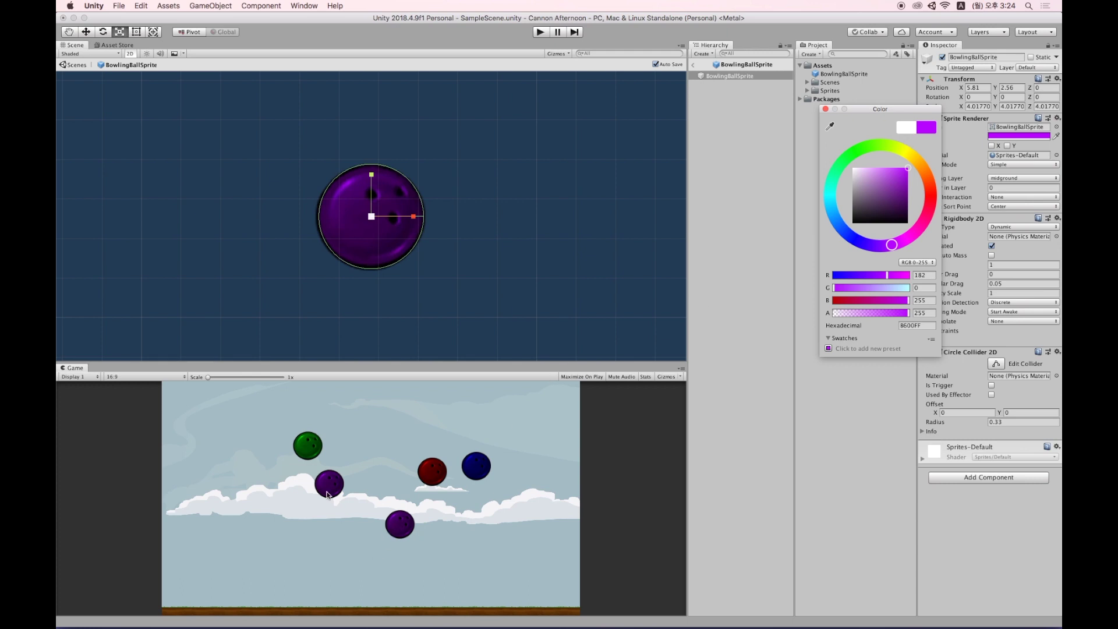
{"action": "left_click", "coordinate": [909, 154]}
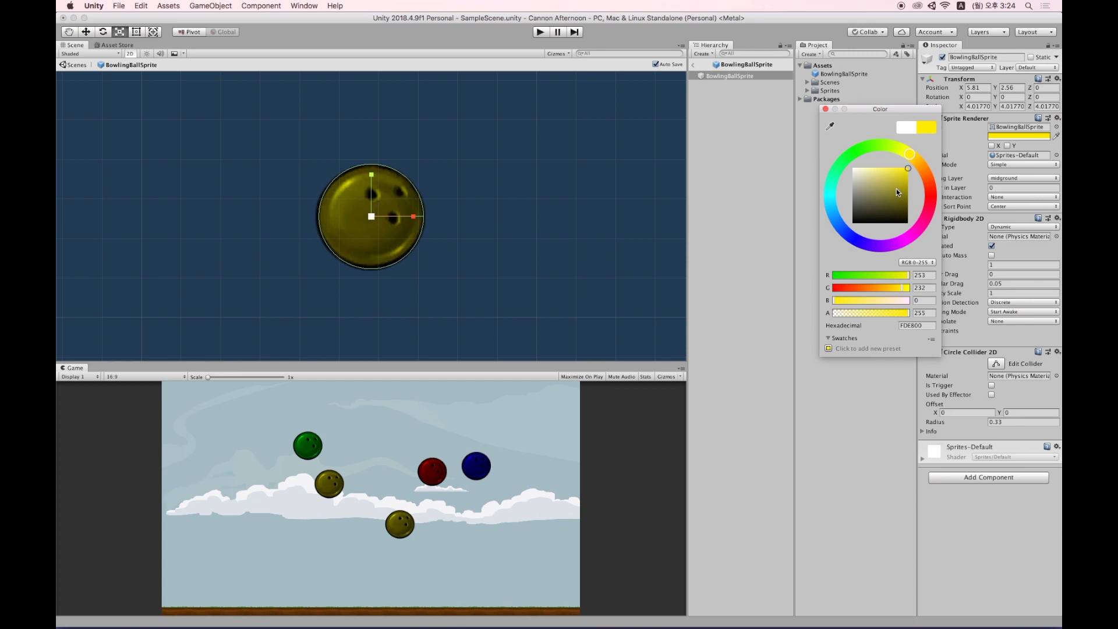
{"action": "left_click_drag", "start_coordinate": [896, 188], "coordinate": [909, 191]}
{"action": "left_click_drag", "start_coordinate": [966, 220], "coordinate": [774, 271]}
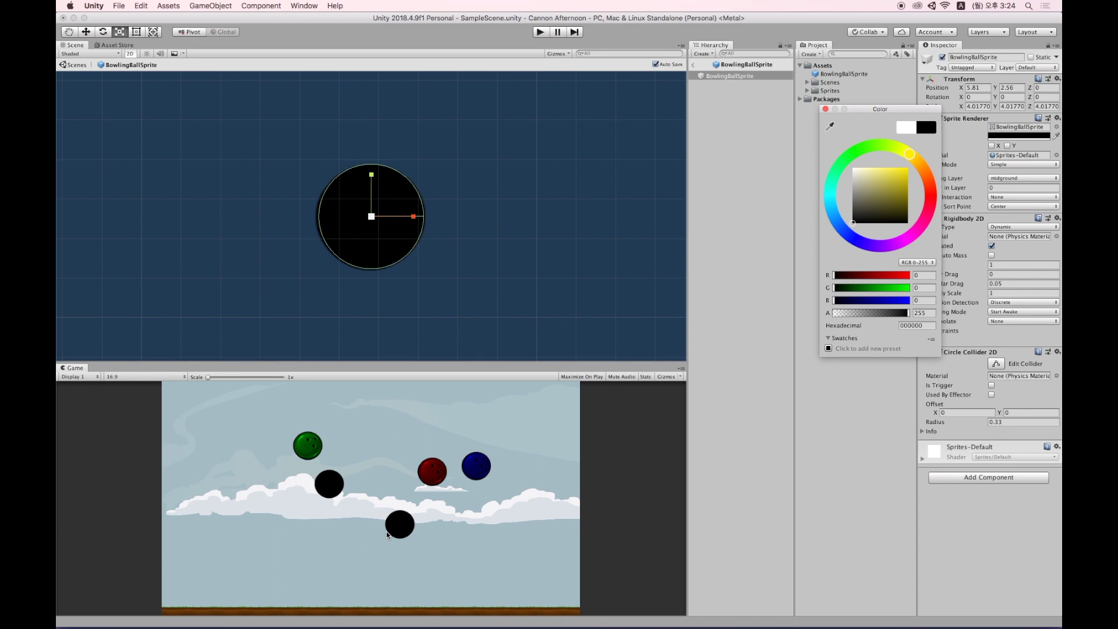
{"action": "left_click_drag", "start_coordinate": [905, 171], "coordinate": [911, 166]}
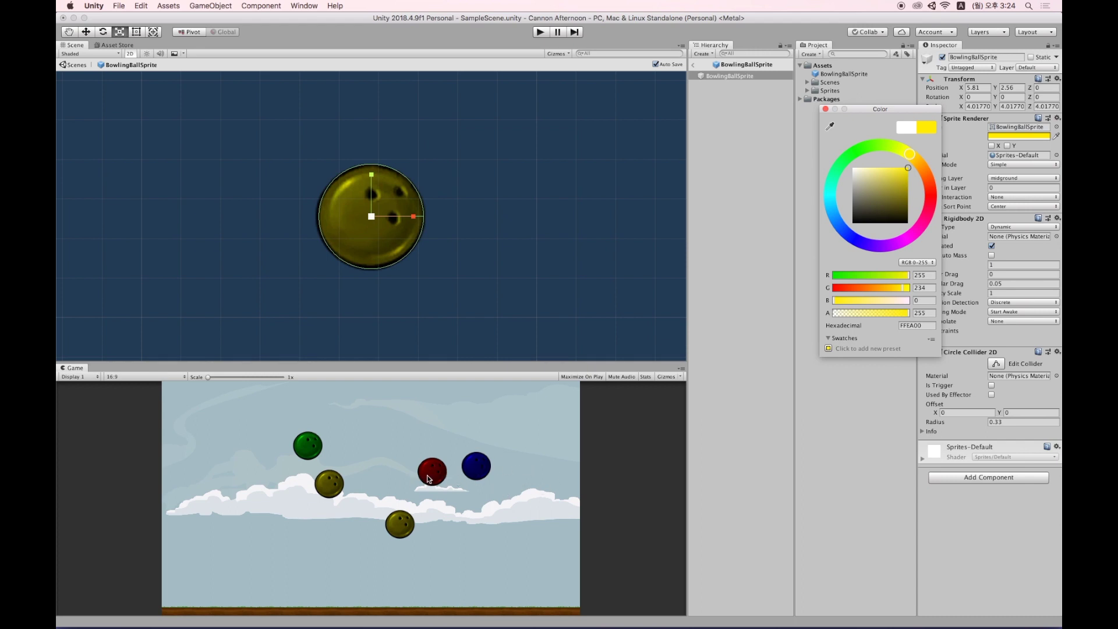
Enlarge the prefab ball from scale 4.0177 to 4.97376.
{"action": "left_click", "coordinate": [719, 76]}
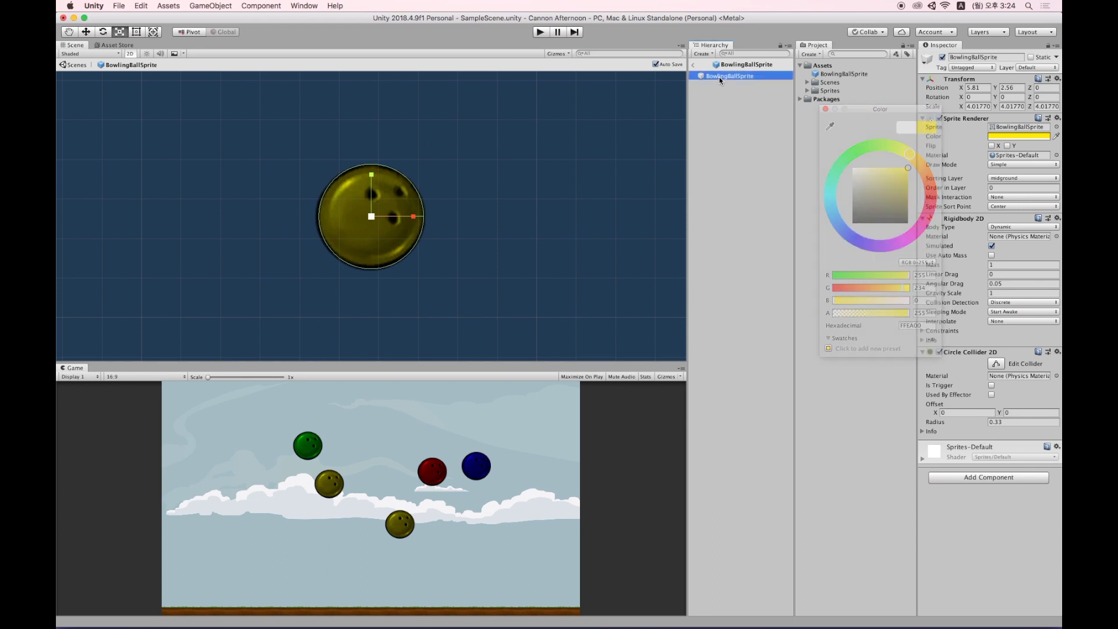
{"action": "left_click_drag", "start_coordinate": [372, 217], "coordinate": [438, 226]}
{"action": "mouse_move", "coordinate": [372, 216]}
{"action": "left_mouse_down"}
{"action": "mouse_move", "coordinate": [397, 205]}
{"action": "mouse_move", "coordinate": [343, 229]}
{"action": "mouse_move", "coordinate": [390, 208]}
{"action": "mouse_move", "coordinate": [367, 218]}
{"action": "mouse_move", "coordinate": [381, 218]}
{"action": "left_mouse_up"}
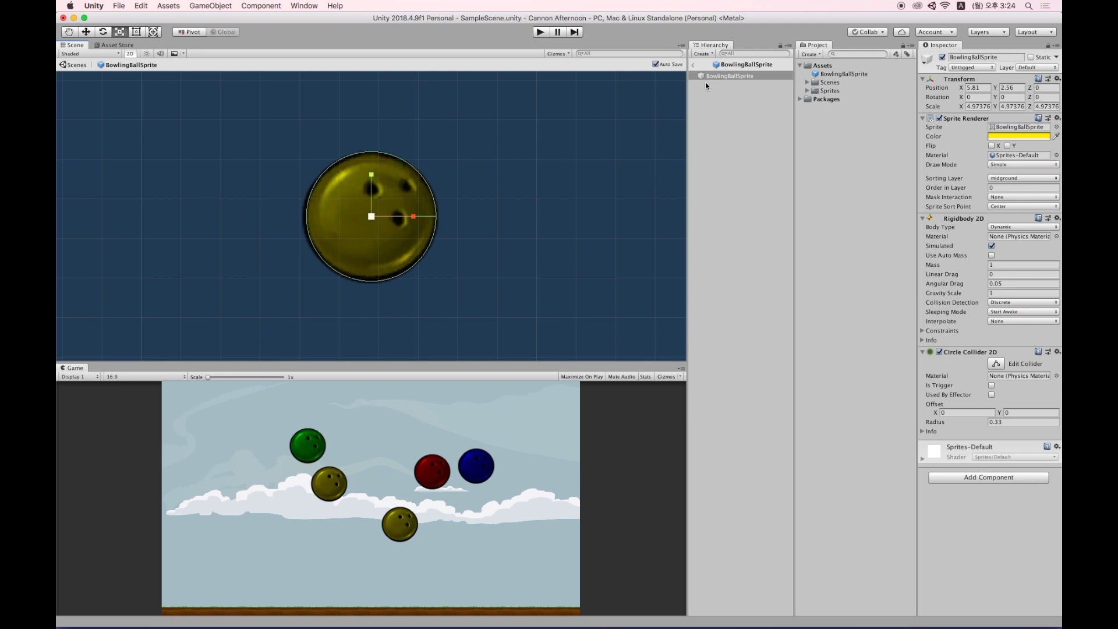
Back in the scene, revert all overrides on the red ball so it returns to the prefab colour.
{"action": "left_click", "coordinate": [693, 66]}
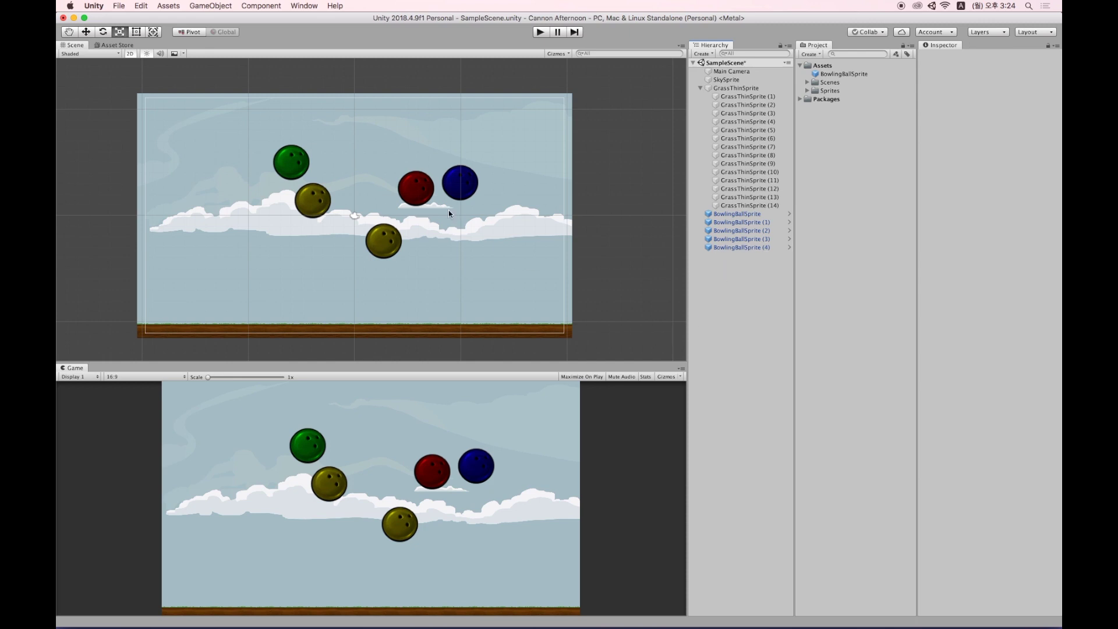
{"action": "left_click", "coordinate": [769, 239]}
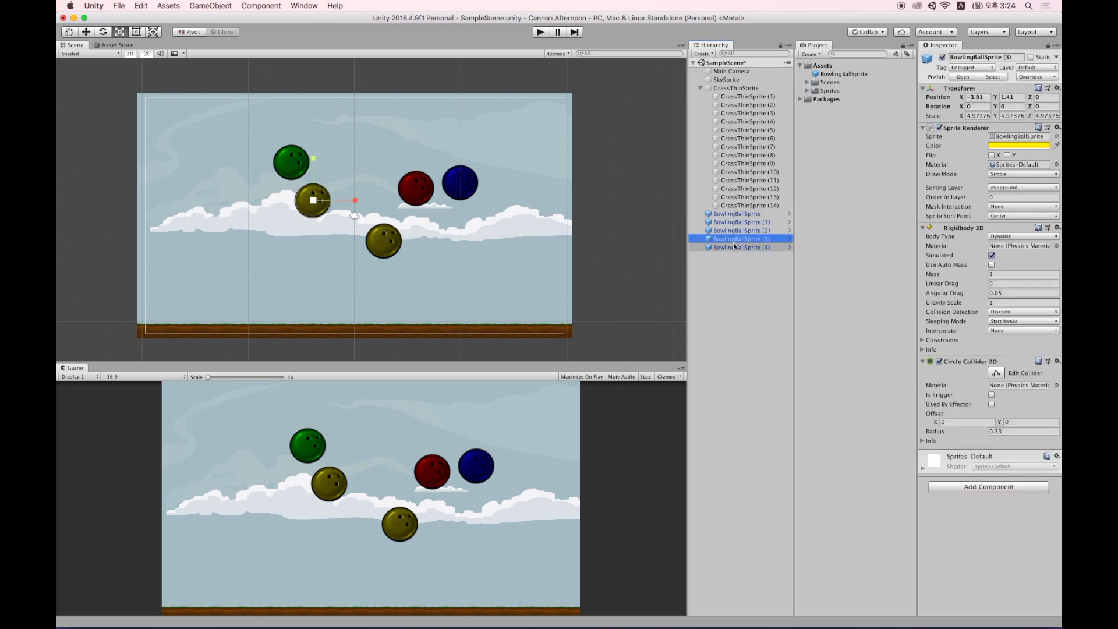
{"action": "left_click", "coordinate": [423, 190]}
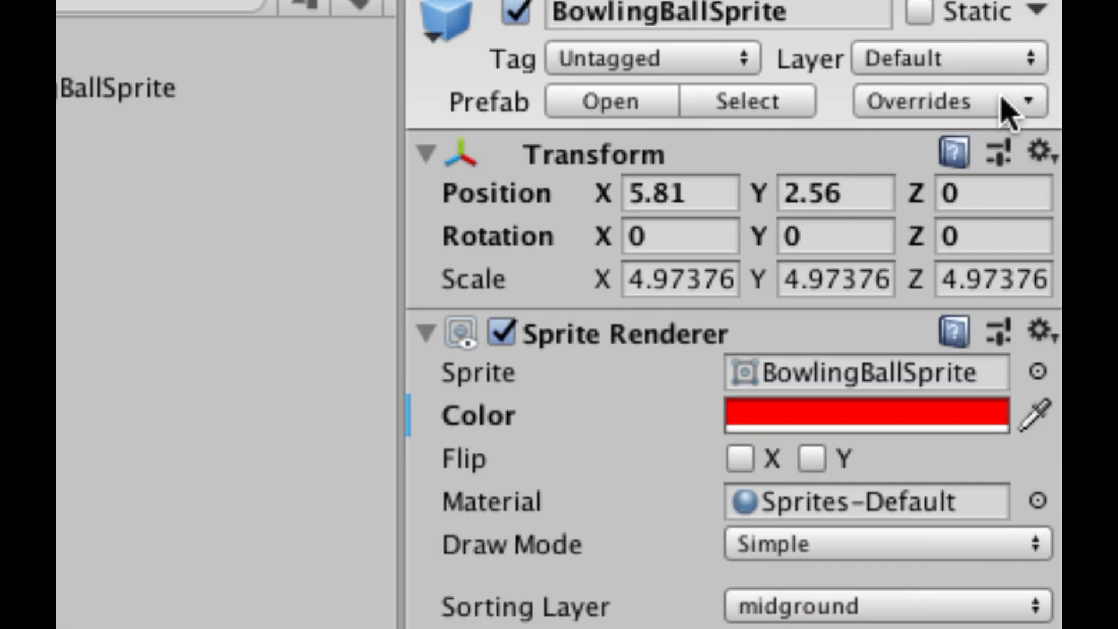
{"action": "left_click", "coordinate": [1016, 103]}
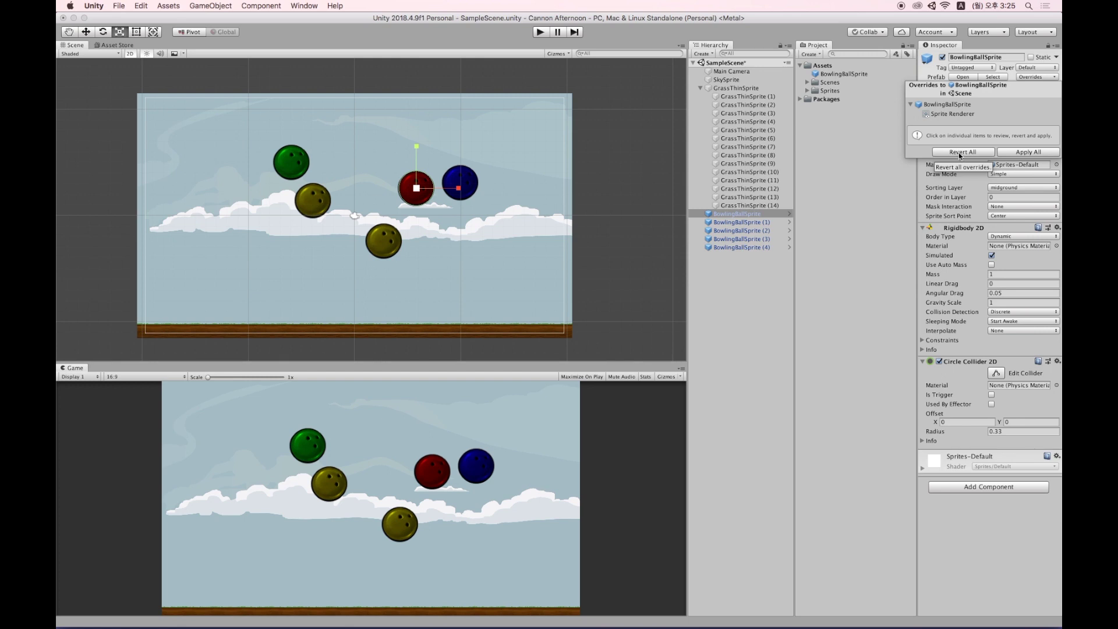
{"action": "left_click", "coordinate": [957, 153]}
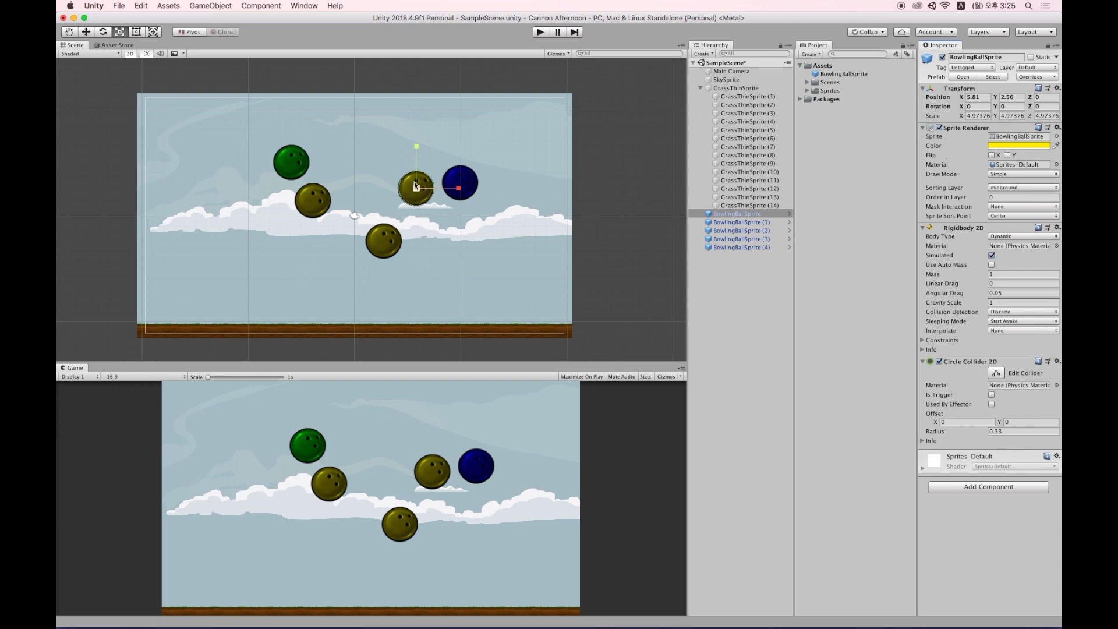
Apply all of the blue ball's overrides to the prefab, turning the other balls blue.
{"action": "left_click", "coordinate": [741, 223]}
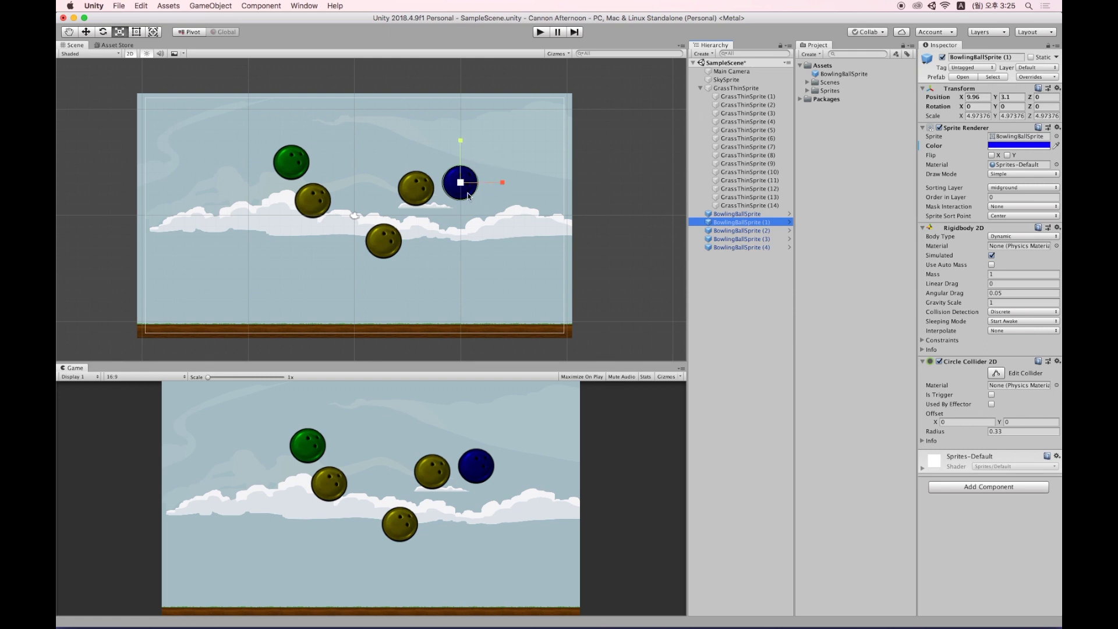
{"action": "left_click", "coordinate": [1035, 77]}
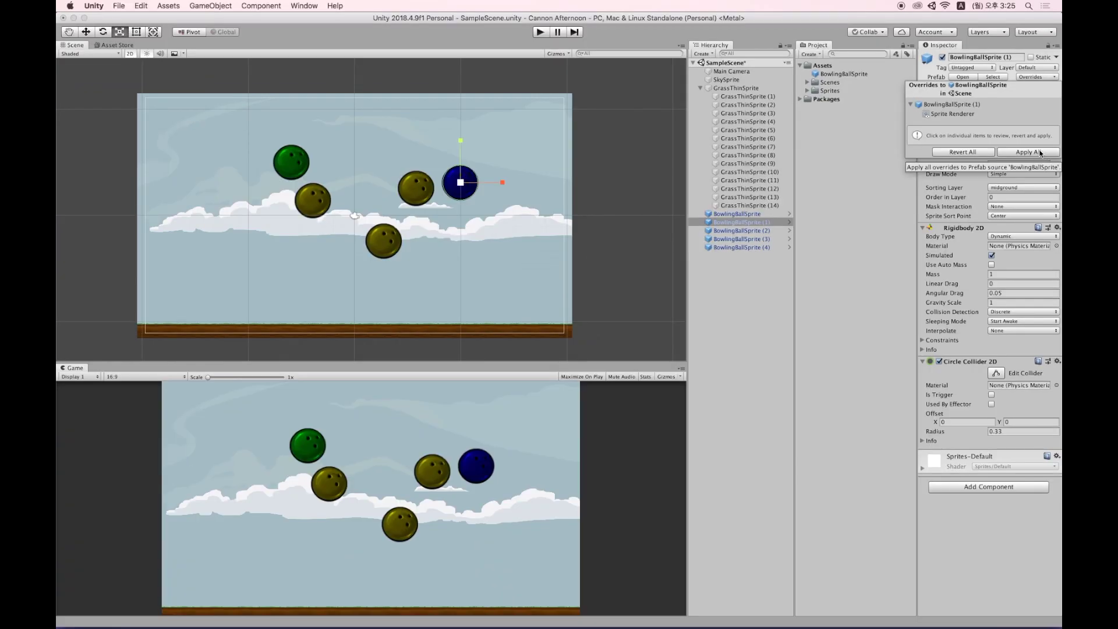
{"action": "left_click", "coordinate": [1040, 153]}
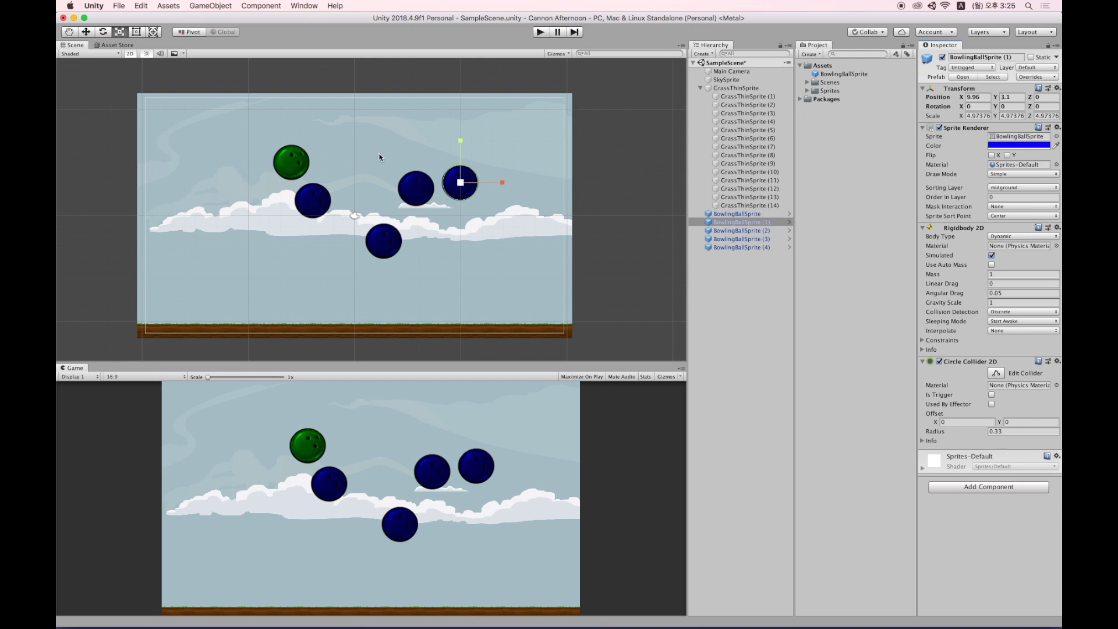
{"action": "left_click", "coordinate": [775, 213]}
{"action": "left_click", "coordinate": [770, 207]}
{"action": "left_click", "coordinate": [751, 247]}
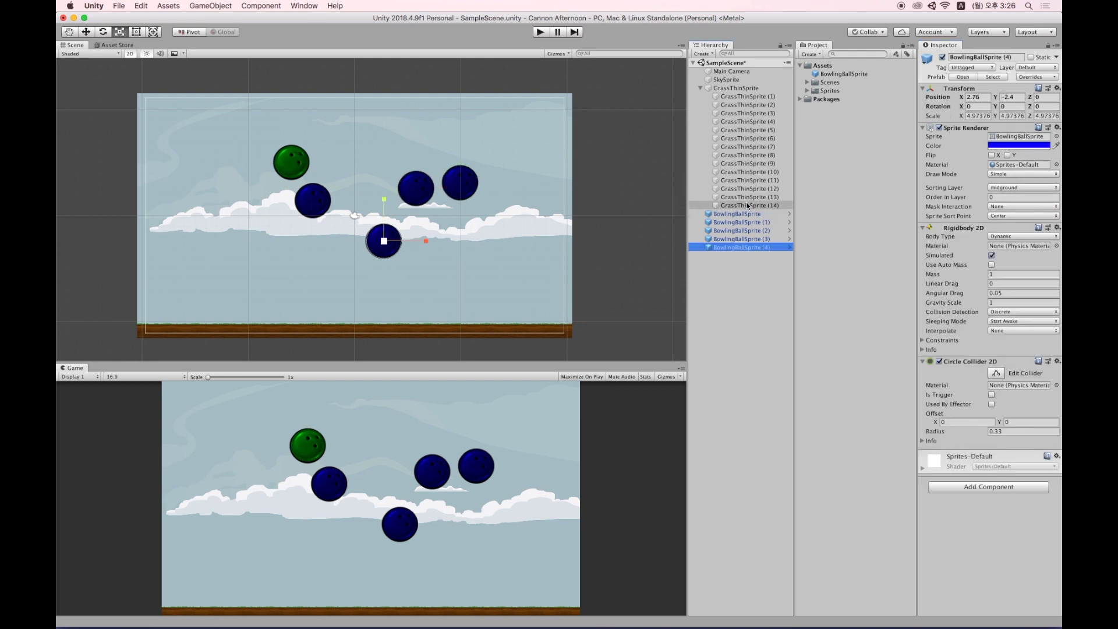
Use File > Save As to save the scene as cannonScene in the Scenes folder.
{"action": "left_click", "coordinate": [738, 206]}
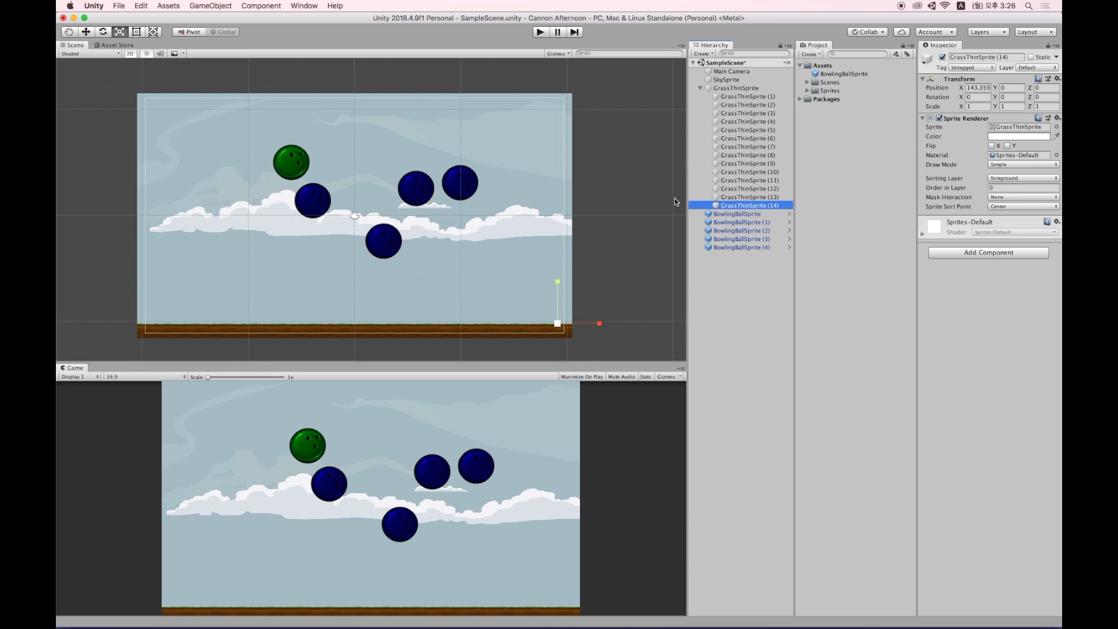
{"action": "left_click", "coordinate": [118, 6]}
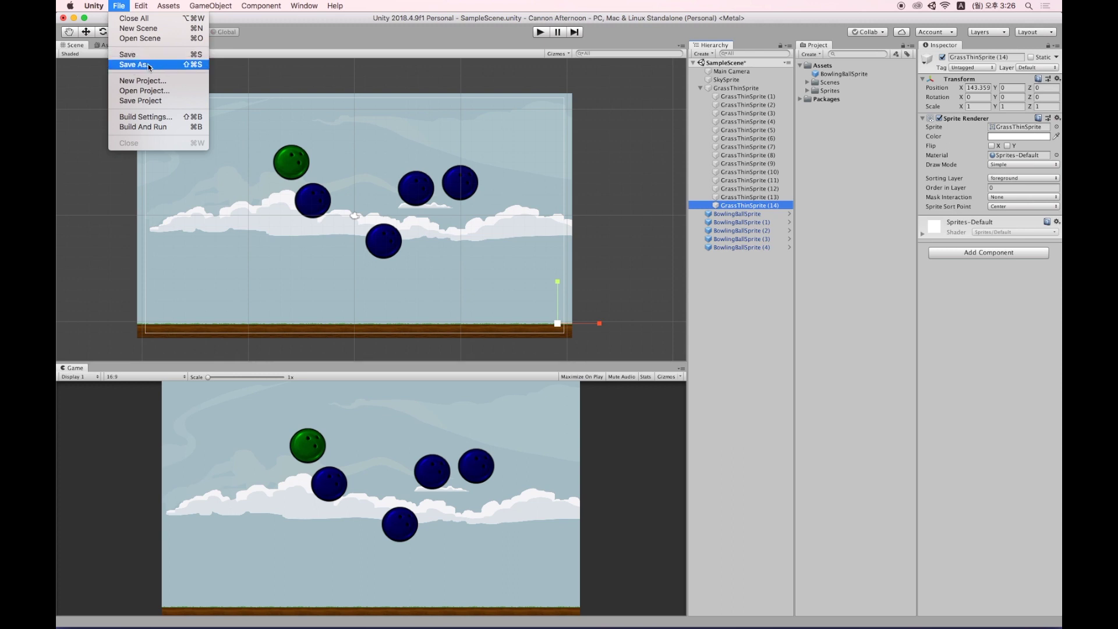
{"action": "left_click", "coordinate": [155, 64]}
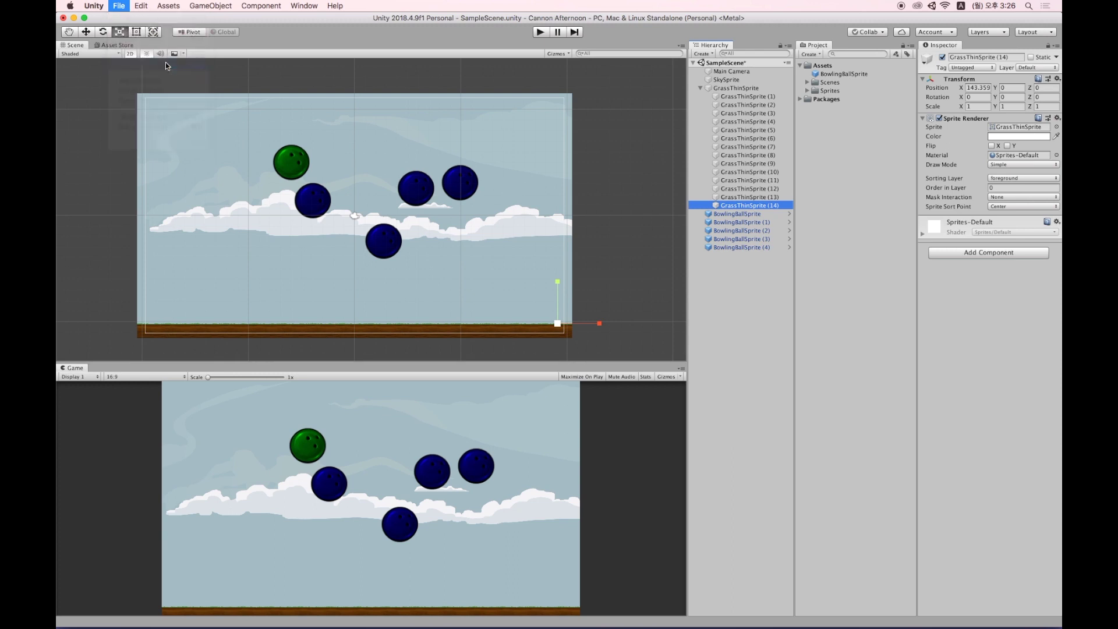
{"action": "left_click", "coordinate": [635, 170]}
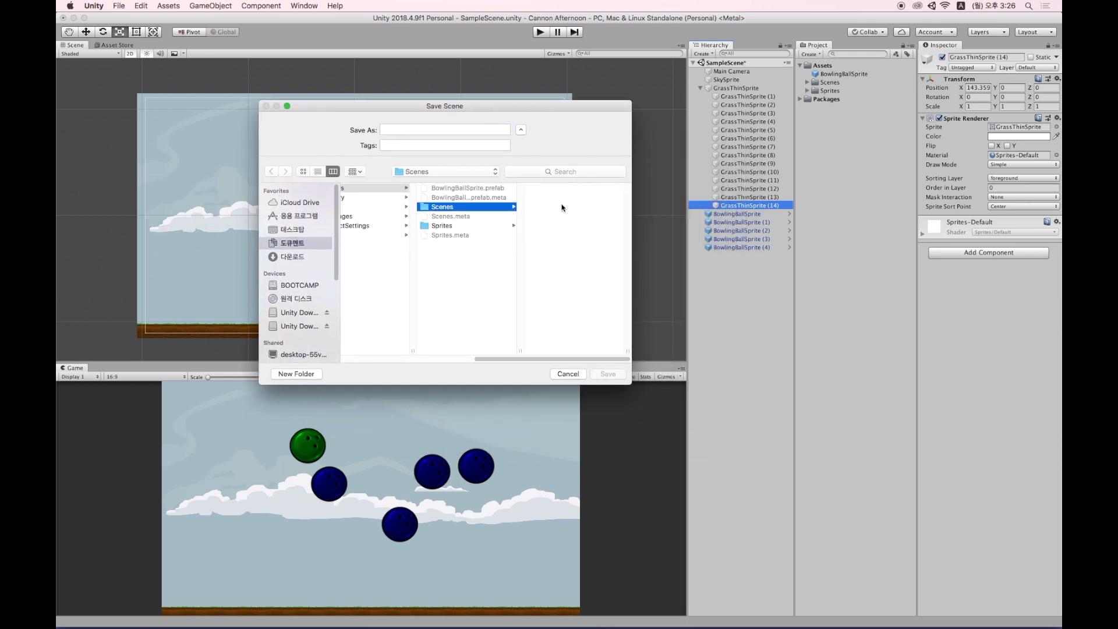
{"action": "left_click", "coordinate": [448, 128]}
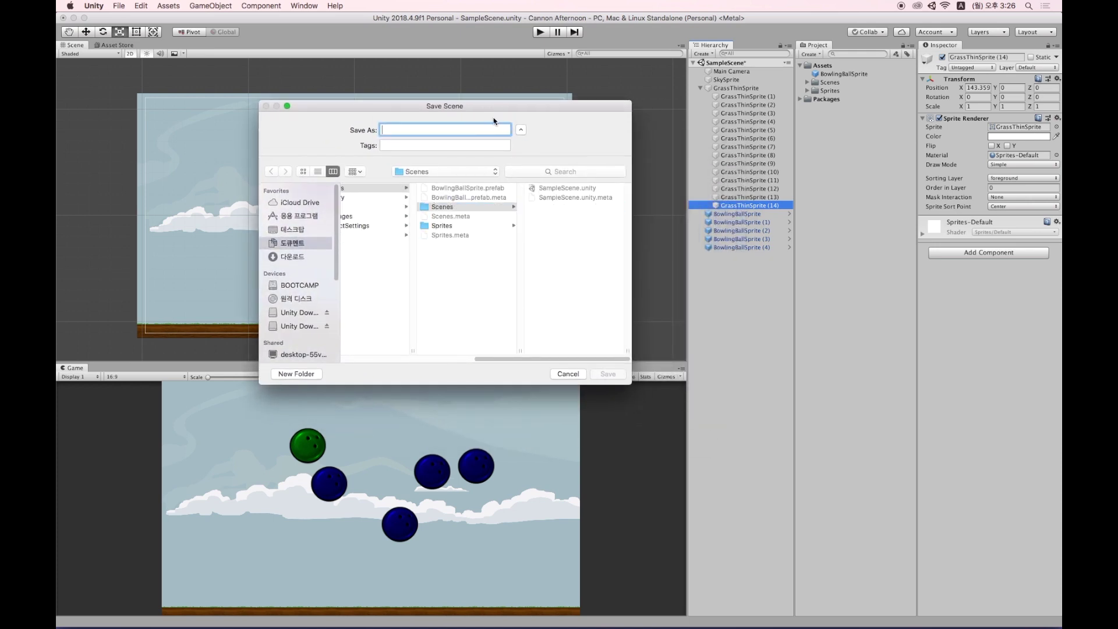
{"action": "type", "text": "cannon"}
{"action": "type", "text": "Scene"}
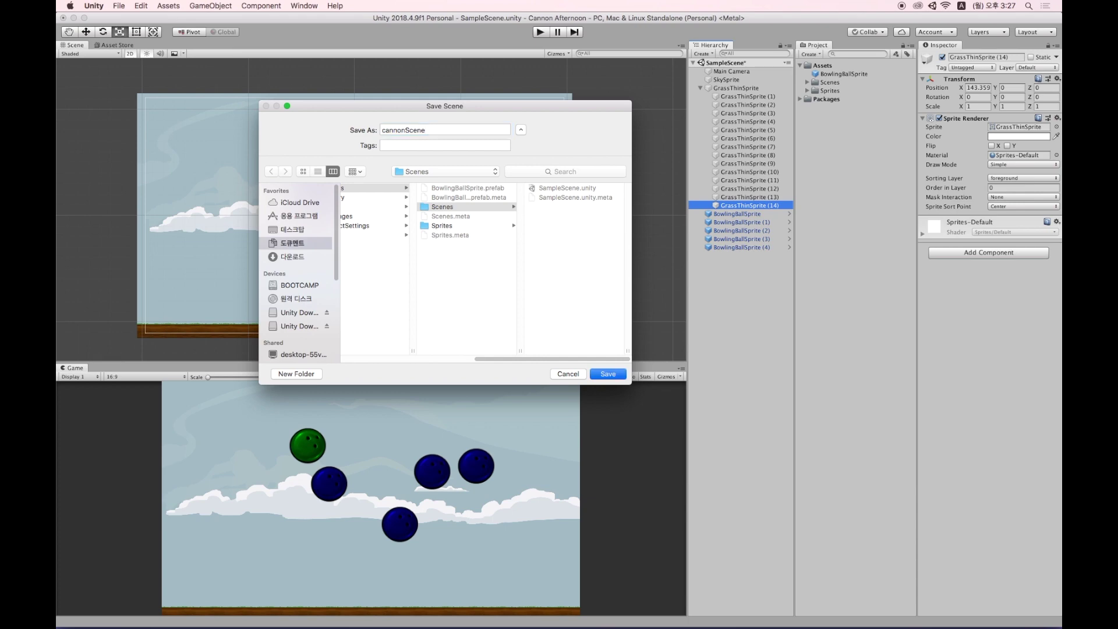
{"action": "key", "text": "Return"}
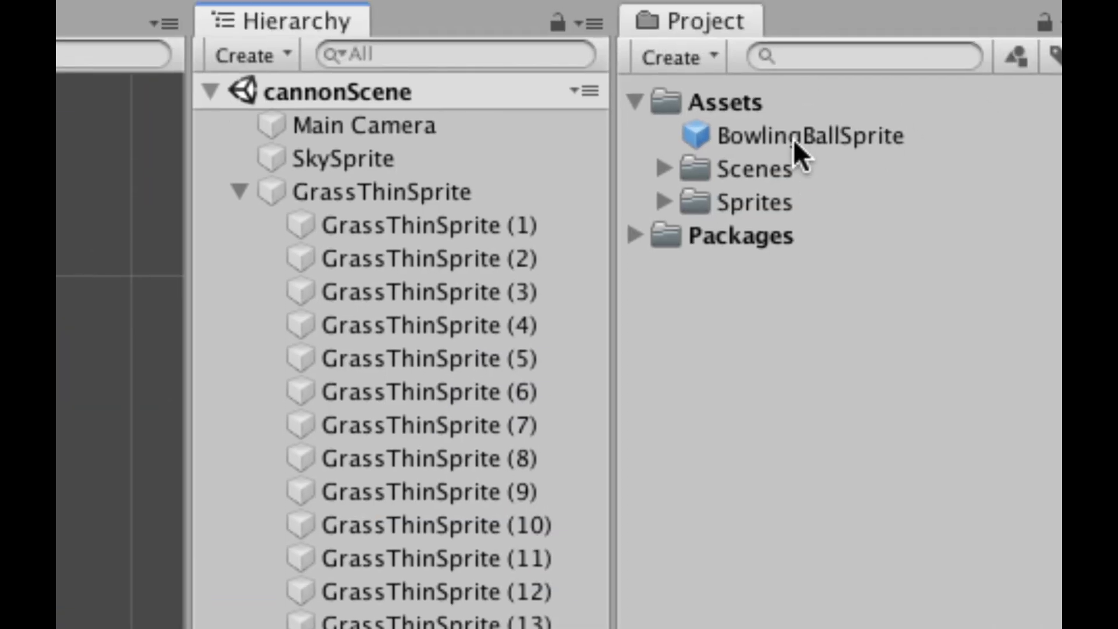
Expand Assets > Scenes, open SampleScene to check it, then reopen cannonScene.
{"action": "left_click", "coordinate": [662, 168]}
{"action": "left_click", "coordinate": [741, 169]}
{"action": "left_click", "coordinate": [799, 204]}
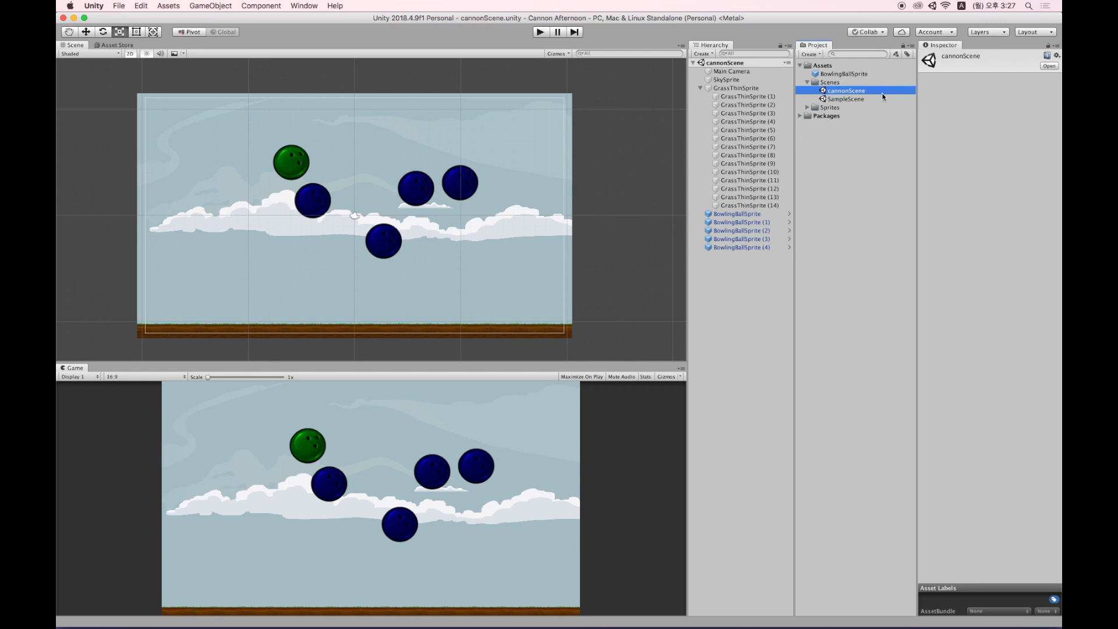
{"action": "double_click", "coordinate": [845, 99]}
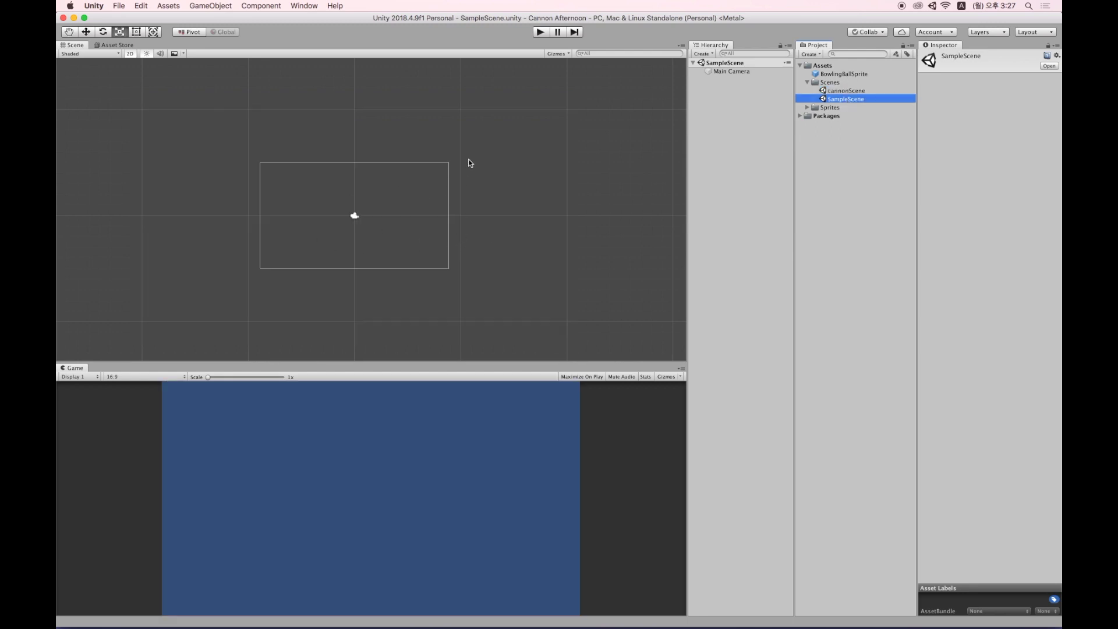
{"action": "double_click", "coordinate": [851, 92]}
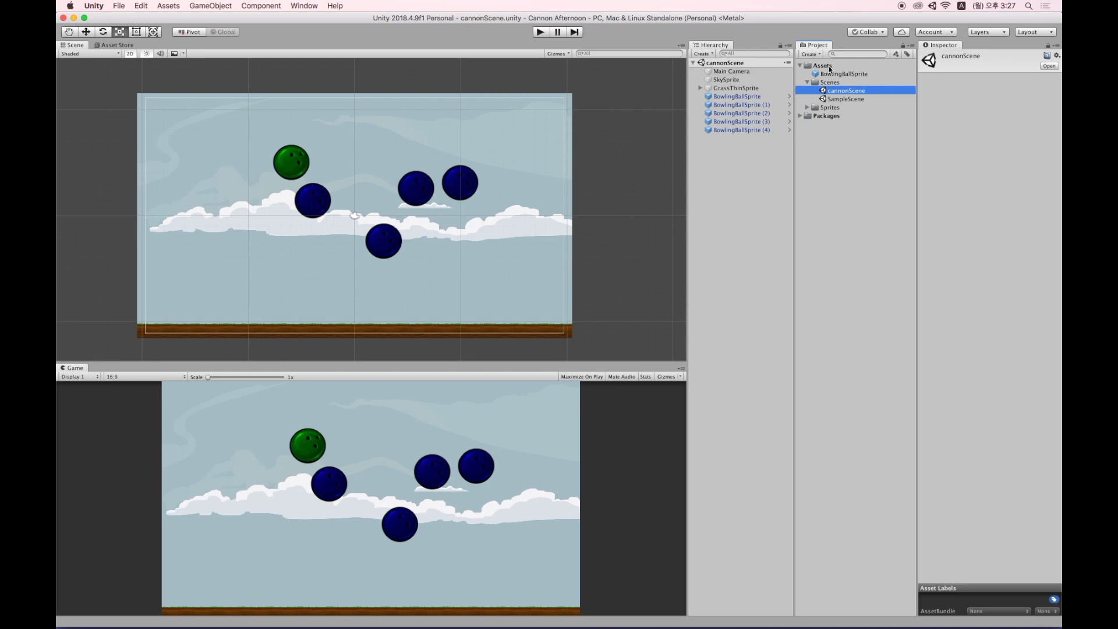
Switch briefly to Unity Hub and back, then right-click the Assets folder for its actions.
{"action": "key", "text": "super+Tab"}
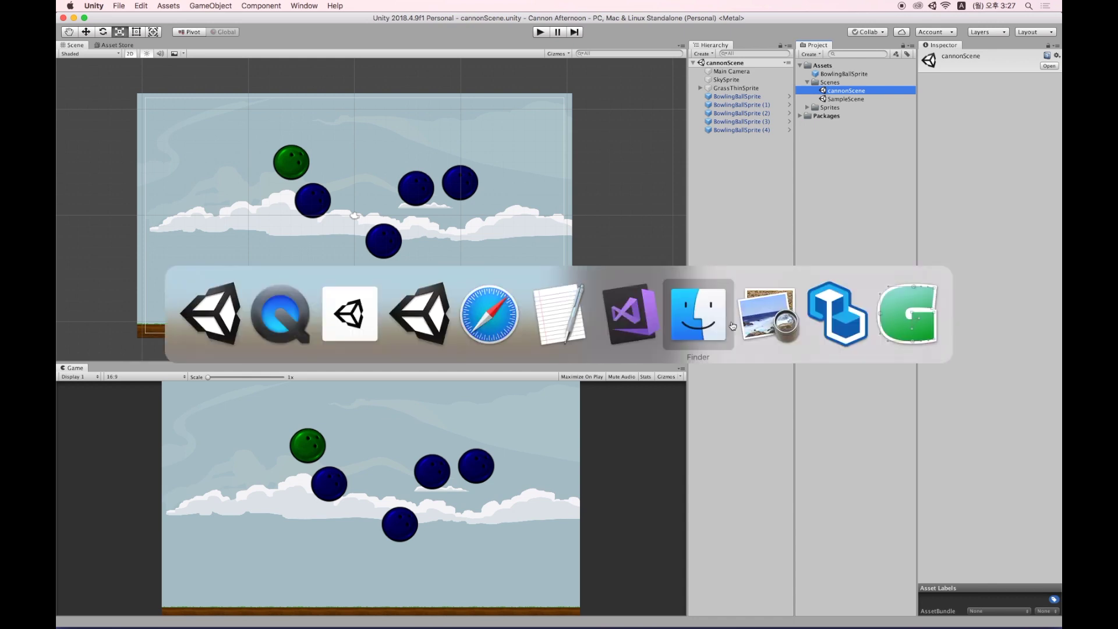
{"action": "left_click", "coordinate": [349, 314]}
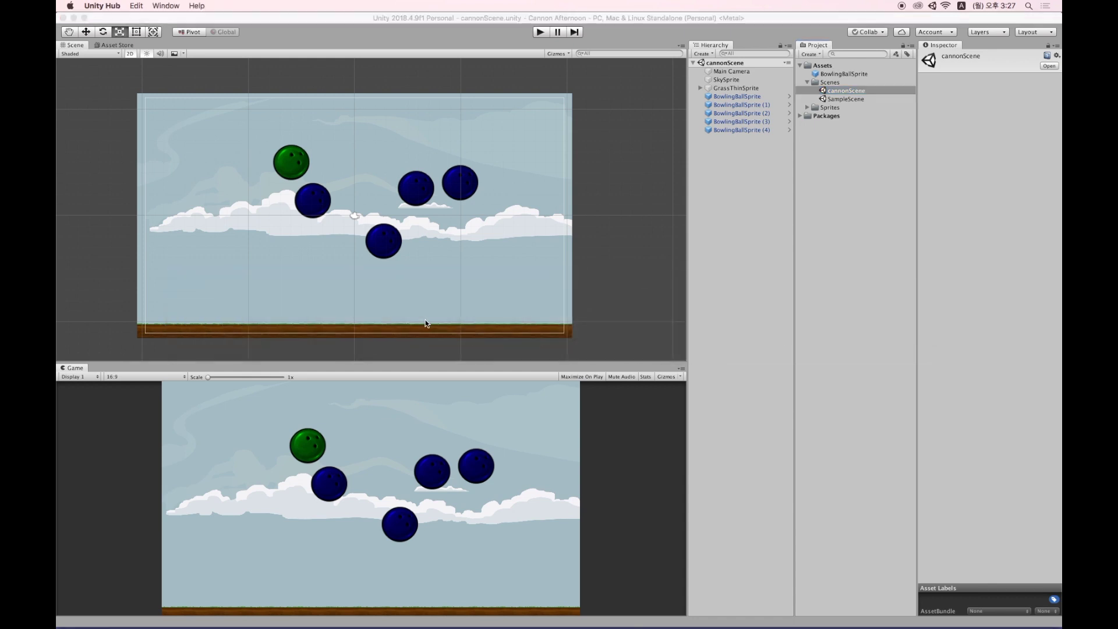
{"action": "left_click", "coordinate": [758, 168]}
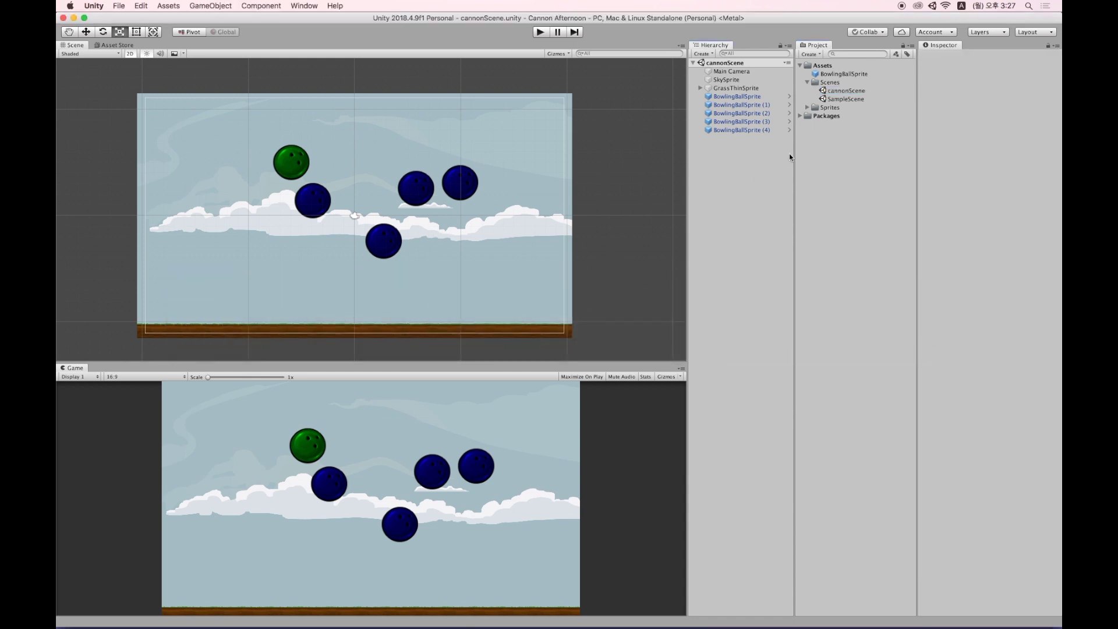
{"action": "left_click", "coordinate": [824, 66]}
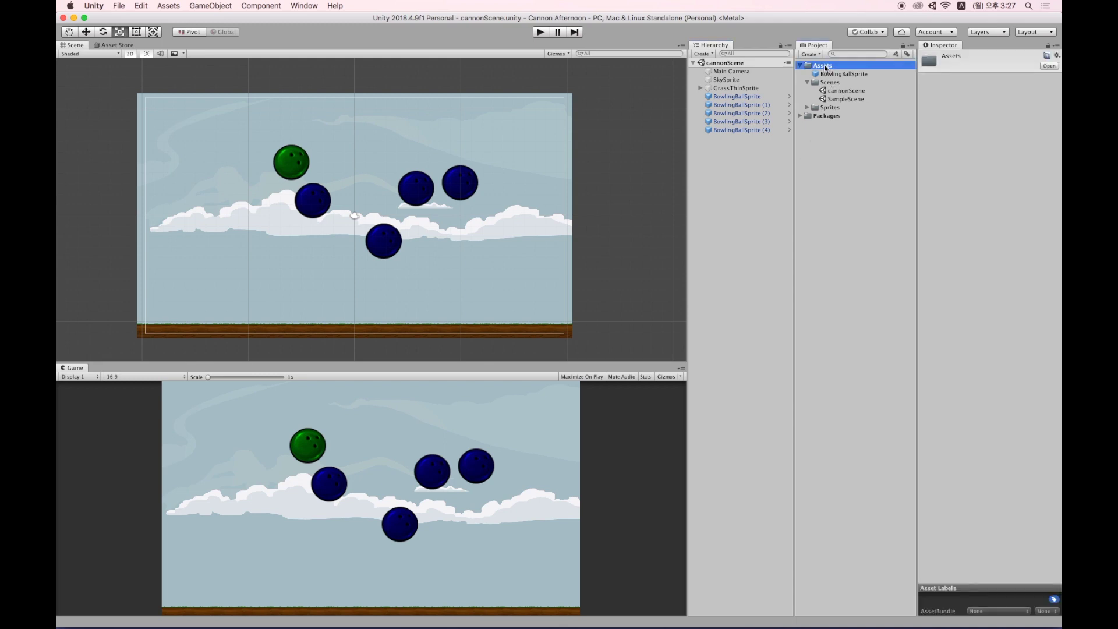
{"action": "right_click", "coordinate": [826, 67]}
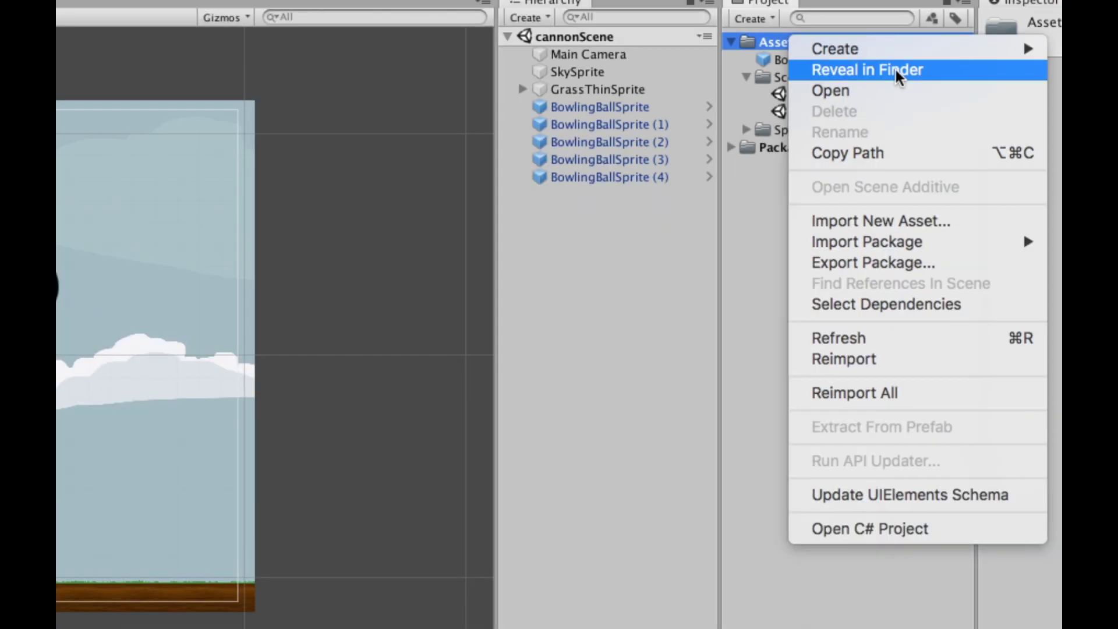
Reveal the Assets folder in Finder and locate the Cannon Afternoon project folder.
{"action": "left_click", "coordinate": [896, 68]}
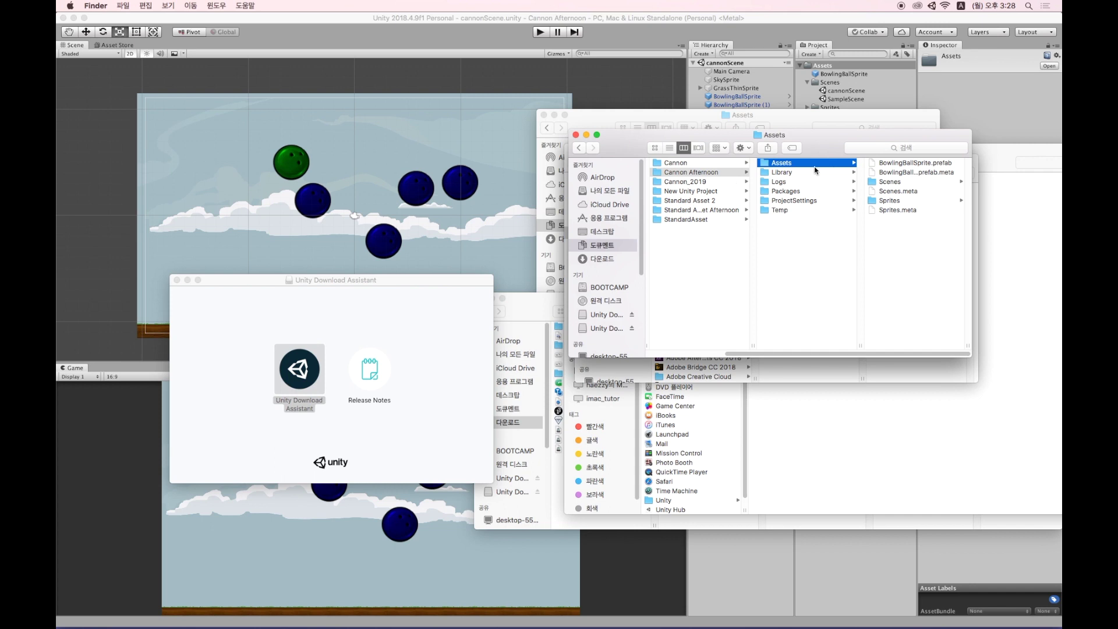
{"action": "left_click", "coordinate": [799, 174]}
{"action": "left_click", "coordinate": [800, 163]}
{"action": "left_click", "coordinate": [722, 174]}
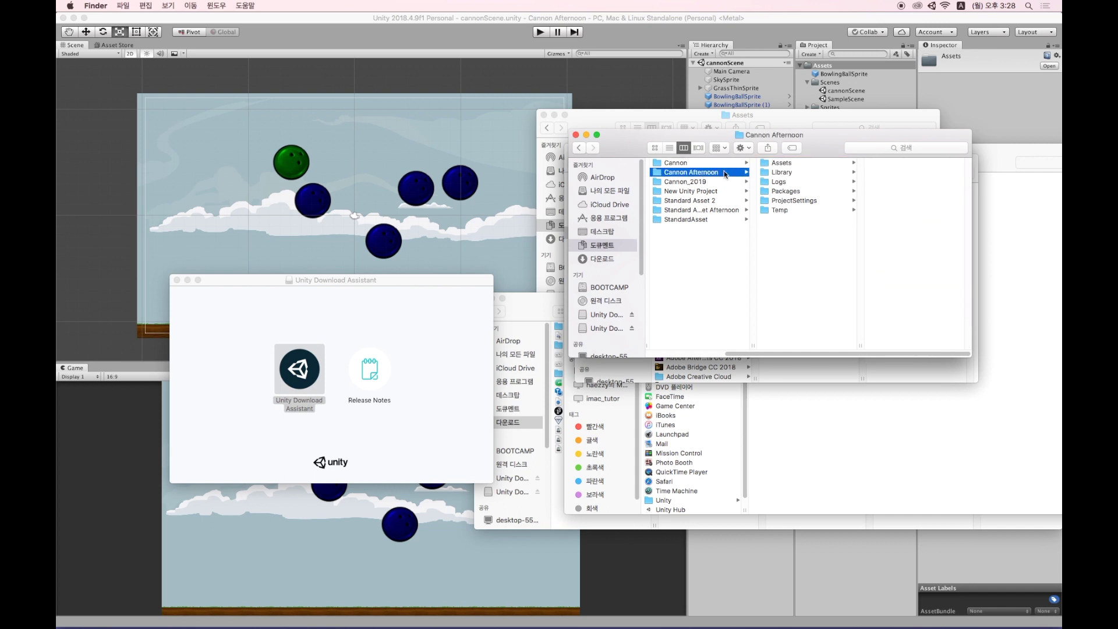
{"action": "left_click", "coordinate": [694, 165]}
{"action": "left_click", "coordinate": [696, 174]}
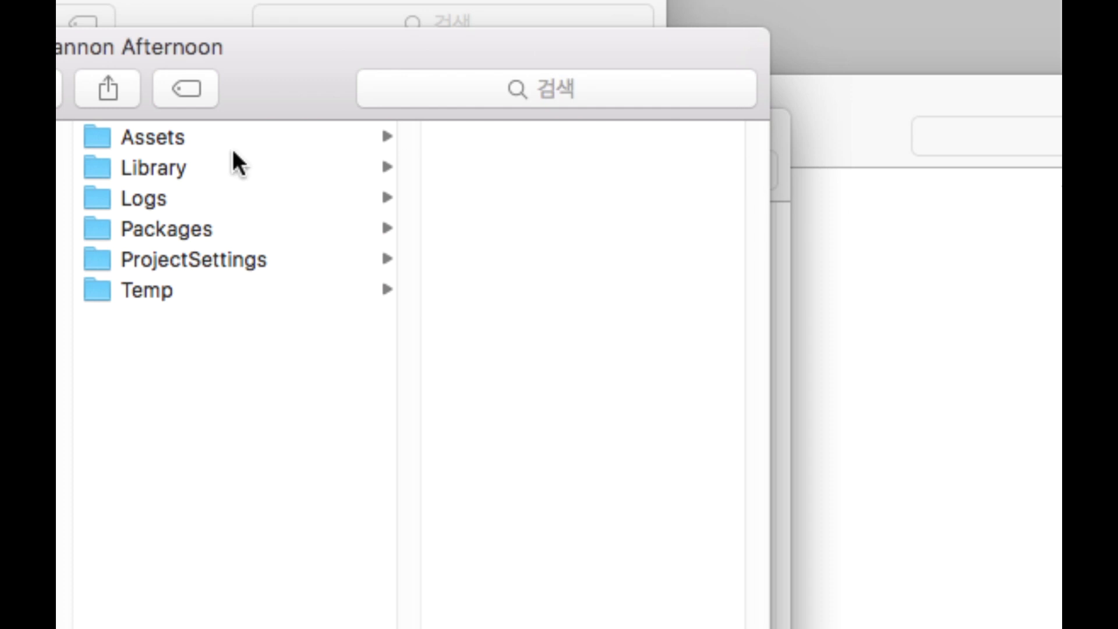
Browse the Assets, Library and Scenes folders, then return to the Cannon Afternoon folder.
{"action": "left_click", "coordinate": [171, 137]}
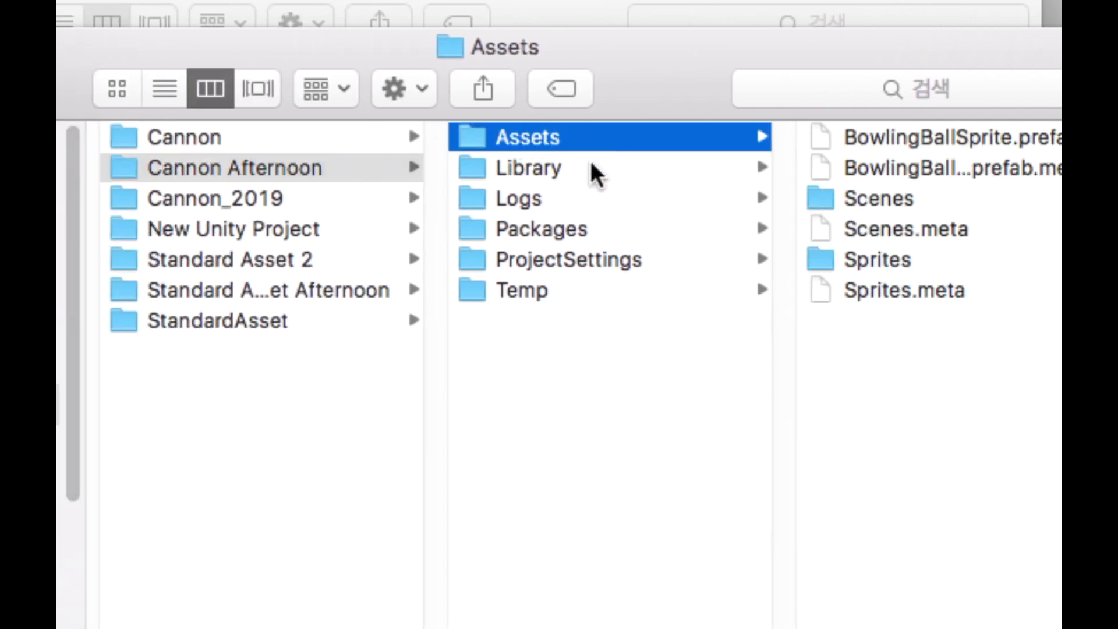
{"action": "left_click", "coordinate": [591, 164]}
{"action": "left_click", "coordinate": [577, 139]}
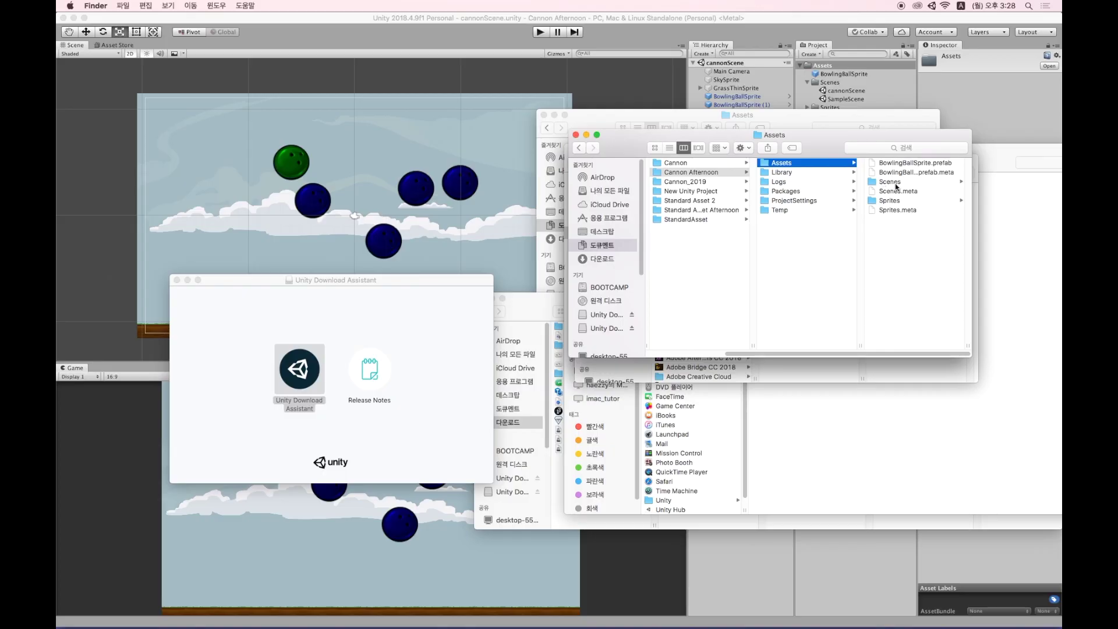
{"action": "left_click", "coordinate": [877, 198]}
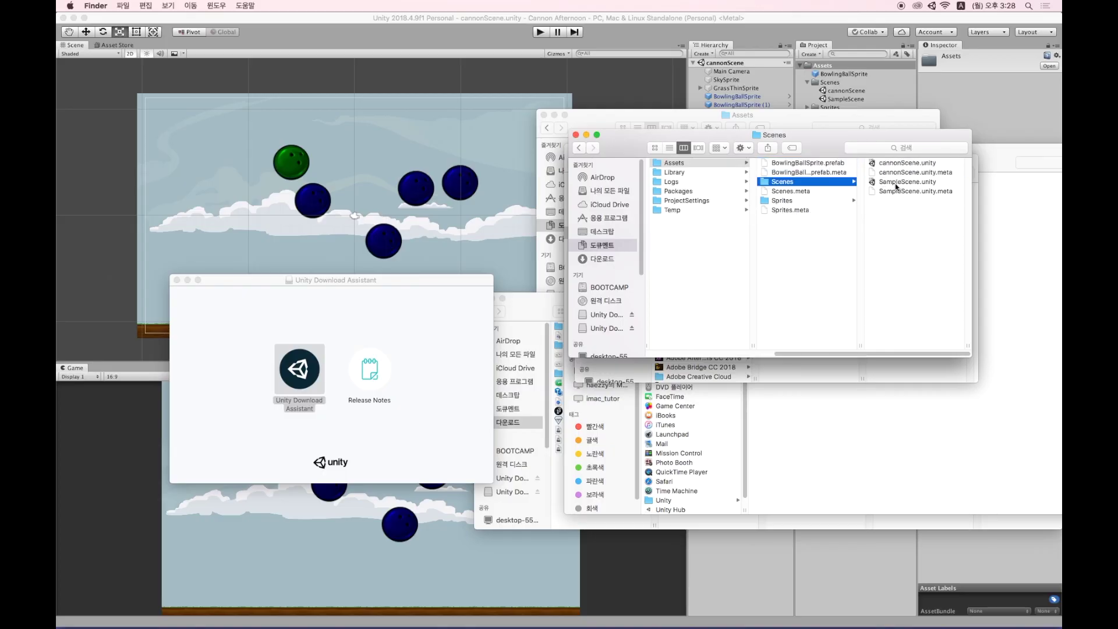
{"action": "left_click", "coordinate": [682, 165]}
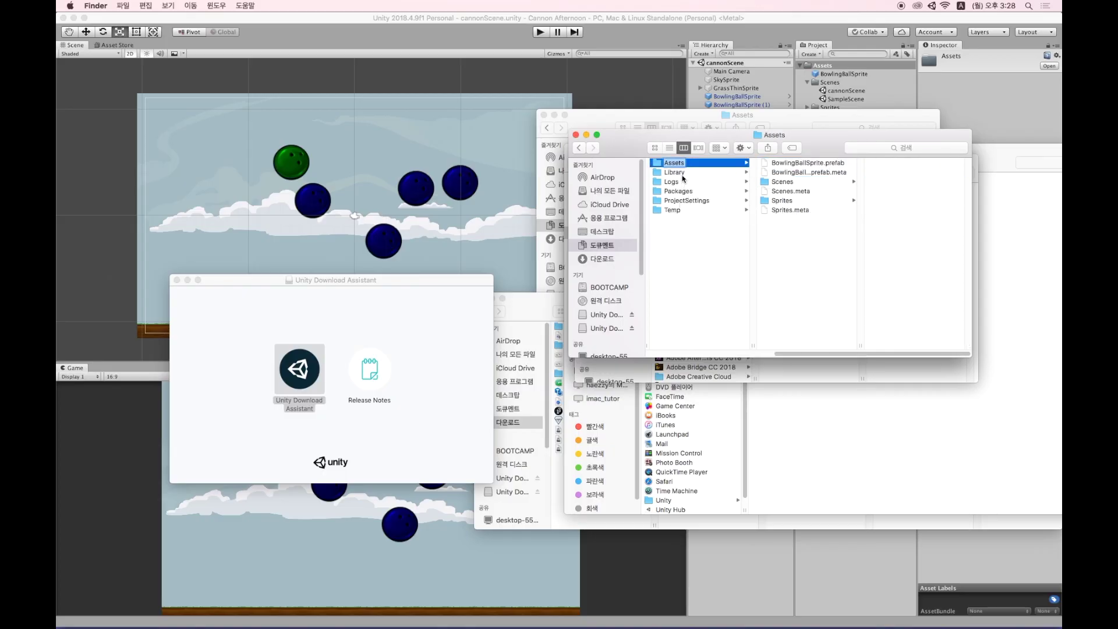
{"action": "left_click", "coordinate": [792, 212]}
{"action": "left_click", "coordinate": [796, 164]}
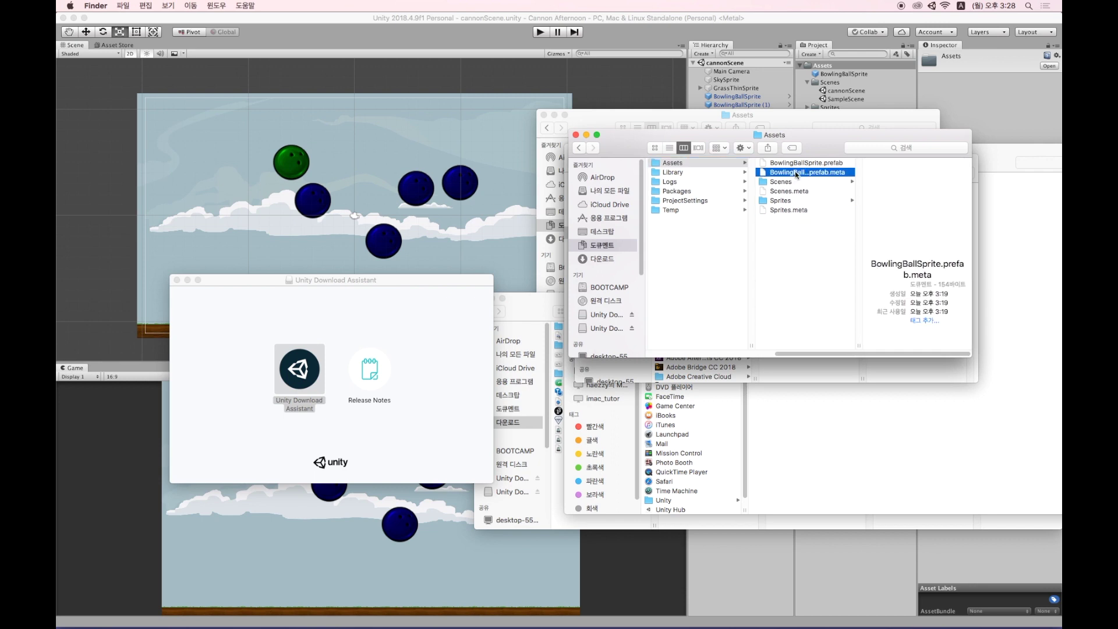
{"action": "left_click_drag", "start_coordinate": [820, 354], "coordinate": [684, 350]}
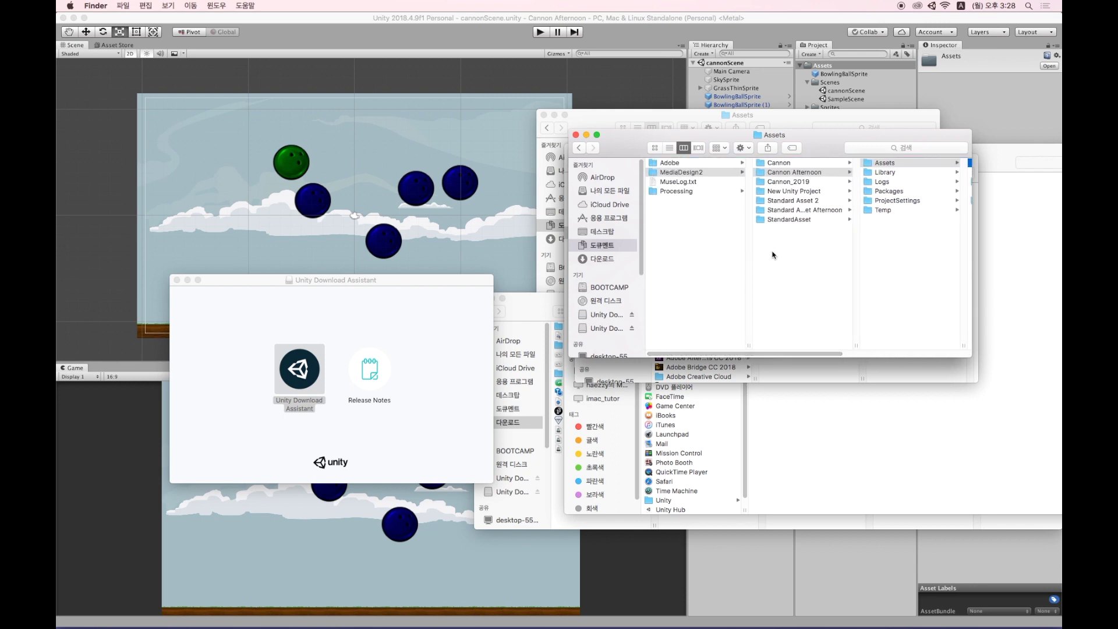
{"action": "left_click", "coordinate": [798, 175]}
{"action": "left_click", "coordinate": [797, 173]}
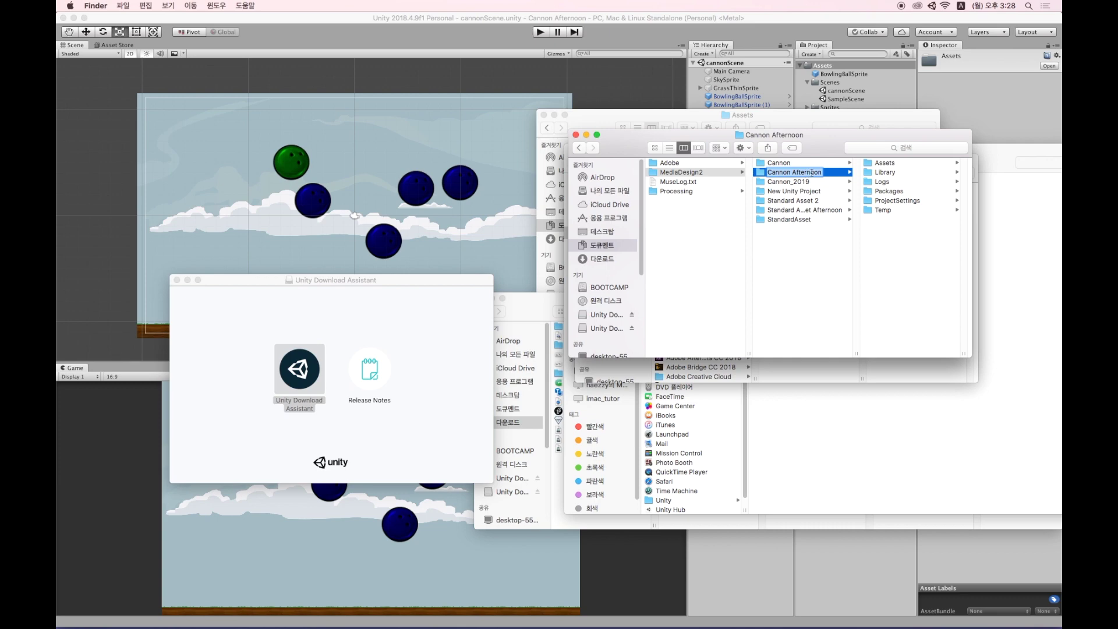
{"action": "left_click", "coordinate": [831, 174]}
In Unity Hub, add the Cannon Afternoon folder as an existing project.
{"action": "mouse_move", "coordinate": [799, 614]}
{"action": "left_click", "coordinate": [732, 597]}
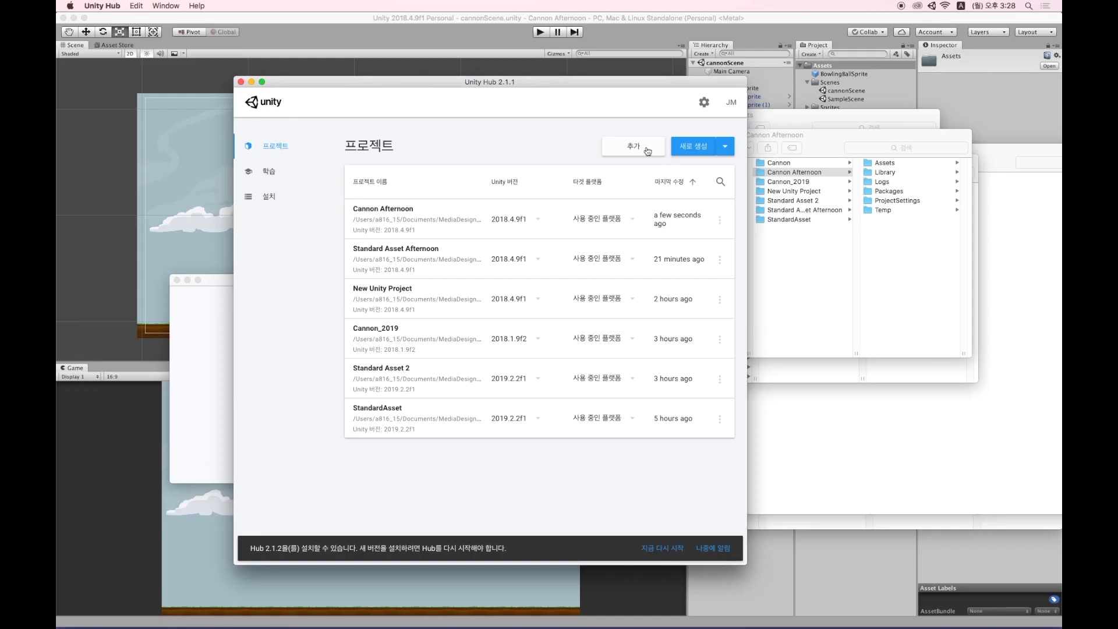
{"action": "left_click", "coordinate": [733, 103]}
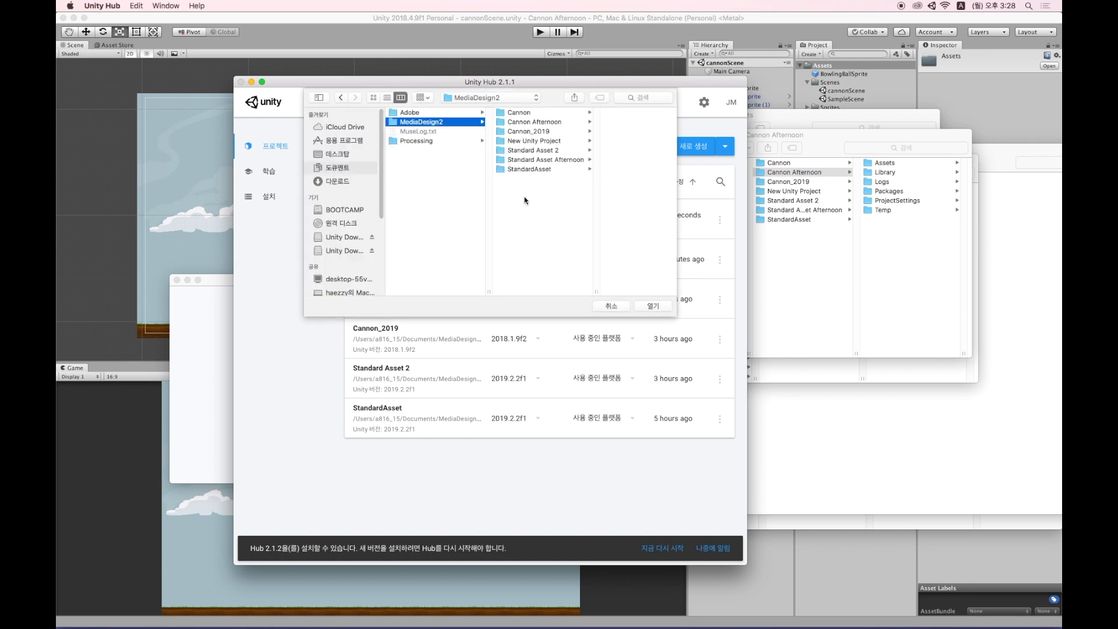
{"action": "left_click", "coordinate": [553, 123]}
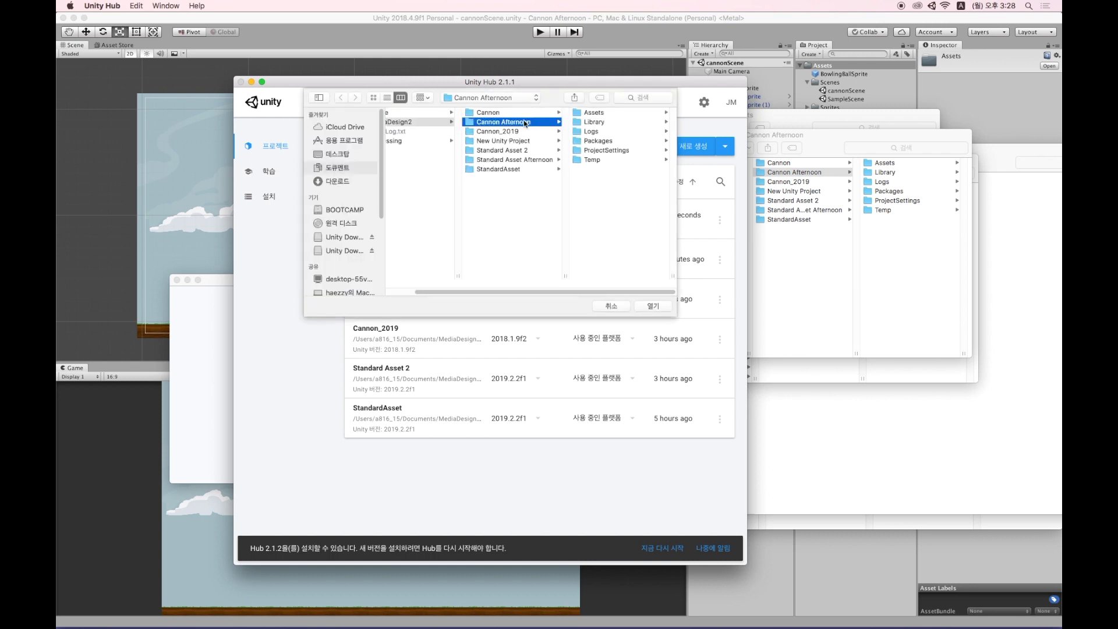
{"action": "left_click", "coordinate": [651, 306]}
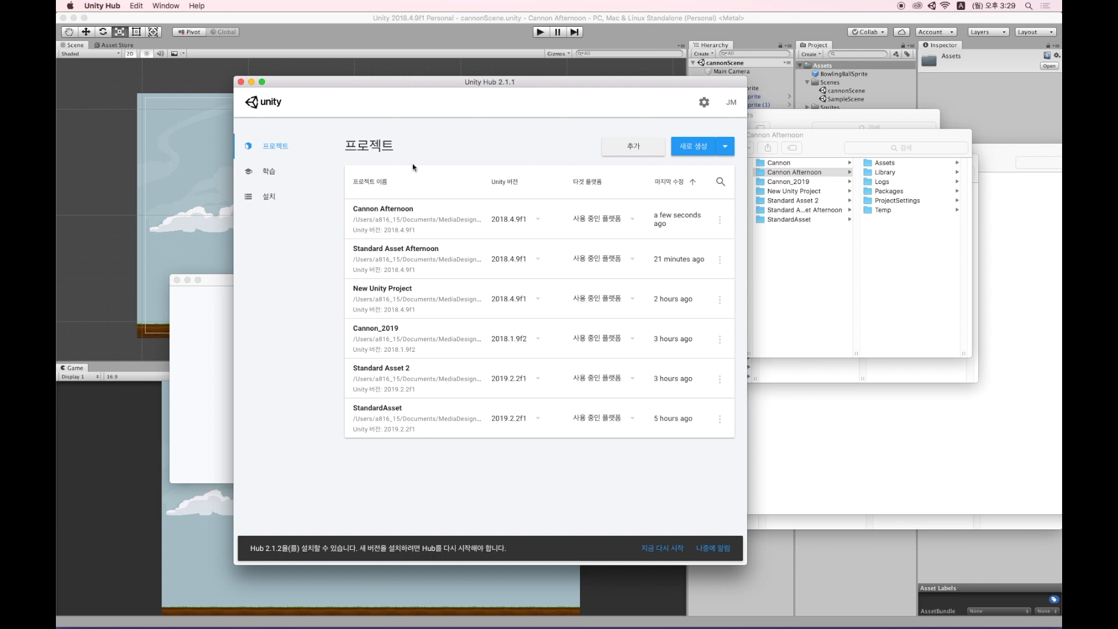
Return to the Unity editor and clear the Assets folder selection.
{"action": "left_click", "coordinate": [624, 35]}
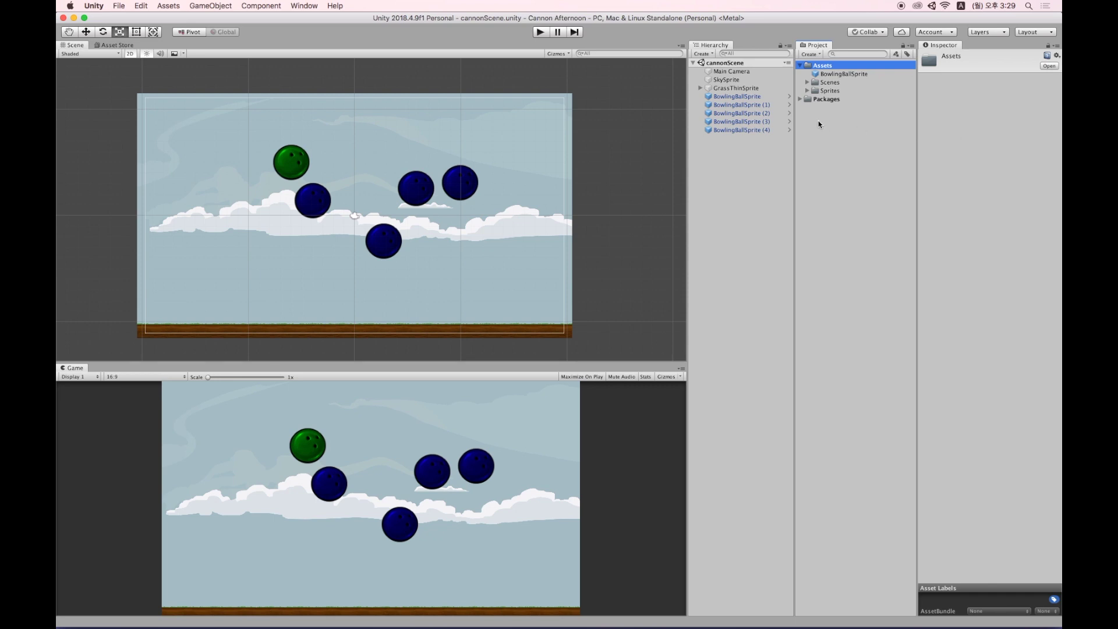
{"action": "left_click", "coordinate": [728, 218]}
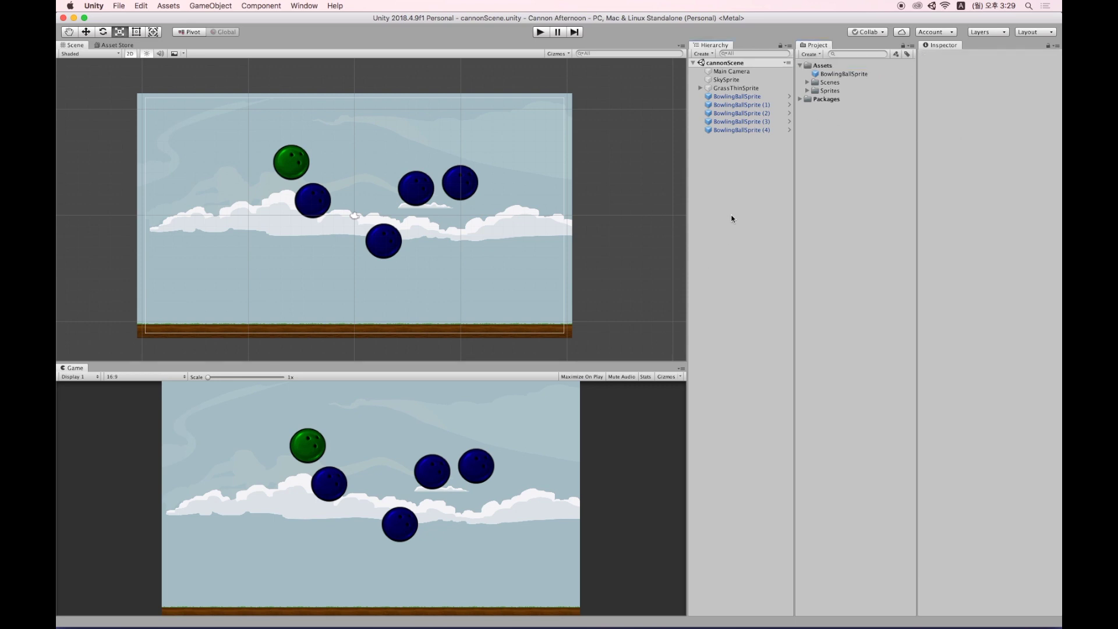
{"action": "mouse_move", "coordinate": [166, 626]}
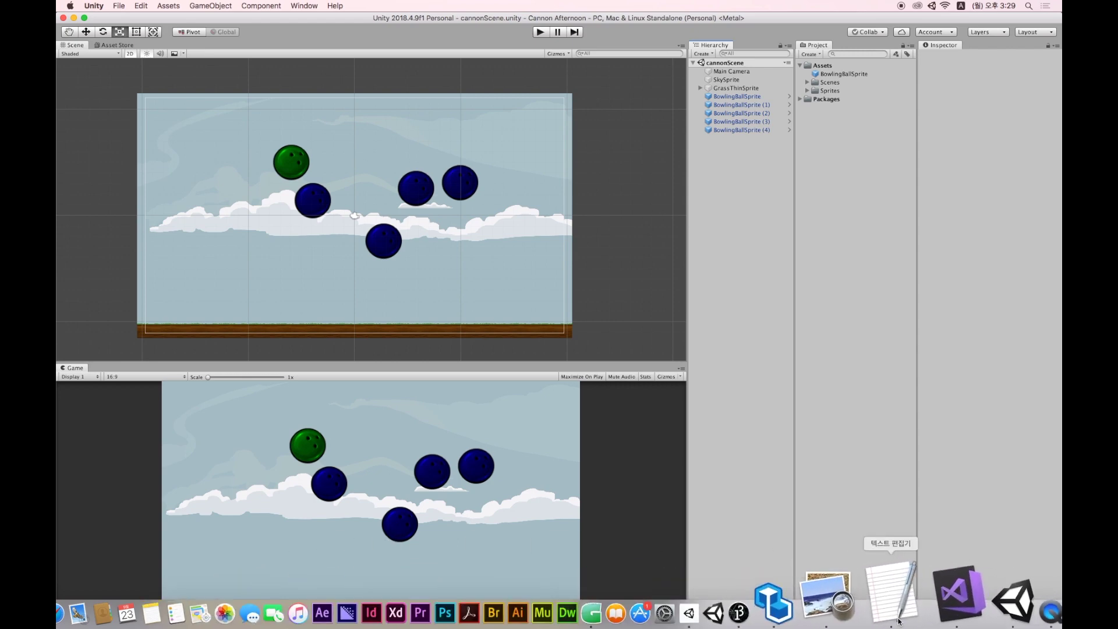
Add the file-sharing link above '2d sprites pack' in the TextEdit notes, copy it, and switch to Safari.
{"action": "left_click", "coordinate": [898, 621]}
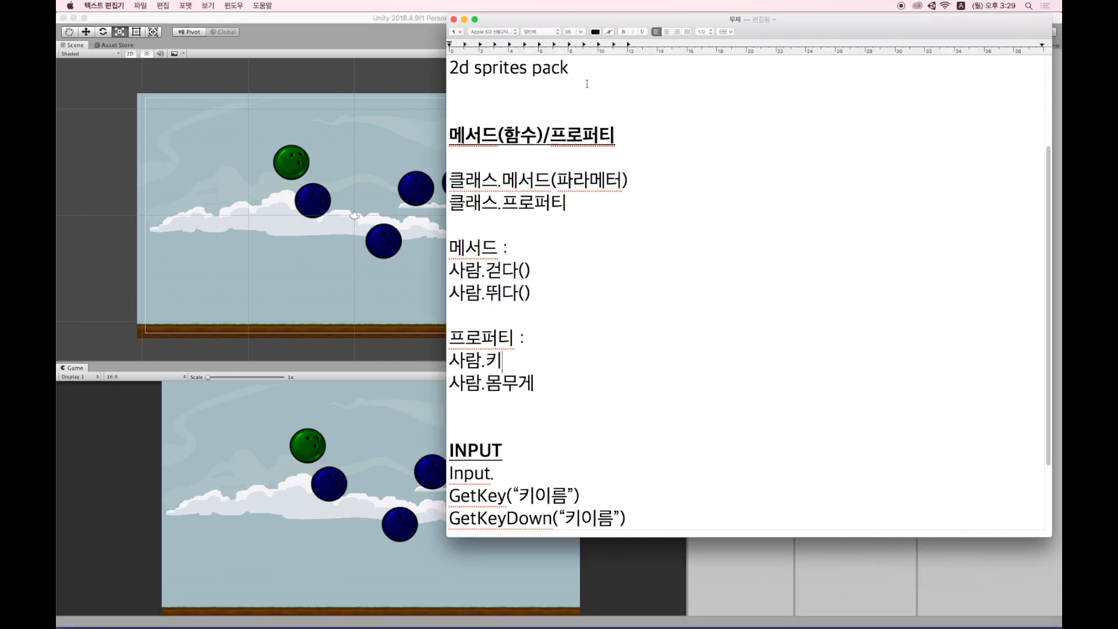
{"action": "key", "text": "super+Up"}
{"action": "key", "text": "Return"}
{"action": "key", "text": "Return"}
{"action": "key", "text": "Up"}
{"action": "key", "text": "Up"}
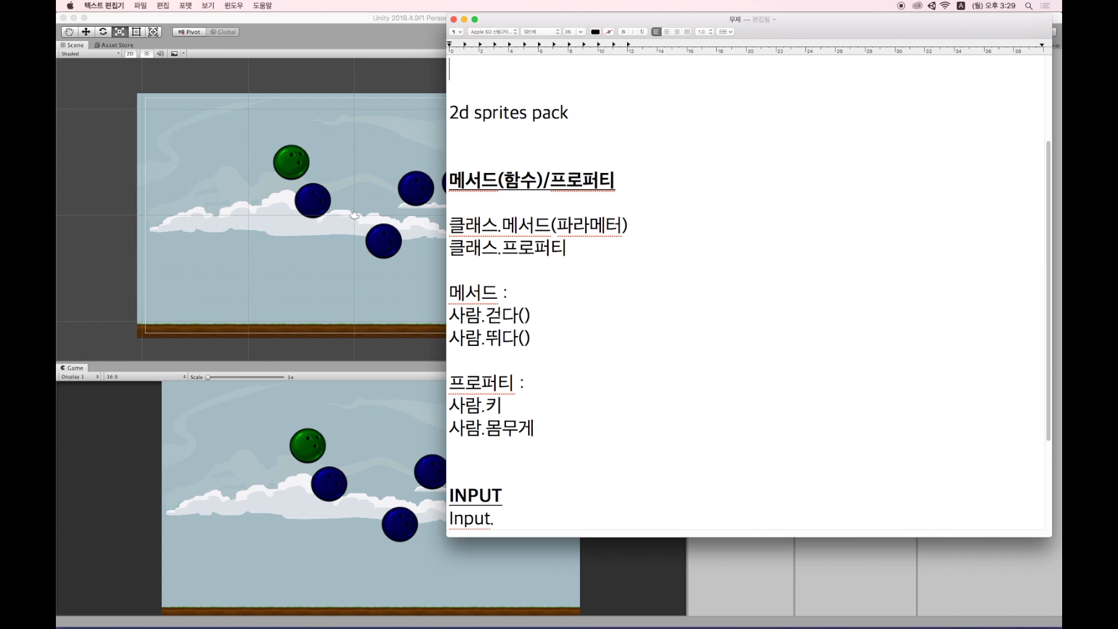
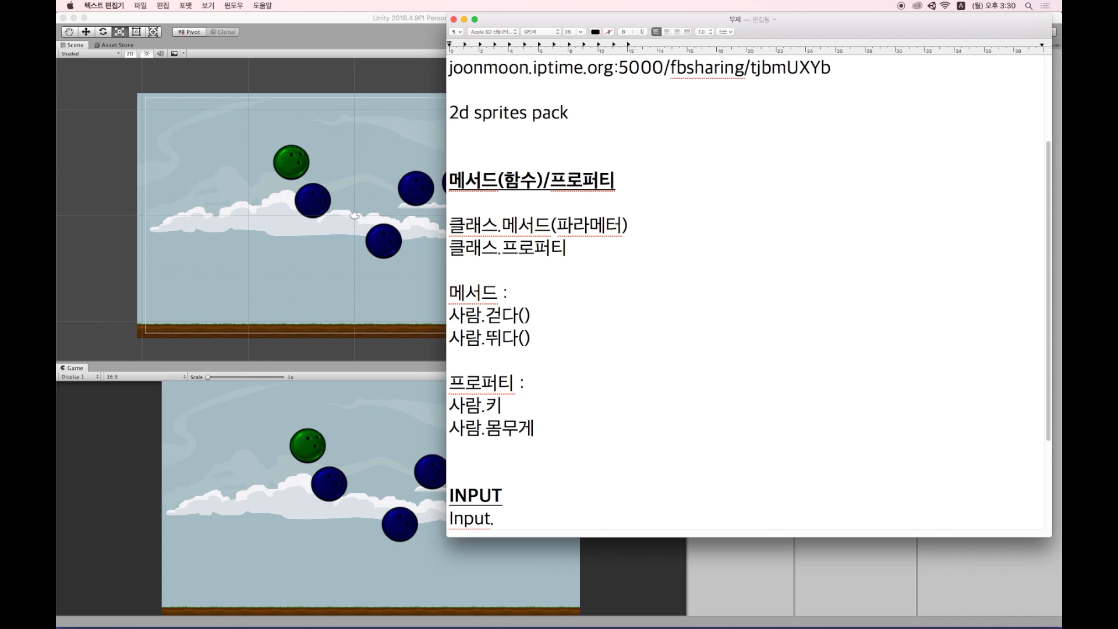
{"action": "key", "text": "shift+super+Left"}
{"action": "key", "text": "super+c"}
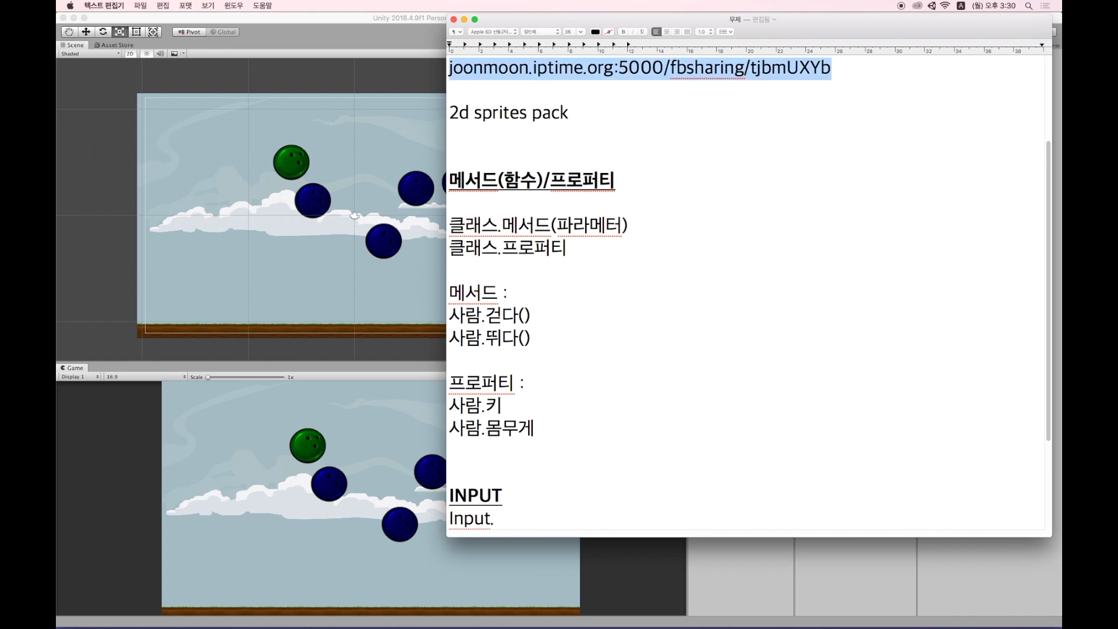
{"action": "key", "text": "super+Tab"}
{"action": "left_click", "coordinate": [617, 304]}
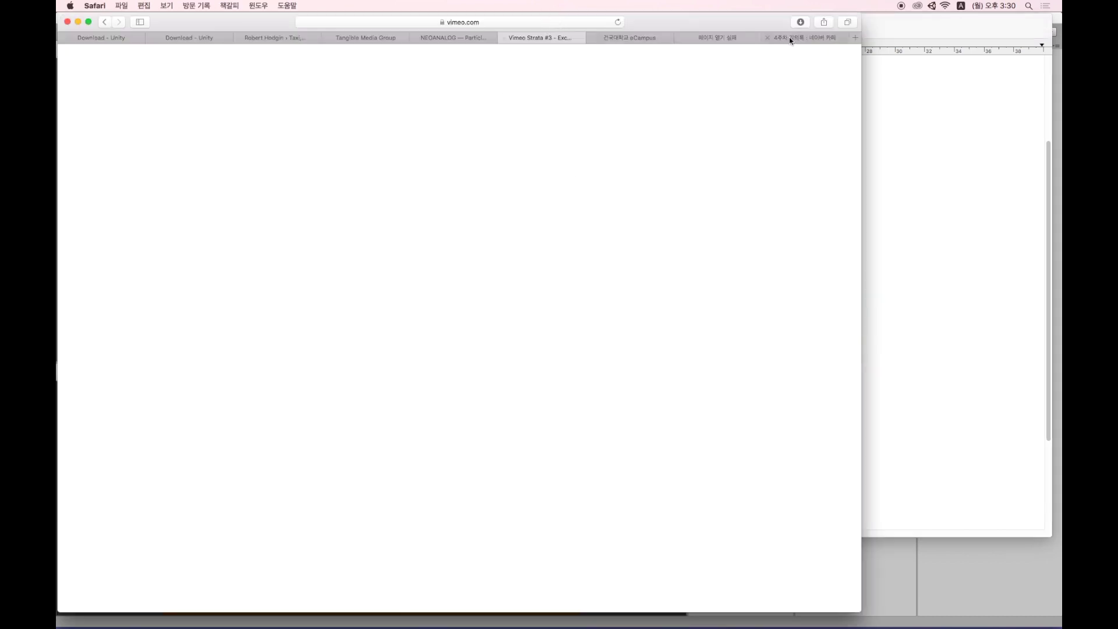
Load the copied sharing link in Safari and download the Cannon.png and Cannon2.png images.
{"action": "left_click", "coordinate": [711, 37]}
{"action": "left_click", "coordinate": [526, 20]}
{"action": "key", "text": "super+v"}
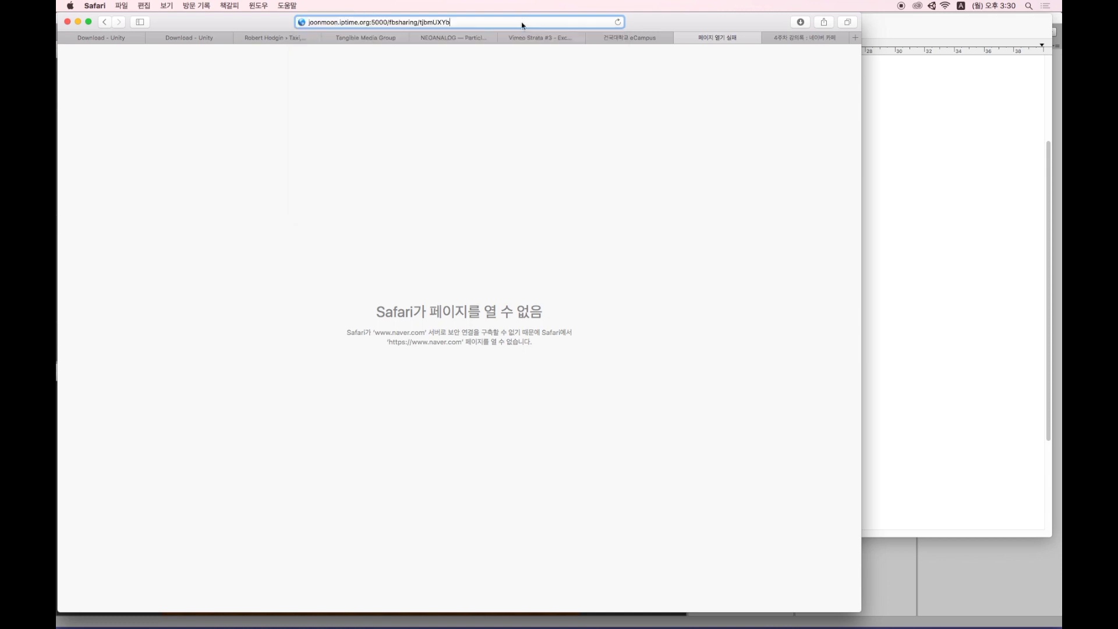
{"action": "key", "text": "Return"}
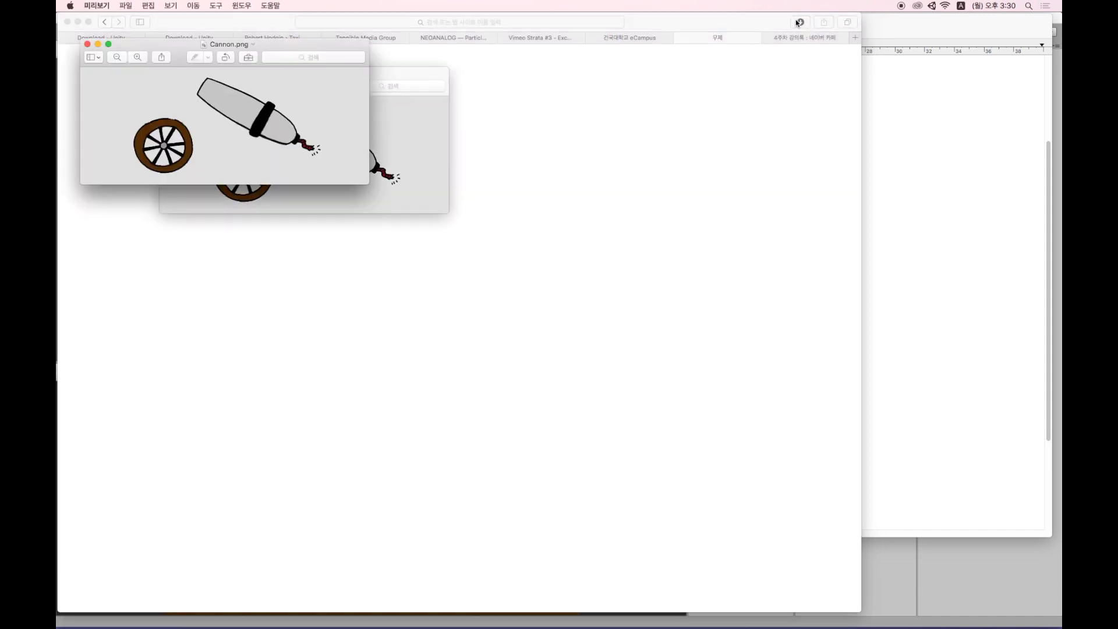
{"action": "left_click", "coordinate": [87, 45]}
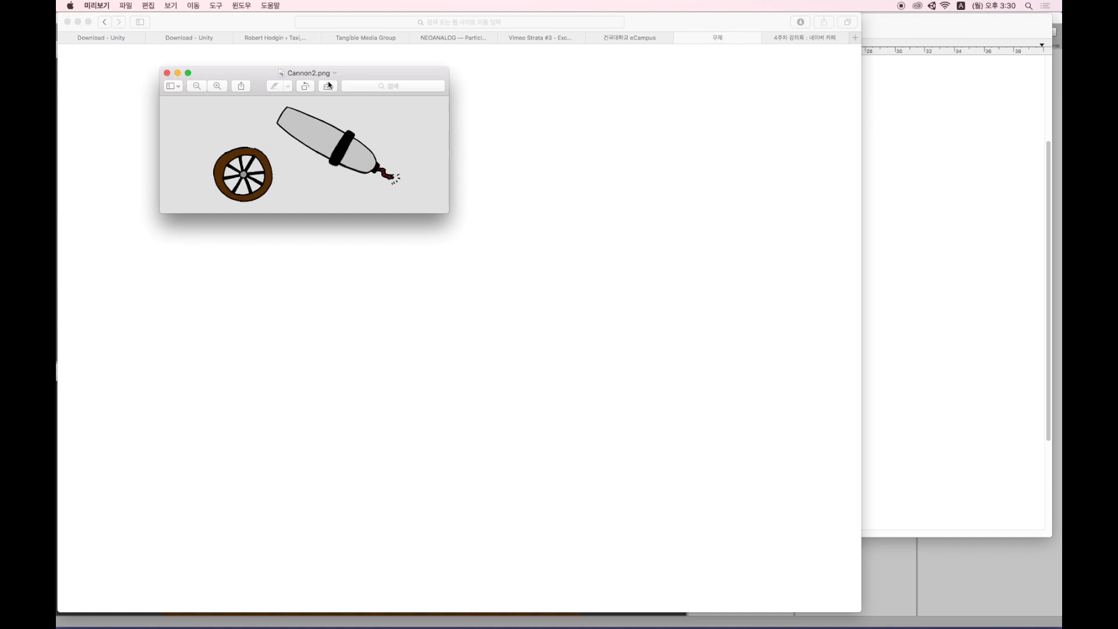
{"action": "left_click_drag", "start_coordinate": [380, 77], "coordinate": [621, 220]}
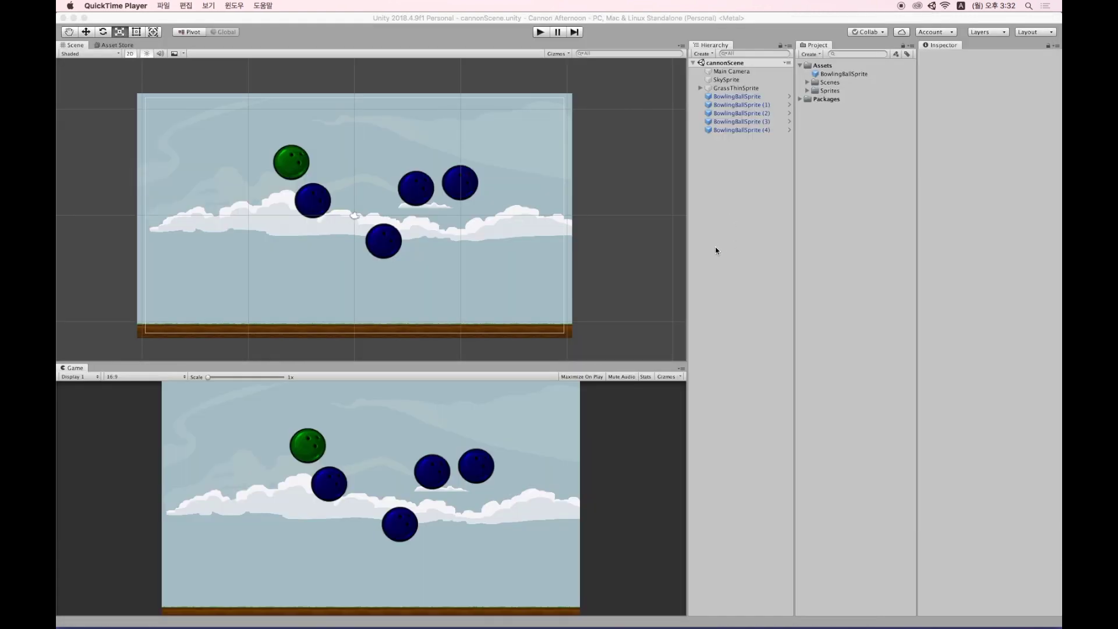
Clear away the extra Finder windows and drag Cannon.png from Downloads toward Unity's Assets folder.
{"action": "key", "text": "super+Tab"}
{"action": "key", "text": "super+Tab"}
{"action": "key", "text": "super+Tab"}
{"action": "key", "text": "super+Tab"}
{"action": "key", "text": "super+Tab"}
{"action": "key", "text": "super+Tab"}
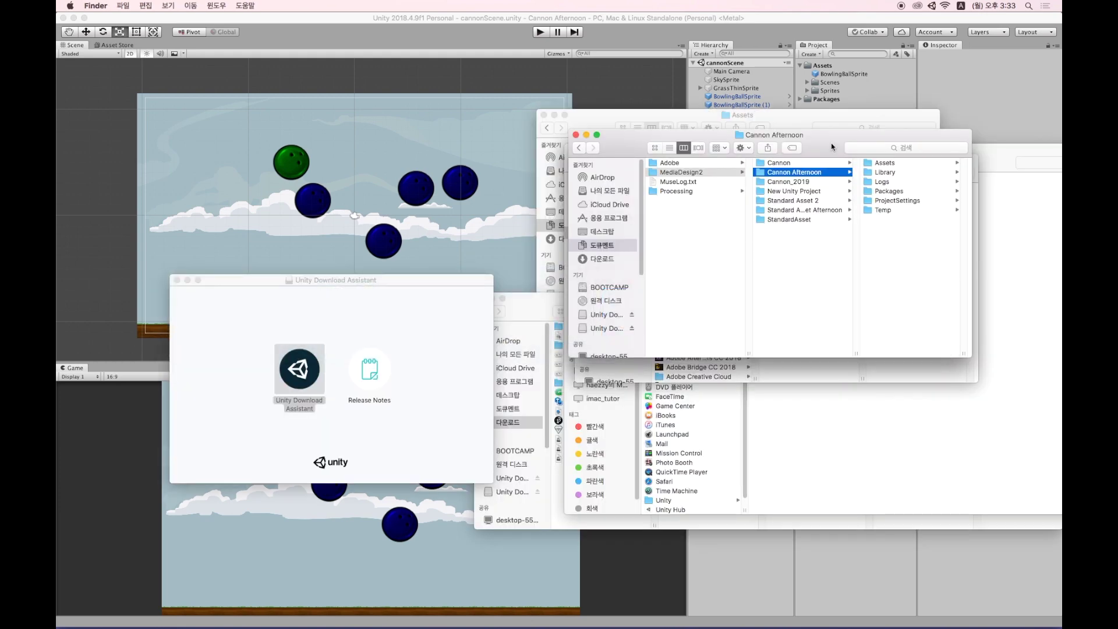
{"action": "left_click_drag", "start_coordinate": [830, 142], "coordinate": [480, 228]}
{"action": "key", "text": "super+n"}
{"action": "key", "text": "super+w"}
{"action": "key", "text": "super+w"}
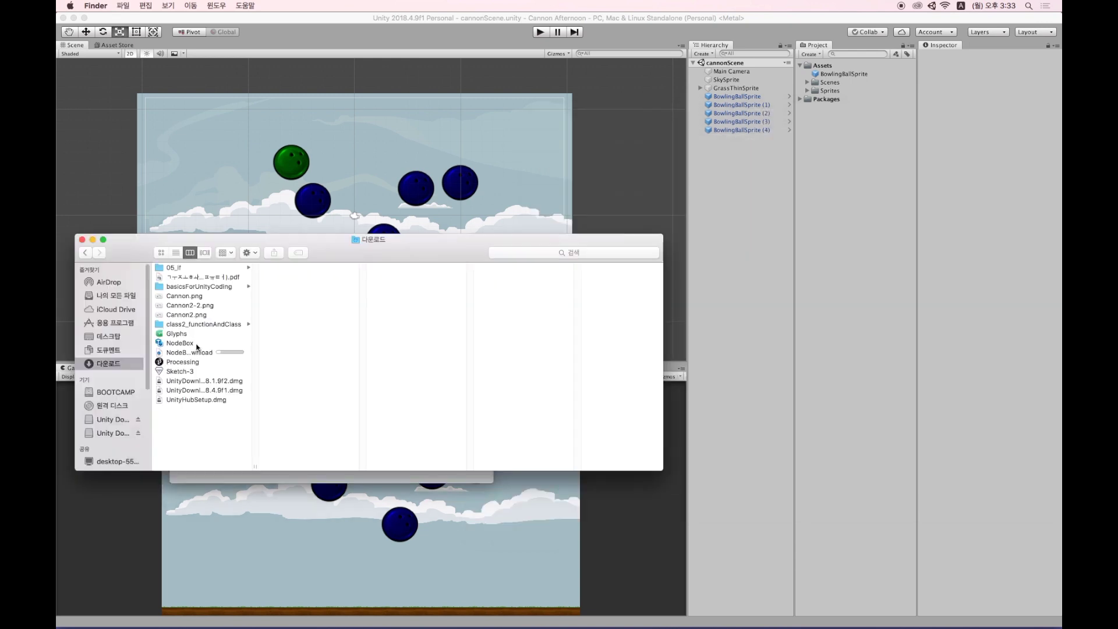
{"action": "left_click", "coordinate": [194, 297]}
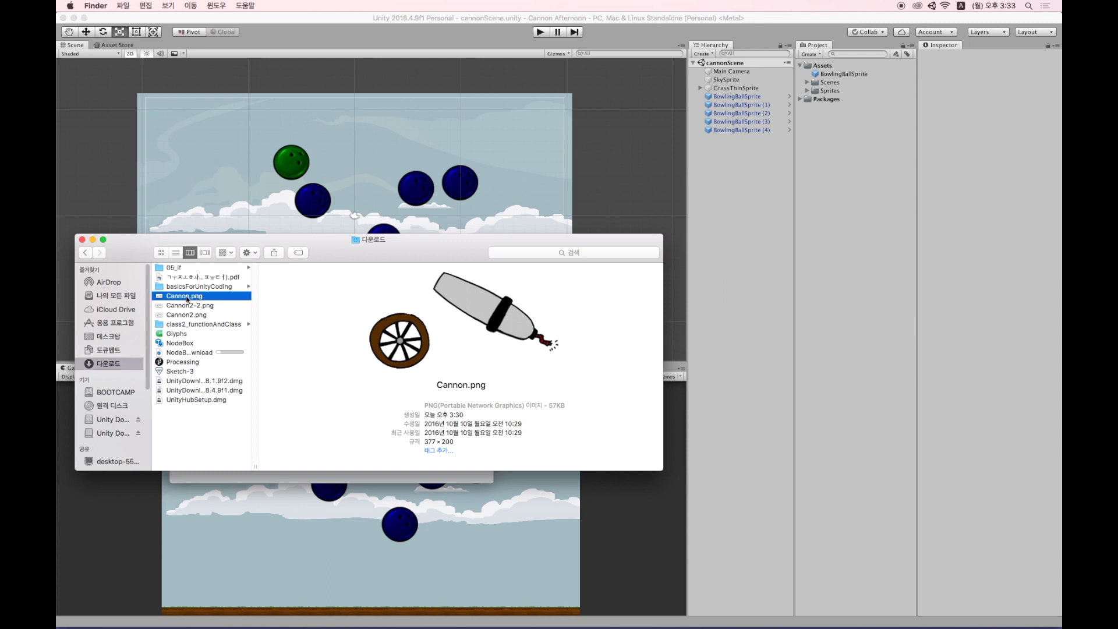
{"action": "left_click_drag", "start_coordinate": [180, 296], "coordinate": [846, 79]}
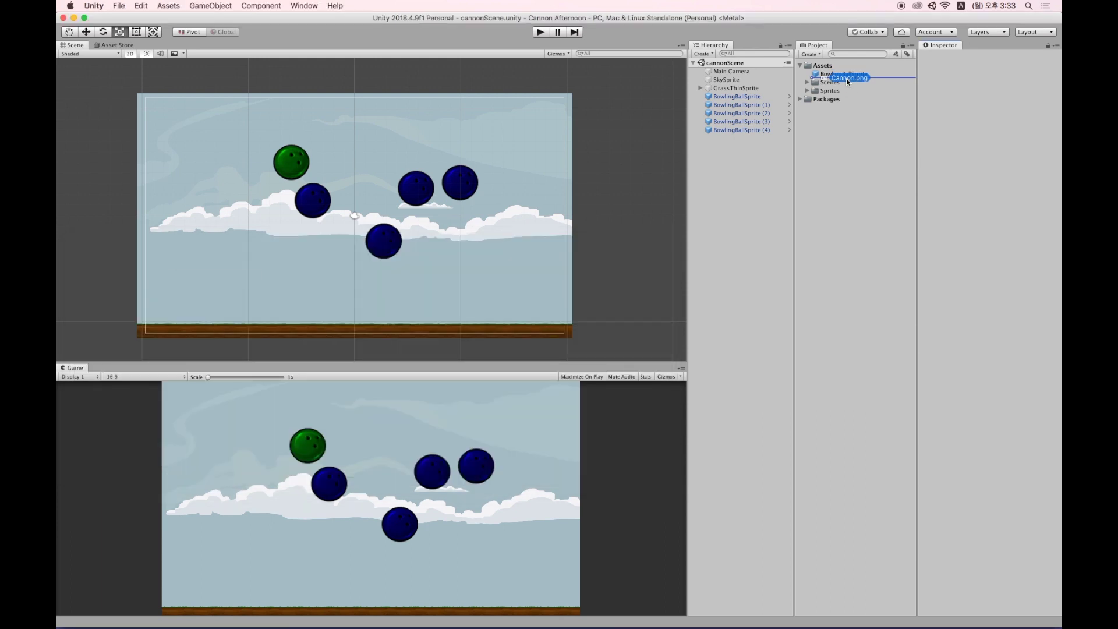
Delete the first Cannon import, then copy Cannon.png from Downloads into Assets via Reveal in Finder.
{"action": "left_click_drag", "start_coordinate": [847, 82], "coordinate": [849, 80]}
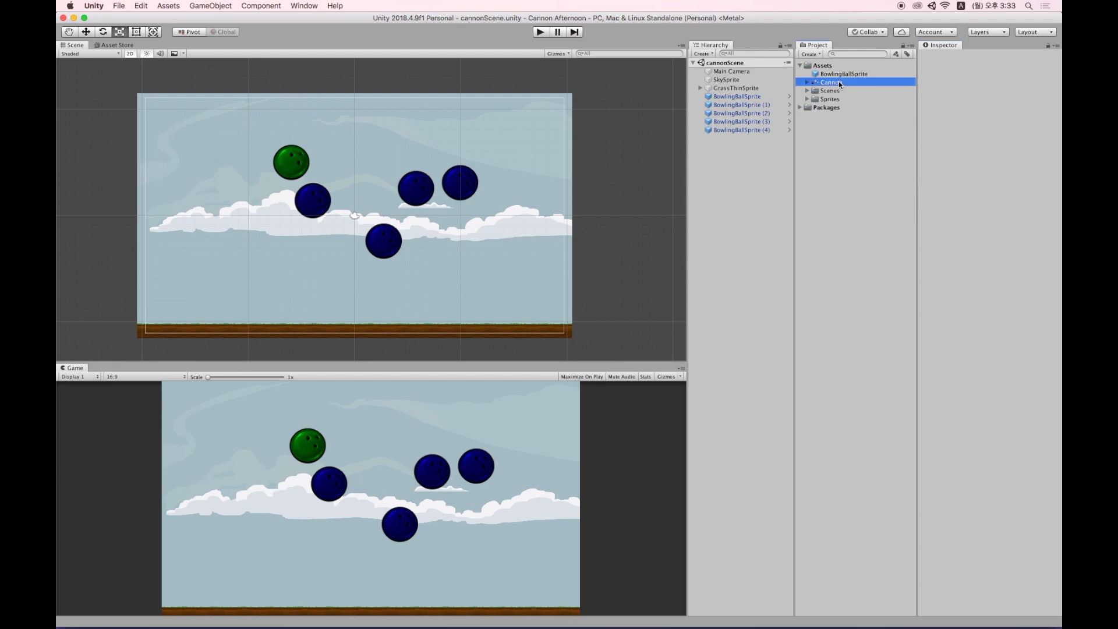
{"action": "key", "text": "super+BackSpace"}
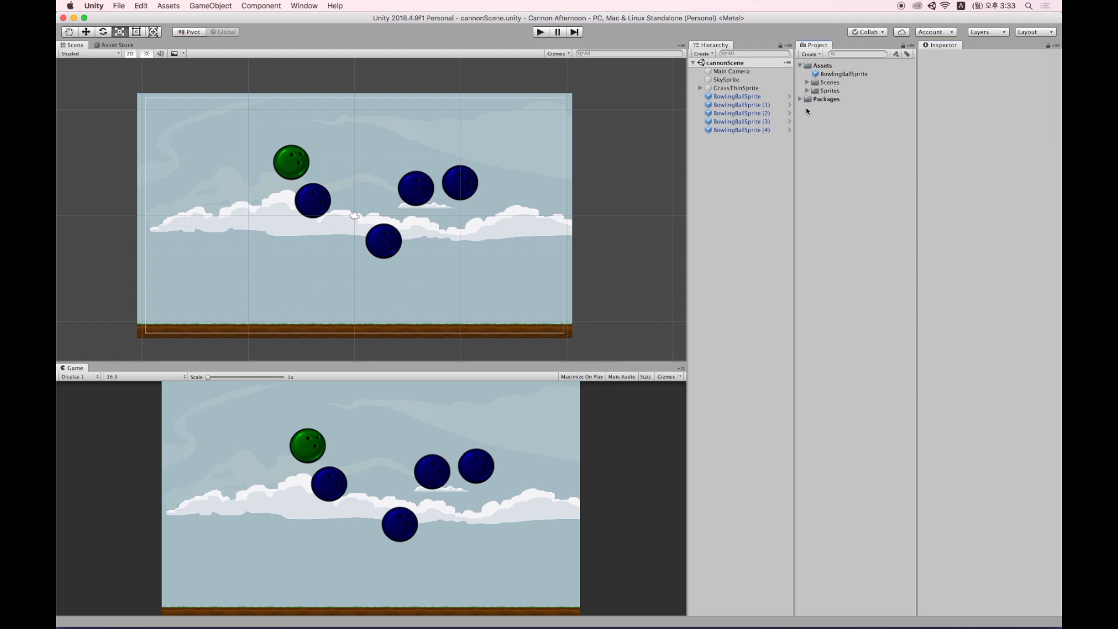
{"action": "left_click", "coordinate": [823, 66]}
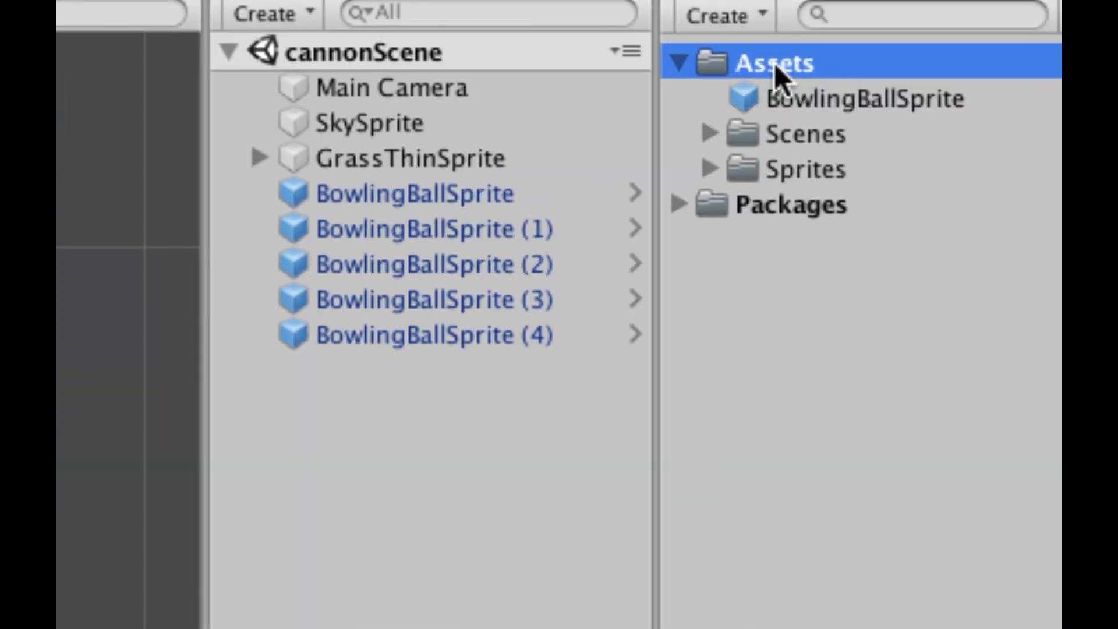
{"action": "right_click", "coordinate": [774, 63]}
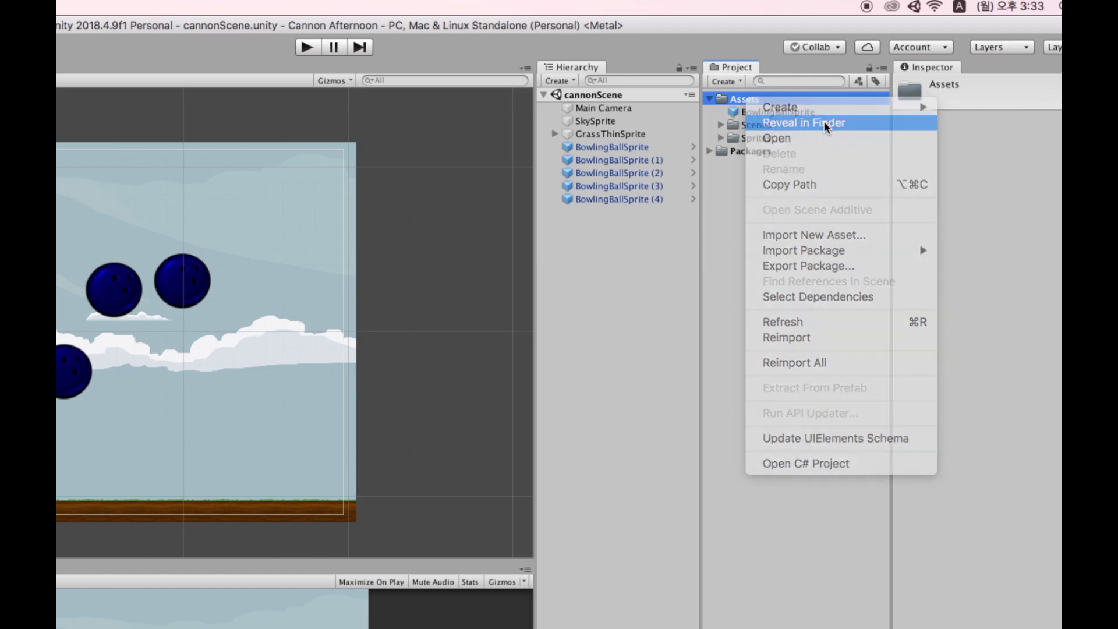
{"action": "left_click", "coordinate": [823, 121]}
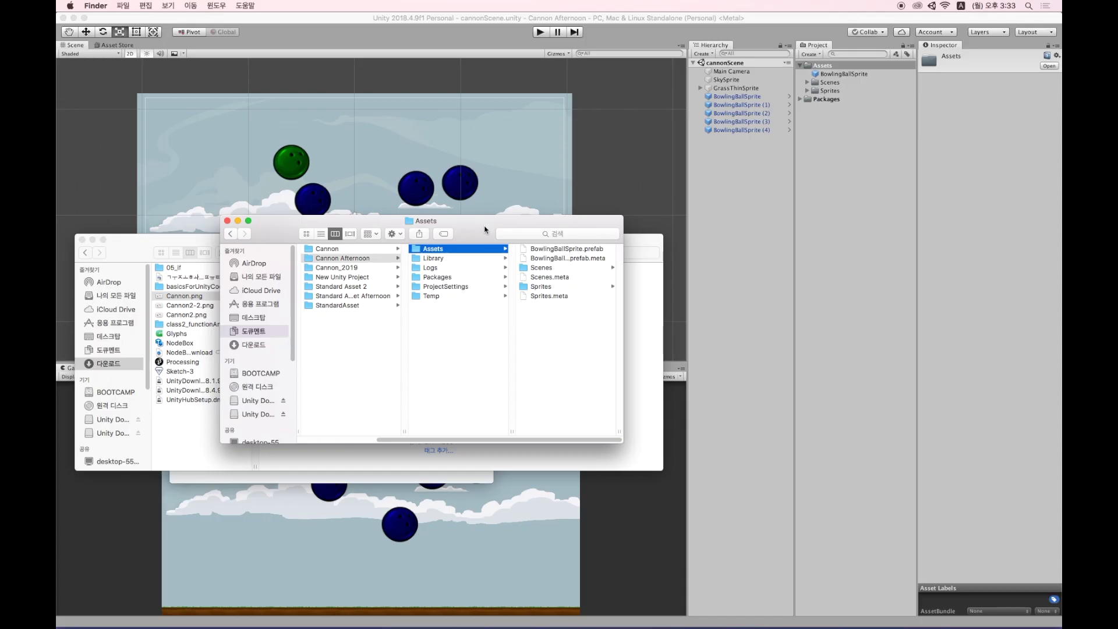
{"action": "left_click_drag", "start_coordinate": [484, 229], "coordinate": [806, 194]}
{"action": "left_click_drag", "start_coordinate": [411, 250], "coordinate": [387, 245]}
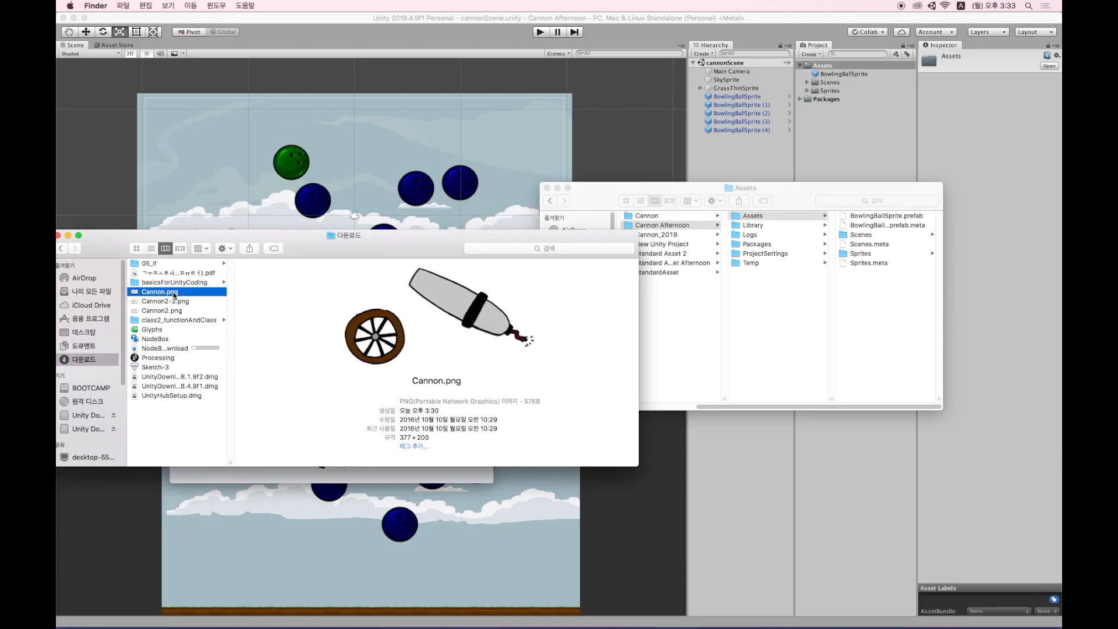
{"action": "left_click_drag", "start_coordinate": [173, 295], "coordinate": [898, 297]}
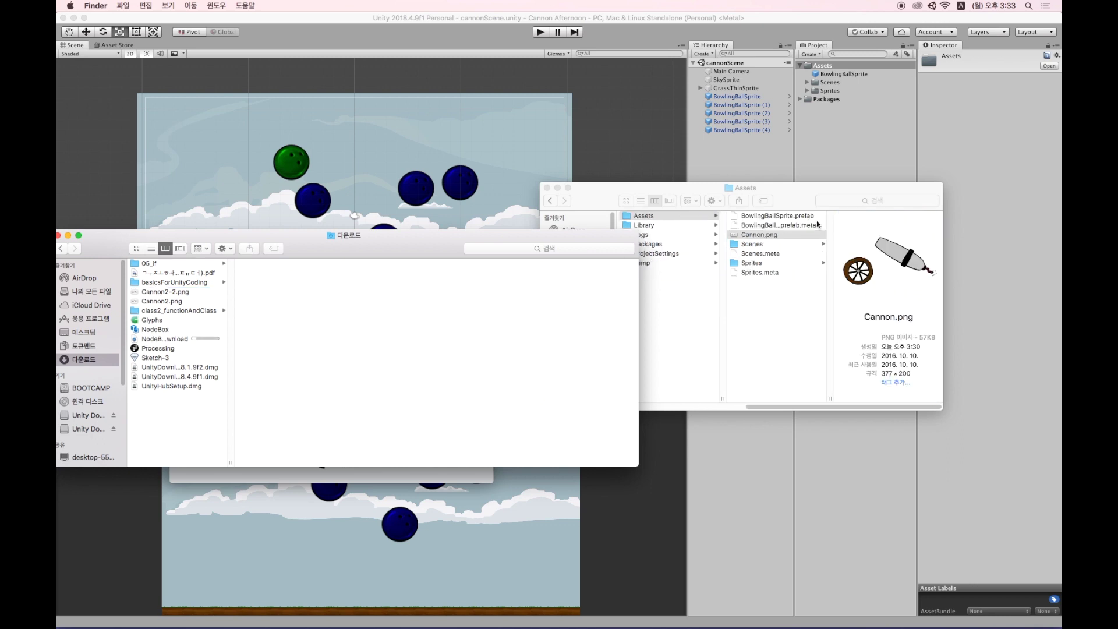
{"action": "left_click", "coordinate": [841, 148]}
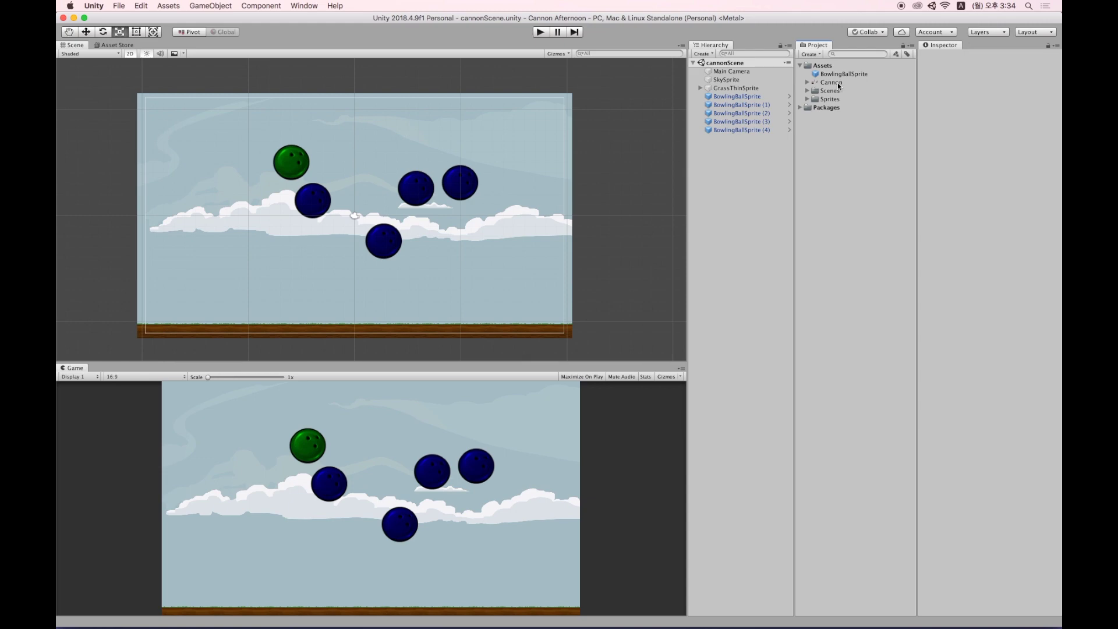
Set the Cannon image's Sprite Mode to Multiple and apply the import settings.
{"action": "left_click", "coordinate": [826, 85]}
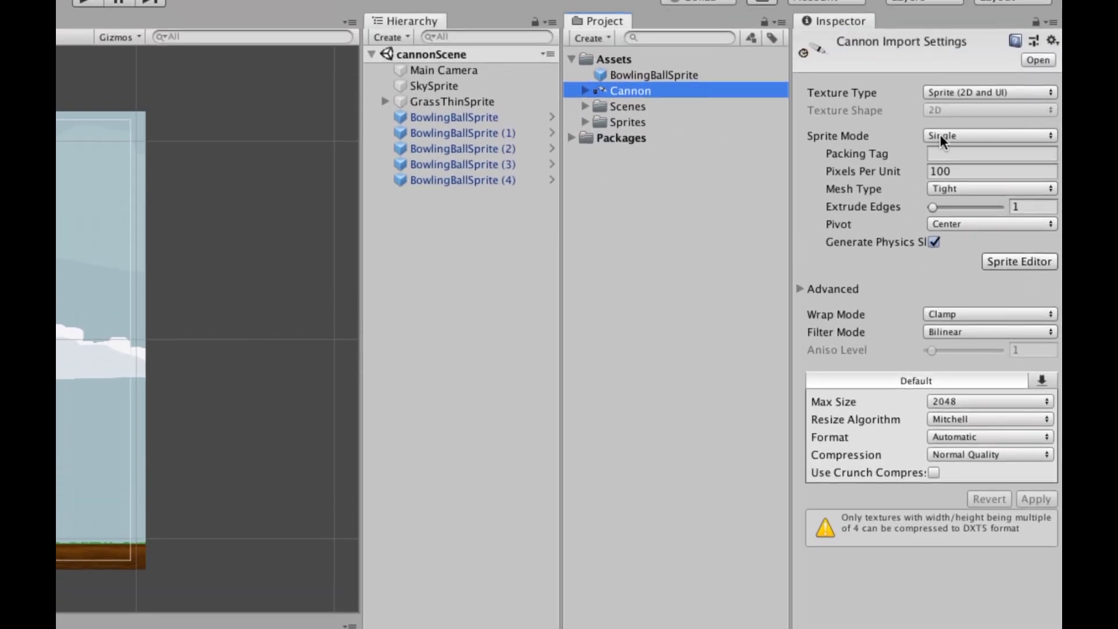
{"action": "left_click", "coordinate": [957, 136]}
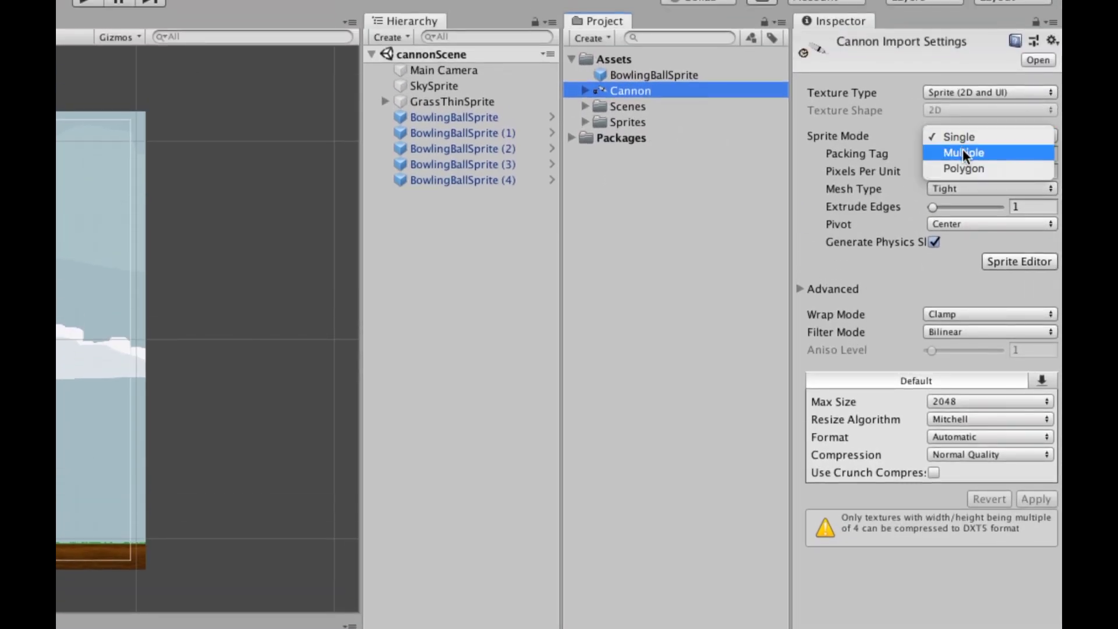
{"action": "left_click", "coordinate": [962, 152]}
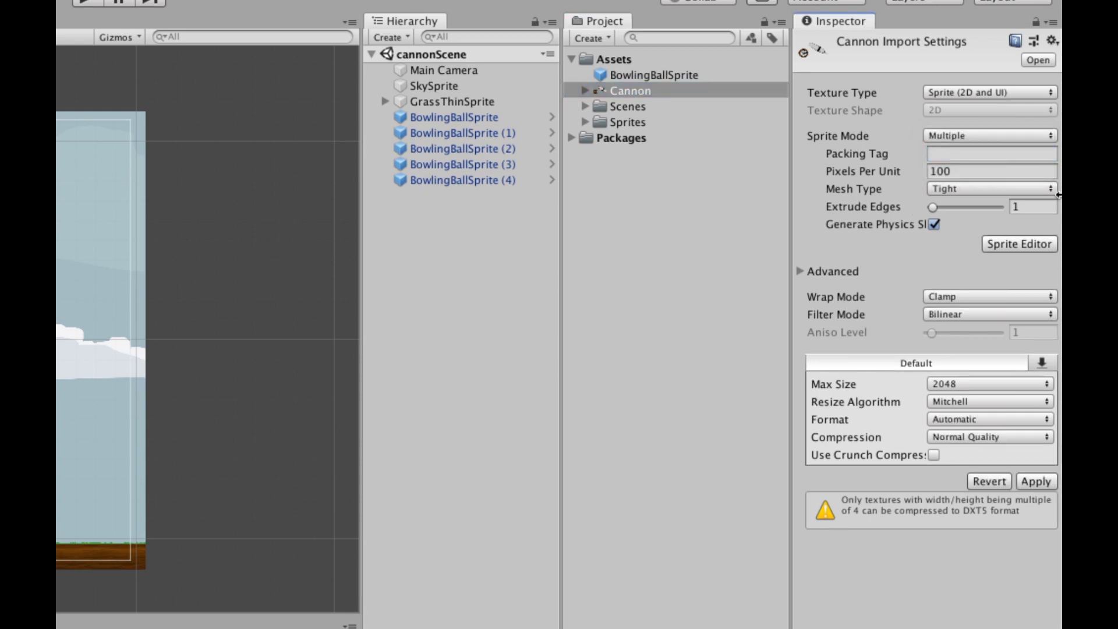
{"action": "left_click", "coordinate": [1035, 481]}
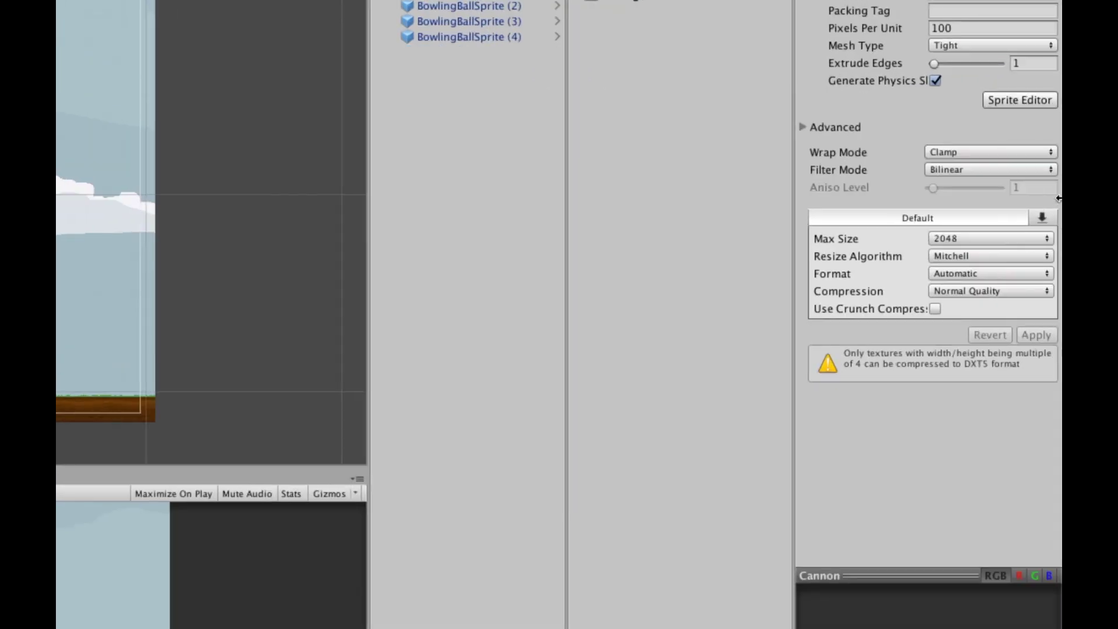
In the Sprite Editor, draw separate sprite rectangles around the cannon wheel and the barrel.
{"action": "left_click", "coordinate": [1032, 99]}
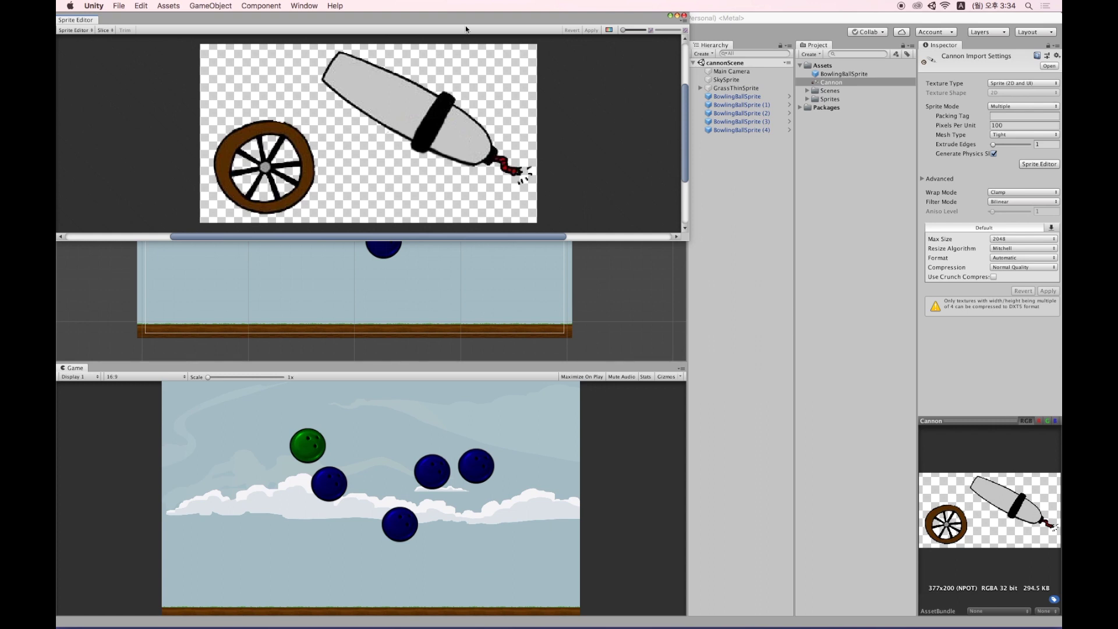
{"action": "left_click_drag", "start_coordinate": [465, 28], "coordinate": [634, 77]}
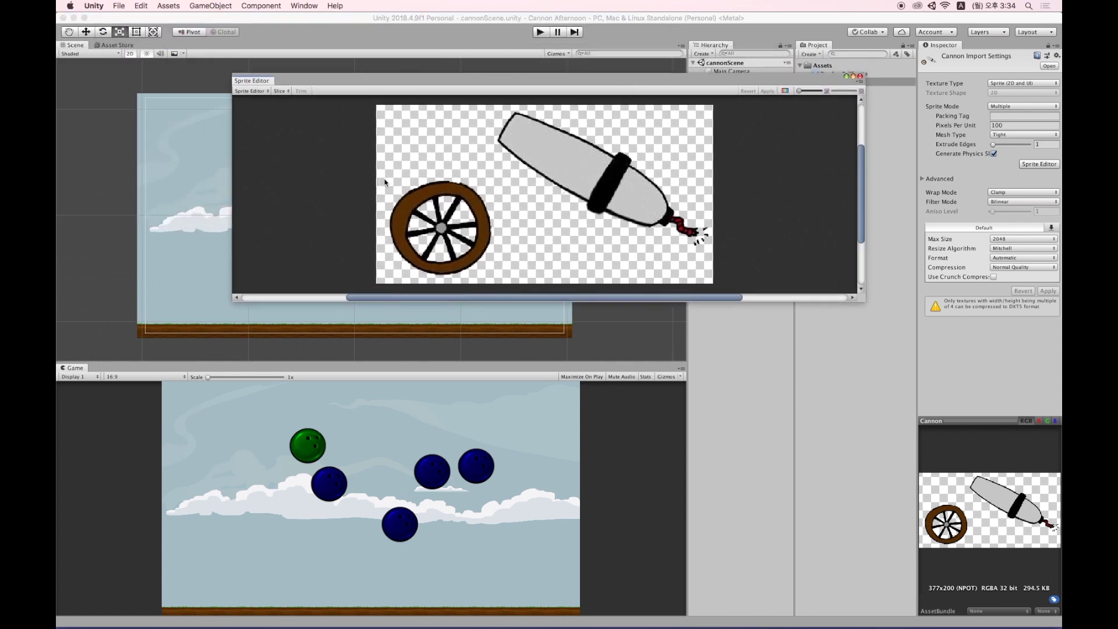
{"action": "left_click_drag", "start_coordinate": [383, 176], "coordinate": [498, 280]}
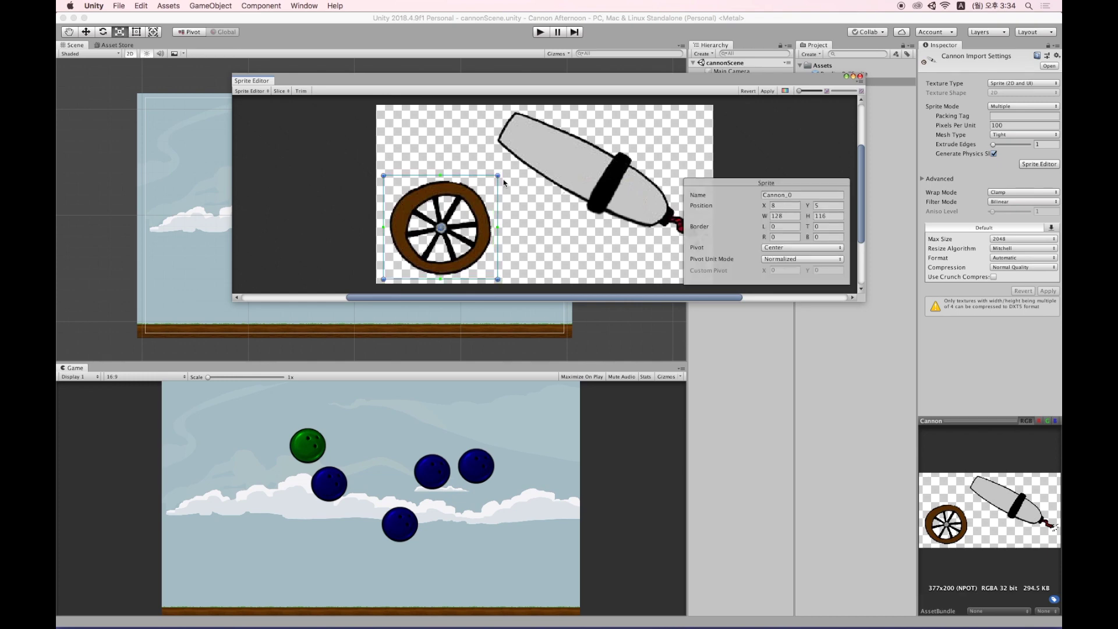
{"action": "left_click_drag", "start_coordinate": [495, 110], "coordinate": [710, 248]}
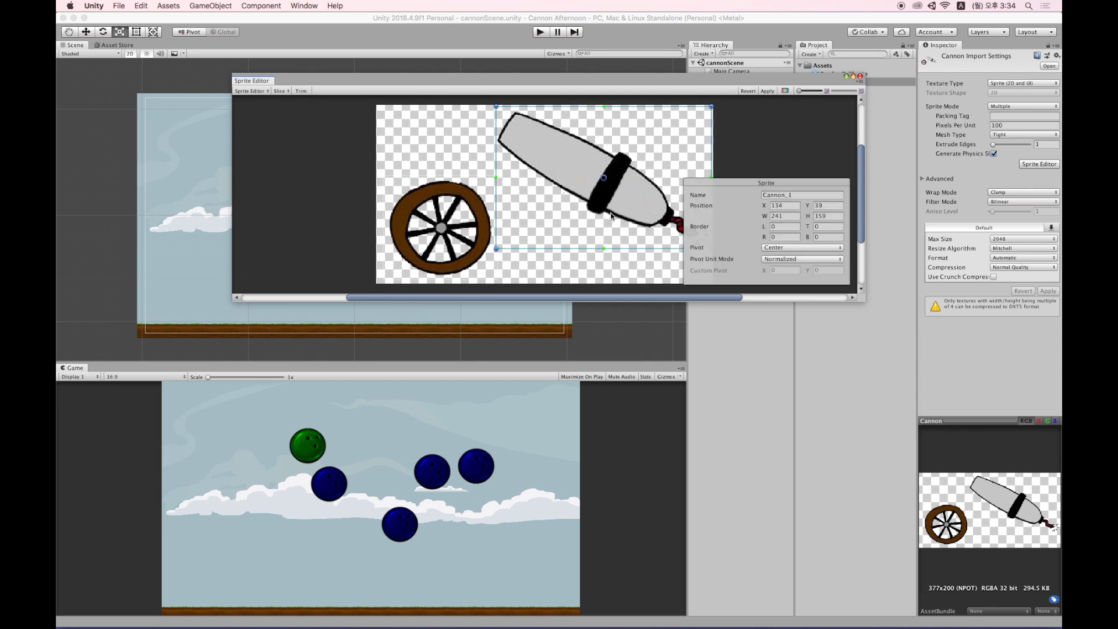
Place the wheel's pivot on its hub and the barrel's pivot near its lower end (0.4927, 0.1865).
{"action": "left_click", "coordinate": [443, 229]}
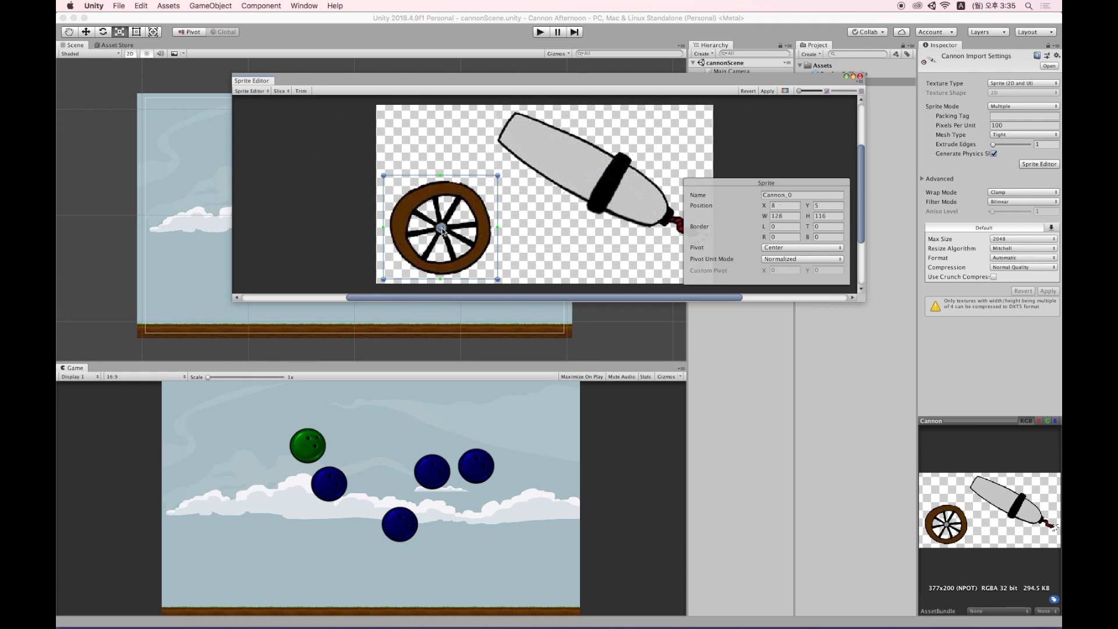
{"action": "mouse_move", "coordinate": [442, 229]}
{"action": "left_mouse_down"}
{"action": "mouse_move", "coordinate": [466, 214]}
{"action": "mouse_move", "coordinate": [443, 230]}
{"action": "left_mouse_up"}
{"action": "left_click", "coordinate": [585, 161]}
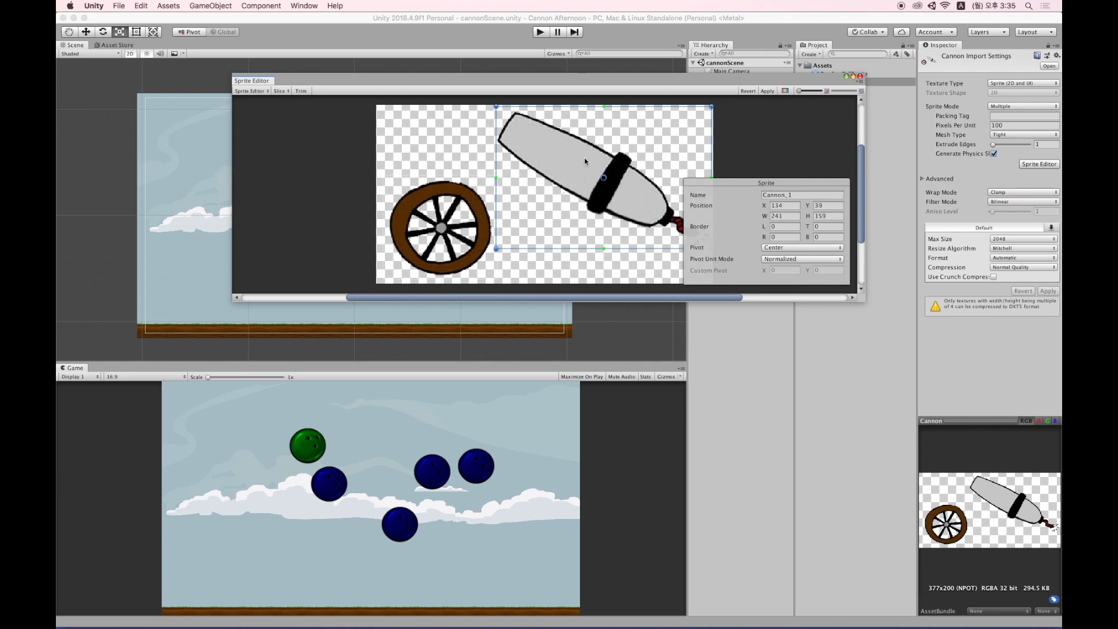
{"action": "left_click_drag", "start_coordinate": [605, 178], "coordinate": [606, 223]}
{"action": "left_click_drag", "start_coordinate": [600, 228], "coordinate": [600, 225]}
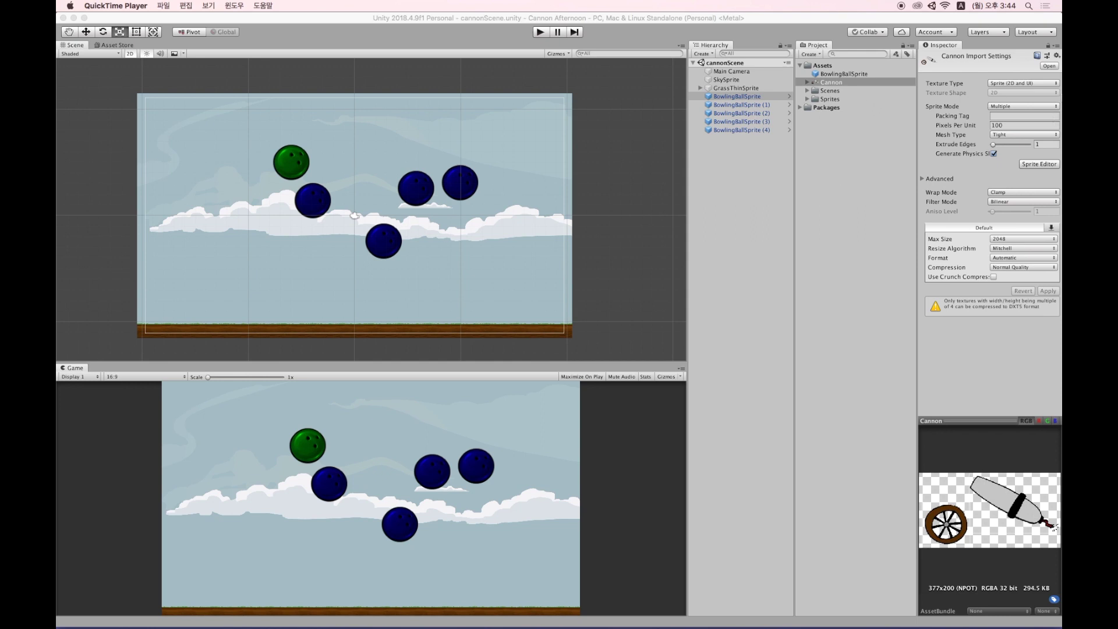
Drag the Cannon_0 wheel and Cannon_1 barrel sprites into the scene.
{"action": "left_click", "coordinate": [807, 82]}
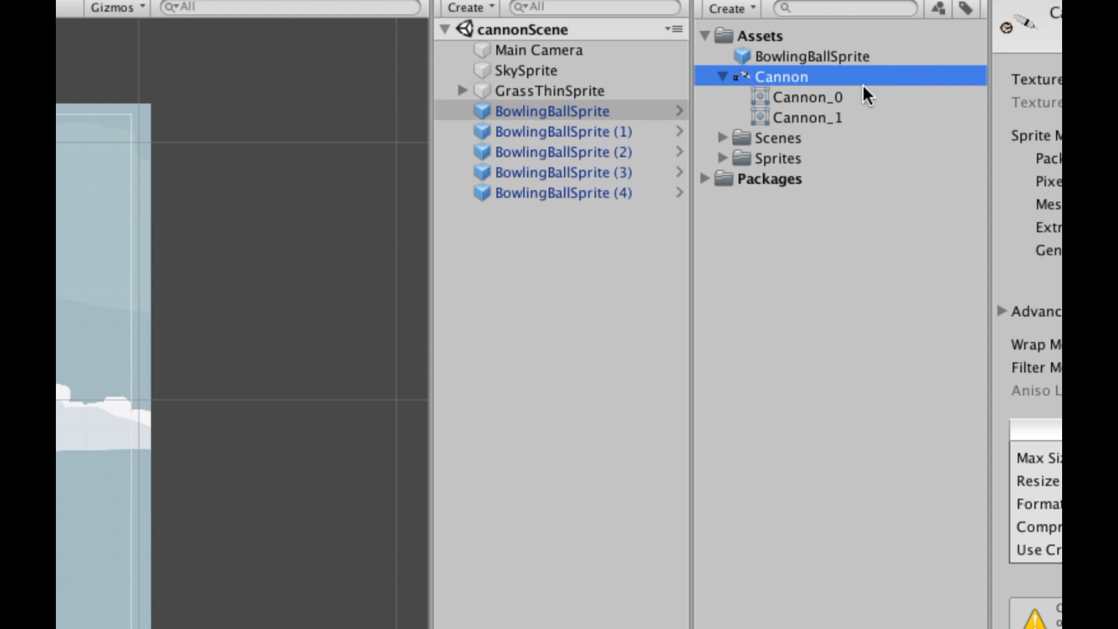
{"action": "left_click", "coordinate": [848, 92]}
{"action": "left_click", "coordinate": [822, 114]}
{"action": "left_click", "coordinate": [820, 103]}
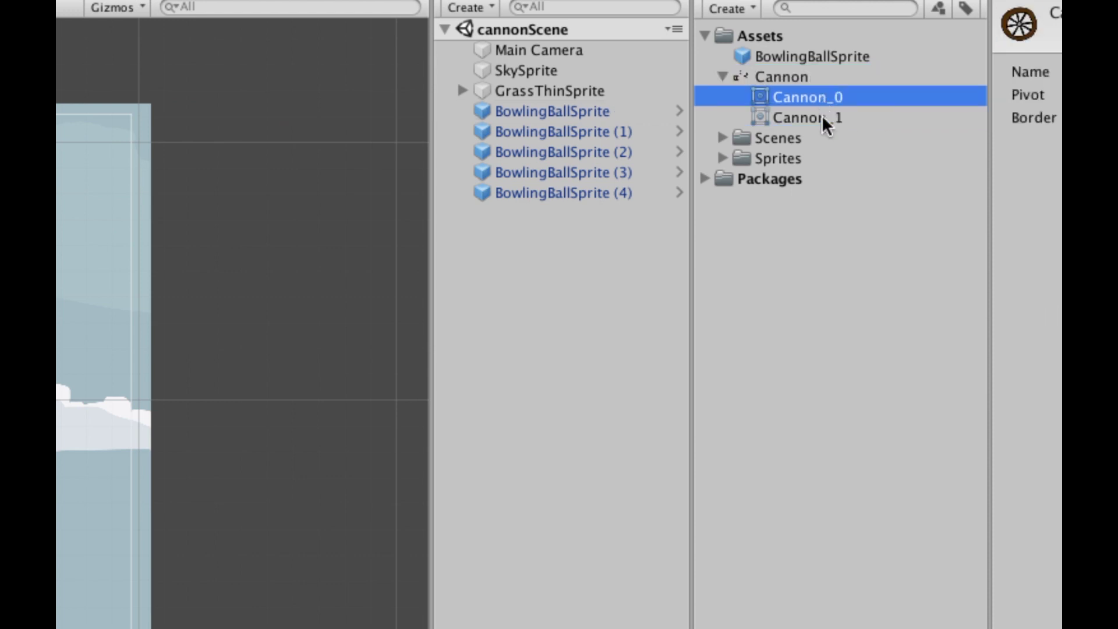
{"action": "left_click", "coordinate": [822, 115]}
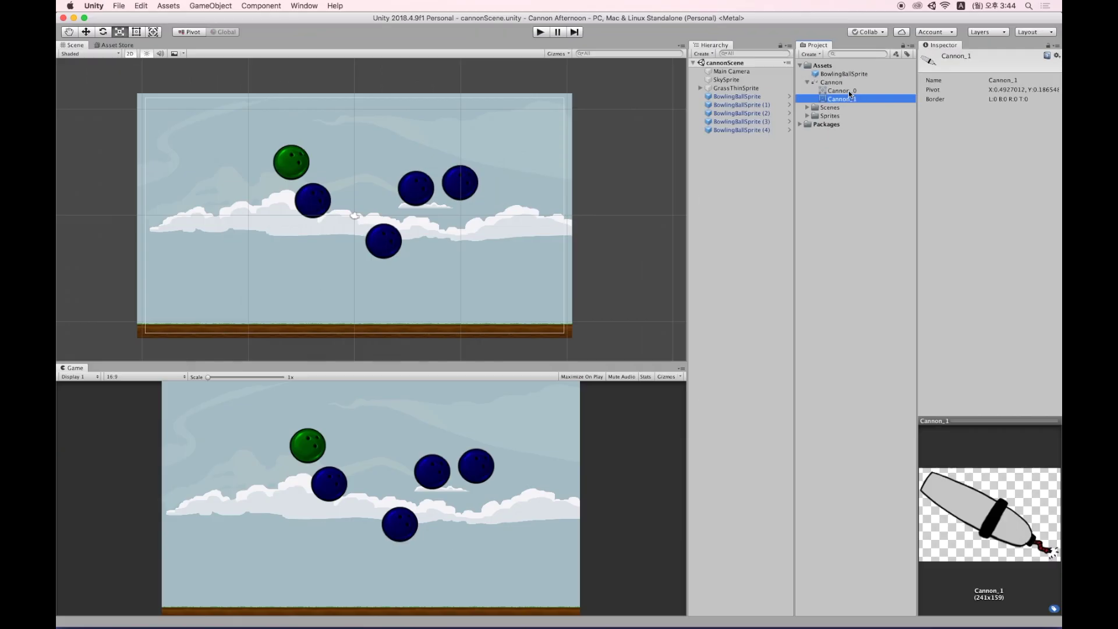
{"action": "left_click", "coordinate": [849, 91]}
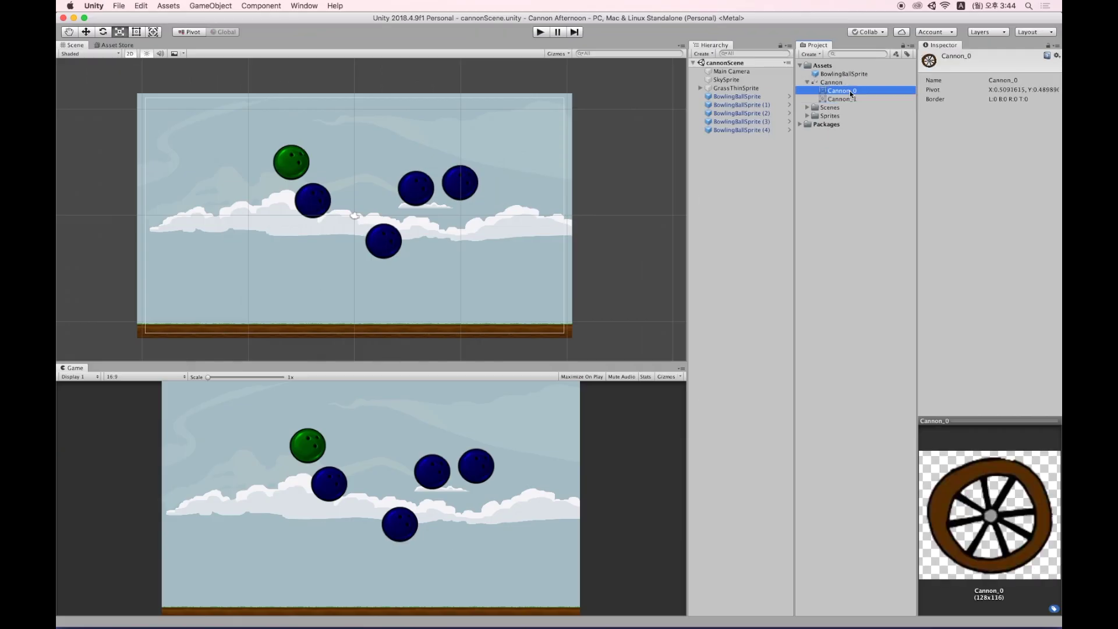
{"action": "left_click", "coordinate": [851, 100]}
{"action": "left_click_drag", "start_coordinate": [843, 93], "coordinate": [721, 152]}
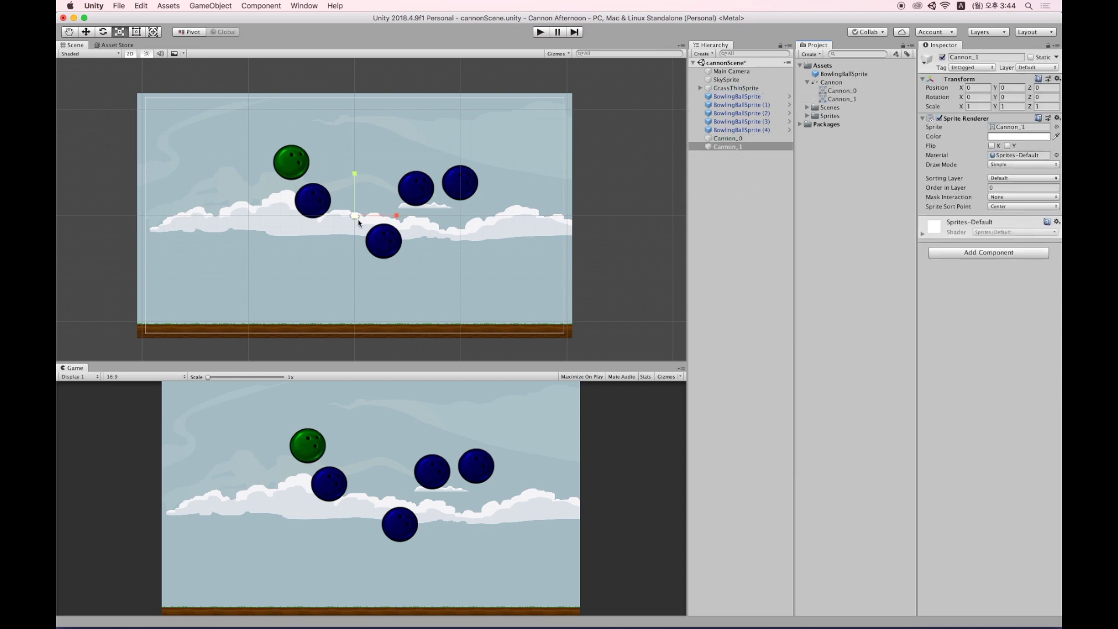
{"action": "scroll", "coordinate": [354, 217], "scroll_direction": "up", "scroll_amount": 10}
{"action": "scroll", "coordinate": [349, 182], "scroll_direction": "down", "scroll_amount": 5}
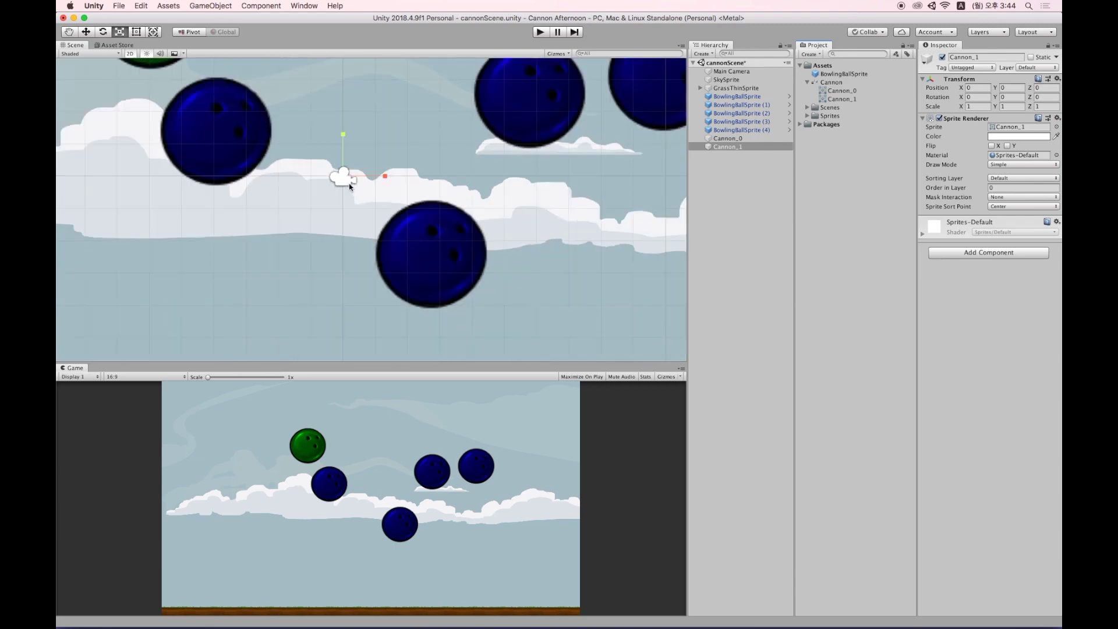
{"action": "scroll", "coordinate": [419, 182], "scroll_direction": "down", "scroll_amount": 3}
Put both Cannon_0 and Cannon_1 on the midground sorting layer.
{"action": "left_click", "coordinate": [729, 139], "text": "shift"}
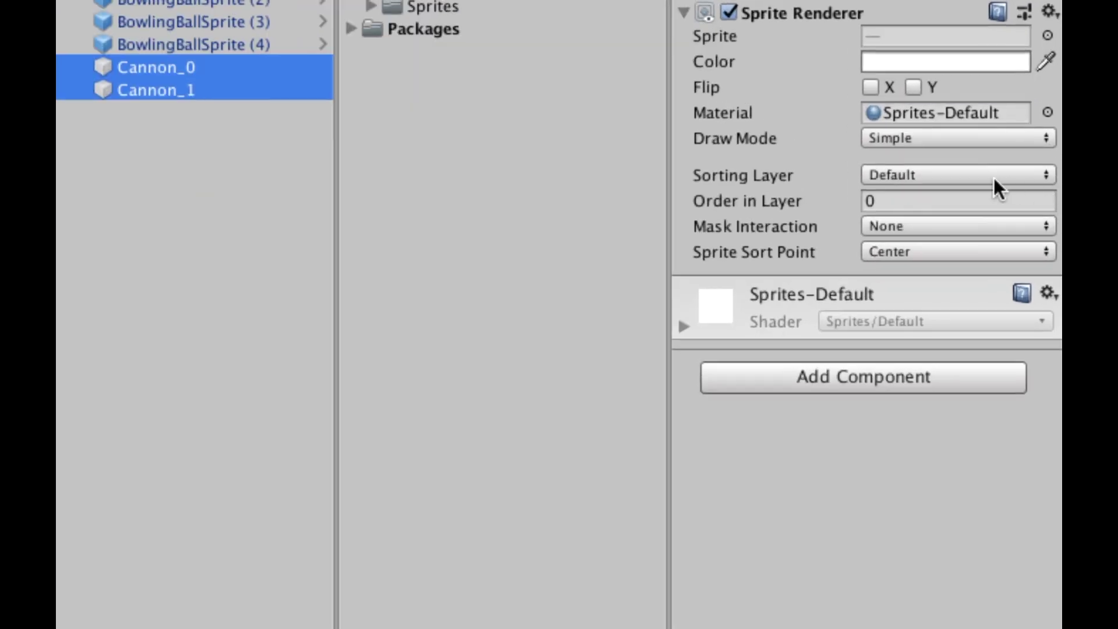
{"action": "left_click", "coordinate": [994, 180]}
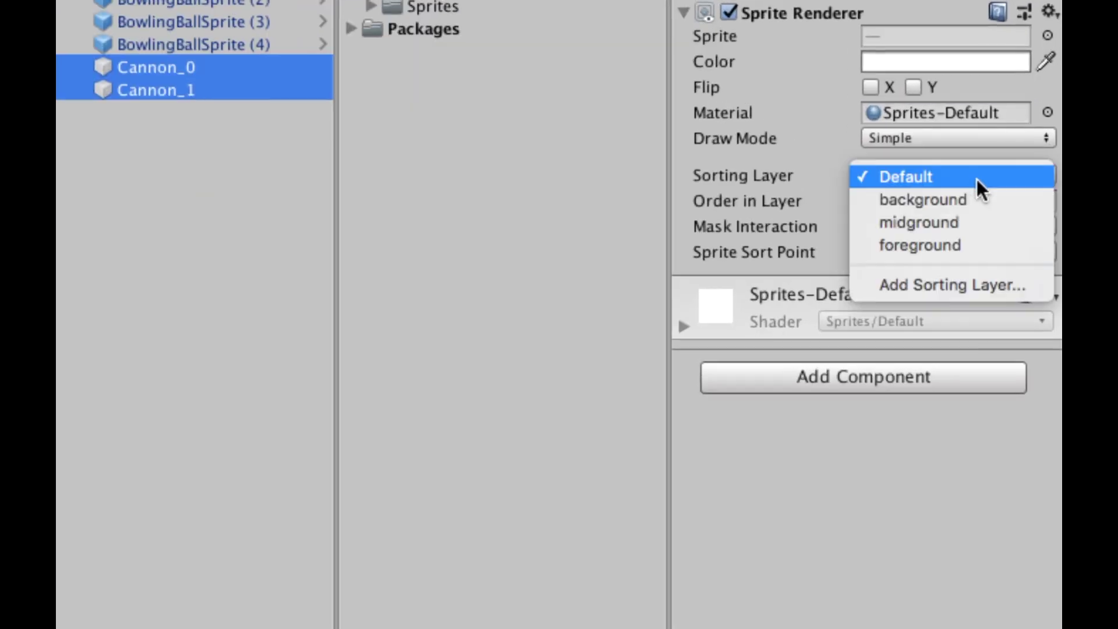
{"action": "left_click", "coordinate": [968, 223]}
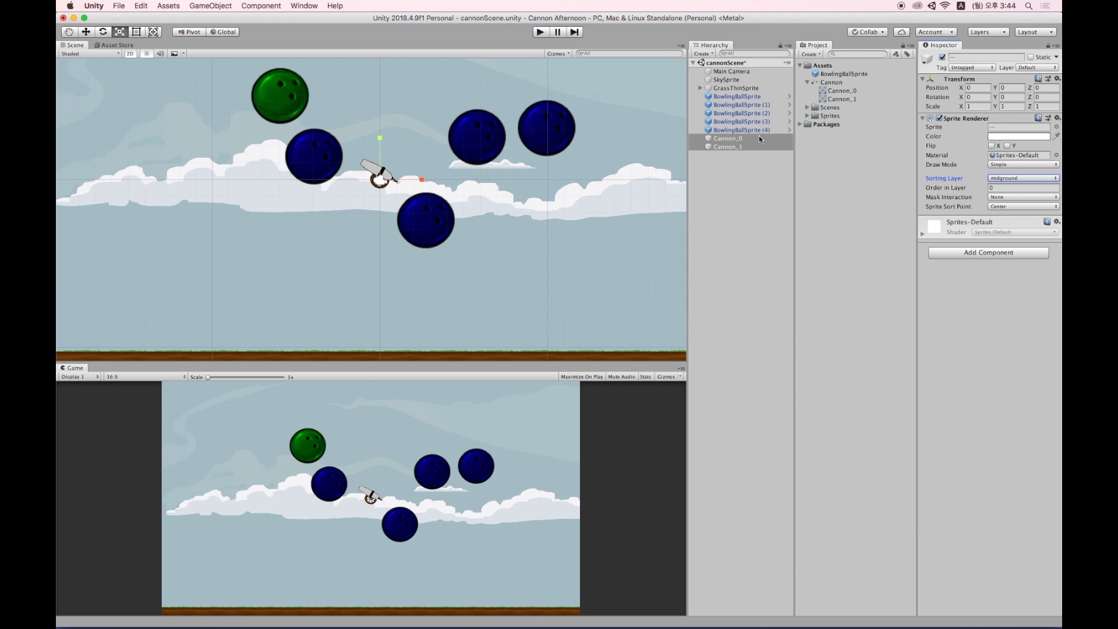
{"action": "left_click", "coordinate": [789, 97]}
Shrink the BowlingBallSprite prefab to scale 2.27684 and set its tint colour to white.
{"action": "left_click_drag", "start_coordinate": [371, 217], "coordinate": [343, 228]}
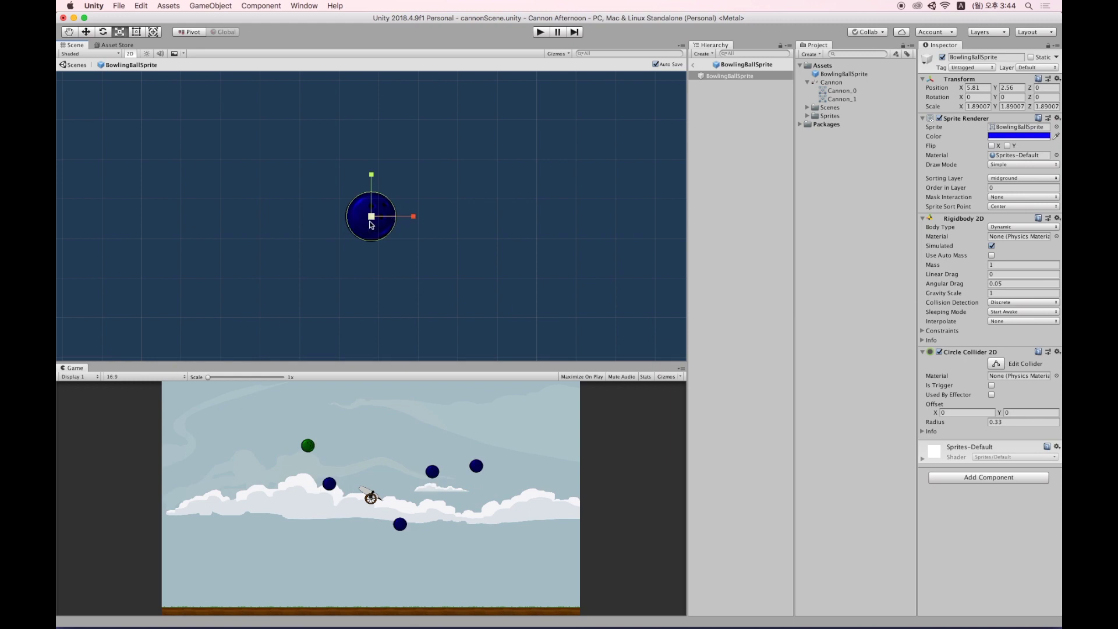
{"action": "left_click_drag", "start_coordinate": [374, 220], "coordinate": [376, 219]}
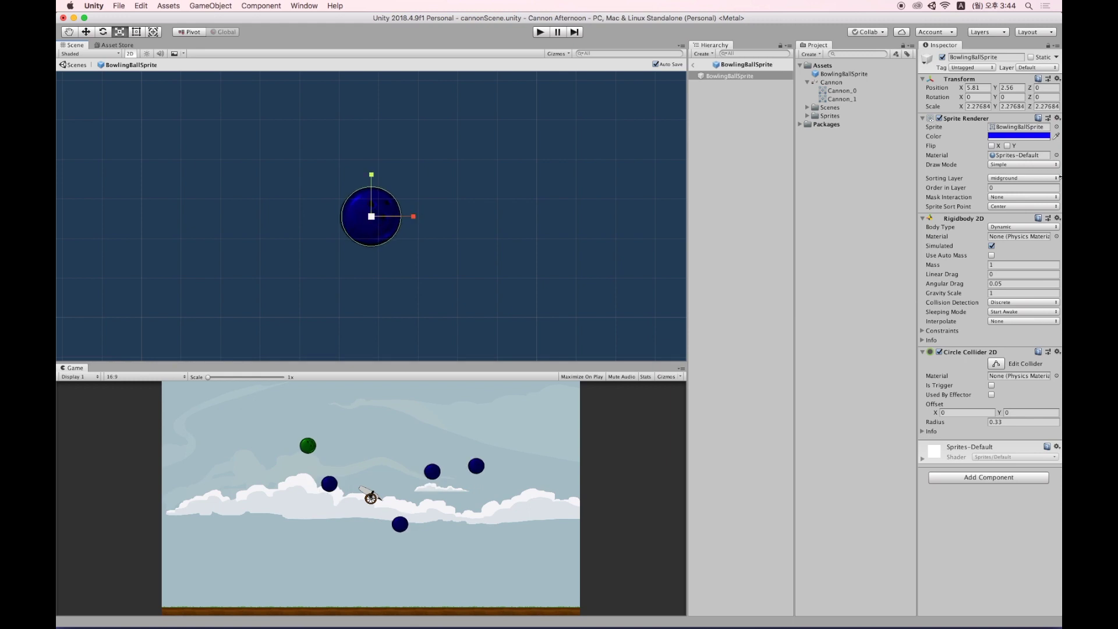
{"action": "left_click", "coordinate": [1035, 139]}
{"action": "left_click_drag", "start_coordinate": [858, 180], "coordinate": [795, 143]}
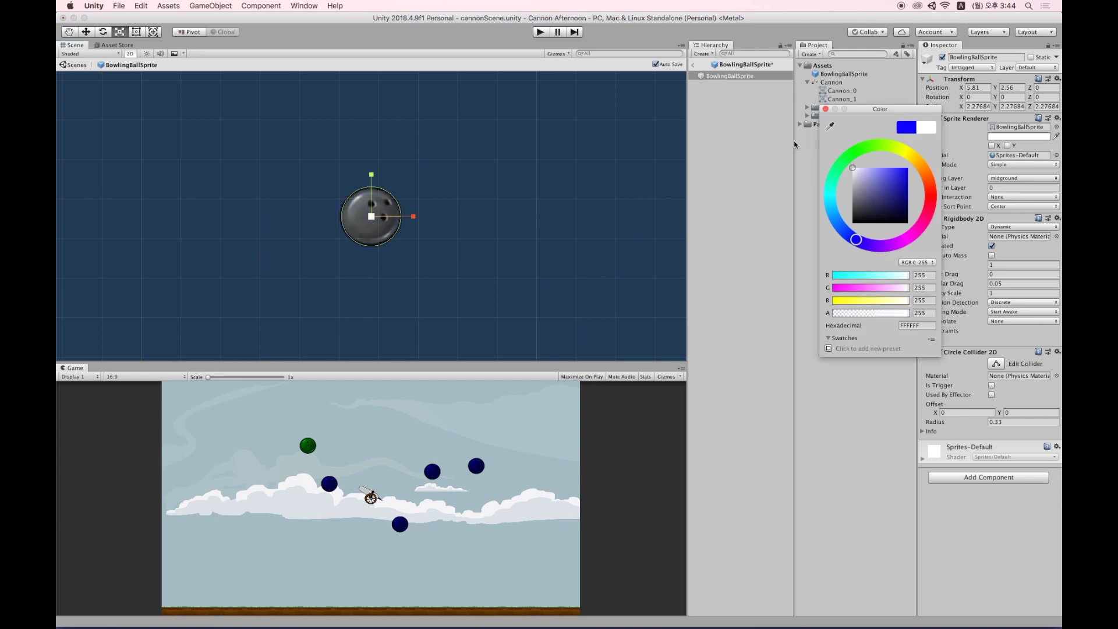
{"action": "left_click", "coordinate": [696, 67]}
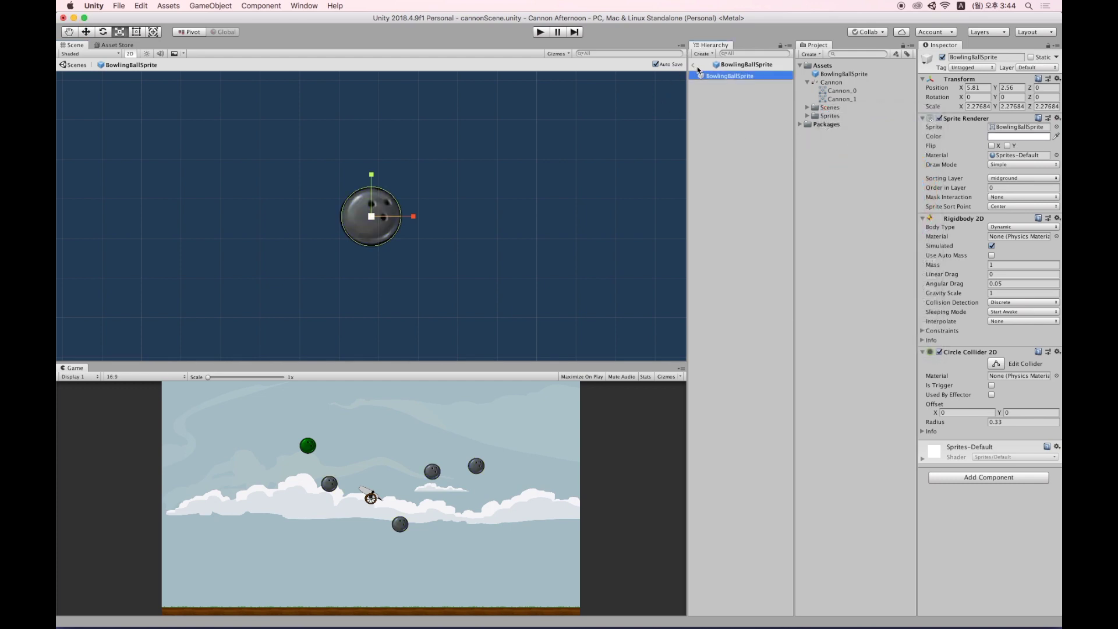
{"action": "left_click", "coordinate": [694, 68]}
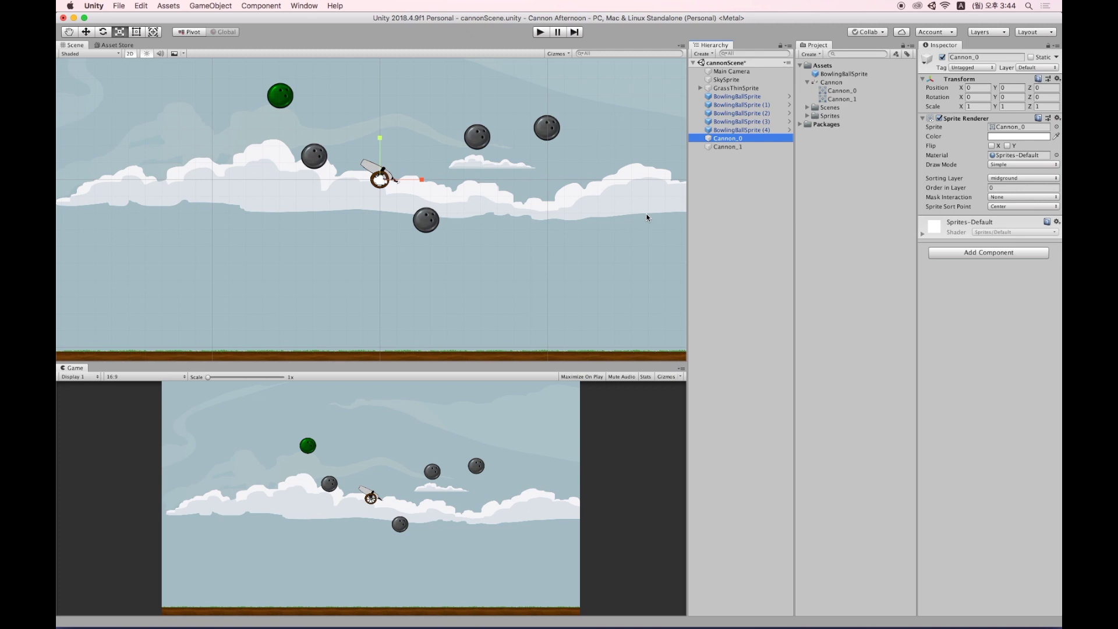
Drag the Cannon_1 barrel onto Cannon_0 in the Hierarchy to make it the wheel's child.
{"action": "left_click", "coordinate": [739, 147]}
{"action": "left_click", "coordinate": [739, 139]}
{"action": "left_click", "coordinate": [738, 146]}
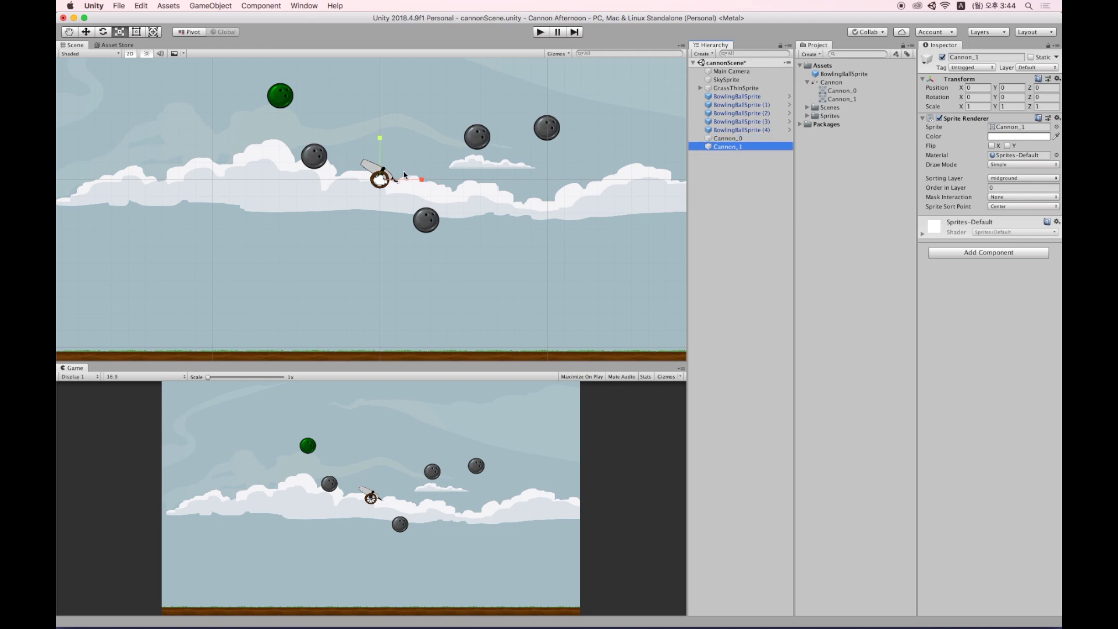
{"action": "key", "text": "f"}
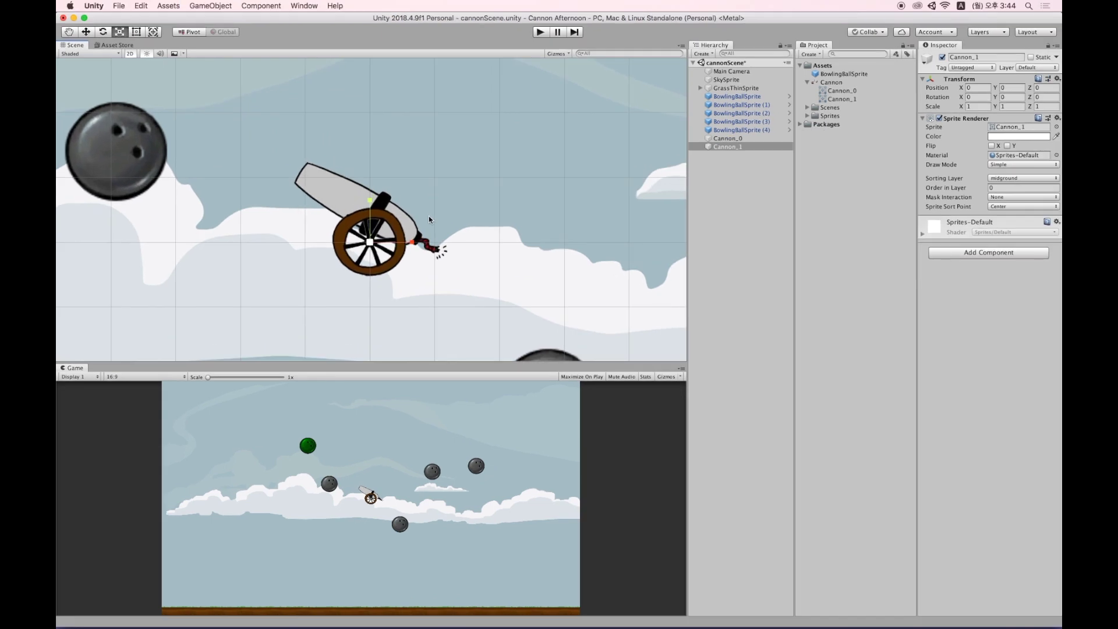
{"action": "left_click", "coordinate": [725, 140]}
{"action": "left_click", "coordinate": [729, 145]}
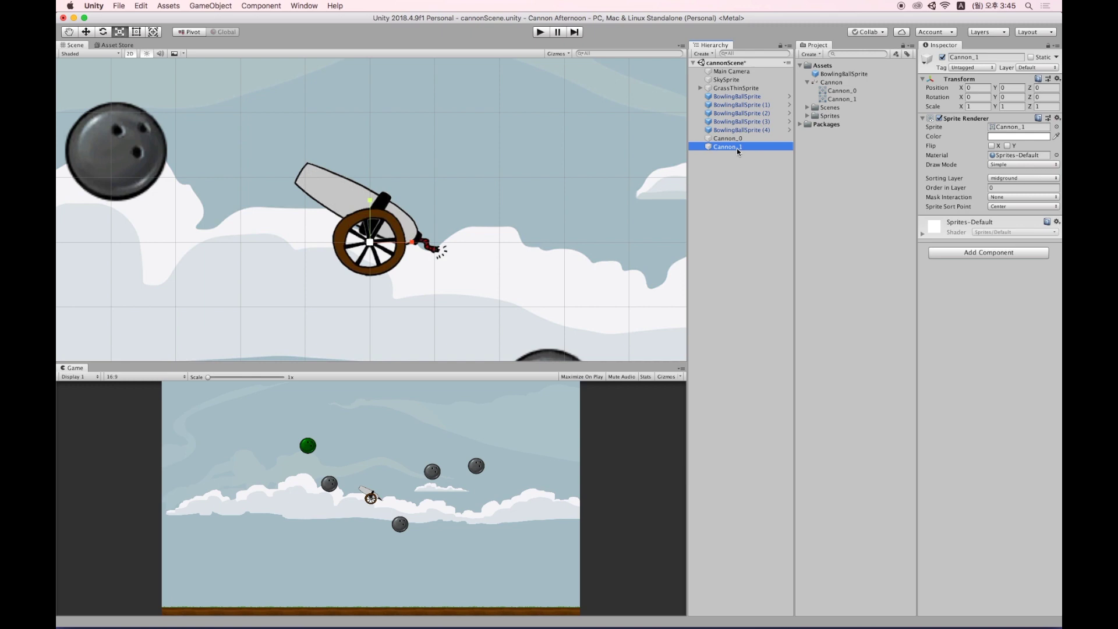
{"action": "key", "text": "w"}
{"action": "left_click_drag", "start_coordinate": [730, 150], "coordinate": [728, 141]}
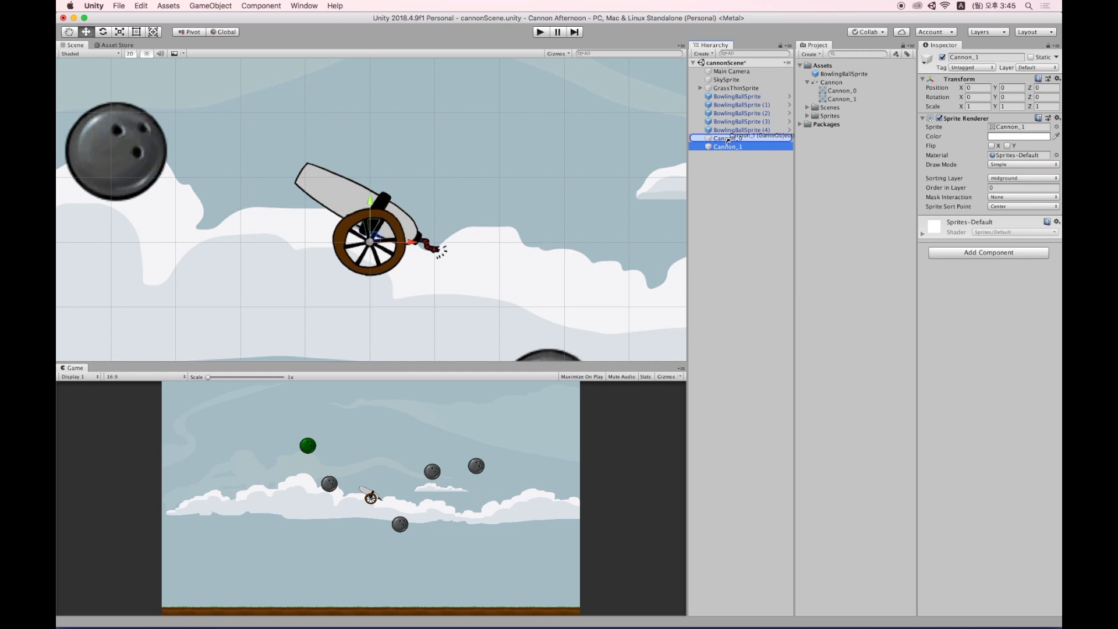
{"action": "left_click_drag", "start_coordinate": [727, 141], "coordinate": [729, 141]}
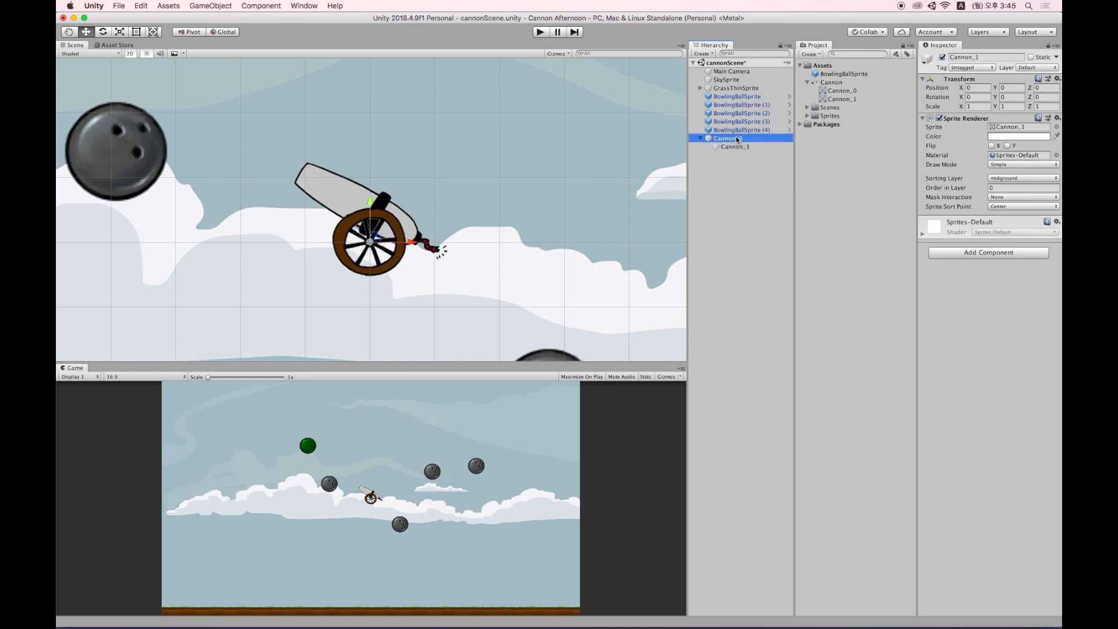
{"action": "left_click", "coordinate": [737, 140]}
Select the Cannon_1 barrel and switch the tool handle between Pivot and Center placement.
{"action": "left_click", "coordinate": [755, 147]}
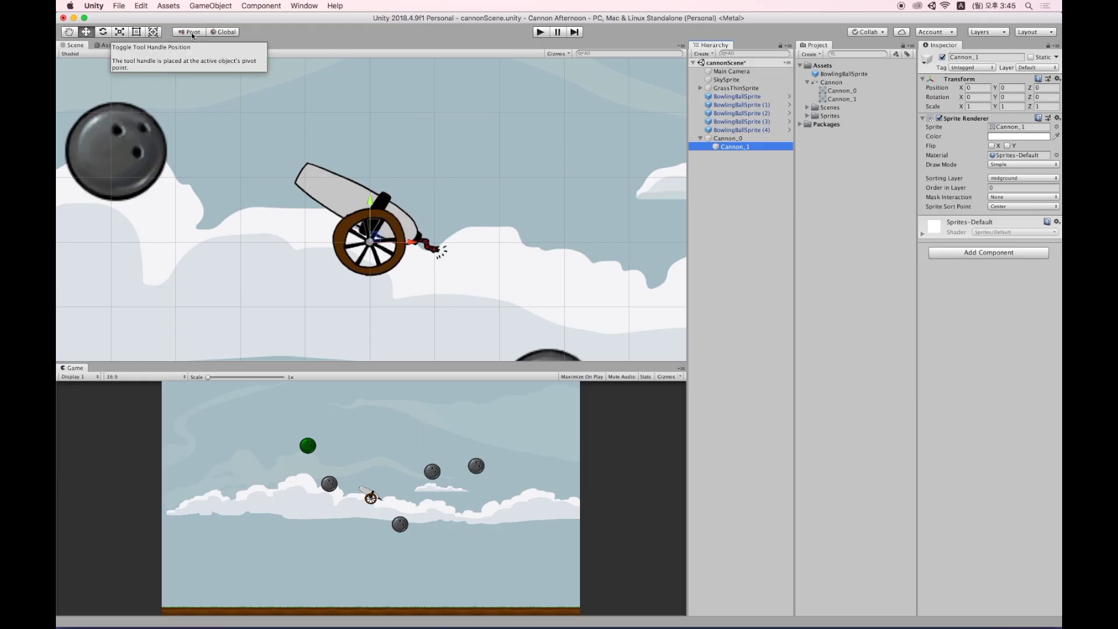
{"action": "left_click", "coordinate": [192, 34]}
{"action": "left_click", "coordinate": [193, 33]}
{"action": "left_click", "coordinate": [193, 33]}
{"action": "left_click", "coordinate": [193, 32]}
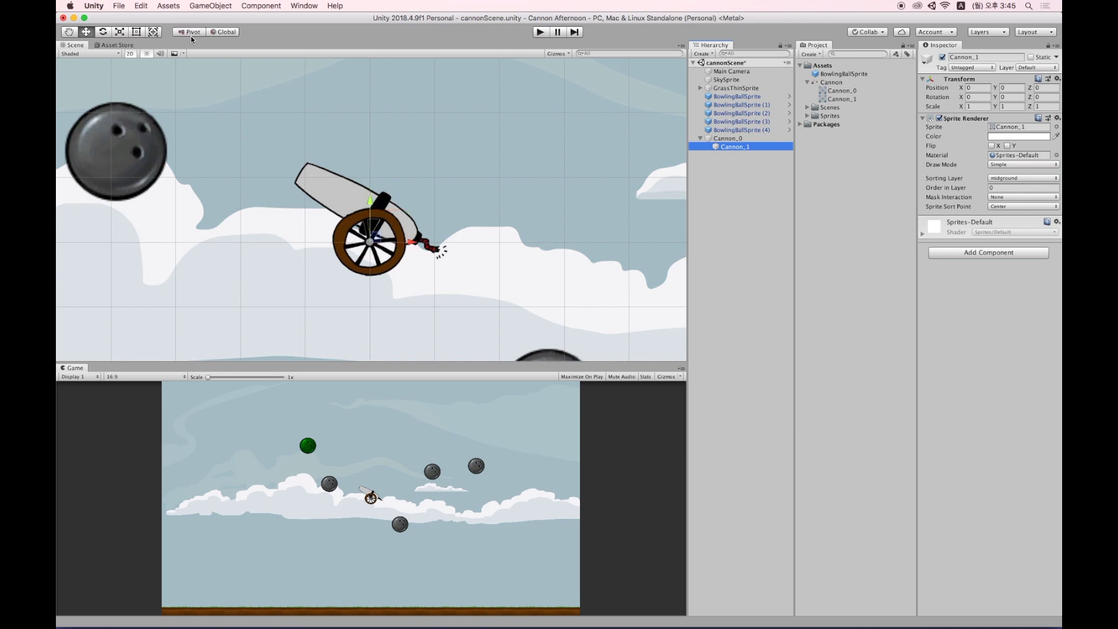
{"action": "left_click", "coordinate": [192, 33]}
{"action": "left_click", "coordinate": [192, 33]}
{"action": "left_click", "coordinate": [191, 33]}
{"action": "left_click", "coordinate": [191, 33]}
{"action": "left_click", "coordinate": [192, 32]}
{"action": "left_click", "coordinate": [192, 32]}
{"action": "left_click", "coordinate": [741, 140]}
{"action": "left_click", "coordinate": [741, 149]}
{"action": "left_click", "coordinate": [189, 33]}
{"action": "left_click", "coordinate": [191, 34]}
Test-rotate the barrel around its pivot with the Rotate tool.
{"action": "key", "text": "e"}
{"action": "left_click_drag", "start_coordinate": [405, 185], "coordinate": [412, 121]}
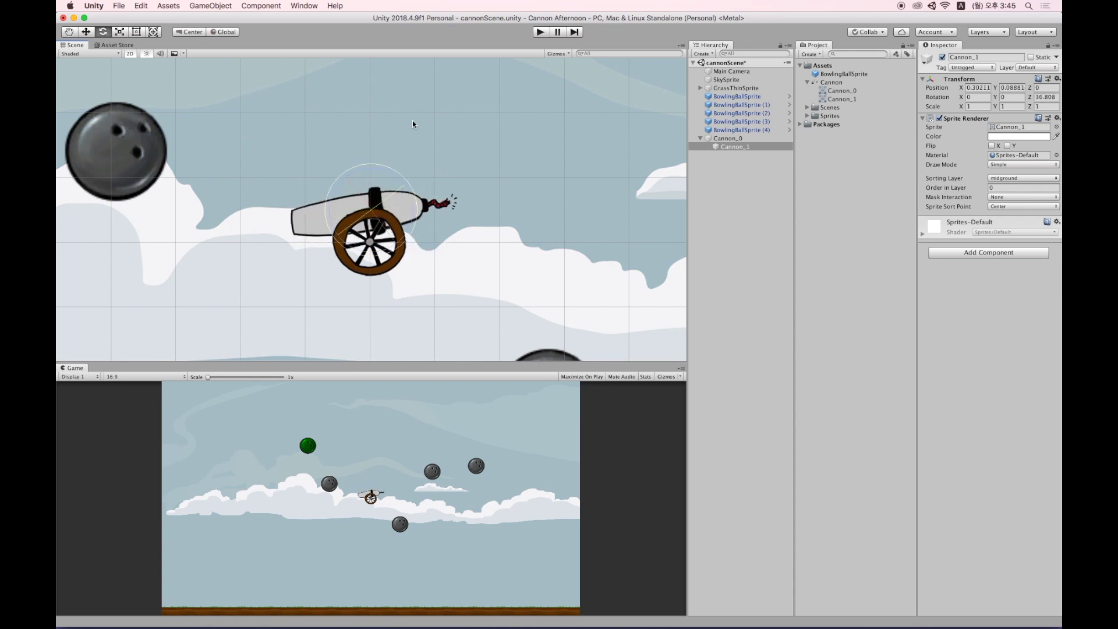
{"action": "key", "text": "super+z"}
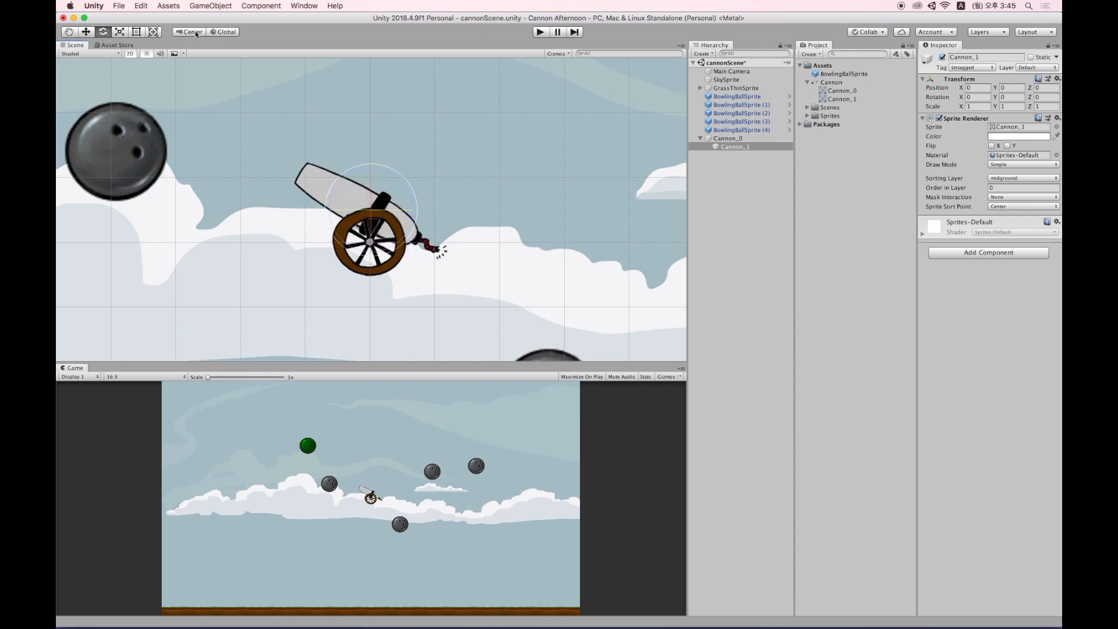
{"action": "left_click", "coordinate": [192, 33]}
{"action": "key", "text": "w"}
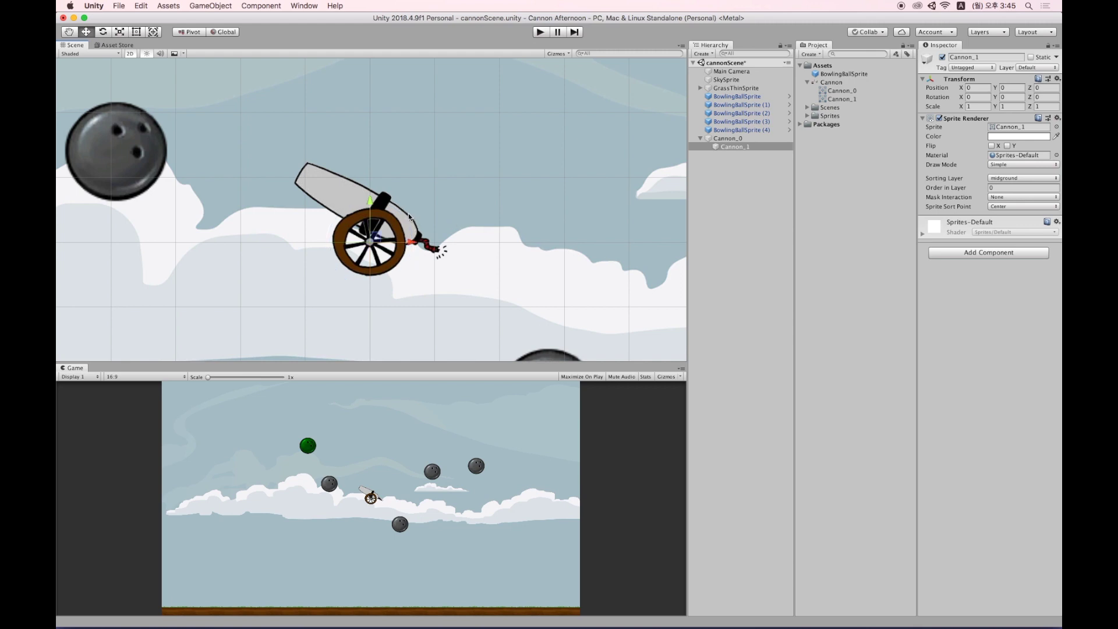
{"action": "key", "text": "e"}
{"action": "left_click_drag", "start_coordinate": [406, 222], "coordinate": [463, 137]}
{"action": "left_click", "coordinate": [758, 146]}
{"action": "left_click_drag", "start_coordinate": [400, 218], "coordinate": [449, 239]}
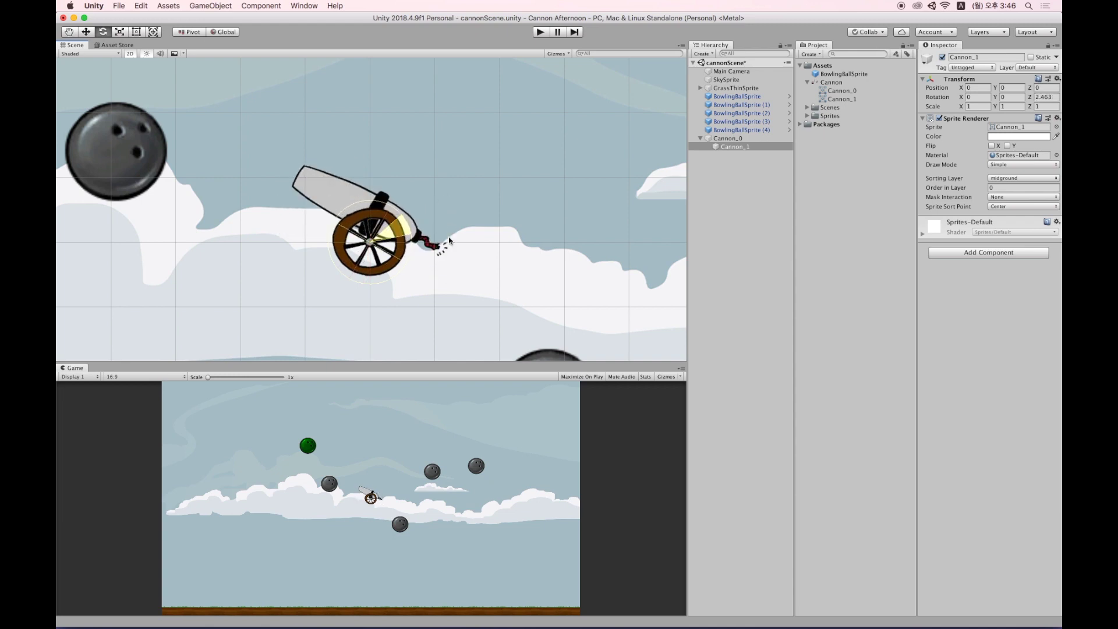
Move the barrel onto the wheel at about (-0.008, 0.008) and tilt it upward to Z -7.429.
{"action": "key", "text": "w"}
{"action": "left_click_drag", "start_coordinate": [379, 238], "coordinate": [500, 290]}
{"action": "key", "text": "e"}
{"action": "key", "text": "w"}
{"action": "left_click_drag", "start_coordinate": [440, 220], "coordinate": [371, 242]}
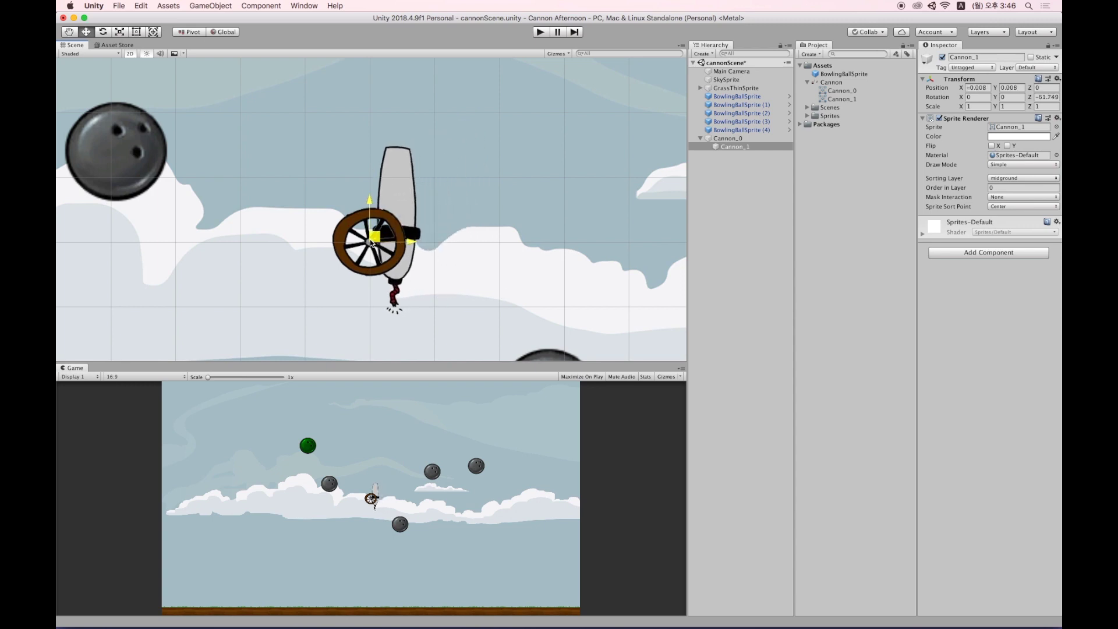
{"action": "key", "text": "e"}
{"action": "left_click_drag", "start_coordinate": [407, 235], "coordinate": [409, 151]}
Scale up the whole cannon by selecting the Cannon_0 wheel parent and using the Scale tool.
{"action": "left_click", "coordinate": [756, 139]}
{"action": "scroll", "coordinate": [374, 242], "scroll_direction": "down", "scroll_amount": 10}
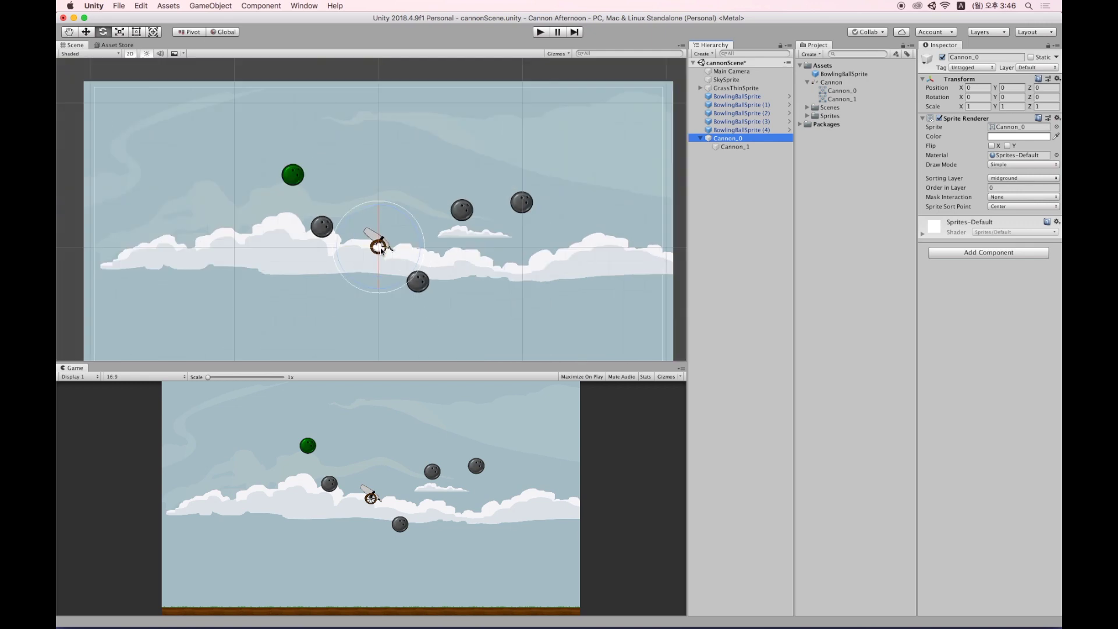
{"action": "key", "text": "r"}
{"action": "left_click", "coordinate": [748, 145]}
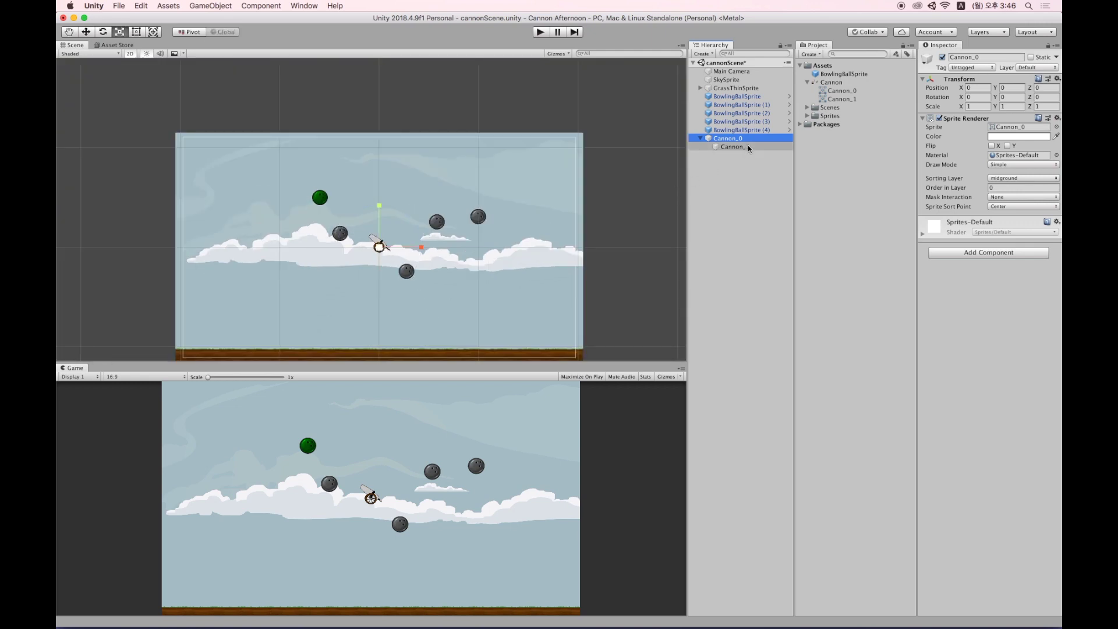
{"action": "left_click", "coordinate": [735, 139]}
{"action": "left_click", "coordinate": [725, 152]}
{"action": "left_click", "coordinate": [731, 140]}
{"action": "left_click_drag", "start_coordinate": [379, 248], "coordinate": [223, 340]}
Place the cannon at the bottom-left and mirror it by setting Scale X to -2.026.
{"action": "key", "text": "w"}
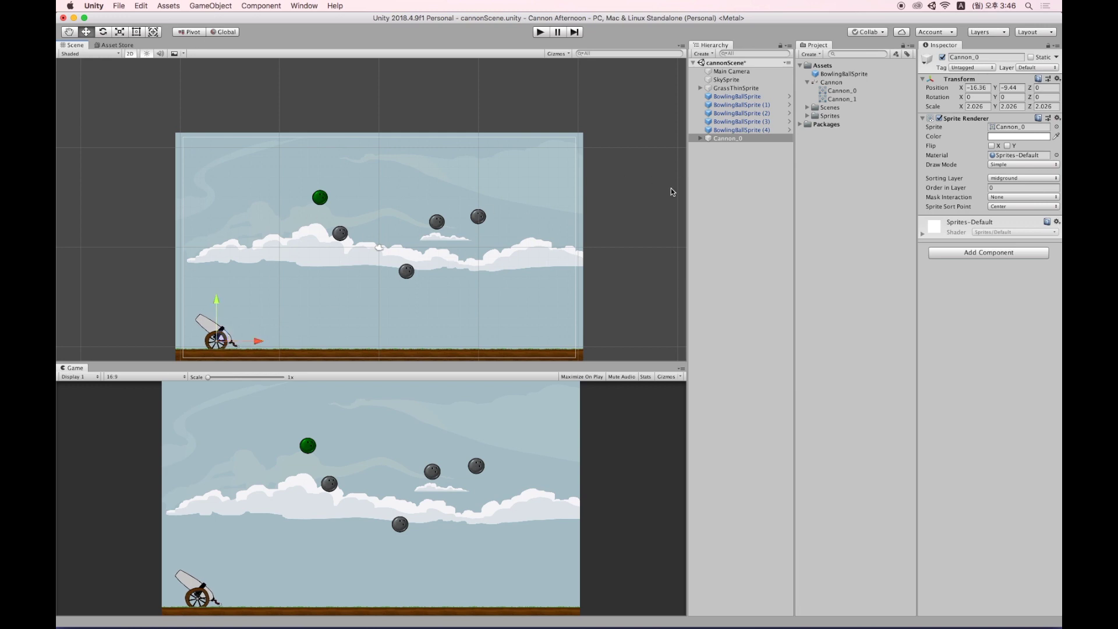
{"action": "left_click", "coordinate": [976, 107]}
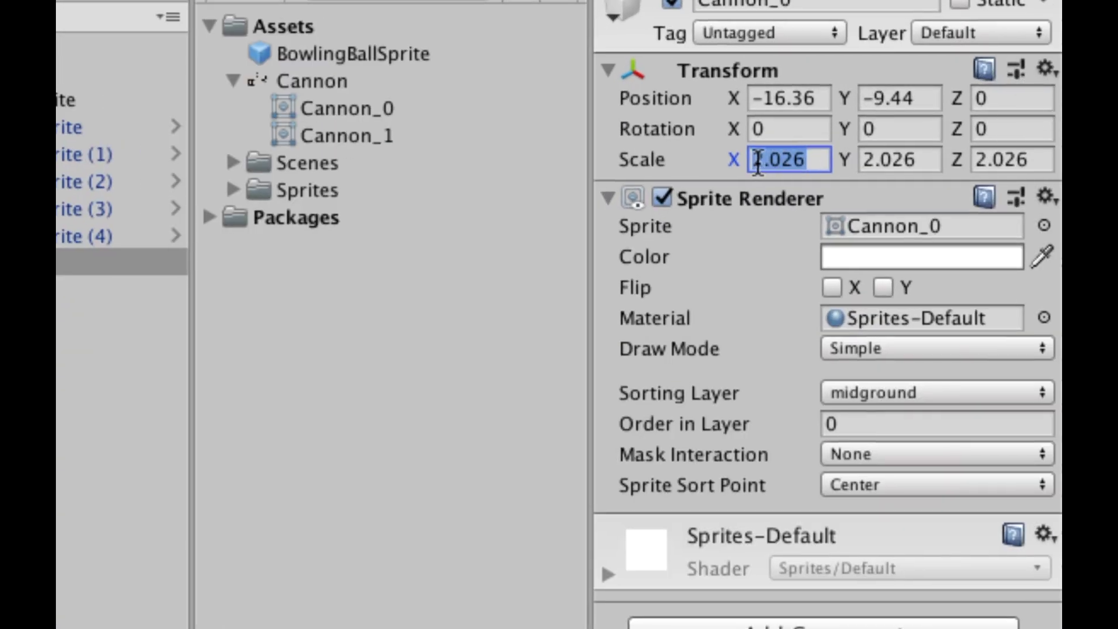
{"action": "left_click", "coordinate": [757, 163]}
{"action": "key", "text": "Left"}
{"action": "type", "text": "-"}
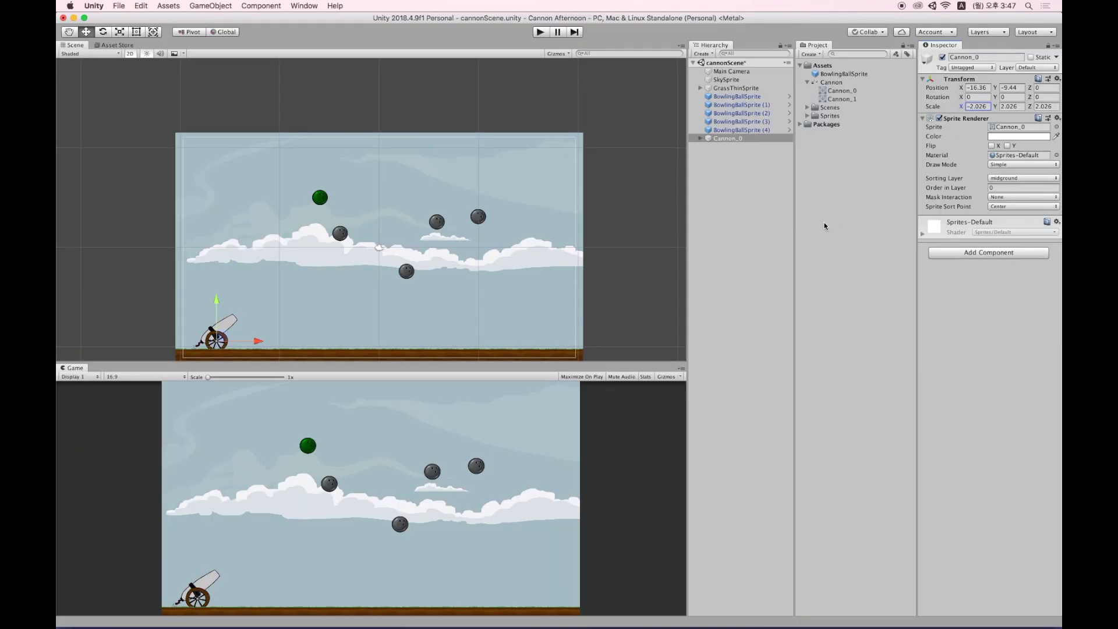
{"action": "mouse_move", "coordinate": [961, 106]}
{"action": "left_mouse_down"}
{"action": "mouse_move", "coordinate": [936, 109]}
{"action": "mouse_move", "coordinate": [1033, 111]}
{"action": "mouse_move", "coordinate": [954, 108]}
{"action": "left_mouse_up"}
{"action": "key", "text": "super+z"}
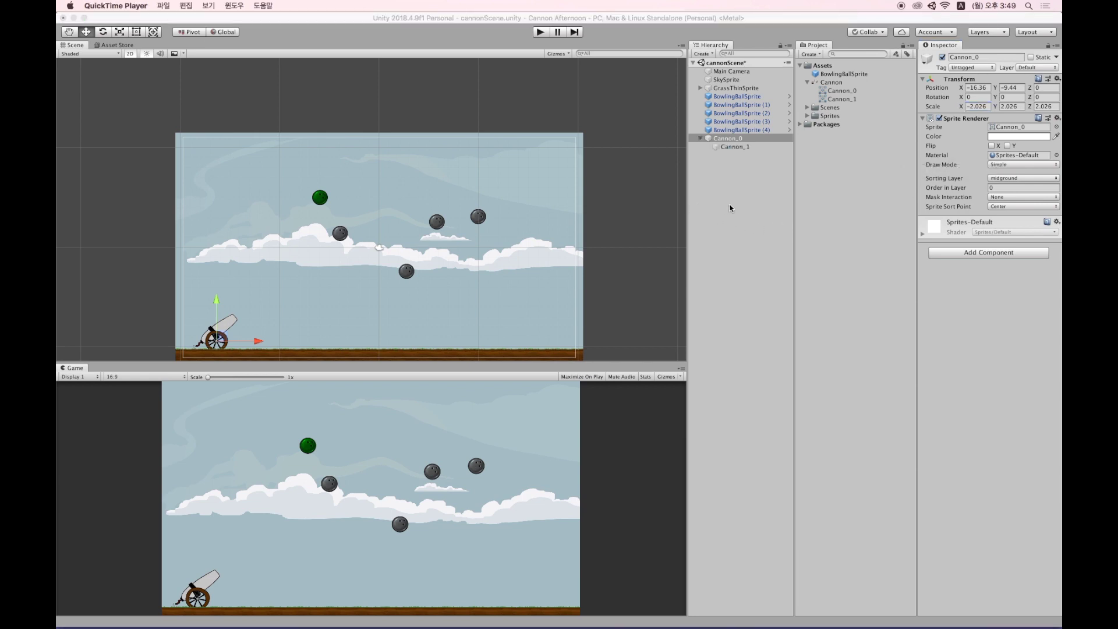
Check the cannon's parts in the Hierarchy, ending with the Cannon_1 barrel selected.
{"action": "left_click", "coordinate": [740, 146]}
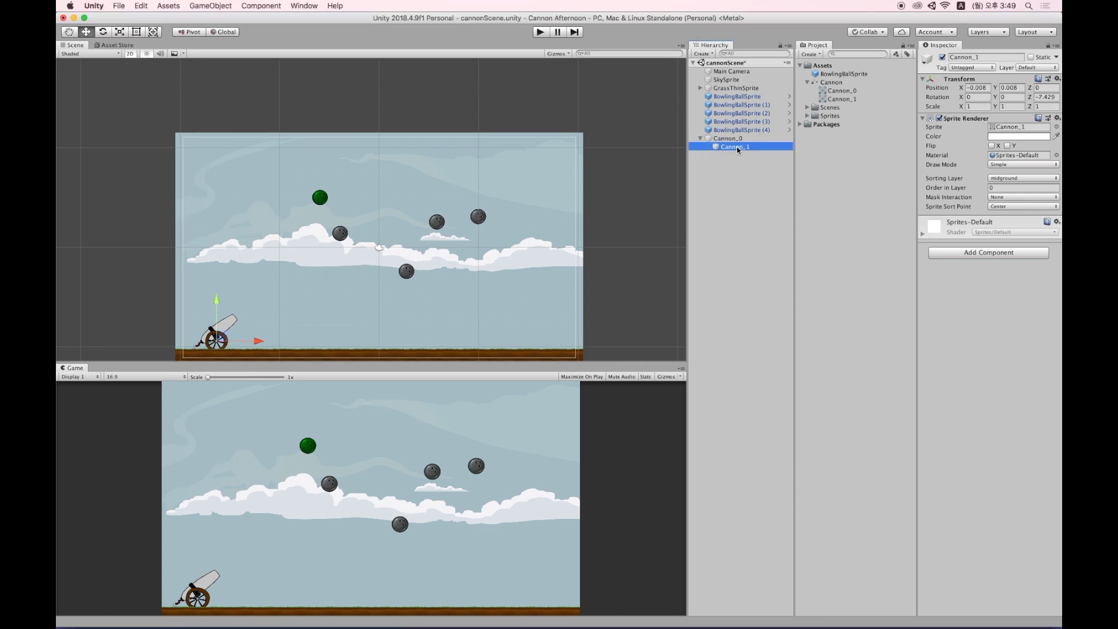
{"action": "left_click", "coordinate": [737, 139], "text": "shift"}
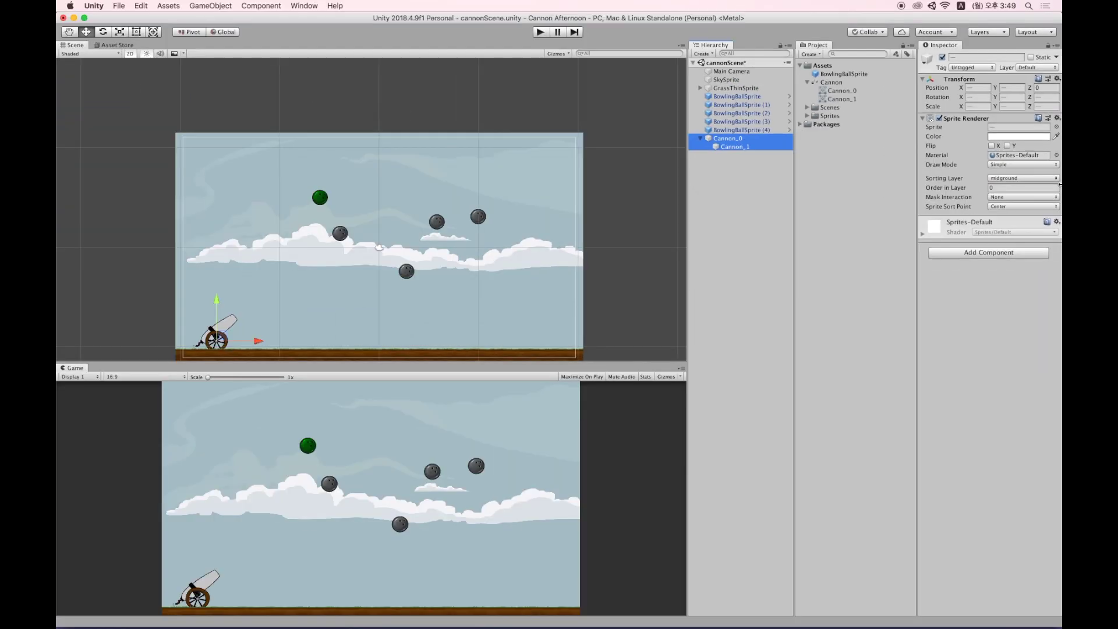
{"action": "left_click", "coordinate": [764, 140]}
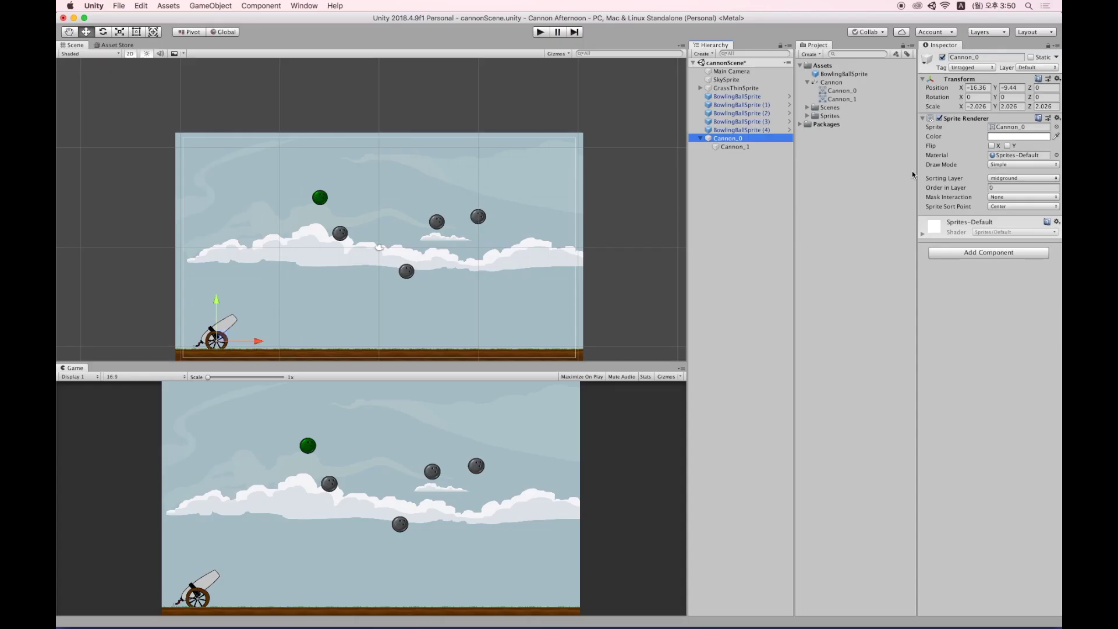
{"action": "left_click", "coordinate": [749, 152]}
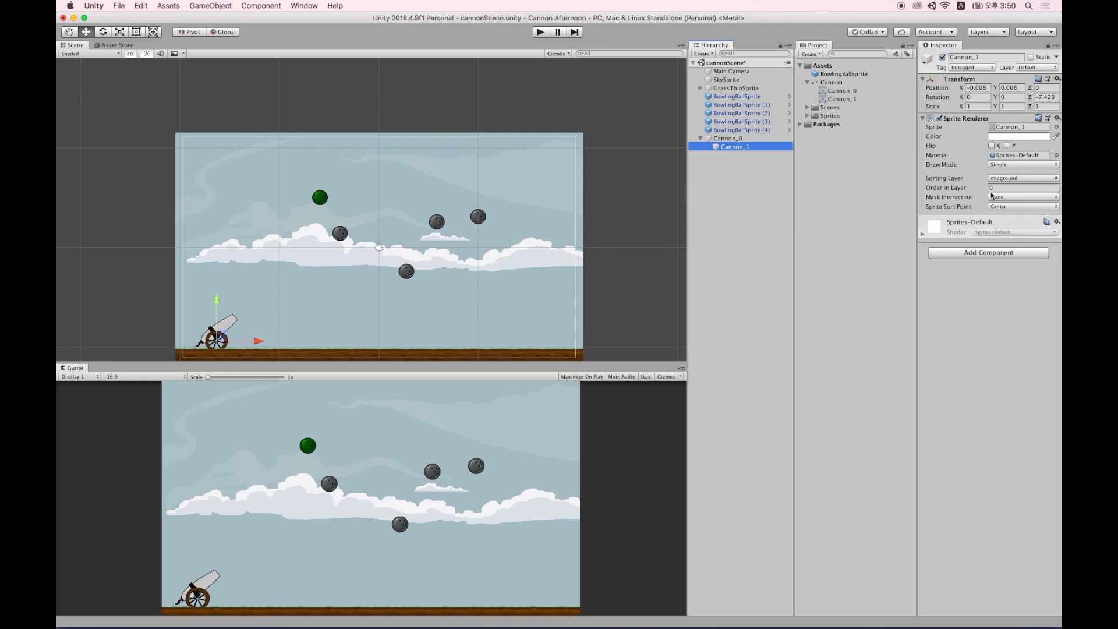
Give the Cannon_1 barrel Order in Layer 1 and the Cannon_0 wheel Order in Layer 2.
{"action": "left_click", "coordinate": [1008, 188]}
{"action": "type", "text": "1"}
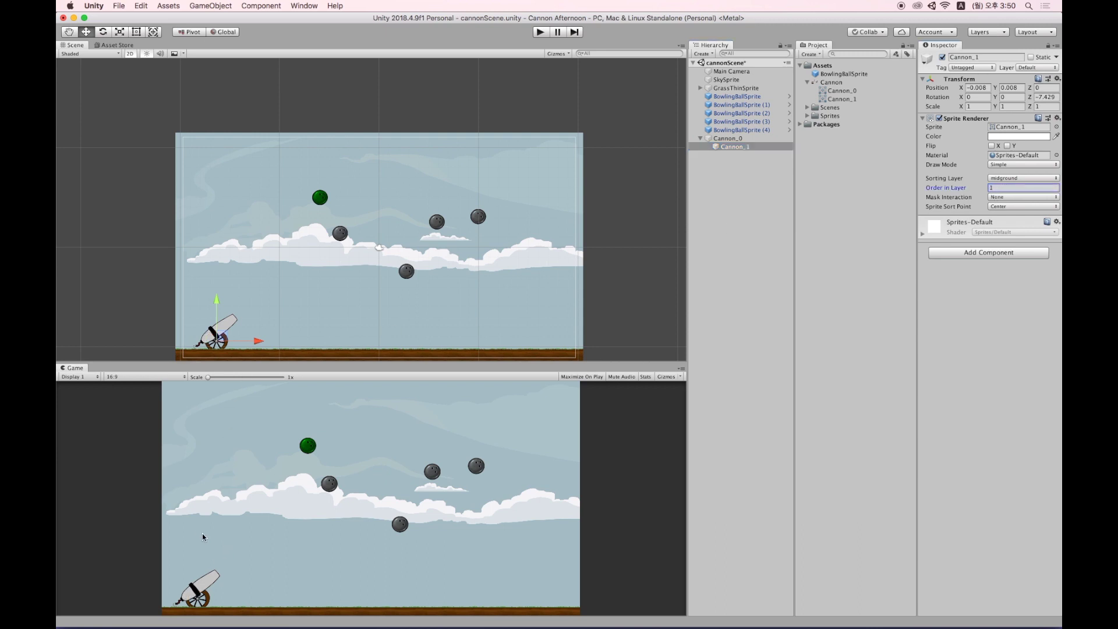
{"action": "left_click", "coordinate": [743, 136]}
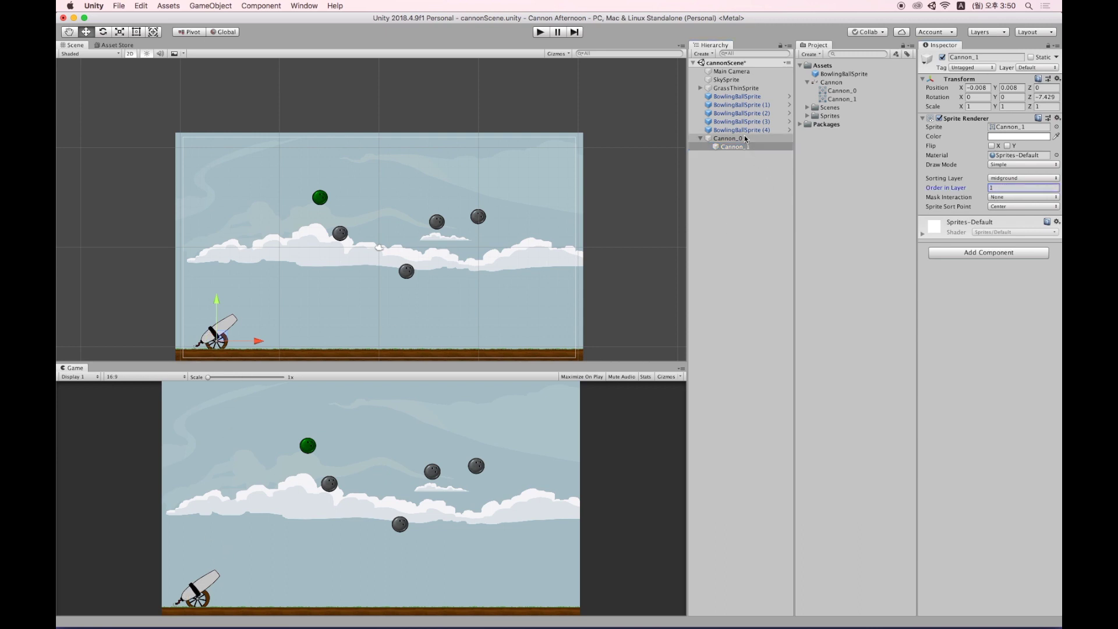
{"action": "left_click", "coordinate": [1024, 188]}
{"action": "type", "text": "2"}
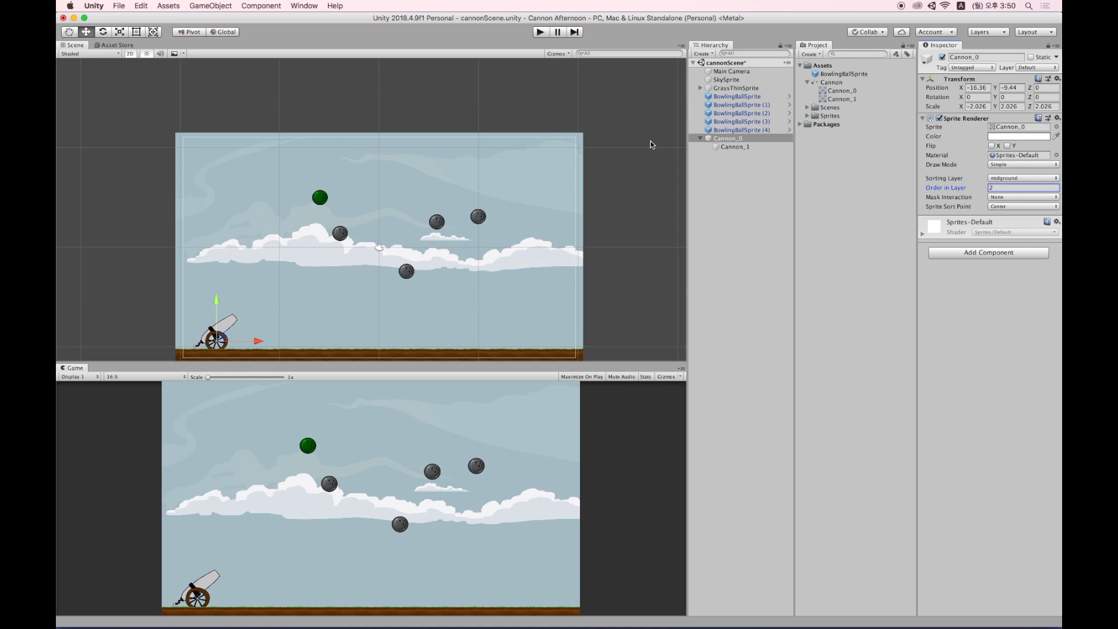
{"action": "left_click", "coordinate": [738, 167]}
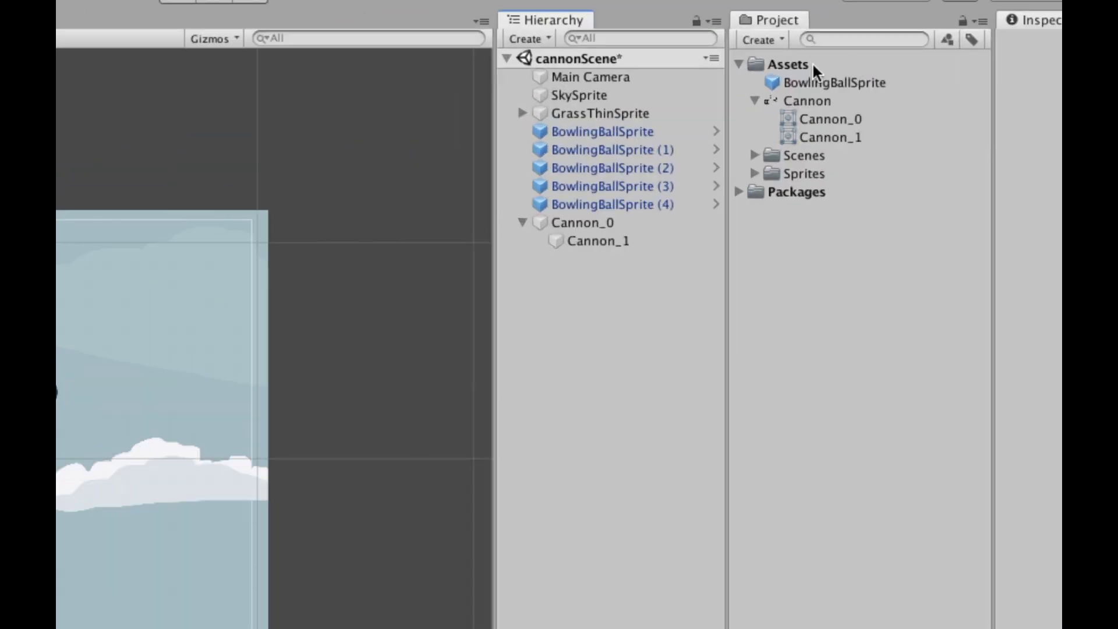
Create a new C# script in the Assets folder and name it Cannon.
{"action": "left_click", "coordinate": [826, 67]}
{"action": "right_click", "coordinate": [795, 71]}
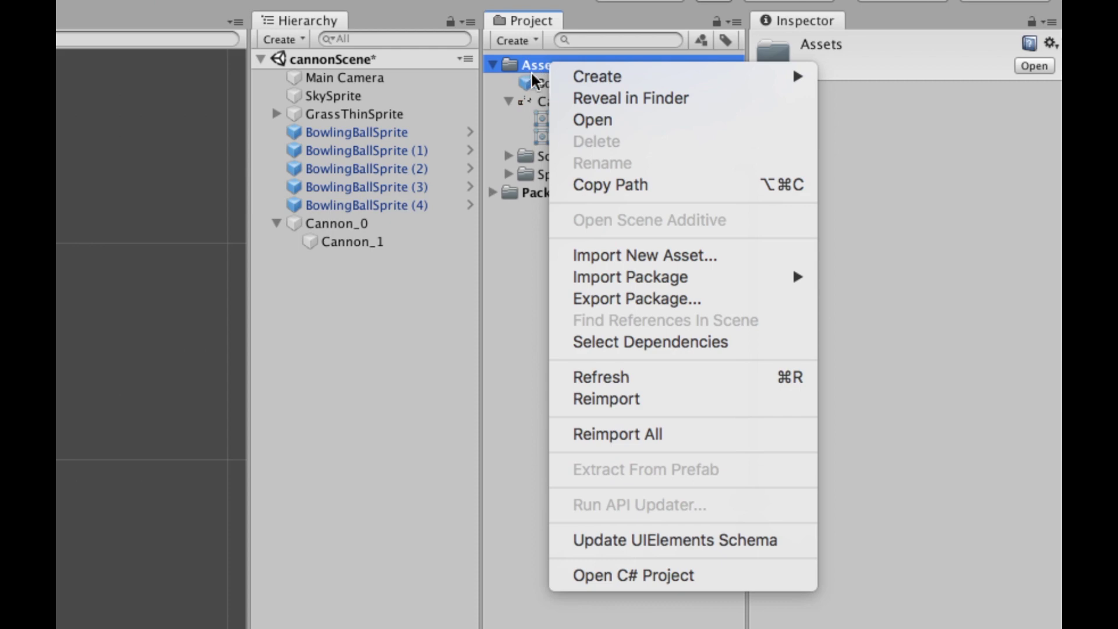
{"action": "left_click", "coordinate": [539, 68]}
{"action": "right_click", "coordinate": [542, 63]}
{"action": "mouse_move", "coordinate": [609, 82]}
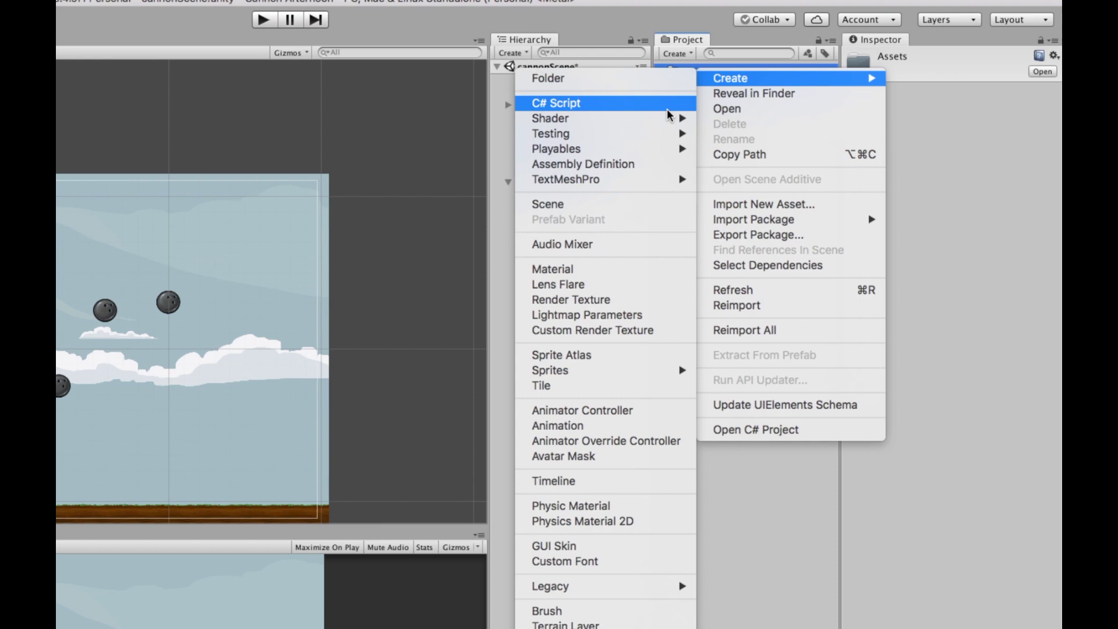
{"action": "left_click", "coordinate": [668, 108]}
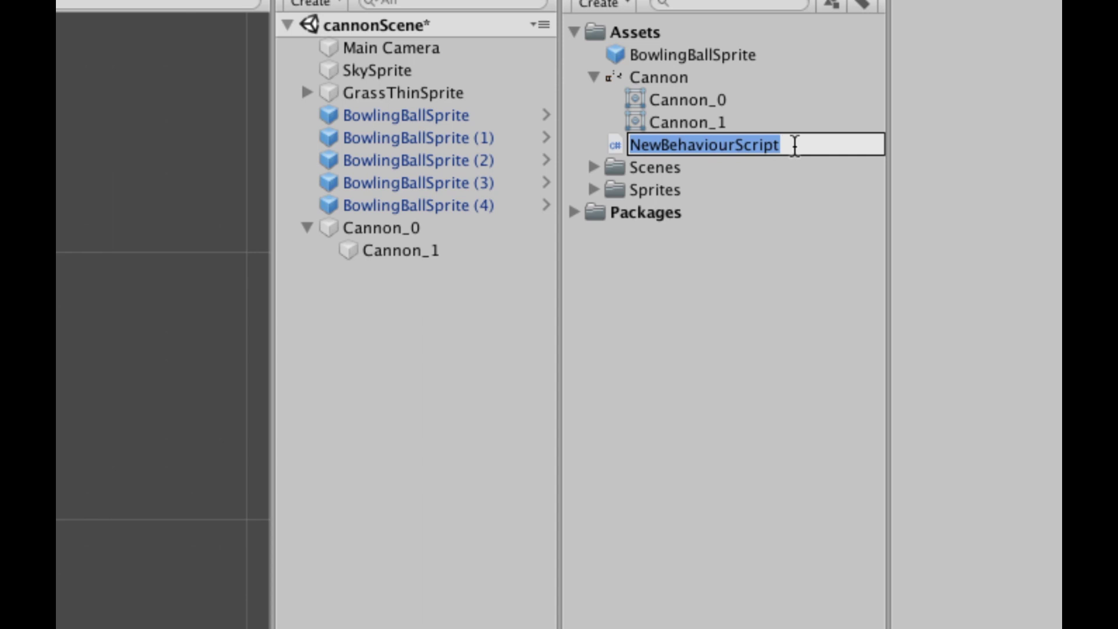
{"action": "type", "text": "C"}
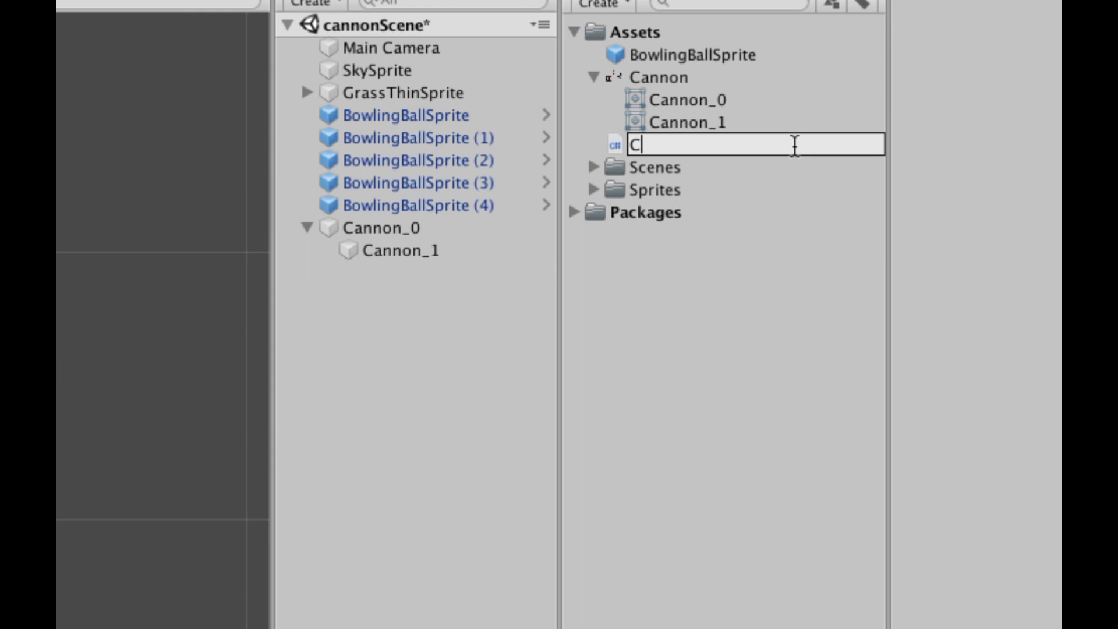
{"action": "type", "text": "annon"}
{"action": "key", "text": "super+a"}
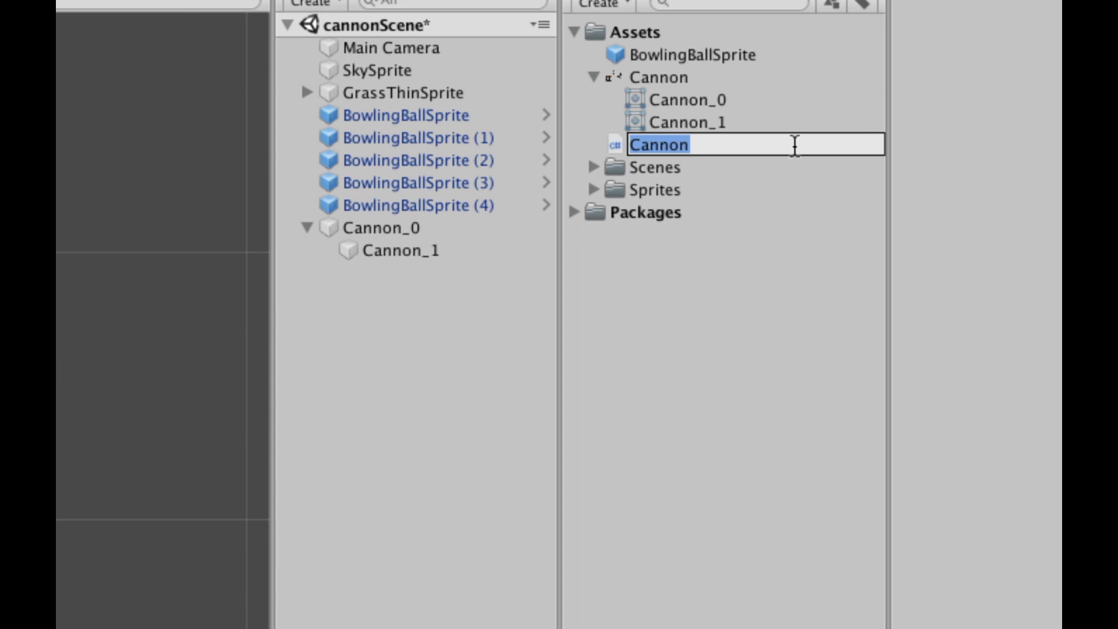
{"action": "left_click", "coordinate": [795, 145]}
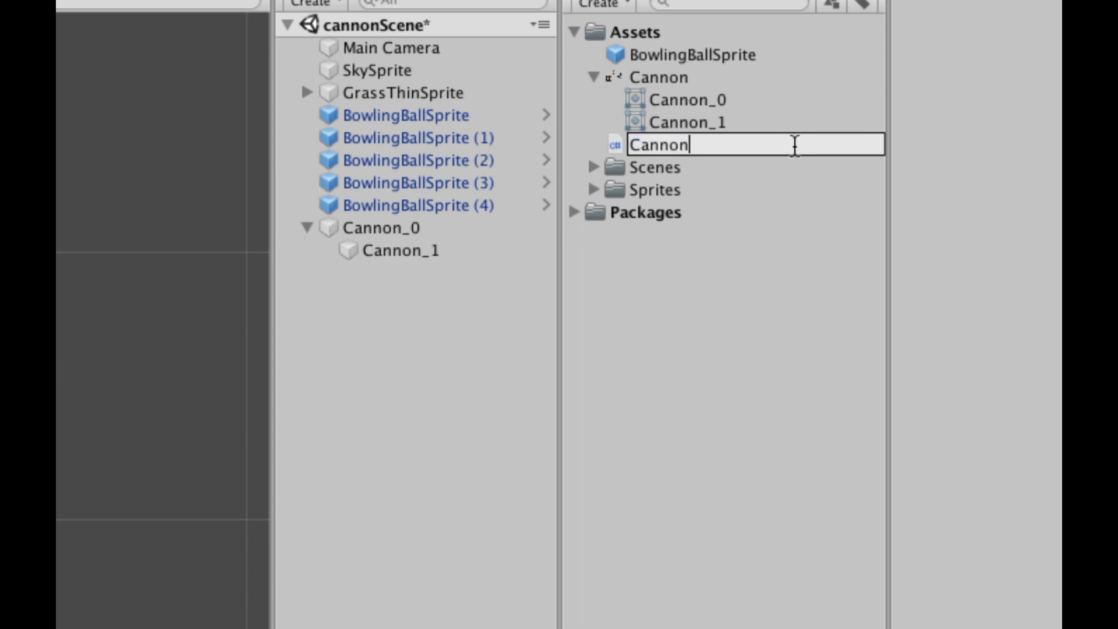
{"action": "key", "text": "Return"}
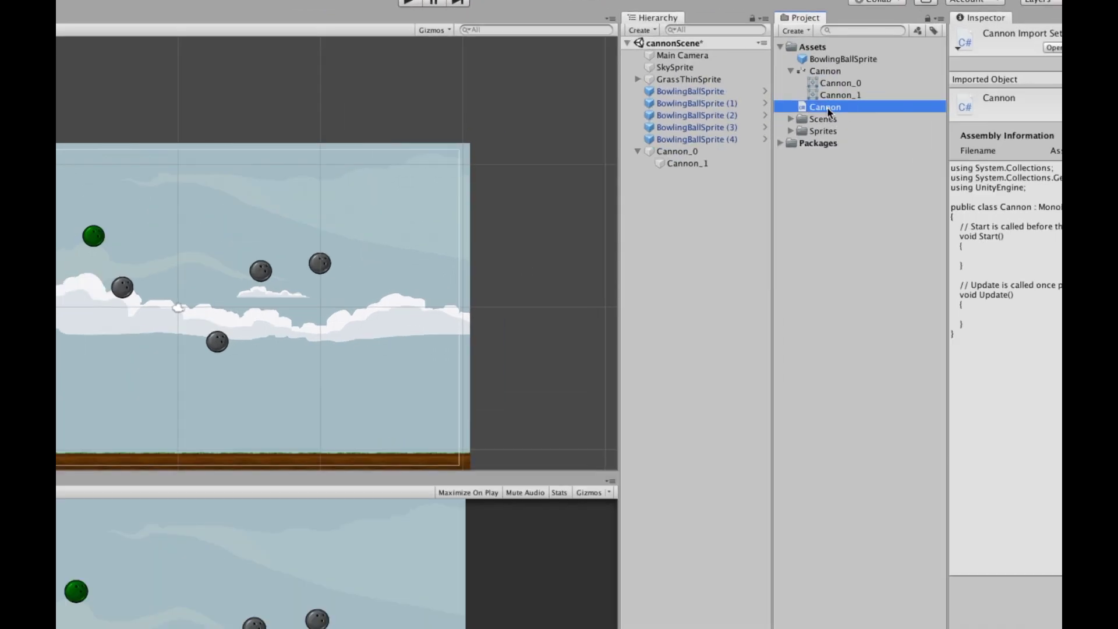
Open the Cannon script in Visual Studio and close NewBehaviourScript without saving.
{"action": "double_click", "coordinate": [827, 107]}
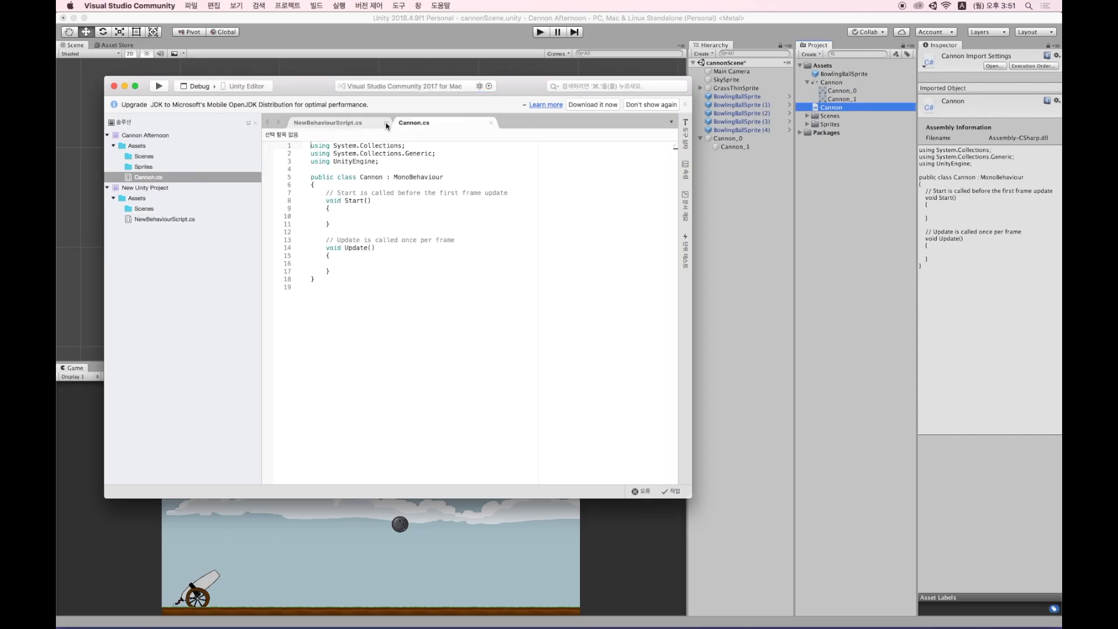
{"action": "left_click", "coordinate": [385, 122]}
{"action": "left_click", "coordinate": [389, 151]}
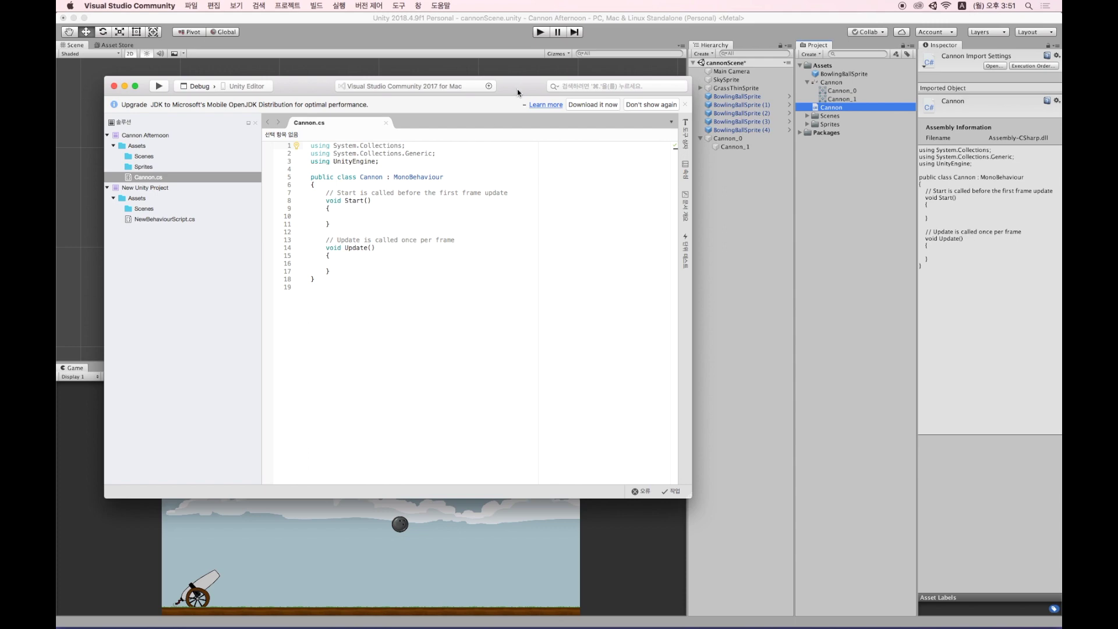
Confirm the class in Cannon.cs is named Cannon, then return to Unity.
{"action": "left_click_drag", "start_coordinate": [518, 92], "coordinate": [575, 70]}
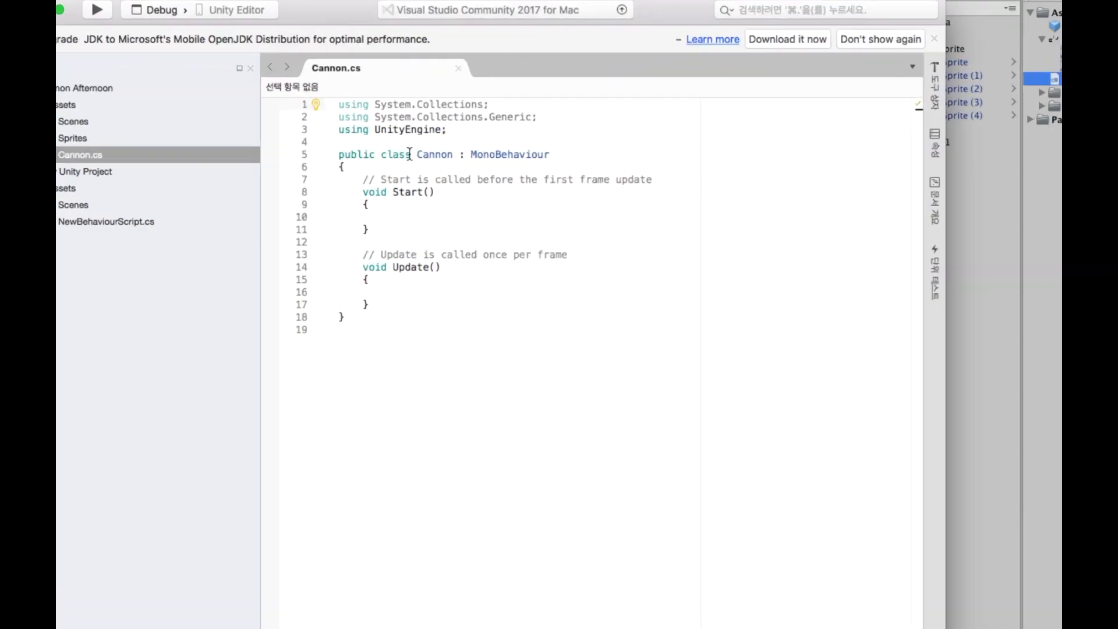
{"action": "mouse_move", "coordinate": [410, 155]}
{"action": "mouse_move", "coordinate": [419, 155]}
{"action": "left_mouse_down"}
{"action": "mouse_move", "coordinate": [486, 154]}
{"action": "mouse_move", "coordinate": [424, 155]}
{"action": "left_mouse_up"}
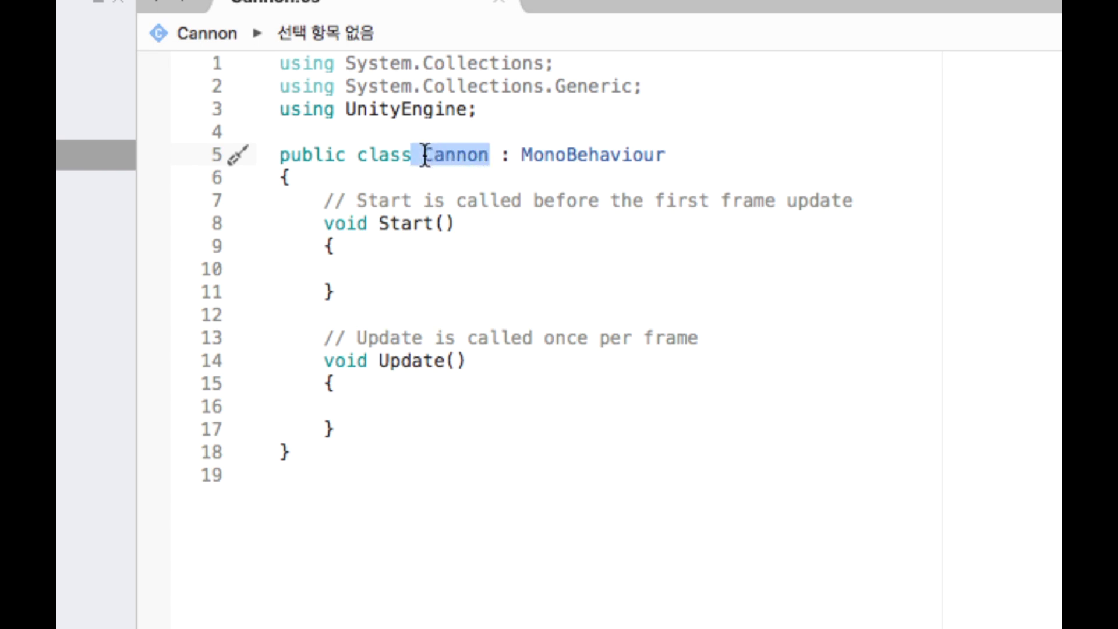
{"action": "left_click", "coordinate": [490, 156]}
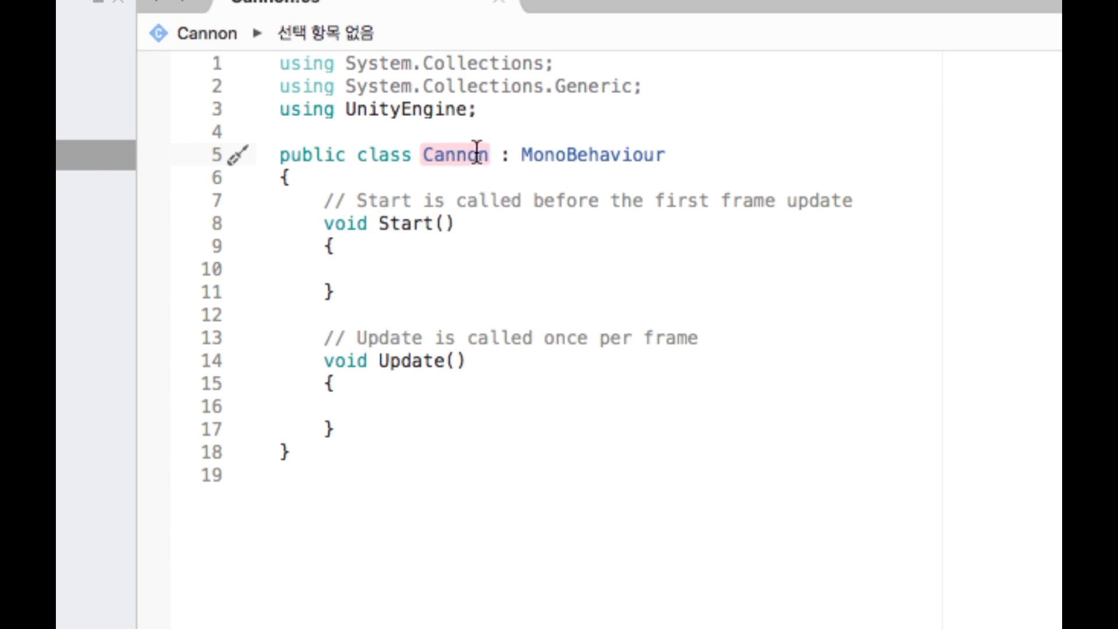
{"action": "mouse_move", "coordinate": [488, 145]}
{"action": "key", "text": "super+Tab"}
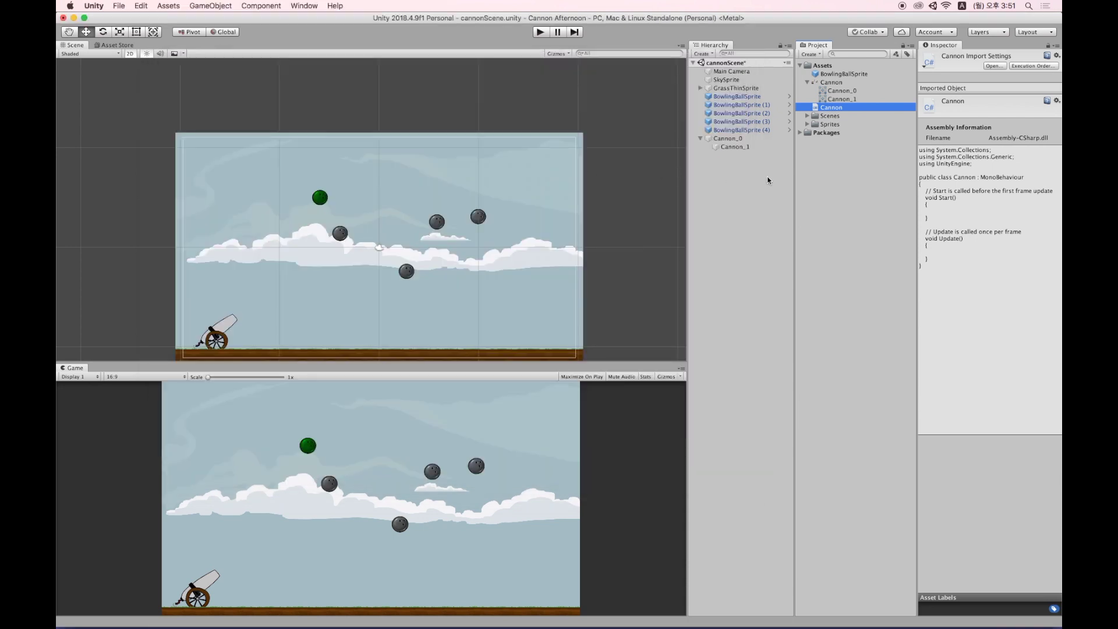
{"action": "left_click", "coordinate": [833, 142]}
{"action": "right_click", "coordinate": [824, 65]}
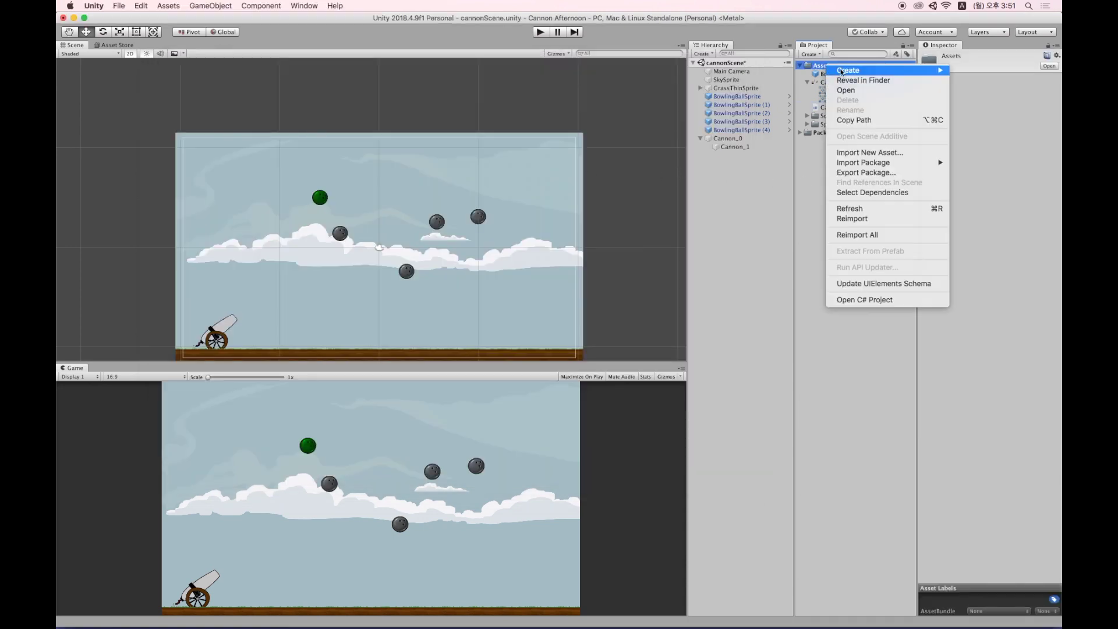
{"action": "mouse_move", "coordinate": [842, 71]}
{"action": "left_click", "coordinate": [789, 87]}
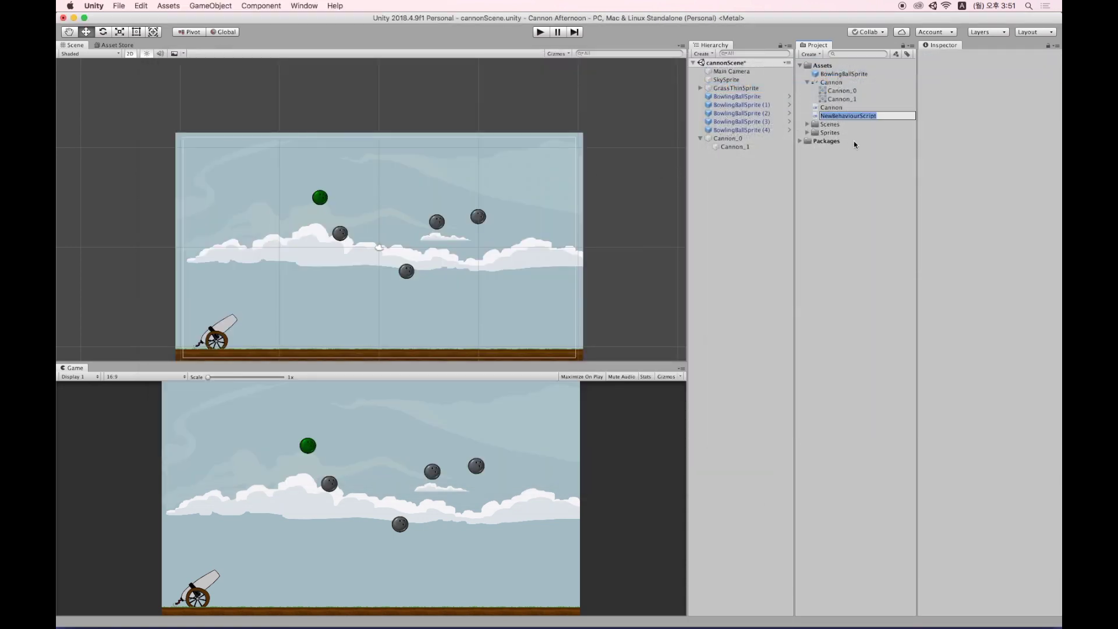
{"action": "key", "text": "Return"}
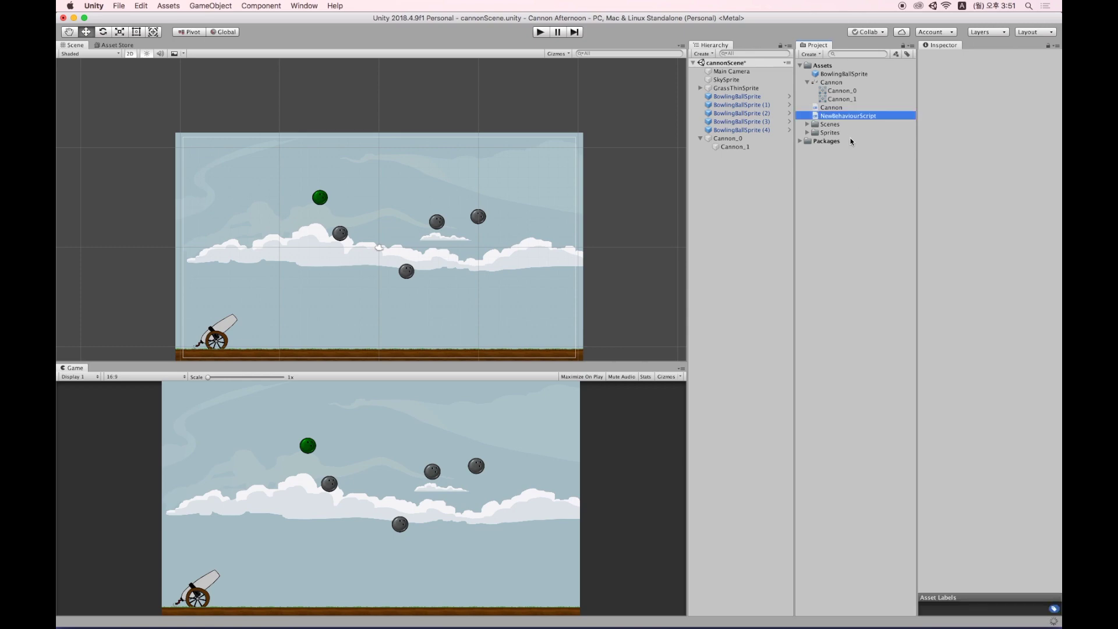
{"action": "double_click", "coordinate": [845, 116]}
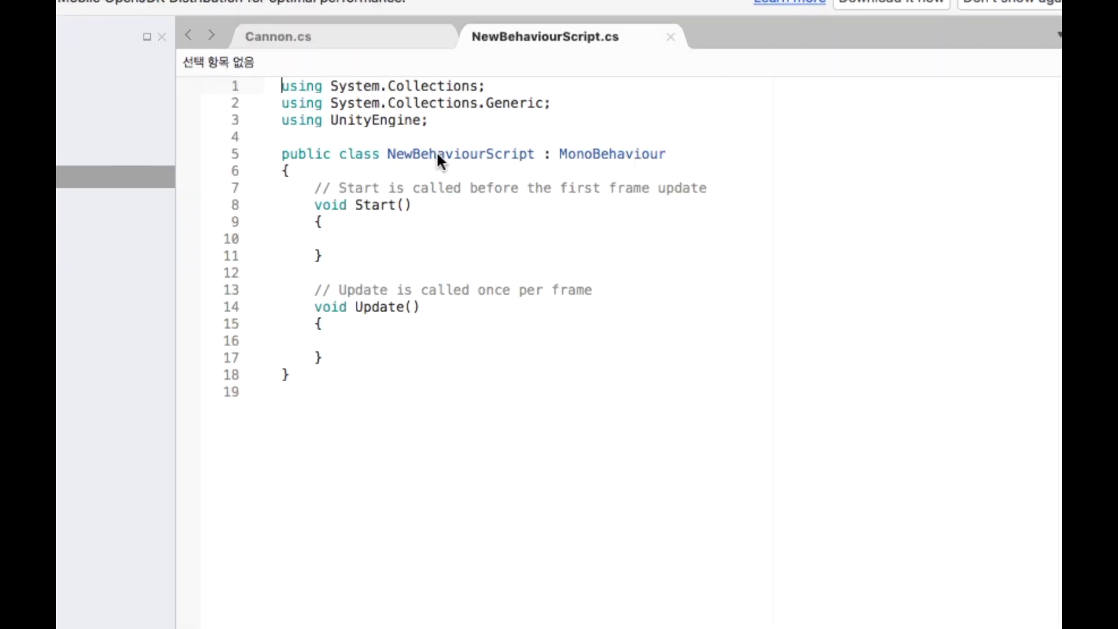
{"action": "left_click_drag", "start_coordinate": [387, 154], "coordinate": [534, 158]}
{"action": "mouse_move", "coordinate": [699, 164]}
{"action": "left_mouse_down"}
{"action": "mouse_move", "coordinate": [626, 160]}
{"action": "mouse_move", "coordinate": [688, 175]}
{"action": "left_mouse_up"}
{"action": "left_click", "coordinate": [878, 165]}
{"action": "left_click", "coordinate": [844, 117]}
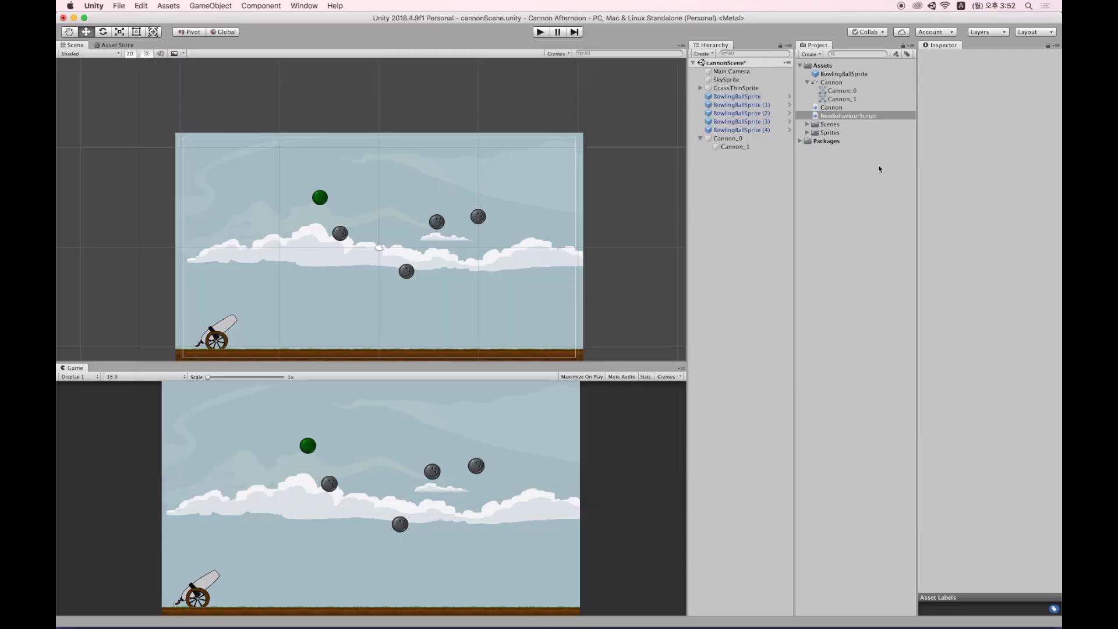
{"action": "left_click", "coordinate": [866, 115]}
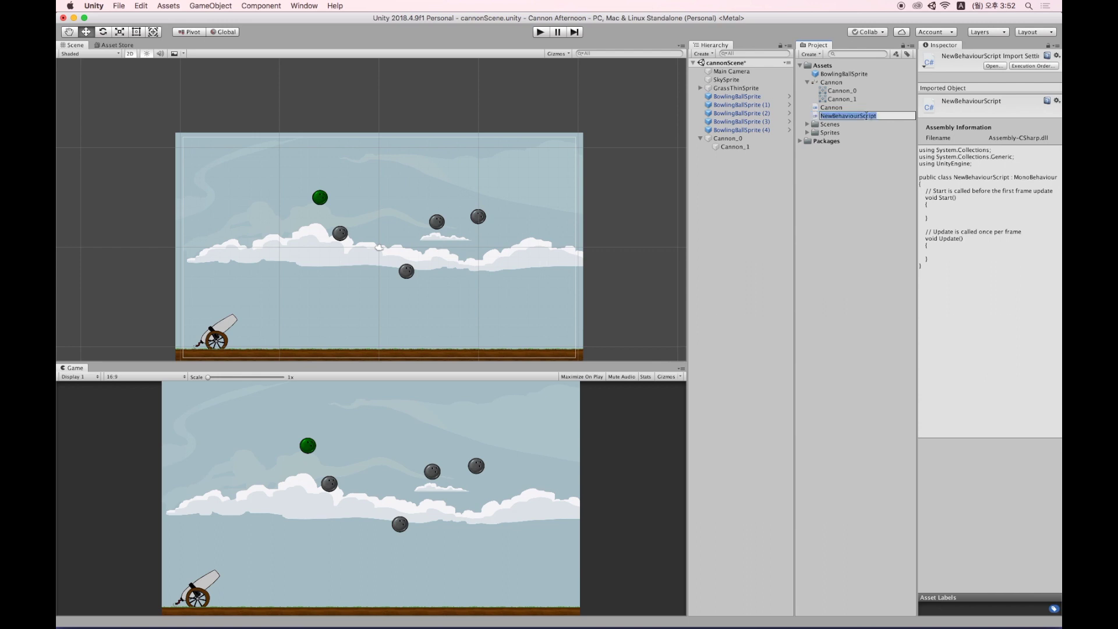
{"action": "type", "text": "Cannon2"}
{"action": "key", "text": "super+a"}
{"action": "key", "text": "Return"}
{"action": "double_click", "coordinate": [847, 117]}
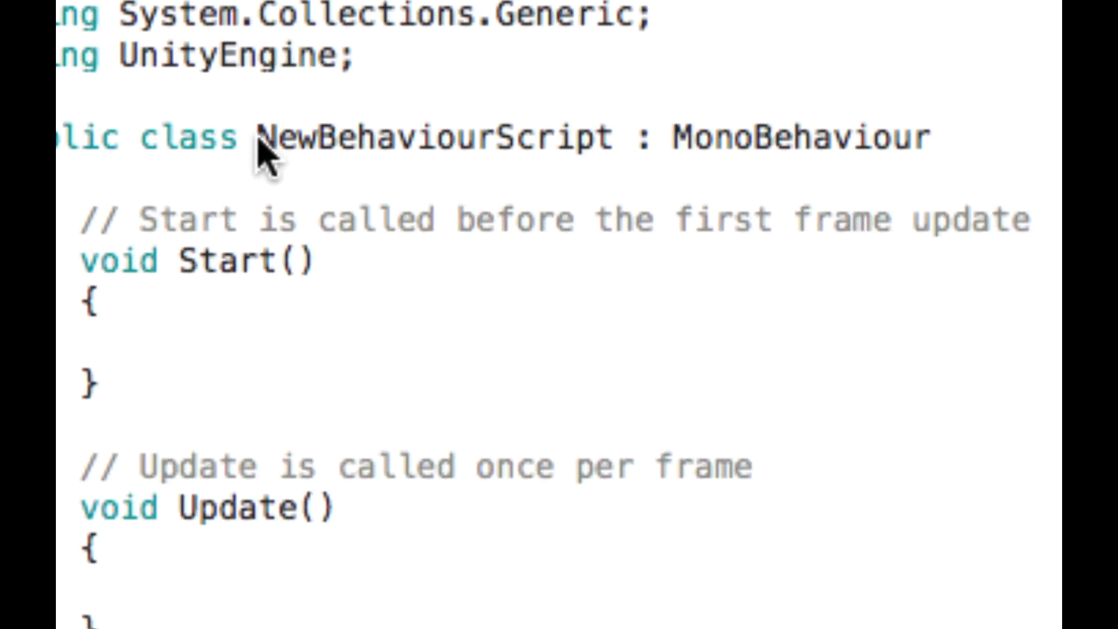
{"action": "left_click_drag", "start_coordinate": [414, 156], "coordinate": [482, 156]}
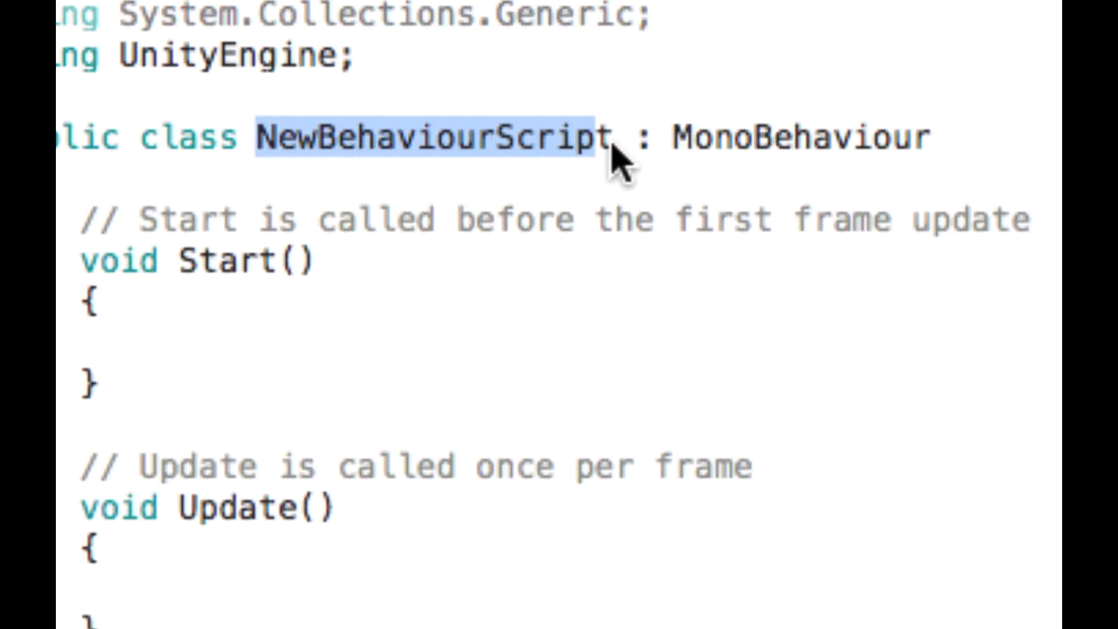
{"action": "left_click_drag", "start_coordinate": [612, 145], "coordinate": [619, 145]}
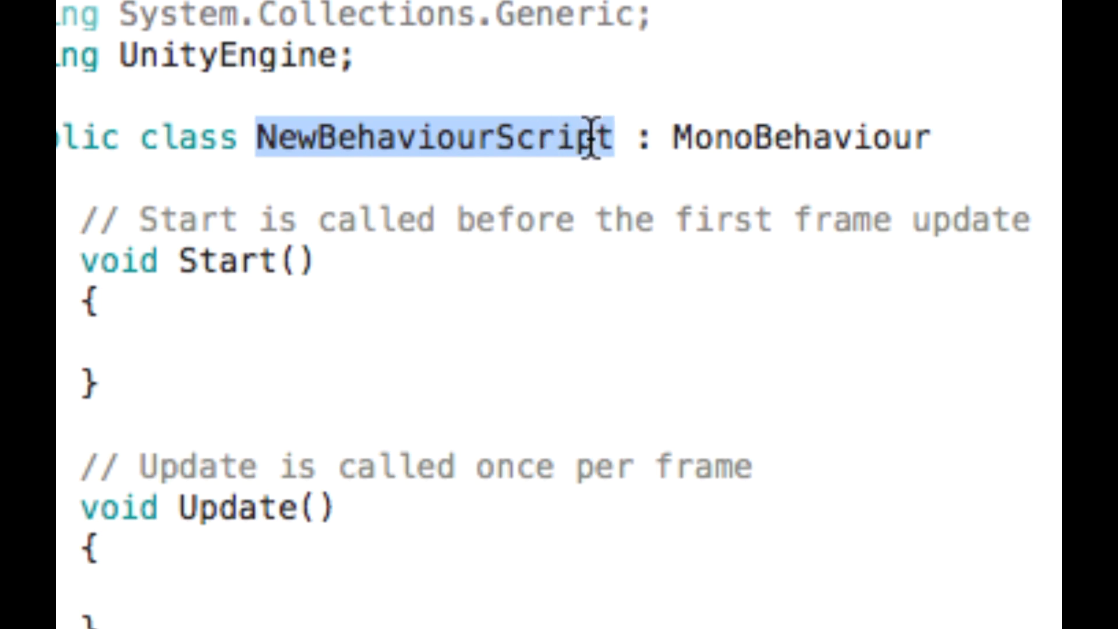
{"action": "type", "text": "Cannon2"}
{"action": "left_click", "coordinate": [584, 268]}
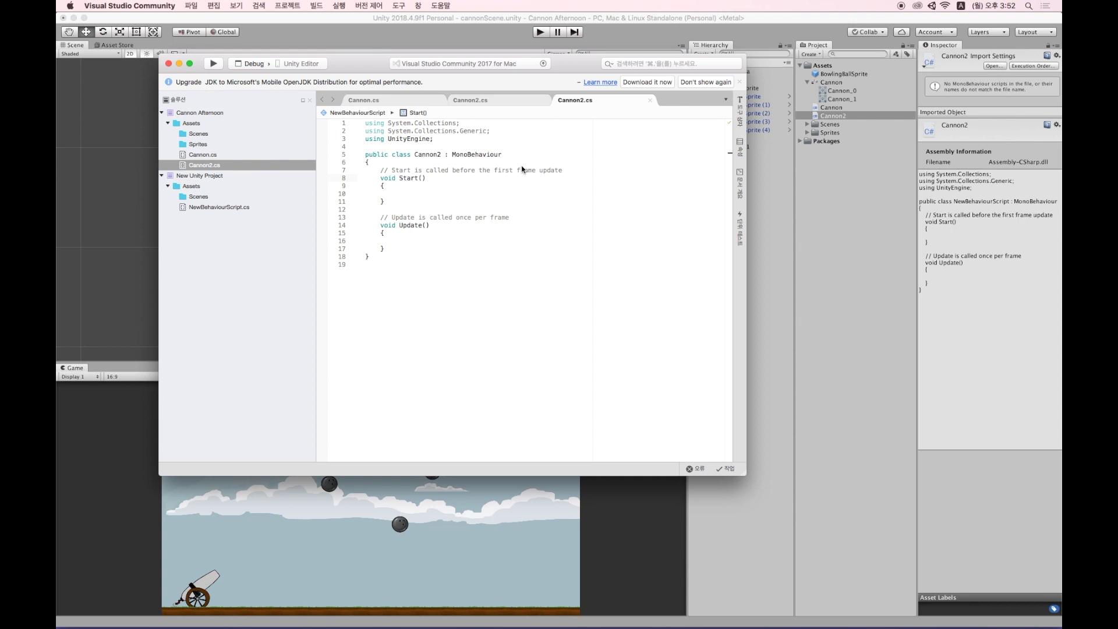
{"action": "left_click", "coordinate": [722, 2]}
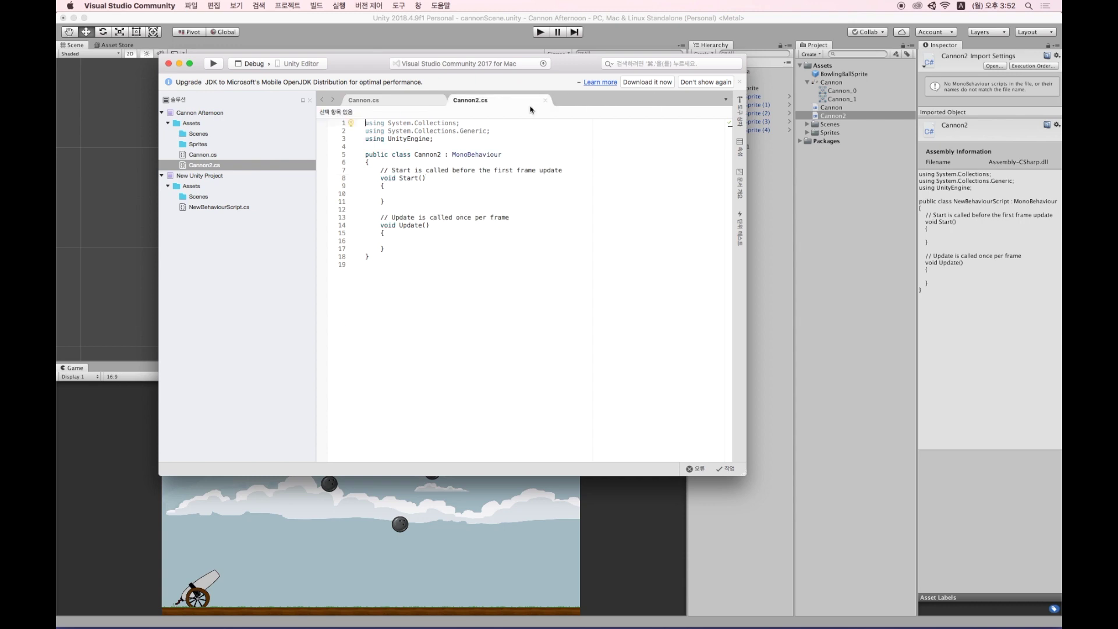
{"action": "left_click", "coordinate": [546, 100]}
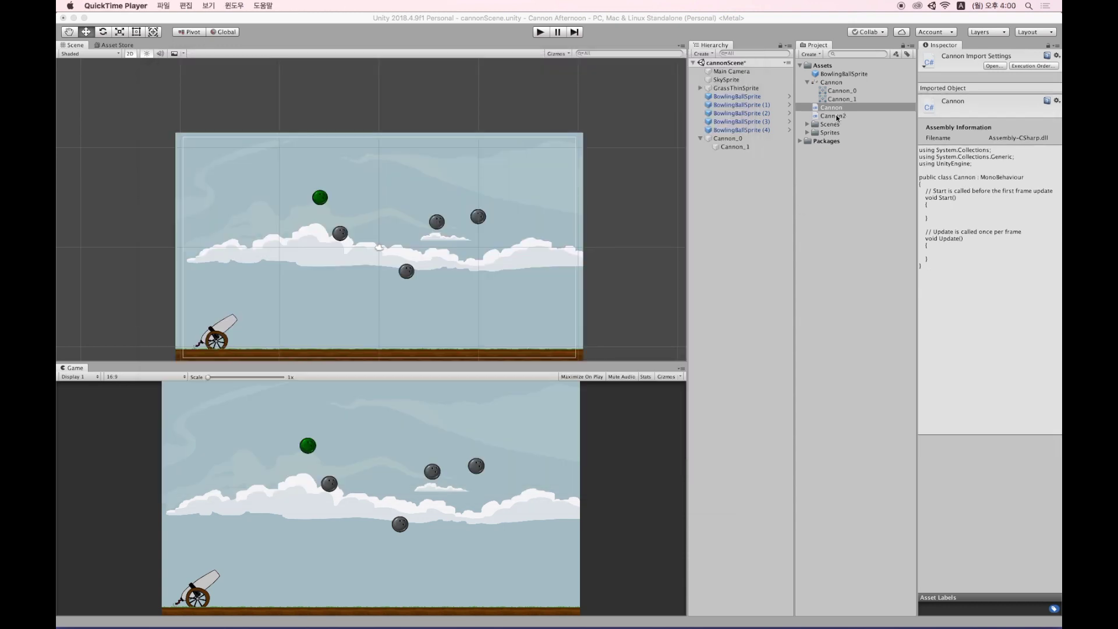
{"action": "left_click", "coordinate": [837, 117]}
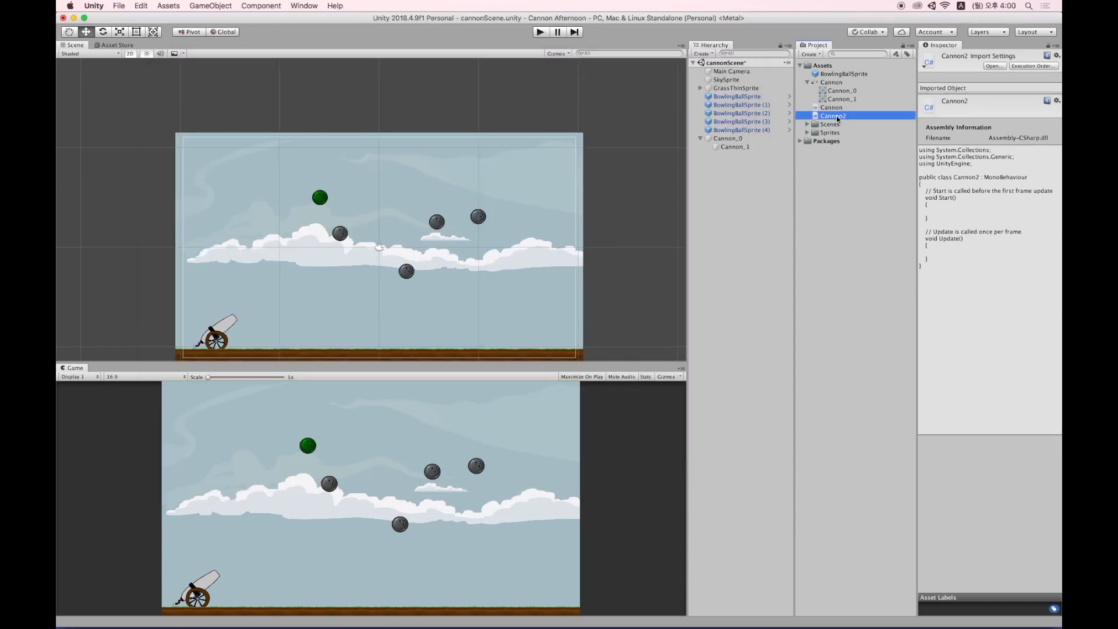
{"action": "key", "text": "super+BackSpace"}
Open Cannon.cs, enlarge the Visual Studio window, and add a blank line 7 inside the class.
{"action": "left_click", "coordinate": [838, 108]}
{"action": "double_click", "coordinate": [836, 109]}
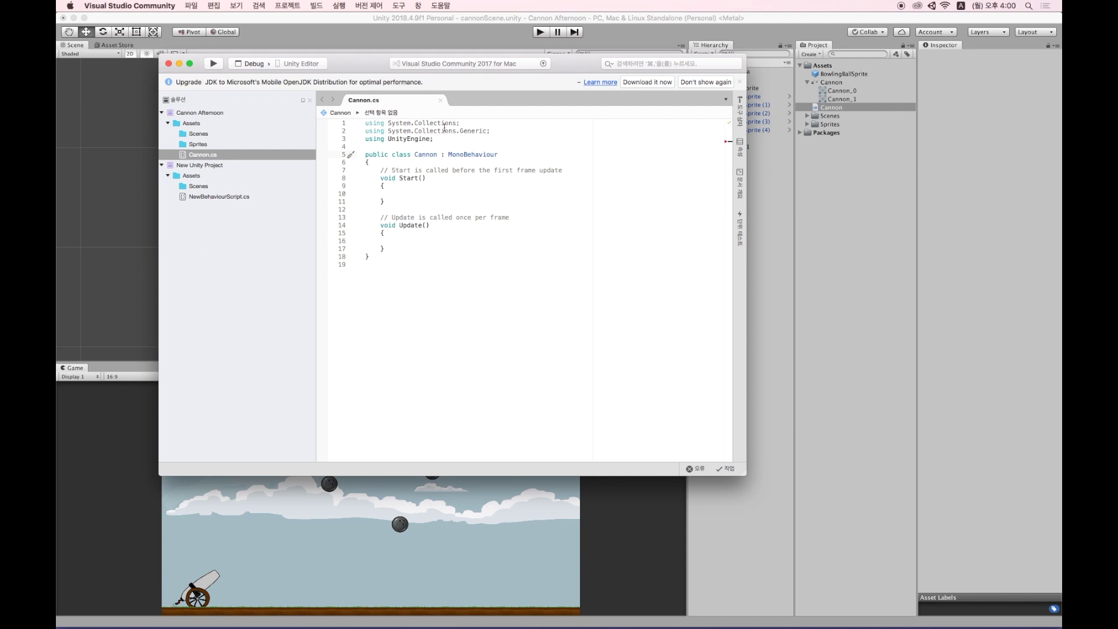
{"action": "left_click_drag", "start_coordinate": [742, 477], "coordinate": [840, 492]}
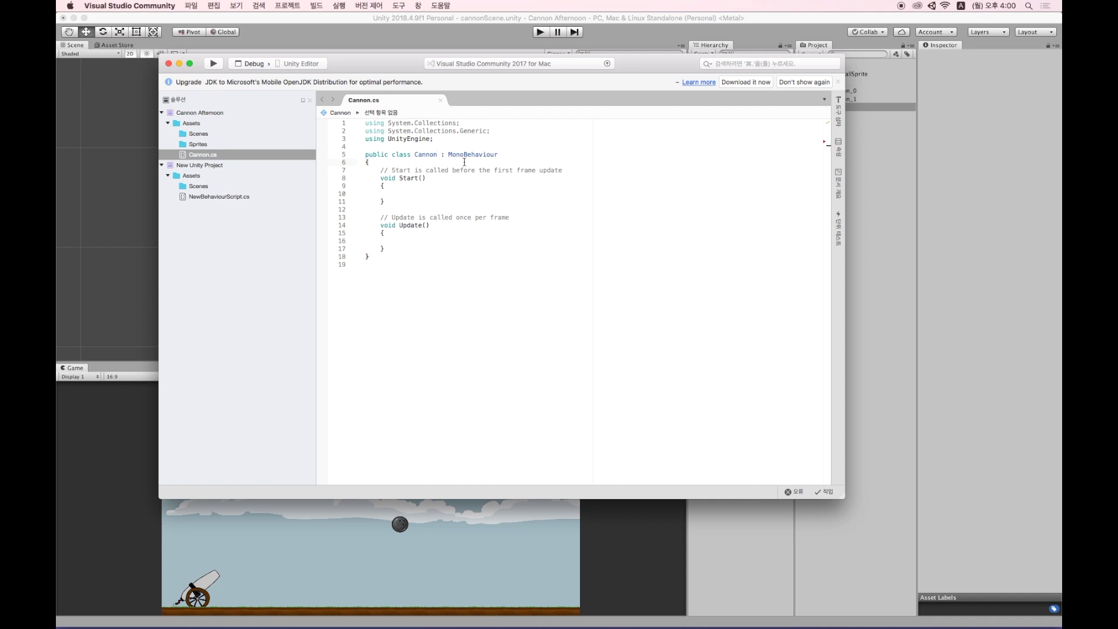
{"action": "key", "text": "Return"}
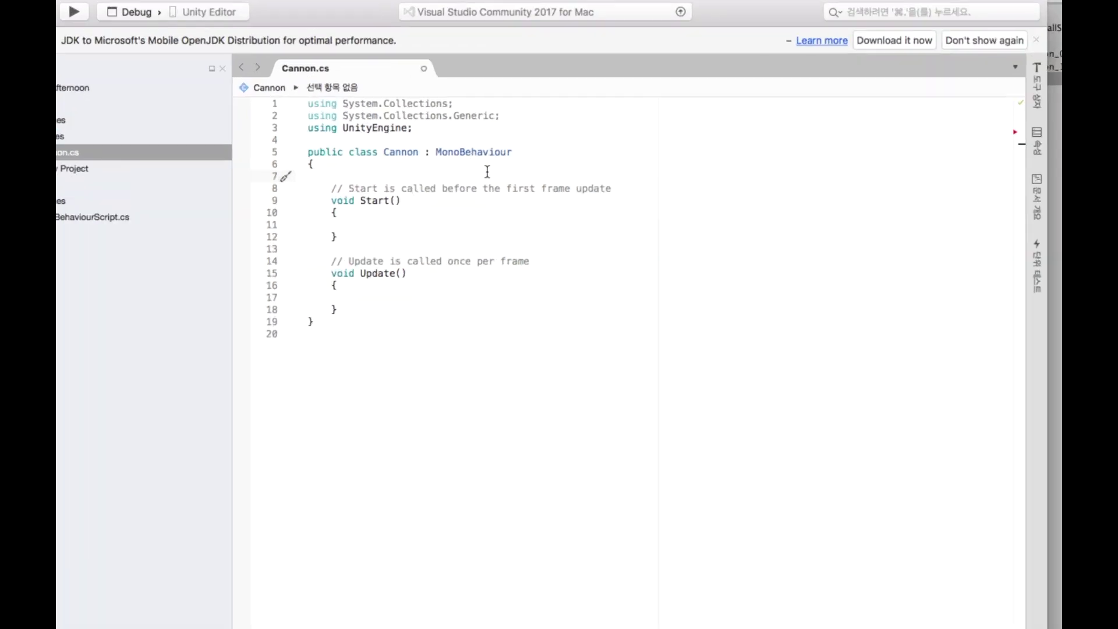
Declare the field 'public float angle = 0f;' in the Cannon class.
{"action": "type", "text": "pub"}
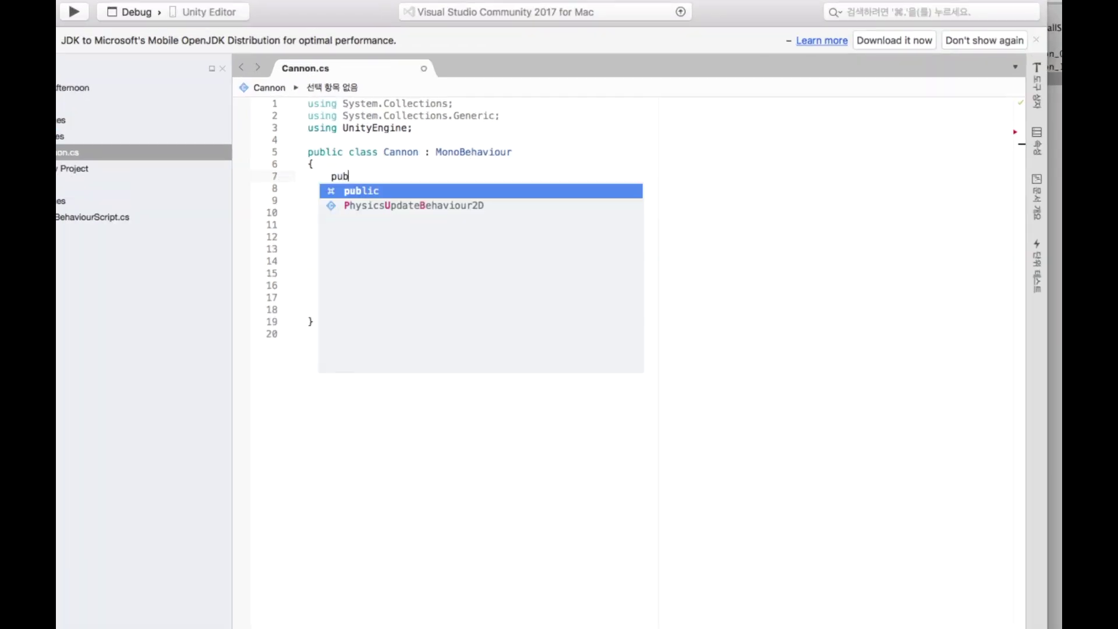
{"action": "type", "text": "lic float "}
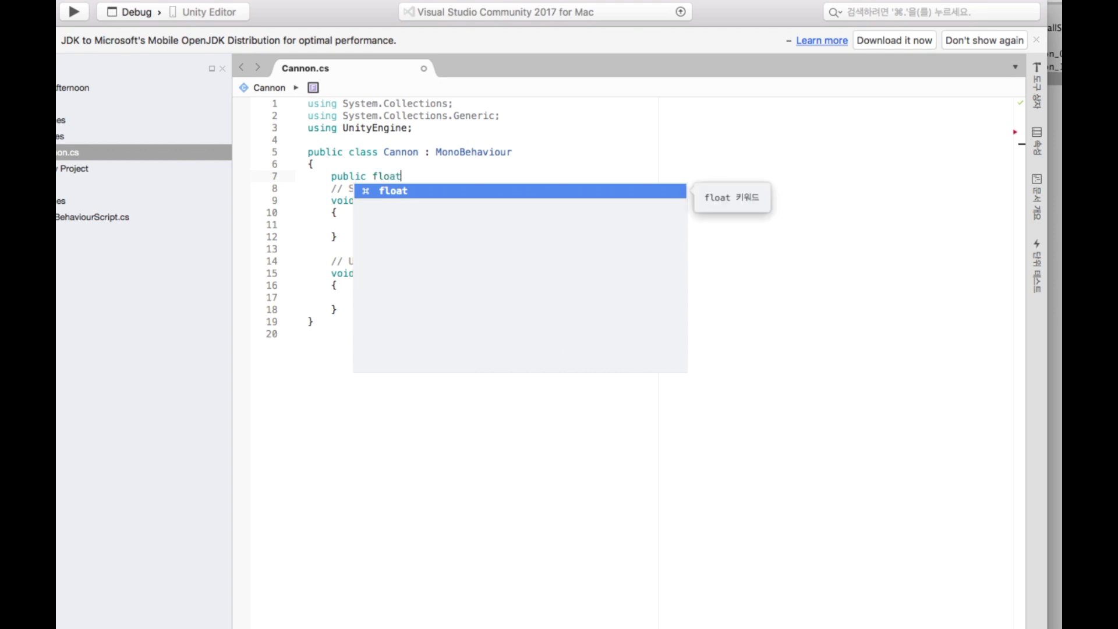
{"action": "type", "text": "angle"}
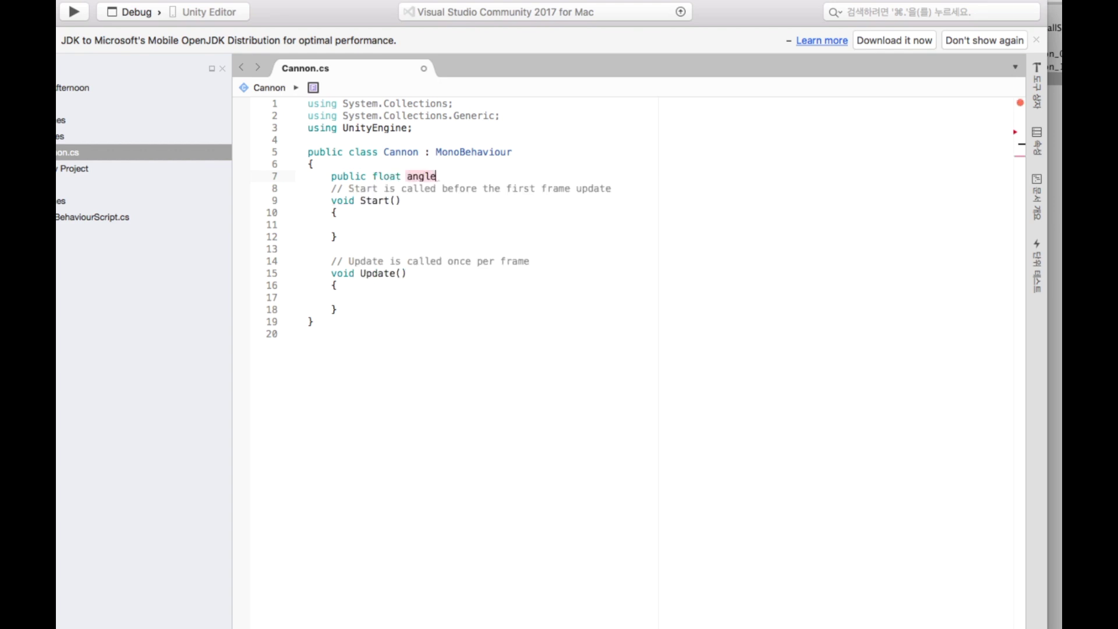
{"action": "type", "text": " = 0f;"}
{"action": "key", "text": "Down"}
{"action": "key", "text": "Down"}
{"action": "key", "text": "Down"}
{"action": "key", "text": "Down"}
{"action": "key", "text": "Down"}
{"action": "key", "text": "Down"}
{"action": "key", "text": "Down"}
{"action": "key", "text": "Down"}
{"action": "key", "text": "End"}
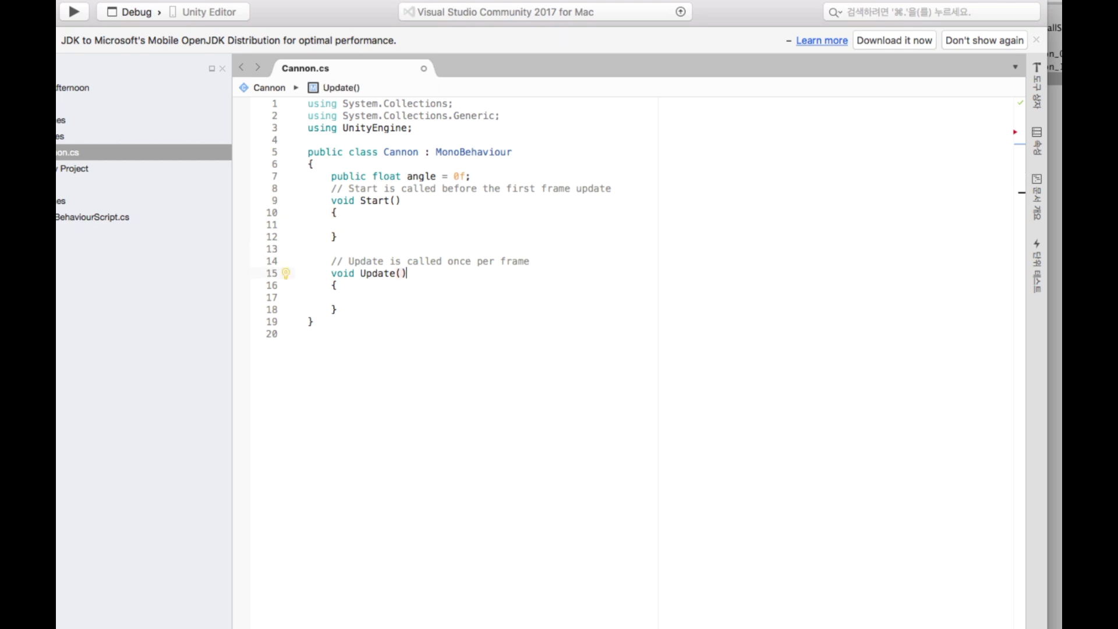
{"action": "key", "text": "Down"}
{"action": "key", "text": "Down"}
In Update(), set newRot to Quaternion.Euler(0f, 0f, angle) and assign it to transform.rotation.
{"action": "type", "text": "Quaternion"}
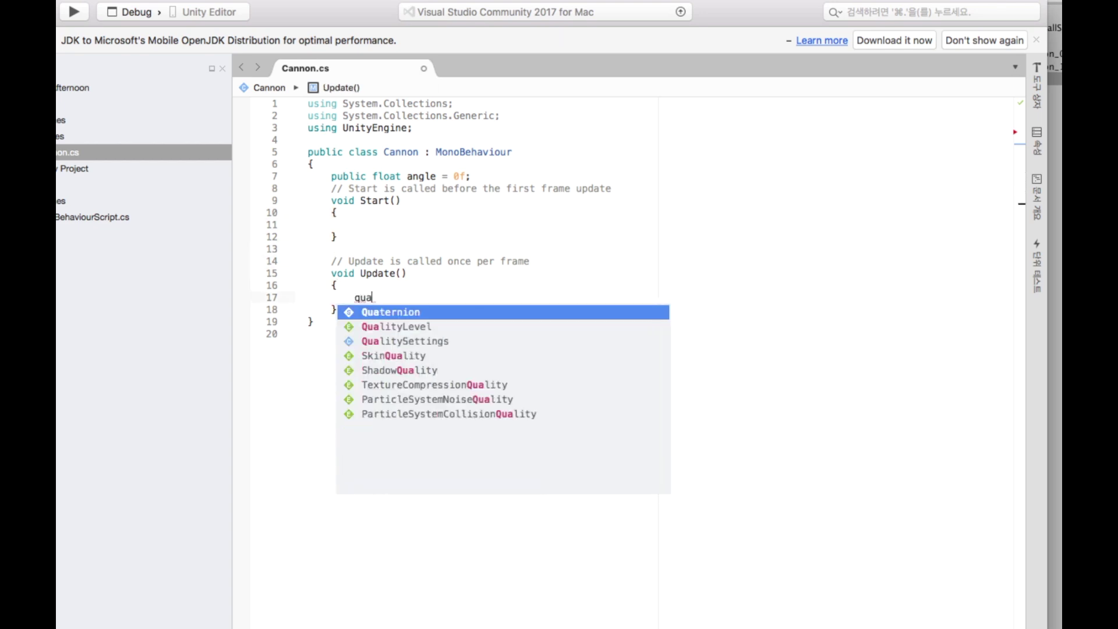
{"action": "type", "text": " new"}
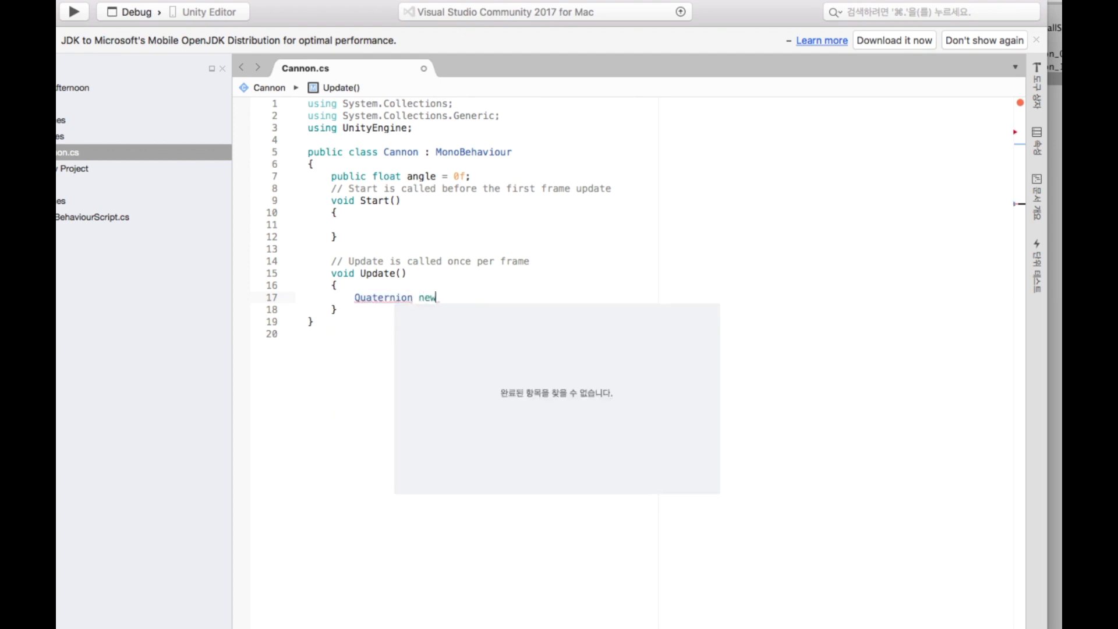
{"action": "type", "text": "Rot "}
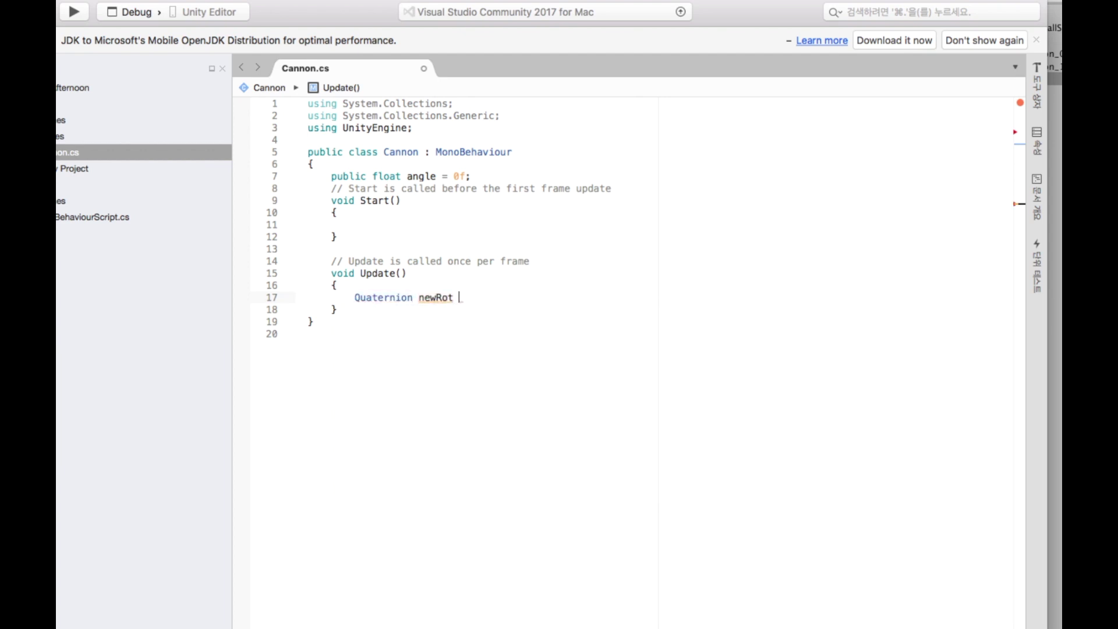
{"action": "type", "text": "= qua"}
{"action": "key", "text": "Return"}
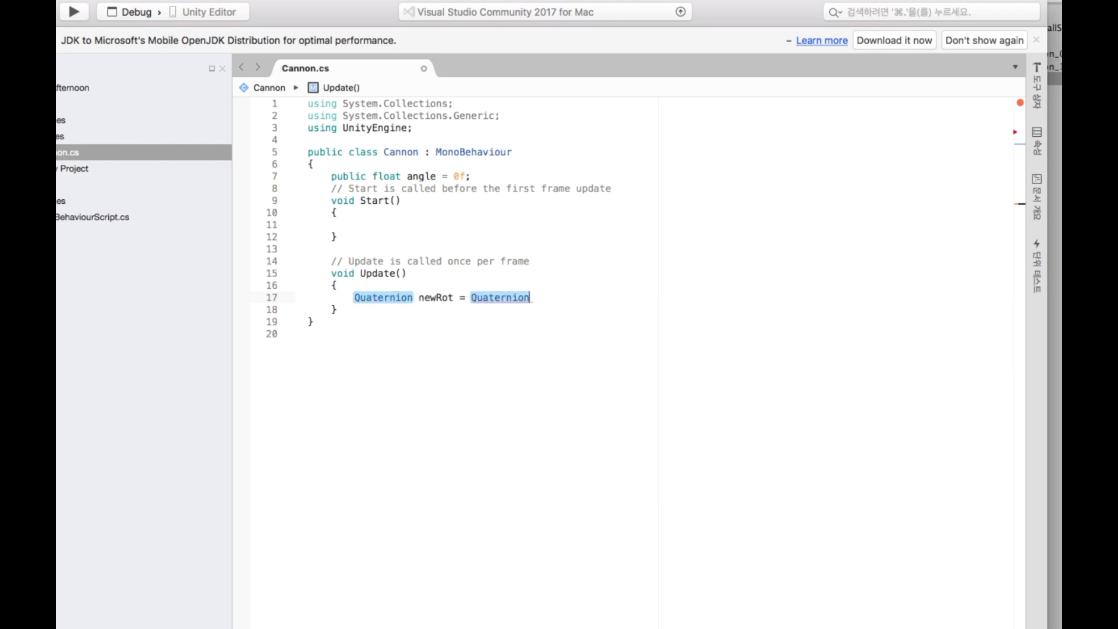
{"action": "type", "text": "."}
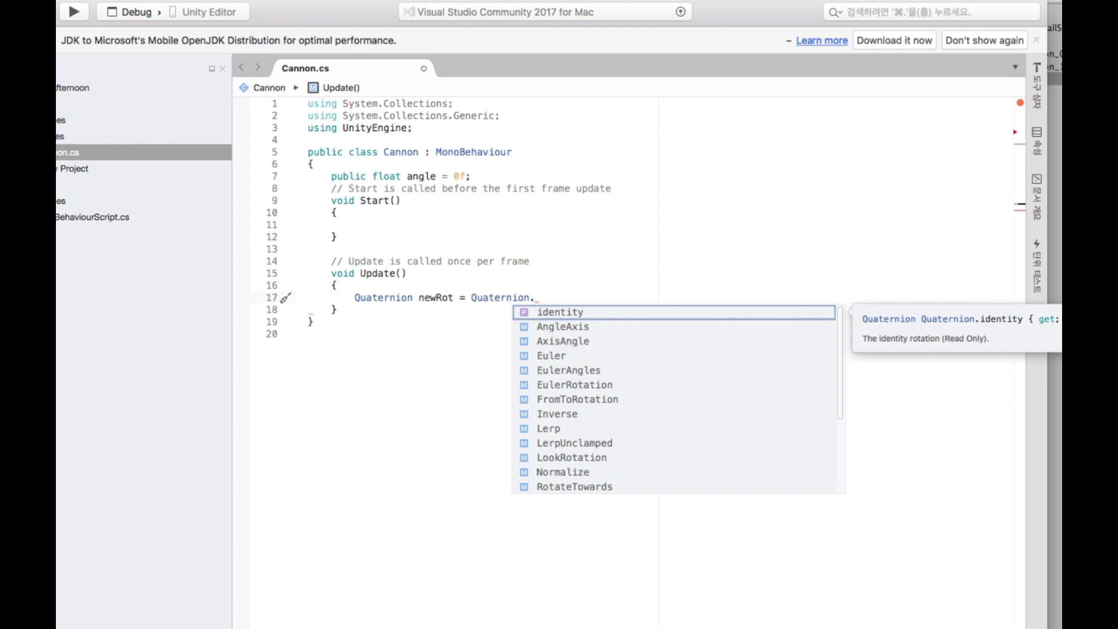
{"action": "type", "text": "eul"}
{"action": "key", "text": "Return"}
{"action": "type", "text": "(0f, 0f, "}
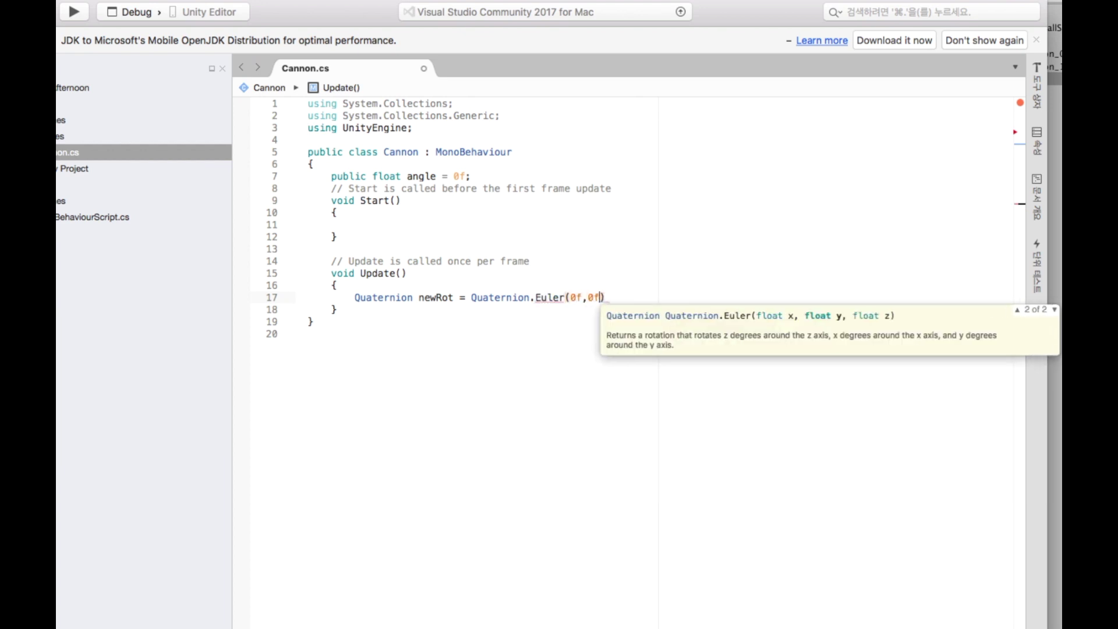
{"action": "type", "text": "angle);"}
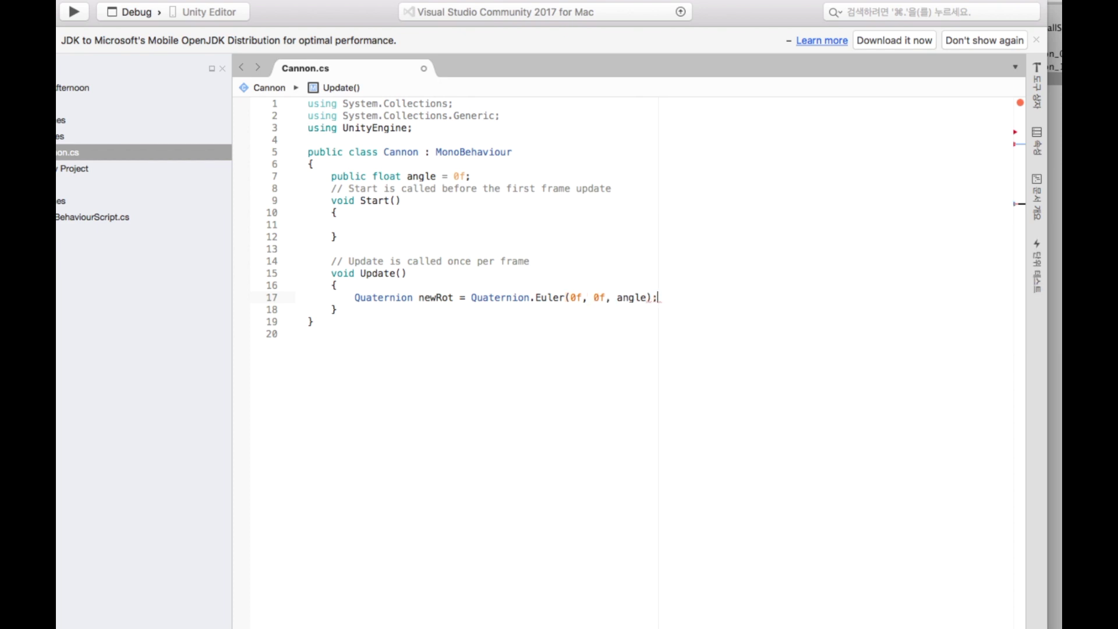
{"action": "key", "text": "Return"}
{"action": "type", "text": "transform."}
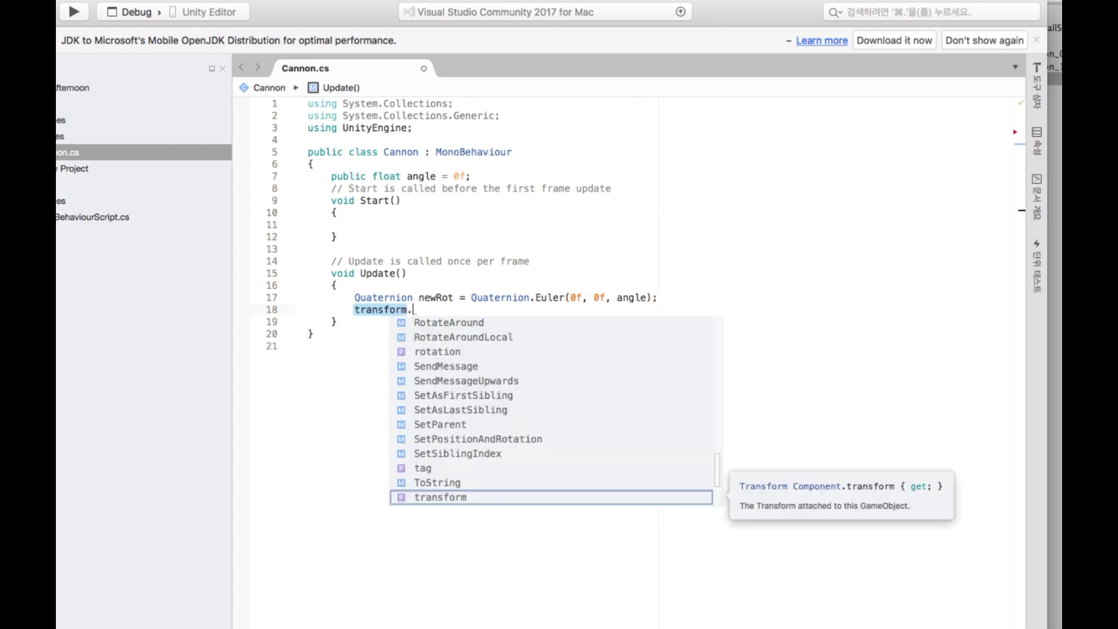
{"action": "type", "text": "ro"}
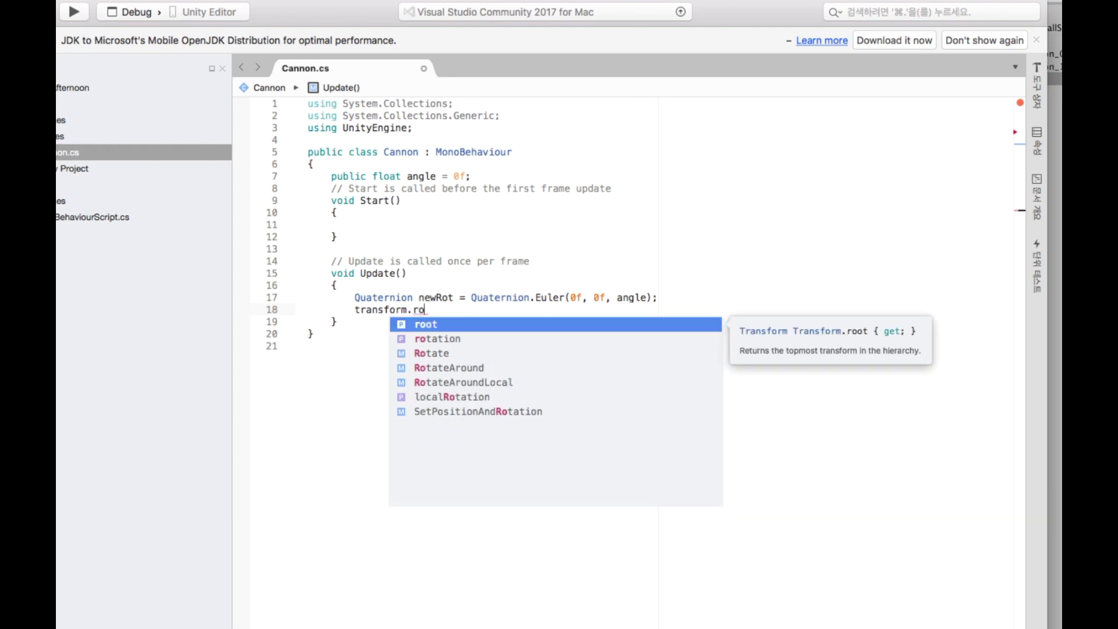
{"action": "key", "text": "Down"}
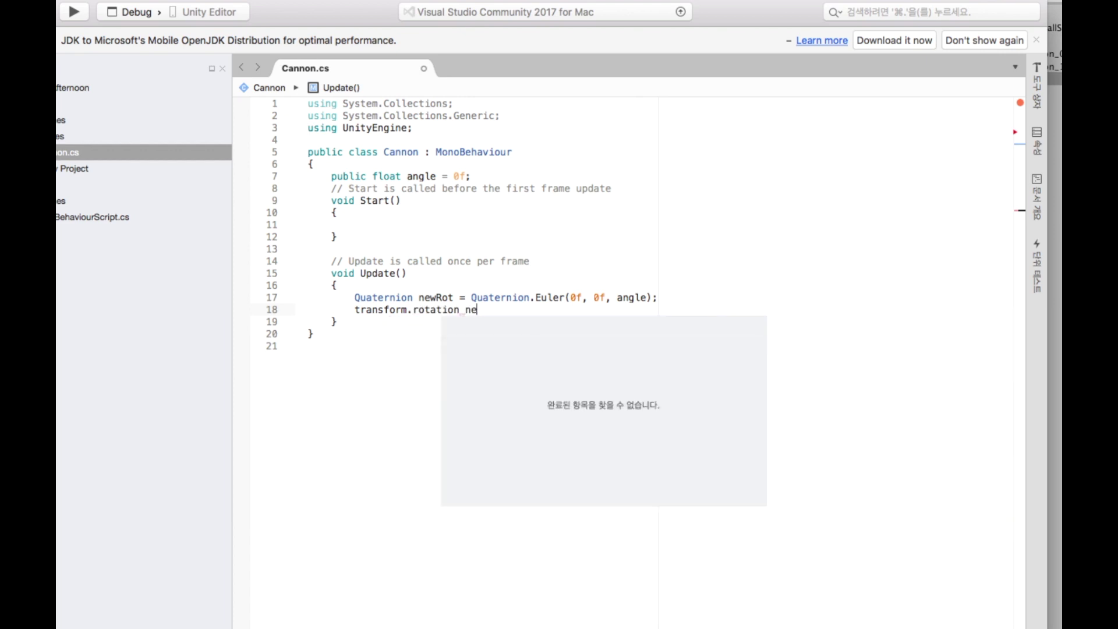
{"action": "type", "text": "= newR"}
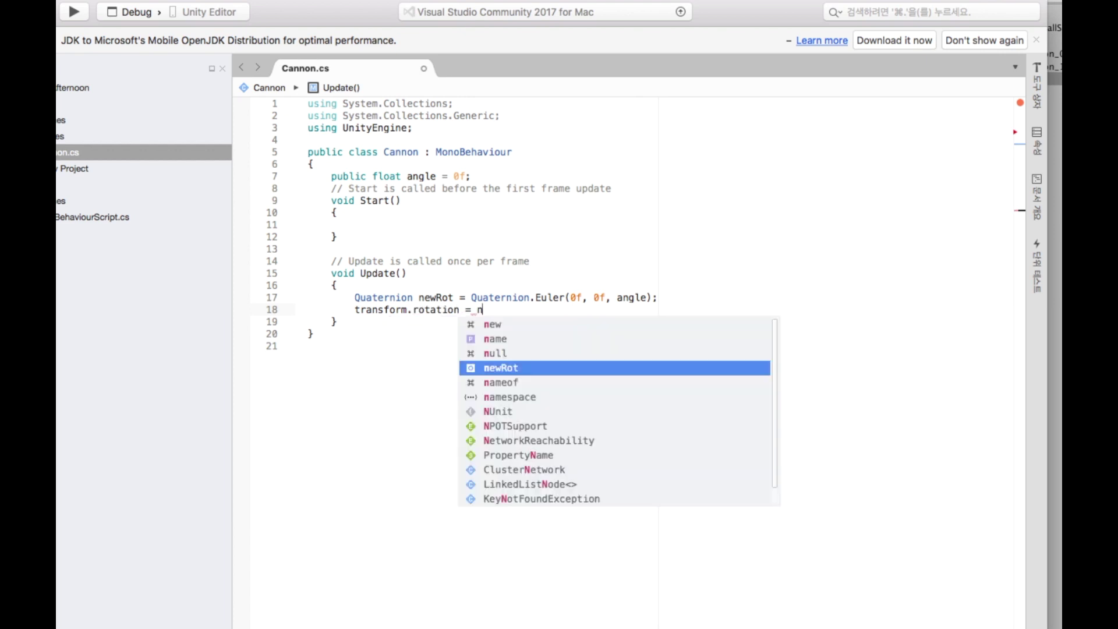
{"action": "type", "text": "ot;"}
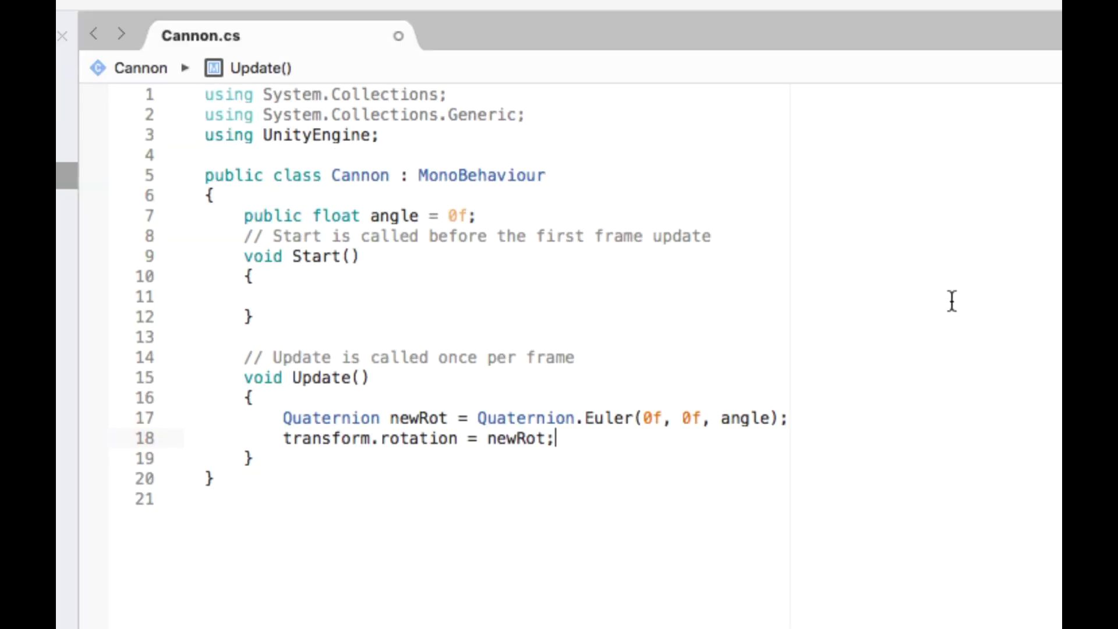
Move the Visual Studio window aside to reveal the Unity scene.
{"action": "mouse_move", "coordinate": [438, 184]}
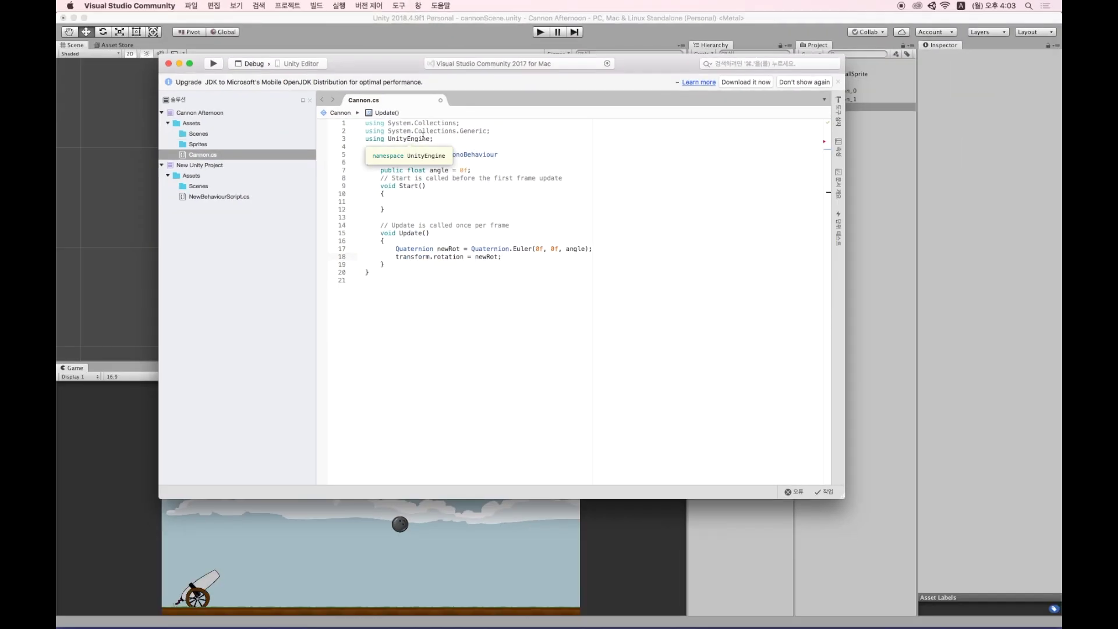
{"action": "left_click_drag", "start_coordinate": [384, 72], "coordinate": [403, 89]}
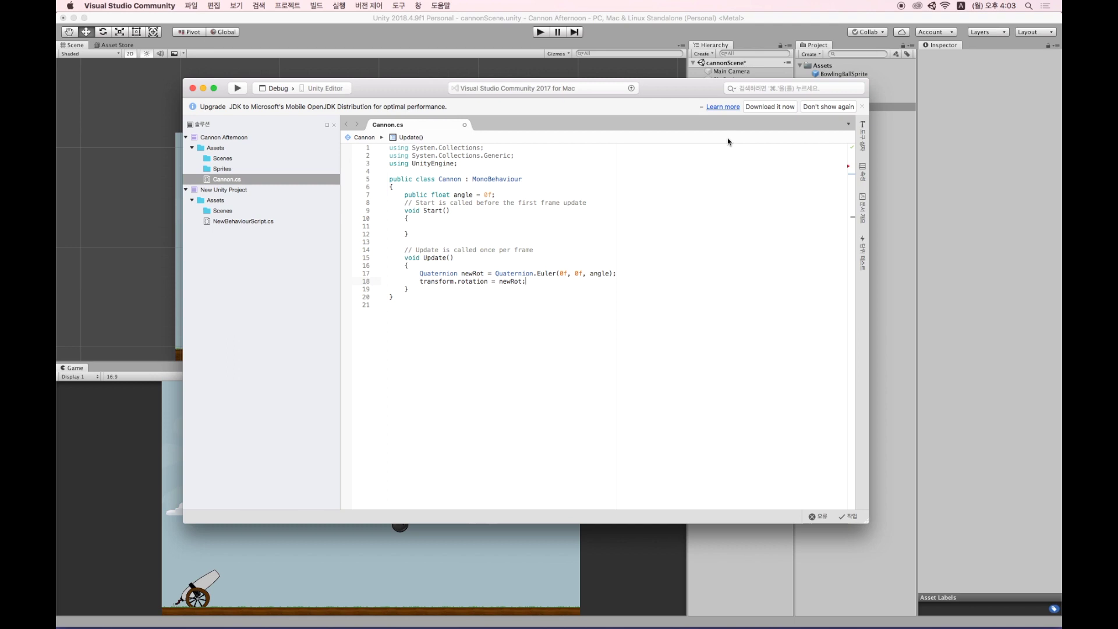
{"action": "left_click_drag", "start_coordinate": [681, 88], "coordinate": [850, 164]}
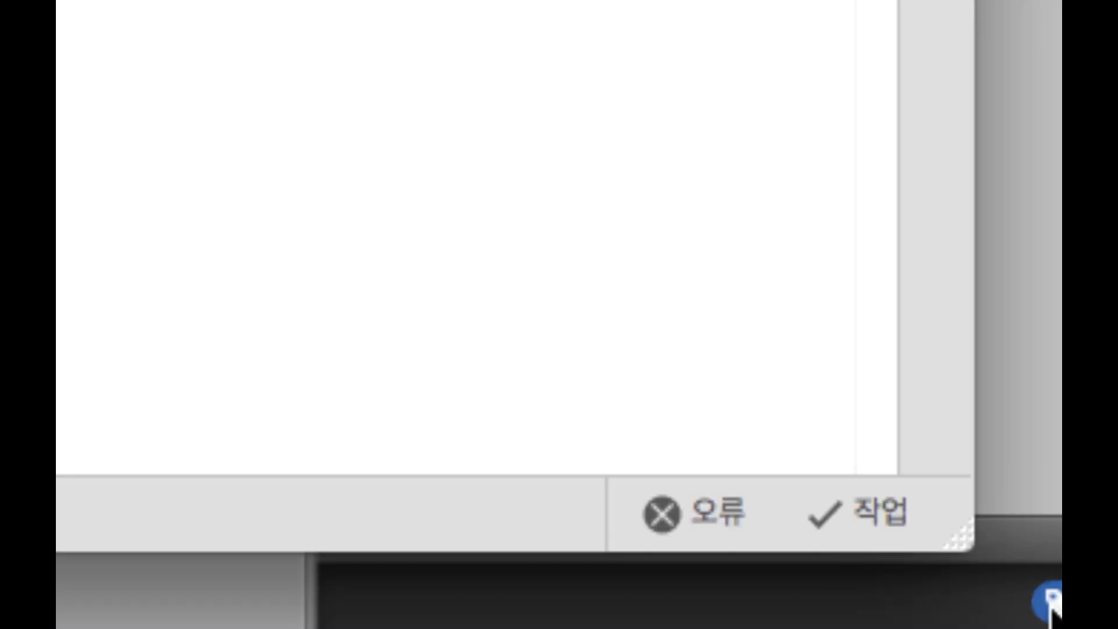
Let Unity reimport the updated Cannon script, then switch back to Visual Studio.
{"action": "mouse_move", "coordinate": [1042, 623]}
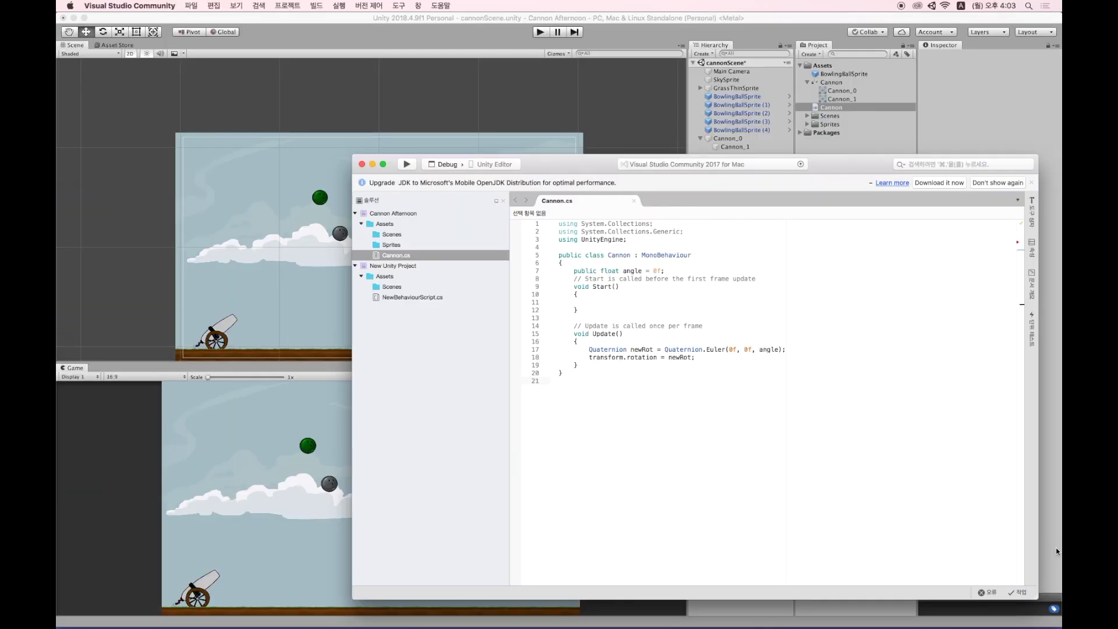
{"action": "left_click", "coordinate": [1056, 548]}
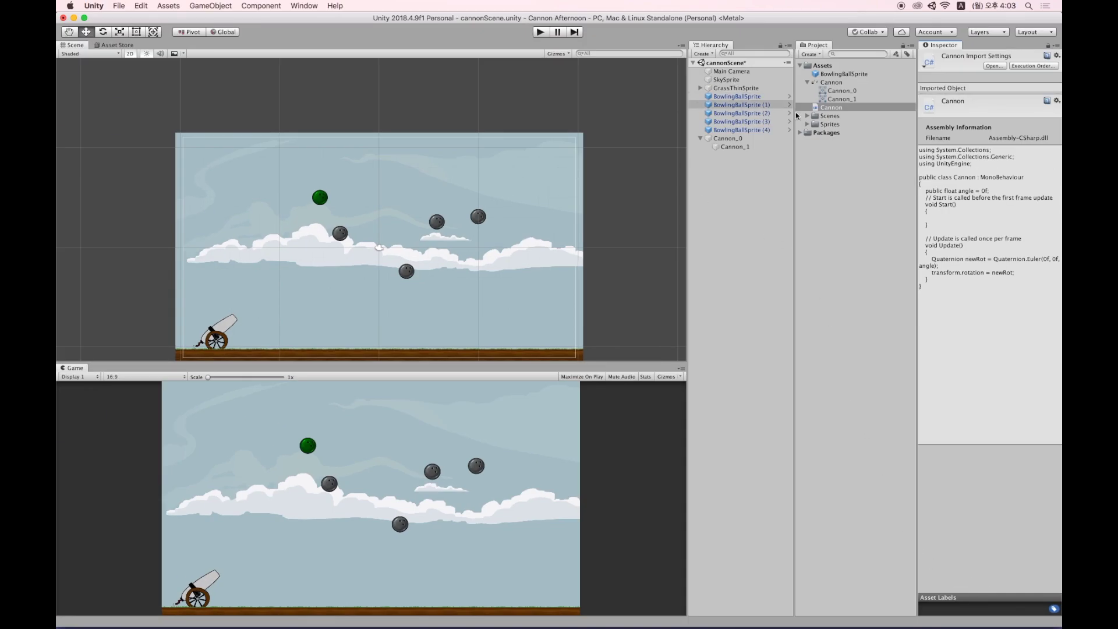
{"action": "key", "text": "super+Tab"}
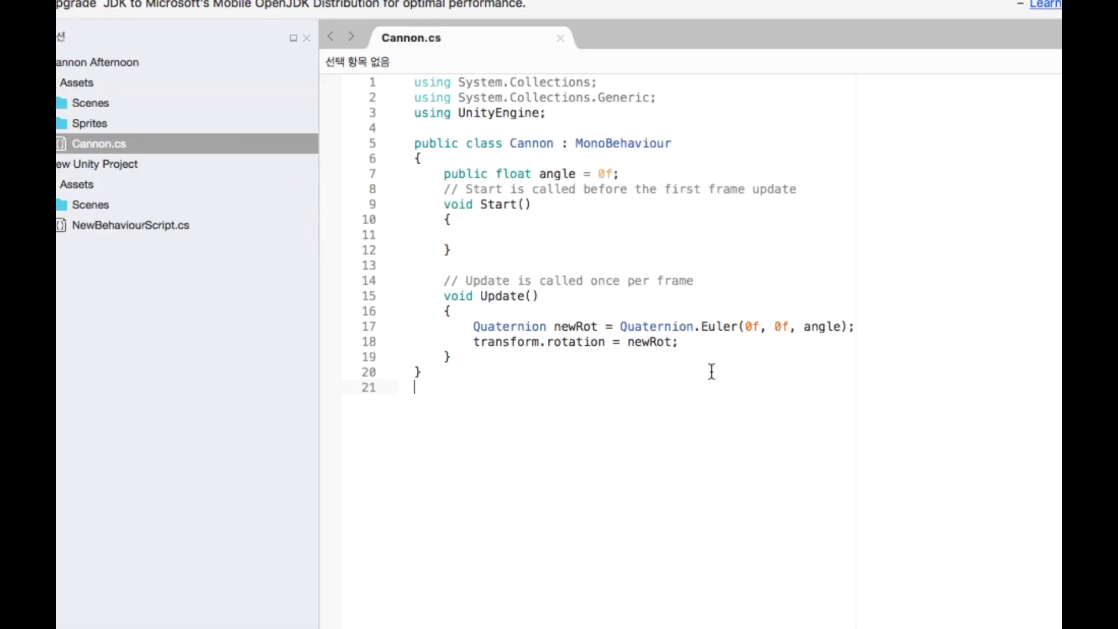
Add stray text 'fasdfas' after newRot; on line 18, save Cannon.cs, and let Unity recompile.
{"action": "left_click", "coordinate": [712, 357]}
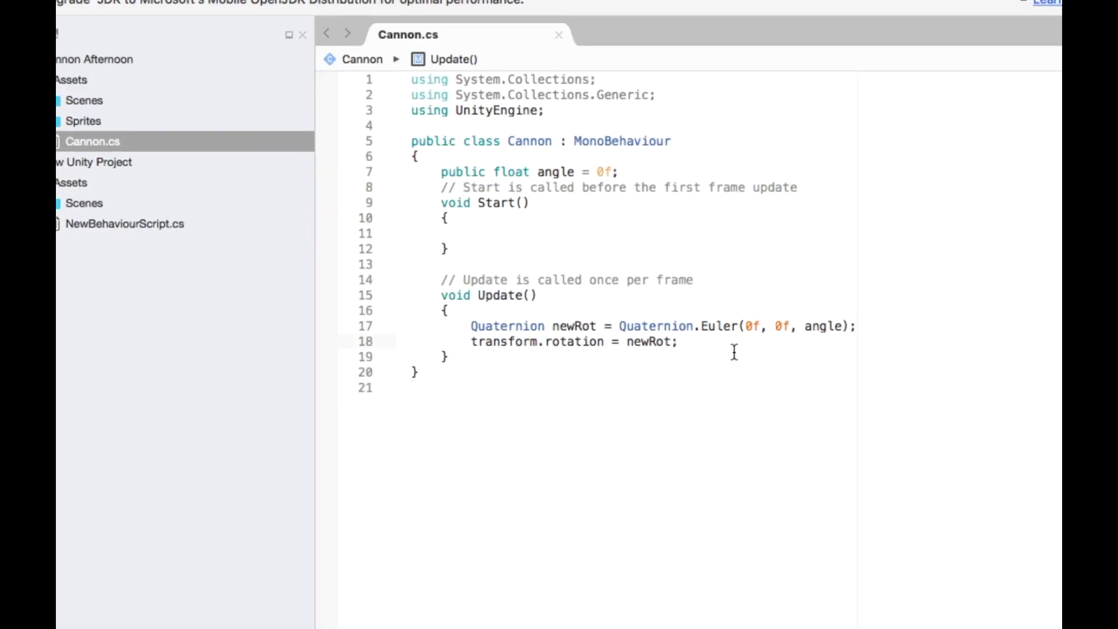
{"action": "type", "text": "dafsfg"}
{"action": "key", "text": "BackSpace"}
{"action": "key", "text": "BackSpace"}
{"action": "key", "text": "BackSpace"}
{"action": "key", "text": "BackSpace"}
{"action": "key", "text": "BackSpace"}
{"action": "key", "text": "BackSpace"}
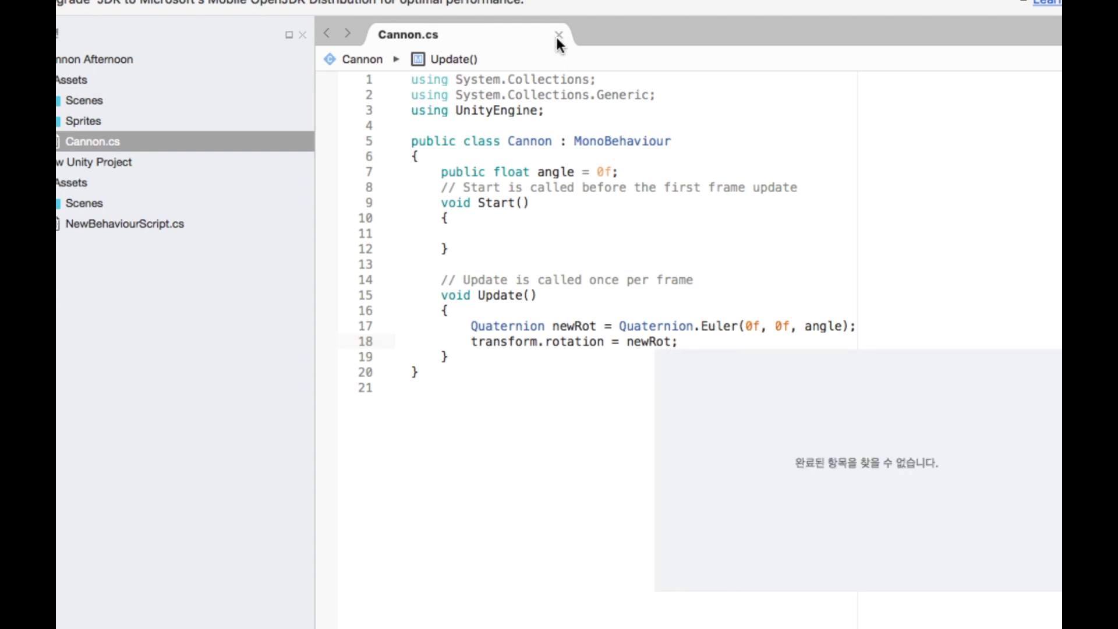
{"action": "type", "text": "fasdfas"}
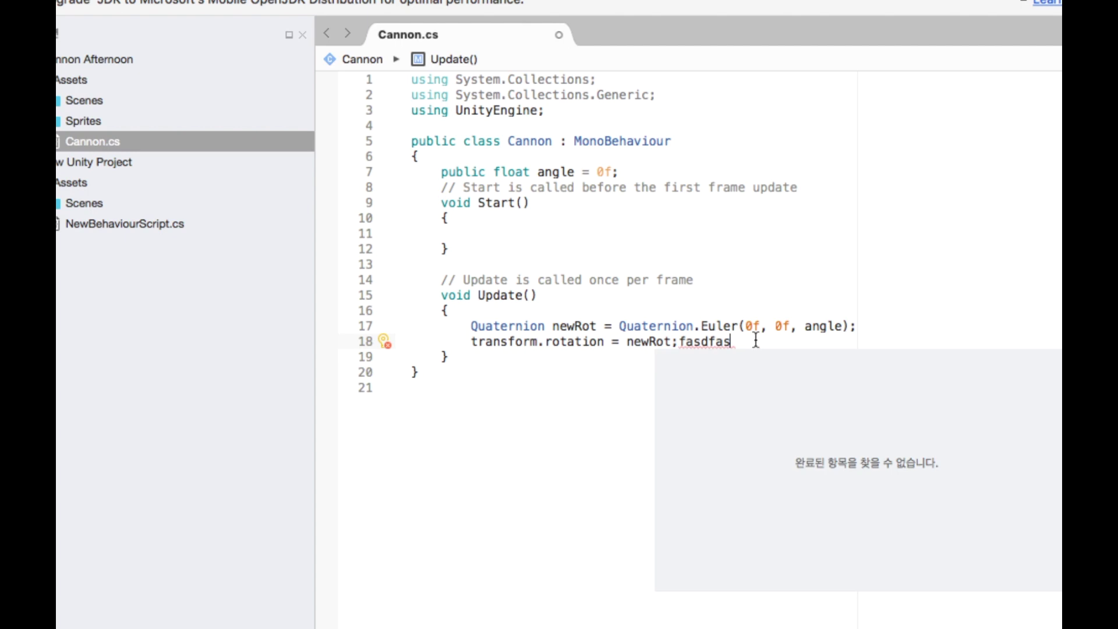
{"action": "mouse_move", "coordinate": [743, 341]}
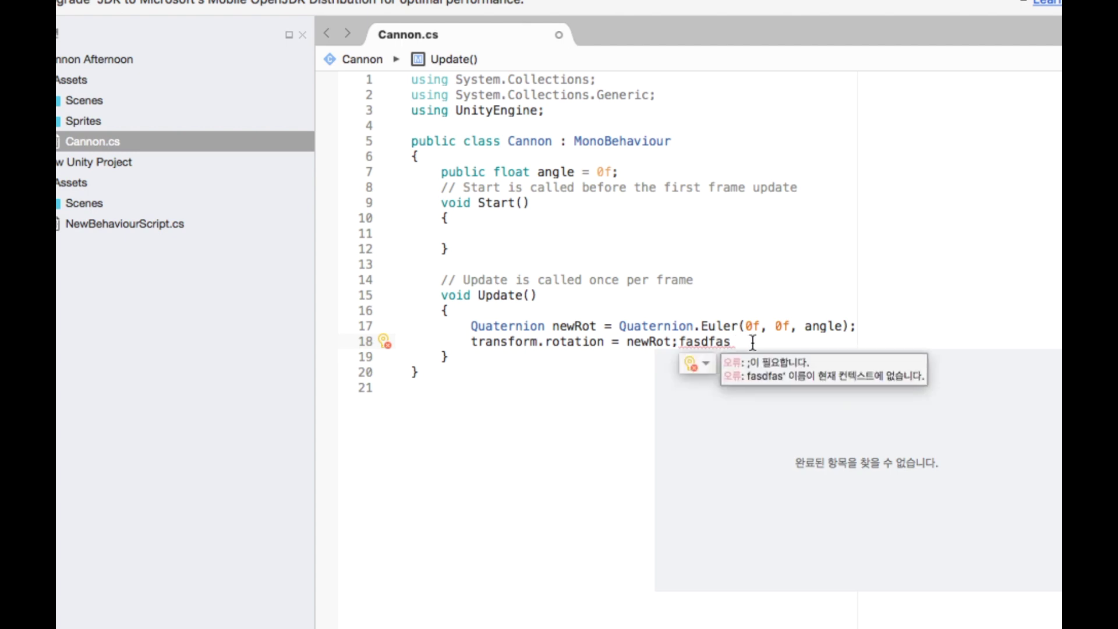
{"action": "key", "text": "super+s"}
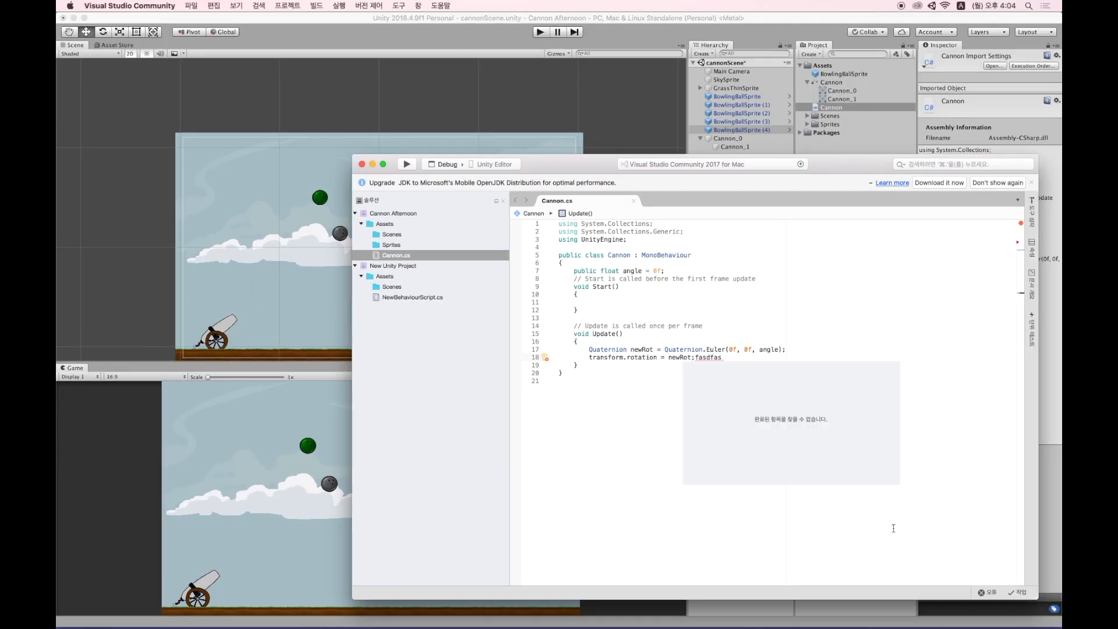
{"action": "left_click", "coordinate": [888, 609]}
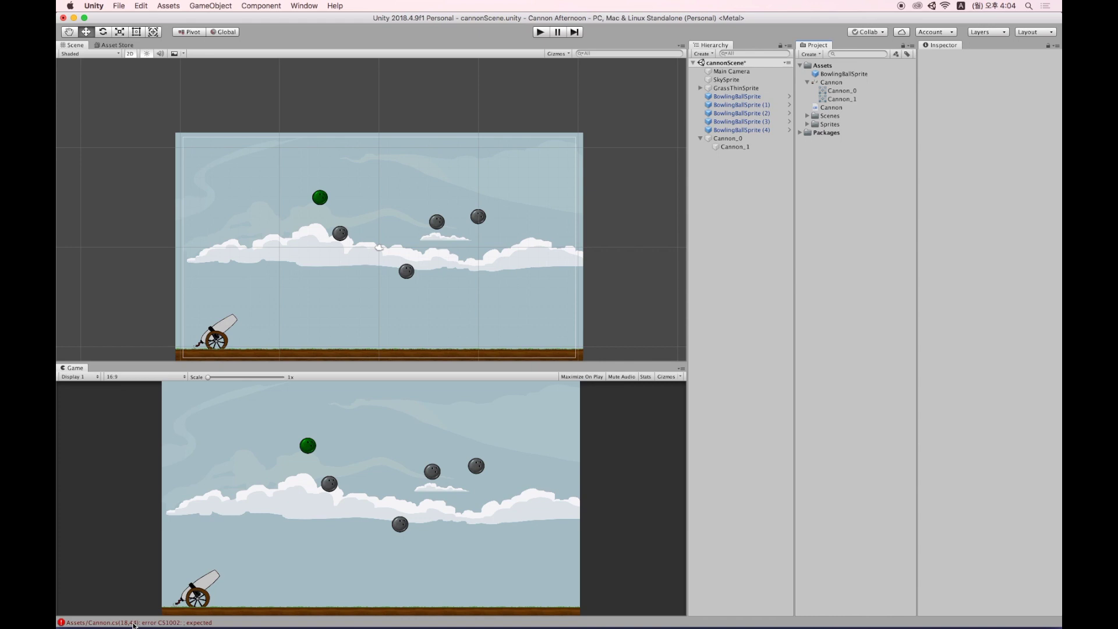
Jump from the Console's CS1002 error to line 18 and delete the stray 'fasdfas' text.
{"action": "left_click", "coordinate": [133, 623]}
{"action": "left_click_drag", "start_coordinate": [461, 110], "coordinate": [527, 160]}
{"action": "left_click", "coordinate": [524, 181]}
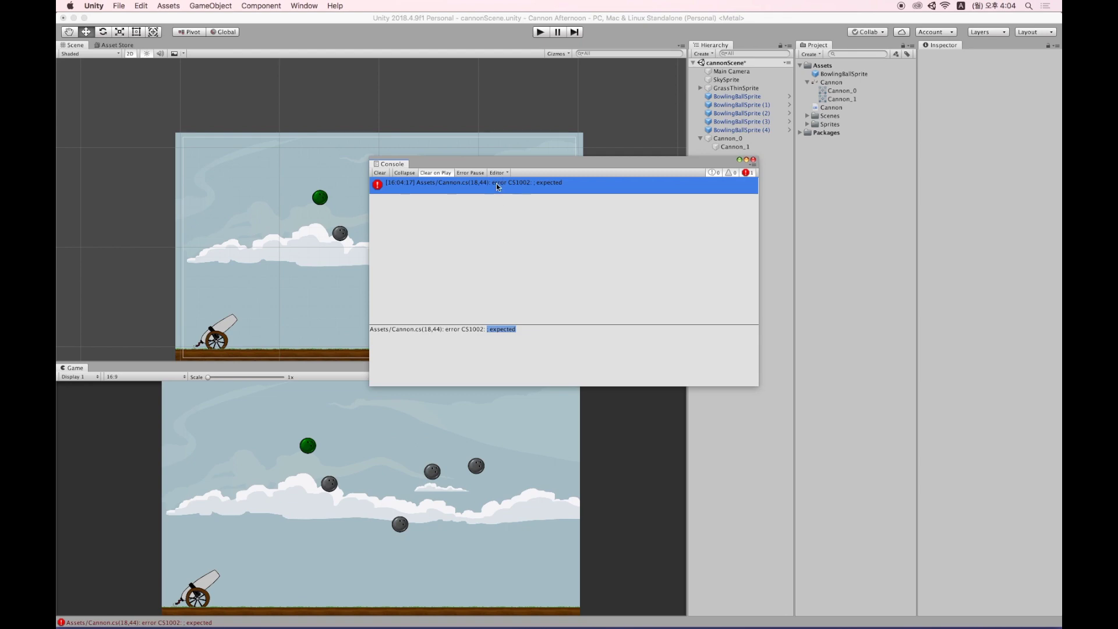
{"action": "left_click", "coordinate": [508, 45]}
{"action": "double_click", "coordinate": [496, 184]}
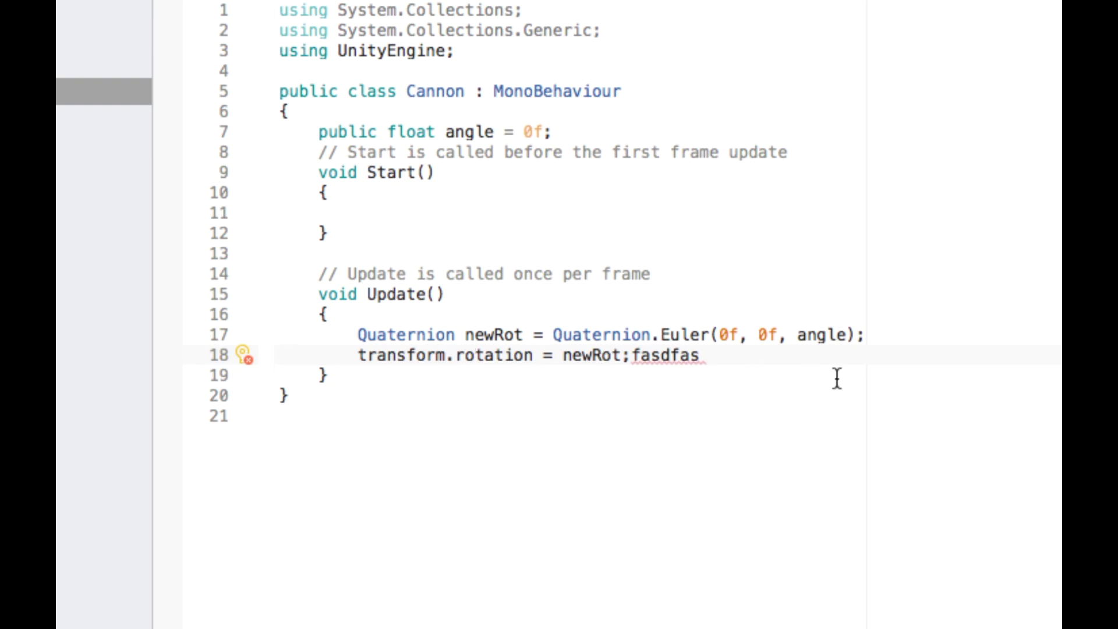
{"action": "left_click_drag", "start_coordinate": [701, 357], "coordinate": [644, 357]}
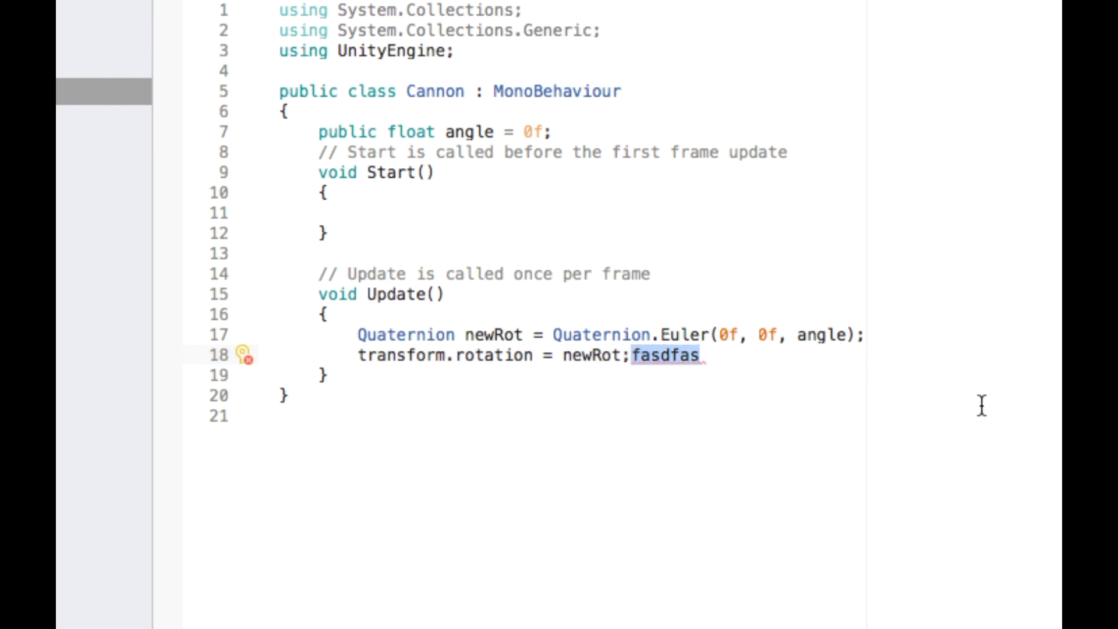
{"action": "key", "text": "BackSpace"}
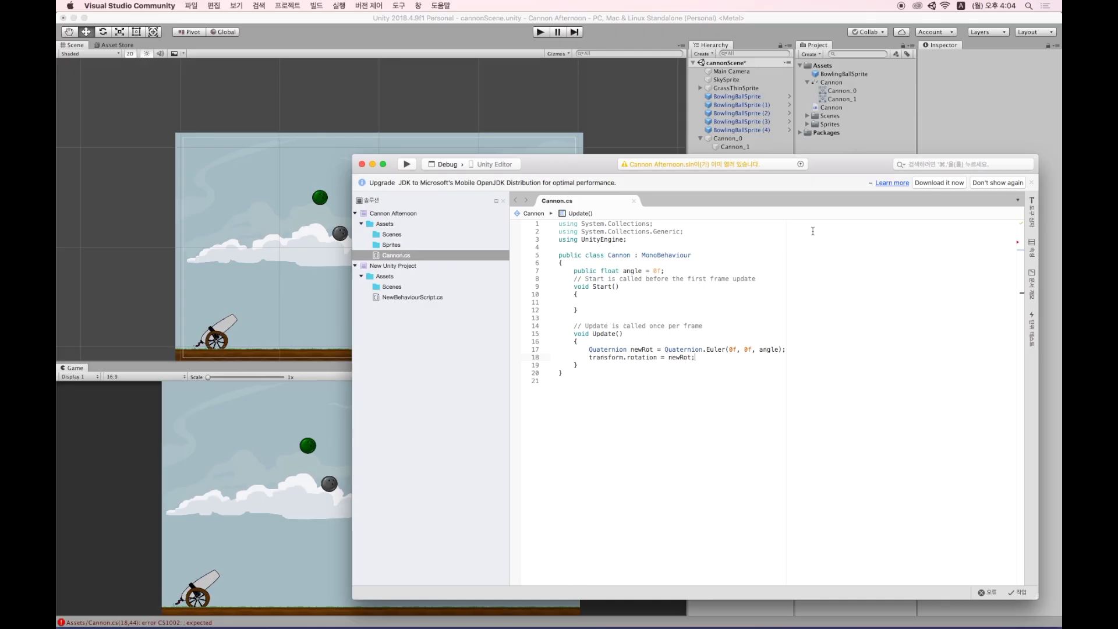
Back in Unity, select the Cannon_1 barrel and drag the Cannon script onto its Inspector.
{"action": "left_click", "coordinate": [201, 547]}
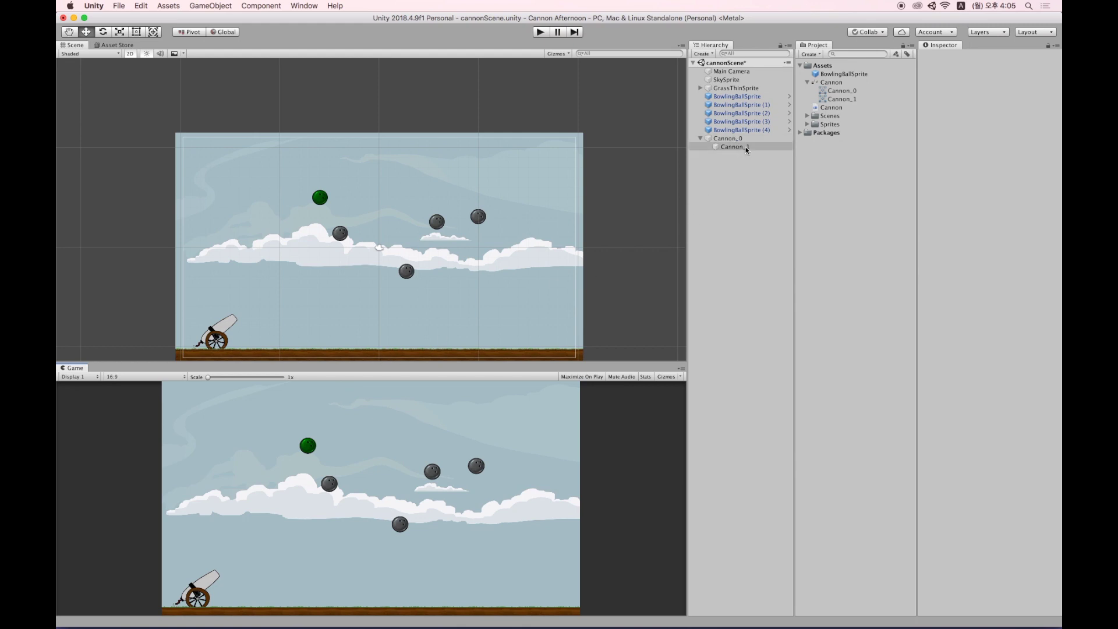
{"action": "mouse_move", "coordinate": [746, 148]}
{"action": "left_mouse_down"}
{"action": "mouse_move", "coordinate": [757, 129]}
{"action": "mouse_move", "coordinate": [745, 147]}
{"action": "mouse_move", "coordinate": [791, 158]}
{"action": "mouse_move", "coordinate": [743, 139]}
{"action": "mouse_move", "coordinate": [735, 147]}
{"action": "left_mouse_up"}
{"action": "left_click_drag", "start_coordinate": [747, 145], "coordinate": [745, 146]}
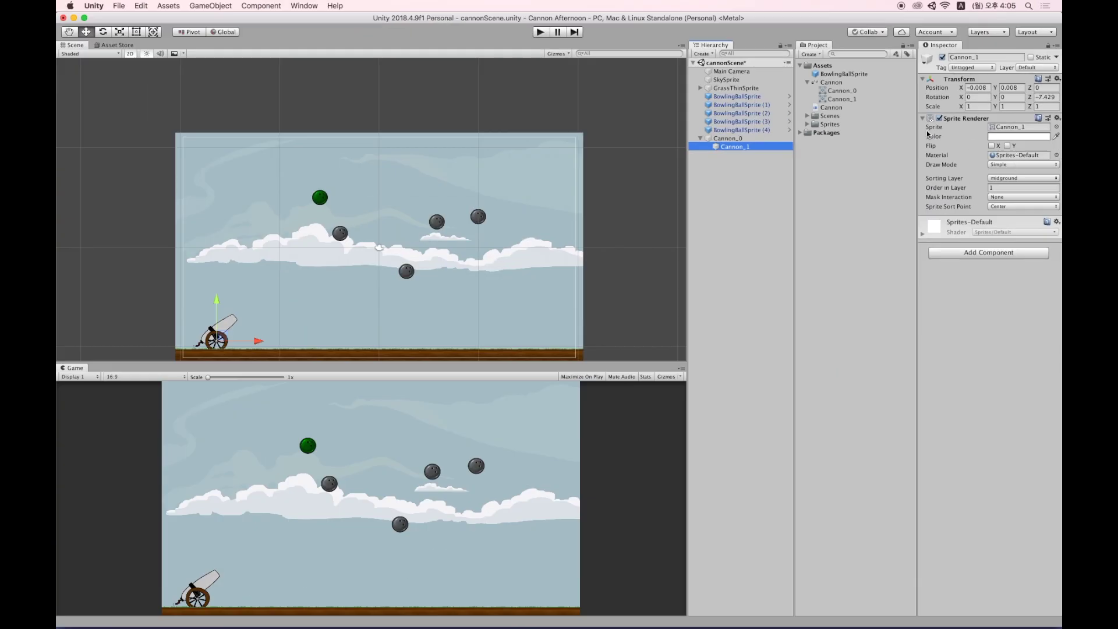
{"action": "left_click_drag", "start_coordinate": [830, 110], "coordinate": [988, 219]}
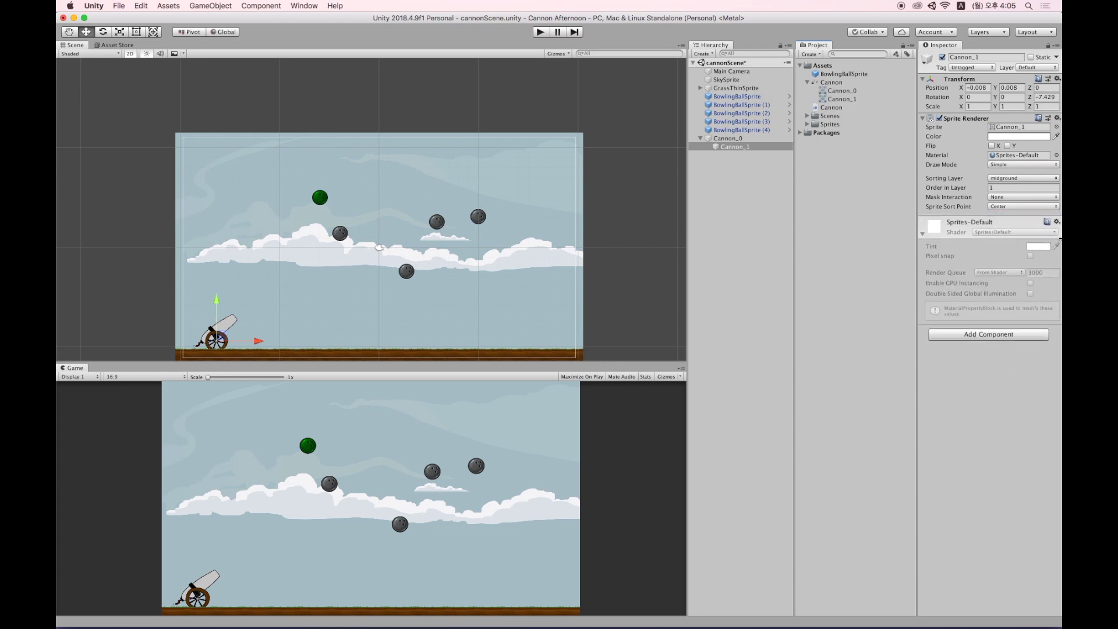
Add the Cannon script (Angle 0) to the Cannon_1 barrel and run the scene in Play mode.
{"action": "left_click", "coordinate": [1009, 337]}
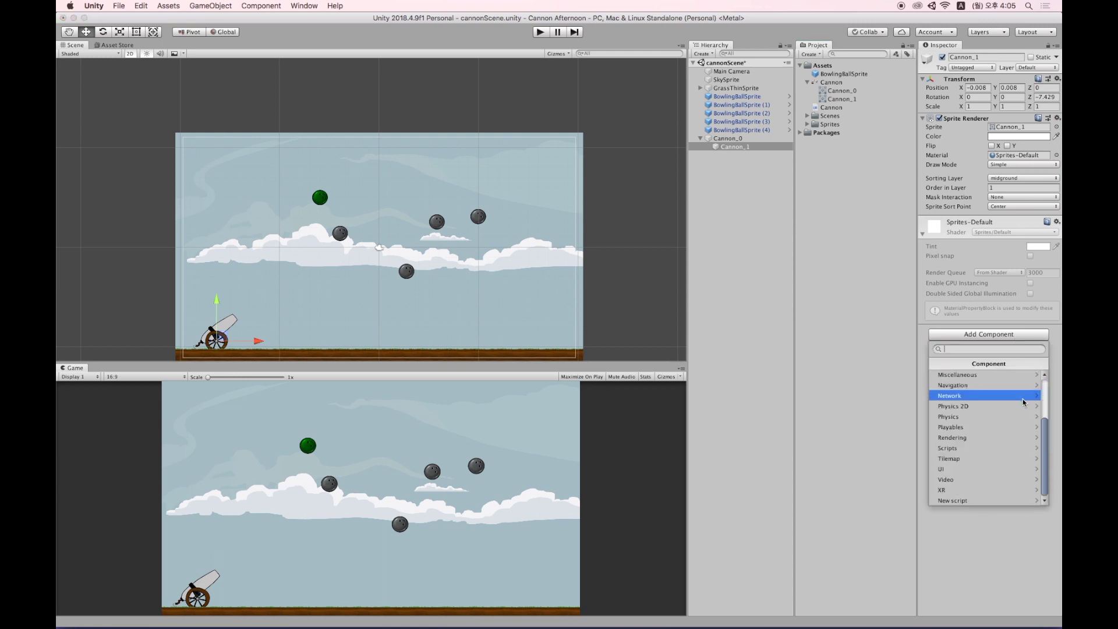
{"action": "type", "text": "c"}
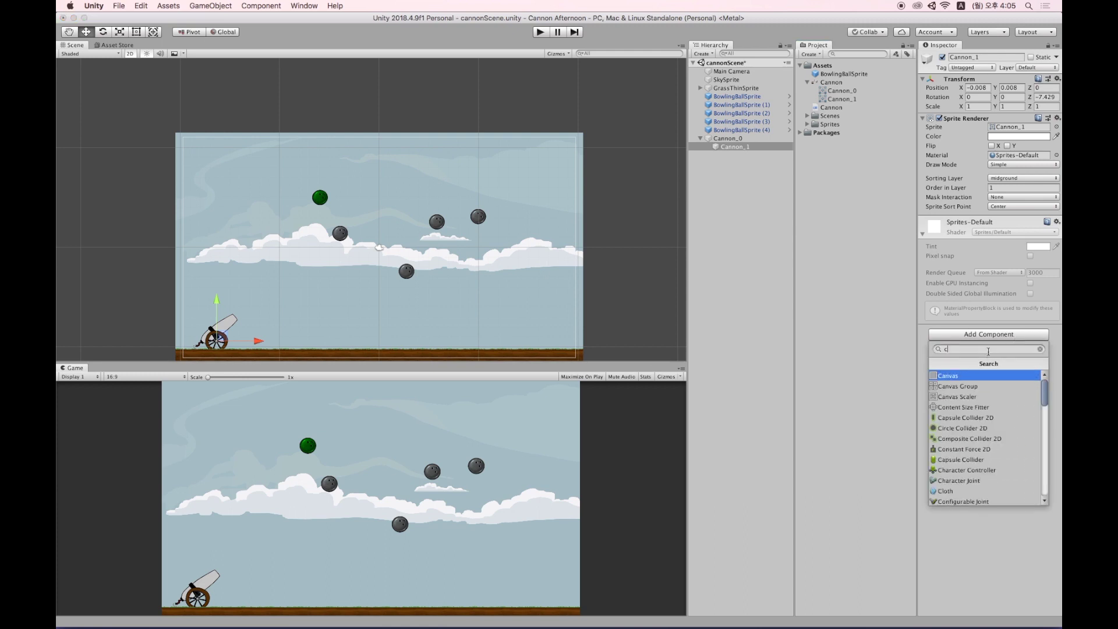
{"action": "type", "text": "annon"}
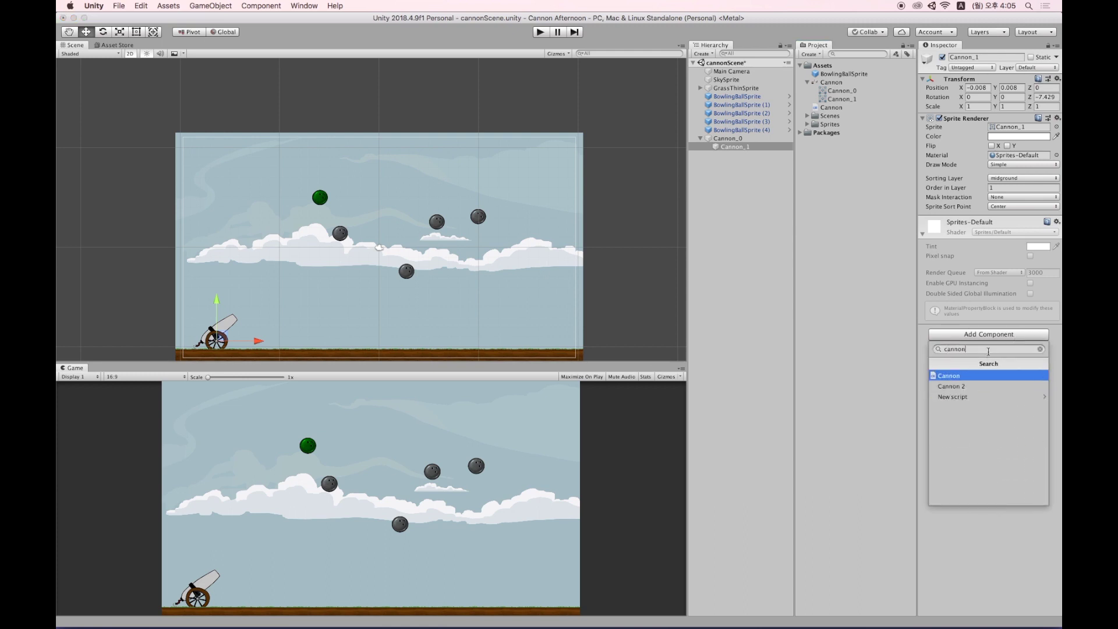
{"action": "left_click", "coordinate": [971, 377]}
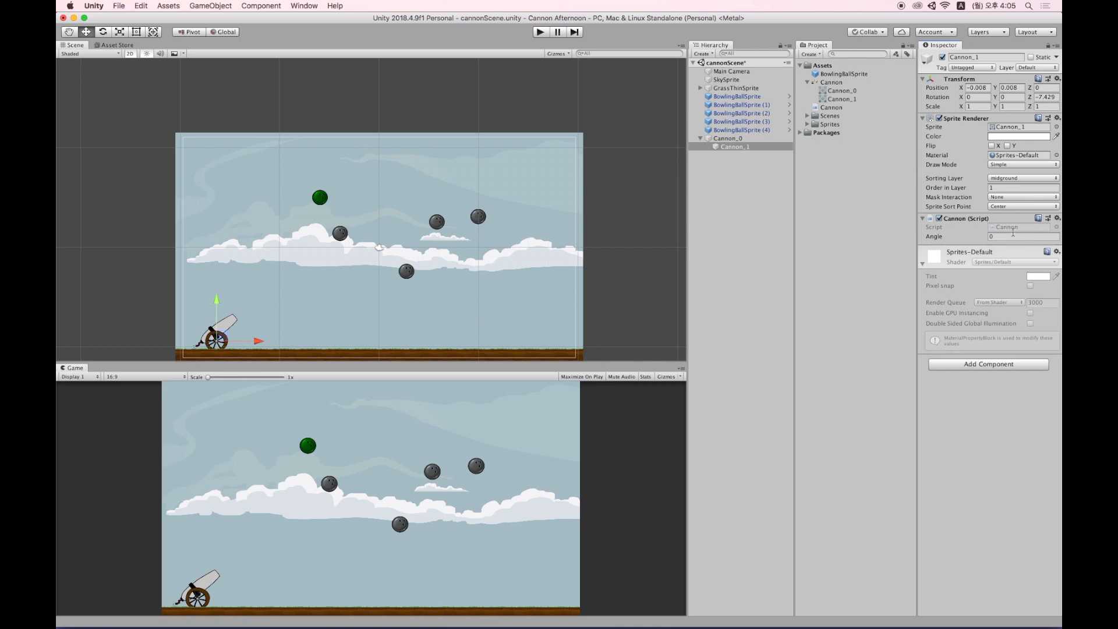
{"action": "left_click", "coordinate": [540, 33]}
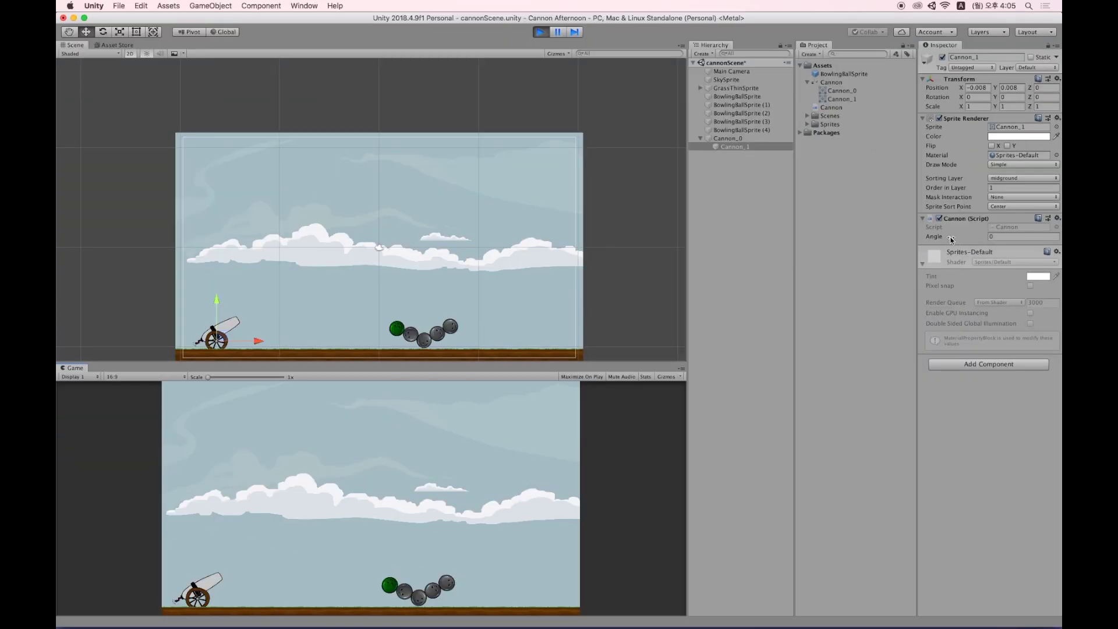
{"action": "left_click", "coordinate": [946, 238]}
{"action": "left_click_drag", "start_coordinate": [959, 239], "coordinate": [1095, 240]}
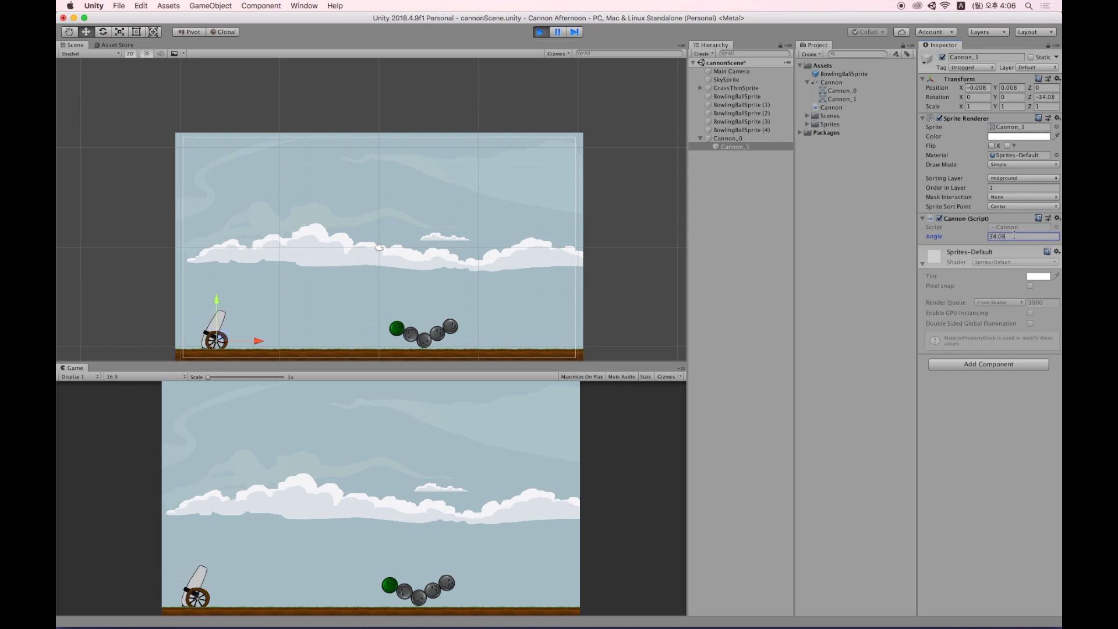
{"action": "type", "text": "0"}
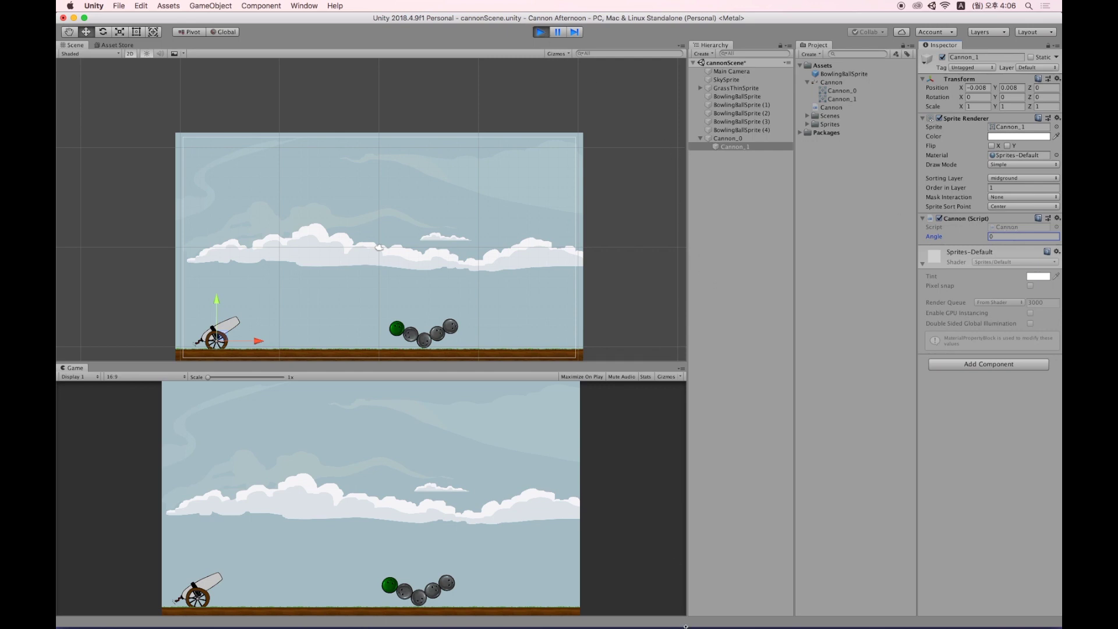
{"action": "mouse_move", "coordinate": [655, 625]}
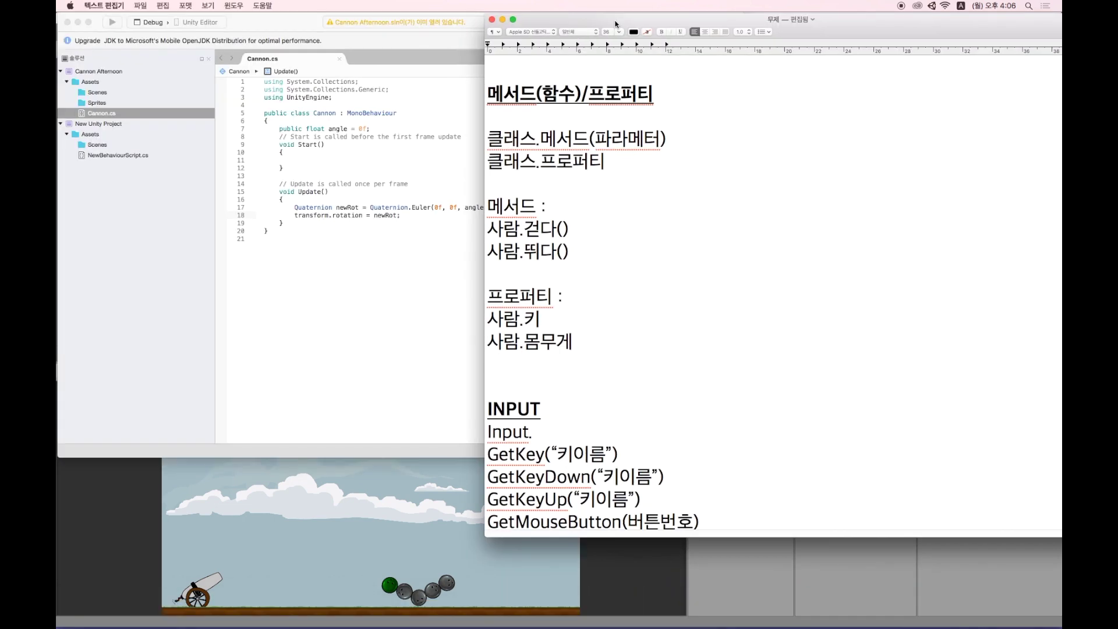
Place the TextEdit notes beside Cannon.cs and highlight 메서드, 함수 and 프로퍼티 in the title.
{"action": "left_click_drag", "start_coordinate": [610, 21], "coordinate": [640, 23]}
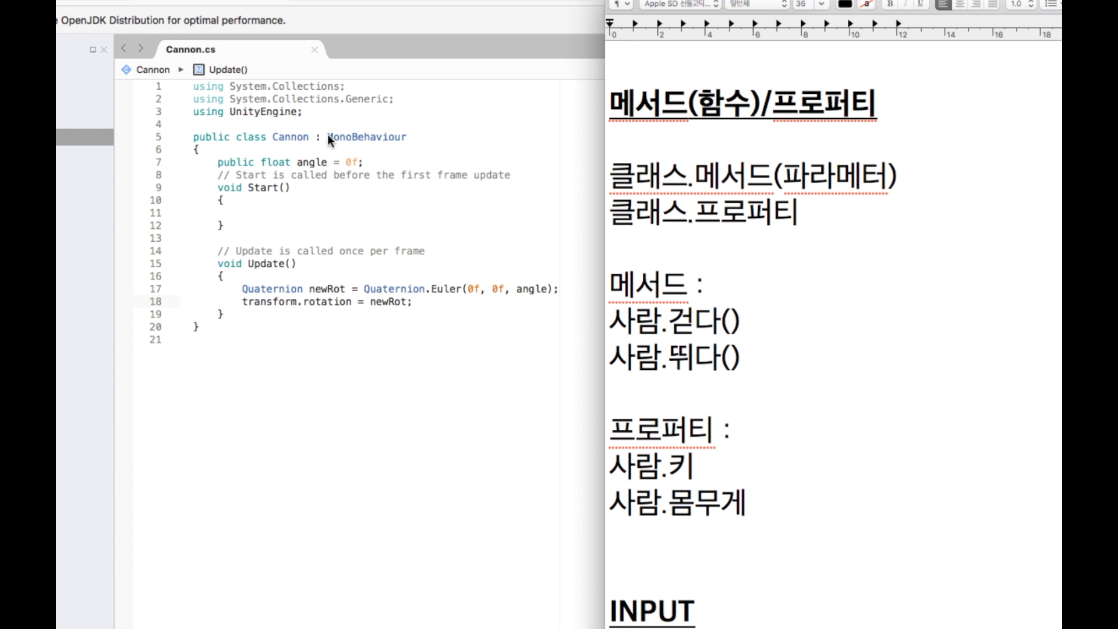
{"action": "left_click_drag", "start_coordinate": [698, 105], "coordinate": [854, 107]}
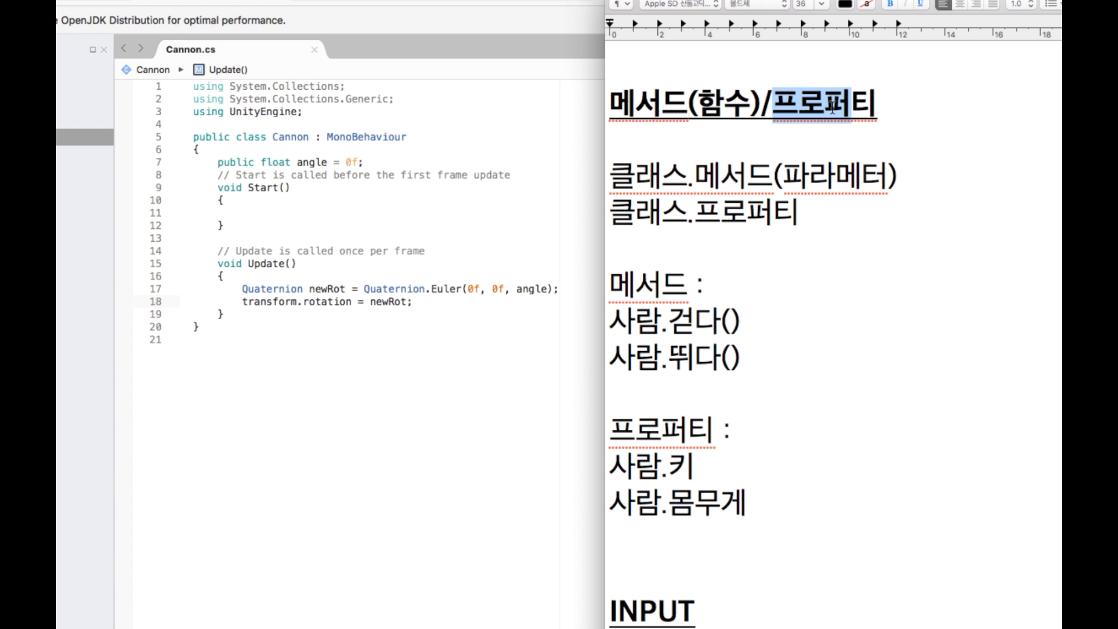
{"action": "left_click_drag", "start_coordinate": [743, 103], "coordinate": [698, 103]}
{"action": "left_click_drag", "start_coordinate": [609, 103], "coordinate": [687, 100]}
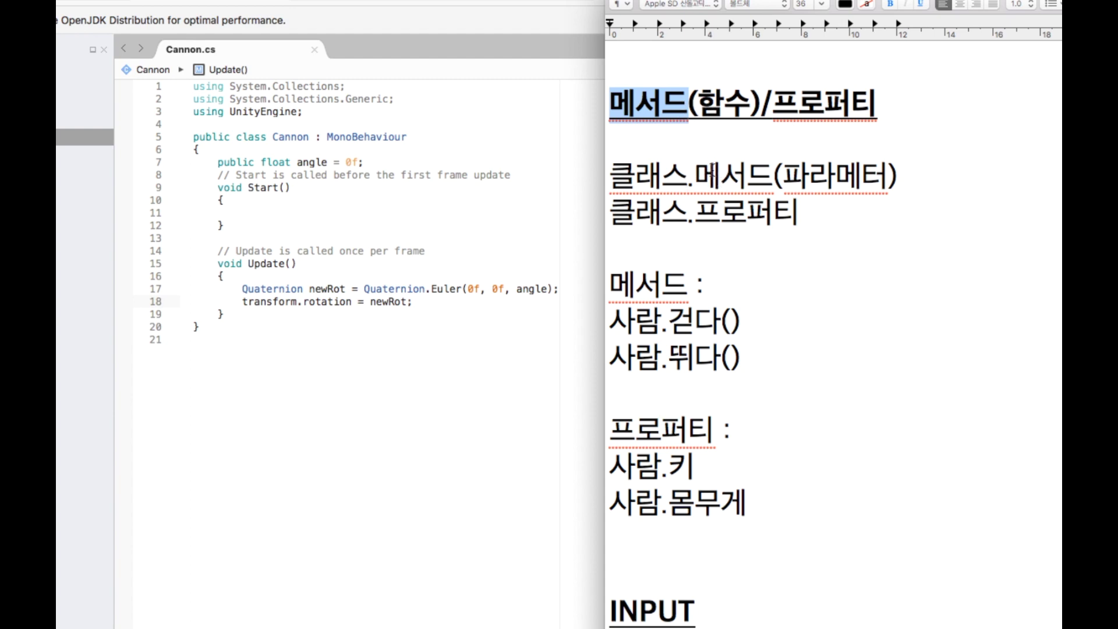
Highlight 클래스, 프로퍼티 and the parameters in the syntax lines, then scroll down to the INPUT section.
{"action": "left_click_drag", "start_coordinate": [631, 177], "coordinate": [680, 175]}
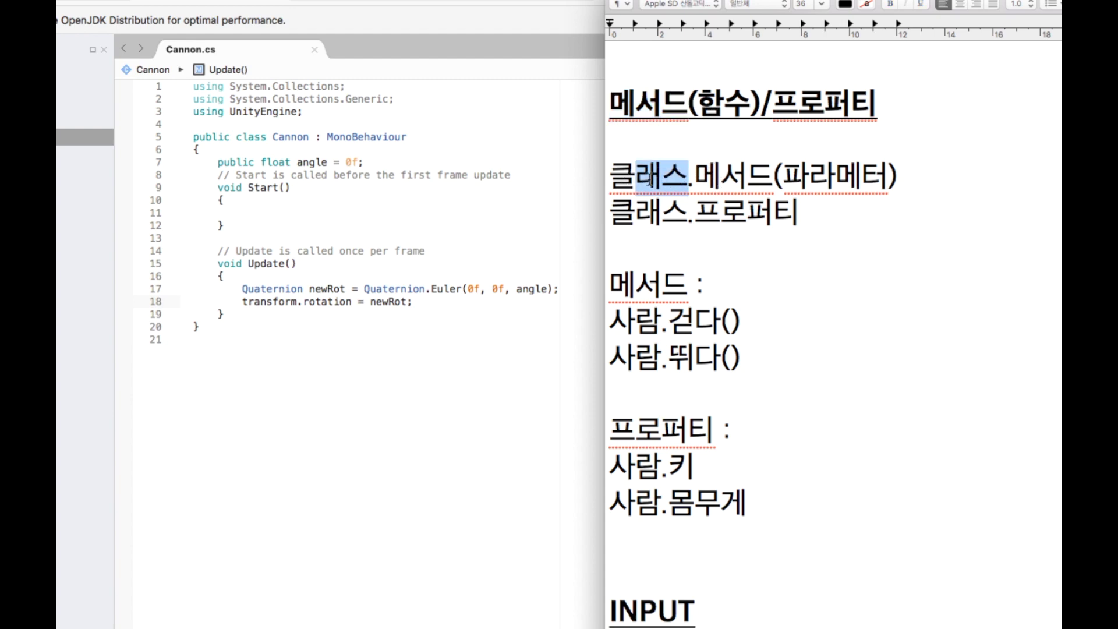
{"action": "left_click_drag", "start_coordinate": [611, 176], "coordinate": [751, 176]}
{"action": "left_click_drag", "start_coordinate": [701, 214], "coordinate": [779, 215]}
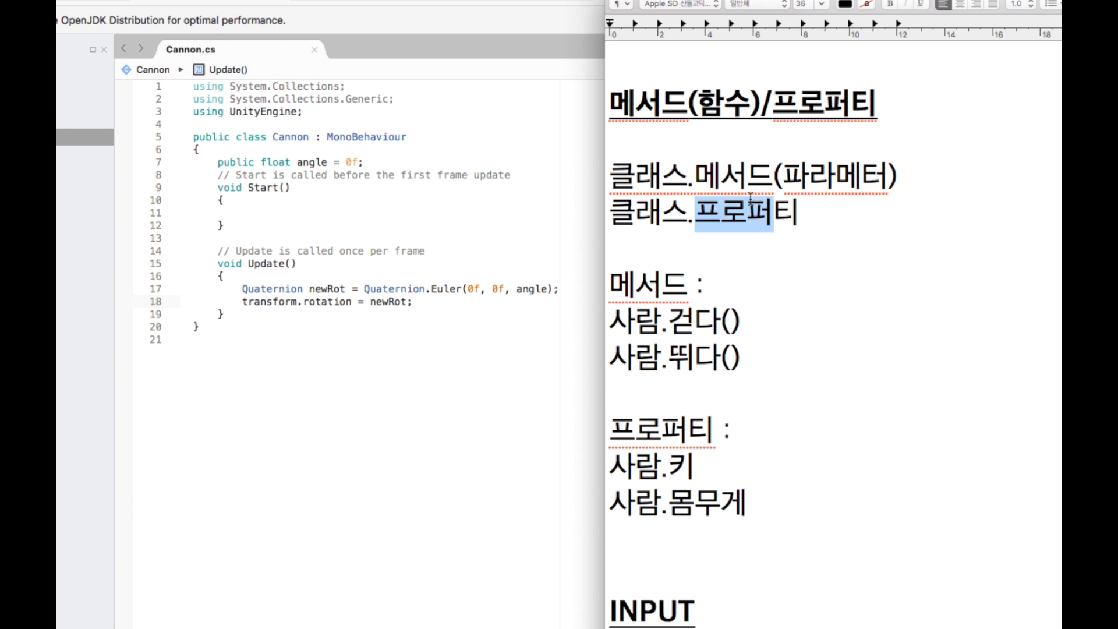
{"action": "left_click_drag", "start_coordinate": [773, 176], "coordinate": [833, 165]}
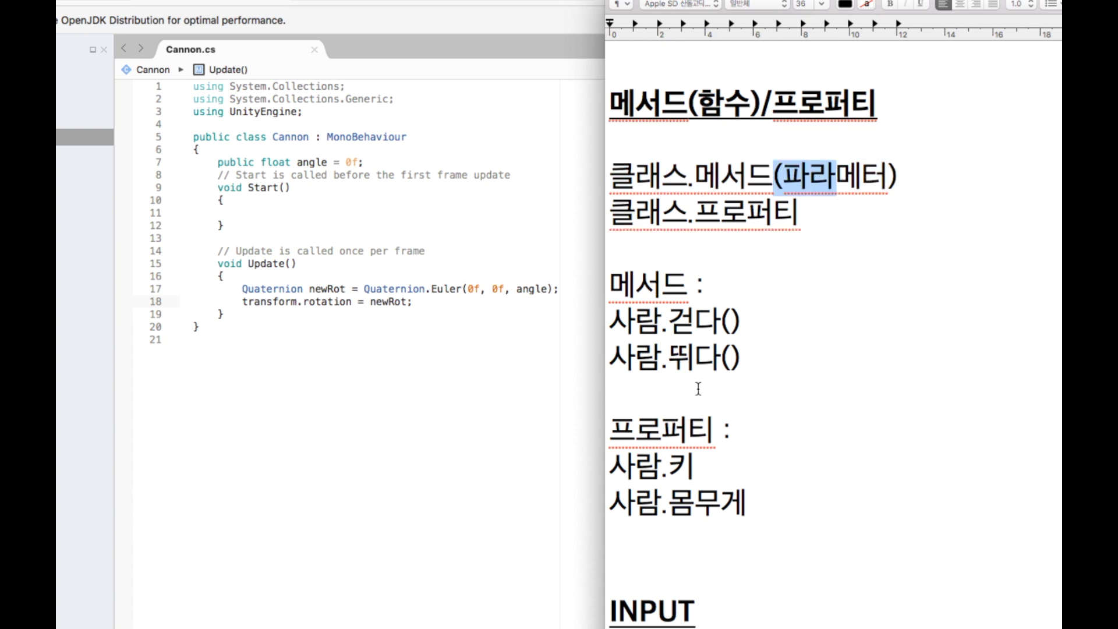
{"action": "scroll", "coordinate": [696, 382], "scroll_direction": "down", "scroll_amount": 2}
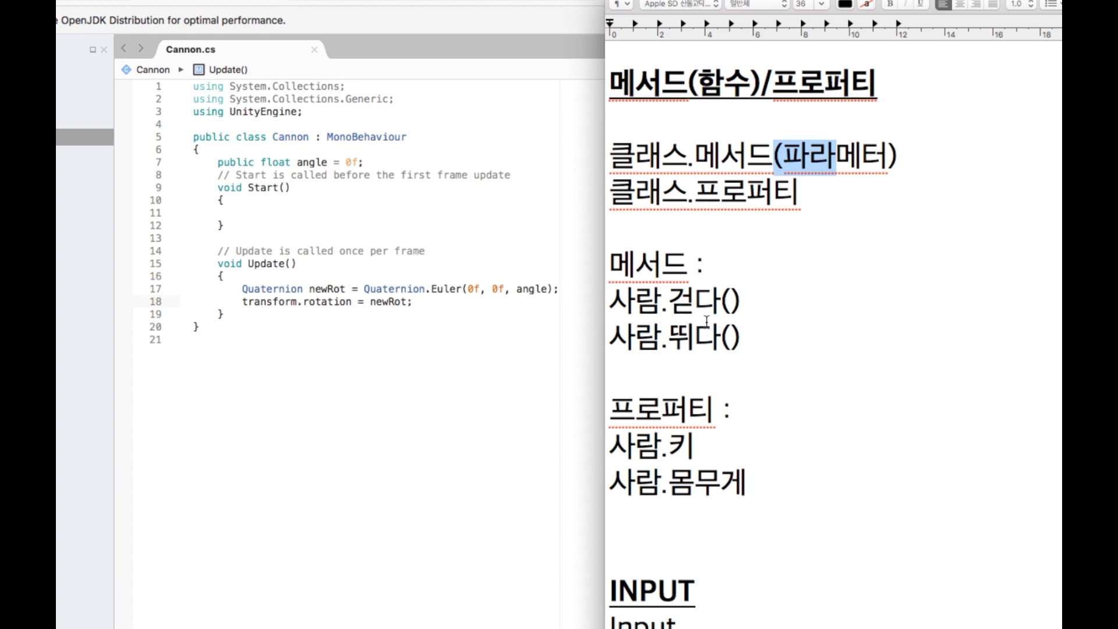
{"action": "scroll", "coordinate": [714, 337], "scroll_direction": "down", "scroll_amount": 2}
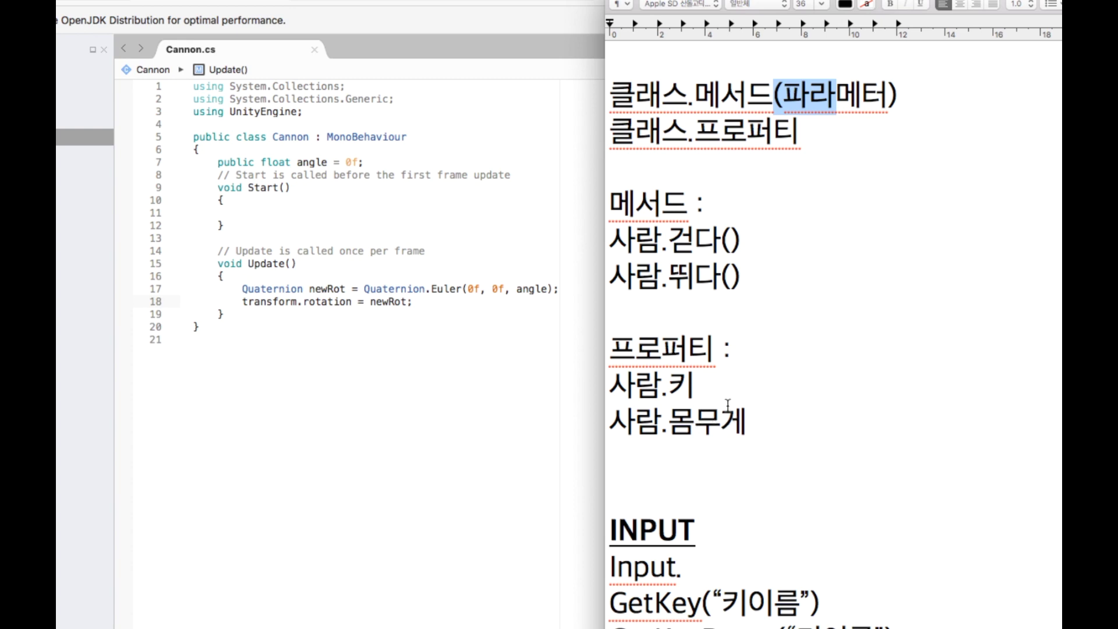
Insert '변수 = ' before 사람.뛰다() in the methods example, making '변수 = 사람.뛰다()'.
{"action": "left_click", "coordinate": [749, 239]}
{"action": "left_click_drag", "start_coordinate": [745, 239], "coordinate": [616, 230]}
{"action": "left_click", "coordinate": [617, 272]}
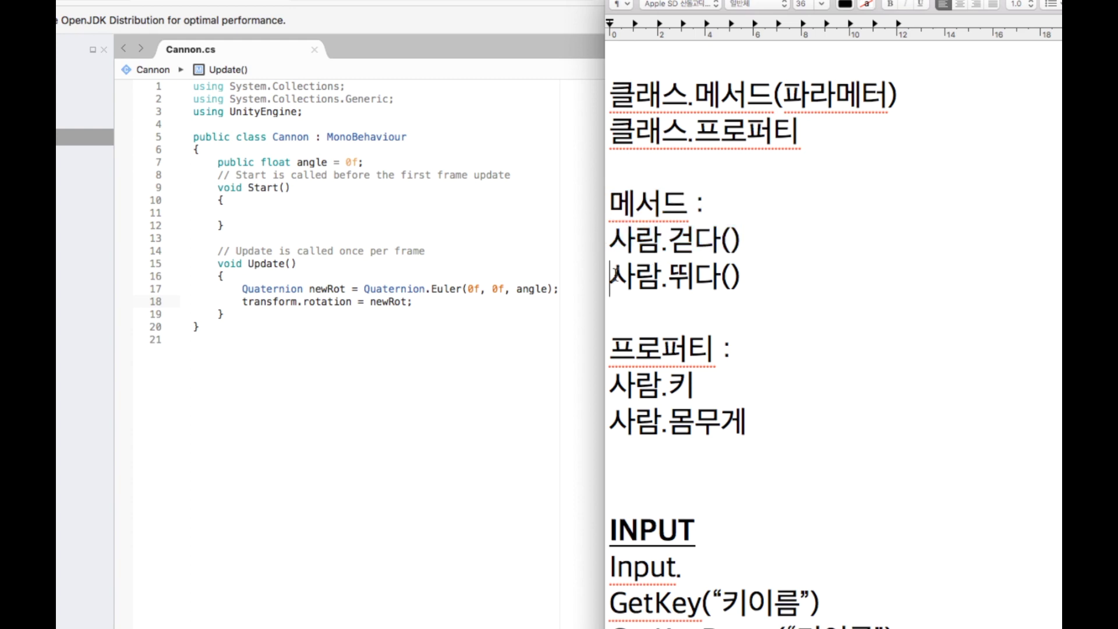
{"action": "type", "text": "q"}
{"action": "key", "text": "BackSpace"}
{"action": "type", "text": "ㅂ변수 ="}
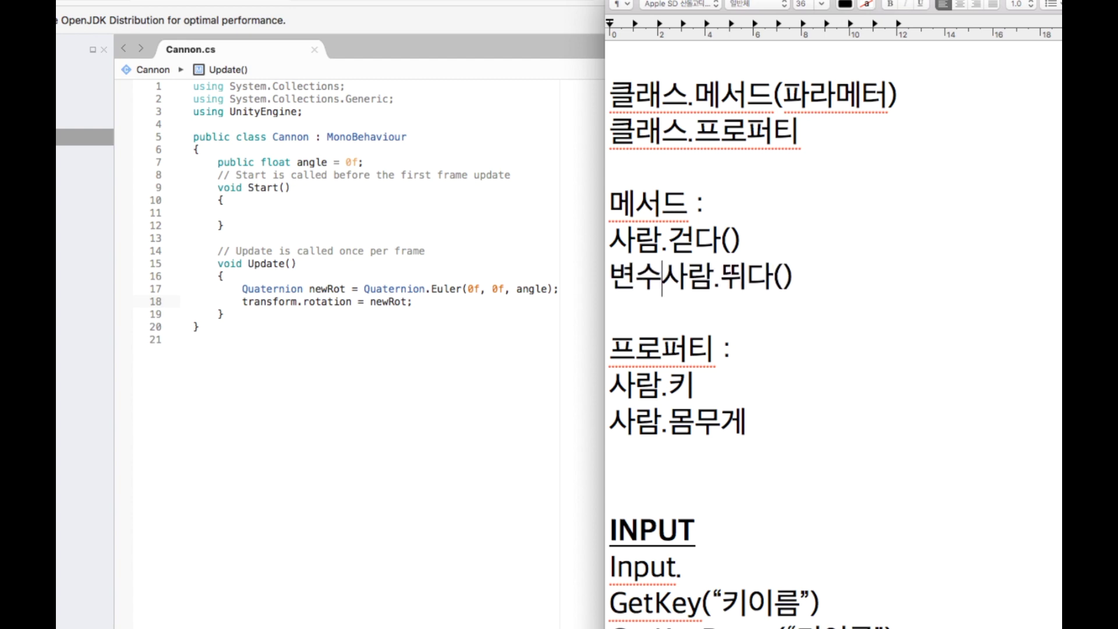
{"action": "left_click_drag", "start_coordinate": [825, 278], "coordinate": [694, 278]}
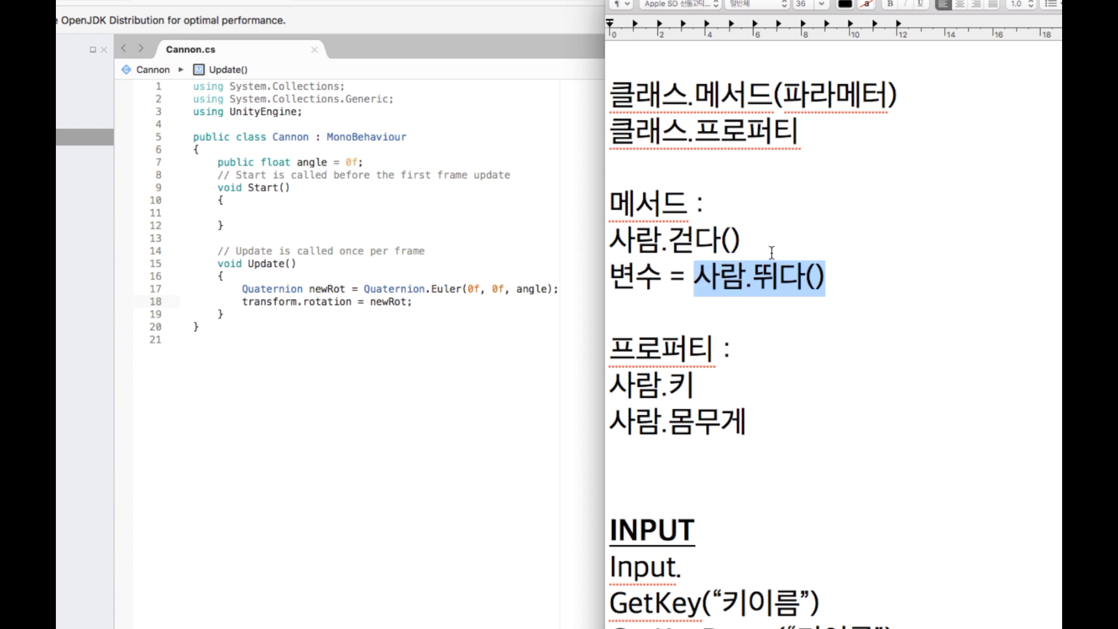
{"action": "left_click", "coordinate": [839, 279]}
{"action": "mouse_move", "coordinate": [836, 278]}
{"action": "left_mouse_down"}
{"action": "mouse_move", "coordinate": [611, 277]}
{"action": "mouse_move", "coordinate": [828, 274]}
{"action": "left_mouse_up"}
{"action": "left_click", "coordinate": [701, 282]}
{"action": "left_click_drag", "start_coordinate": [657, 271], "coordinate": [605, 268]}
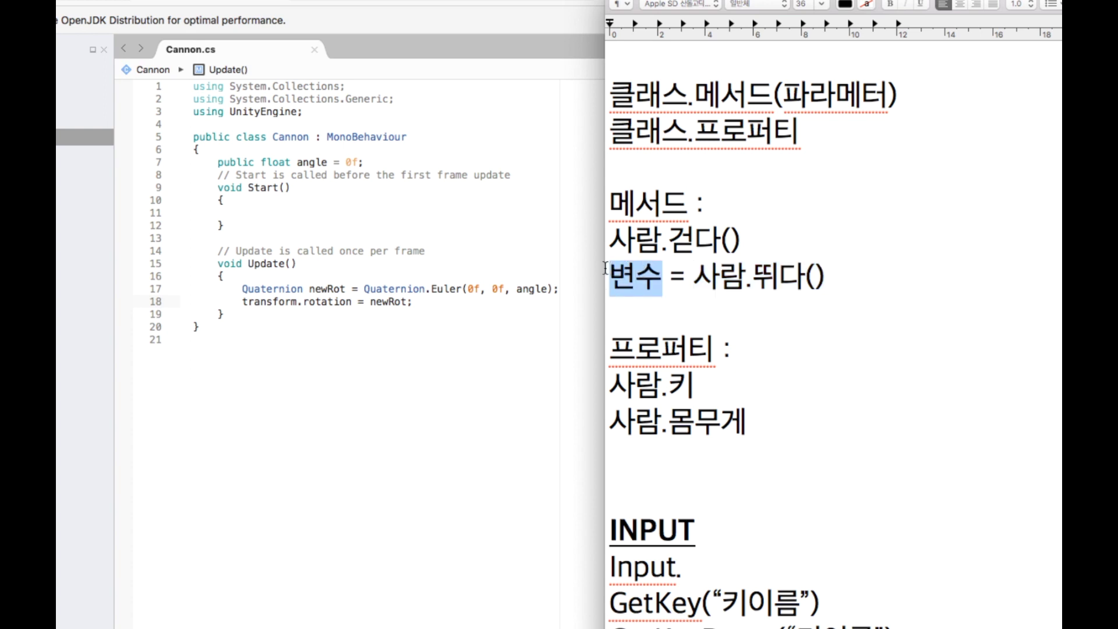
Append ' = 변수;' after 사람.키 in the properties example.
{"action": "left_click", "coordinate": [735, 377]}
{"action": "type", "text": "= ㄱ"}
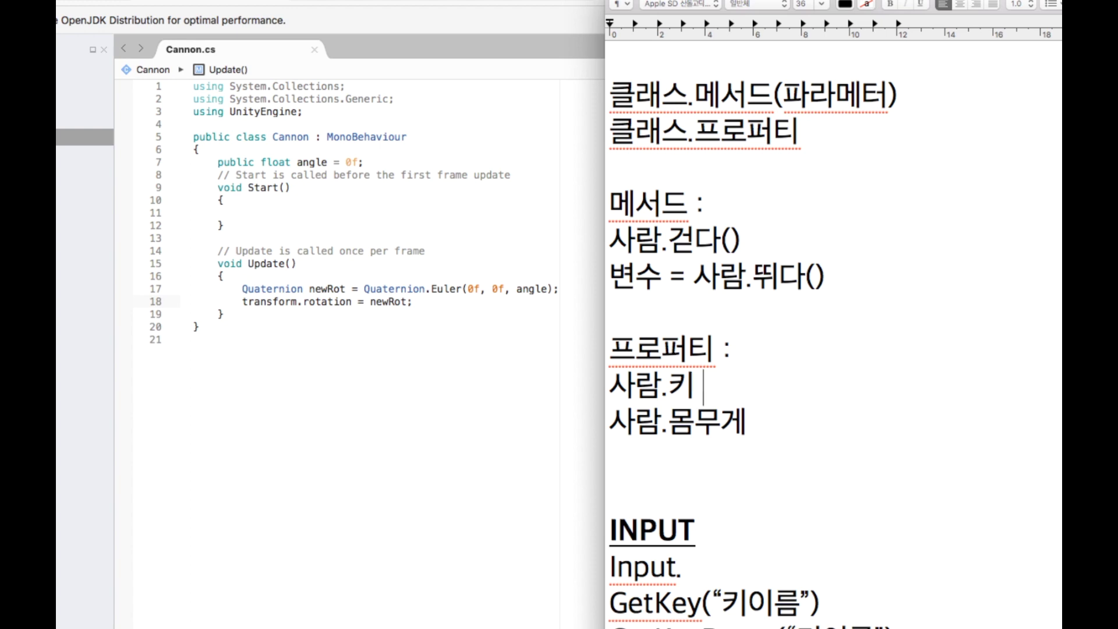
{"action": "type", "text": "ㅏㅂㅅ"}
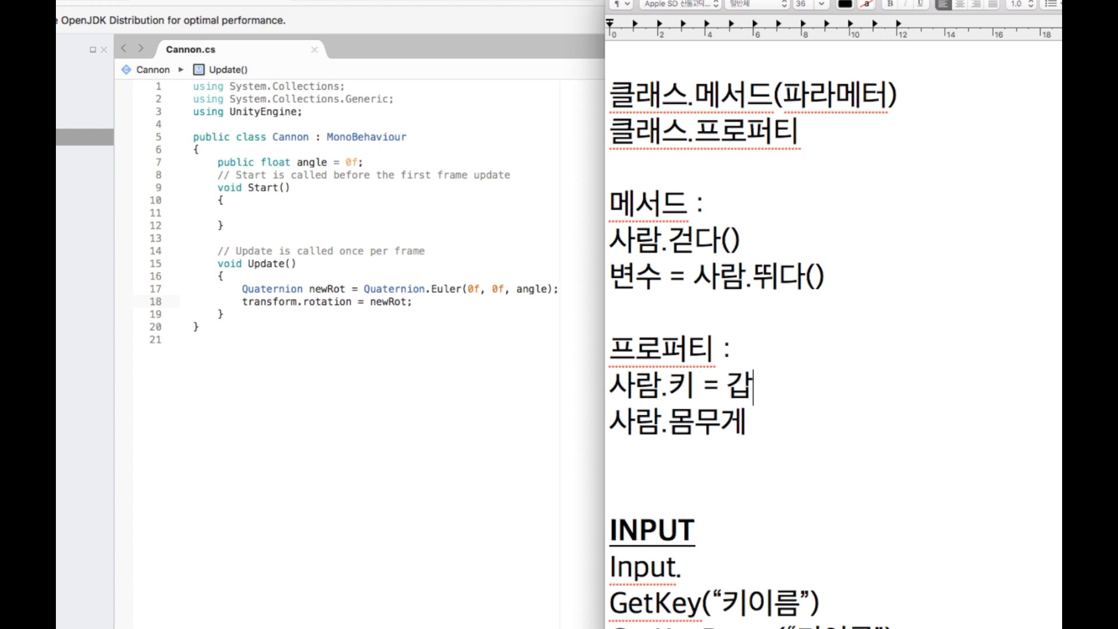
{"action": "type", "text": ";"}
{"action": "key", "text": "Left"}
{"action": "key", "text": "BackSpace"}
{"action": "type", "text": "변ㅅㅜ"}
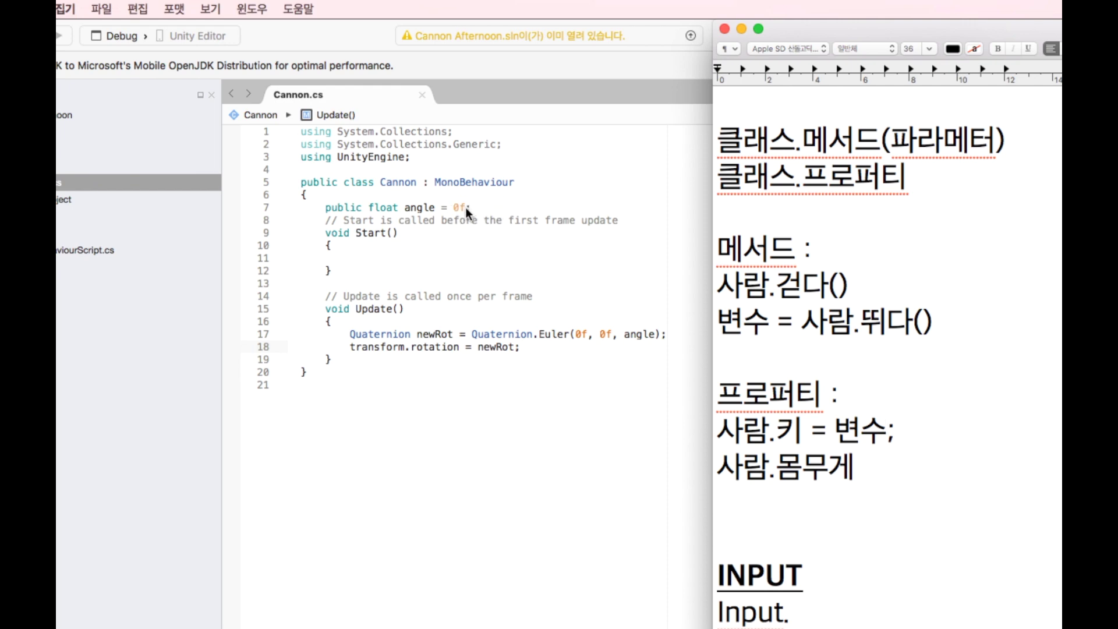
{"action": "left_click", "coordinate": [466, 207]}
{"action": "double_click", "coordinate": [468, 207]}
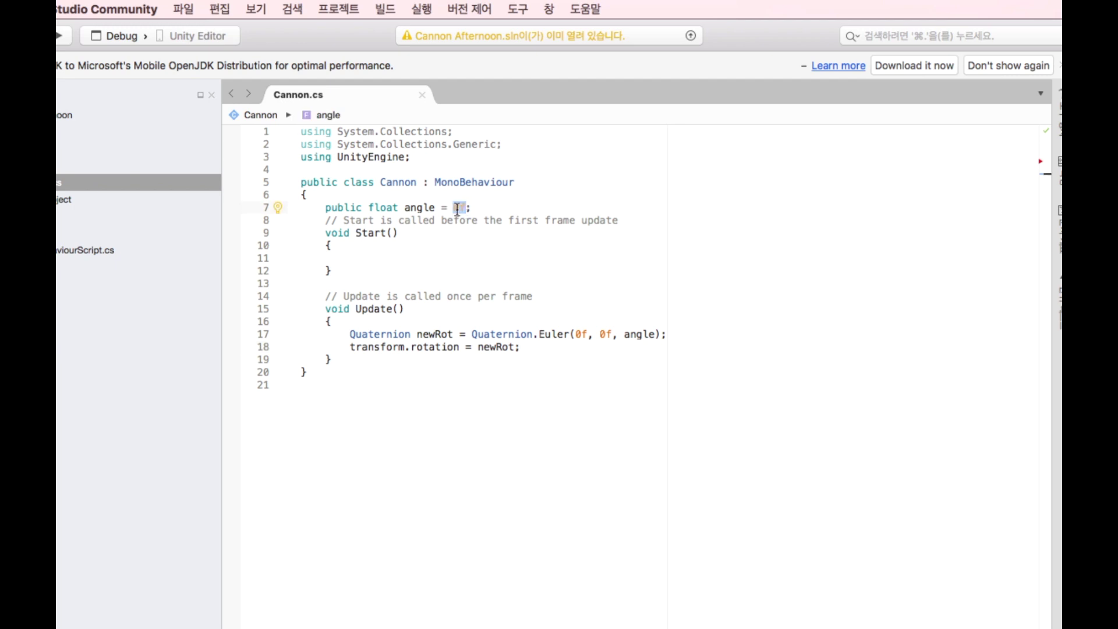
{"action": "key", "text": "super+Tab"}
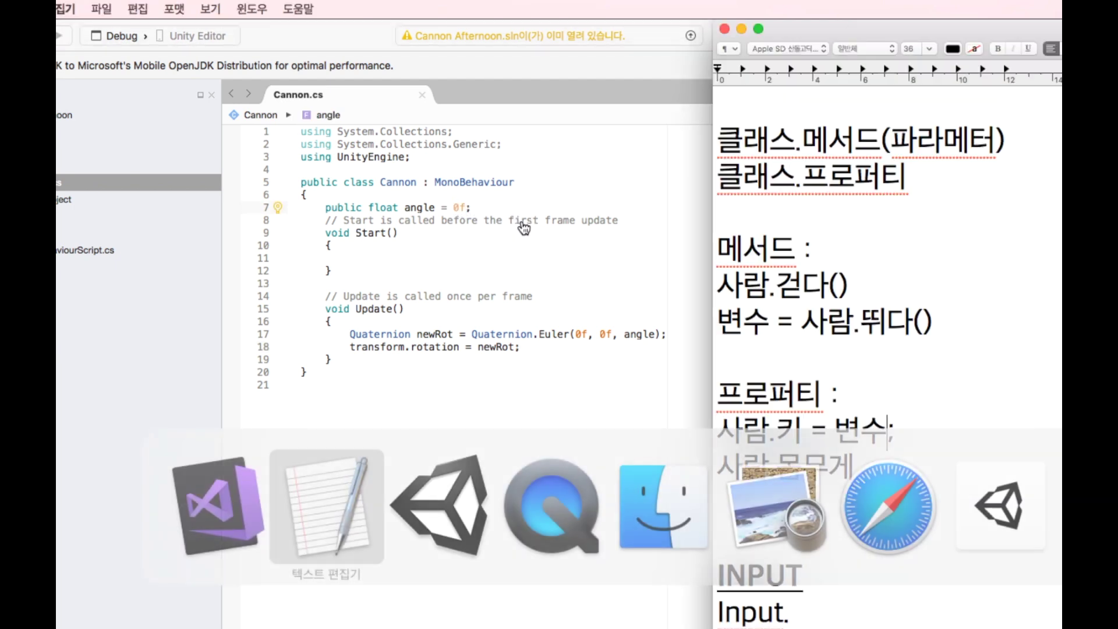
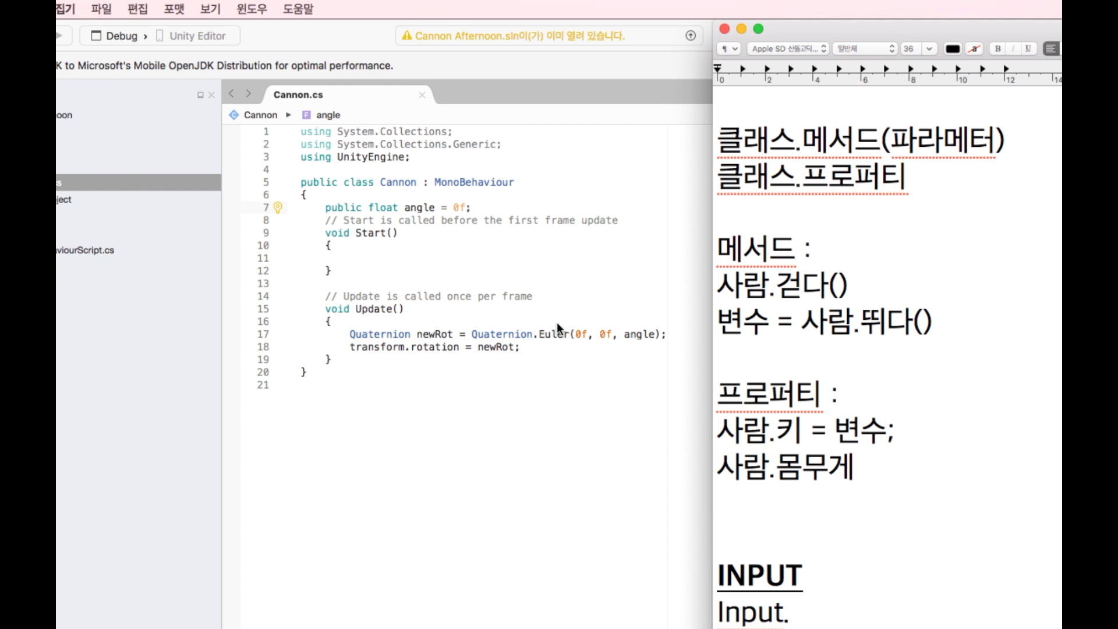
Highlight the newRot declaration and its Quaternion.Euler(0f, 0f, angle) call on line 17 of Cannon.cs.
{"action": "left_click", "coordinate": [349, 334]}
{"action": "left_click_drag", "start_coordinate": [351, 336], "coordinate": [457, 335]}
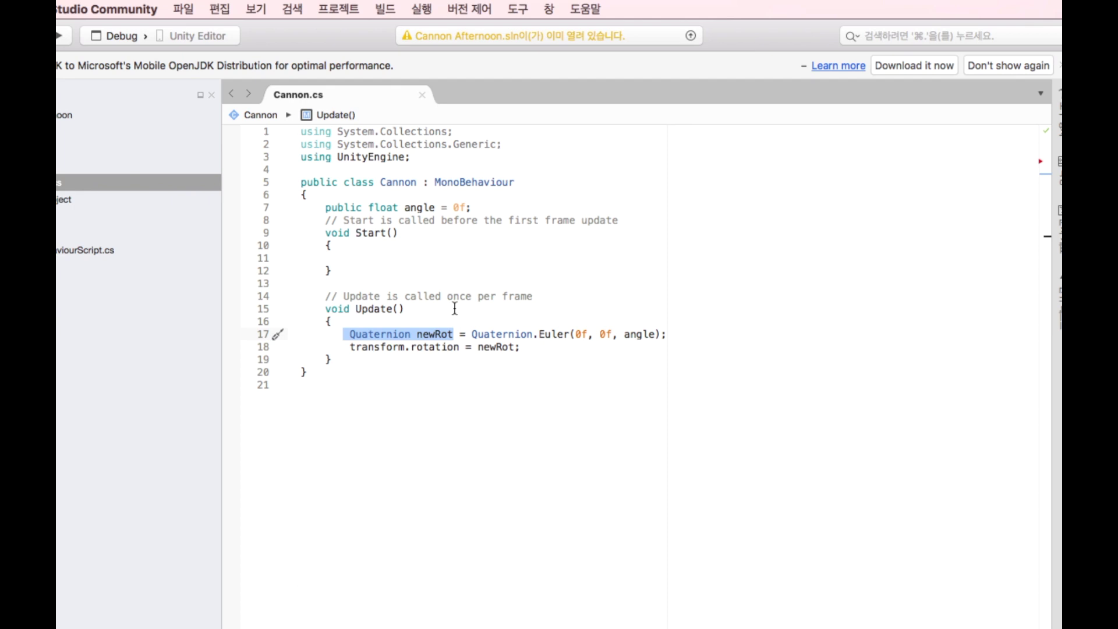
{"action": "left_click_drag", "start_coordinate": [472, 334], "coordinate": [658, 332]}
{"action": "left_click", "coordinate": [584, 334]}
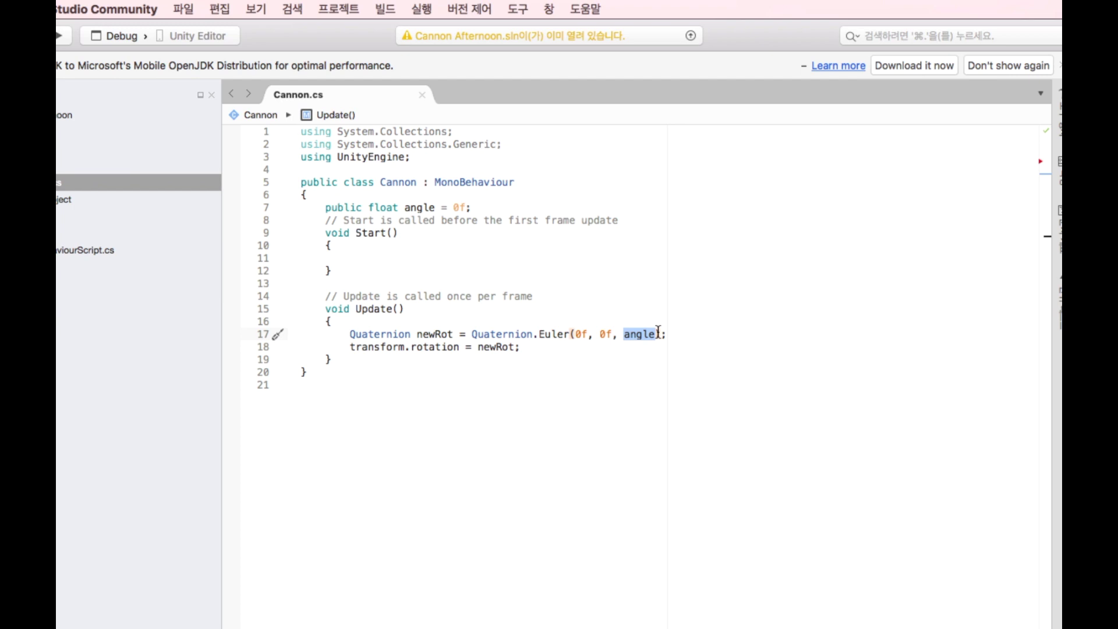
{"action": "left_click_drag", "start_coordinate": [350, 335], "coordinate": [452, 336]}
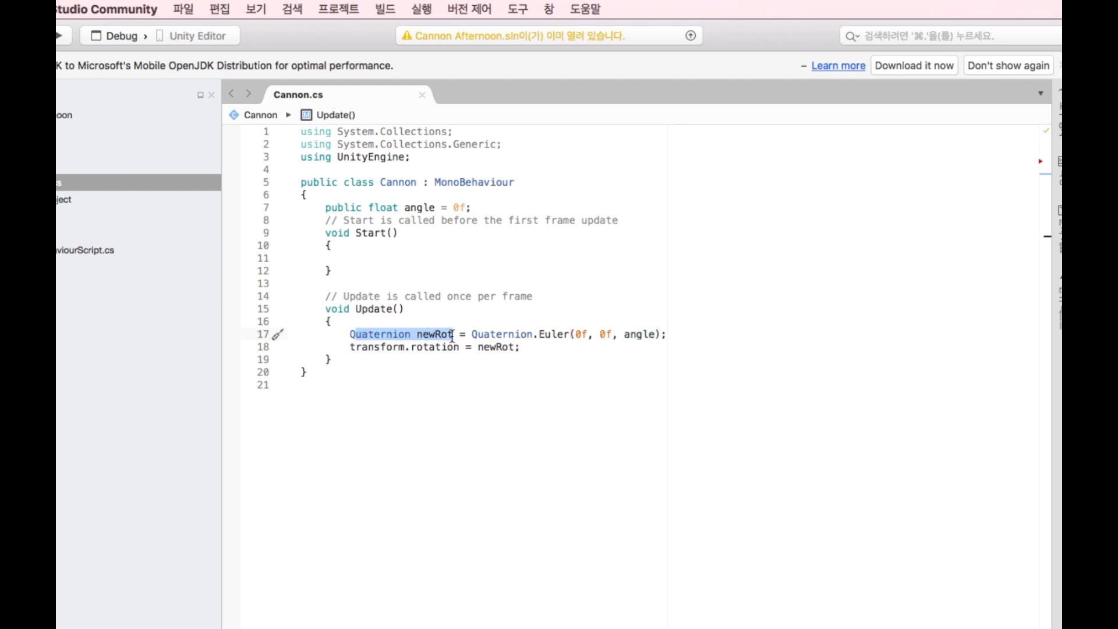
{"action": "left_click_drag", "start_coordinate": [666, 334], "coordinate": [476, 328]}
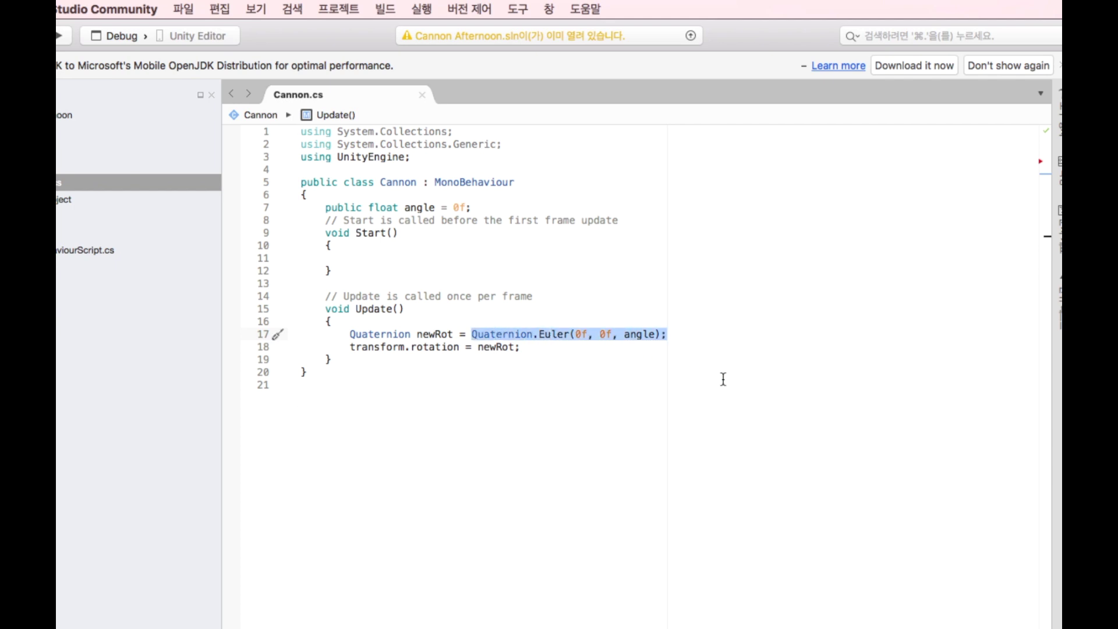
{"action": "left_click", "coordinate": [686, 334]}
{"action": "left_click_drag", "start_coordinate": [679, 334], "coordinate": [635, 336]}
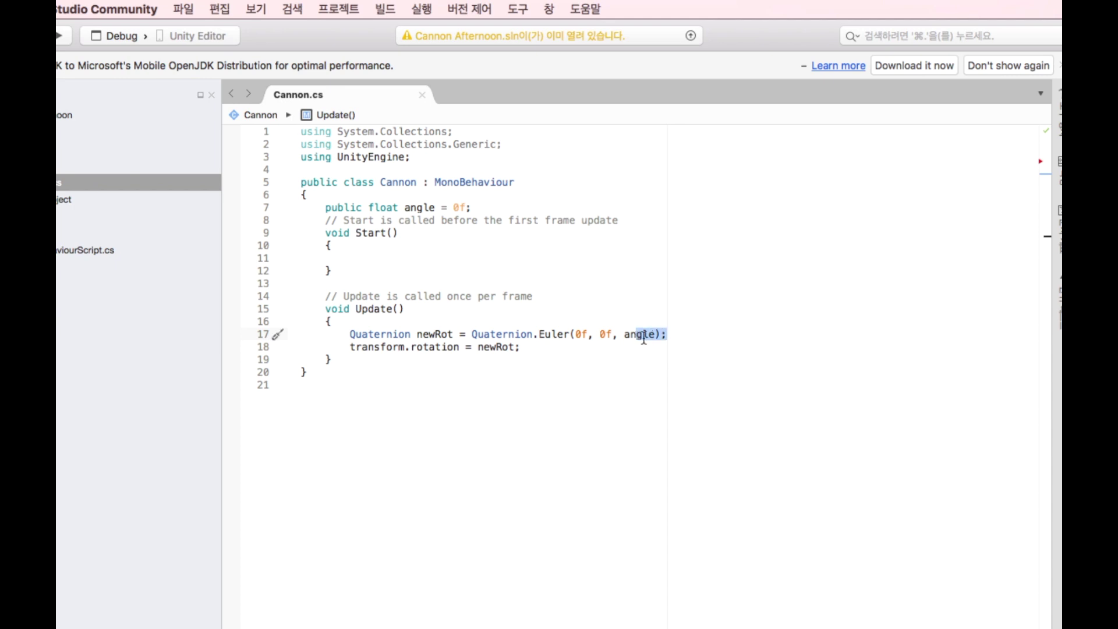
{"action": "left_click", "coordinate": [678, 334]}
{"action": "left_click_drag", "start_coordinate": [623, 336], "coordinate": [656, 336]}
{"action": "left_click_drag", "start_coordinate": [416, 335], "coordinate": [456, 334]}
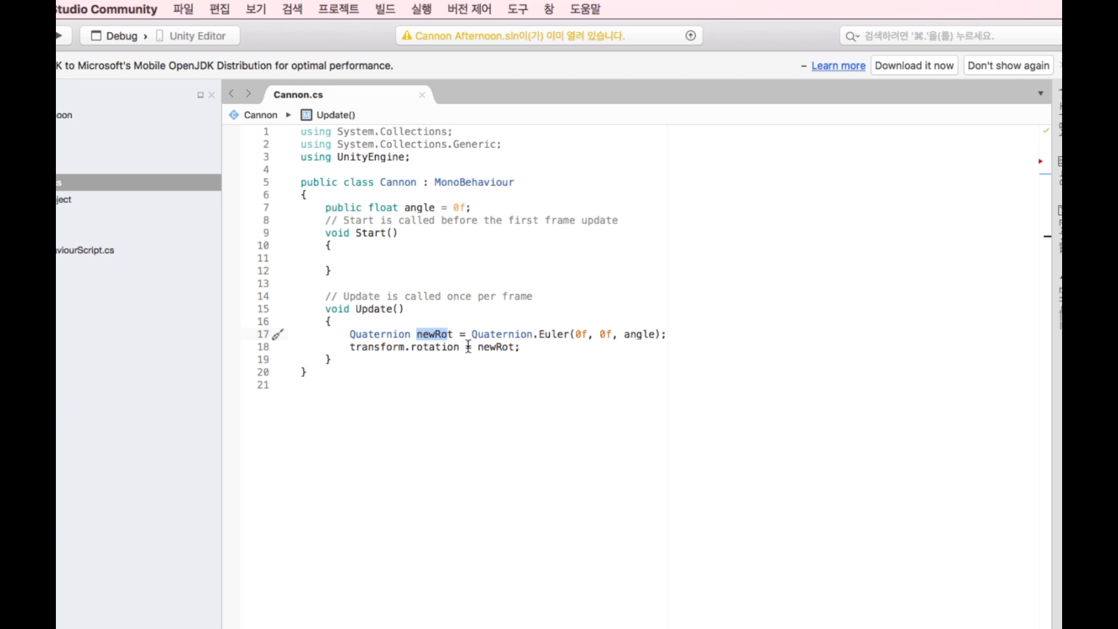
Highlight transform.rotation on line 18 and show its description.
{"action": "left_click_drag", "start_coordinate": [351, 347], "coordinate": [459, 348]}
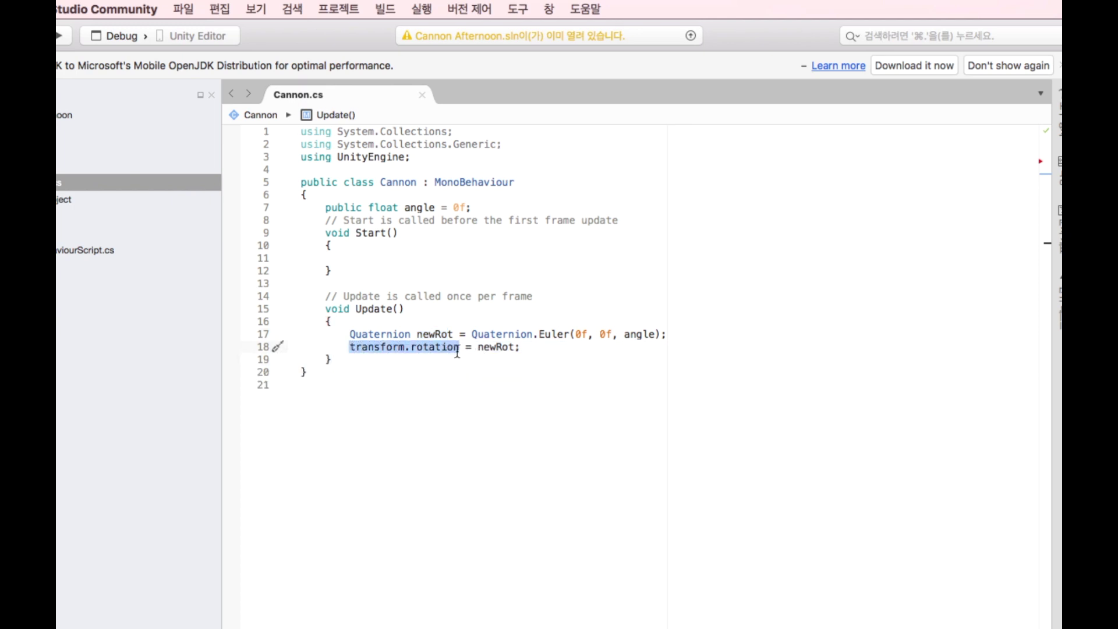
{"action": "double_click", "coordinate": [352, 347]}
{"action": "mouse_move", "coordinate": [407, 351]}
{"action": "left_mouse_down"}
{"action": "mouse_move", "coordinate": [459, 357]}
{"action": "mouse_move", "coordinate": [407, 347]}
{"action": "mouse_move", "coordinate": [417, 346]}
{"action": "left_mouse_up"}
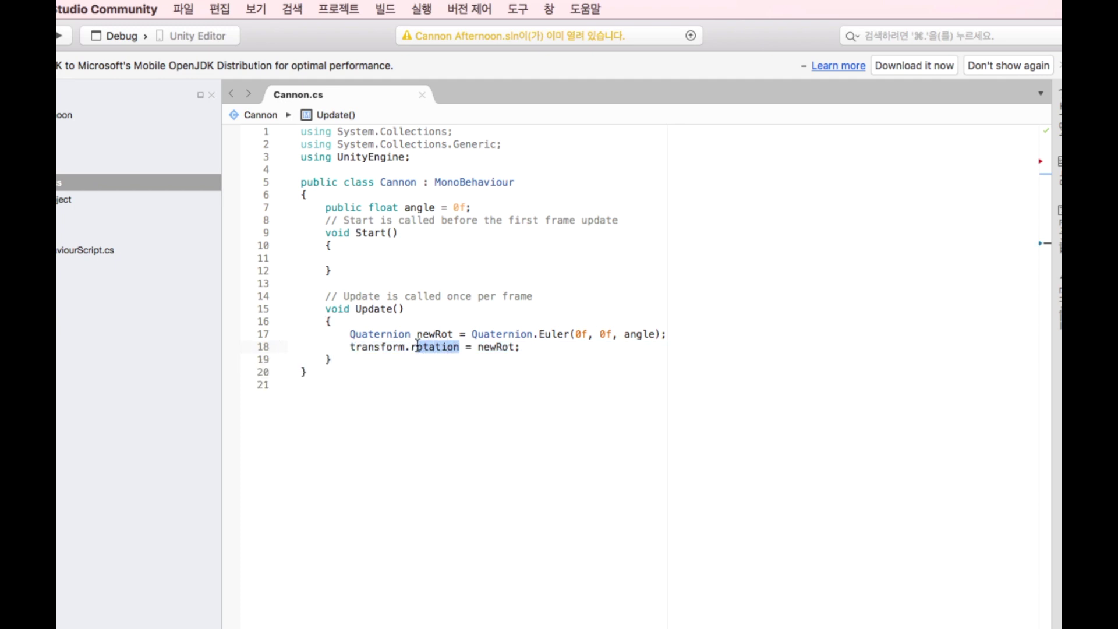
{"action": "left_click", "coordinate": [373, 344]}
{"action": "left_click", "coordinate": [437, 347]}
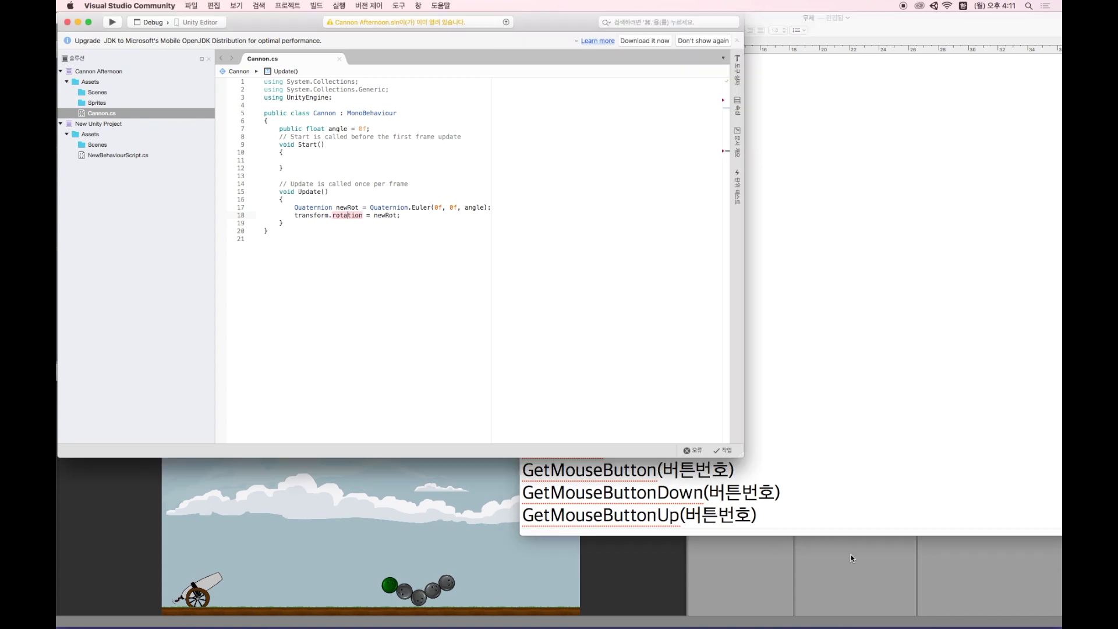
In Unity, select Cannon_1 to check its Cannon script Angle of 0, then return to the code.
{"action": "left_click", "coordinate": [851, 557]}
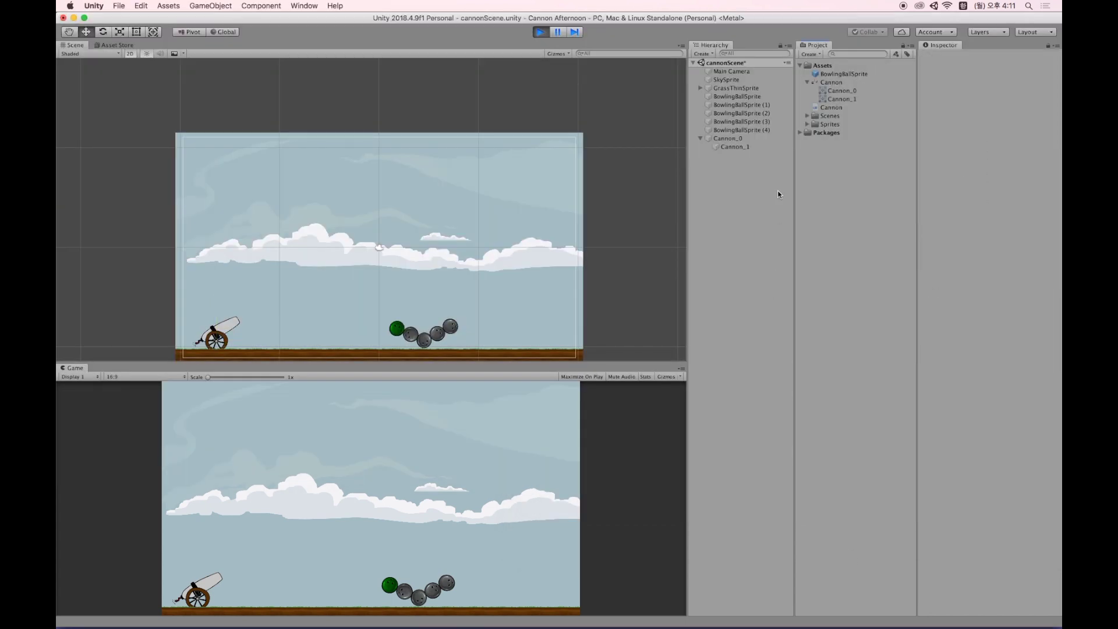
{"action": "left_click", "coordinate": [732, 146]}
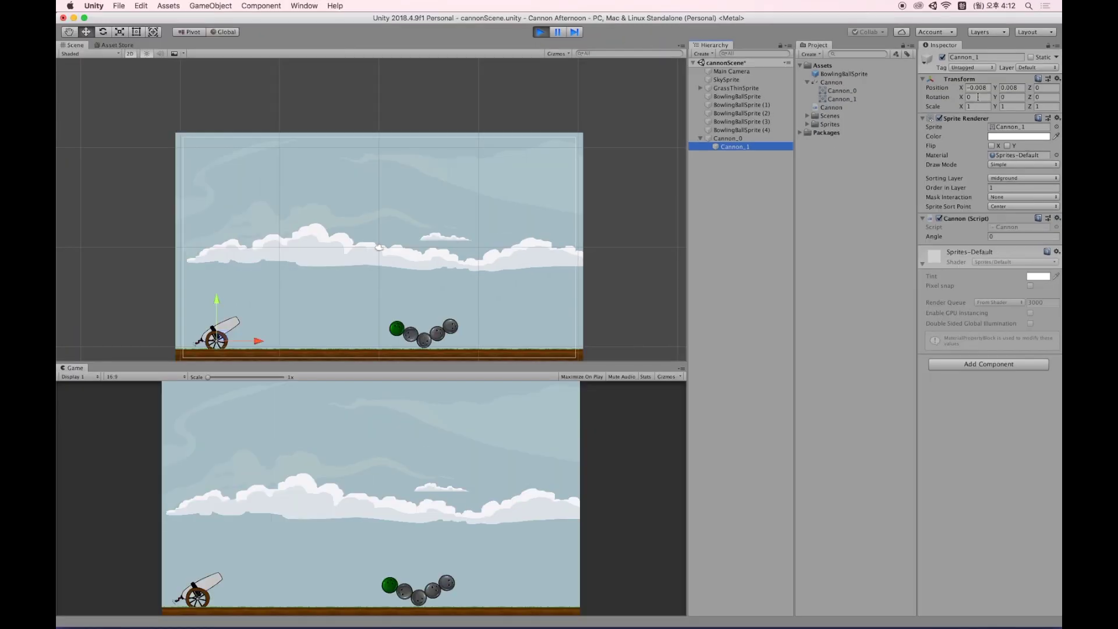
{"action": "key", "text": "super+Tab"}
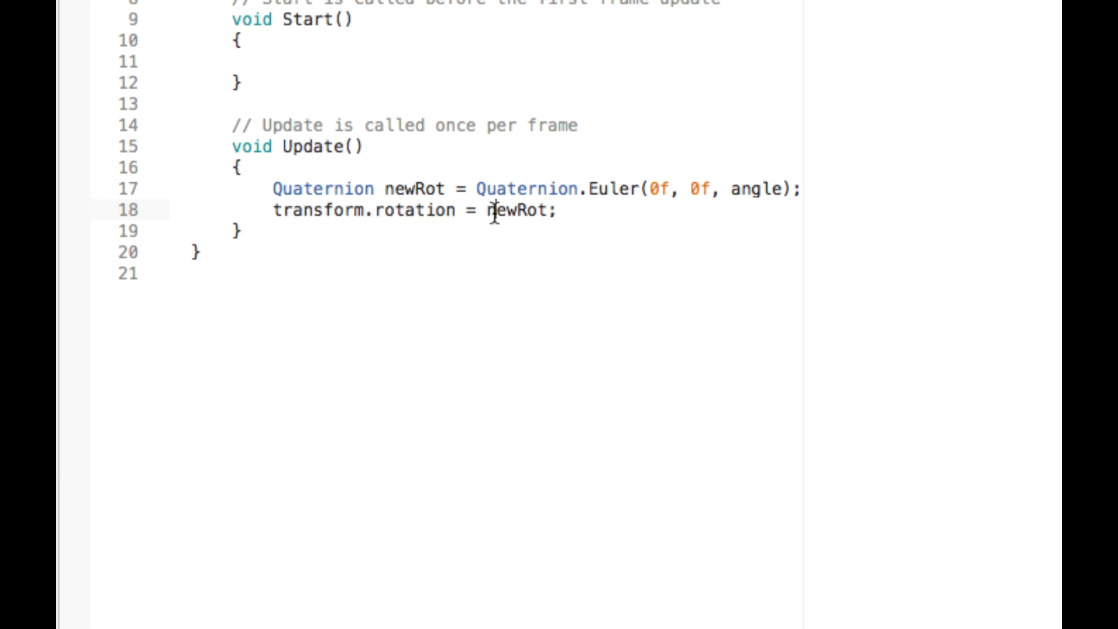
Add an if (Input.GetKeyDown("up")) block with empty braces at the top of Update().
{"action": "double_click", "coordinate": [376, 215]}
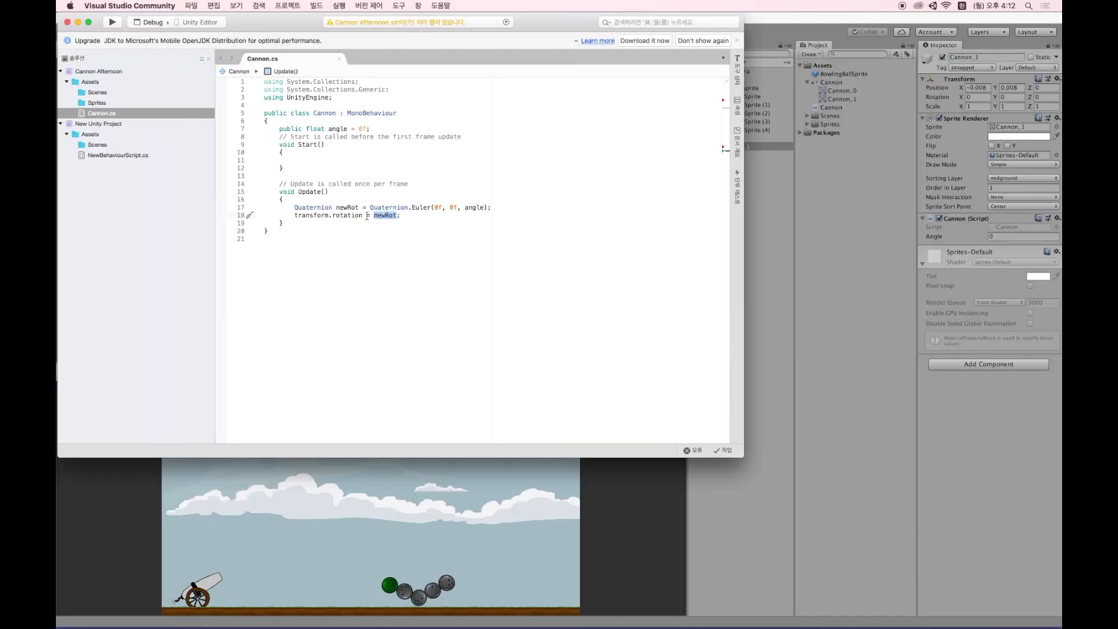
{"action": "left_click", "coordinate": [339, 199]}
{"action": "key", "text": "Return"}
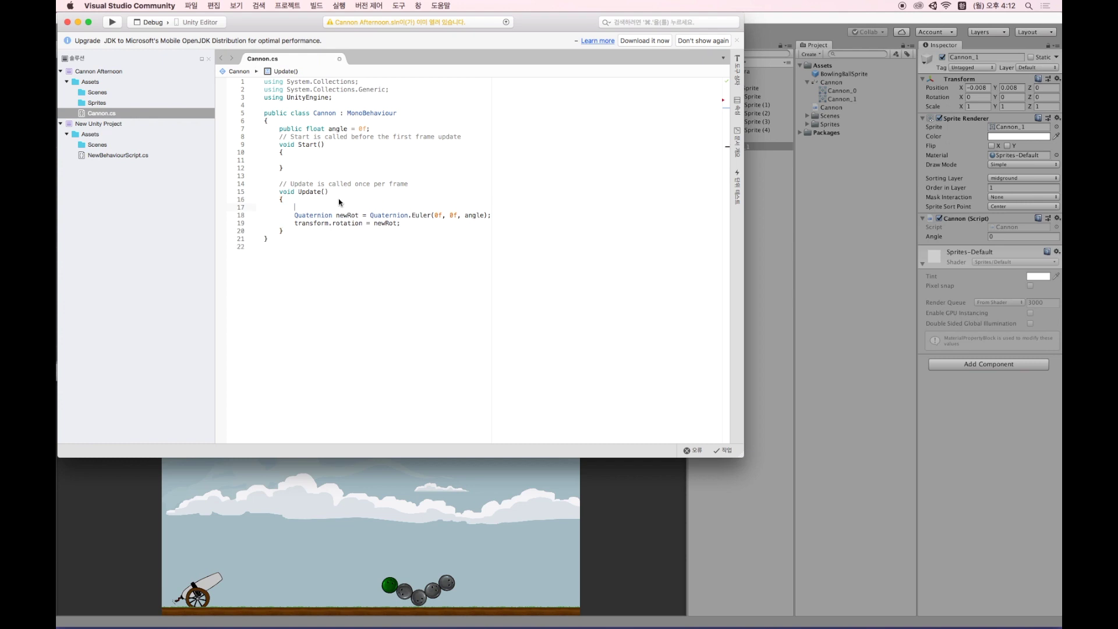
{"action": "key", "text": "ctrl+space"}
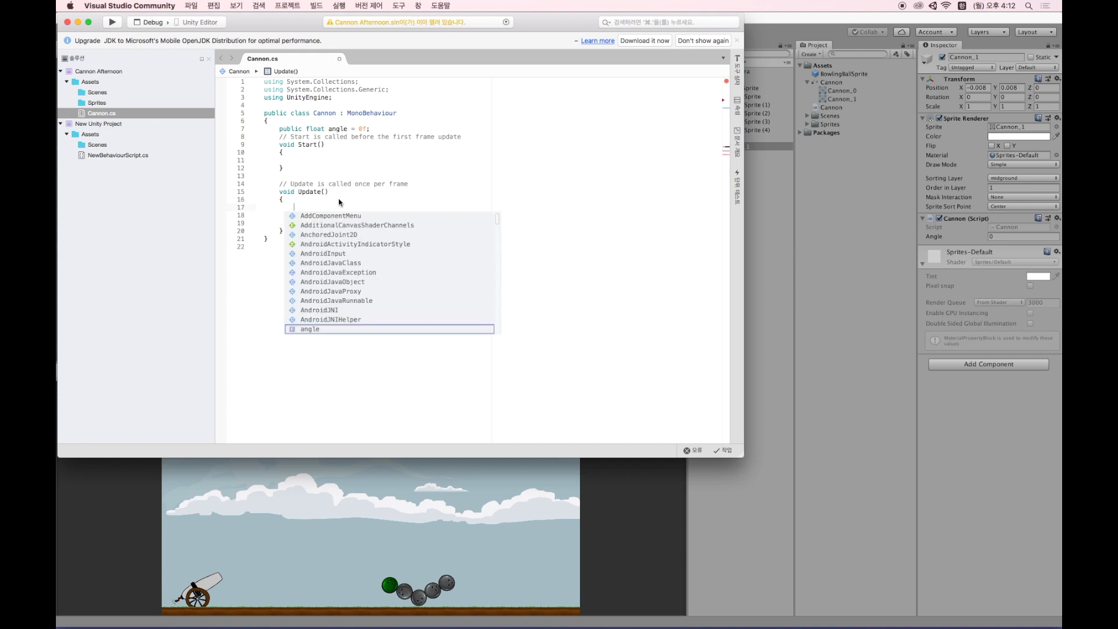
{"action": "type", "text": "if("}
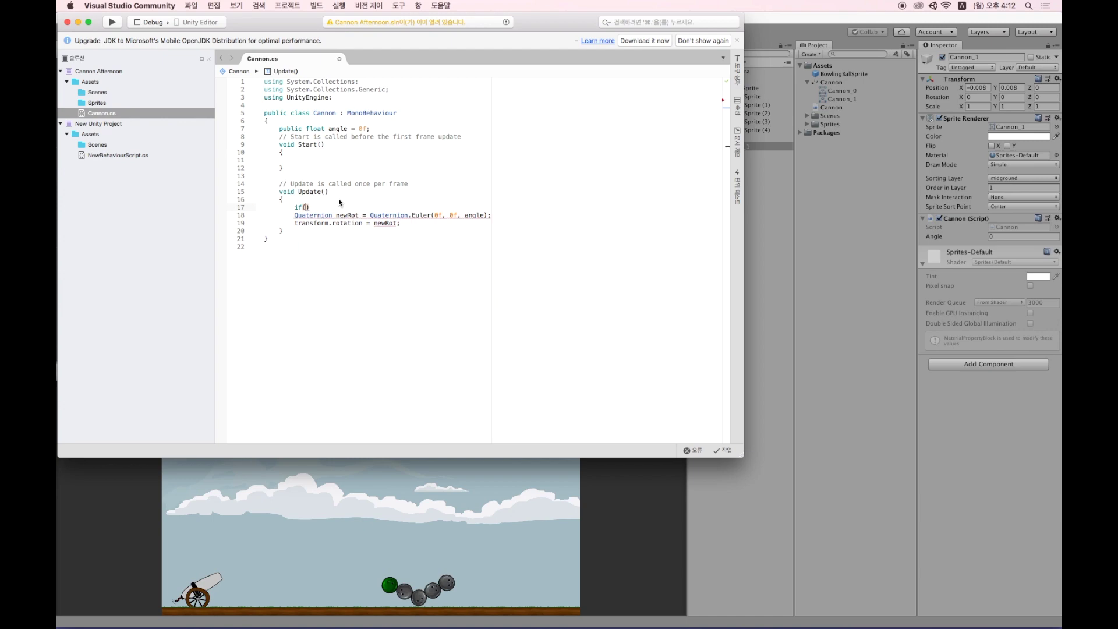
{"action": "type", "text": "Input"}
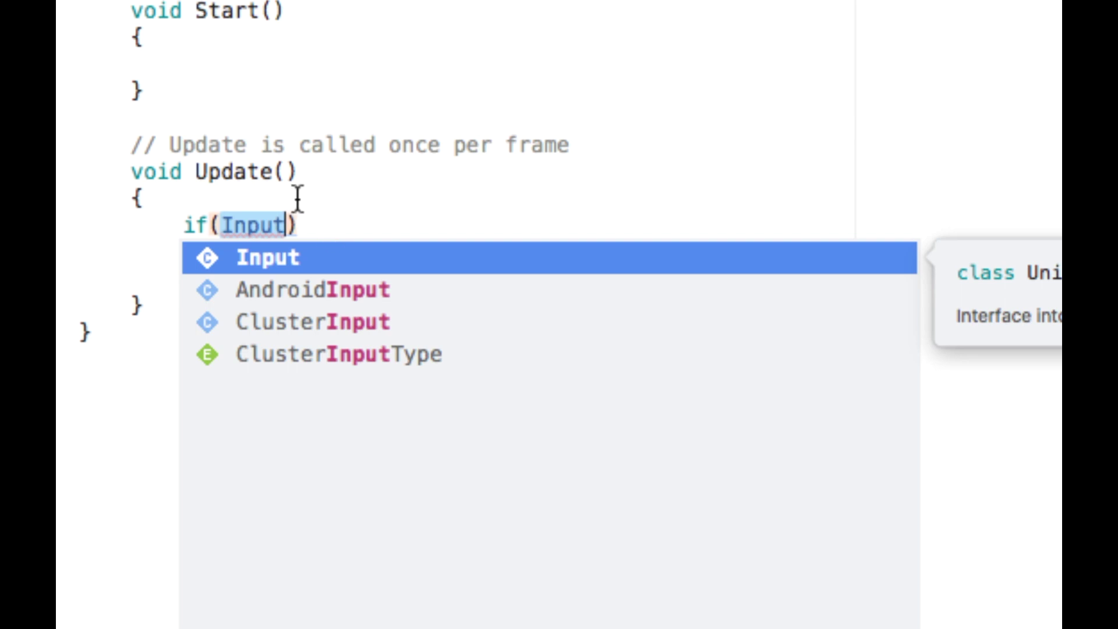
{"action": "type", "text": ".GetKeyDown("}
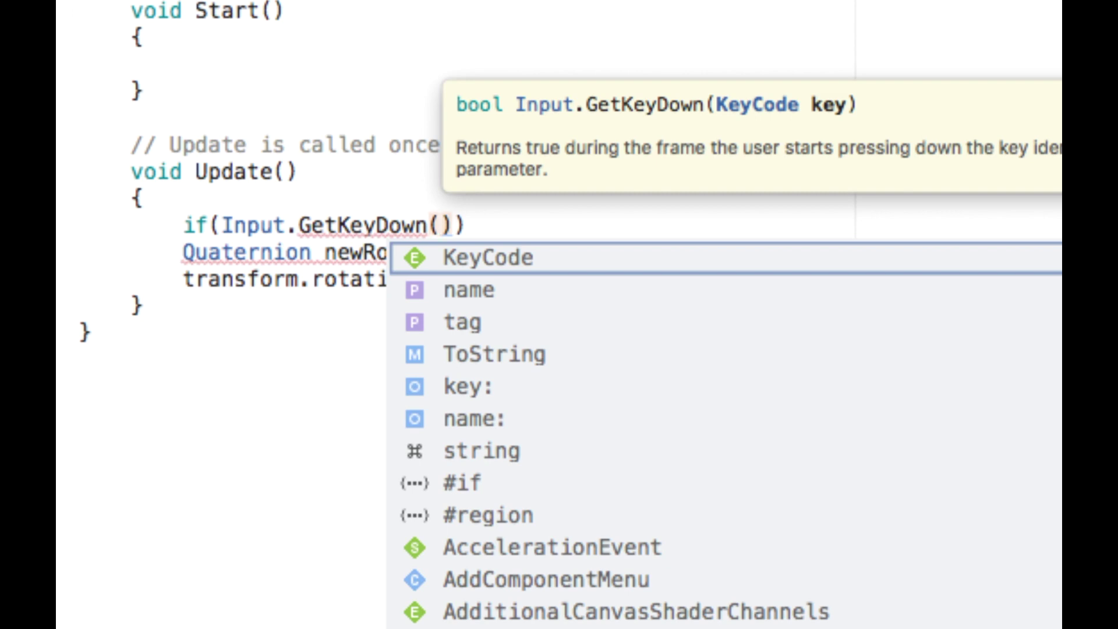
{"action": "type", "text": "\""}
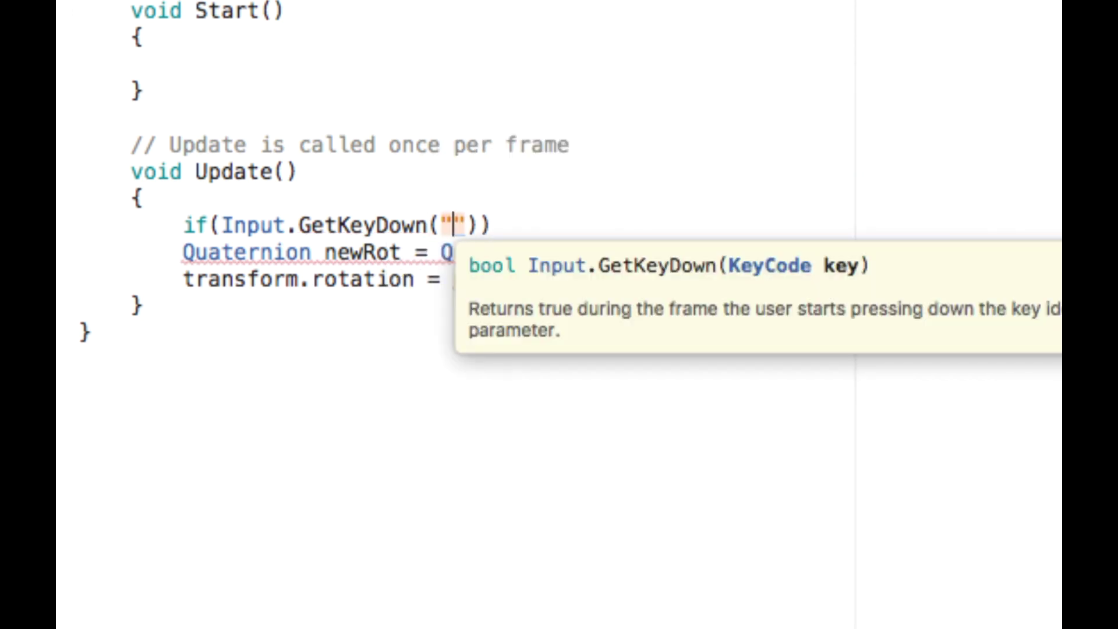
{"action": "type", "text": "up"}
{"action": "key", "text": "Right"}
{"action": "key", "text": "Right"}
{"action": "key", "text": "Right"}
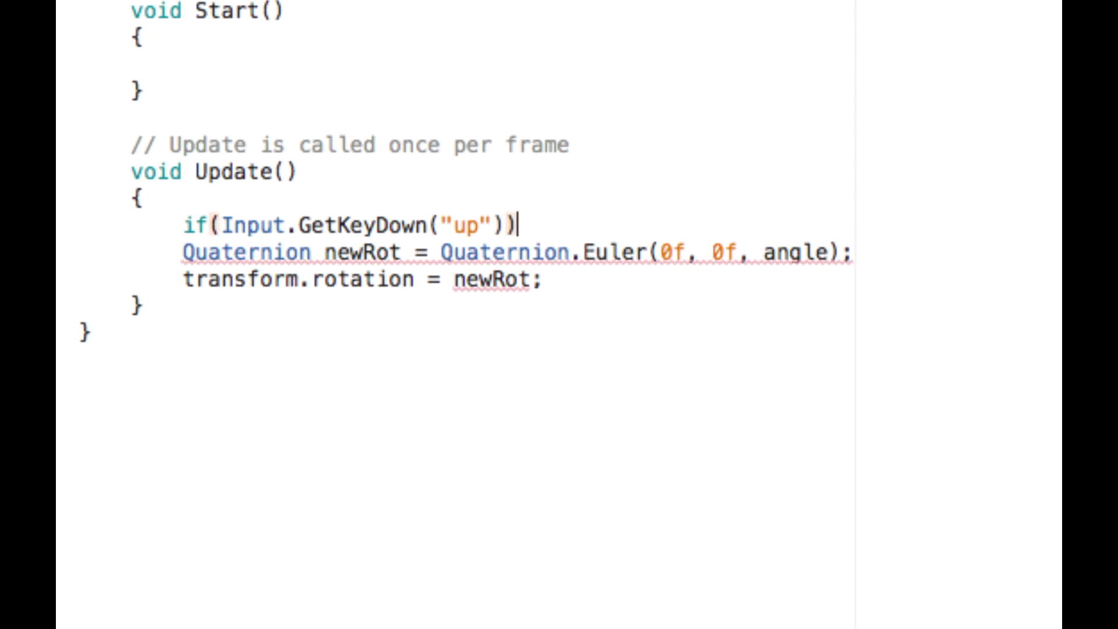
{"action": "type", "text": "{"}
{"action": "key", "text": "Return"}
{"action": "key", "text": "Down"}
{"action": "key", "text": "Return"}
{"action": "key", "text": "Up"}
Duplicate the if block below and change its key name from "up" to "down".
{"action": "key", "text": "Right"}
{"action": "key", "text": "shift+Up"}
{"action": "key", "text": "shift+Up"}
{"action": "key", "text": "shift+Up"}
{"action": "key", "text": "shift+Left"}
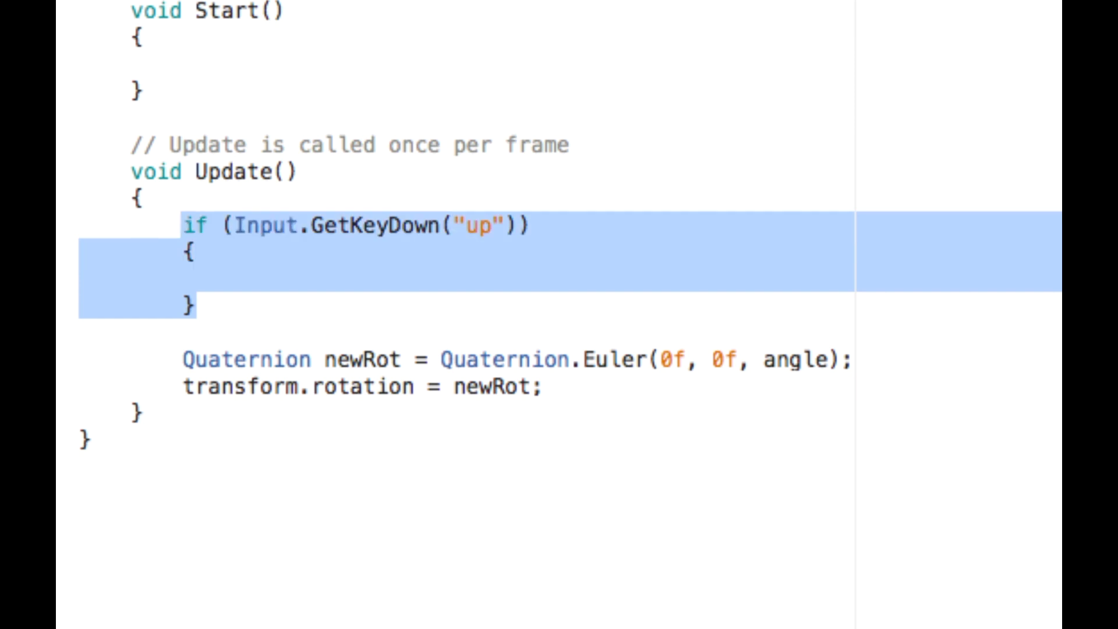
{"action": "key", "text": "super+c"}
{"action": "key", "text": "Down"}
{"action": "key", "text": "super+v"}
{"action": "key", "text": "Up"}
{"action": "key", "text": "Up"}
{"action": "key", "text": "Up"}
{"action": "key", "text": "End"}
{"action": "key", "text": "Left"}
{"action": "key", "text": "Left"}
{"action": "key", "text": "Left"}
{"action": "key", "text": "shift+Left"}
{"action": "key", "text": "shift+Left"}
{"action": "type", "text": "diw"}
{"action": "key", "text": "BackSpace"}
{"action": "key", "text": "BackSpace"}
{"action": "type", "text": "won"}
{"action": "key", "text": "BackSpace"}
{"action": "key", "text": "BackSpace"}
{"action": "key", "text": "BackSpace"}
{"action": "type", "text": "own"}
{"action": "key", "text": "Up"}
{"action": "key", "text": "Up"}
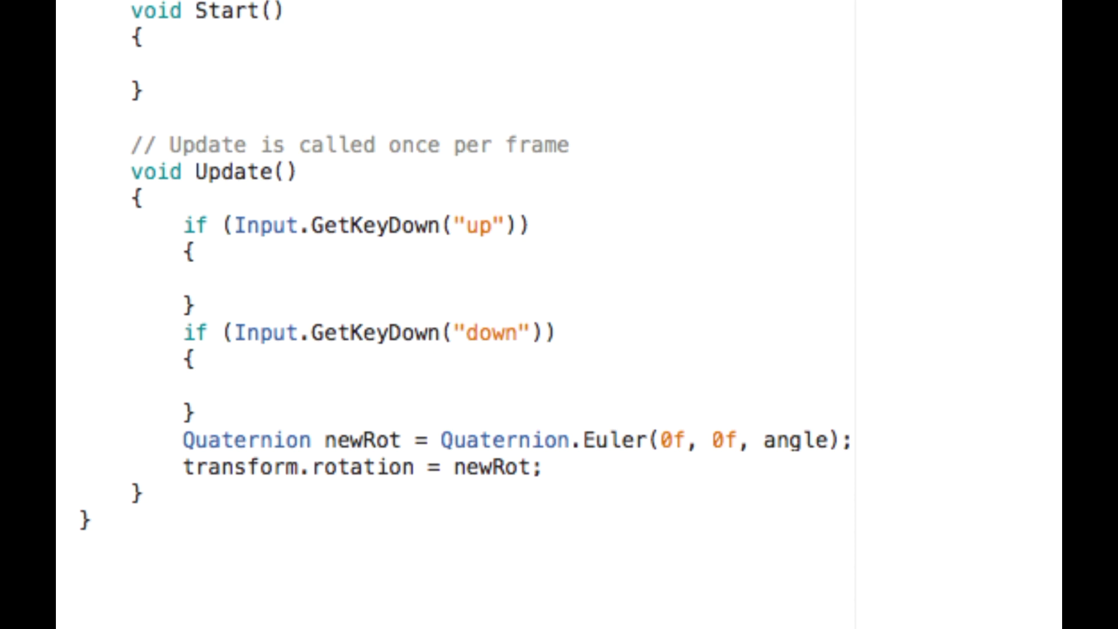
Put angle = angle + 1; in the up block and angle = angle - 1; in the down block.
{"action": "type", "text": "angle "}
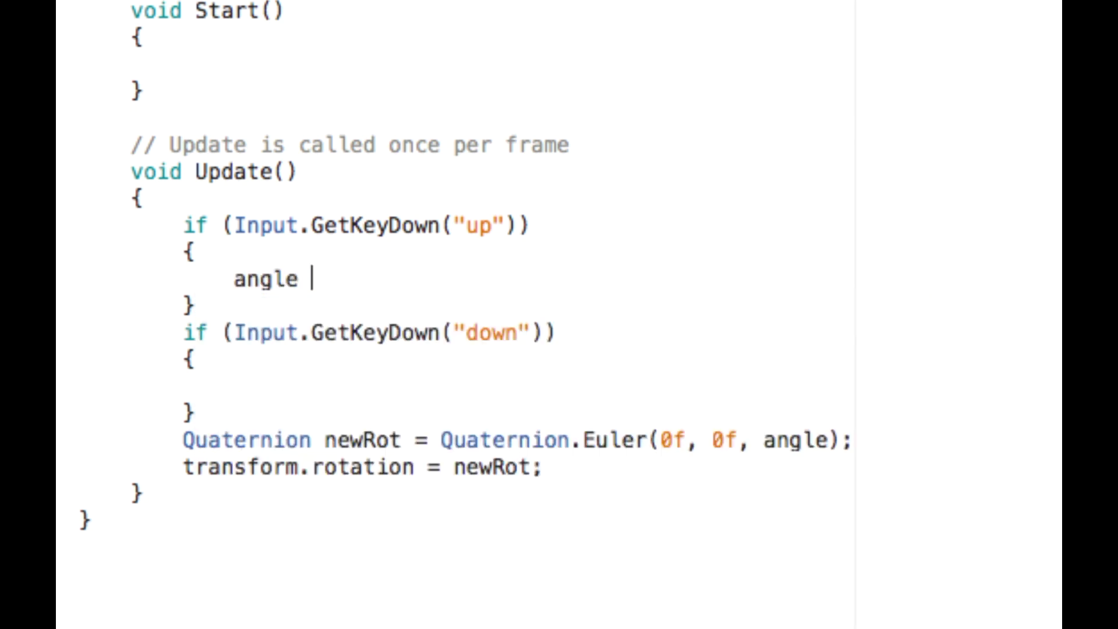
{"action": "type", "text": "= angle"}
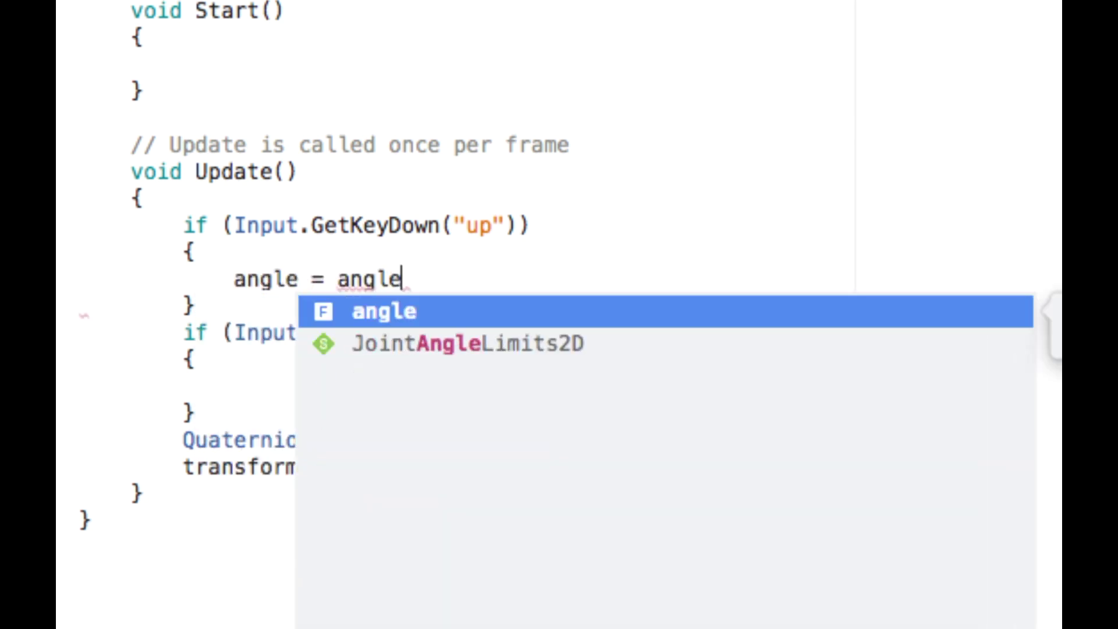
{"action": "type", "text": " + 1;"}
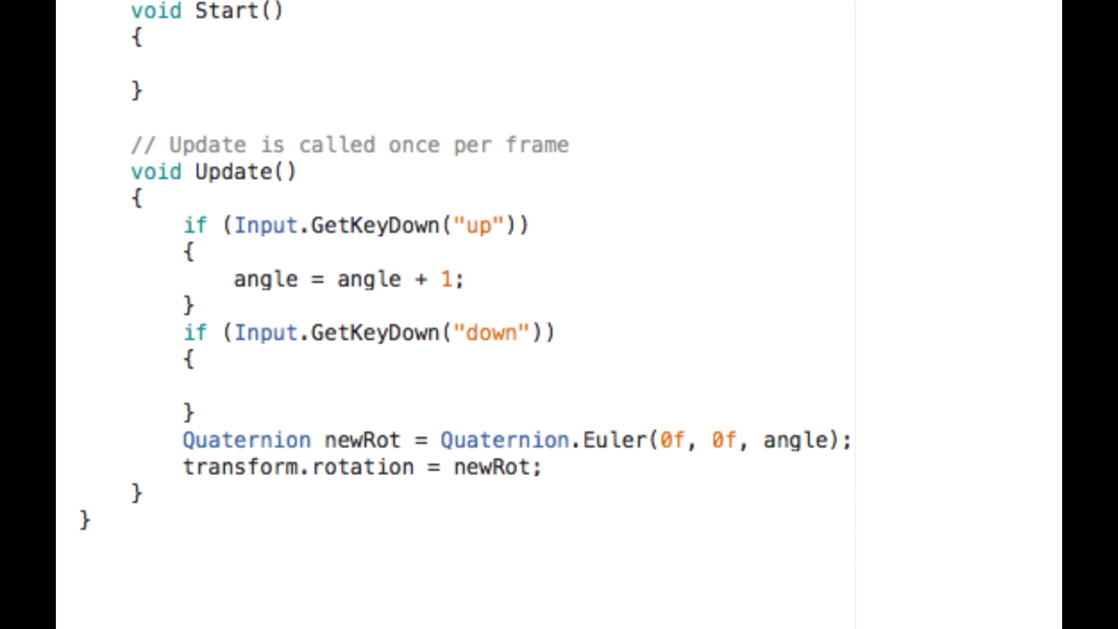
{"action": "key", "text": "shift+Home"}
{"action": "key", "text": "super+c"}
{"action": "key", "text": "Down"}
{"action": "key", "text": "Down"}
{"action": "key", "text": "Down"}
{"action": "key", "text": "Down"}
{"action": "key", "text": "super+v"}
{"action": "key", "text": "Left"}
{"action": "key", "text": "shift+Left"}
{"action": "key", "text": "shift+Left"}
{"action": "key", "text": "shift+Left"}
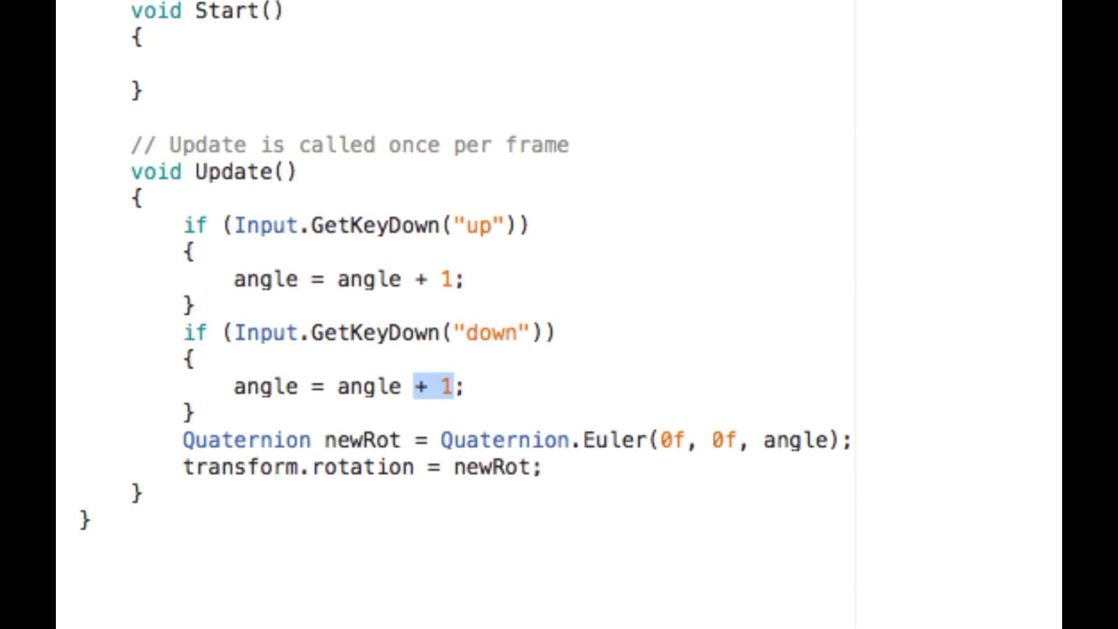
{"action": "type", "text": "- 1"}
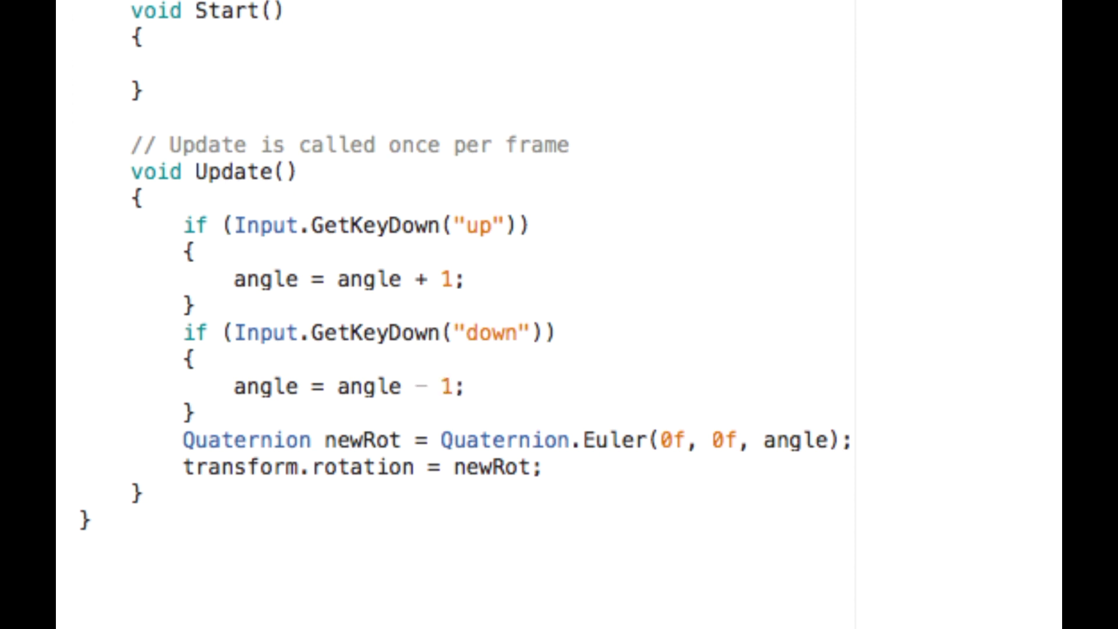
Try appending f to the 1 literals on both angle lines, then remove it again.
{"action": "left_click", "coordinate": [455, 280]}
{"action": "type", "text": "f"}
{"action": "key", "text": "Down"}
{"action": "key", "text": "Down"}
{"action": "key", "text": "Down"}
{"action": "key", "text": "Down"}
{"action": "key", "text": "Left"}
{"action": "type", "text": "f"}
{"action": "key", "text": "BackSpace"}
{"action": "key", "text": "Up"}
{"action": "key", "text": "Up"}
{"action": "key", "text": "Up"}
{"action": "key", "text": "Up"}
{"action": "key", "text": "Delete"}
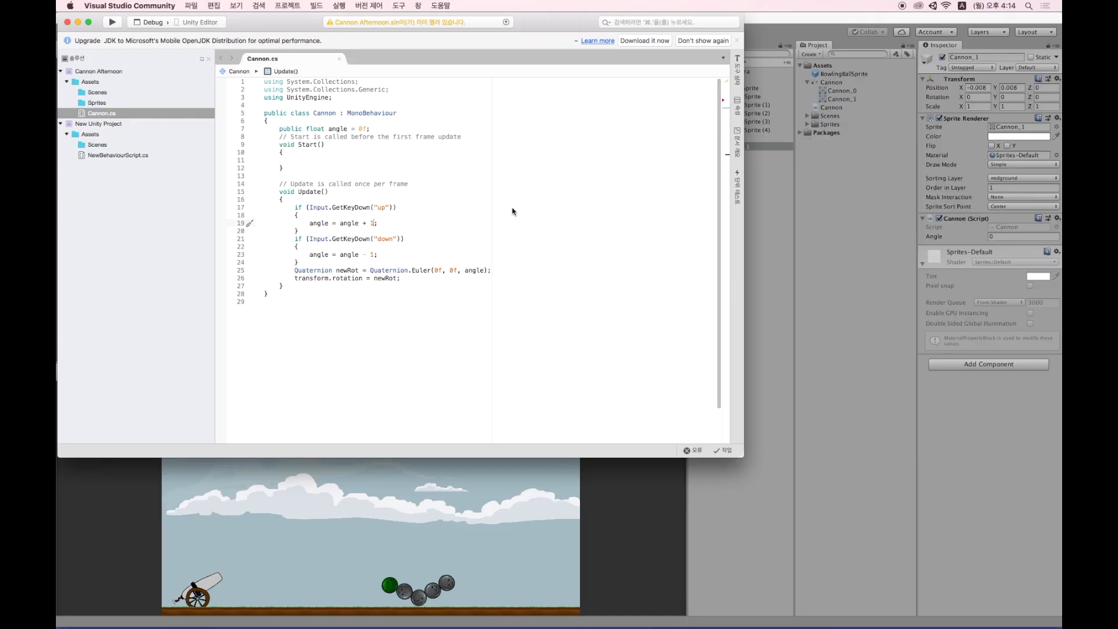
Switch to Unity and run the scene to test the up/down key rotation.
{"action": "left_click", "coordinate": [798, 246]}
{"action": "left_click", "coordinate": [540, 33]}
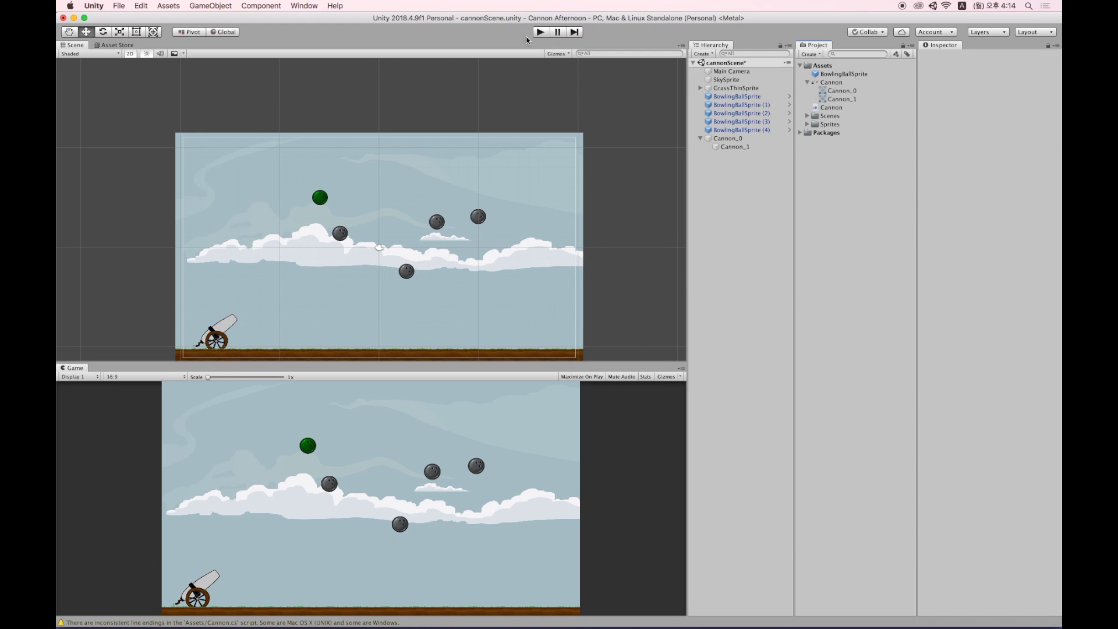
{"action": "left_click", "coordinate": [541, 32]}
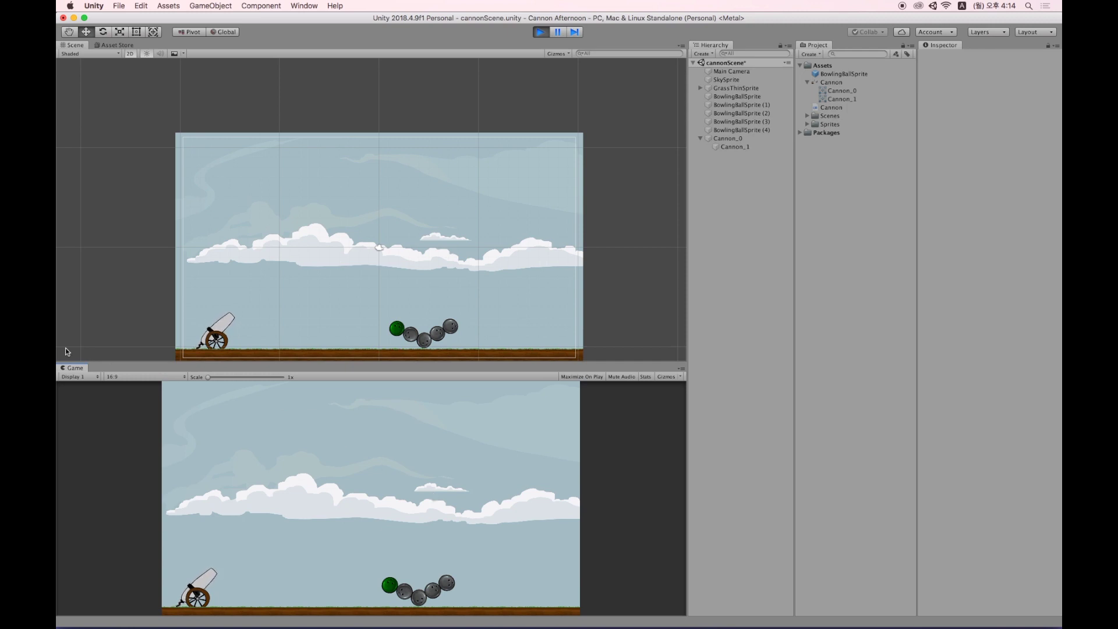
Stop Play mode and change both GetKeyDown calls in Cannon.cs to GetKey.
{"action": "left_click", "coordinate": [543, 33]}
{"action": "key", "text": "super+Tab"}
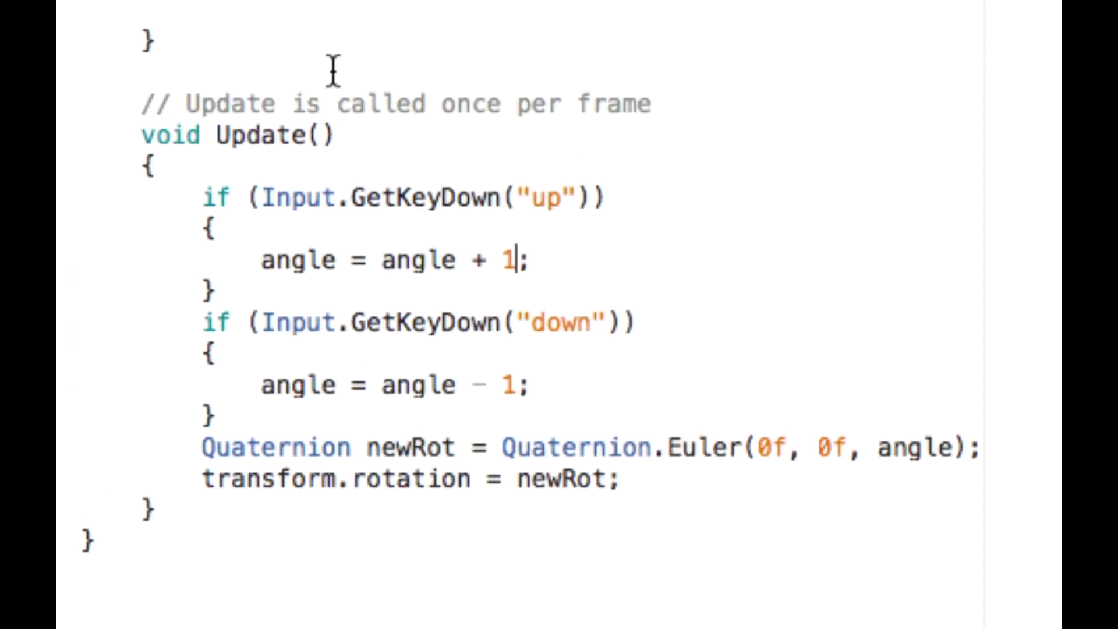
{"action": "left_click_drag", "start_coordinate": [487, 198], "coordinate": [502, 198]}
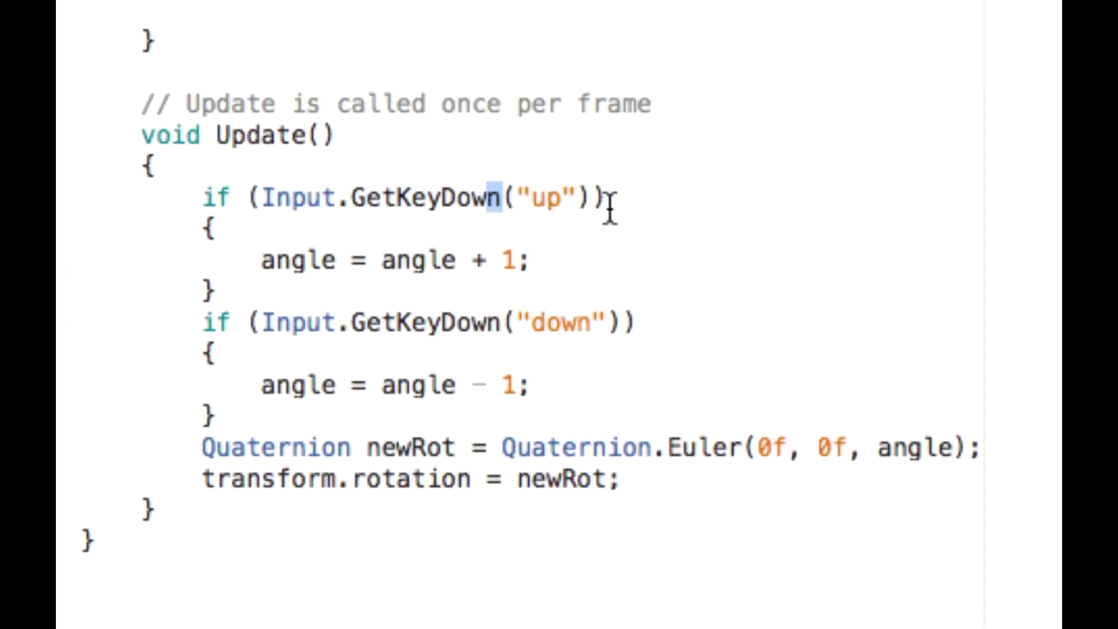
{"action": "key", "text": "BackSpace"}
{"action": "key", "text": "BackSpace"}
{"action": "key", "text": "BackSpace"}
{"action": "key", "text": "BackSpace"}
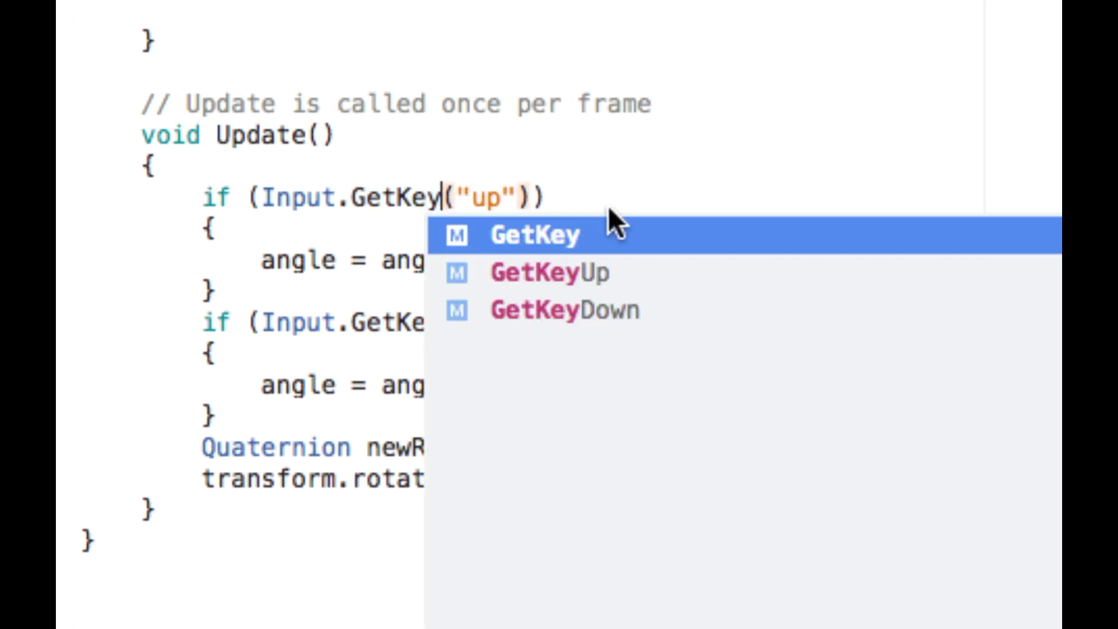
{"action": "left_click", "coordinate": [609, 204]}
{"action": "double_click", "coordinate": [499, 321]}
{"action": "key", "text": "BackSpace"}
{"action": "key", "text": "BackSpace"}
{"action": "key", "text": "BackSpace"}
{"action": "key", "text": "BackSpace"}
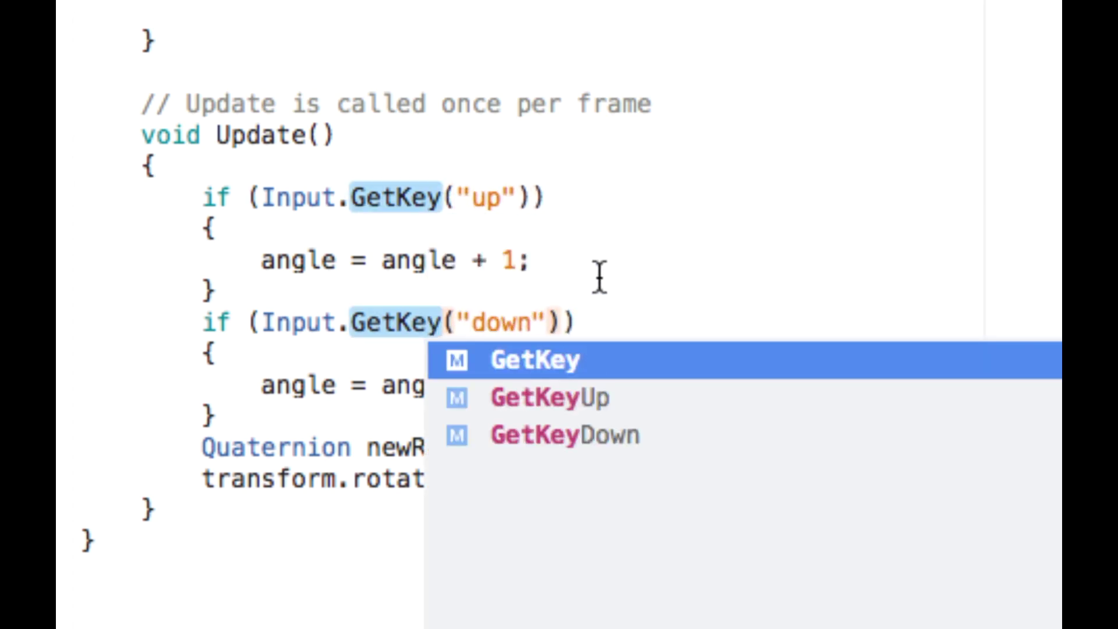
{"action": "left_click", "coordinate": [598, 279]}
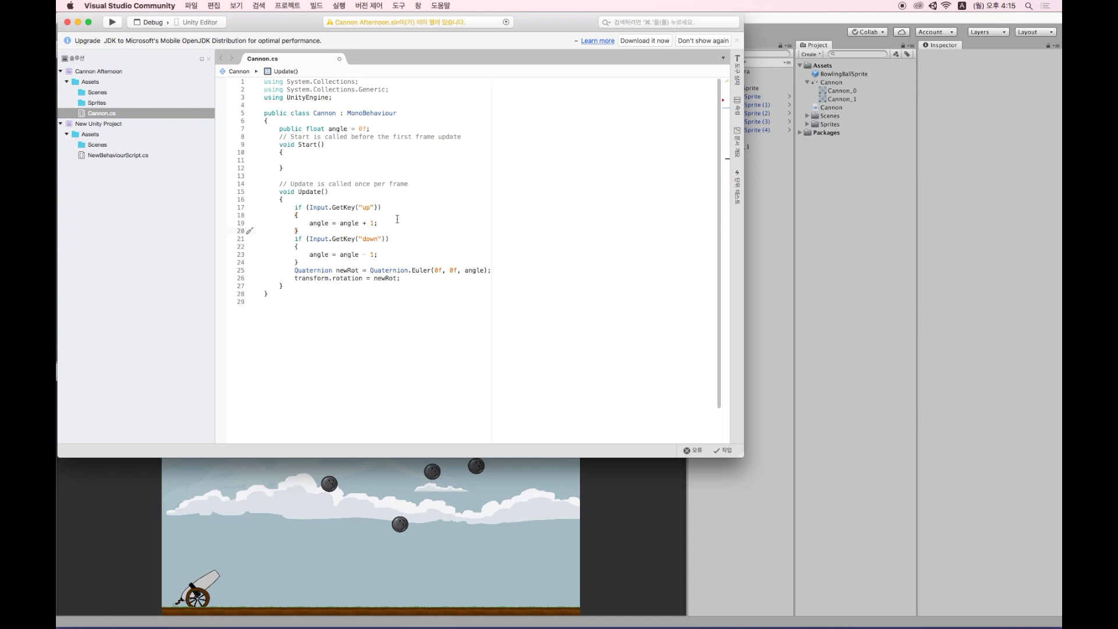
Return to Unity and enter Play mode with Cmd+P to test held-key aiming.
{"action": "left_click", "coordinate": [791, 292]}
{"action": "key", "text": "super+p"}
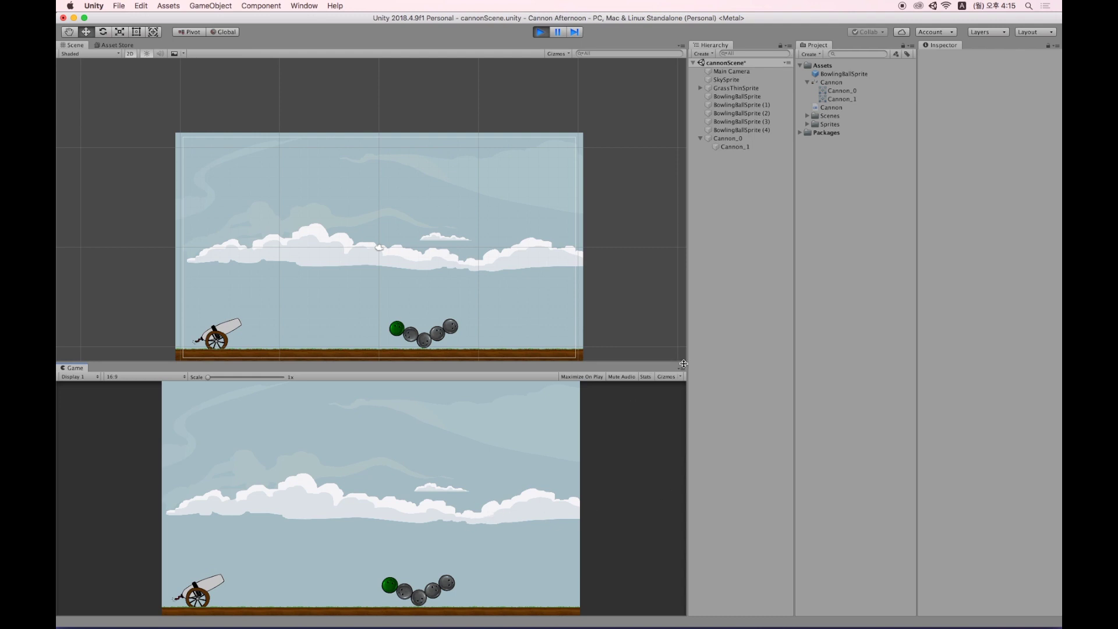
Switch to the TextEdit Input notes and nudge the window slightly up and left.
{"action": "key", "text": "super+Tab"}
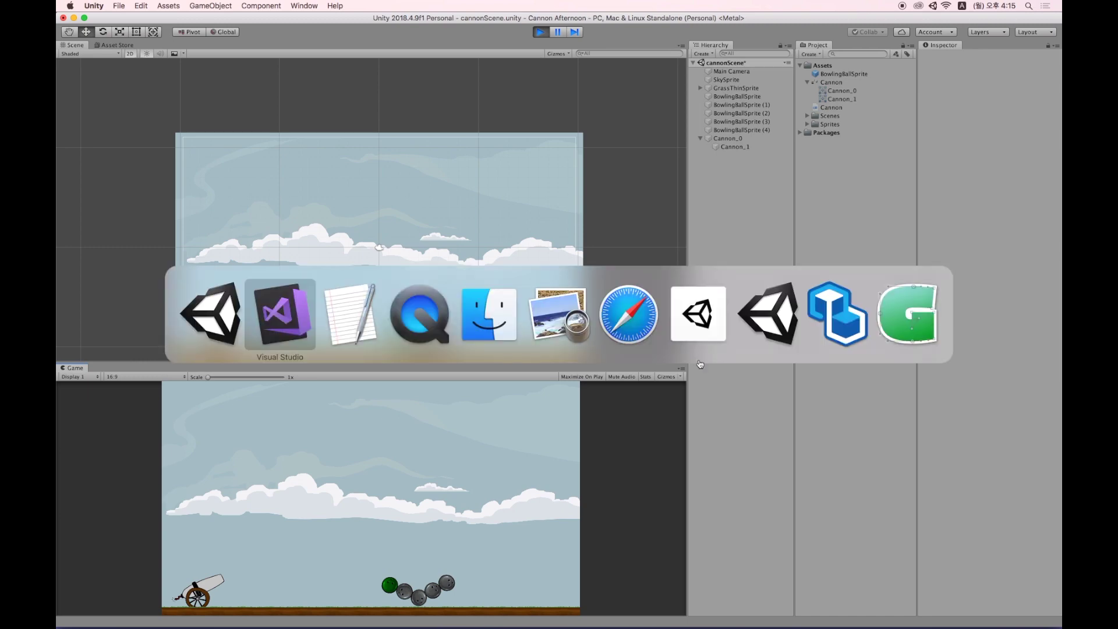
{"action": "left_click", "coordinate": [280, 314]}
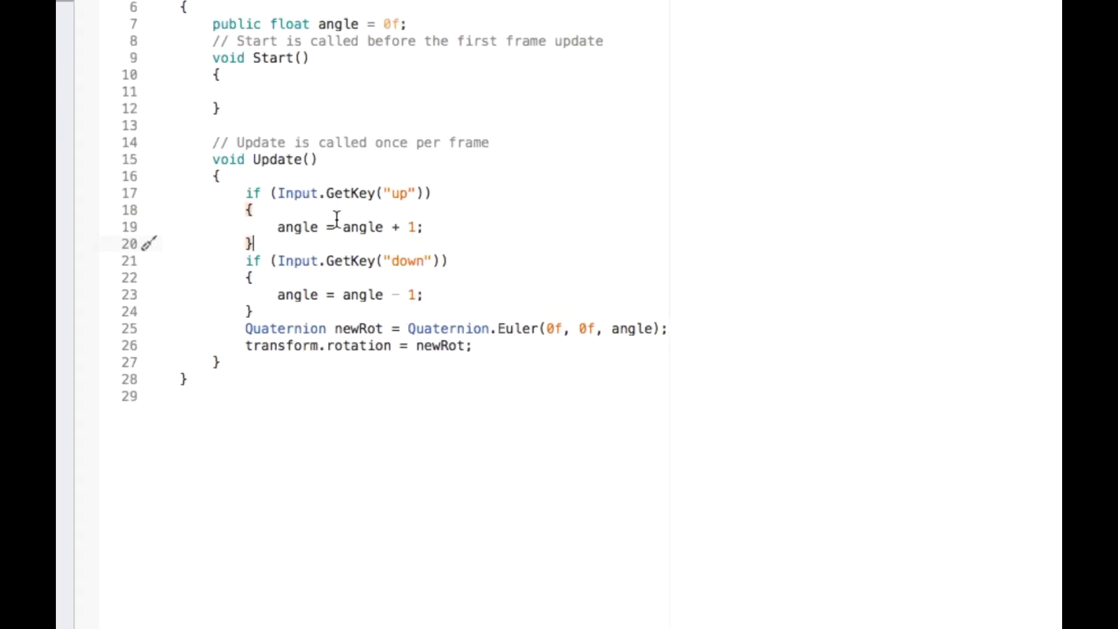
{"action": "key", "text": "super+Tab"}
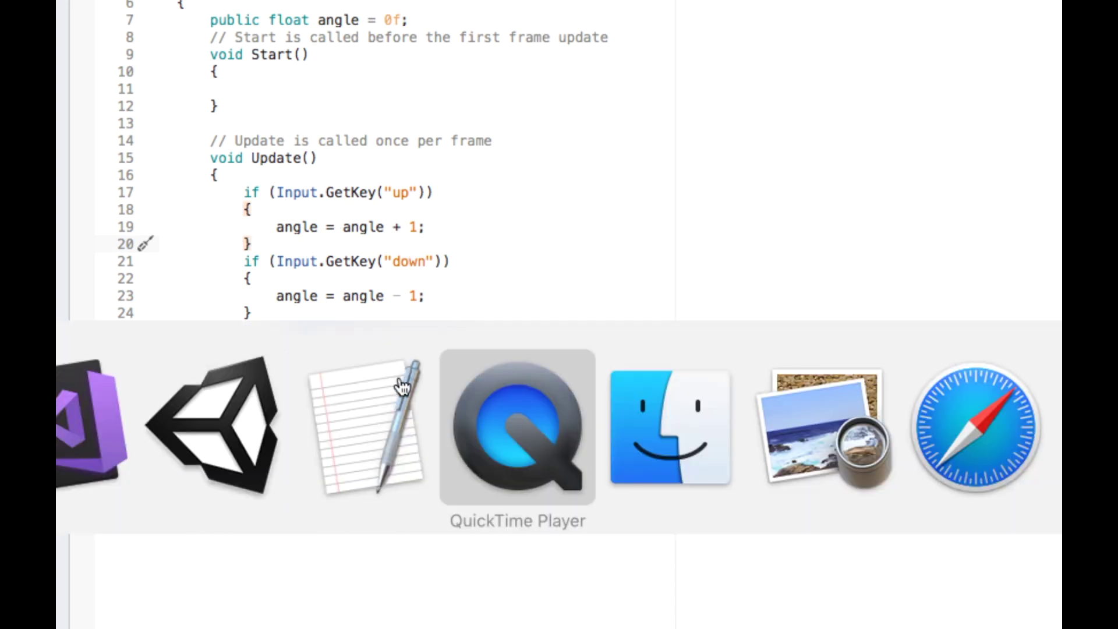
{"action": "left_click", "coordinate": [387, 449]}
{"action": "left_click_drag", "start_coordinate": [742, 109], "coordinate": [738, 102]}
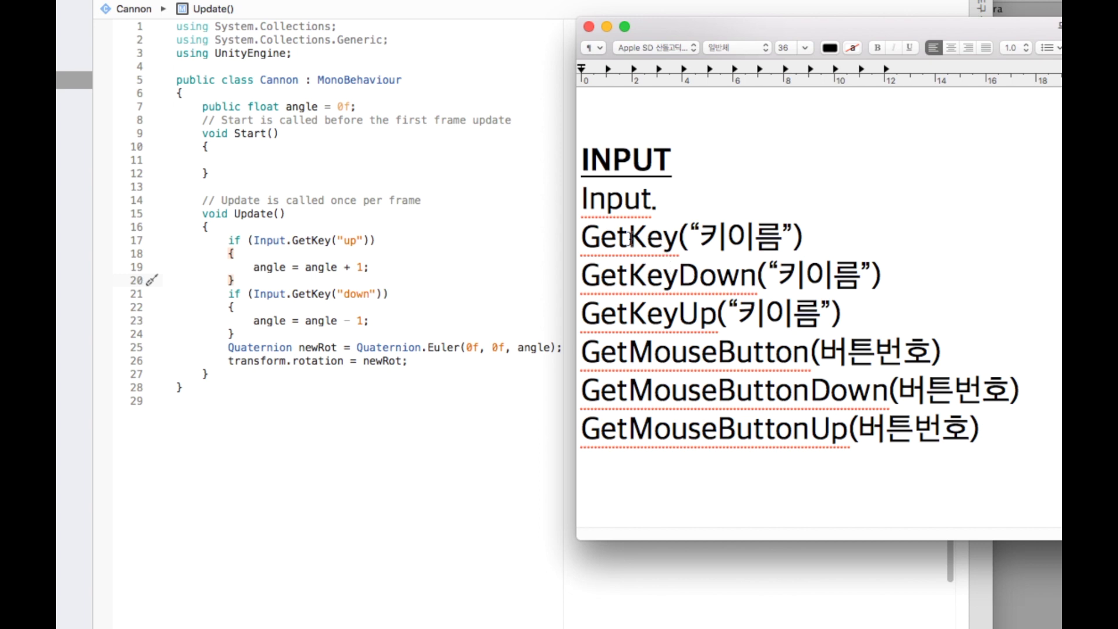
Highlight the GetKey through GetKeyUp lines and the 키이름 key-name argument in the notes.
{"action": "left_click_drag", "start_coordinate": [628, 239], "coordinate": [678, 240]}
{"action": "left_click_drag", "start_coordinate": [629, 314], "coordinate": [702, 319]}
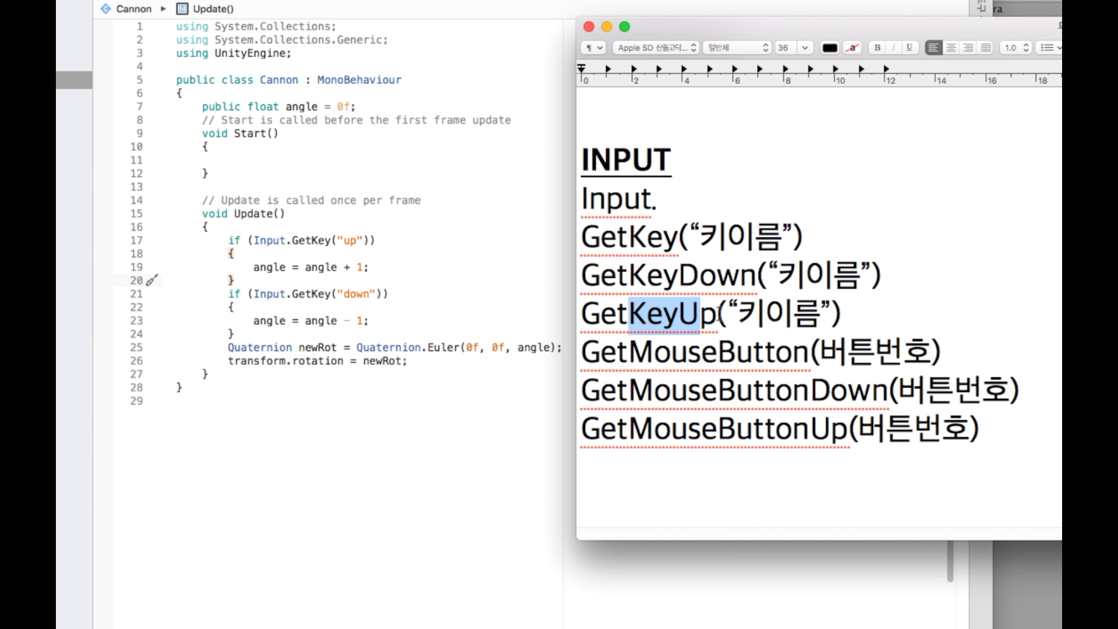
{"action": "left_click_drag", "start_coordinate": [727, 315], "coordinate": [632, 240]}
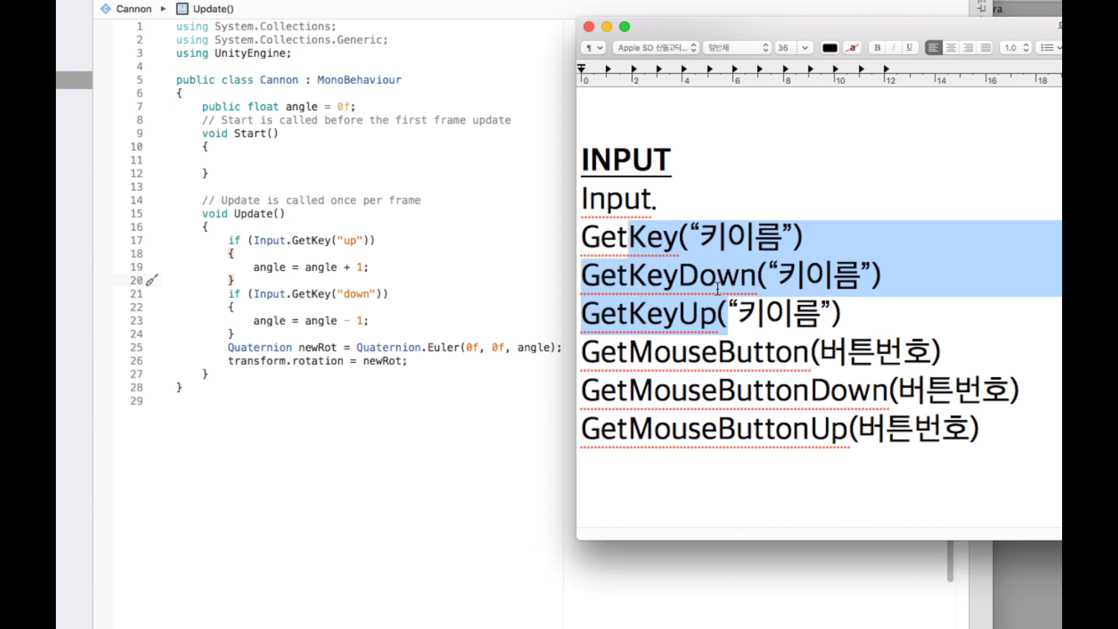
{"action": "left_click", "coordinate": [750, 312]}
{"action": "left_click_drag", "start_coordinate": [726, 314], "coordinate": [829, 314]}
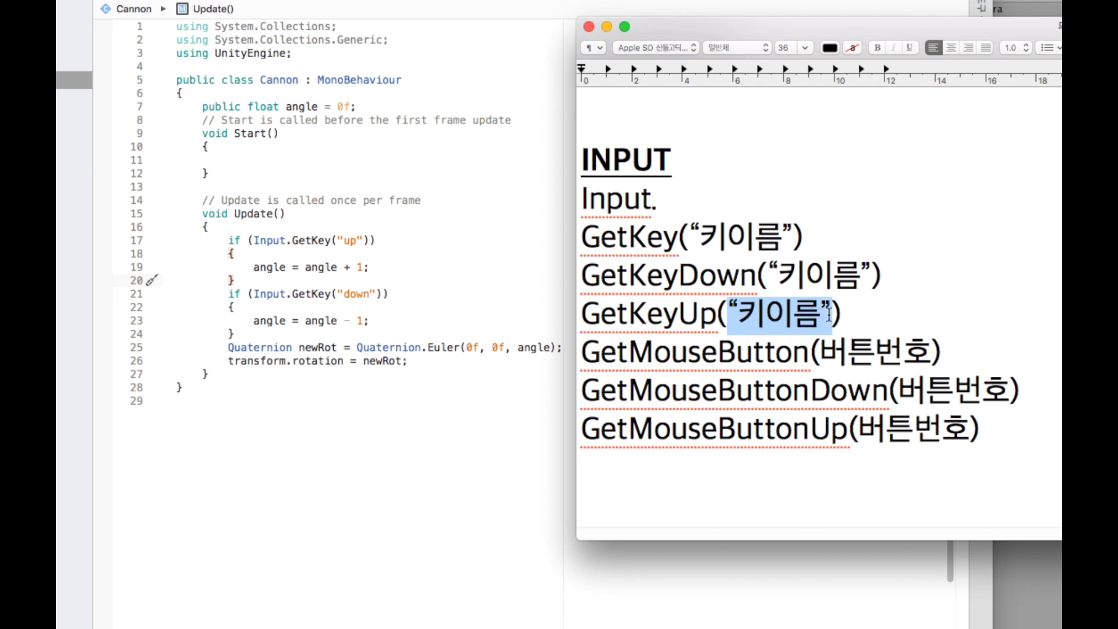
{"action": "left_click_drag", "start_coordinate": [821, 314], "coordinate": [738, 315]}
{"action": "left_click", "coordinate": [844, 314]}
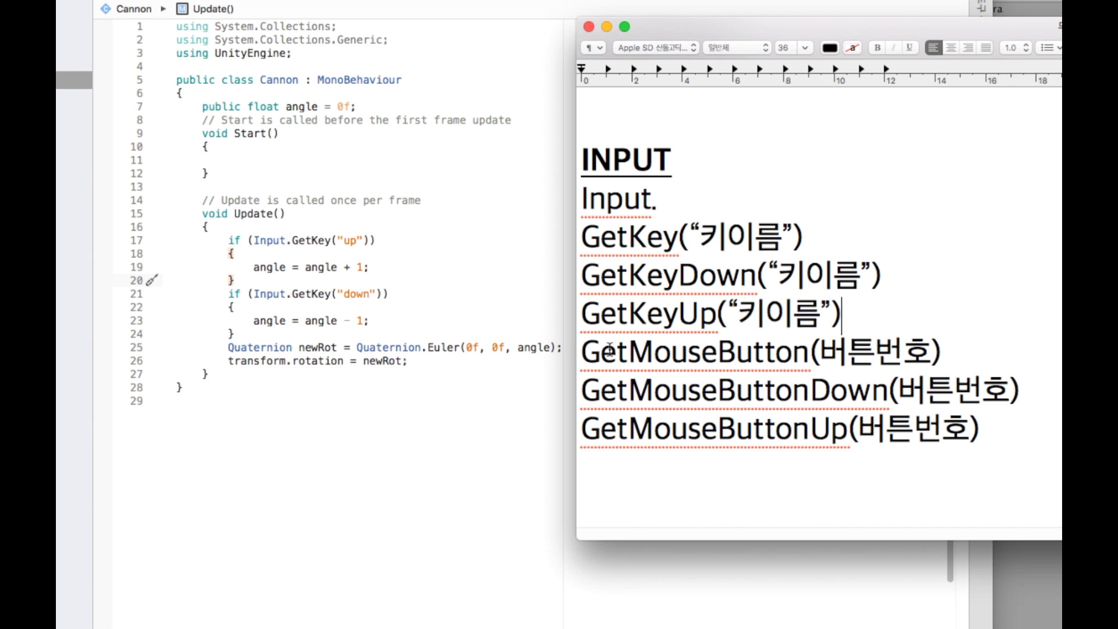
Highlight the GetMouseButton, GetMouseButtonDown and GetMouseButtonUp lines and the 버튼번호 argument.
{"action": "left_click_drag", "start_coordinate": [581, 352], "coordinate": [988, 441]}
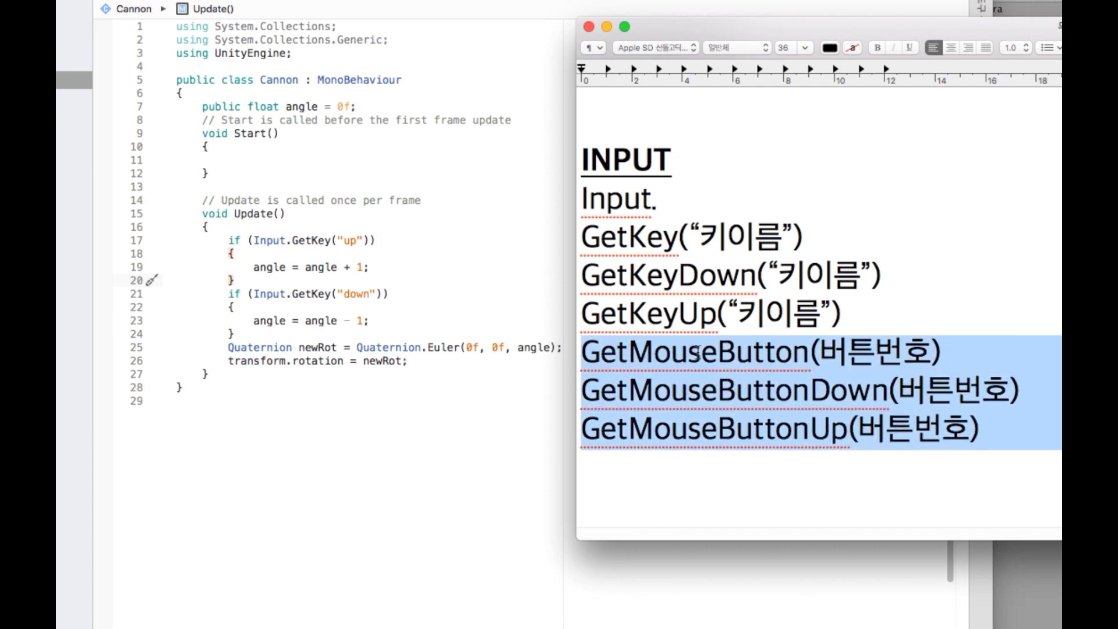
{"action": "left_click", "coordinate": [775, 357]}
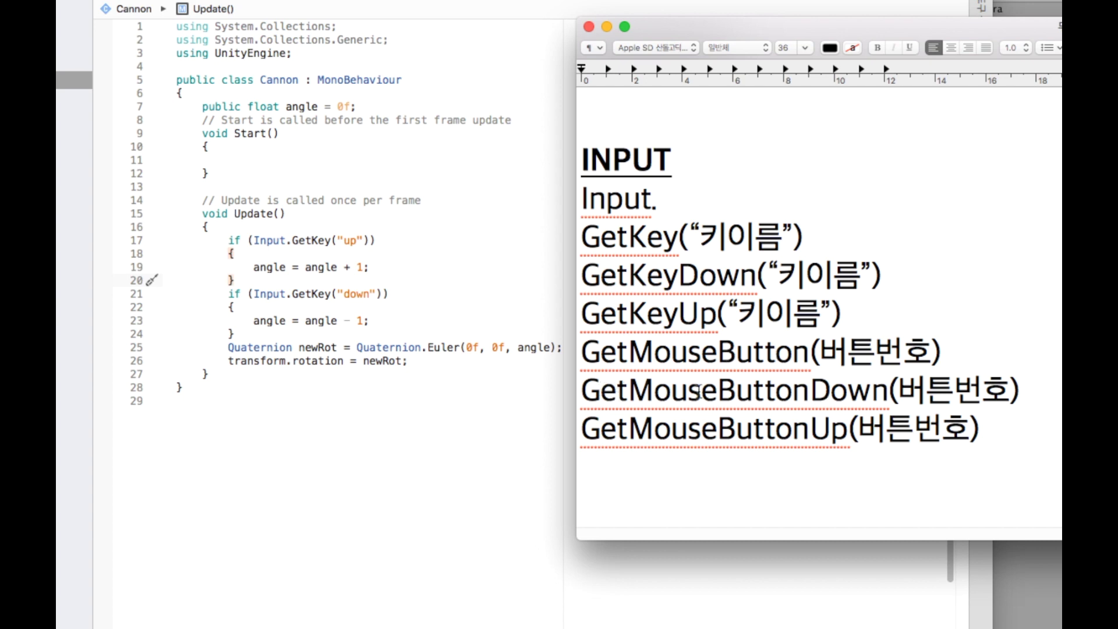
{"action": "left_click_drag", "start_coordinate": [610, 387], "coordinate": [886, 398]}
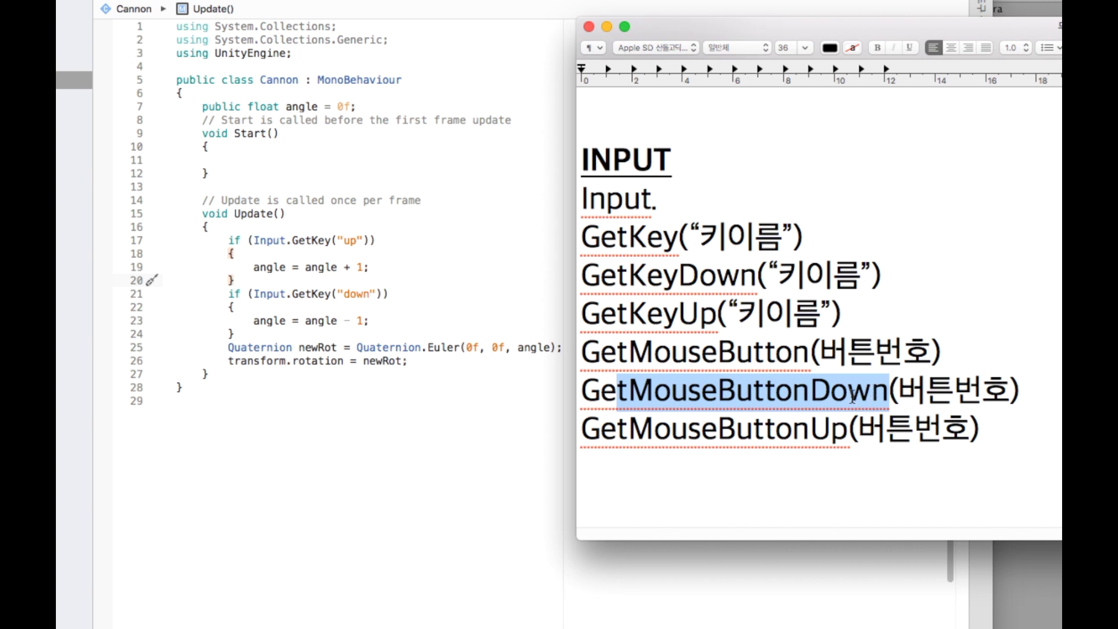
{"action": "left_click_drag", "start_coordinate": [702, 357], "coordinate": [808, 359]}
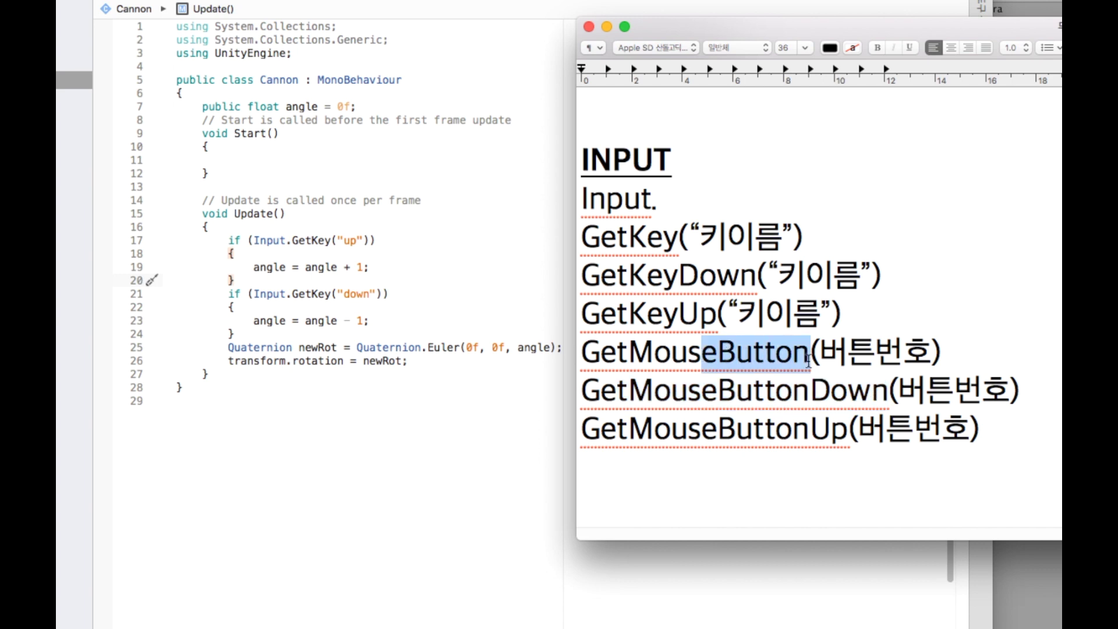
{"action": "left_click_drag", "start_coordinate": [847, 431], "coordinate": [587, 418]}
{"action": "left_click_drag", "start_coordinate": [821, 353], "coordinate": [904, 353]}
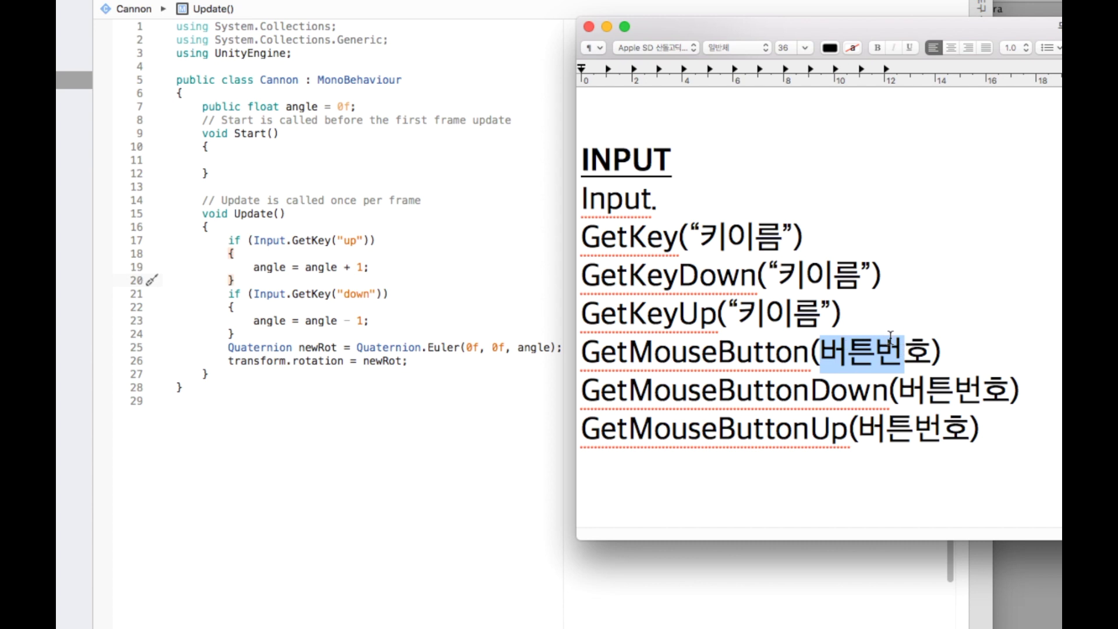
{"action": "left_click", "coordinate": [927, 358]}
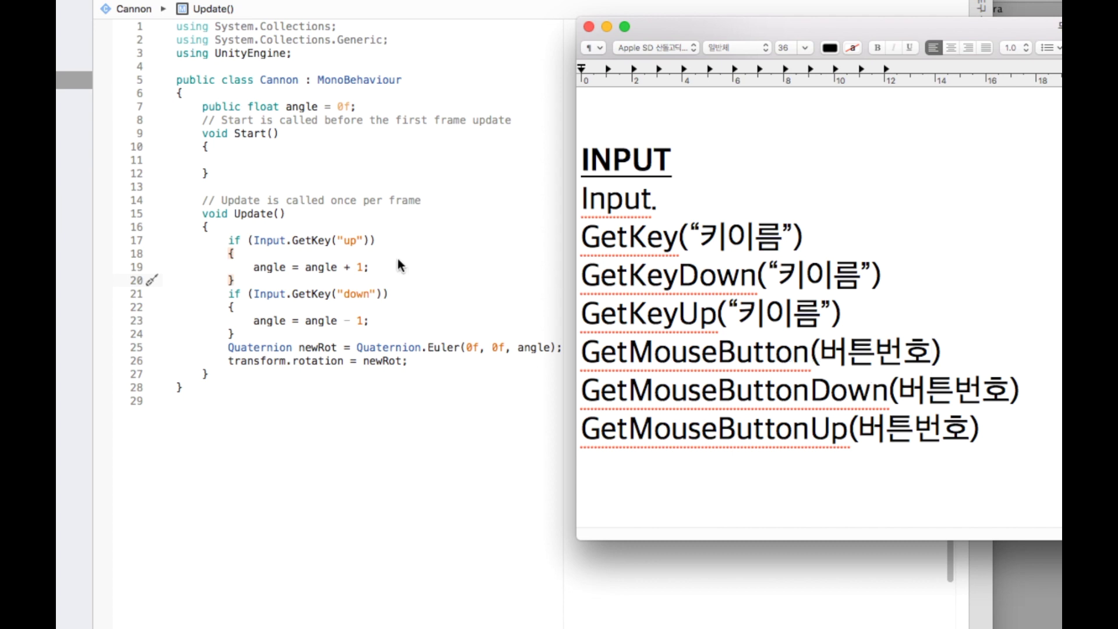
{"action": "left_click", "coordinate": [309, 250]}
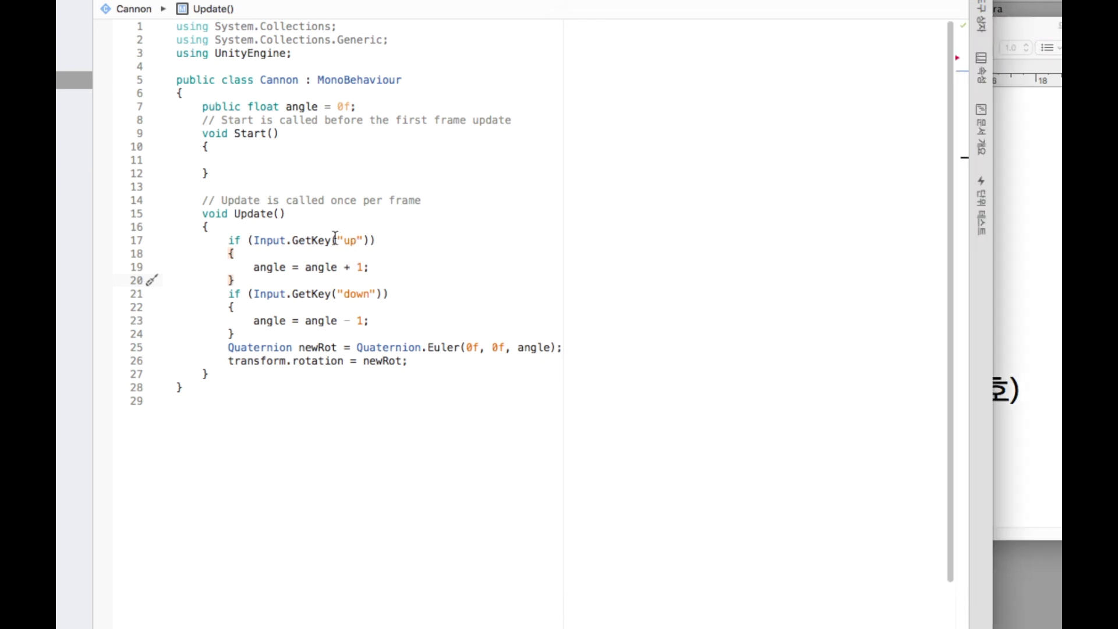
Replace GetKey("up") on line 17 with GetMouseButtonDown(0) via autocomplete.
{"action": "left_click_drag", "start_coordinate": [292, 241], "coordinate": [369, 241]}
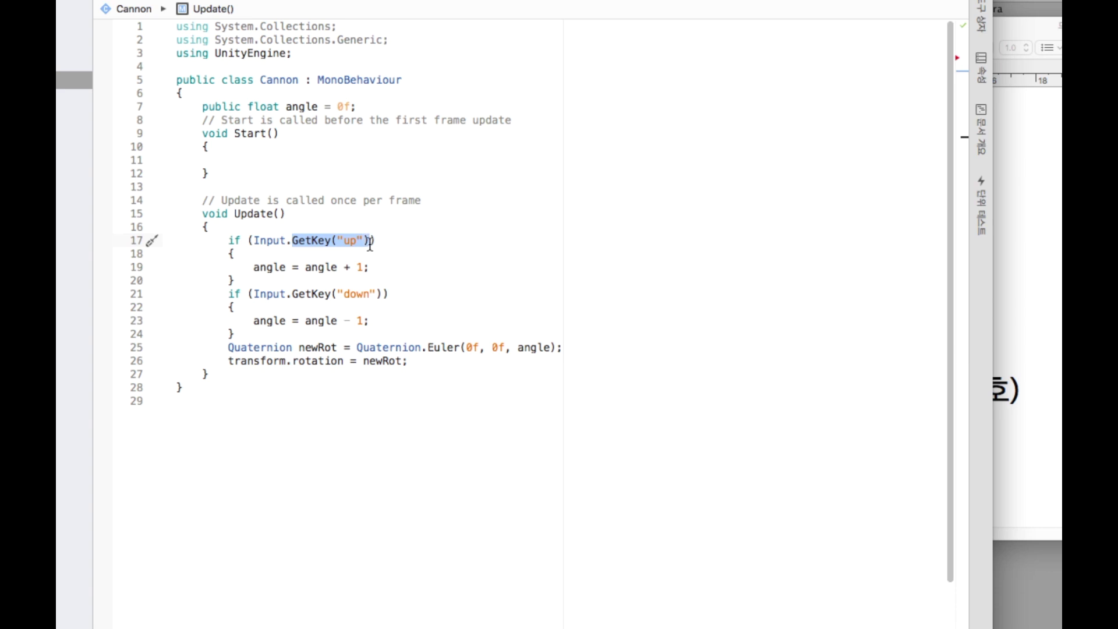
{"action": "type", "text": "GetM"}
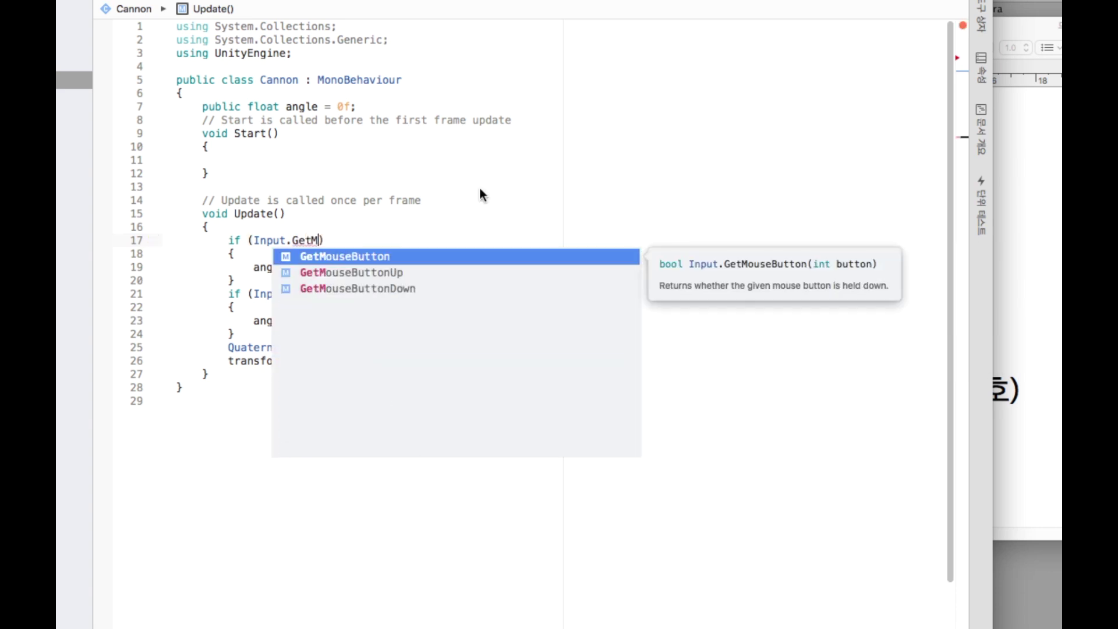
{"action": "key", "text": "Down"}
{"action": "key", "text": "Down"}
{"action": "key", "text": "Return"}
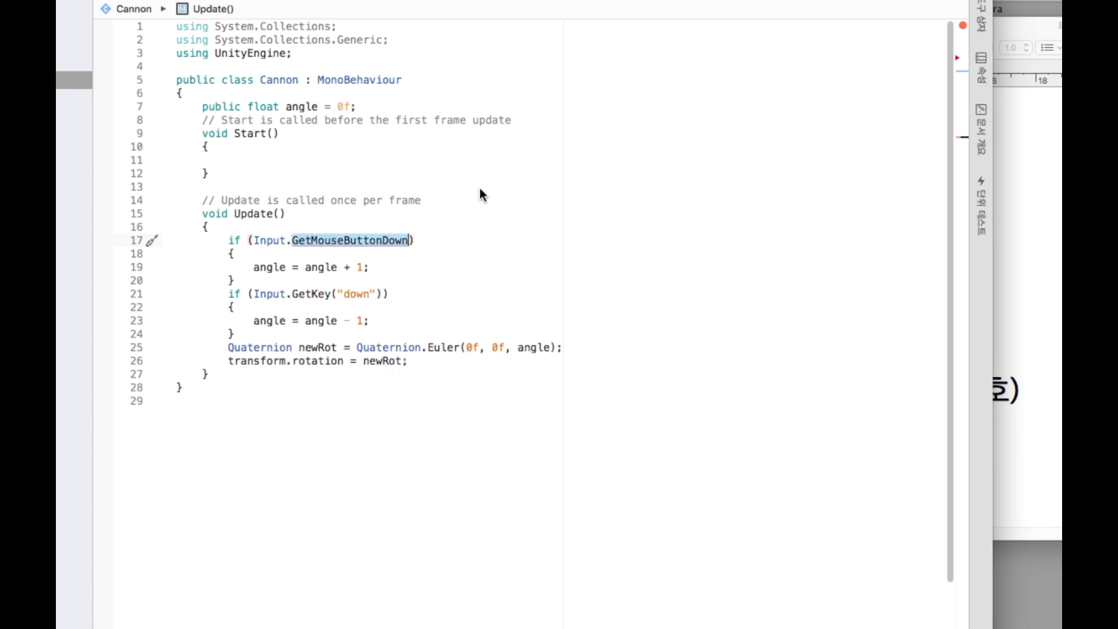
{"action": "type", "text": "(0)"}
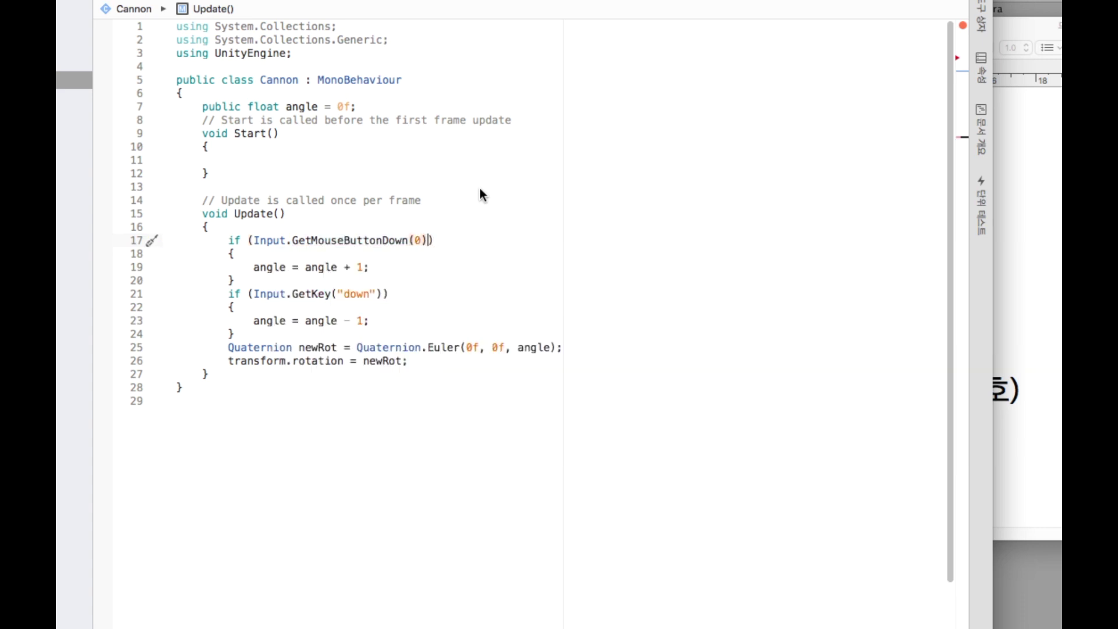
Paste GetMouseButtonDown over GetKey("down") on line 21 and change its argument to 1.
{"action": "key", "text": "alt+shift+Left"}
{"action": "key", "text": "alt+shift+Left"}
{"action": "key", "text": "alt+shift+Left"}
{"action": "key", "text": "super+c"}
{"action": "key", "text": "Down"}
{"action": "key", "text": "Down"}
{"action": "key", "text": "Down"}
{"action": "key", "text": "Down"}
{"action": "key", "text": "alt+shift+Right"}
{"action": "key", "text": "shift+Right"}
{"action": "key", "text": "shift+Right"}
{"action": "key", "text": "shift+Right"}
{"action": "key", "text": "shift+Right"}
{"action": "key", "text": "shift+Right"}
{"action": "key", "text": "shift+Right"}
{"action": "key", "text": "shift+Right"}
{"action": "key", "text": "shift+Right"}
{"action": "key", "text": "shift+Right"}
{"action": "key", "text": "shift+Left"}
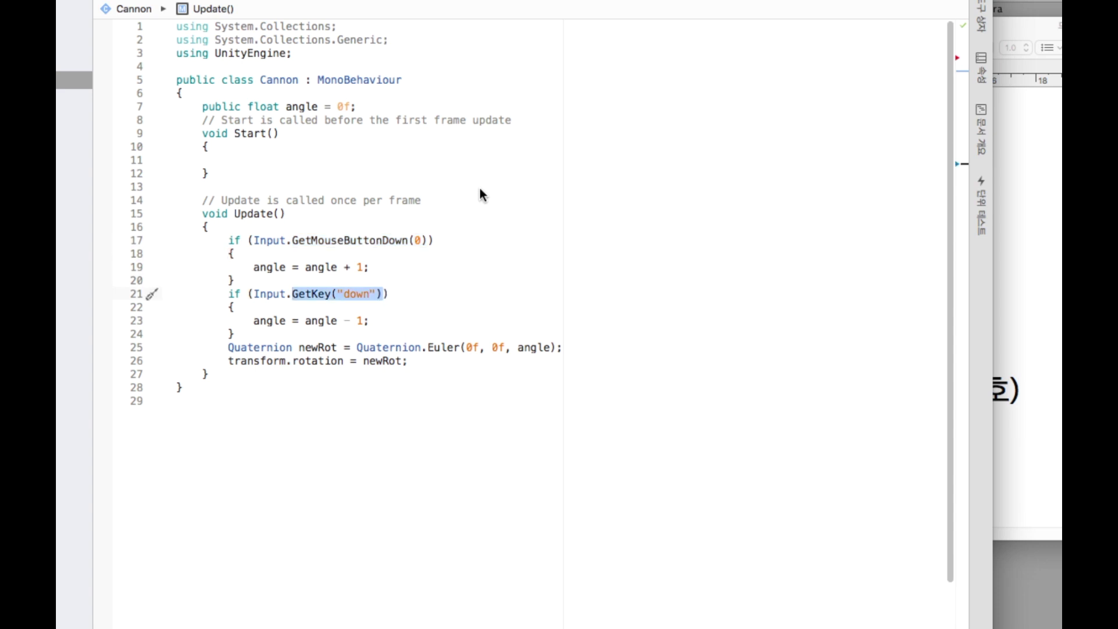
{"action": "key", "text": "super+v"}
{"action": "key", "text": "Left"}
{"action": "key", "text": "shift+Left"}
{"action": "type", "text": "1"}
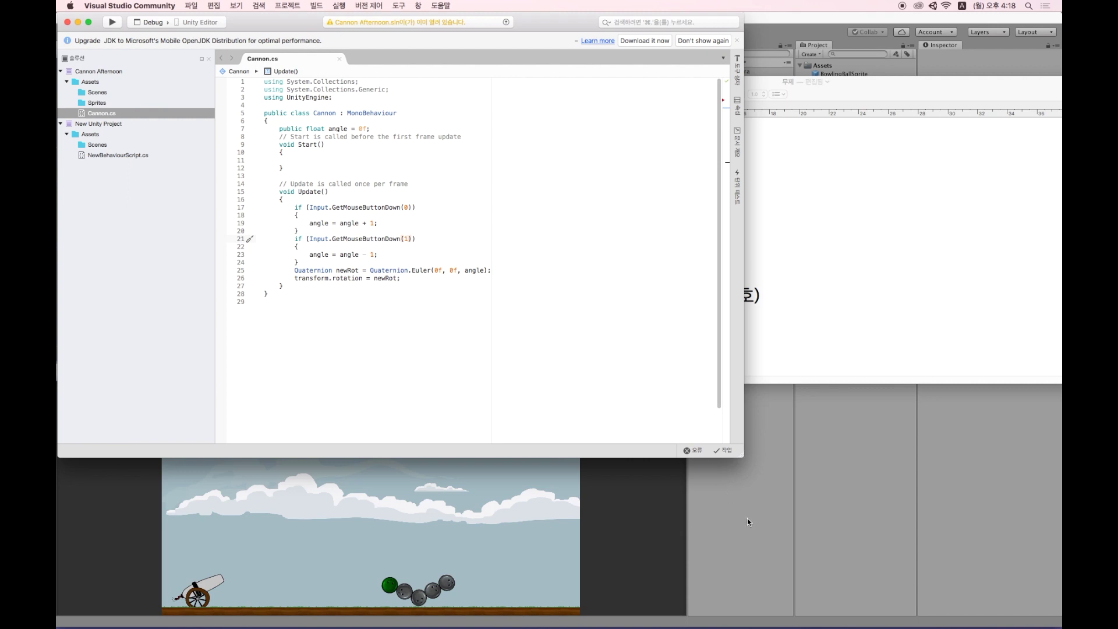
Play the scene in Unity to test mouse-click aiming, then return to Cannon.cs.
{"action": "left_click", "coordinate": [748, 522]}
{"action": "left_click", "coordinate": [537, 33]}
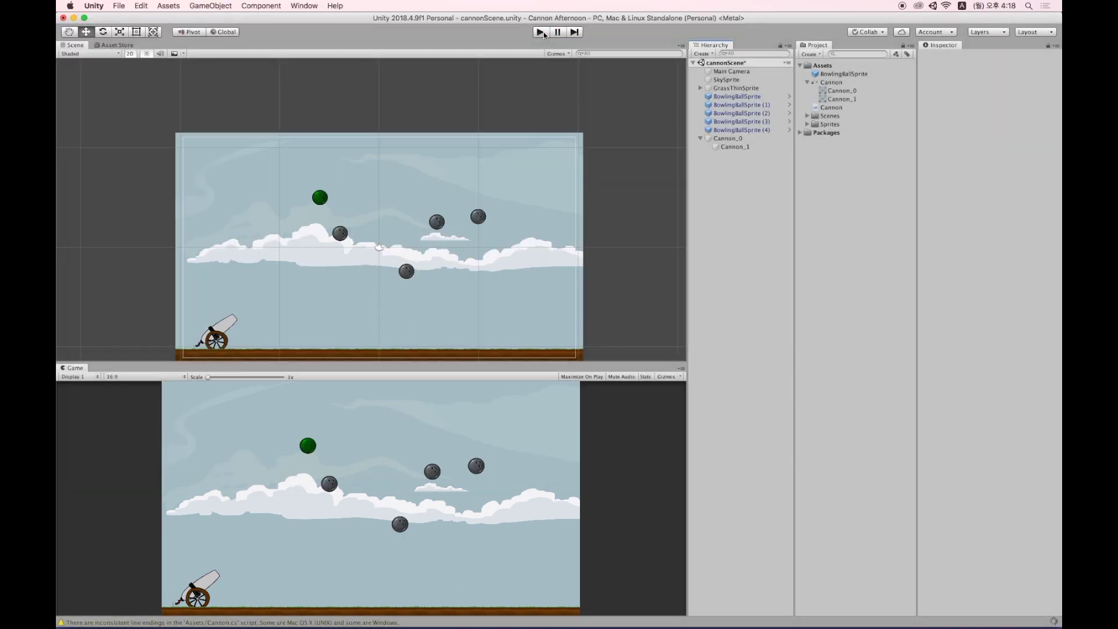
{"action": "left_click", "coordinate": [541, 32]}
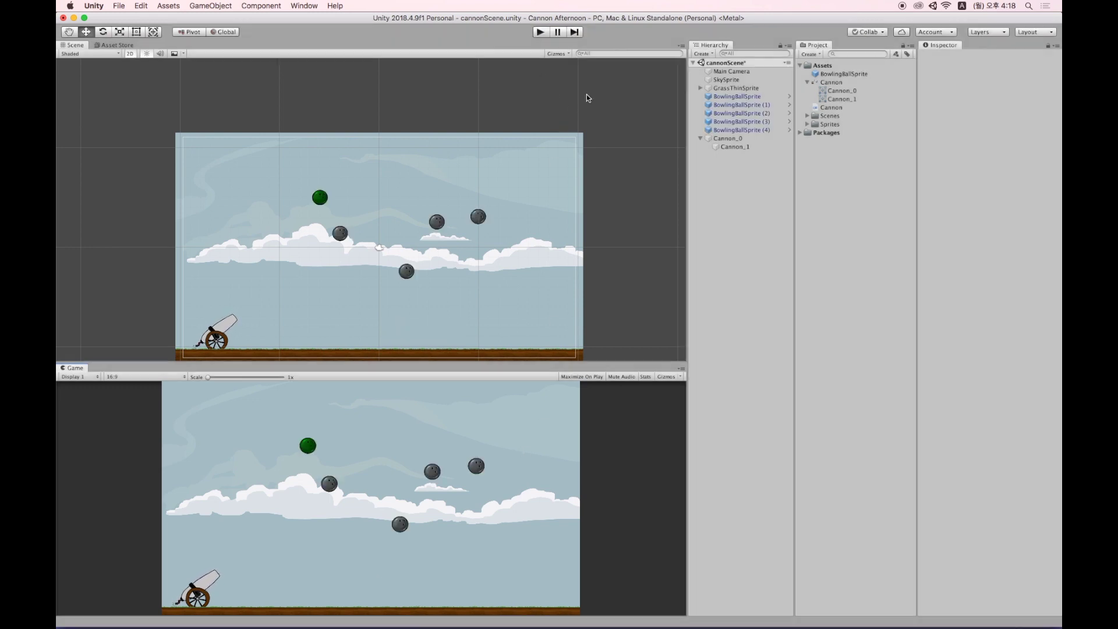
{"action": "key", "text": "super+Tab"}
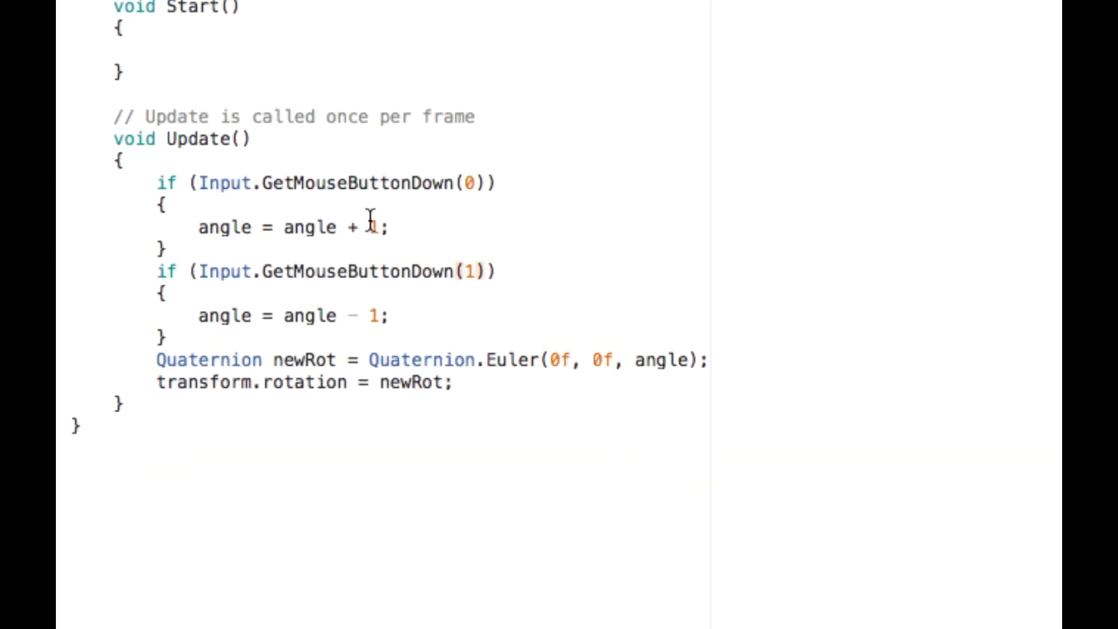
Remove Down from both calls so they read GetMouseButton(0) and GetMouseButton(1).
{"action": "left_click_drag", "start_coordinate": [401, 208], "coordinate": [389, 209]}
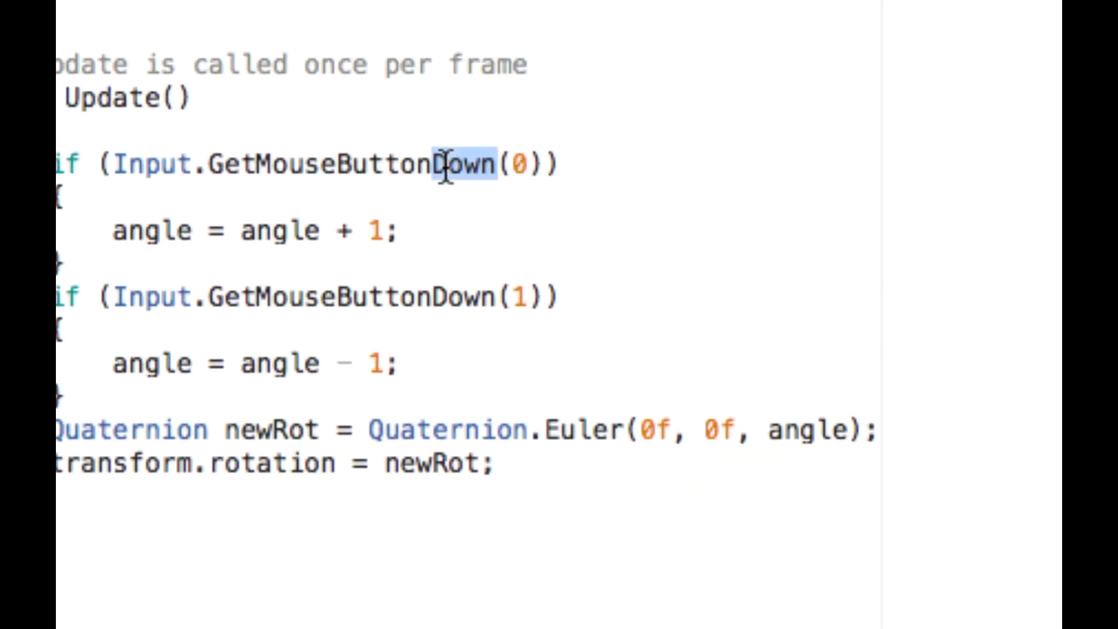
{"action": "key", "text": "BackSpace"}
{"action": "left_click", "coordinate": [504, 175]}
{"action": "left_click_drag", "start_coordinate": [496, 297], "coordinate": [435, 297]}
{"action": "key", "text": "BackSpace"}
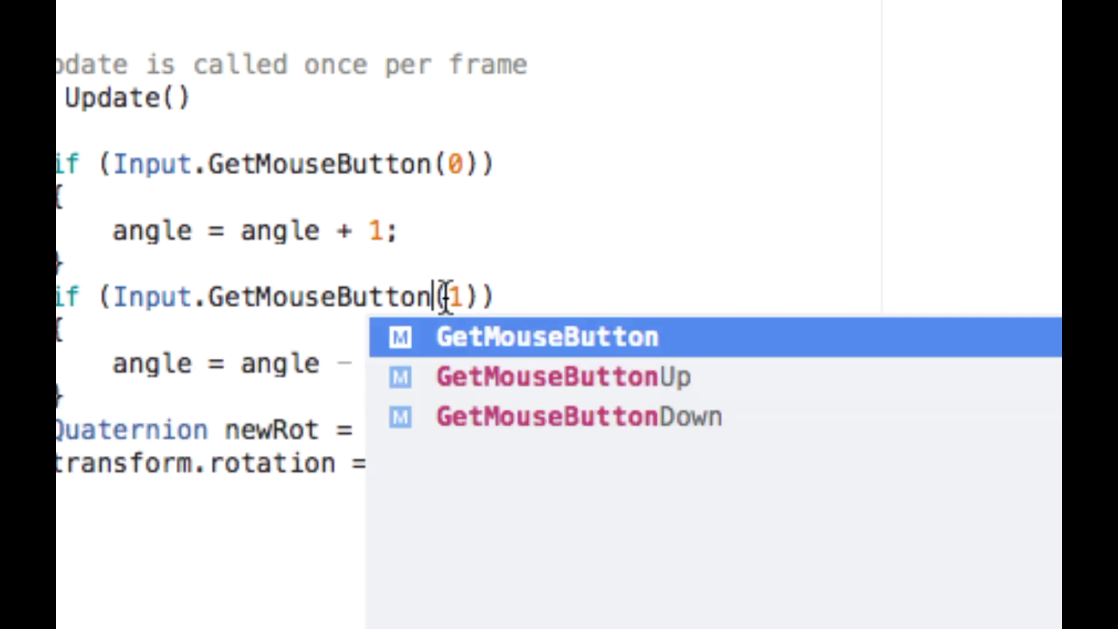
{"action": "left_click", "coordinate": [462, 243]}
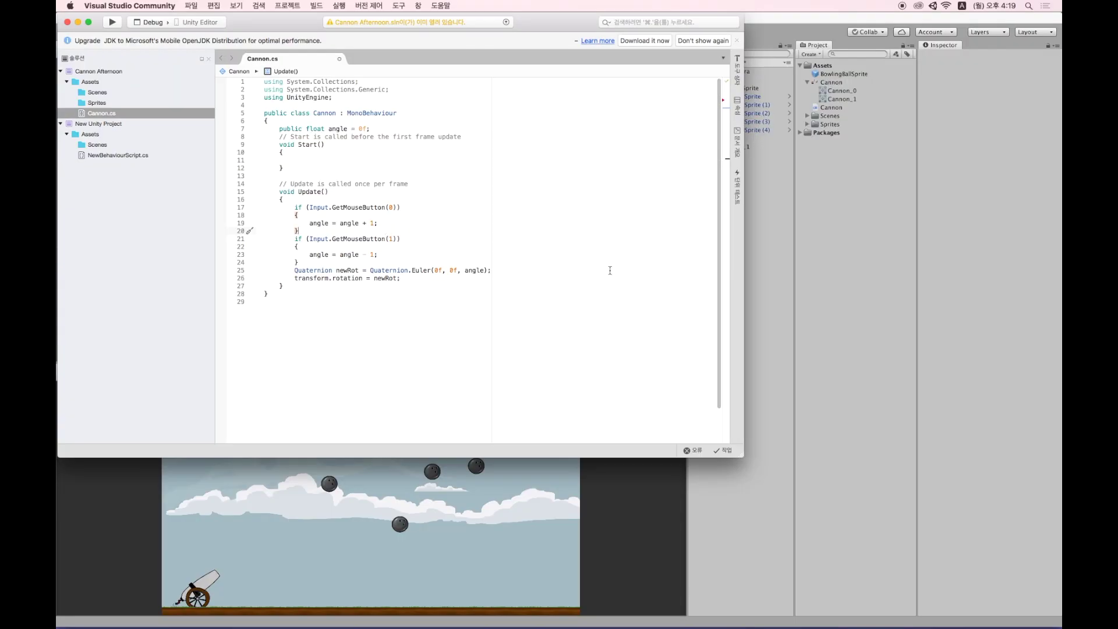
{"action": "left_click", "coordinate": [770, 274]}
Play the scene, hold left then right mouse button to swing the barrel, and note 'Boolean : true/false'.
{"action": "left_click", "coordinate": [542, 32]}
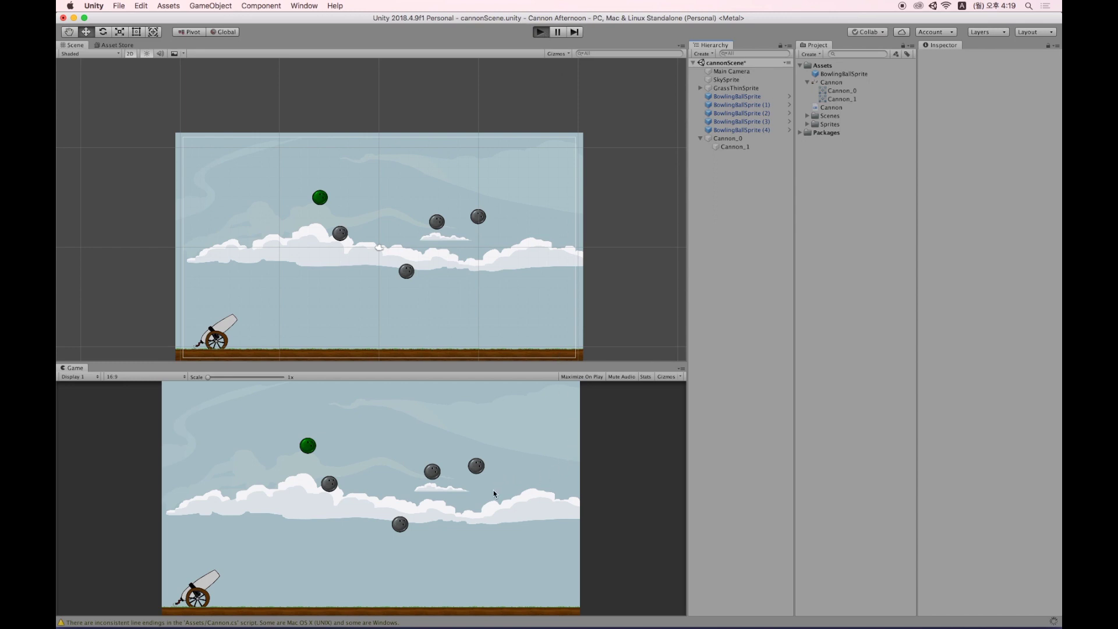
{"action": "left_click", "coordinate": [469, 499]}
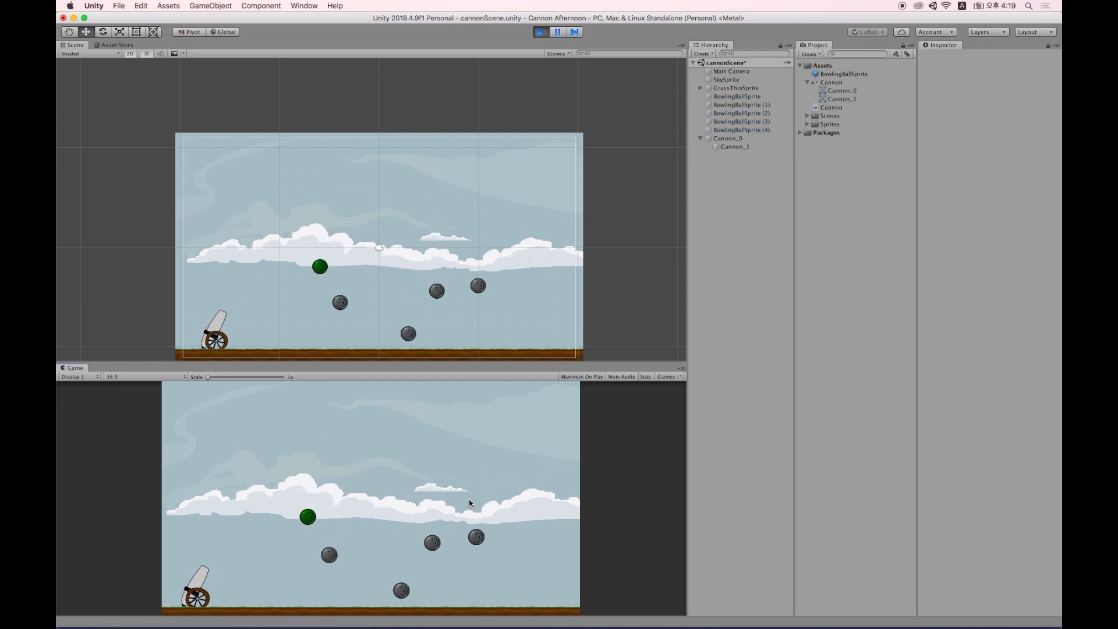
{"action": "right_click", "coordinate": [469, 503]}
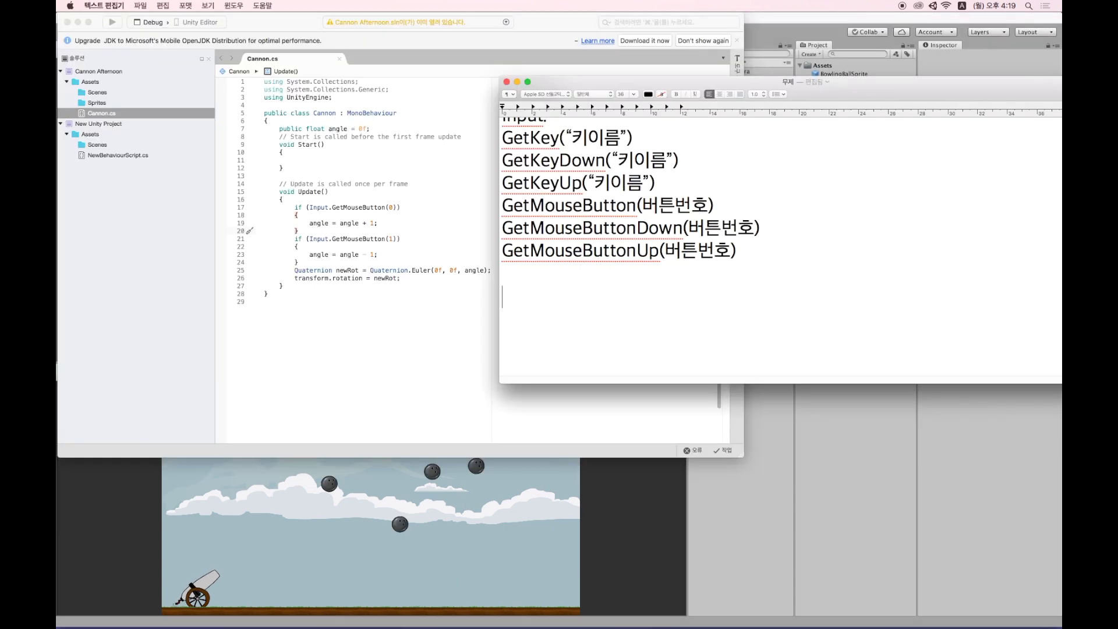
{"action": "type", "text": "Boolean"}
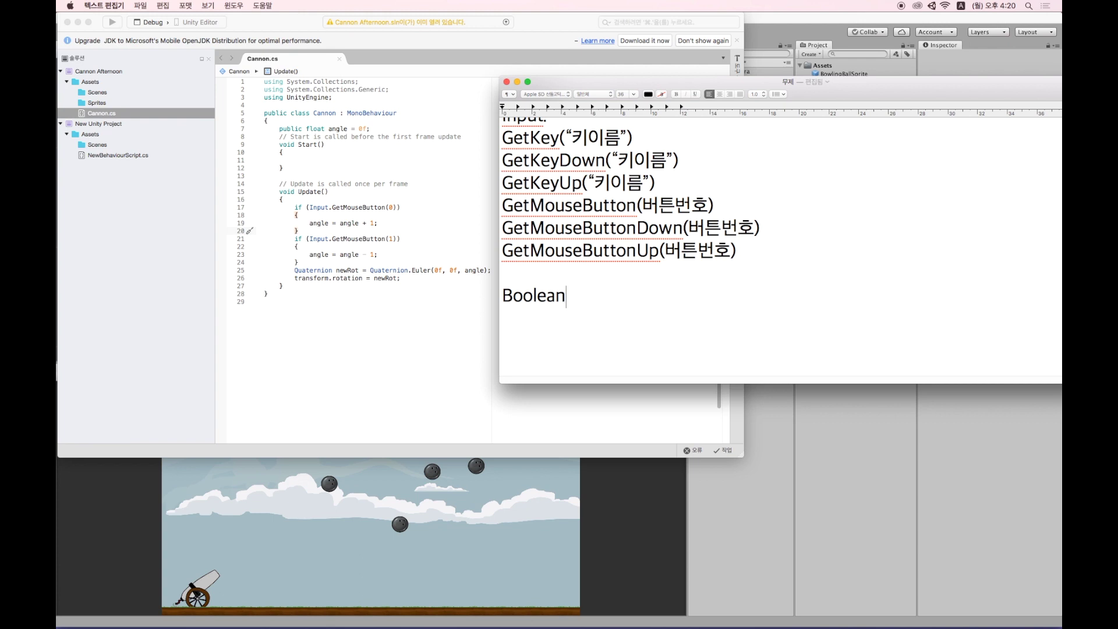
{"action": "type", "text": " : true/false"}
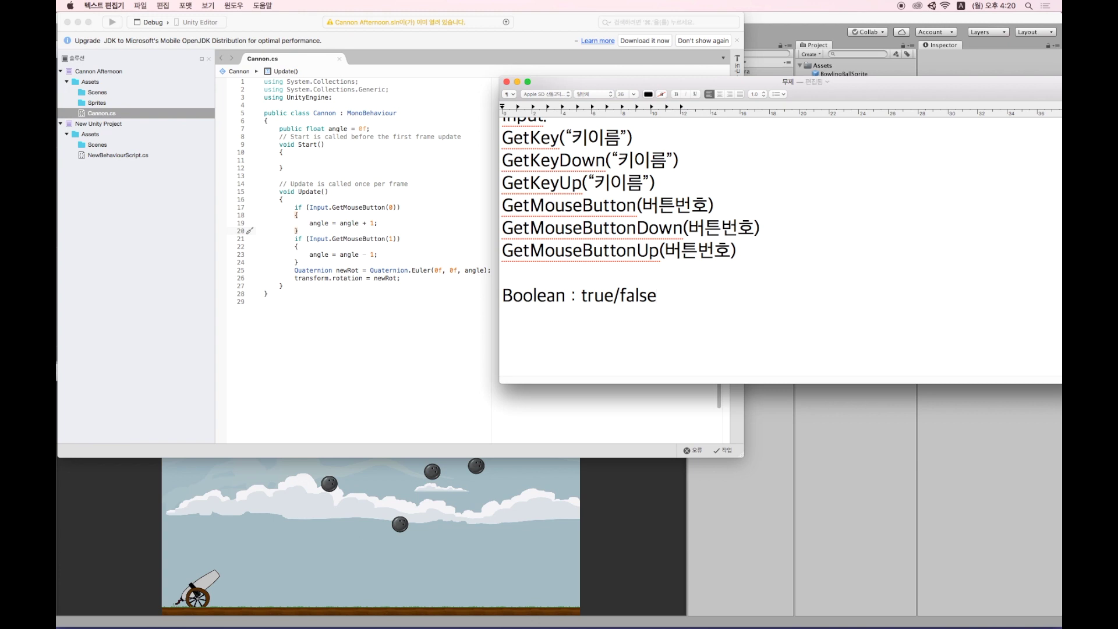
Highlight the new 'Boolean : true/false' line in the TextEdit notes.
{"action": "left_click_drag", "start_coordinate": [672, 308], "coordinate": [429, 292]}
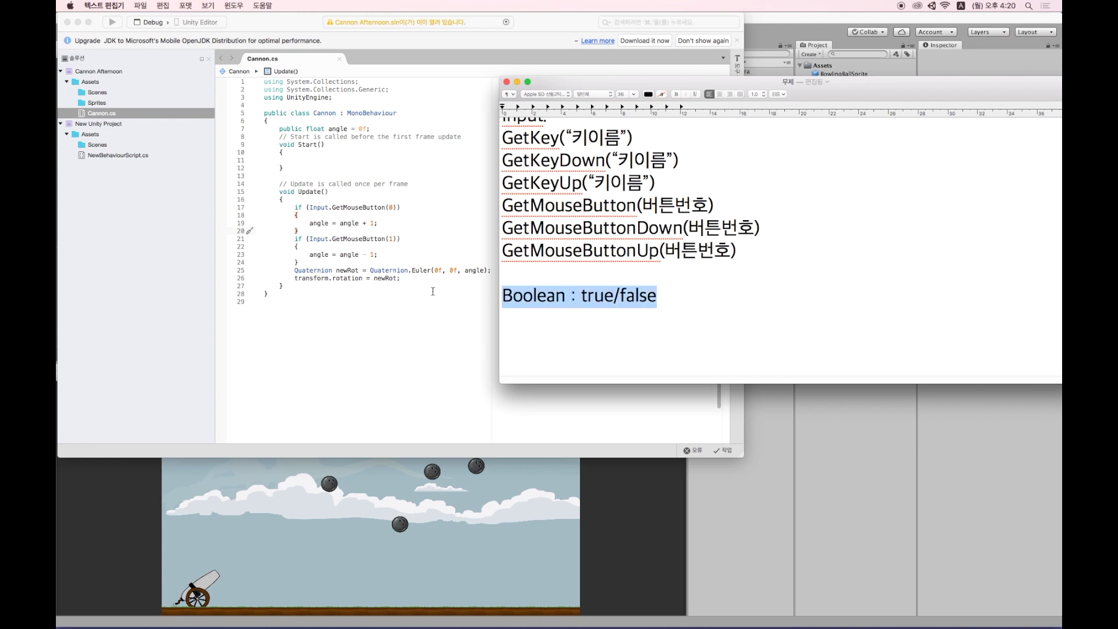
{"action": "scroll", "coordinate": [706, 306], "scroll_direction": "up", "scroll_amount": 10}
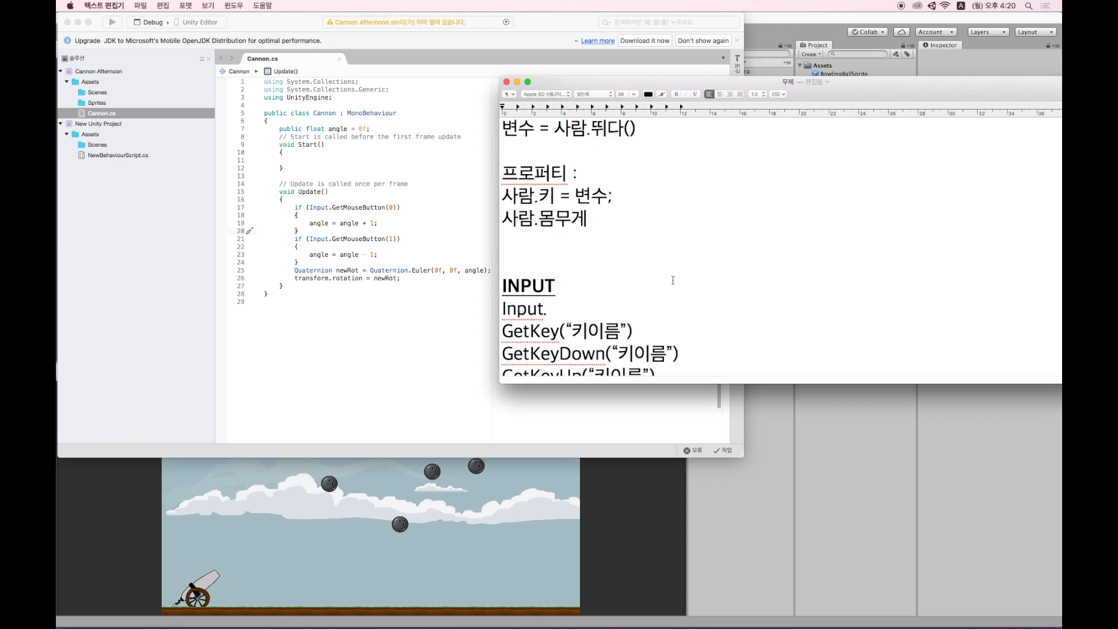
{"action": "scroll", "coordinate": [568, 273], "scroll_direction": "up", "scroll_amount": 4}
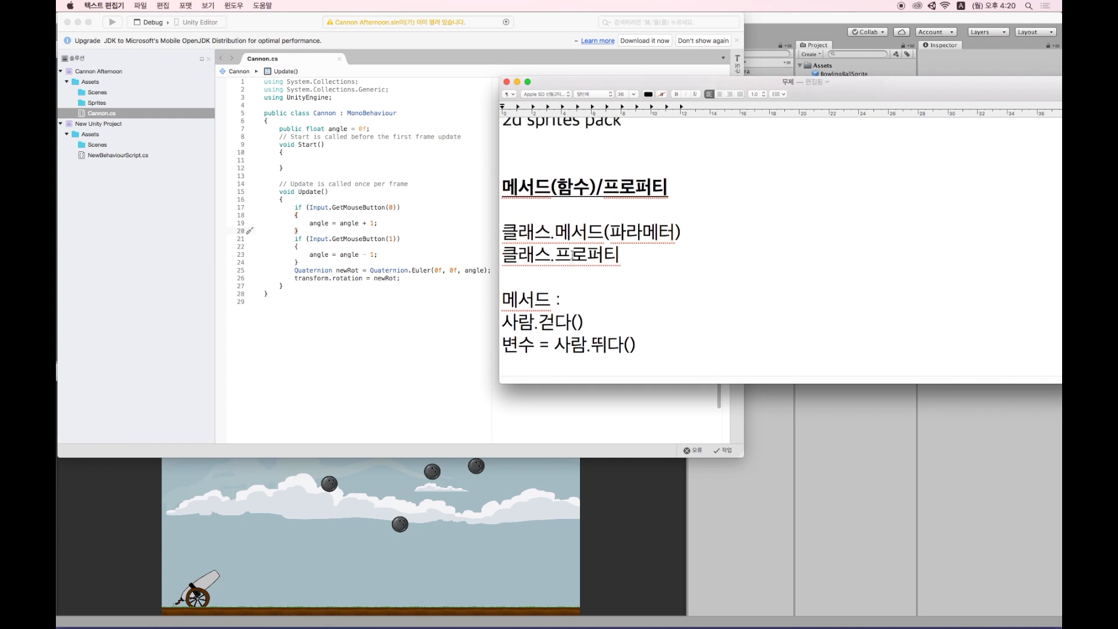
{"action": "scroll", "coordinate": [574, 257], "scroll_direction": "down", "scroll_amount": 10}
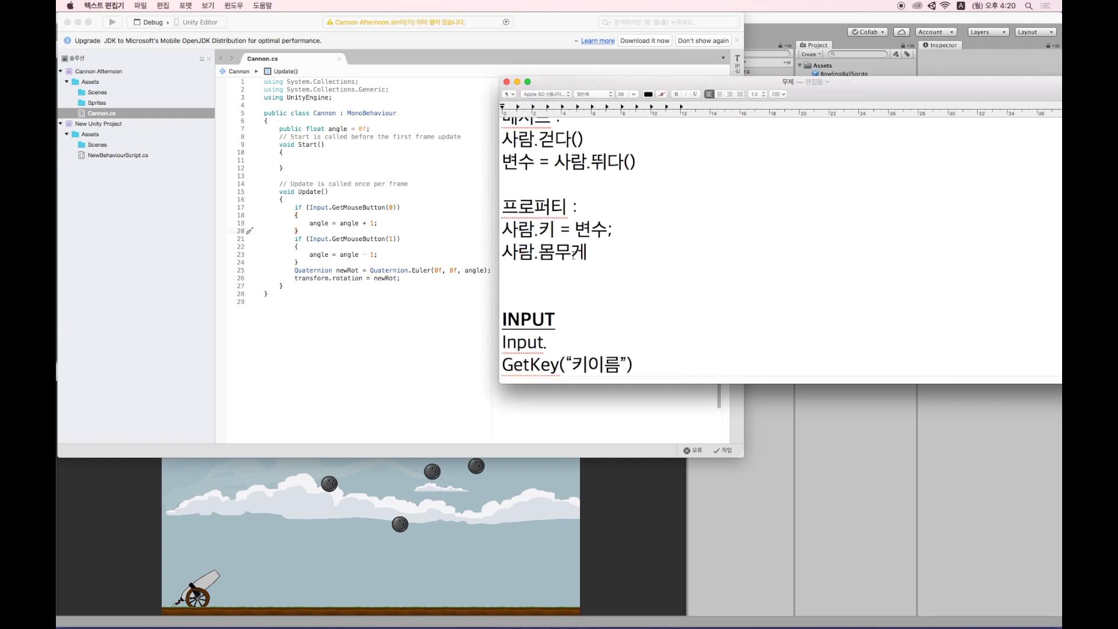
Highlight the 사람.뛰다() method example and the GetKey line, then return to Cannon.cs.
{"action": "scroll", "coordinate": [573, 256], "scroll_direction": "up", "scroll_amount": 3}
{"action": "left_click_drag", "start_coordinate": [555, 239], "coordinate": [637, 239]}
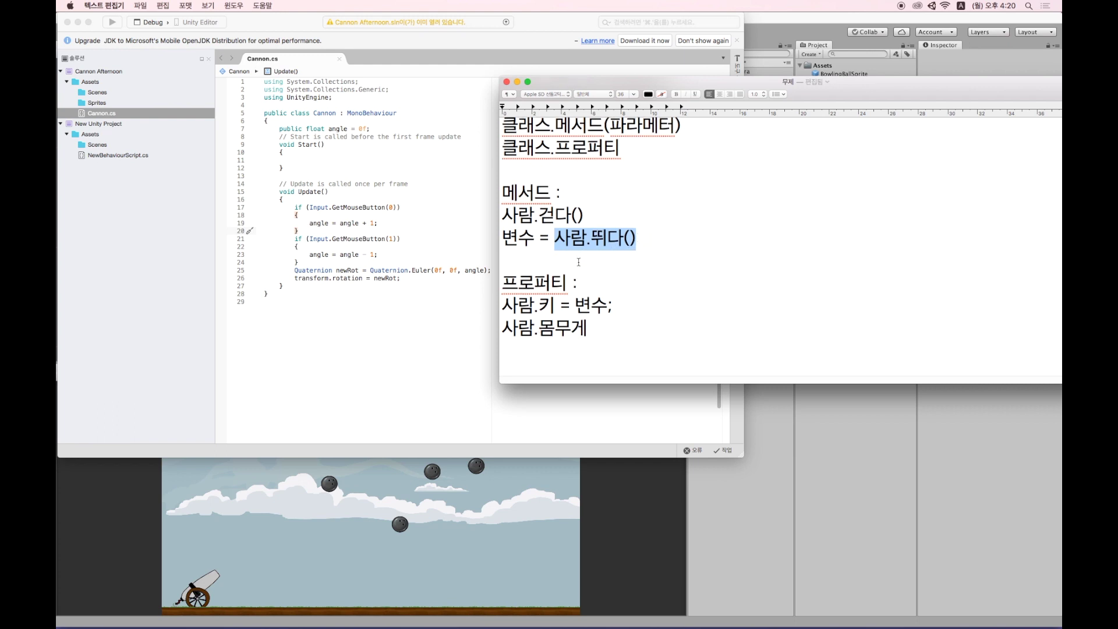
{"action": "scroll", "coordinate": [576, 259], "scroll_direction": "down", "scroll_amount": 8}
{"action": "scroll", "coordinate": [557, 254], "scroll_direction": "down", "scroll_amount": 2}
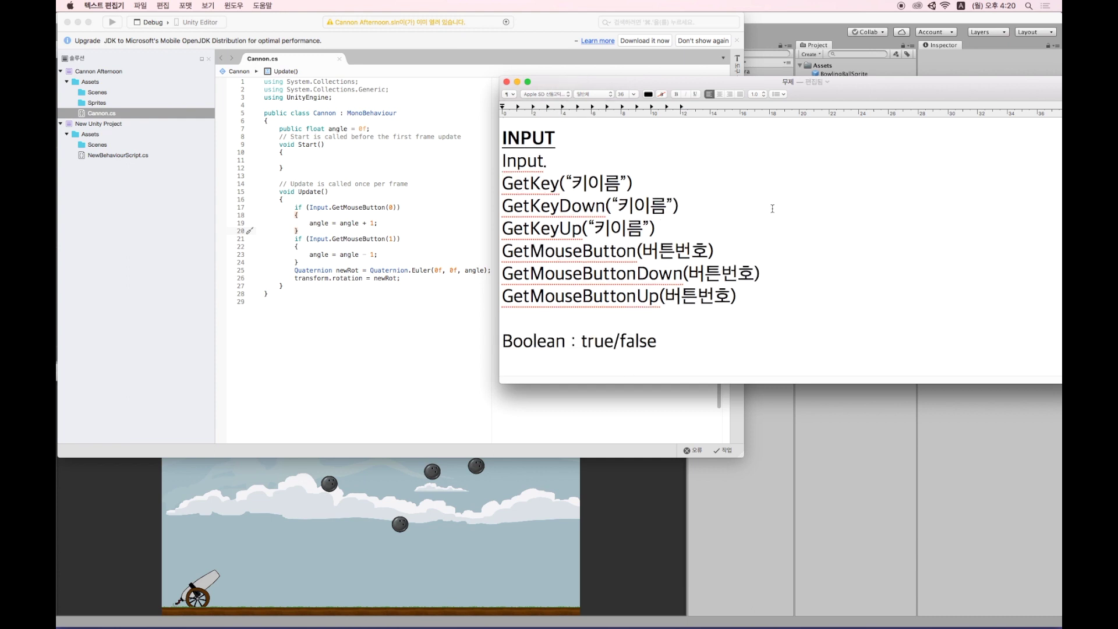
{"action": "left_click_drag", "start_coordinate": [638, 186], "coordinate": [516, 182]}
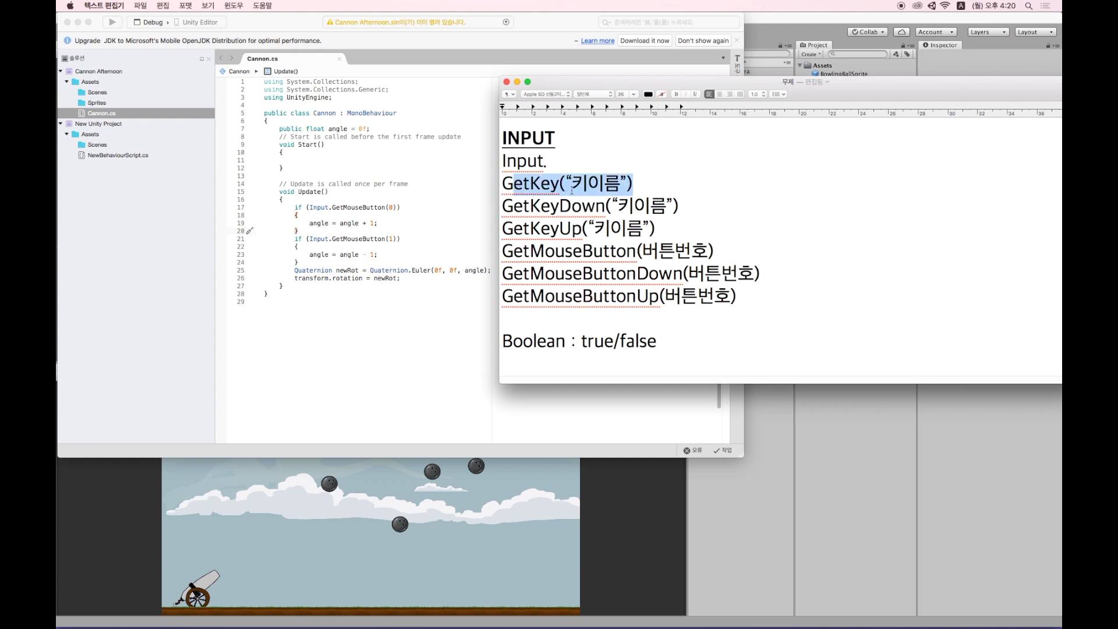
{"action": "left_click", "coordinate": [366, 212]}
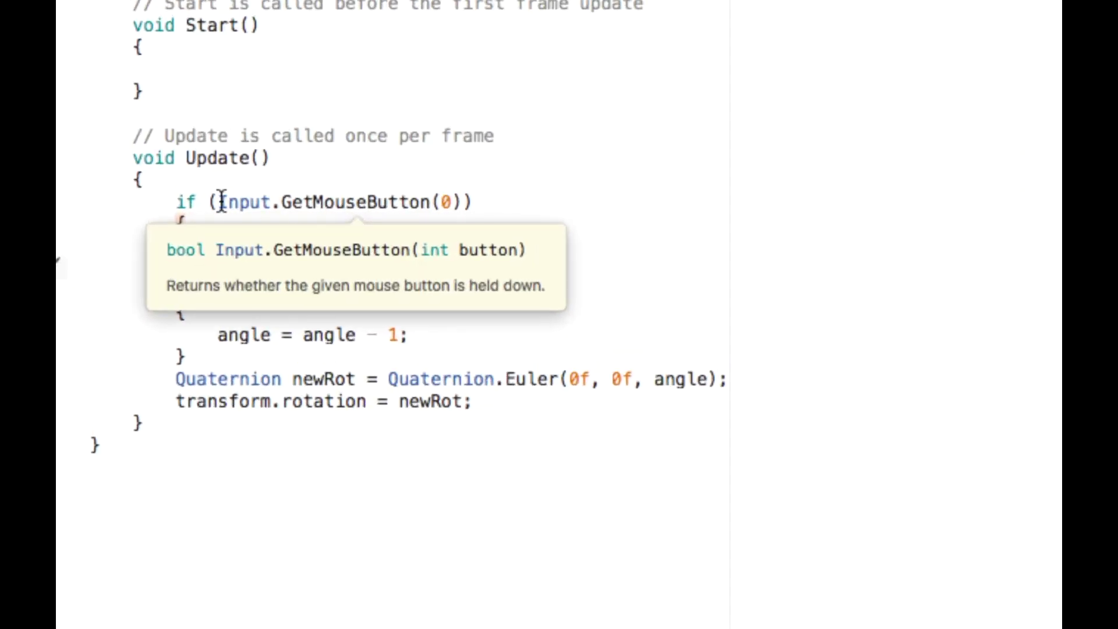
{"action": "left_click_drag", "start_coordinate": [218, 202], "coordinate": [466, 205]}
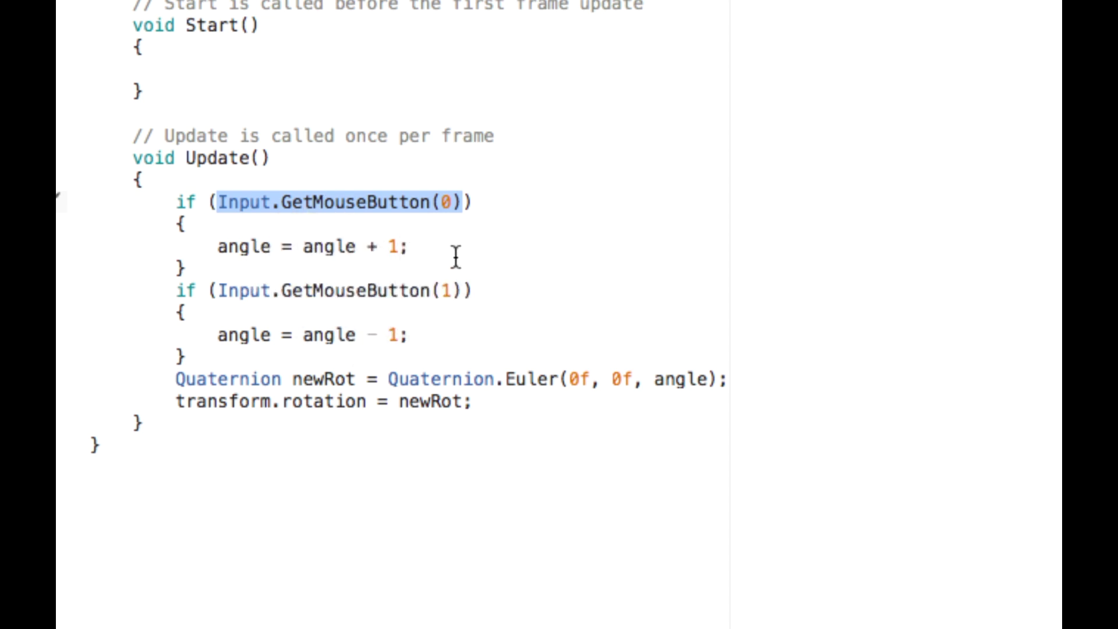
{"action": "mouse_move", "coordinate": [410, 249]}
{"action": "left_mouse_down"}
{"action": "mouse_move", "coordinate": [362, 250]}
{"action": "mouse_move", "coordinate": [397, 253]}
{"action": "left_mouse_up"}
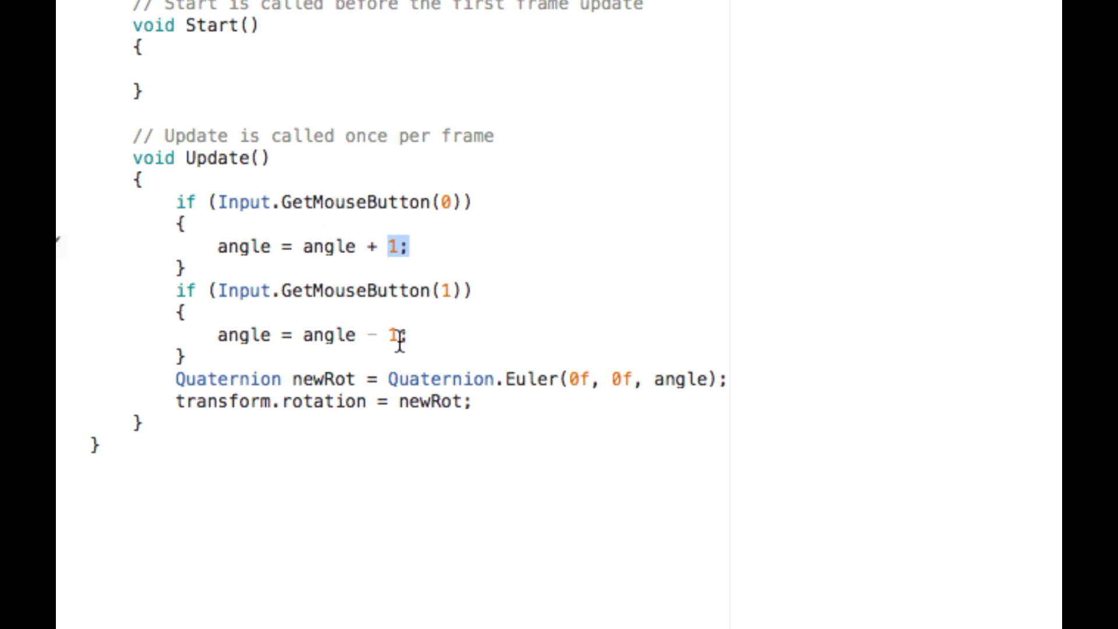
{"action": "left_click_drag", "start_coordinate": [398, 336], "coordinate": [356, 338]}
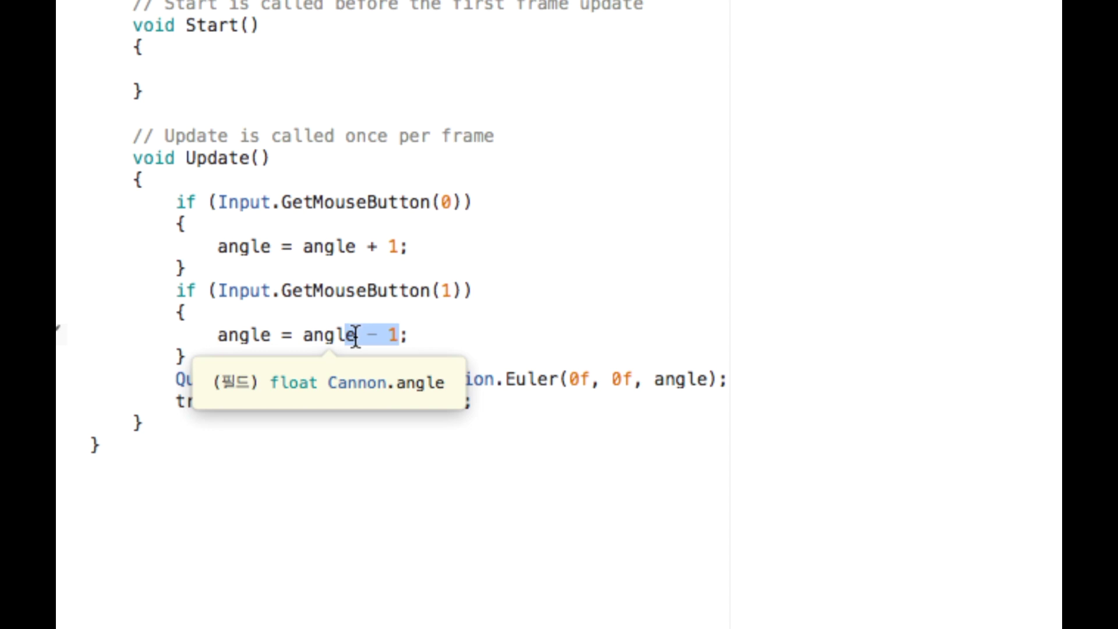
{"action": "left_click", "coordinate": [473, 329]}
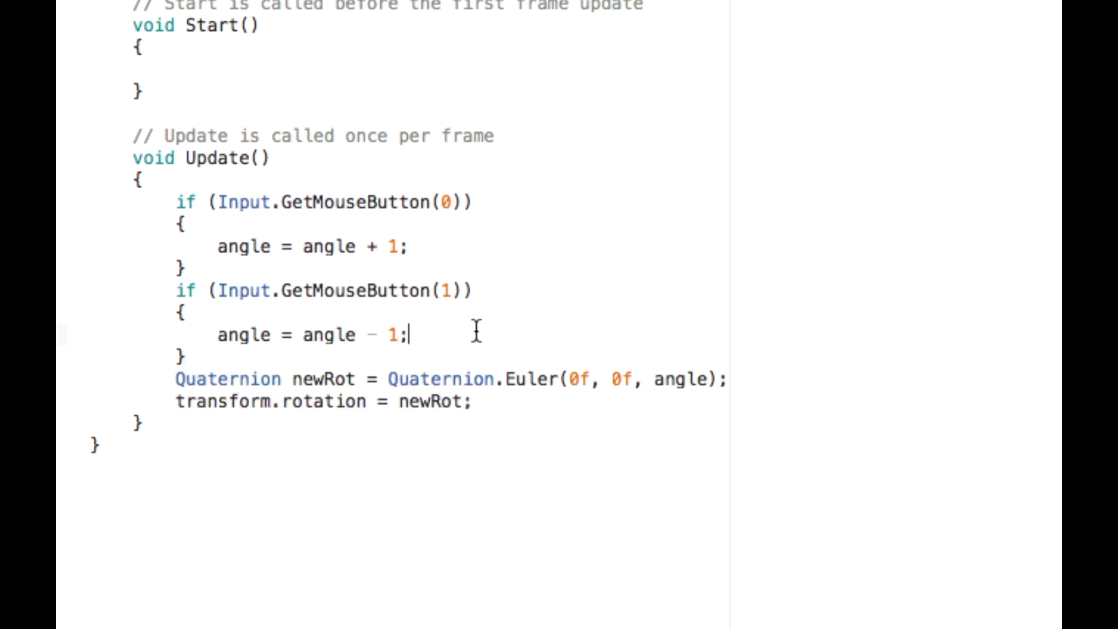
{"action": "left_click_drag", "start_coordinate": [462, 364], "coordinate": [198, 208]}
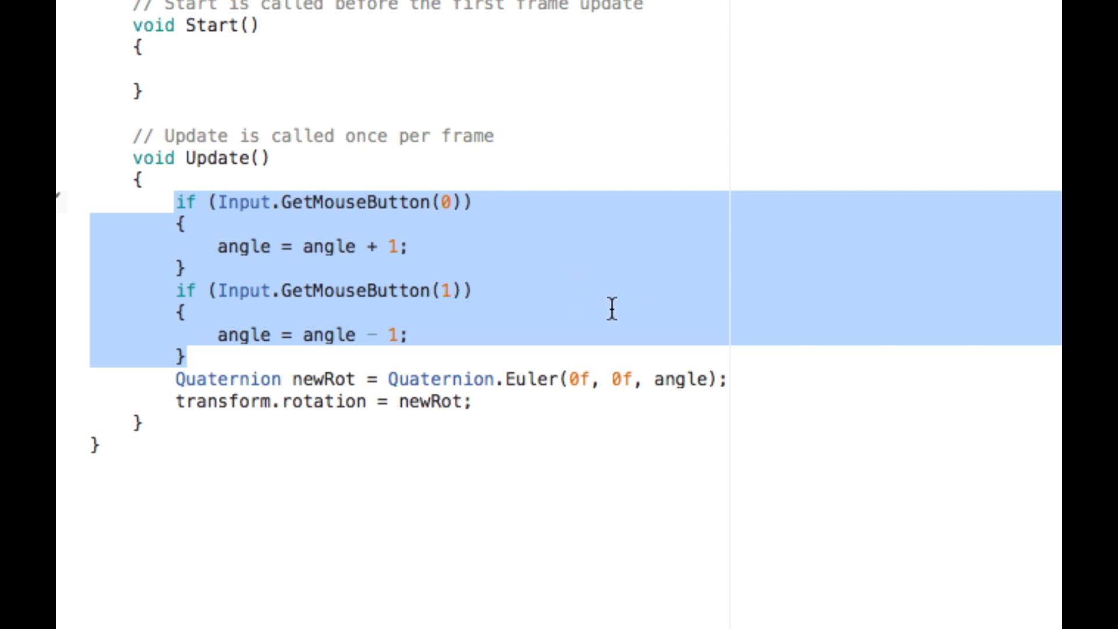
{"action": "left_click", "coordinate": [608, 308]}
{"action": "left_click_drag", "start_coordinate": [387, 333], "coordinate": [413, 333]}
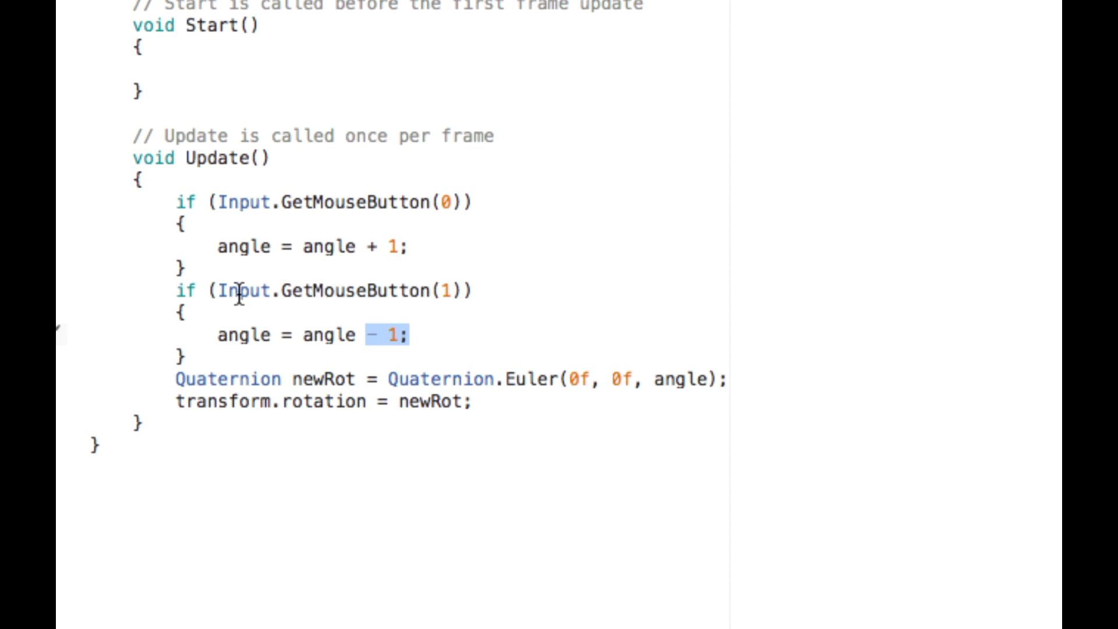
{"action": "left_click_drag", "start_coordinate": [291, 291], "coordinate": [468, 290]}
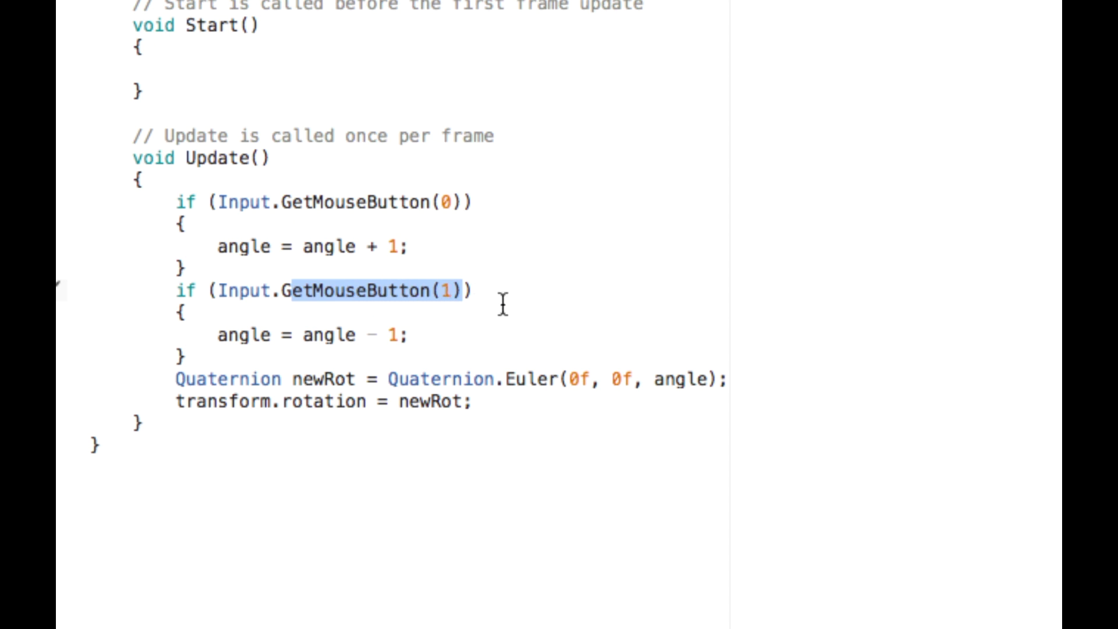
{"action": "left_click_drag", "start_coordinate": [464, 289], "coordinate": [282, 289]}
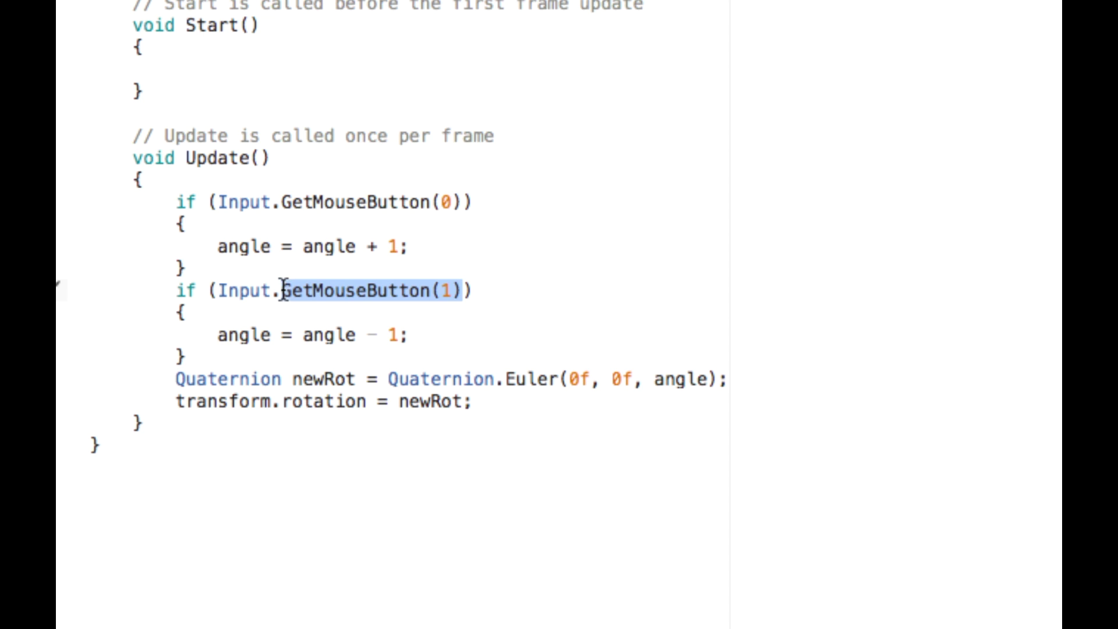